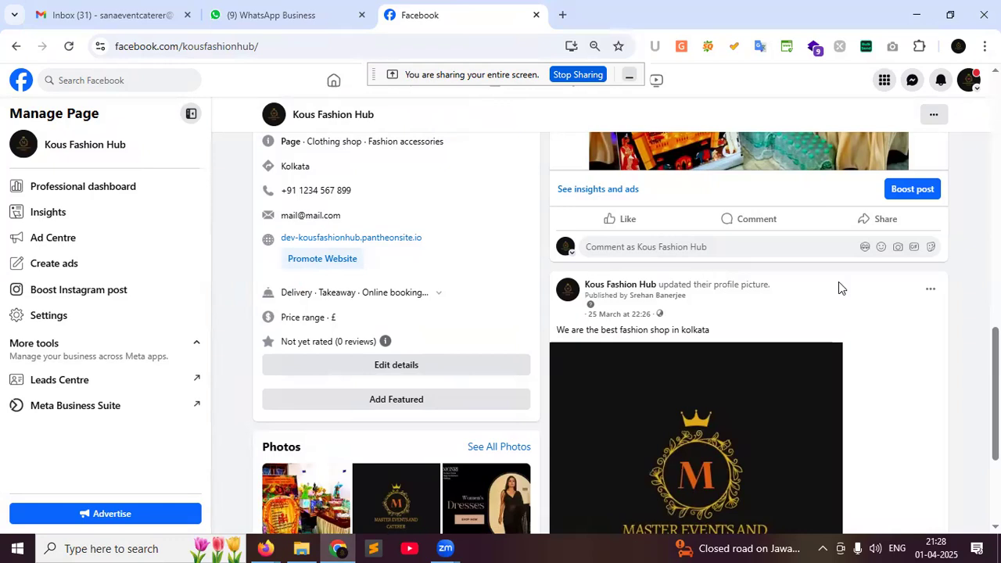
# Scroll back up to the Kous Fashion Hub cover photo and bring Firefox's new tab forward
pyautogui.scroll(10, 954, 255)
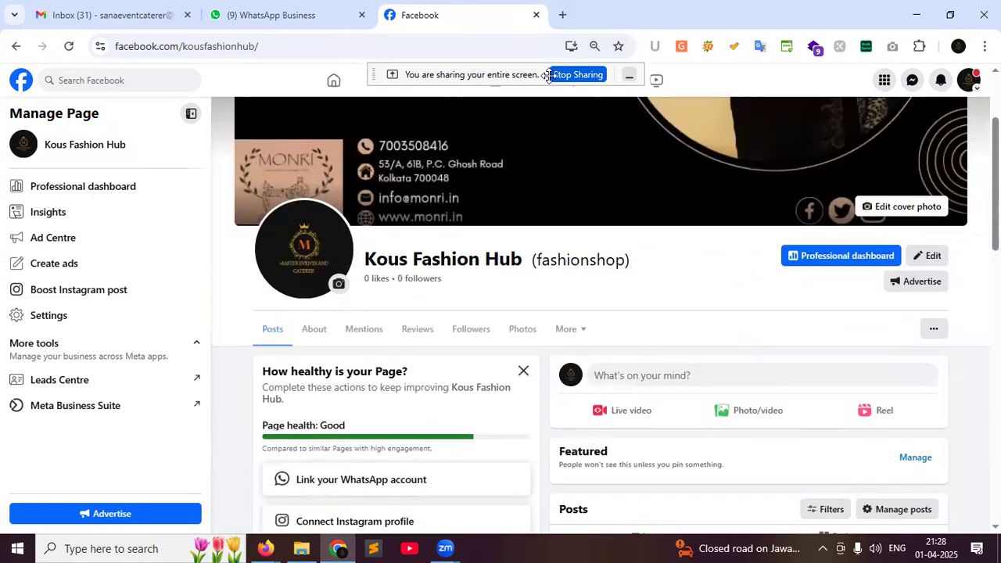
pyautogui.scroll(2, 548, 407)
pyautogui.click(266, 548)
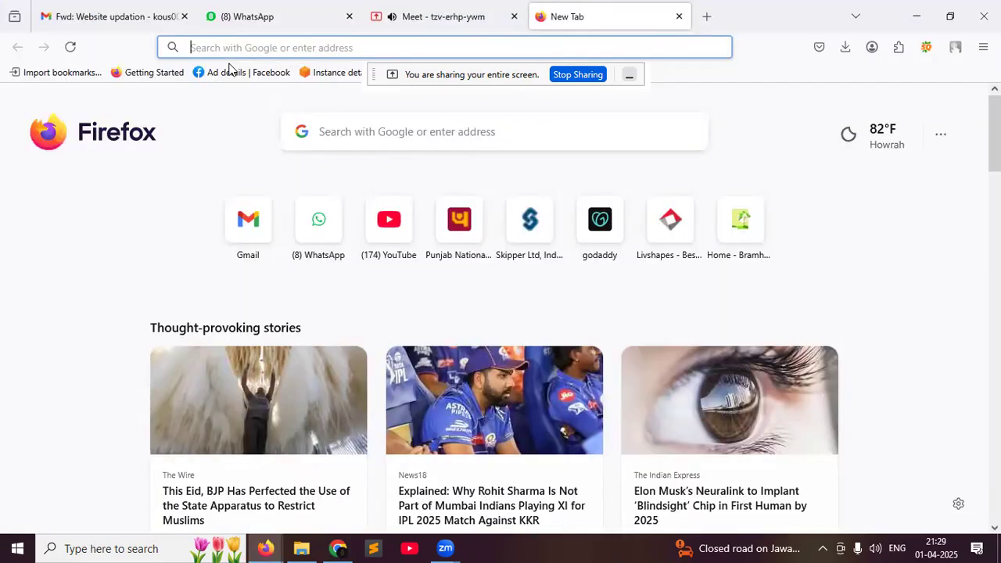
# Admit the waiting participant into the Google Meet call and return to the Kous Fashion Hub page
pyautogui.click(438, 16)
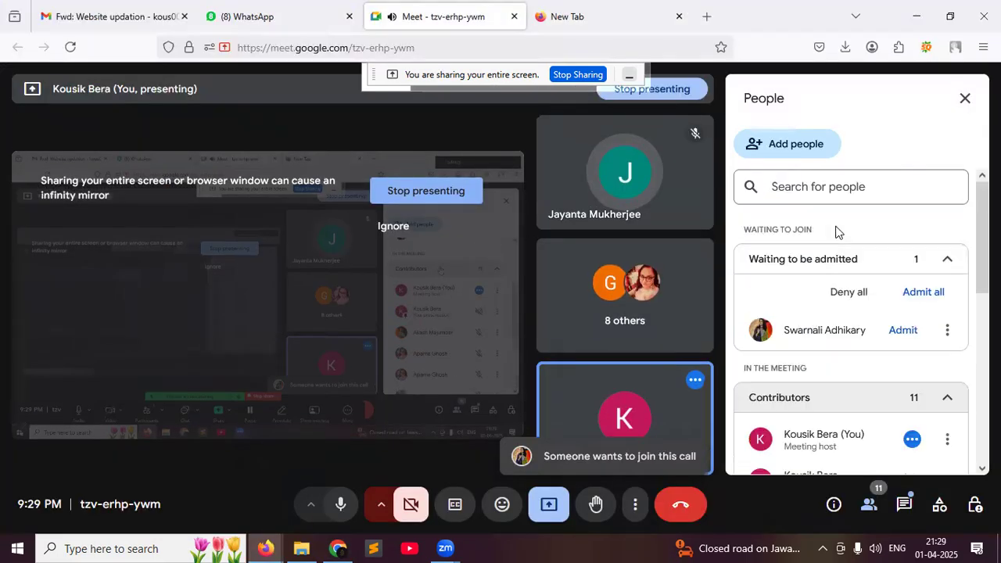
pyautogui.click(909, 333)
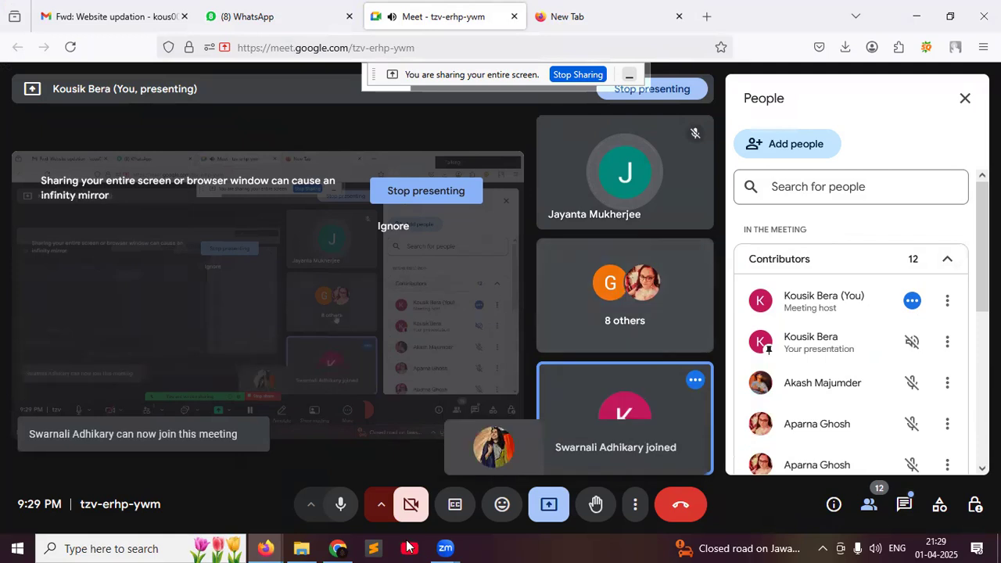
pyautogui.moveTo(329, 545)
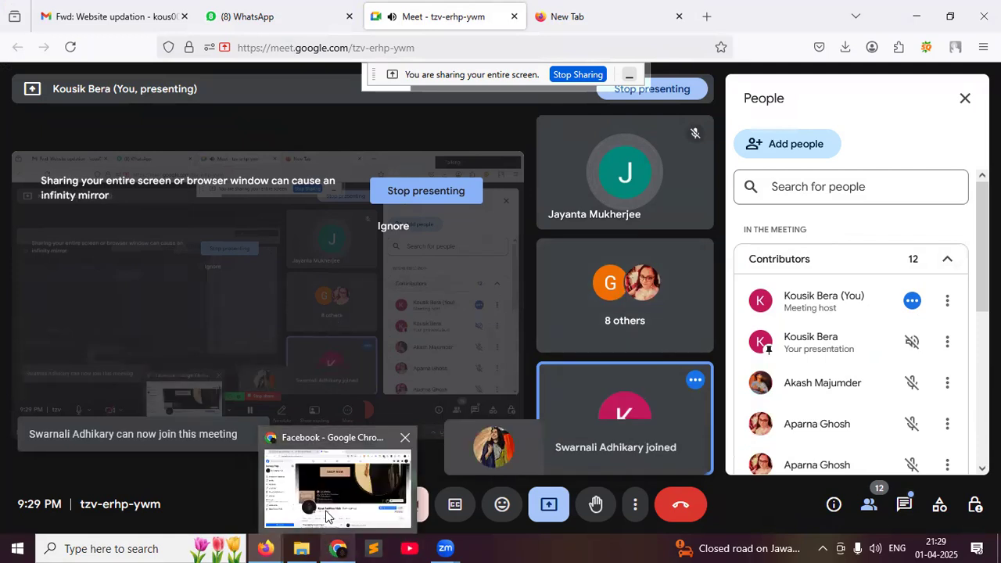
pyautogui.click(331, 516)
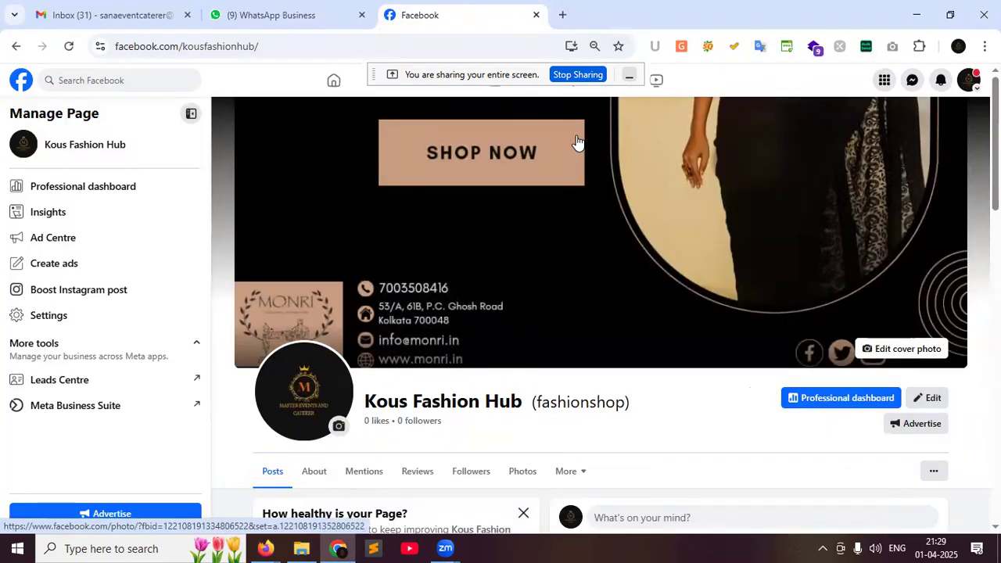
# Open instagram.com in a new tab and go to the Livshapes Interior profile
pyautogui.click(560, 19)
pyautogui.write('inst')
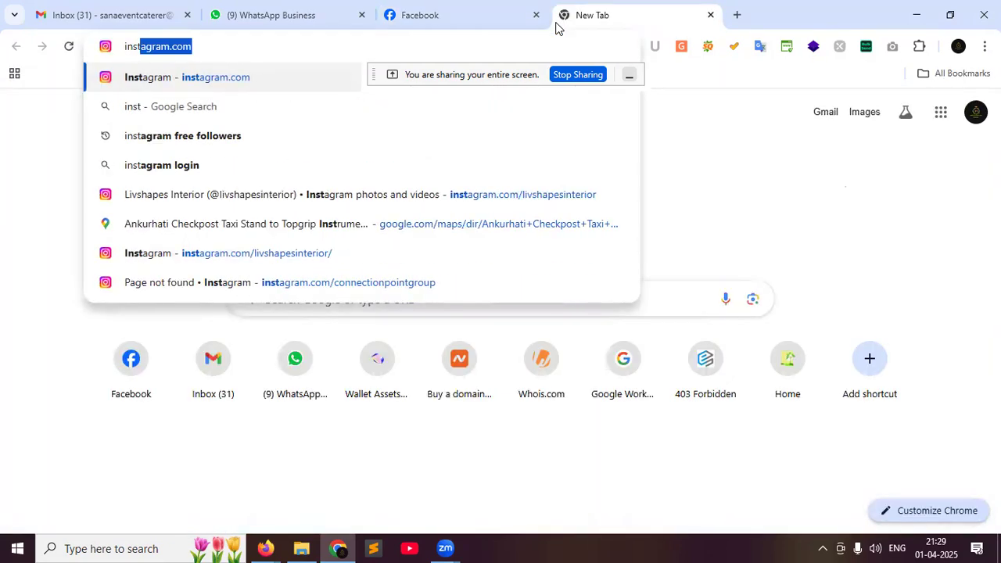
pyautogui.press('Return')
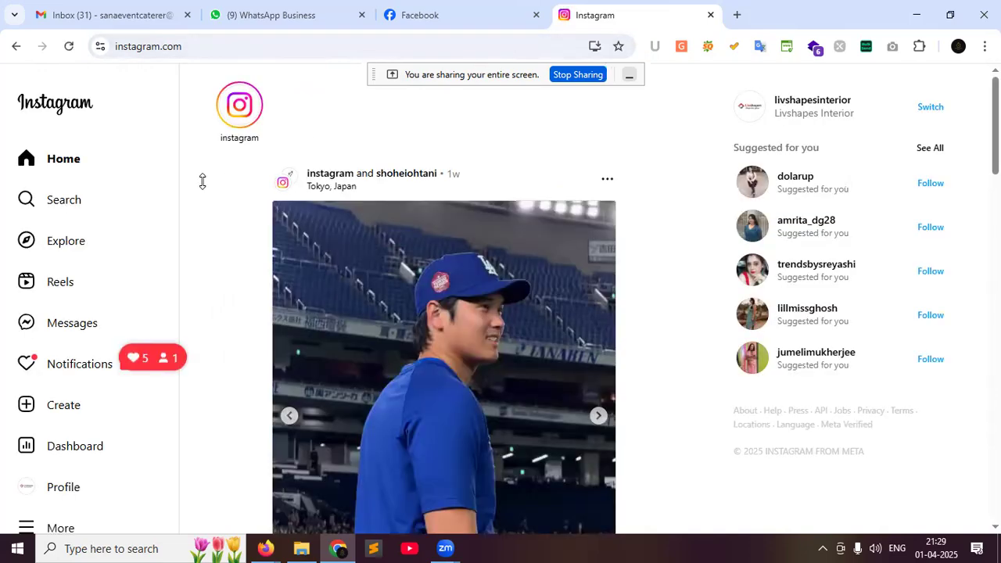
pyautogui.click(52, 491)
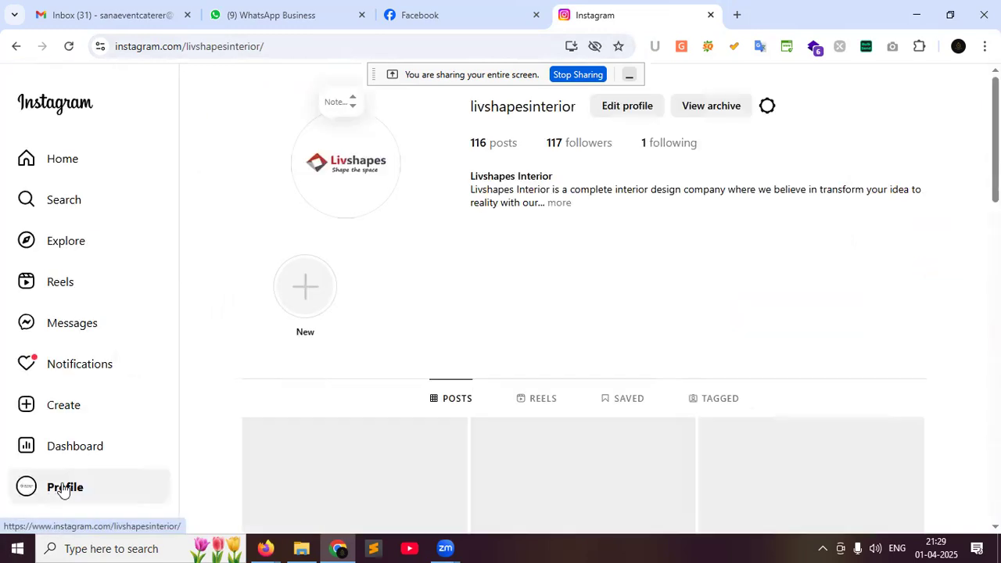
# Browse the profile's interior-design posts and bring up the More account options list
pyautogui.scroll(-3, 540, 346)
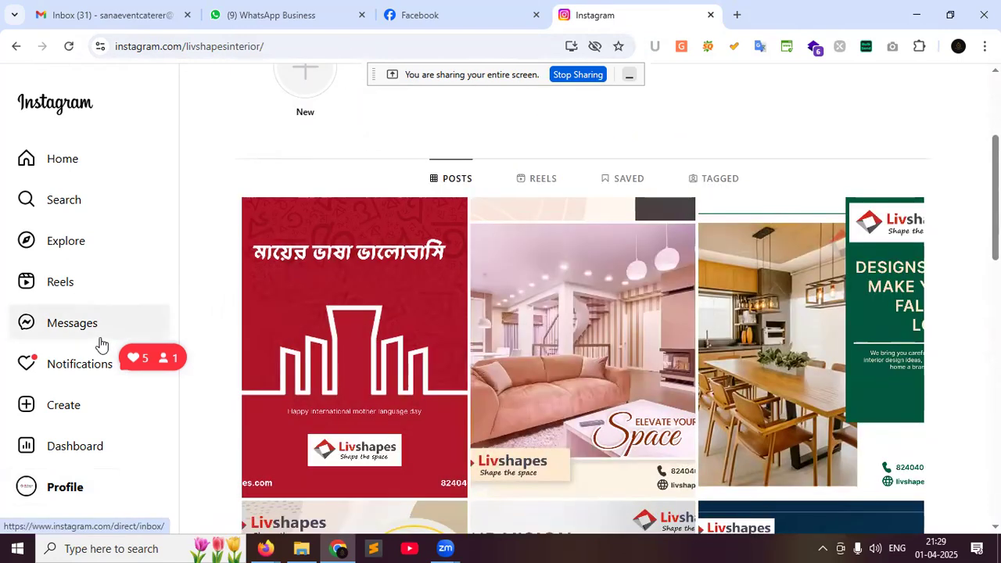
pyautogui.scroll(-2, 100, 343)
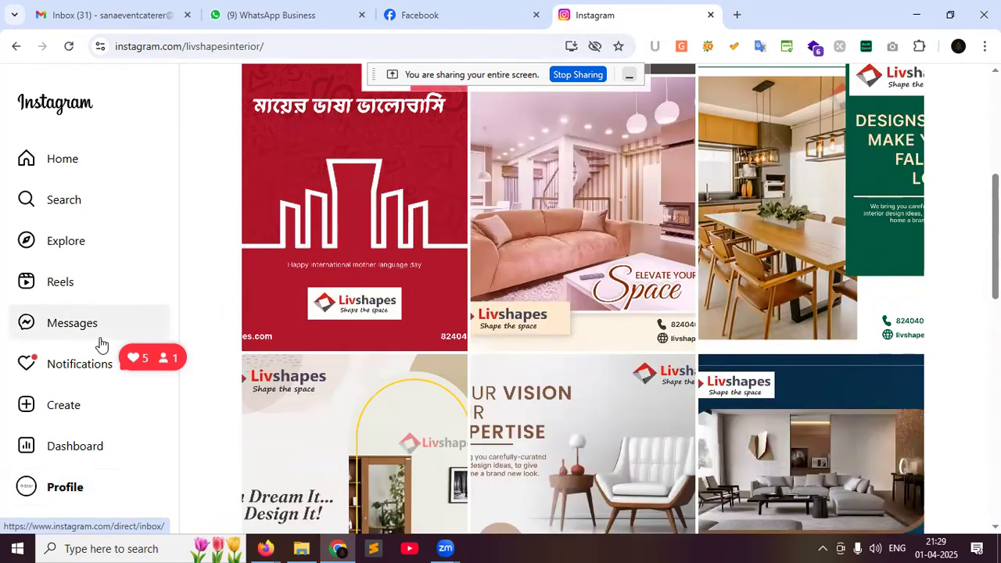
pyautogui.click(33, 492)
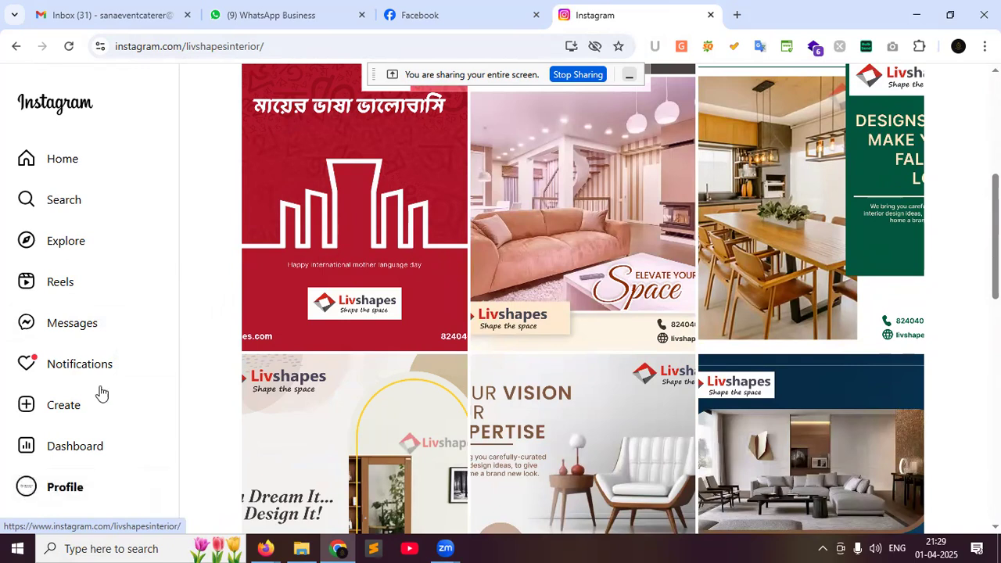
pyautogui.scroll(-3, 141, 315)
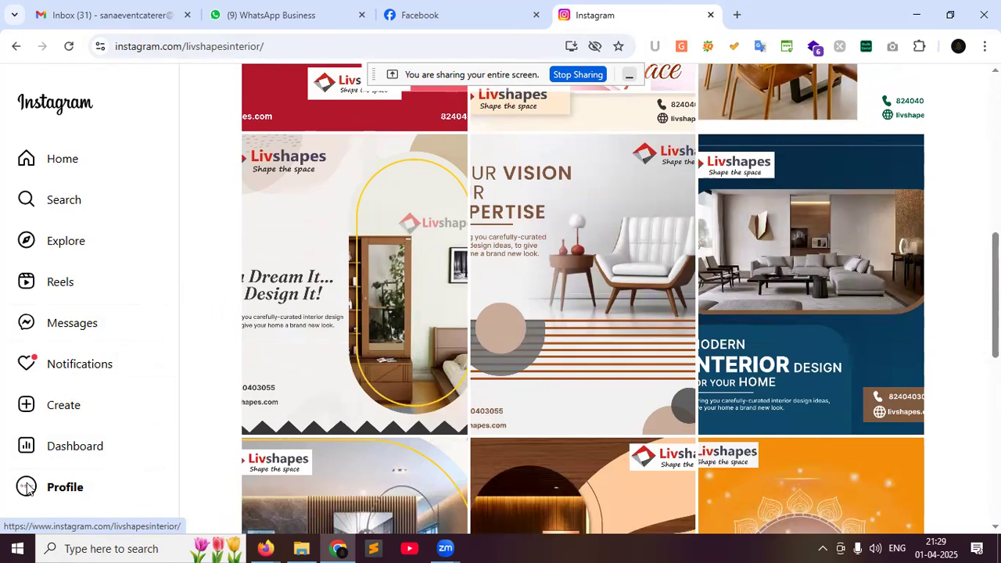
pyautogui.scroll(-4, 26, 488)
pyautogui.scroll(-1, 62, 488)
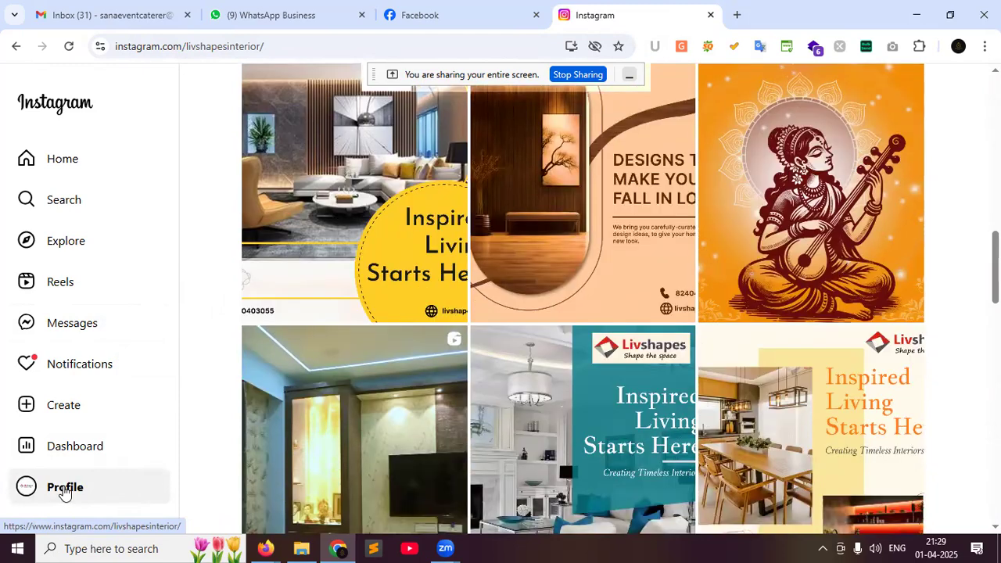
pyautogui.scroll(2, 63, 493)
pyautogui.scroll(-5, 86, 524)
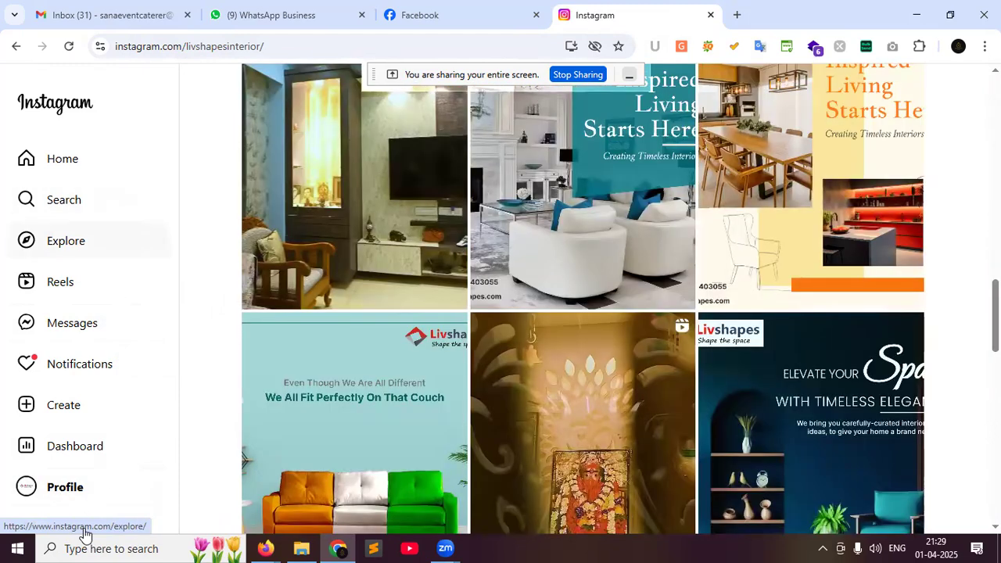
pyautogui.click(70, 530)
pyautogui.scroll(-2, 77, 511)
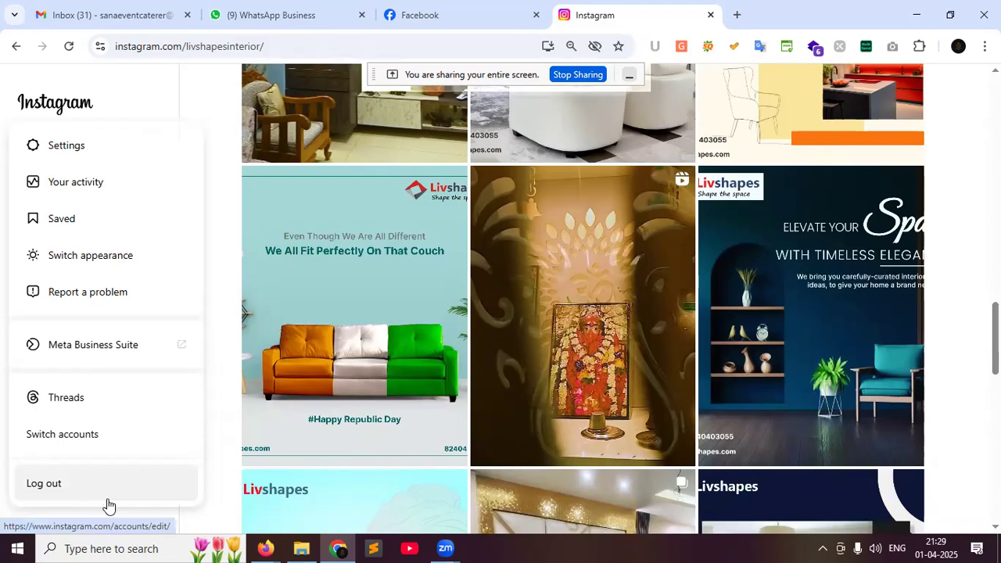
# Log out of the Livshapes Interior account and sign into the Kolkata fashion account
pyautogui.hotkey('ctrl', '-')
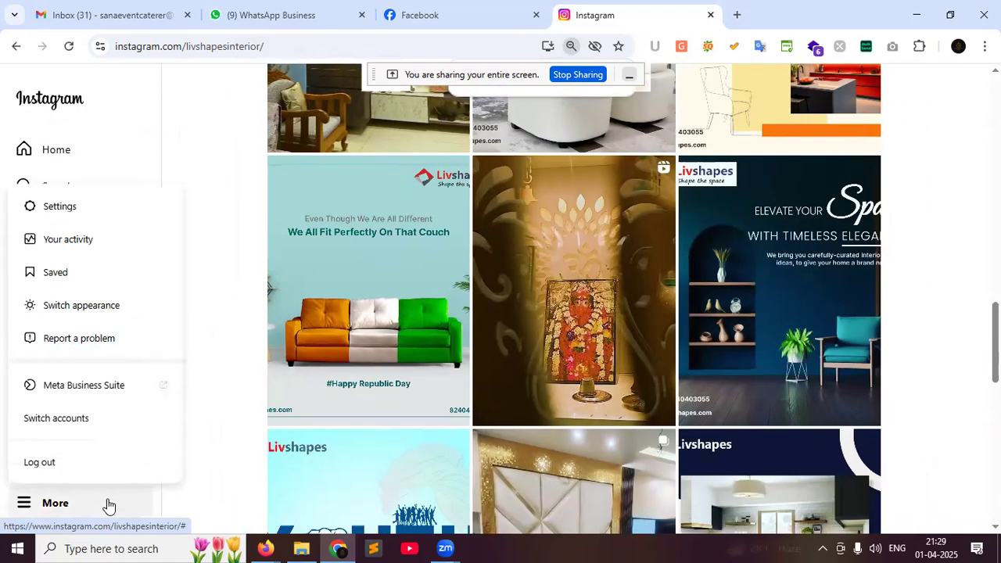
pyautogui.click(39, 468)
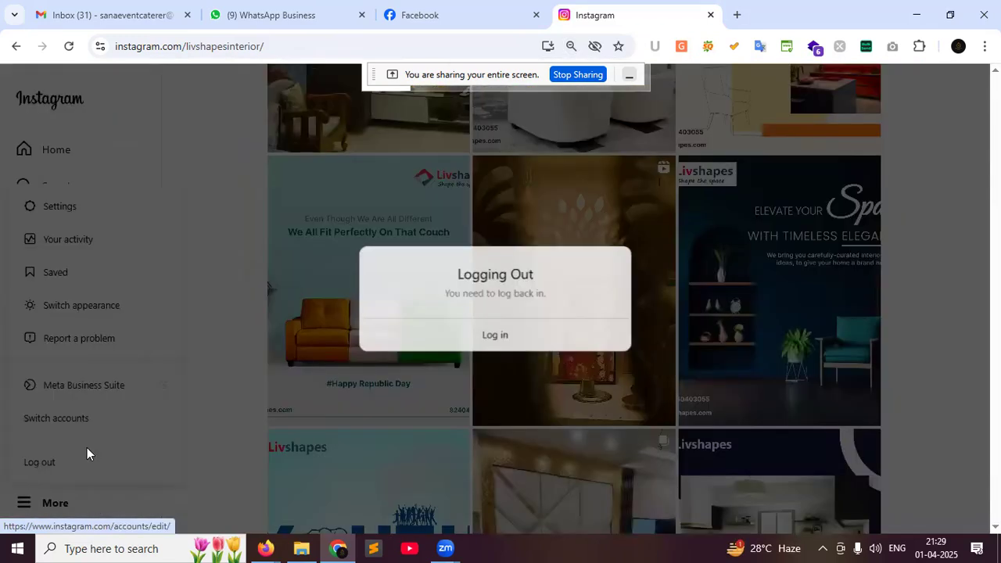
pyautogui.click(501, 336)
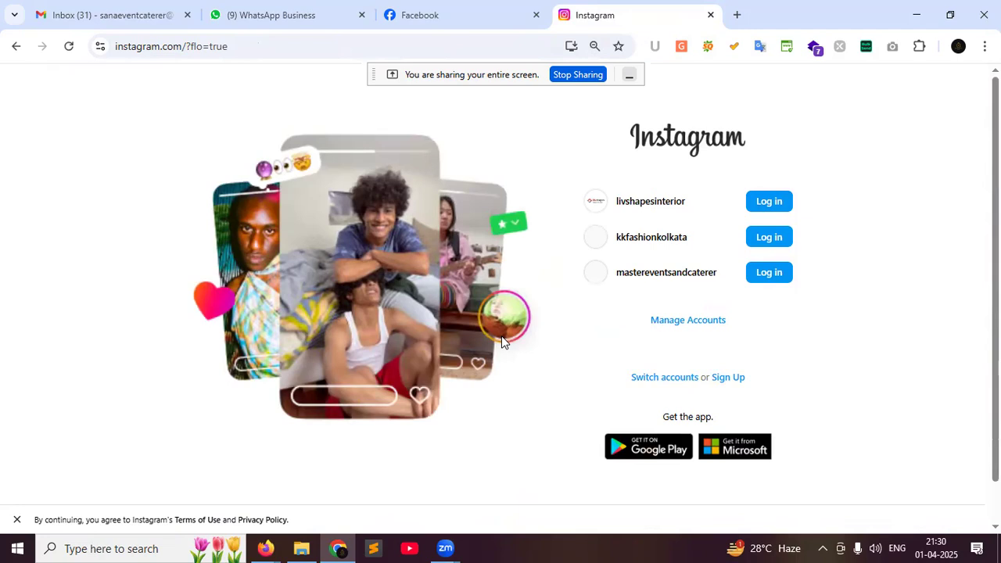
pyautogui.click(769, 239)
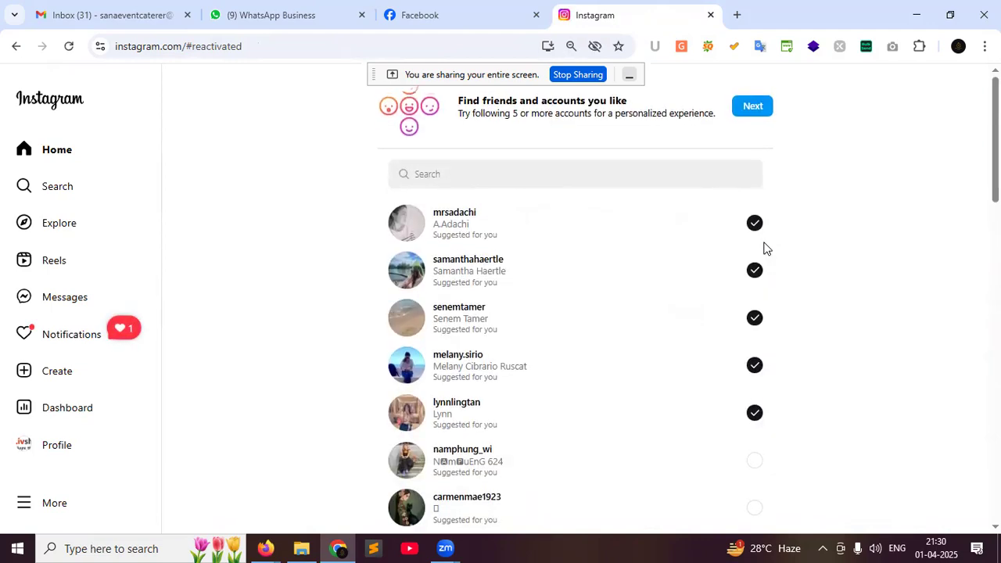
# Log out again, remove the kkfashionkolkata saved login and open the sign-up form
pyautogui.click(28, 510)
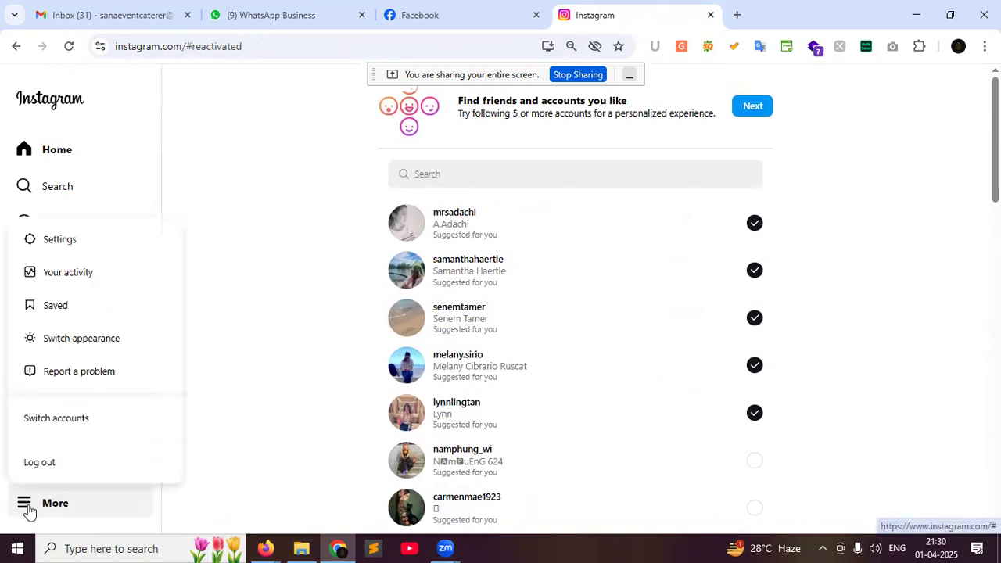
pyautogui.click(34, 465)
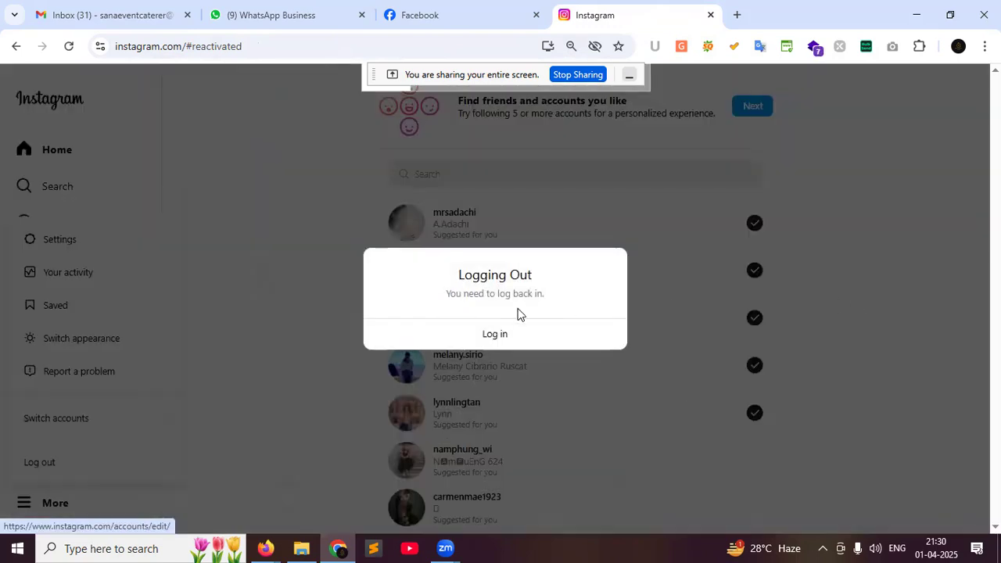
pyautogui.click(492, 338)
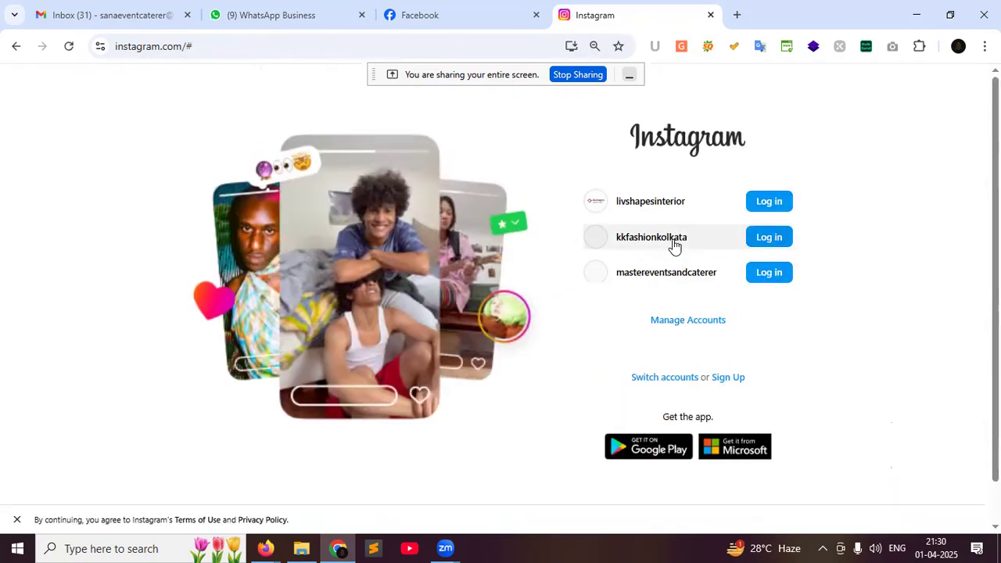
pyautogui.click(679, 321)
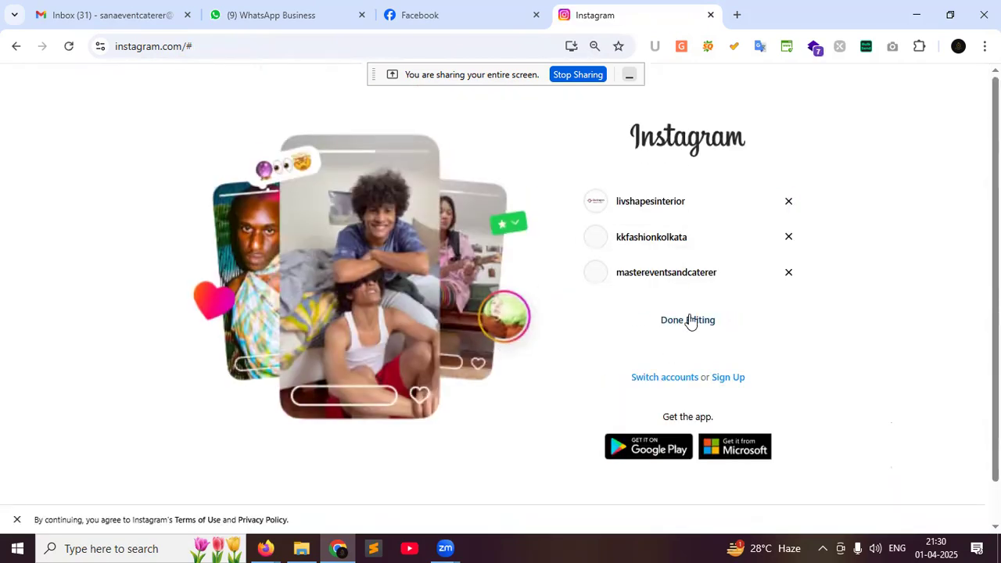
pyautogui.click(786, 239)
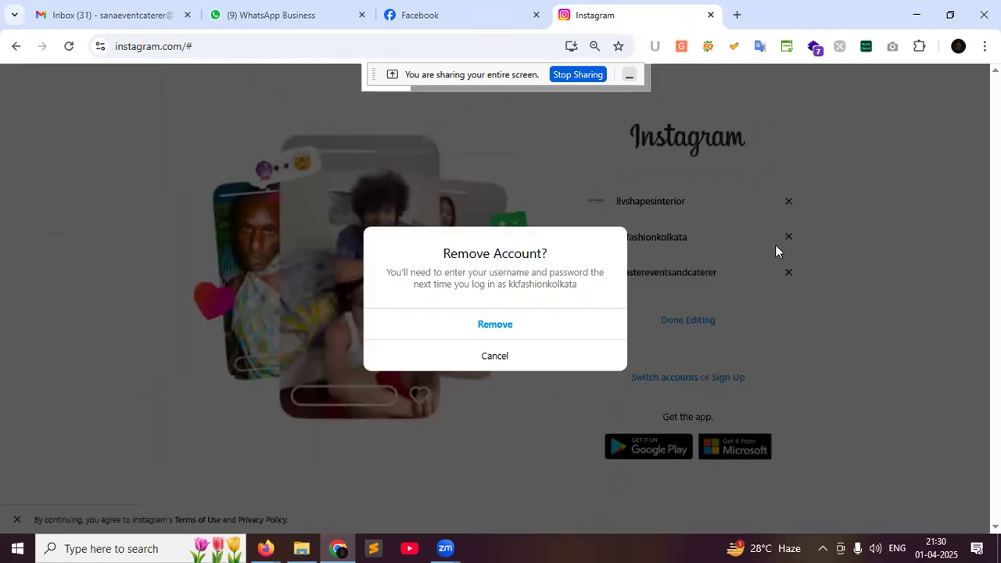
pyautogui.click(504, 331)
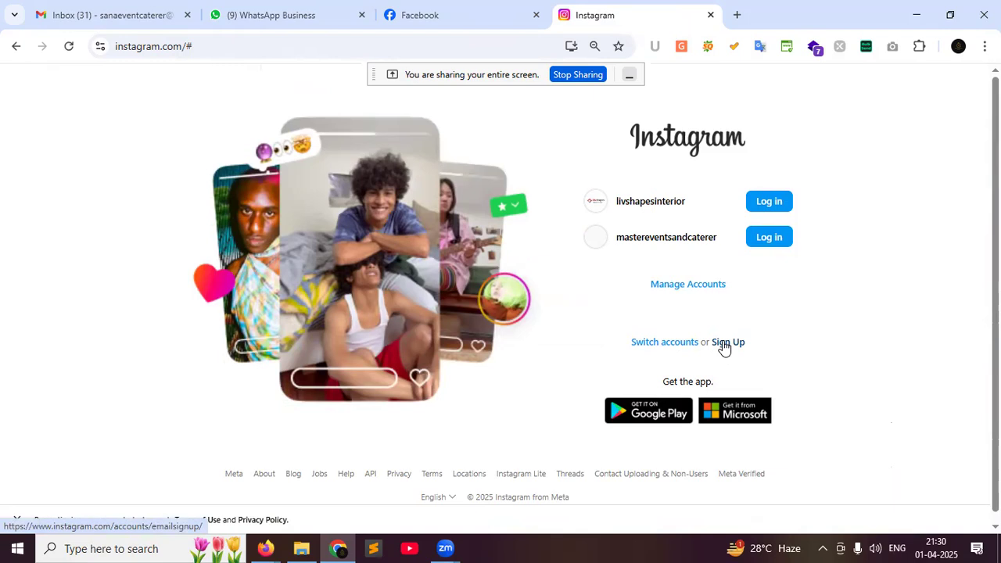
pyautogui.click(724, 344)
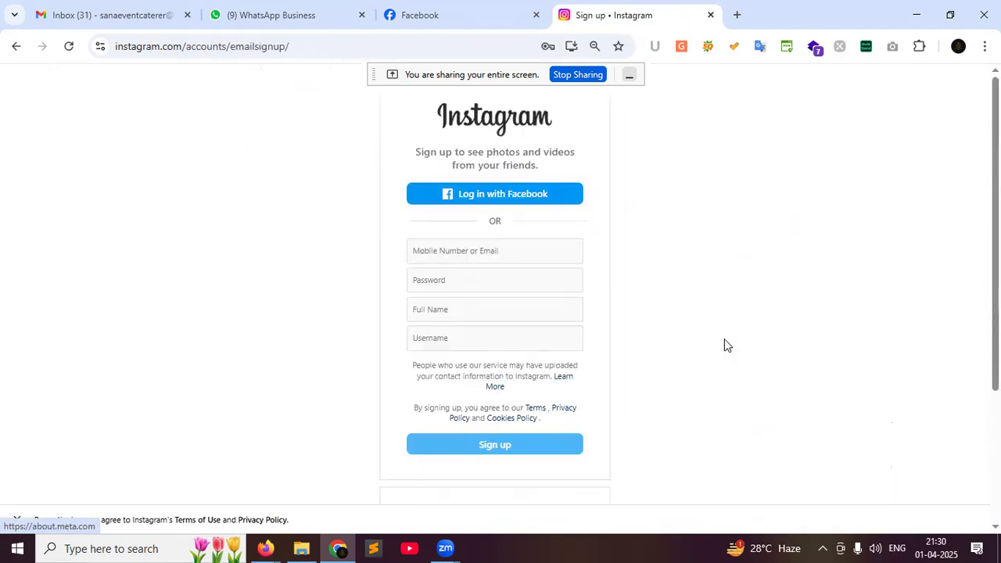
# Fill in the saved email, clear it after it's rejected as in use, and switch to the Meet call
pyautogui.click(451, 257)
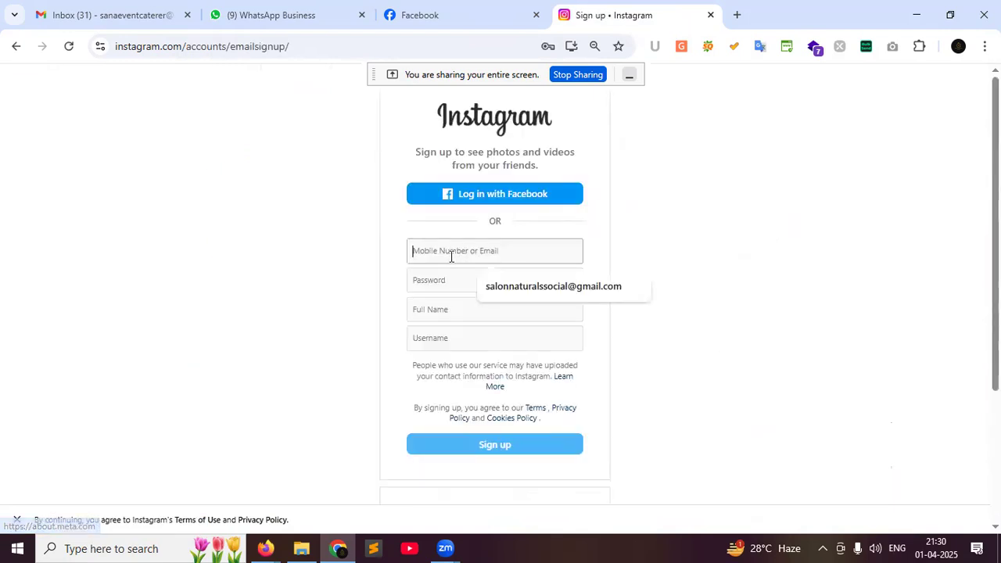
pyautogui.click(498, 290)
pyautogui.click(448, 281)
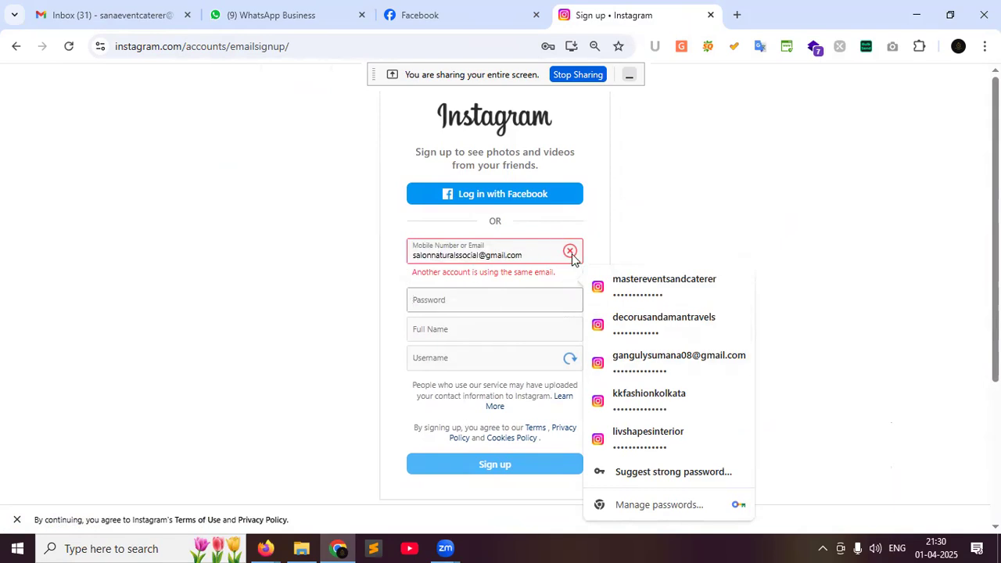
pyautogui.moveTo(532, 257); pyautogui.dragTo(411, 260)
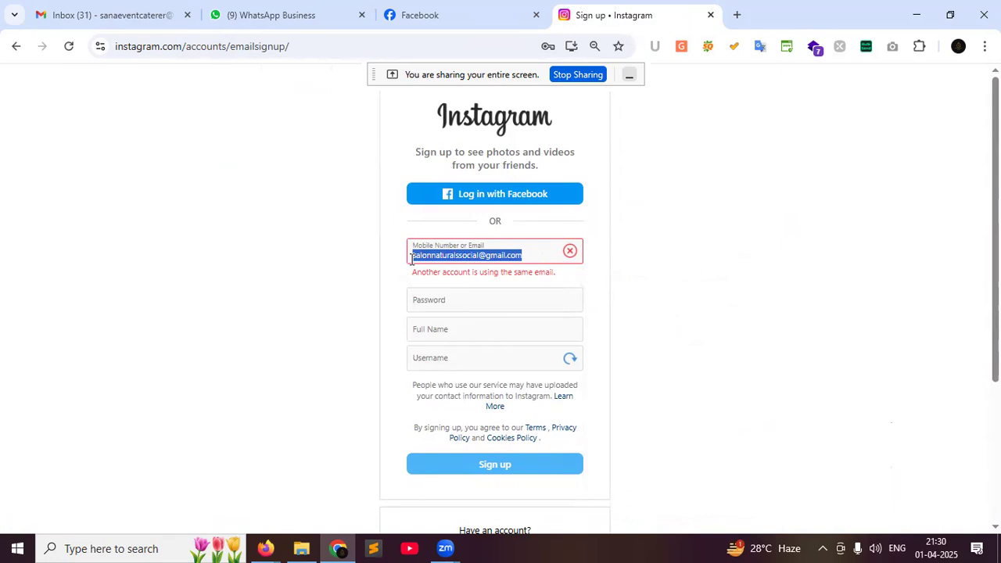
pyautogui.press('BackSpace')
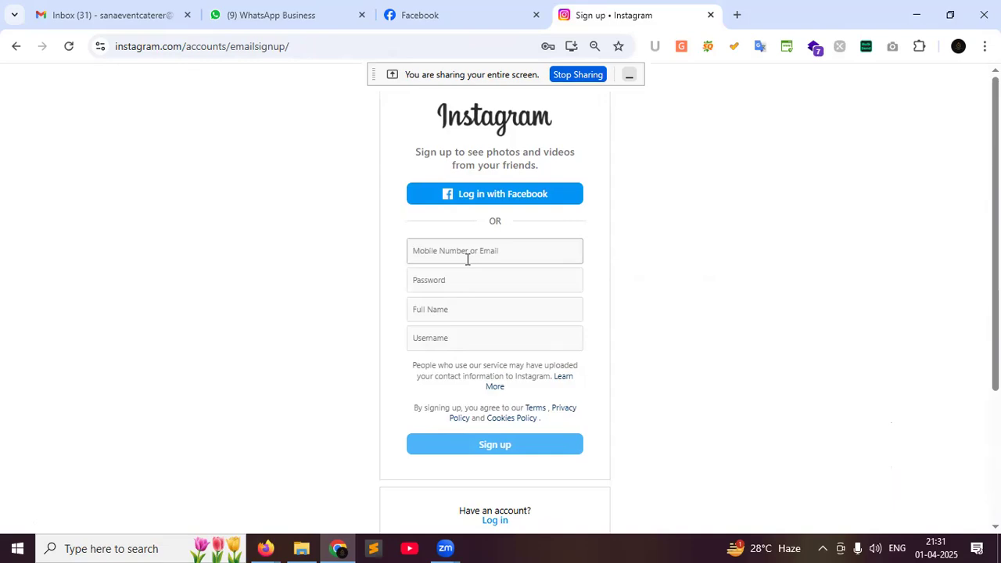
pyautogui.click(266, 547)
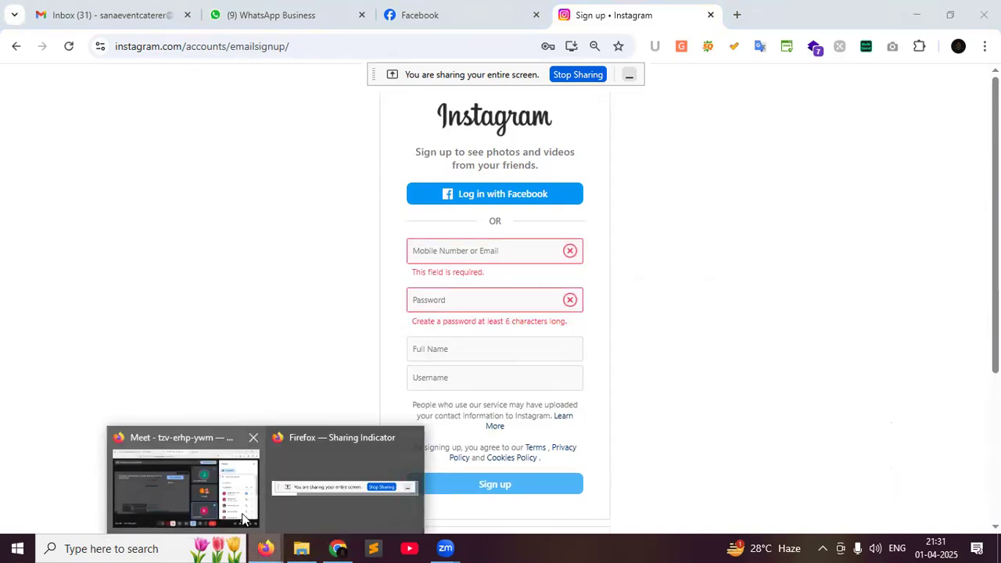
pyautogui.click(252, 509)
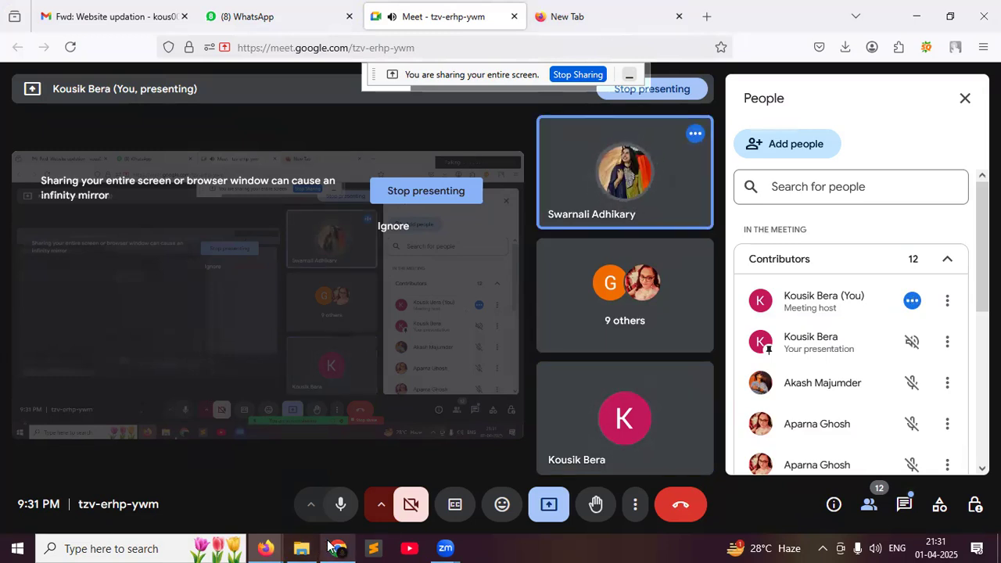
# Select and copy the email a participant posted in Meet's in-call messages, then head back to Instagram
pyautogui.moveTo(337, 548)
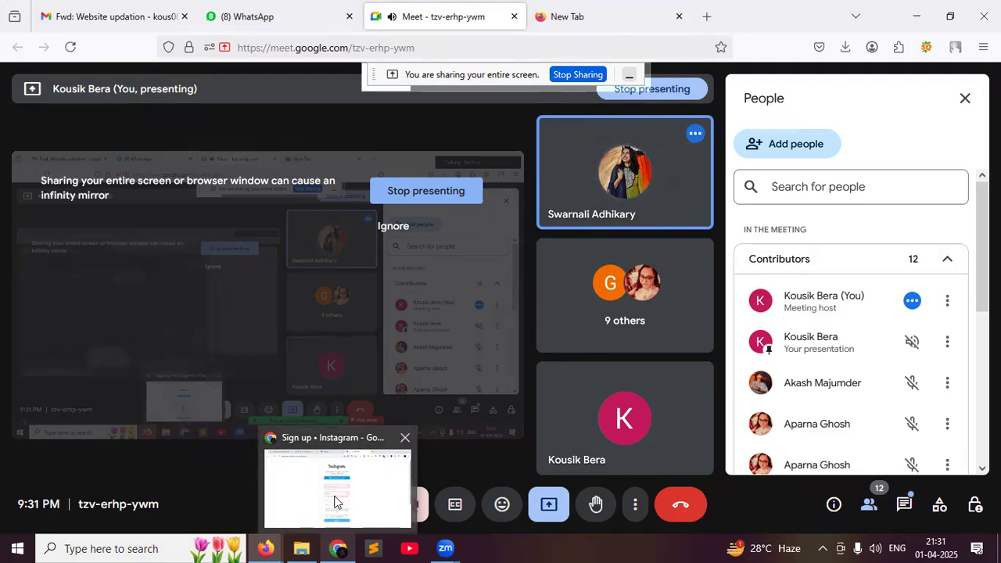
pyautogui.click(336, 500)
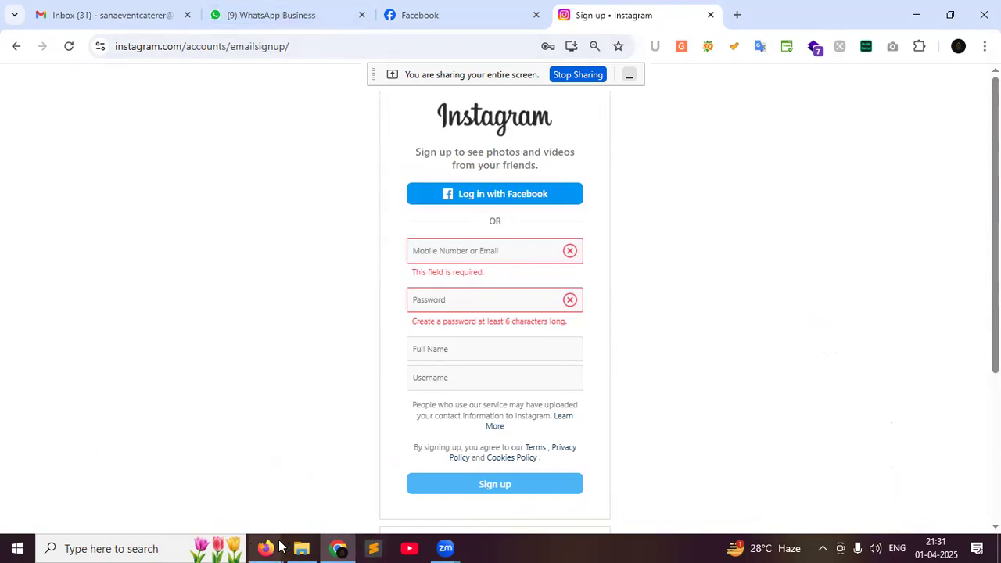
pyautogui.moveTo(276, 547)
pyautogui.click(187, 477)
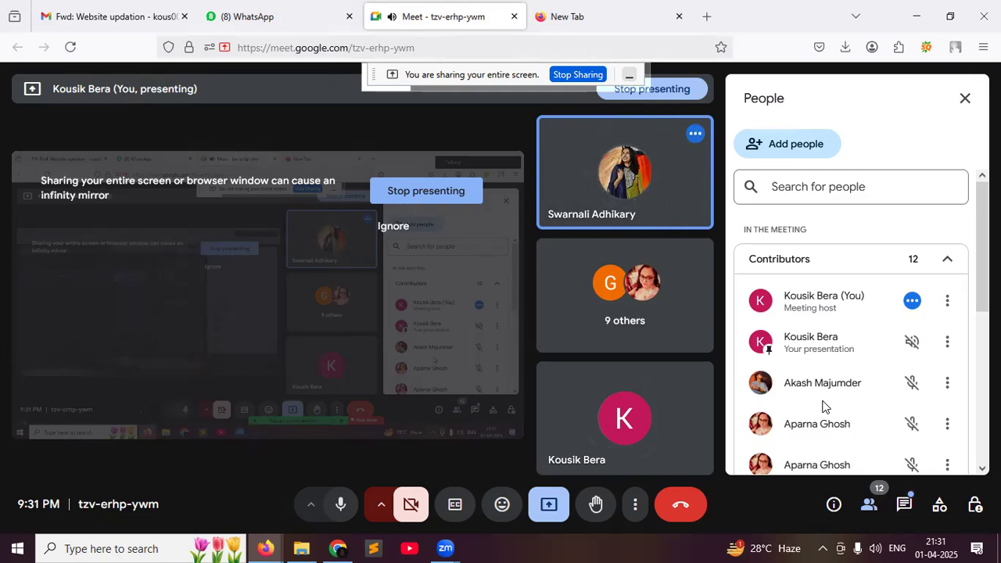
pyautogui.click(904, 505)
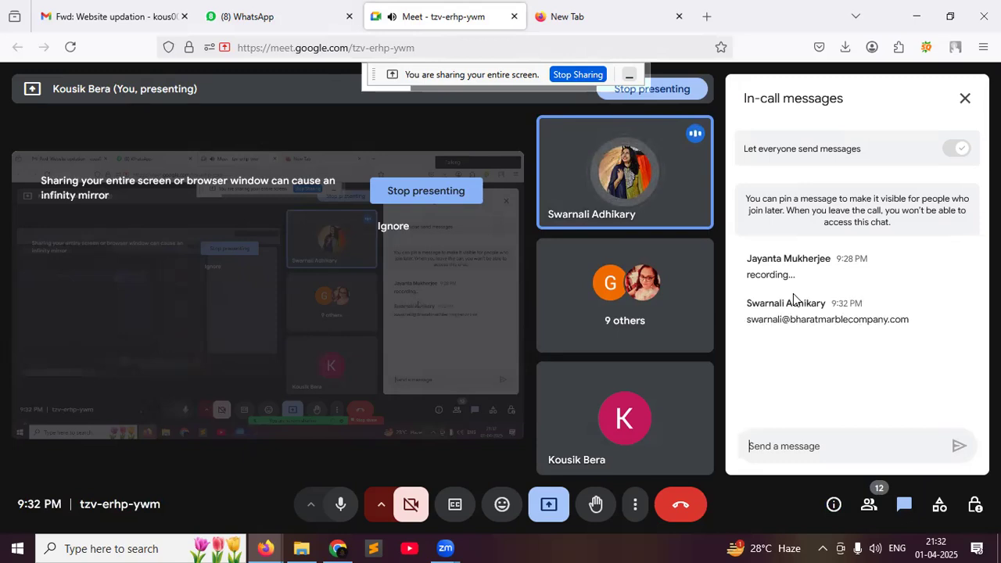
pyautogui.moveTo(911, 324); pyautogui.dragTo(740, 337)
pyautogui.hotkey('ctrl', 'c')
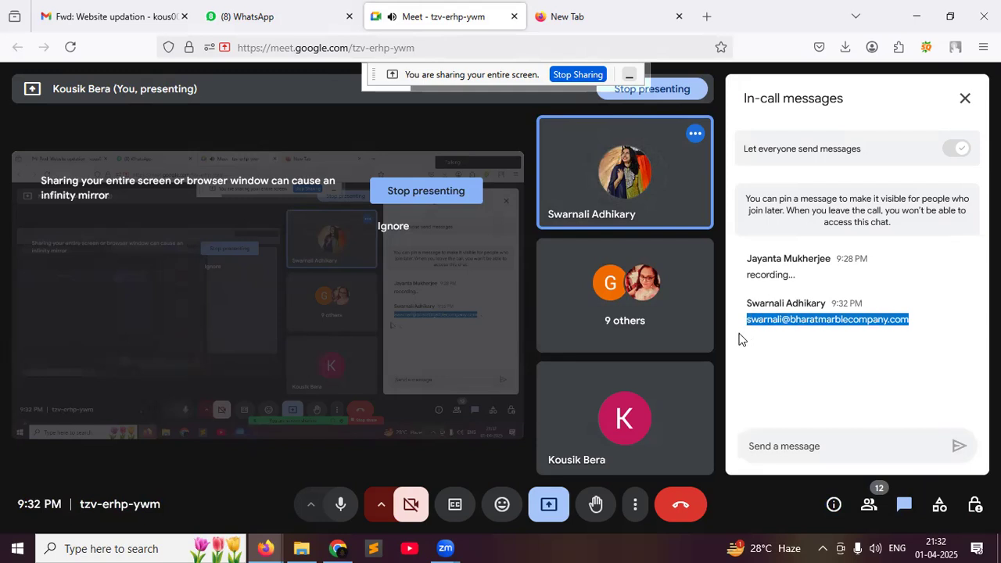
pyautogui.click(337, 548)
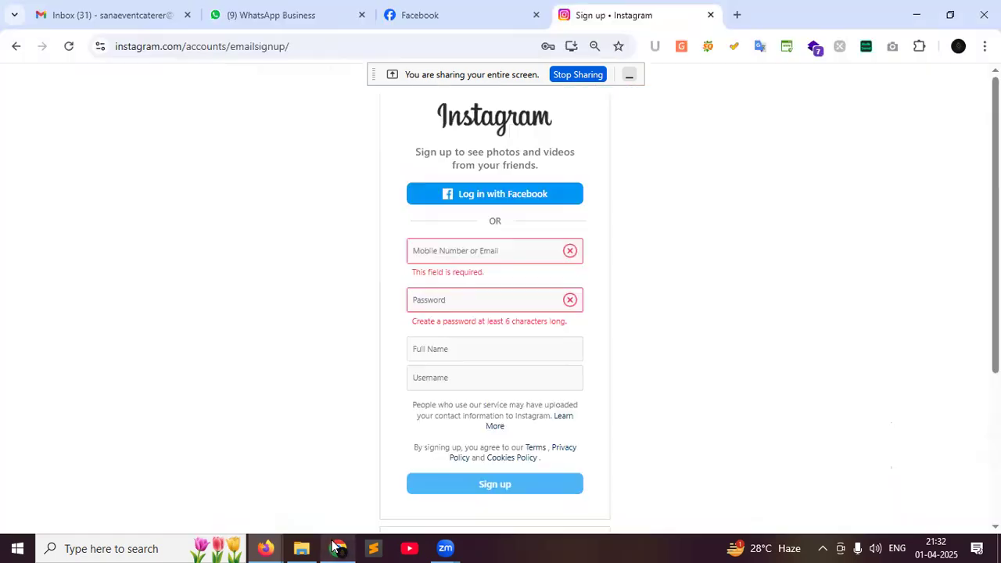
# Paste the copied email and enter the account password, correcting its first character
pyautogui.click(469, 252)
pyautogui.hotkey('ctrl', 'v')
pyautogui.click(460, 279)
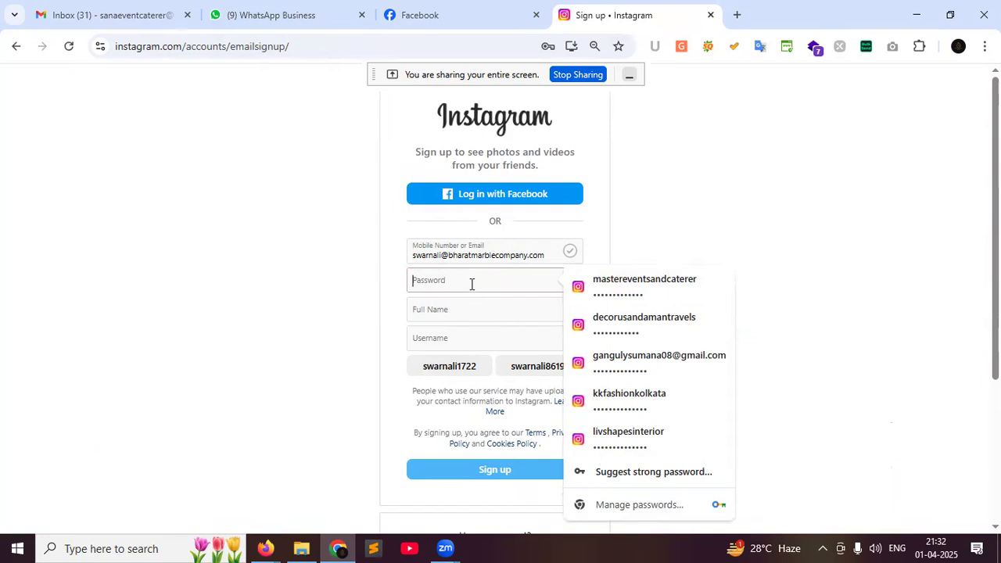
pyautogui.write('***********')
pyautogui.click(482, 308)
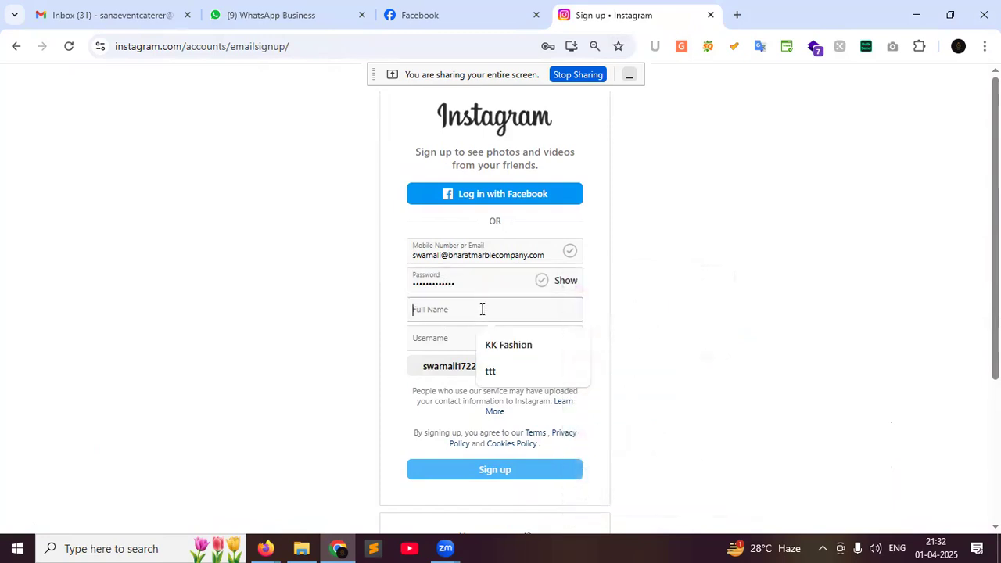
pyautogui.click(566, 280)
pyautogui.click(416, 285)
pyautogui.press('BackSpace')
pyautogui.write('P')
# Enter the full name, take the first suggested username and submit the sign-up form
pyautogui.click(451, 308)
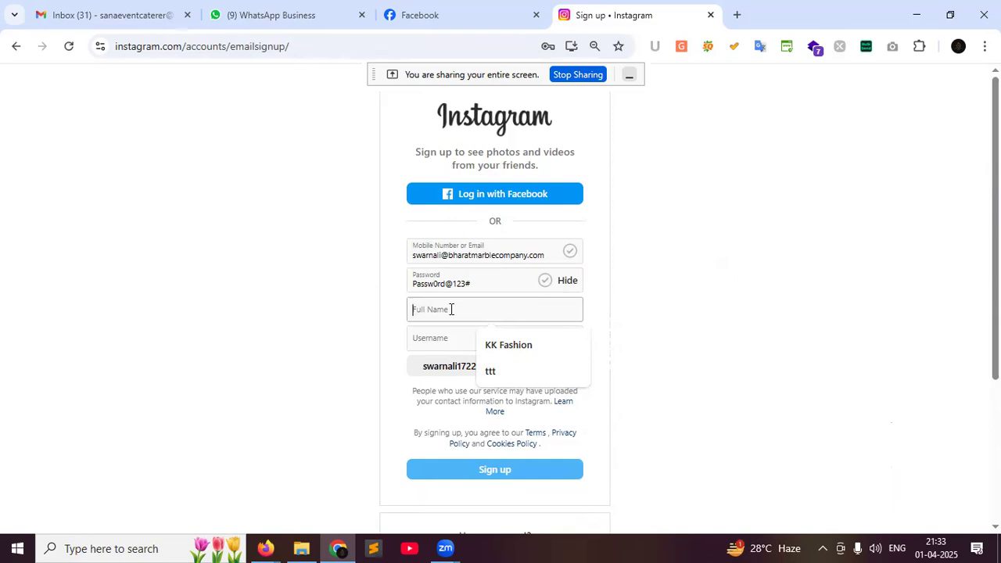
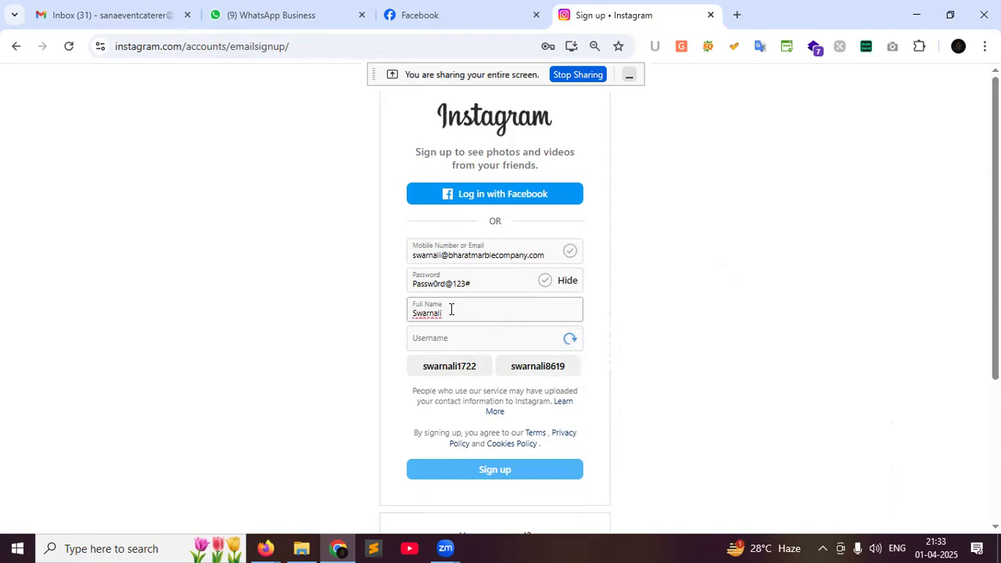
pyautogui.click(438, 336)
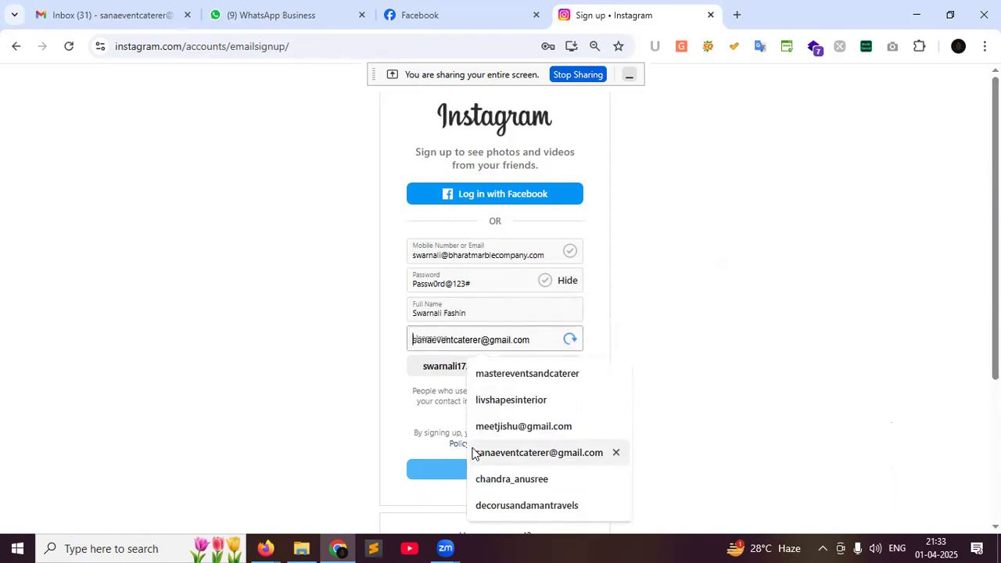
pyautogui.click(434, 372)
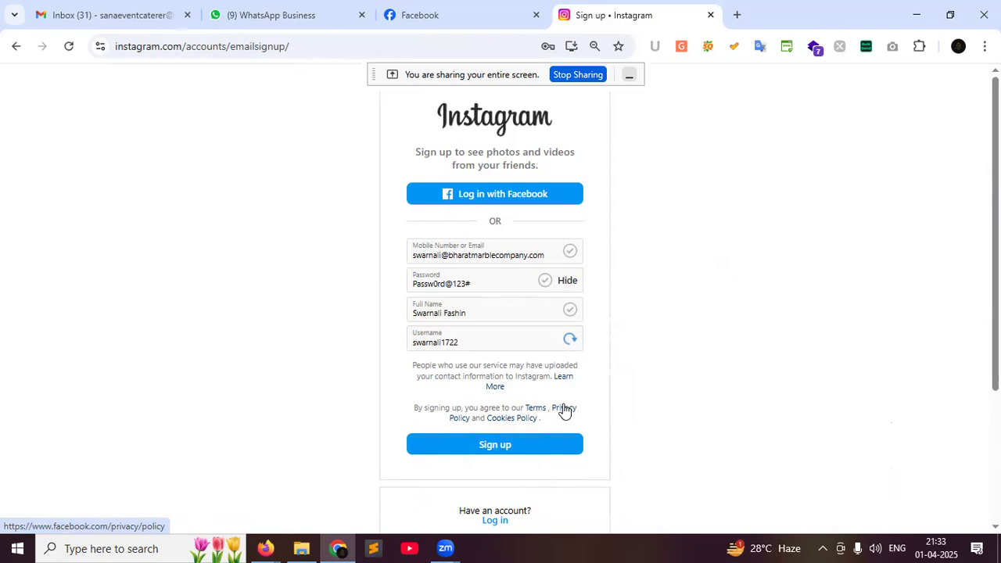
pyautogui.click(519, 452)
# Save the password in the browser, set the birthday to January 1, 2000, and continue
pyautogui.click(523, 268)
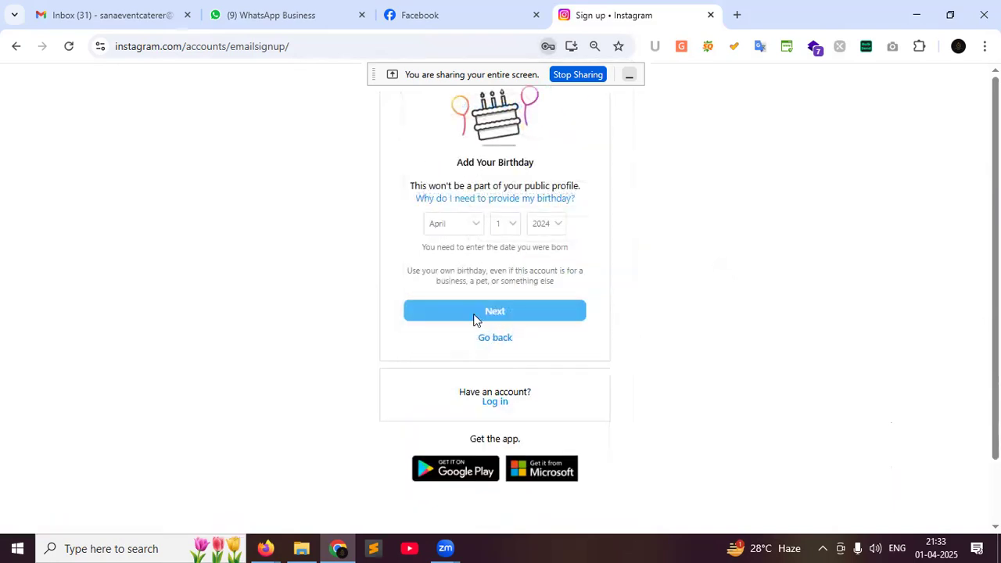
pyautogui.click(473, 228)
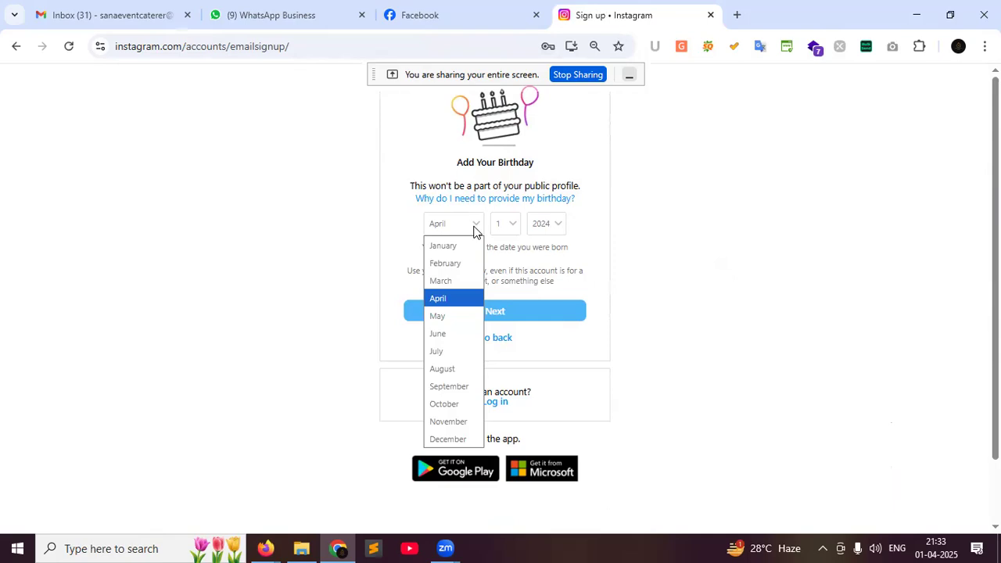
pyautogui.click(454, 245)
pyautogui.click(557, 227)
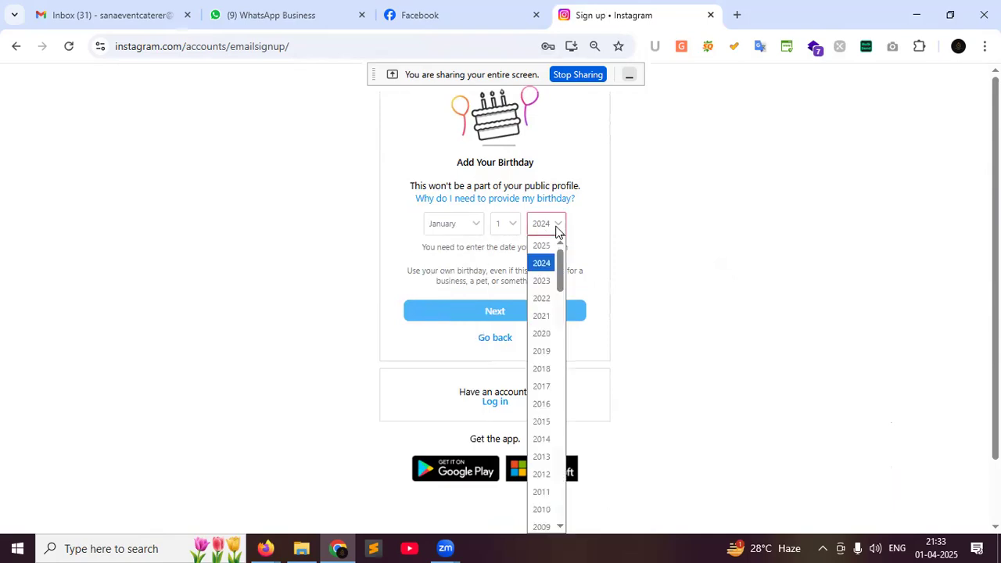
pyautogui.scroll(-4, 541, 485)
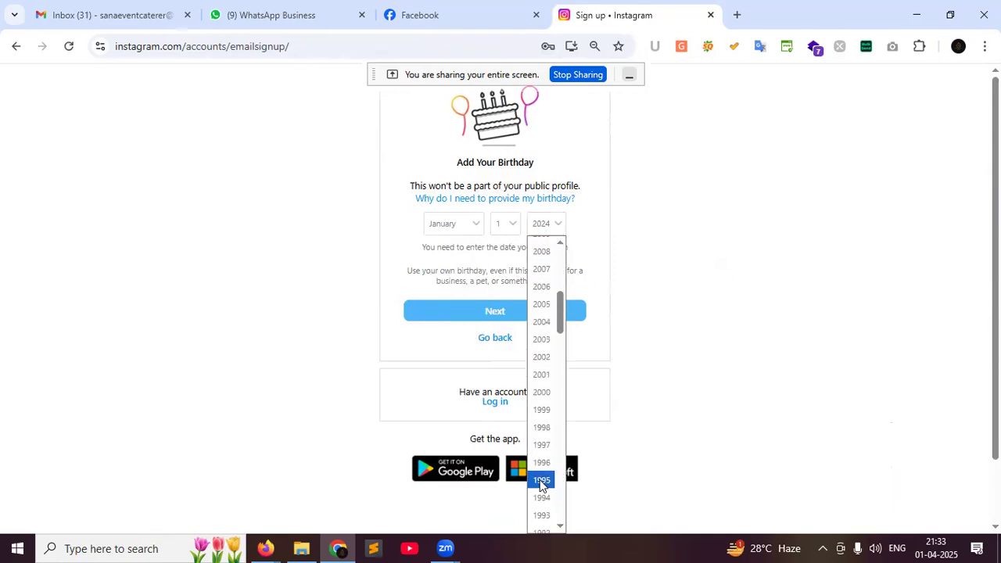
pyautogui.click(539, 398)
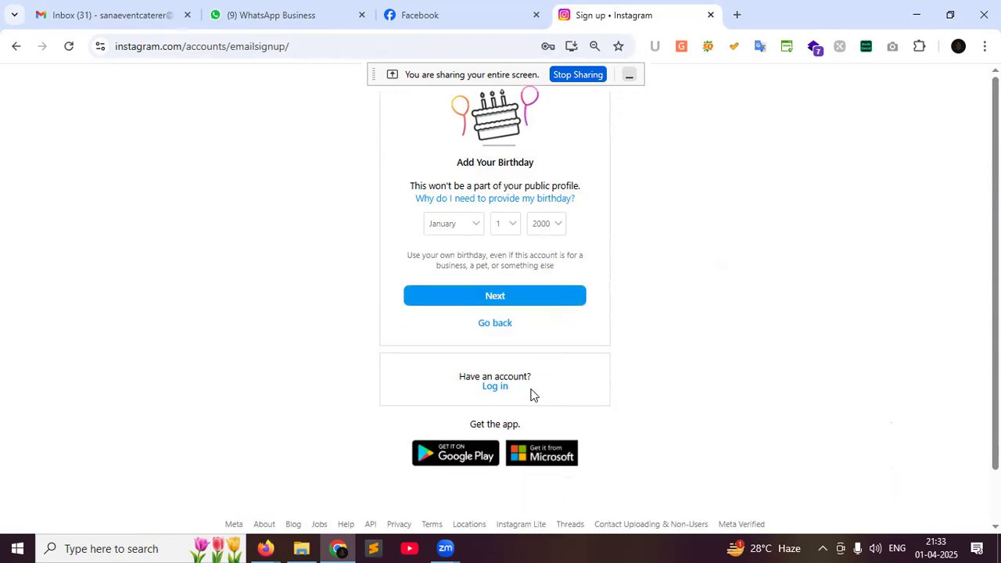
pyautogui.click(469, 304)
# Launch Paint via Windows search, paste the sign-up screenshot, then return to the confirmation code field
pyautogui.moveTo(264, 547)
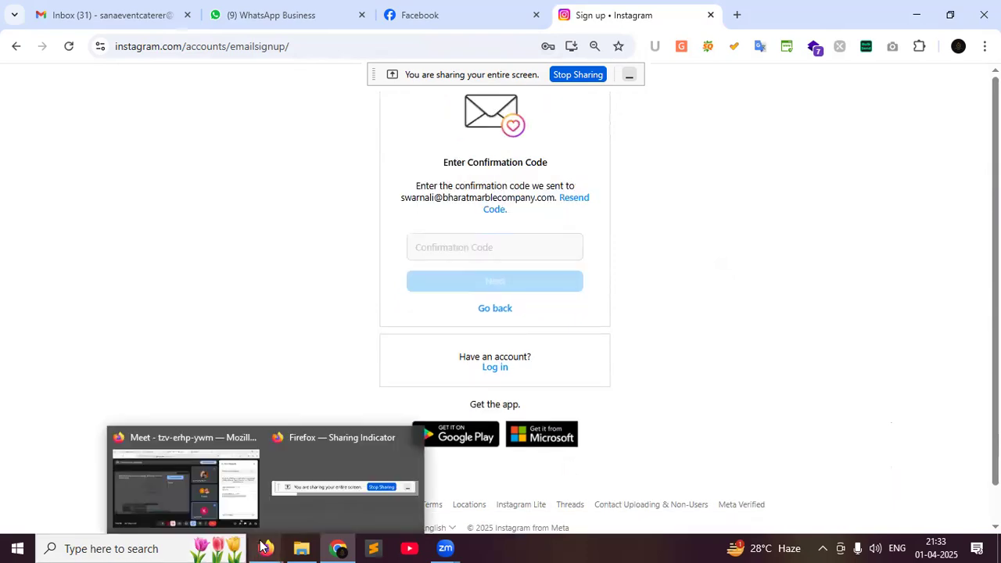
pyautogui.click(131, 548)
pyautogui.write('pa')
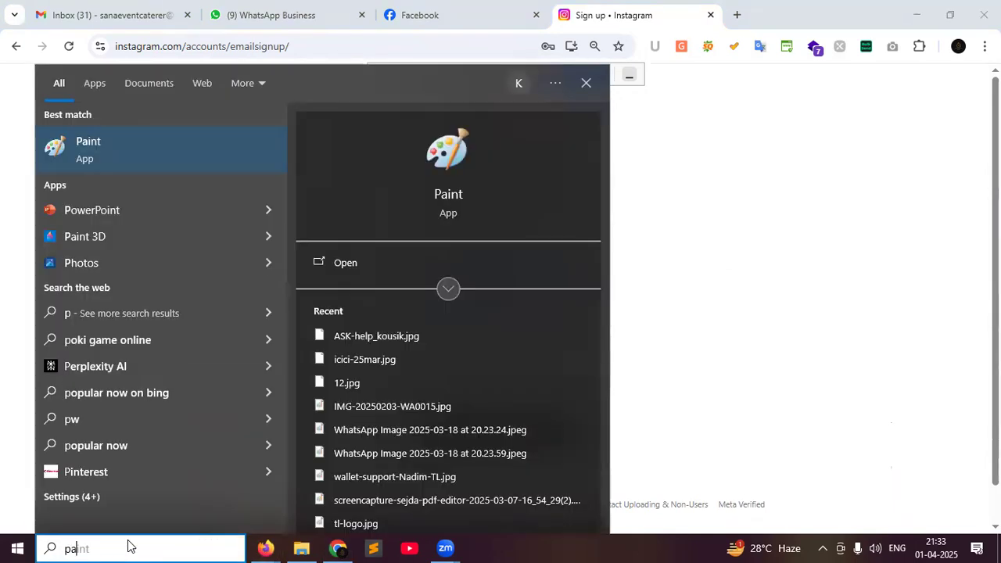
pyautogui.write('int')
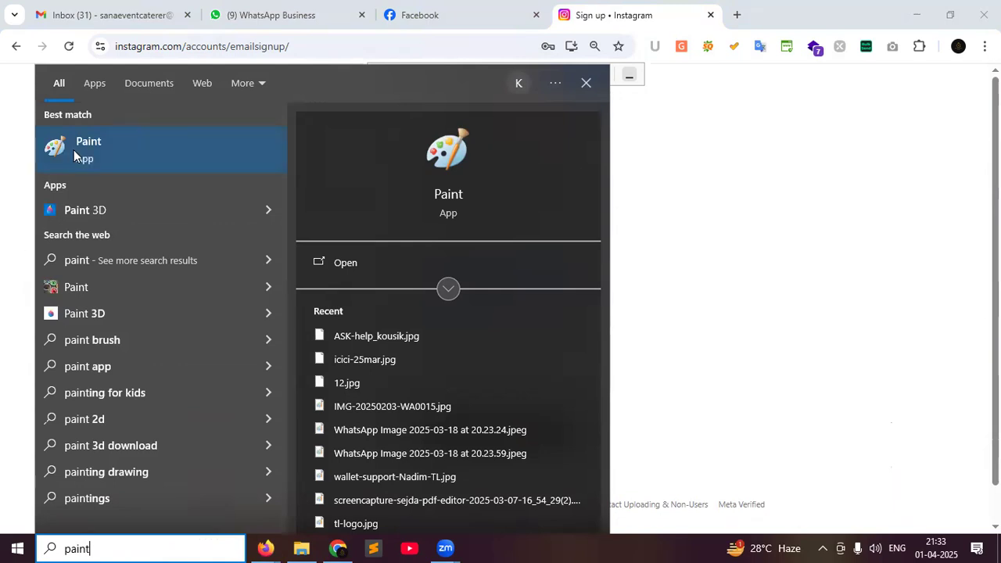
pyautogui.click(75, 150)
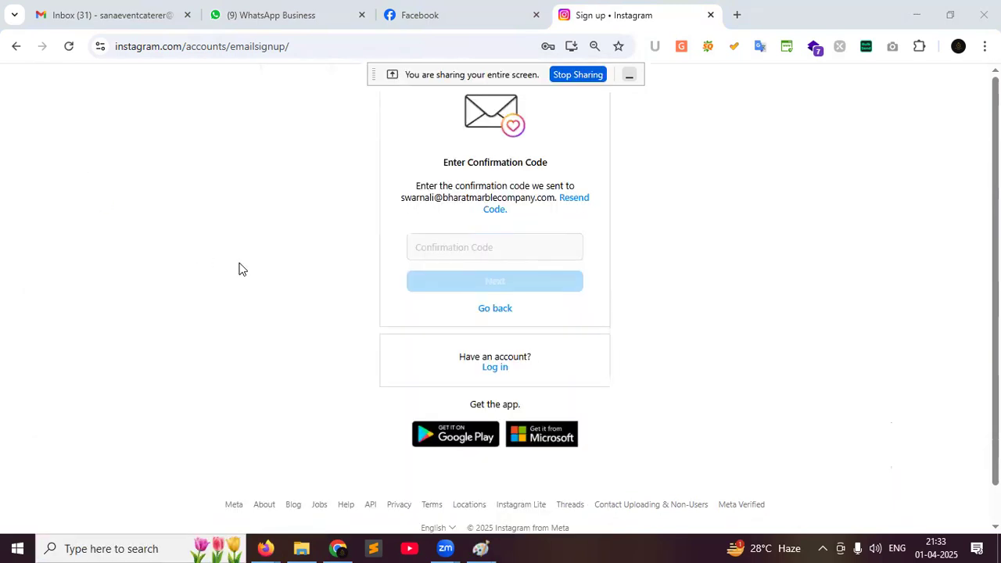
pyautogui.hotkey('ctrl', 'v')
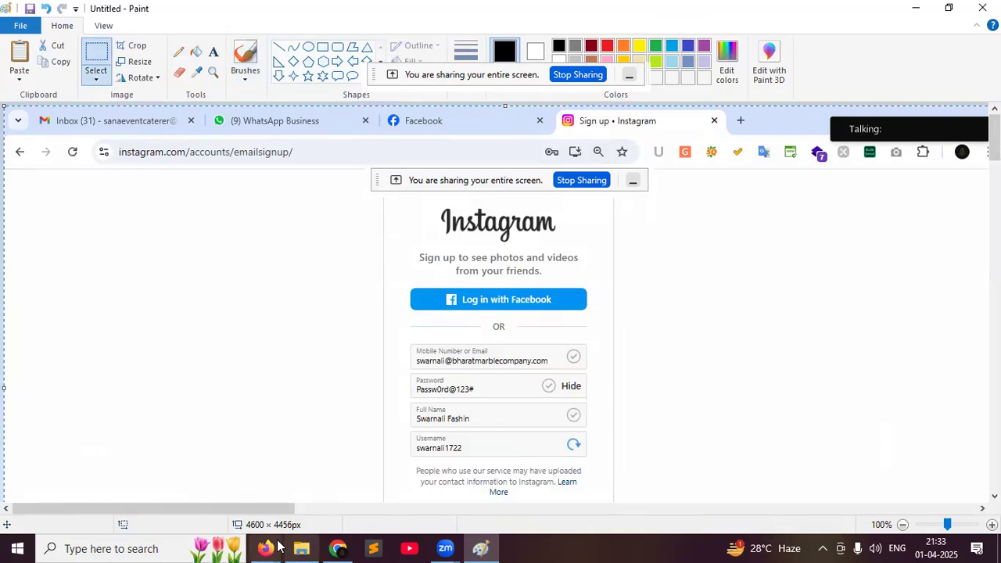
pyautogui.click(338, 548)
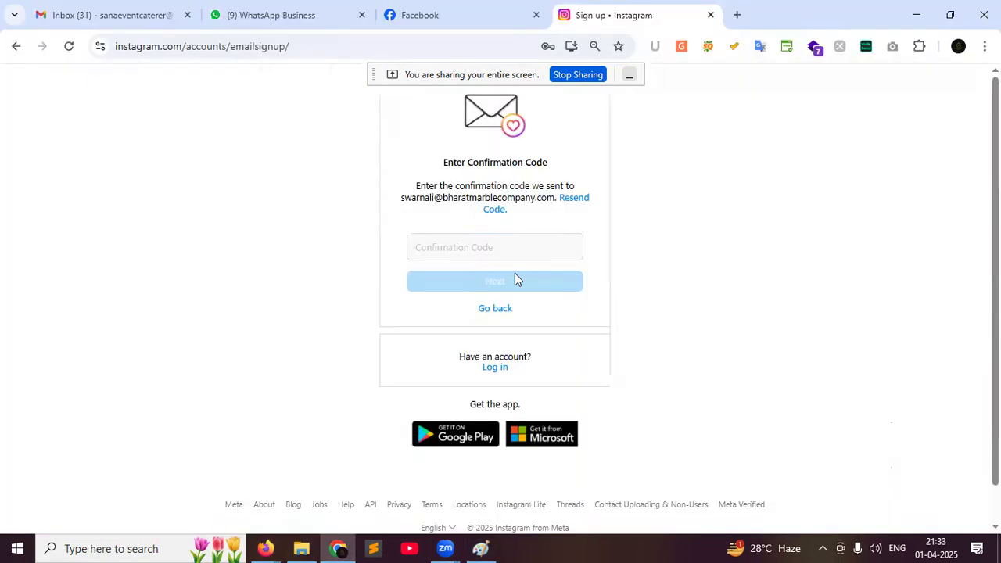
pyautogui.click(488, 253)
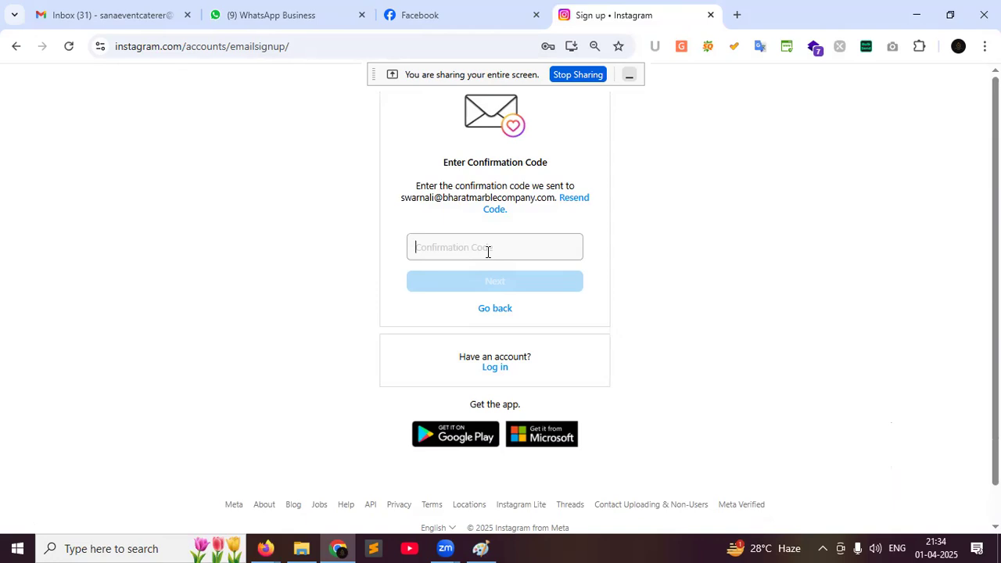
pyautogui.click(487, 252)
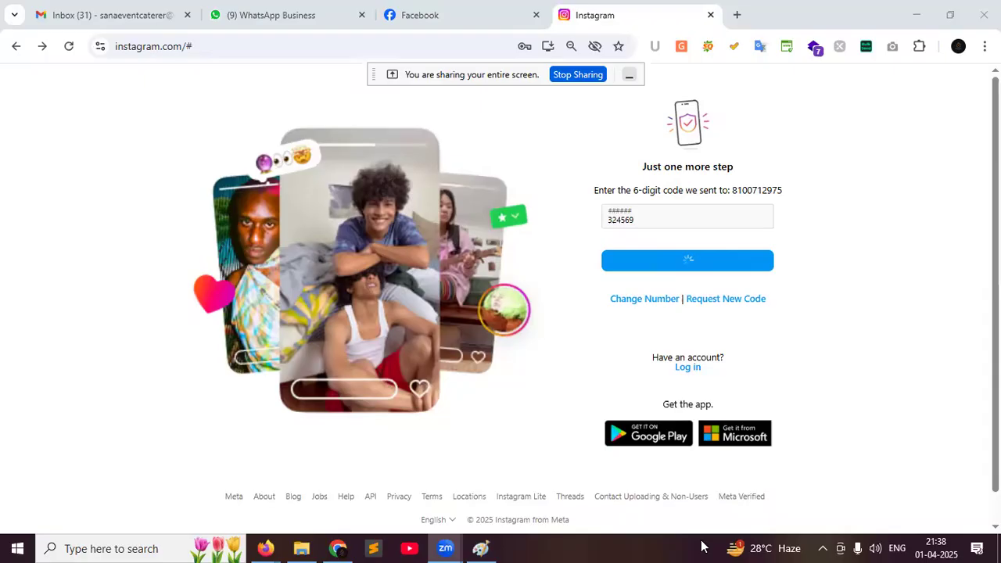
pyautogui.press('Return')
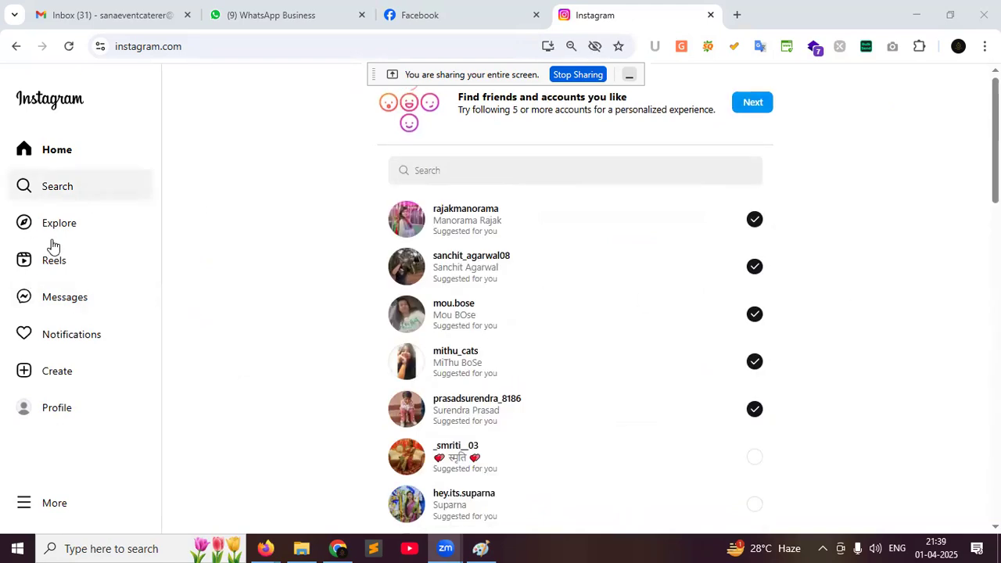
# Open the new account's profile page from Instagram's left sidebar
pyautogui.click(27, 405)
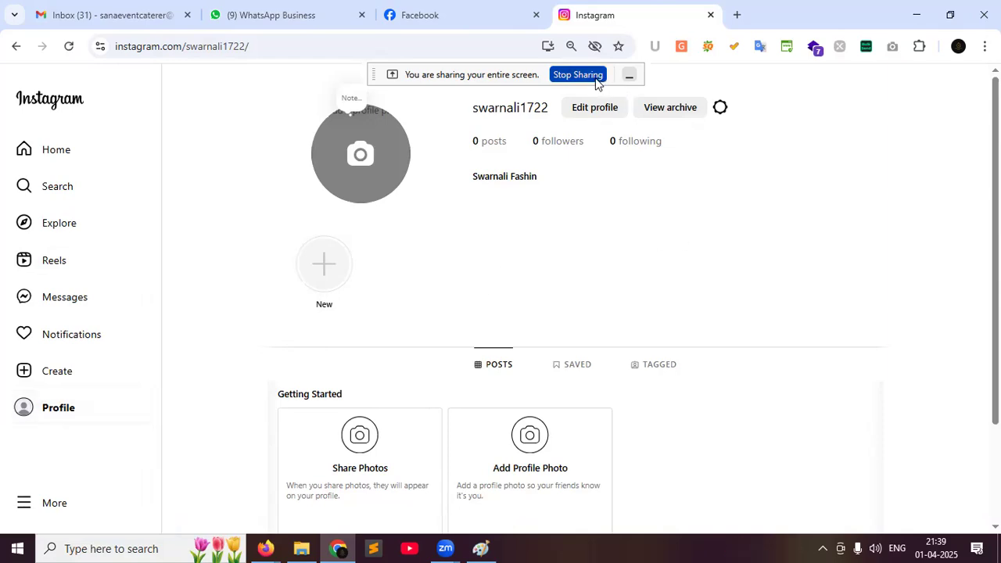
pyautogui.scroll(-2, 535, 313)
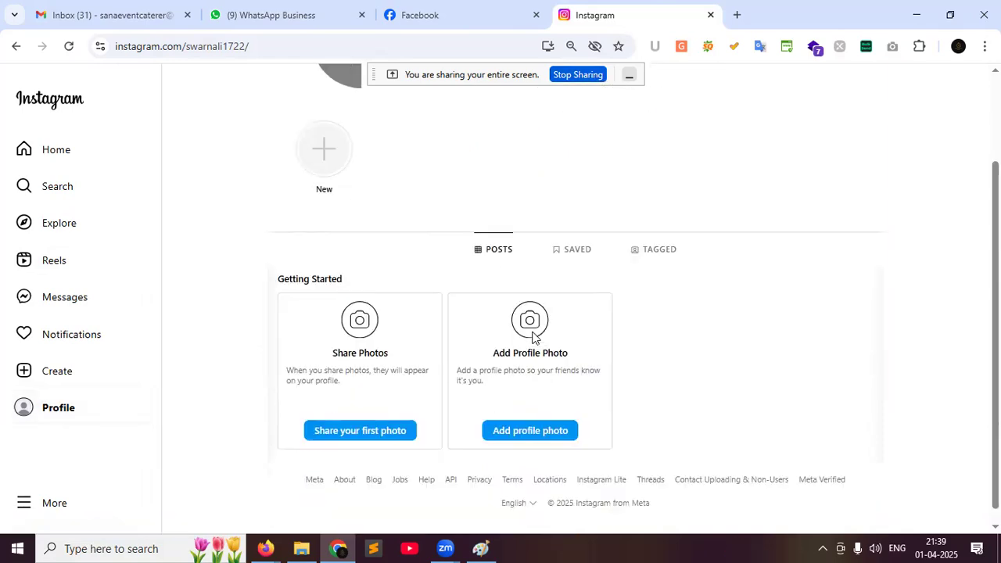
pyautogui.scroll(2, 532, 332)
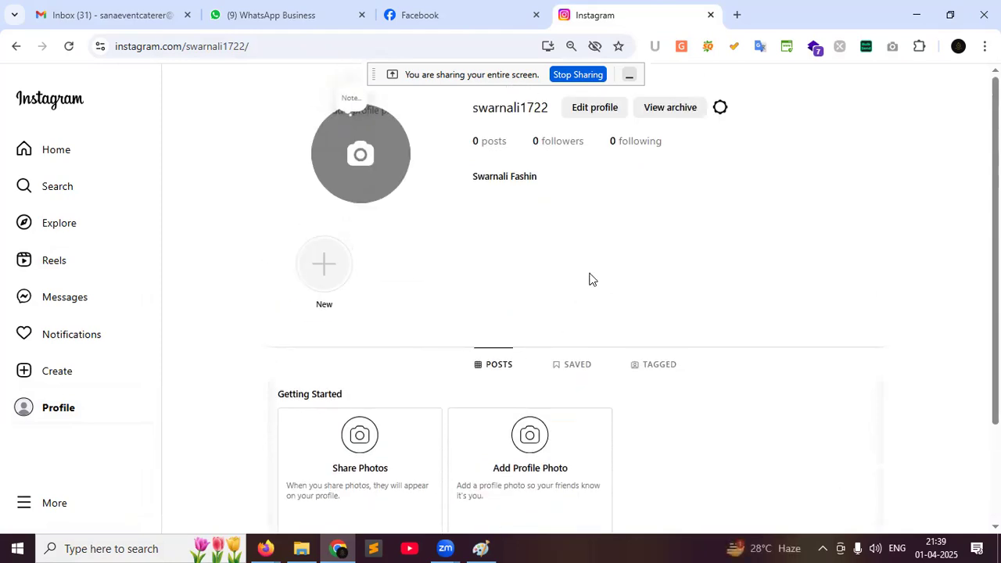
# Open Instagram's Edit profile form, then admit the waiting participant into the Google Meet call
pyautogui.click(592, 111)
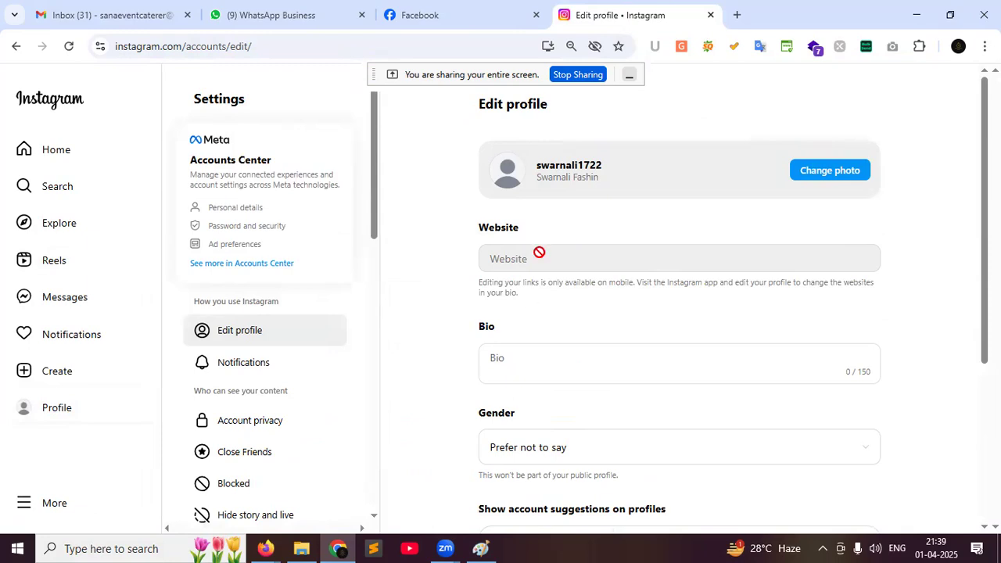
pyautogui.click(266, 548)
pyautogui.click(240, 495)
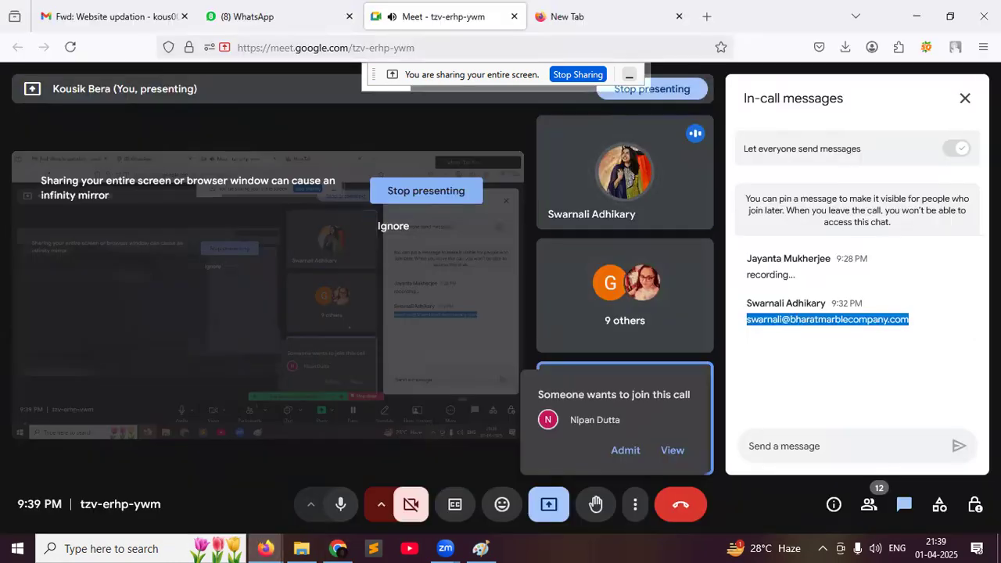
pyautogui.click(964, 100)
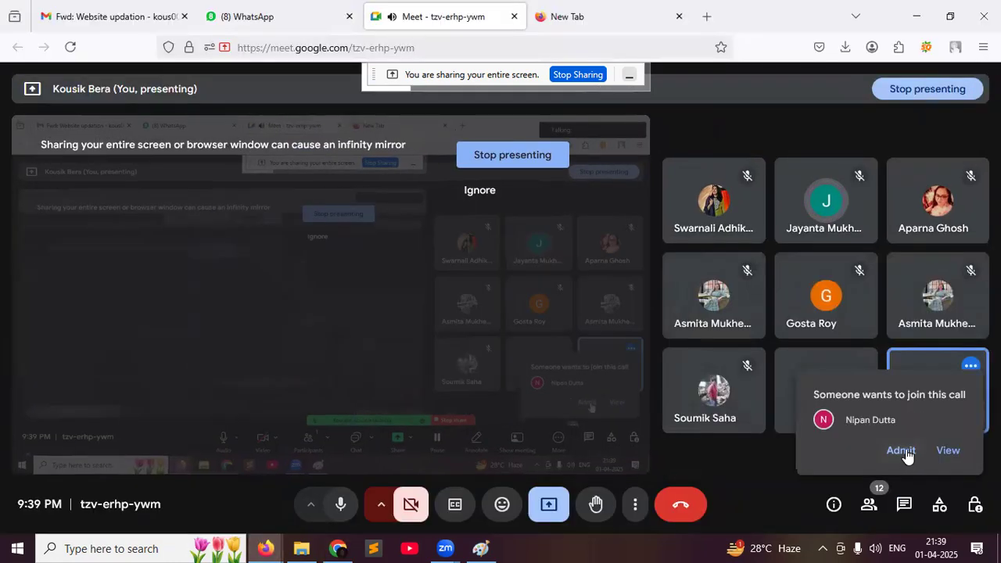
pyautogui.click(903, 453)
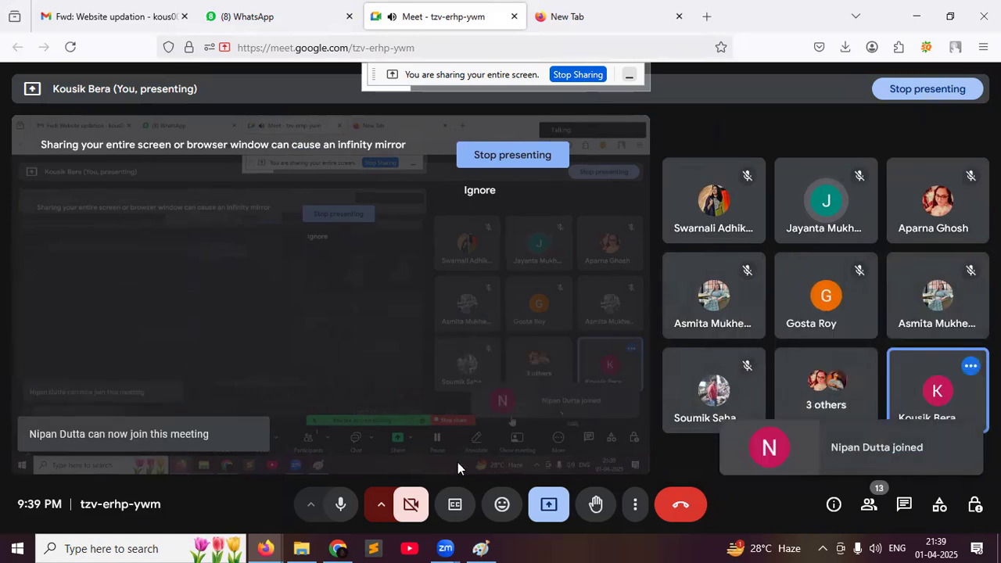
pyautogui.click(328, 547)
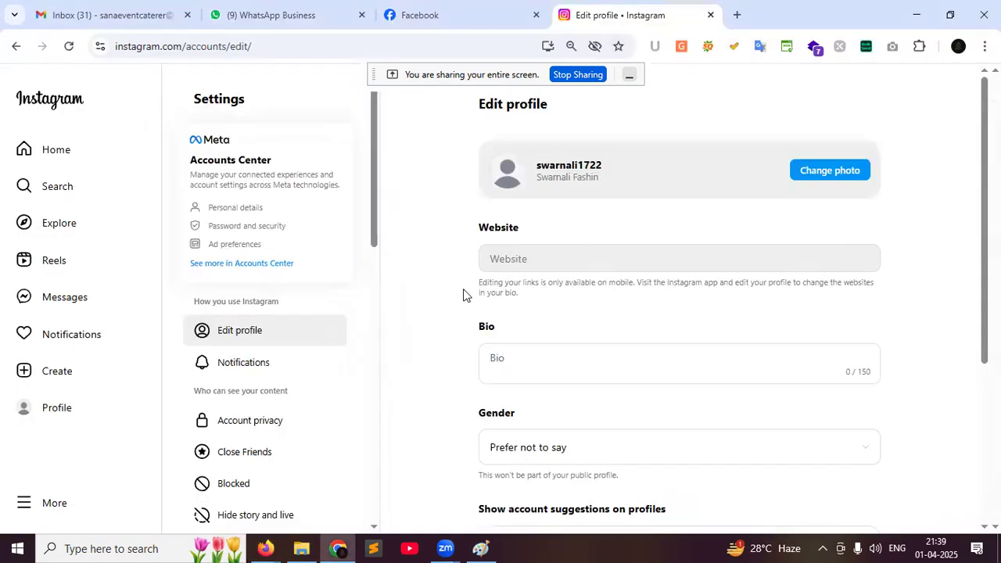
# Write the bio 'We are the best fashion shop in Kolkata'
pyautogui.moveTo(475, 290); pyautogui.dragTo(637, 283)
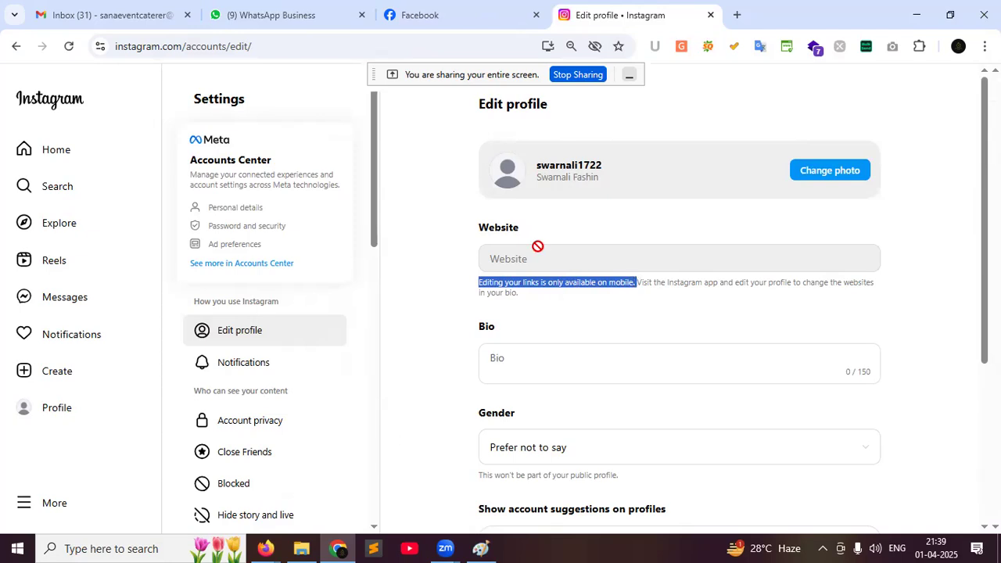
pyautogui.scroll(-2, 536, 250)
pyautogui.click(520, 213)
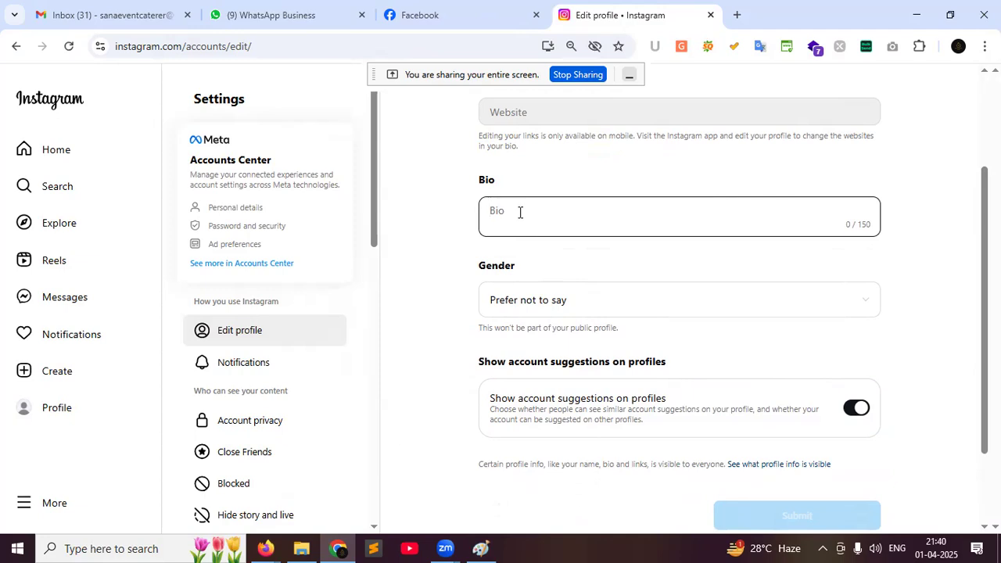
pyautogui.write('We')
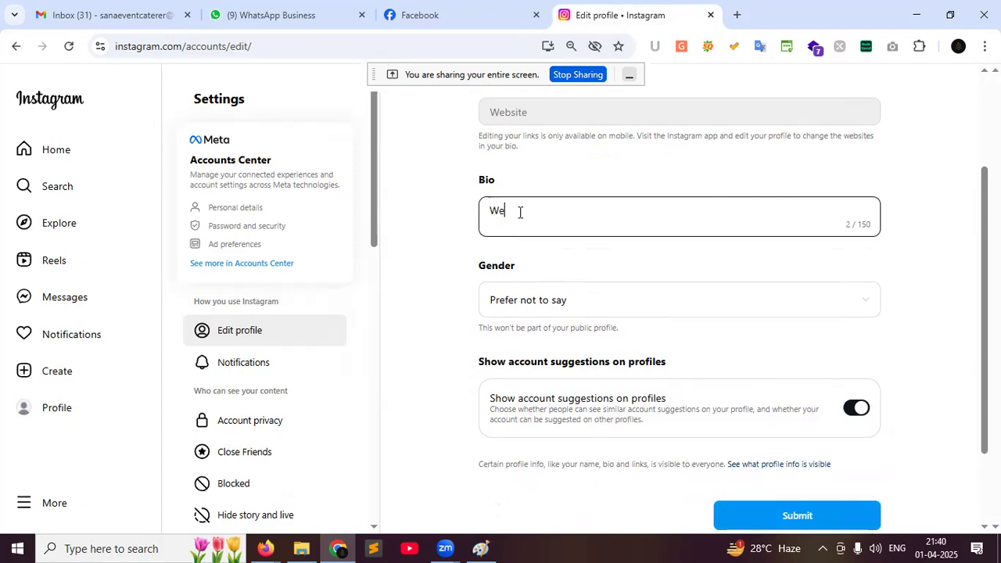
pyautogui.write(' are the best fashion shop in Kolkata')
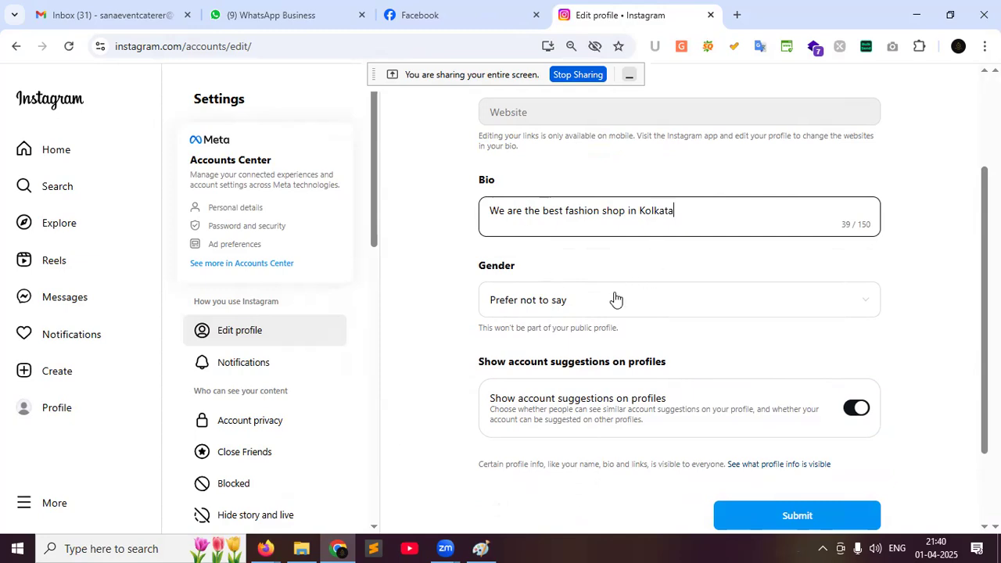
# Set the gender to Female and save the profile changes
pyautogui.click(600, 316)
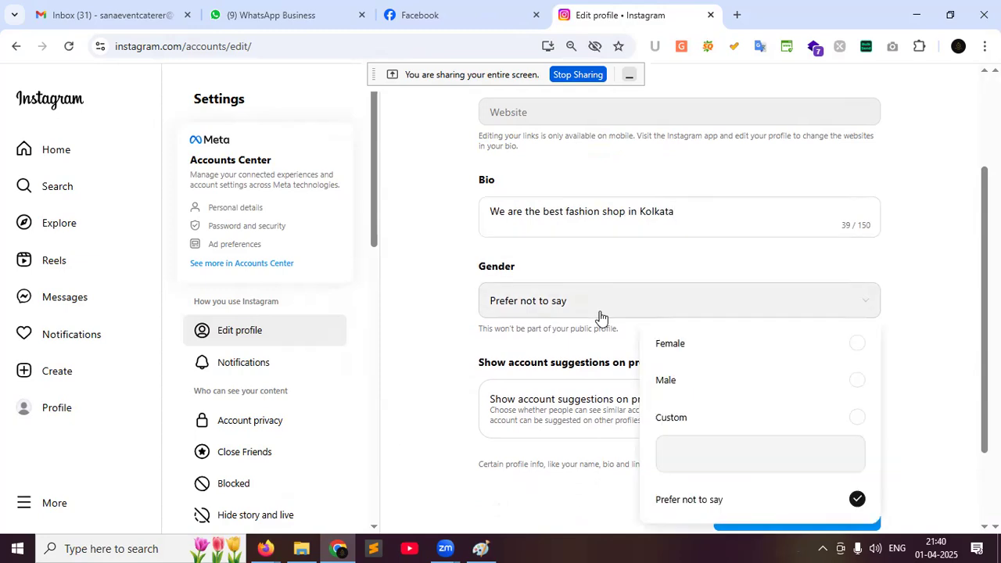
pyautogui.click(686, 346)
pyautogui.scroll(-2, 721, 225)
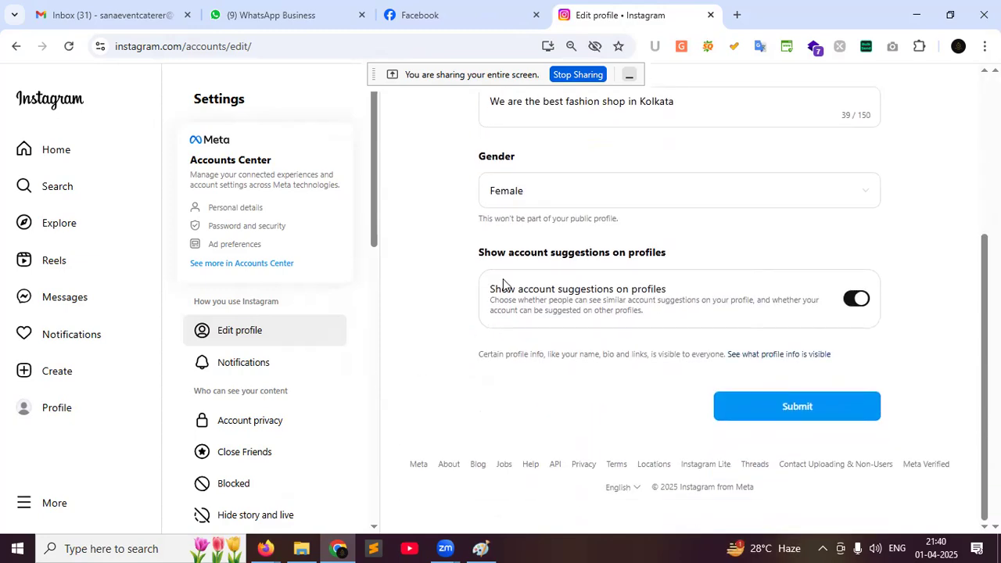
pyautogui.click(746, 421)
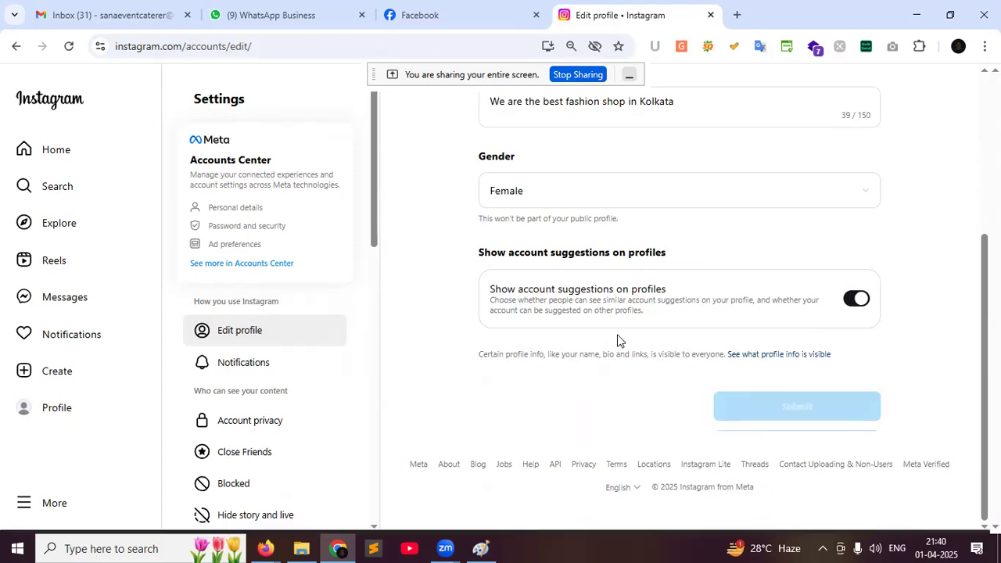
pyautogui.scroll(3, 571, 343)
pyautogui.scroll(1, 568, 341)
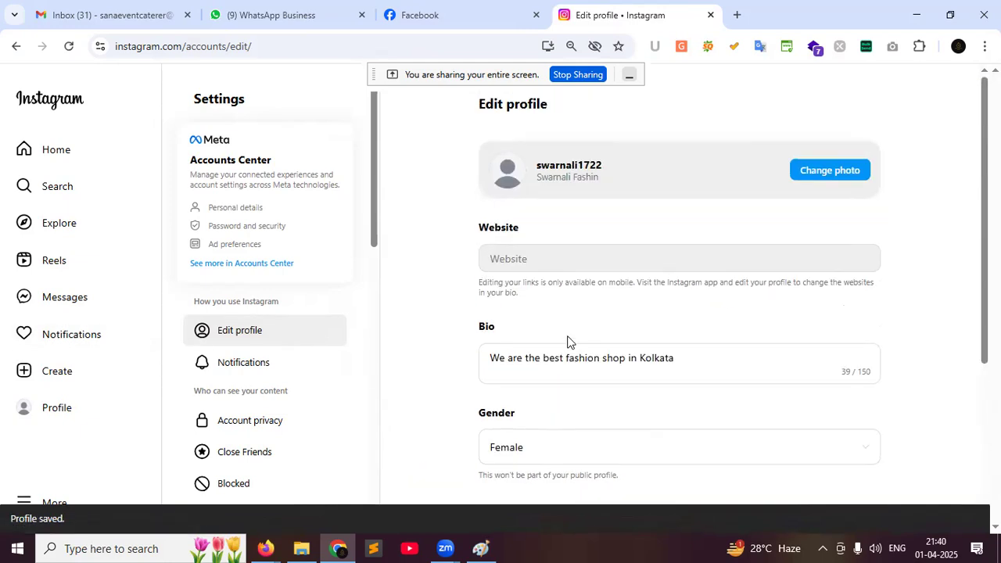
pyautogui.click(812, 180)
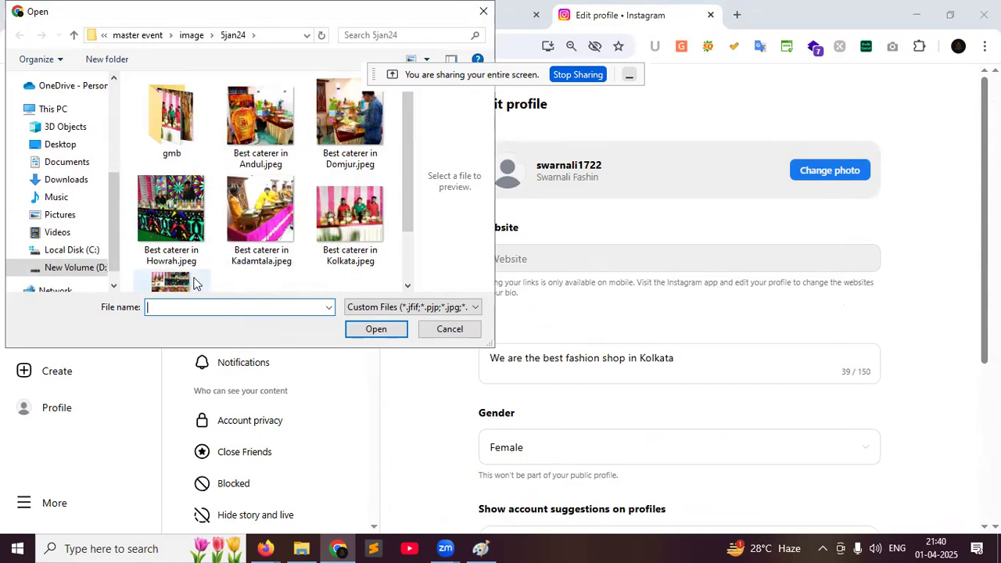
# Upload LOGO NEW.jpg from the master event folder as the profile photo
pyautogui.click(190, 36)
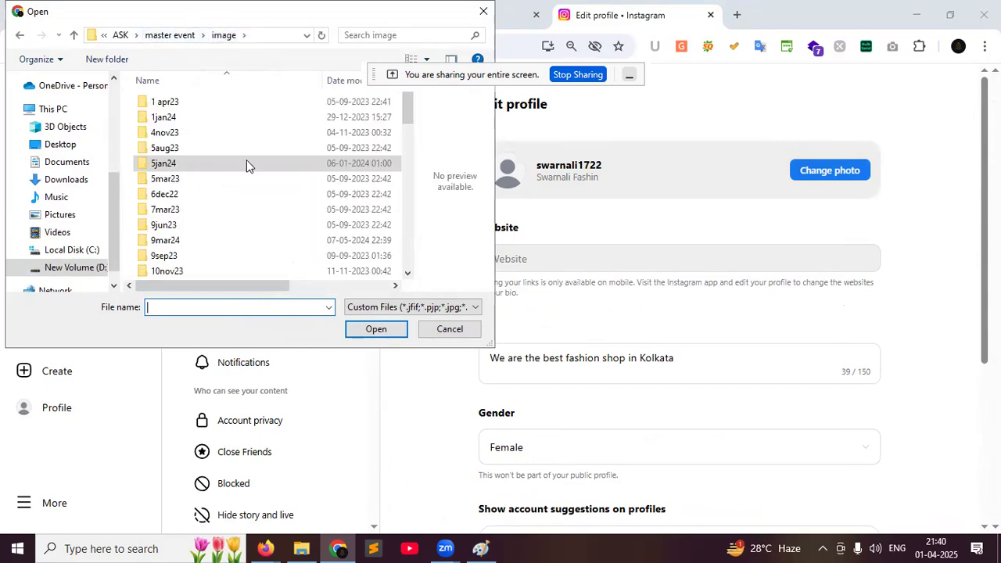
pyautogui.scroll(-4, 271, 223)
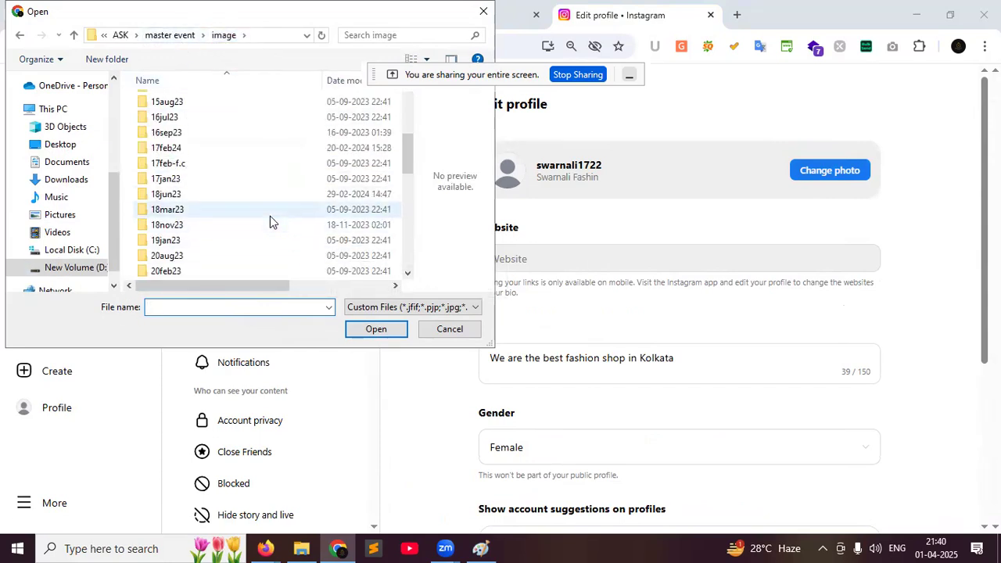
pyautogui.scroll(-10, 269, 215)
pyautogui.click(259, 209)
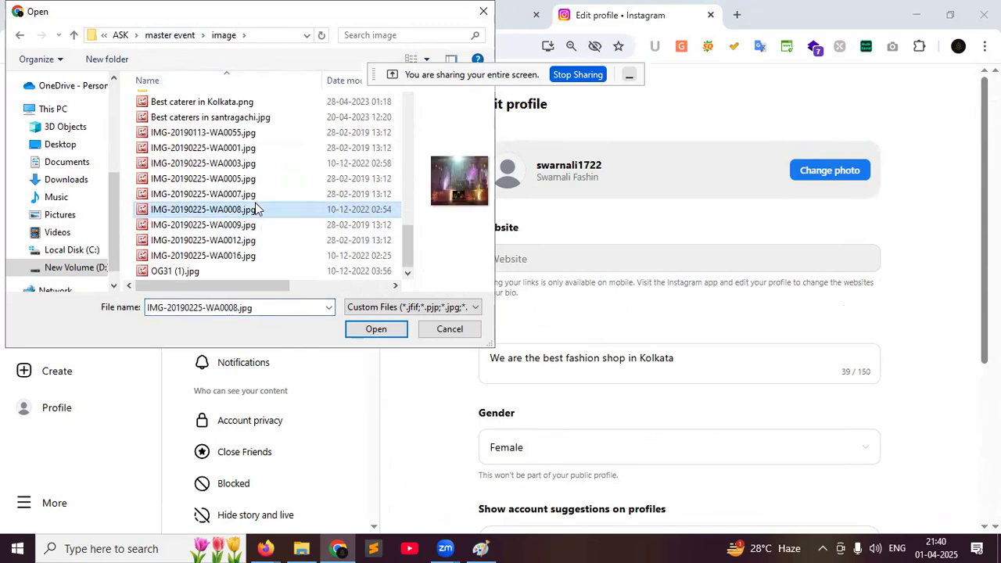
pyautogui.click(172, 35)
pyautogui.click(349, 249)
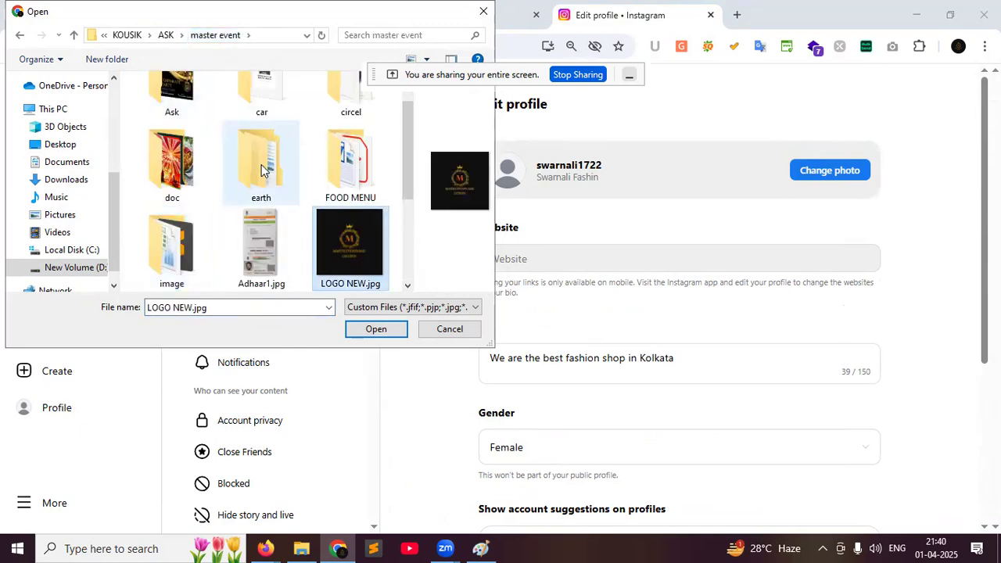
pyautogui.click(372, 332)
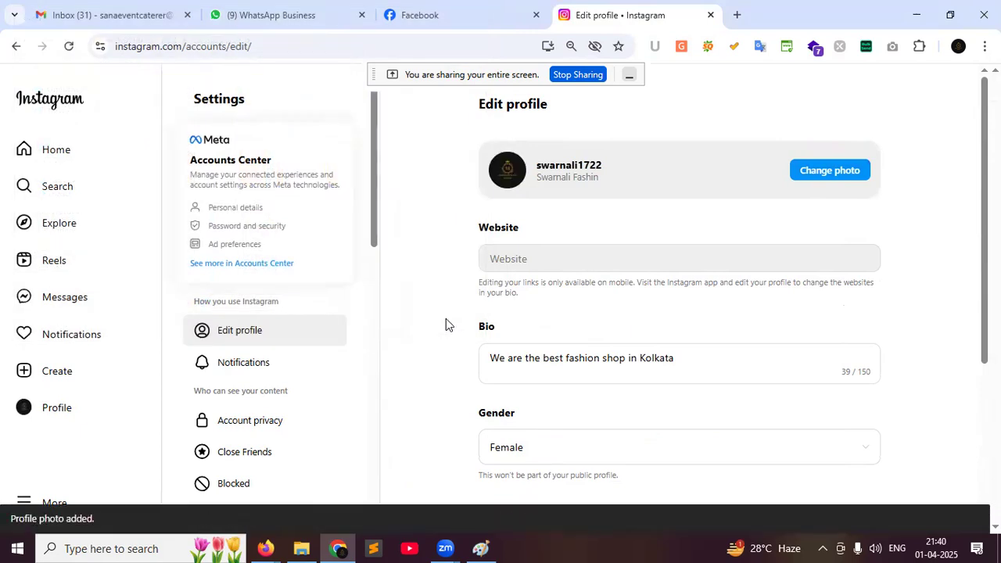
# Look over the saved Edit profile page, then check the profile page and its archived stories
pyautogui.scroll(-3, 465, 333)
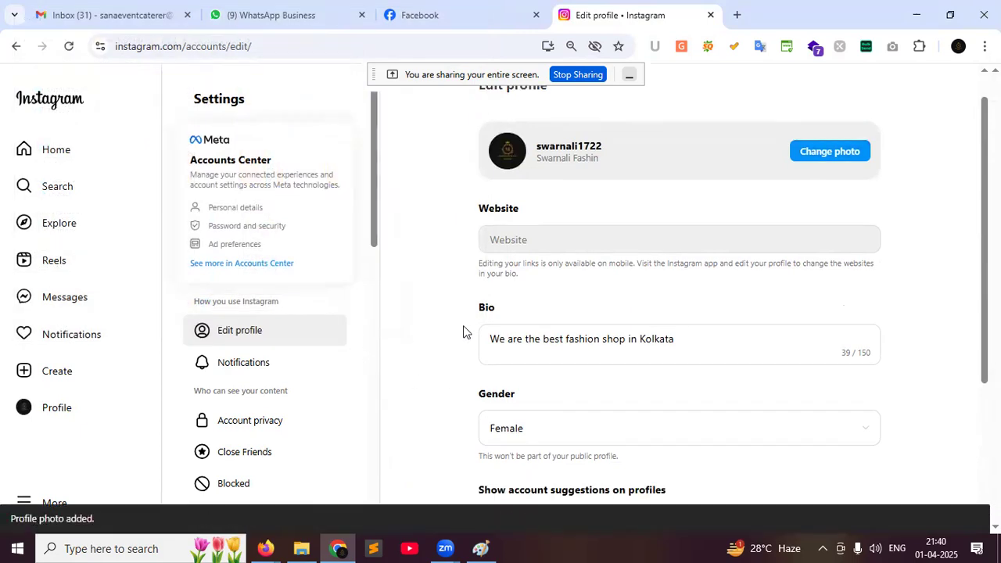
pyautogui.scroll(-1, 262, 352)
pyautogui.scroll(-4, 262, 352)
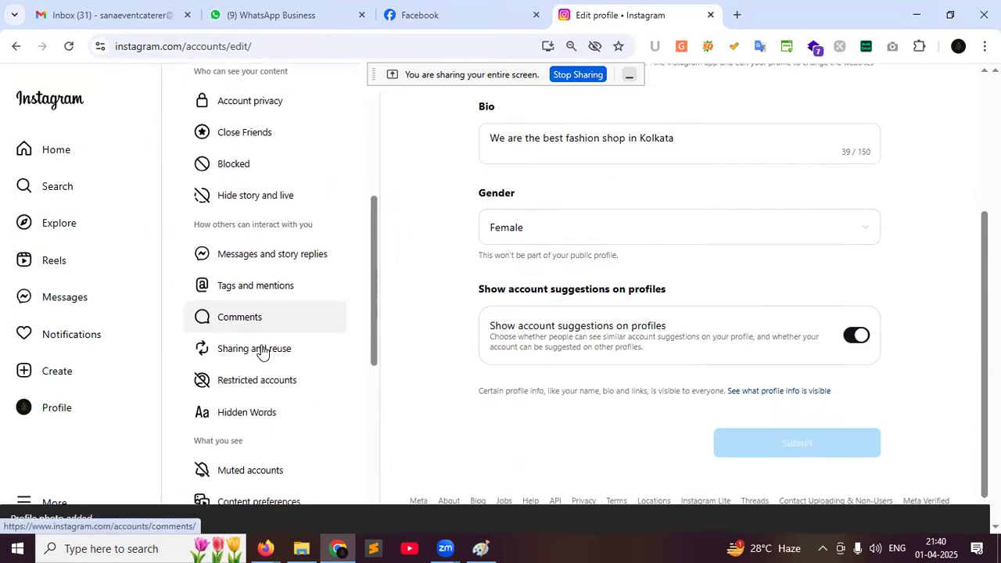
pyautogui.scroll(5, 262, 352)
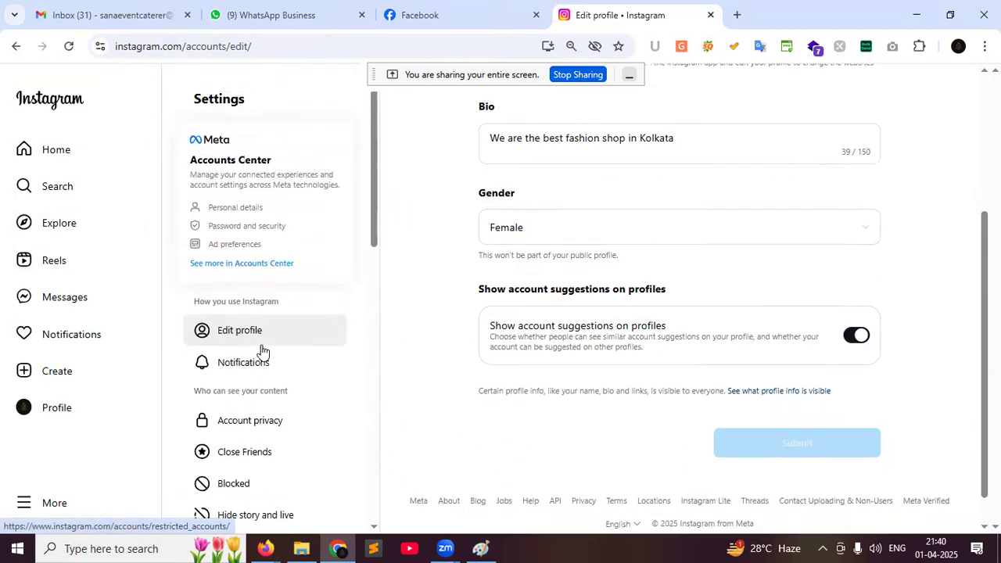
pyautogui.scroll(-9, 262, 353)
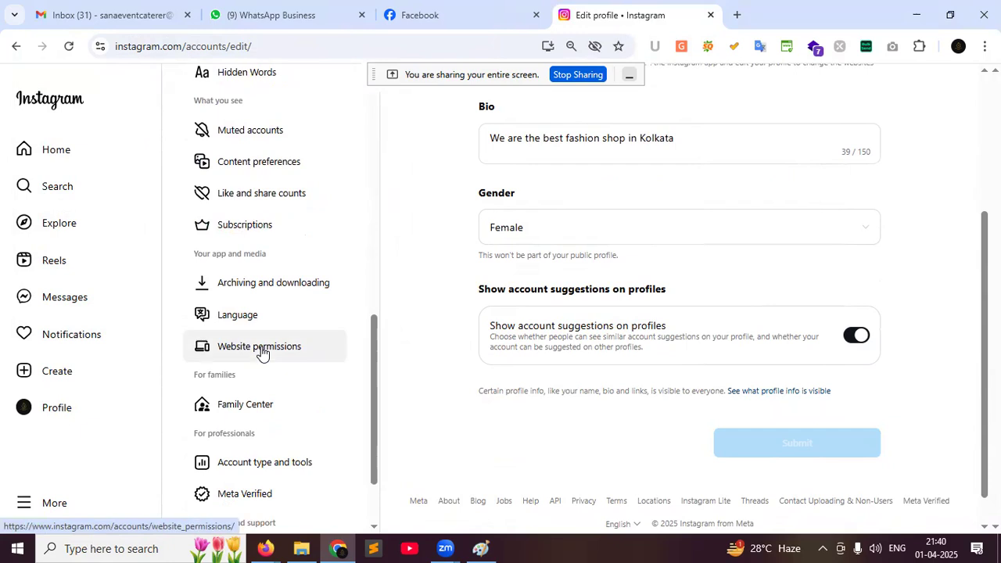
pyautogui.scroll(-2, 262, 352)
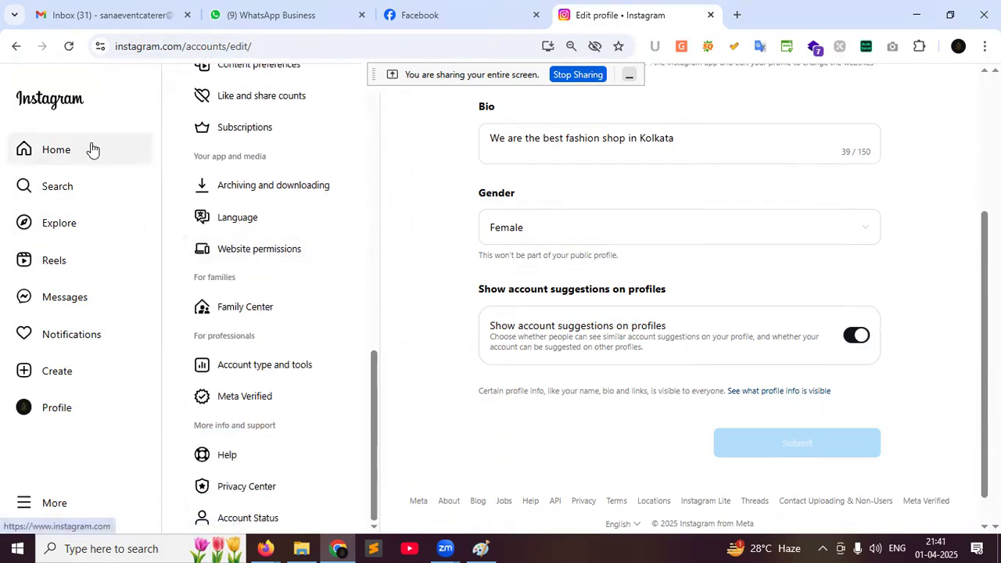
pyautogui.click(98, 410)
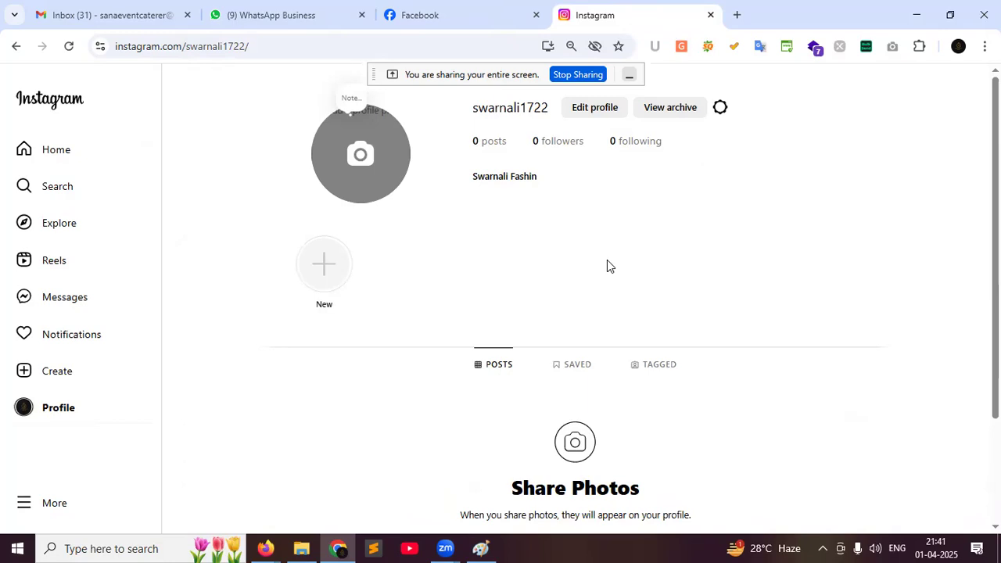
pyautogui.click(675, 107)
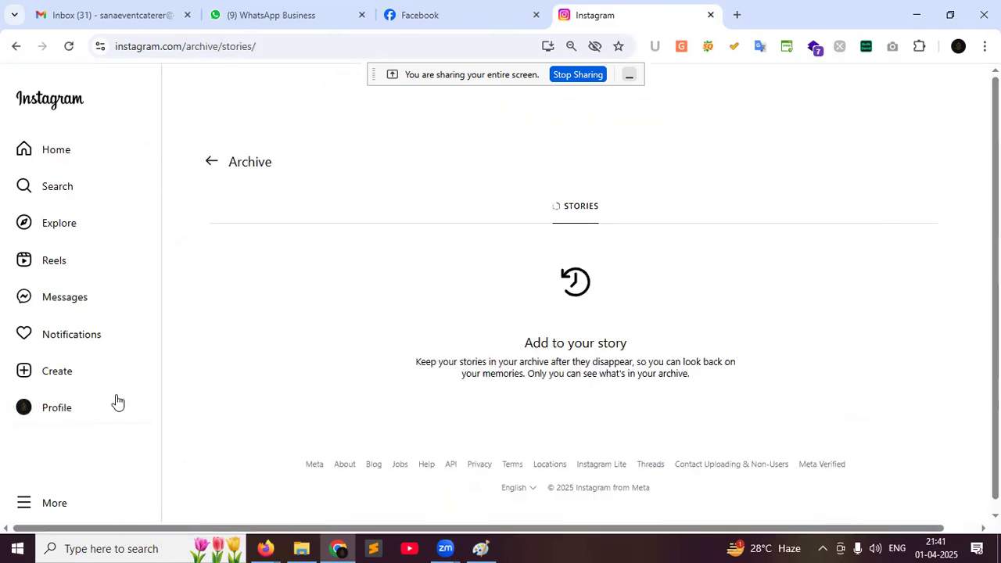
pyautogui.click(69, 413)
# Reopen Edit profile and go to the Accounts Center from the settings sidebar
pyautogui.click(606, 111)
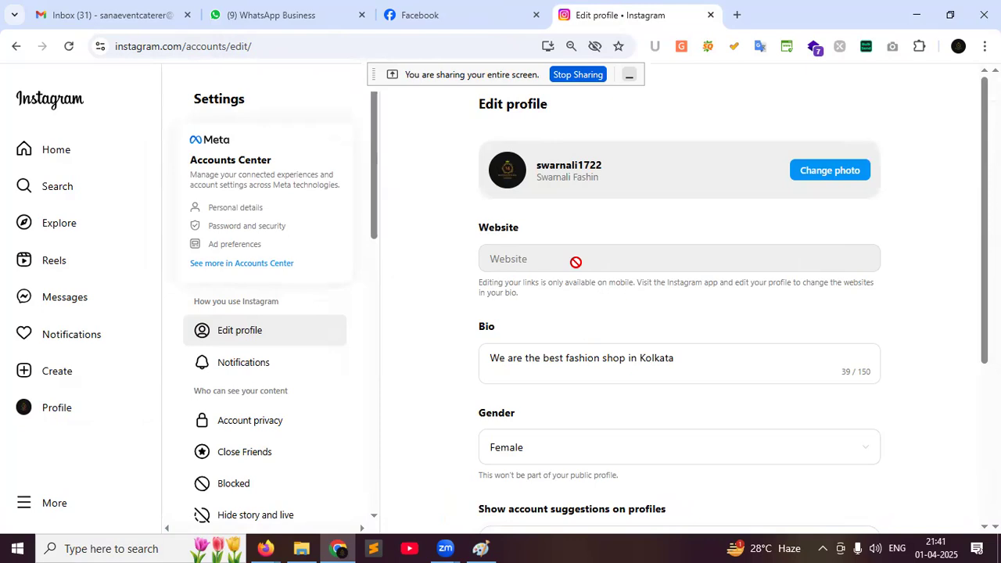
pyautogui.scroll(-3, 473, 215)
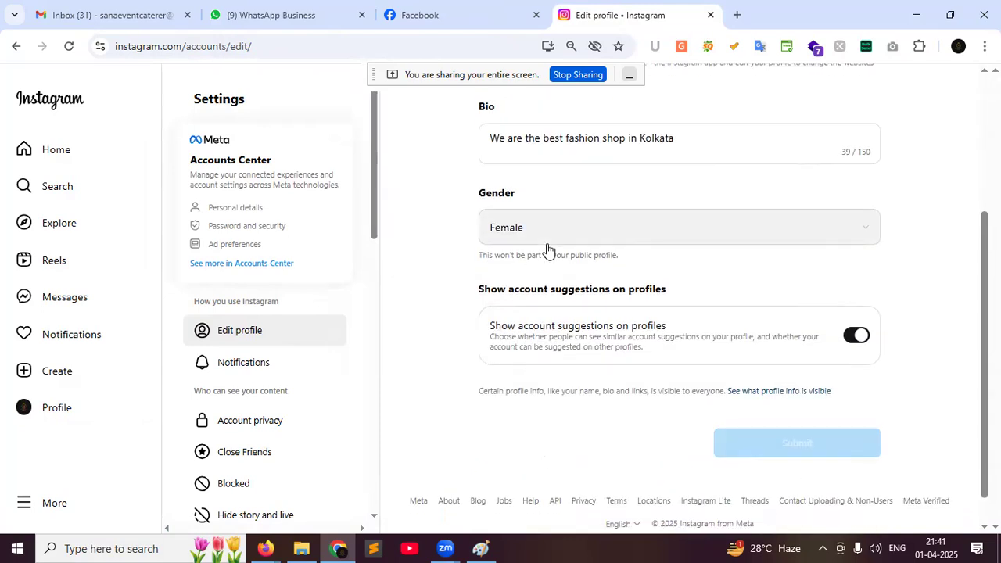
pyautogui.click(218, 213)
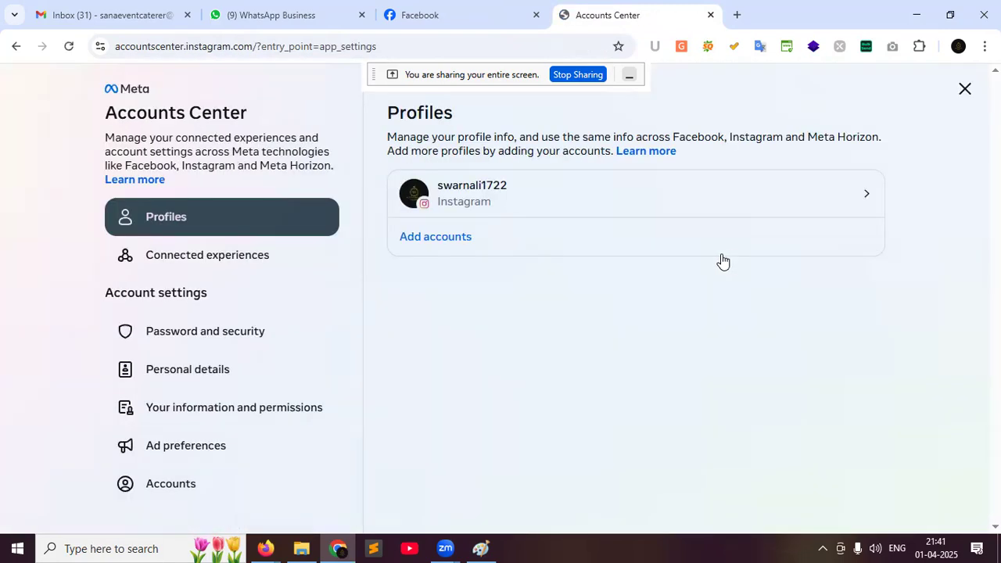
# Inspect the profile's display name in Accounts Center, leave it unchanged, and return to Edit profile
pyautogui.click(792, 195)
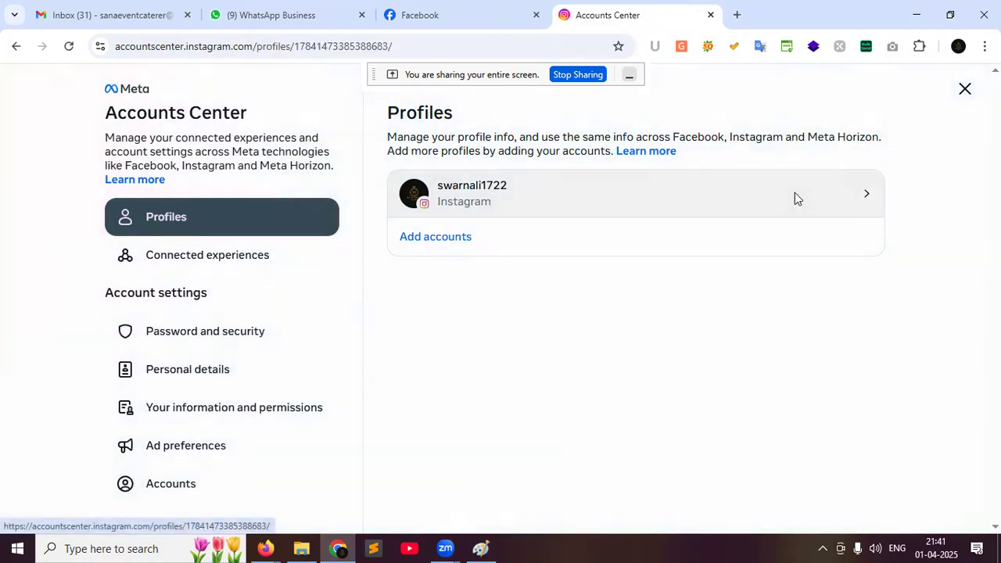
pyautogui.click(567, 322)
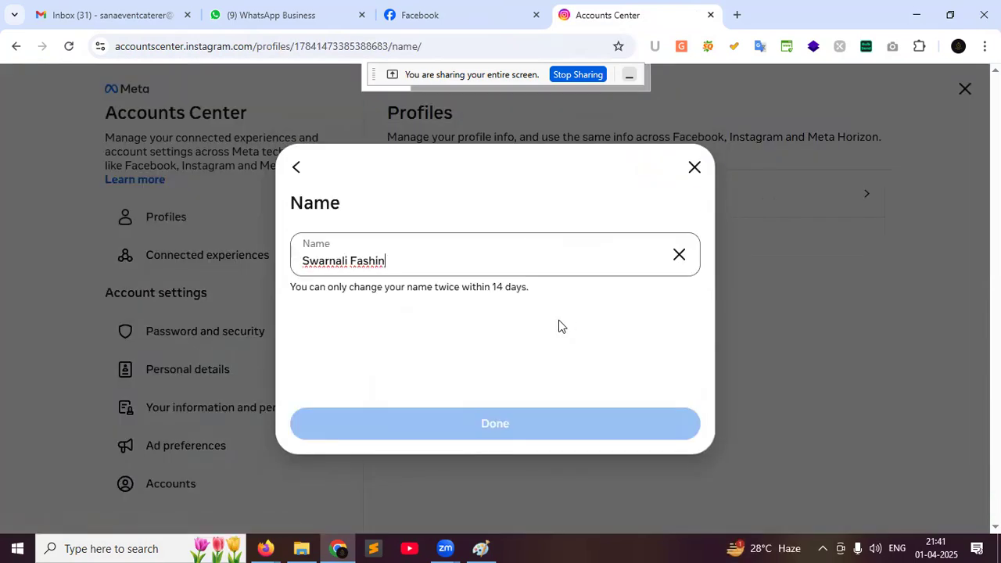
pyautogui.click(296, 167)
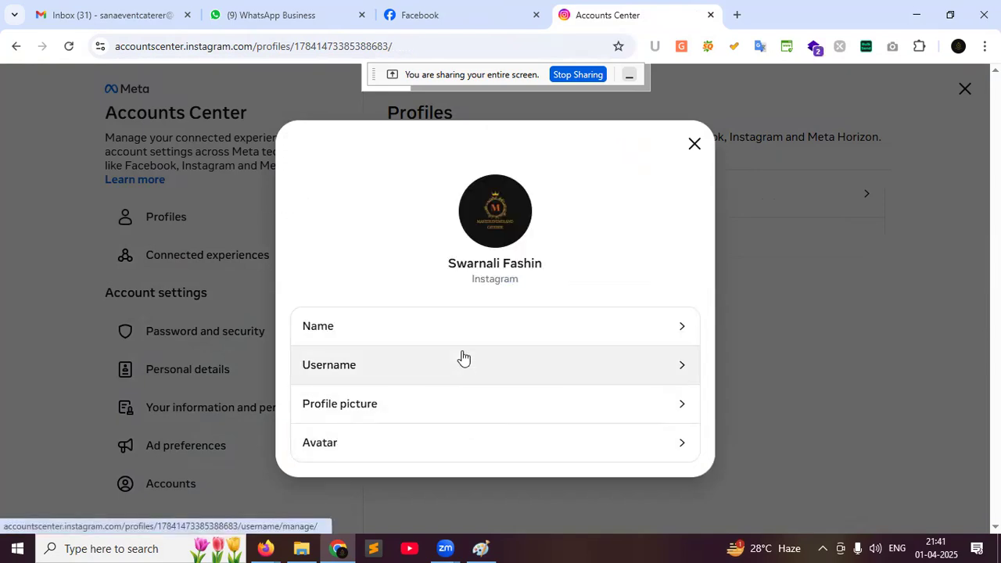
pyautogui.click(693, 147)
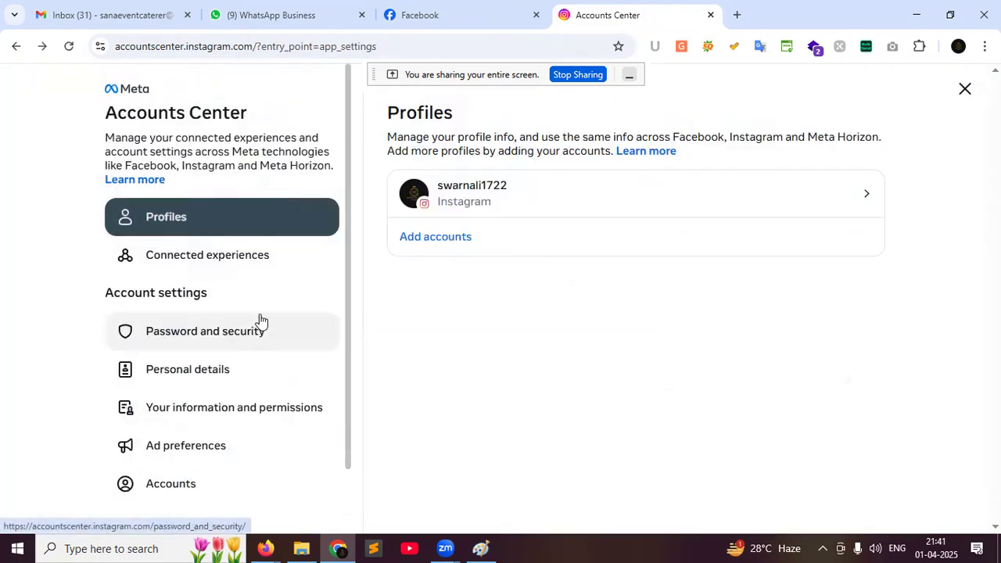
pyautogui.click(15, 47)
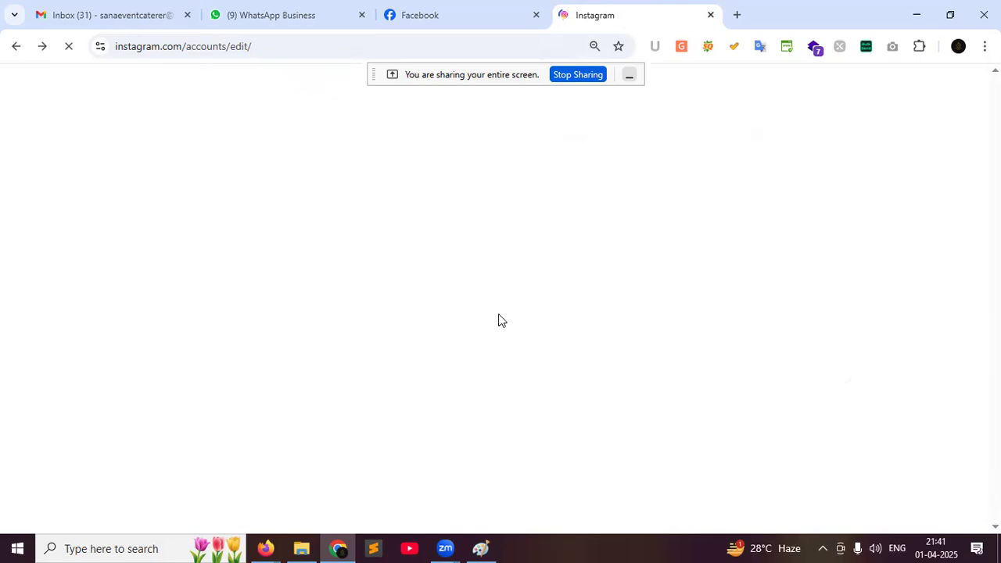
# View the Instagram profile page with its bio, then switch to the Kous Fashion Hub Facebook tab
pyautogui.click(475, 22)
pyautogui.click(580, 8)
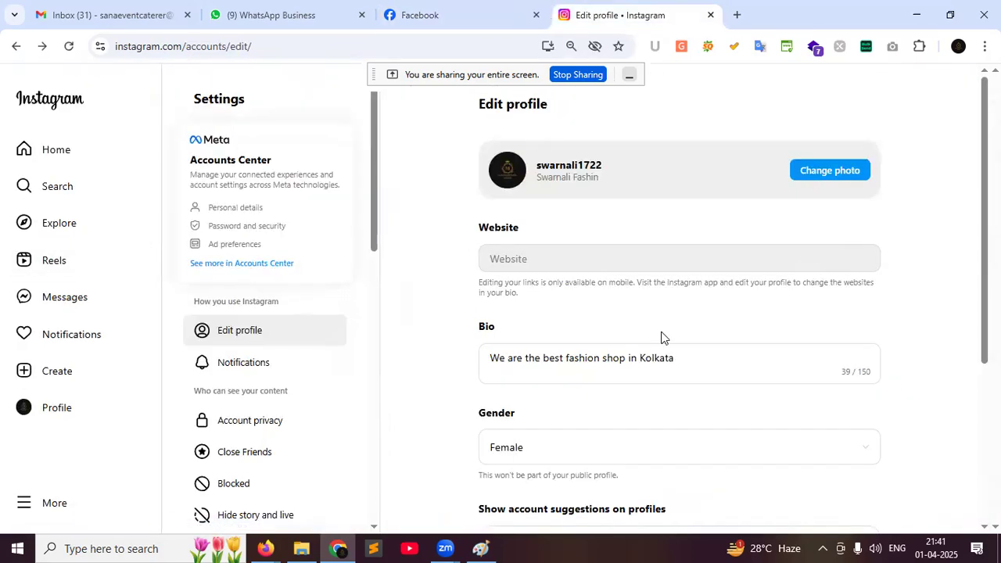
pyautogui.click(80, 153)
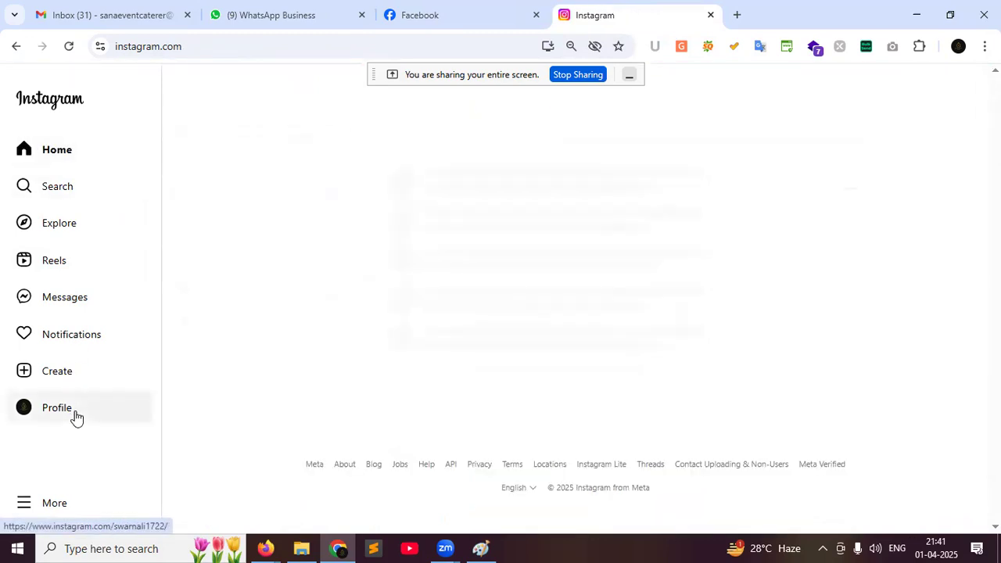
pyautogui.click(74, 408)
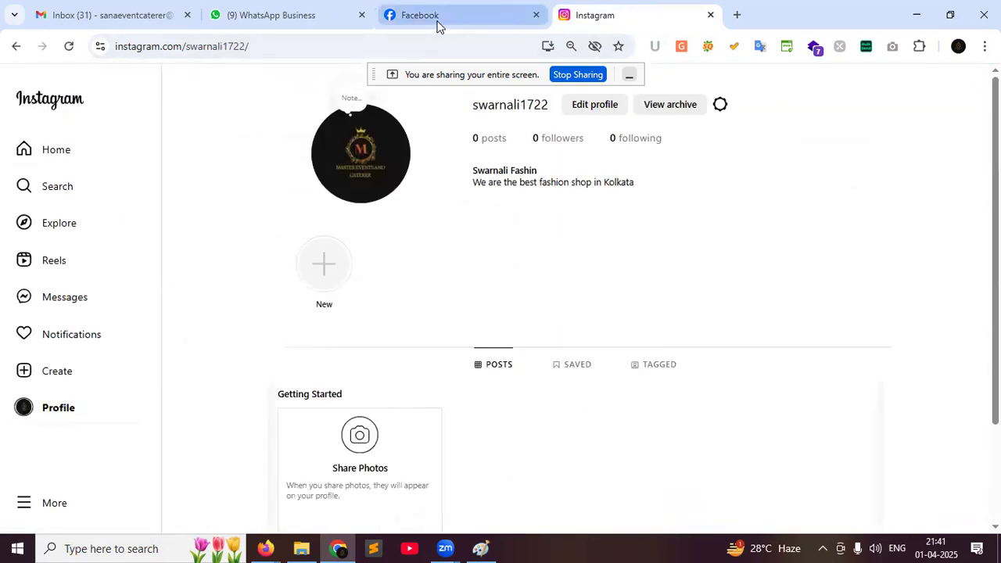
pyautogui.click(440, 22)
pyautogui.click(598, 13)
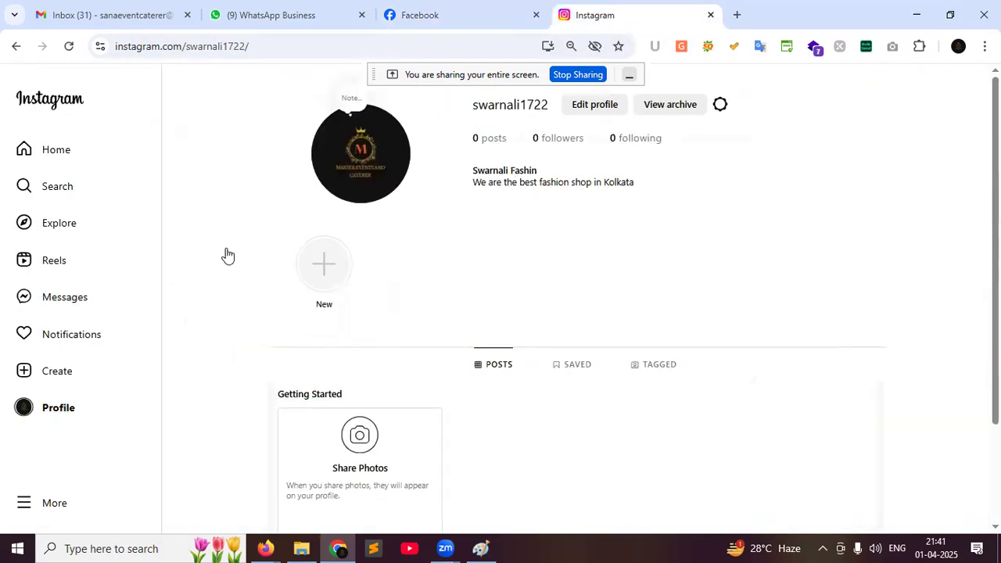
pyautogui.click(429, 15)
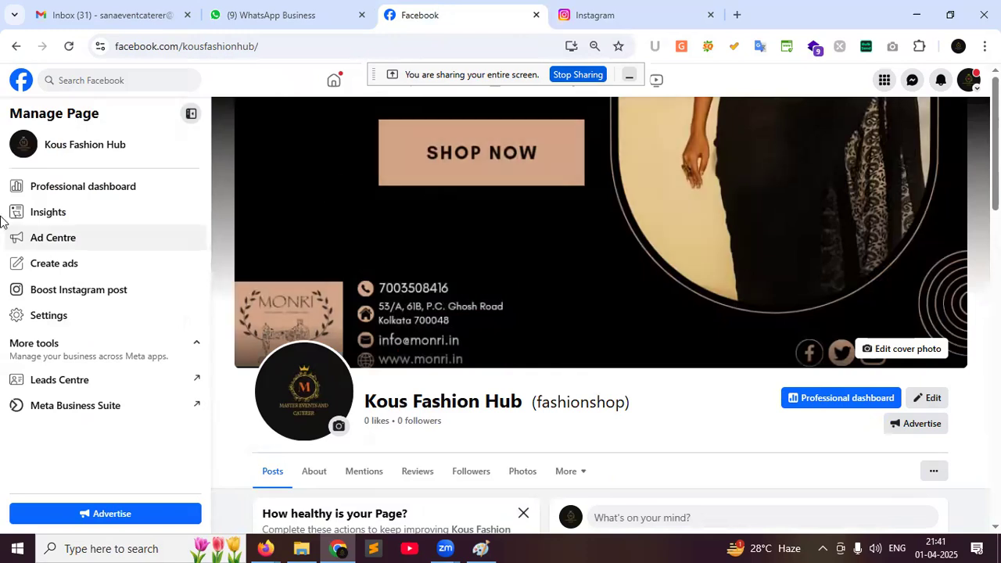
# Reload the Kous Fashion Hub page and launch Meta Business Suite from the Manage Page sidebar
pyautogui.moveTo(364, 400)
pyautogui.mouseDown()
pyautogui.moveTo(510, 402)
pyautogui.moveTo(521, 413)
pyautogui.moveTo(521, 399)
pyautogui.moveTo(363, 402)
pyautogui.mouseUp()
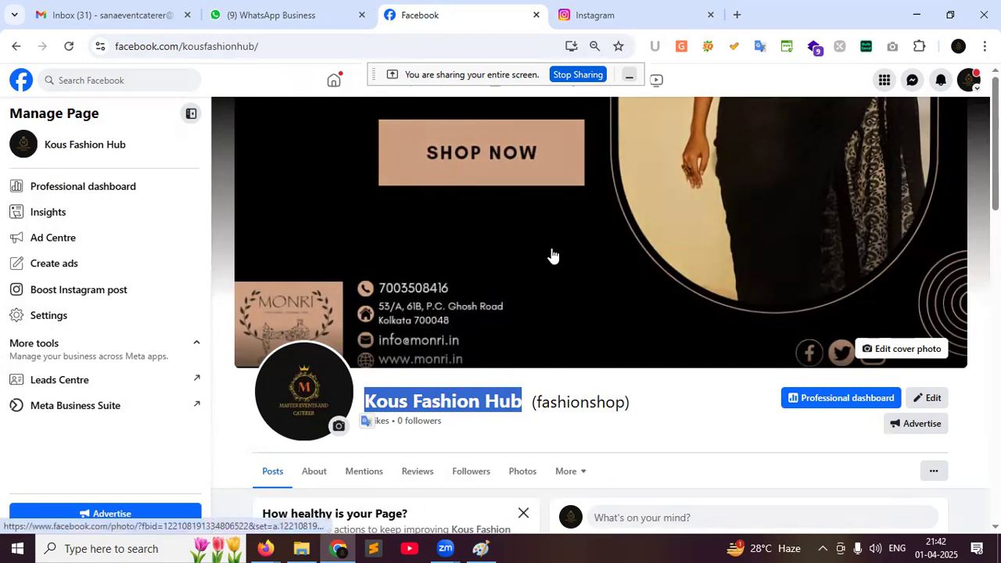
pyautogui.click(68, 49)
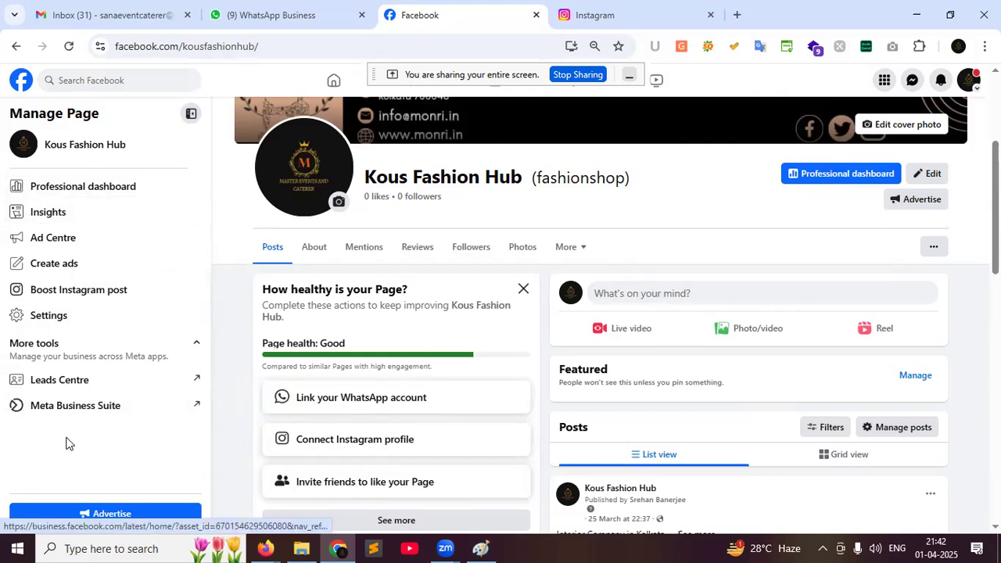
pyautogui.click(74, 414)
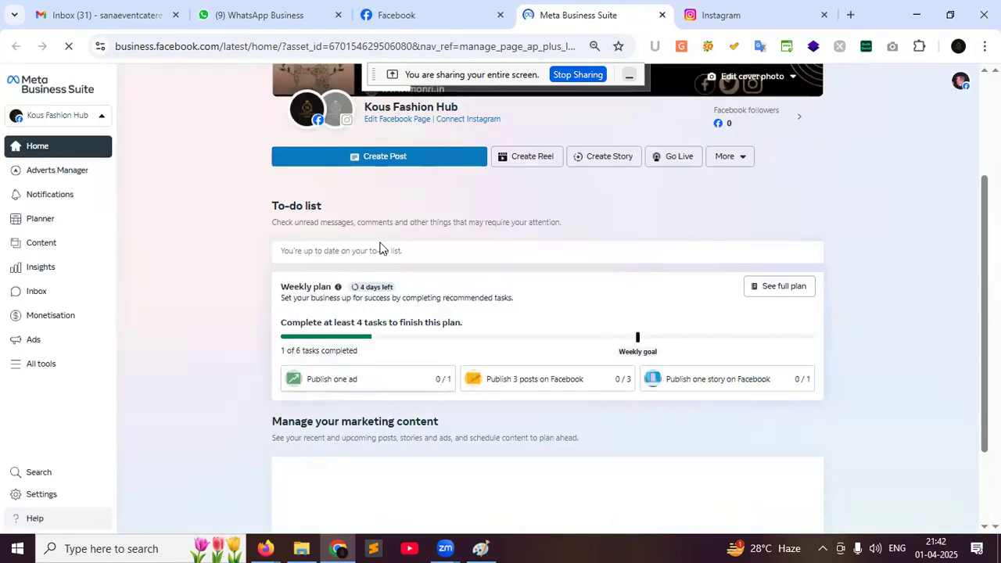
# Start Connect Instagram via Log in to Instagram, keeping Instagram message access allowed
pyautogui.click(410, 18)
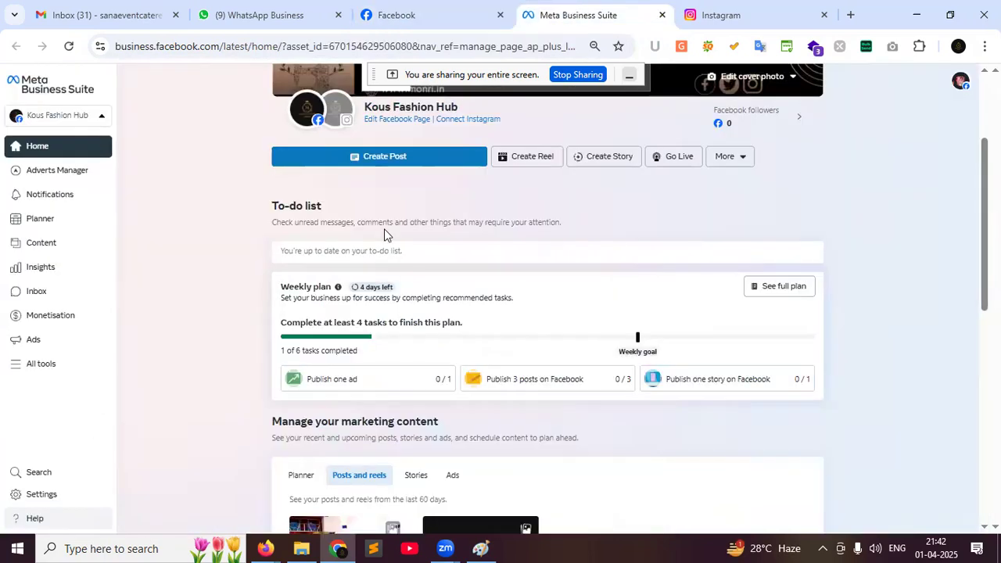
pyautogui.click(569, 15)
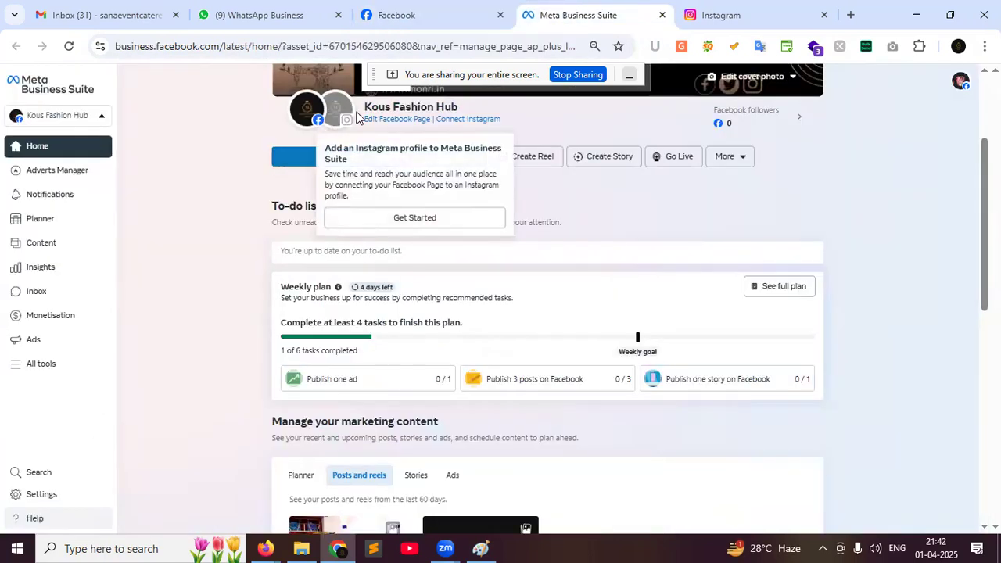
pyautogui.click(467, 121)
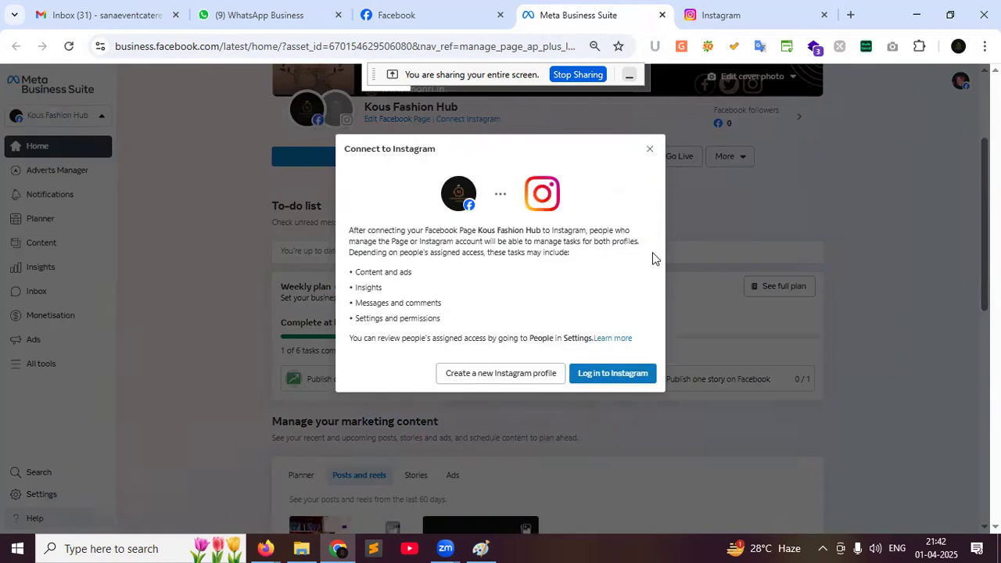
pyautogui.click(624, 375)
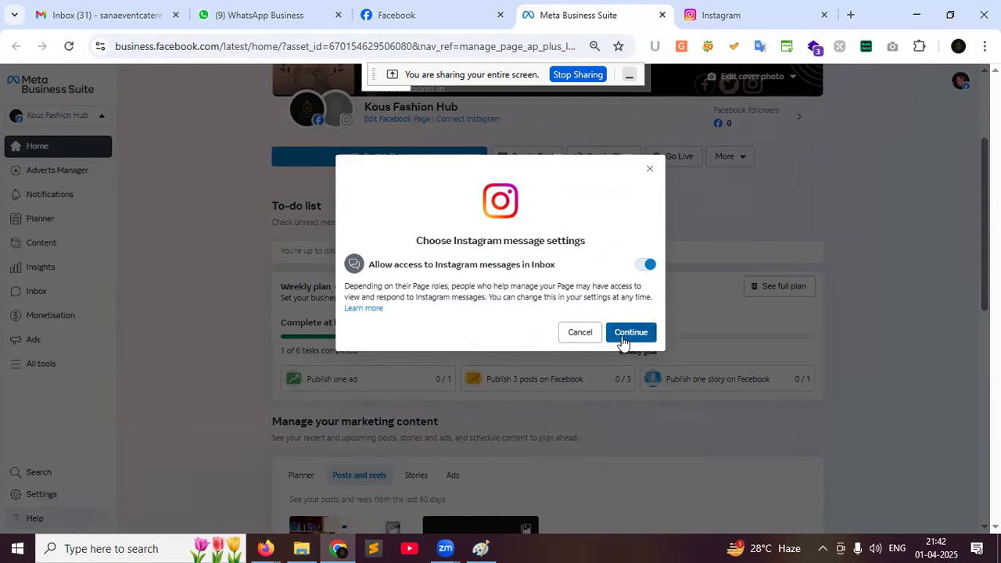
pyautogui.click(623, 334)
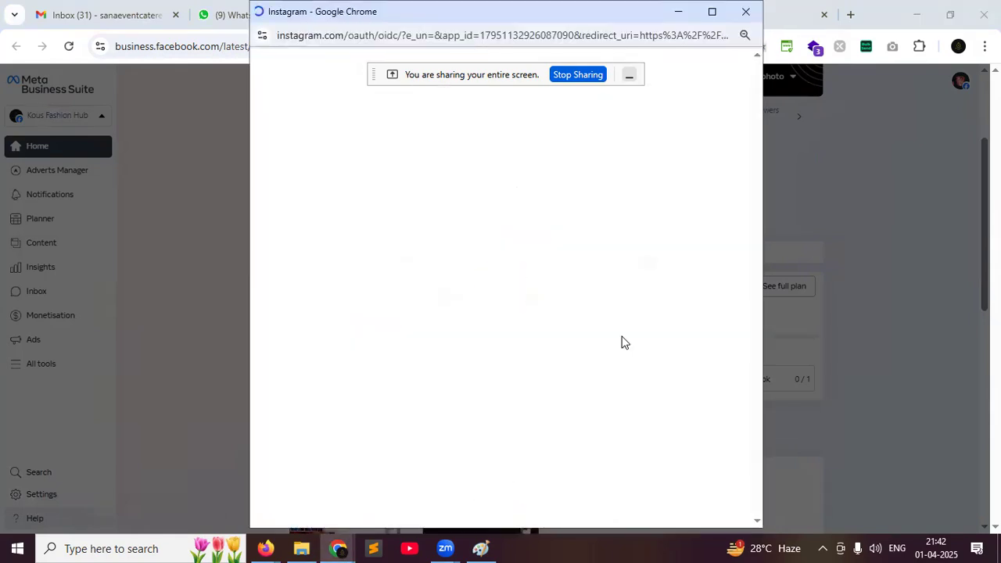
# Log in and switch the Instagram account to a Business account in the Shopping & retail category
pyautogui.click(551, 304)
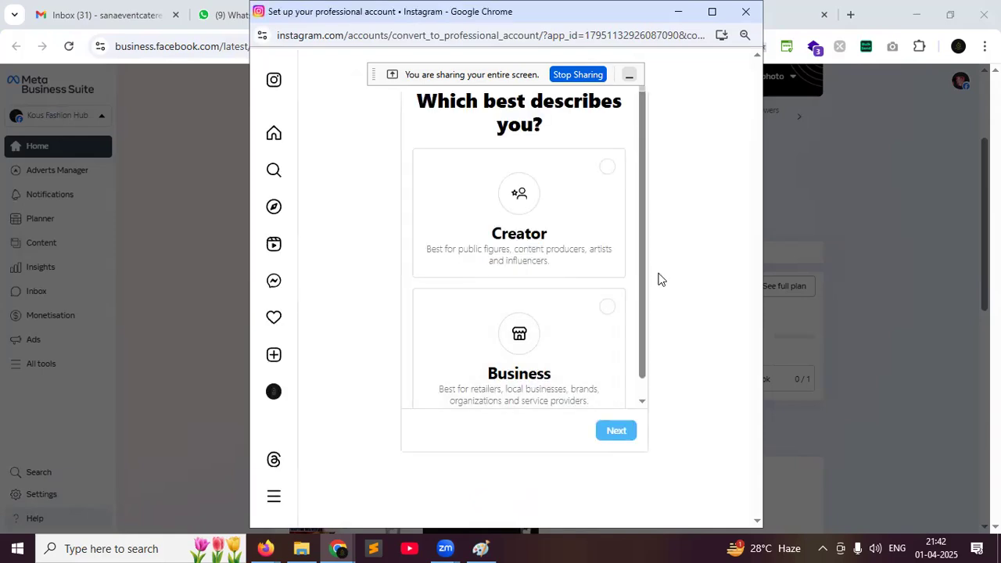
pyautogui.scroll(-1, 606, 317)
pyautogui.click(601, 300)
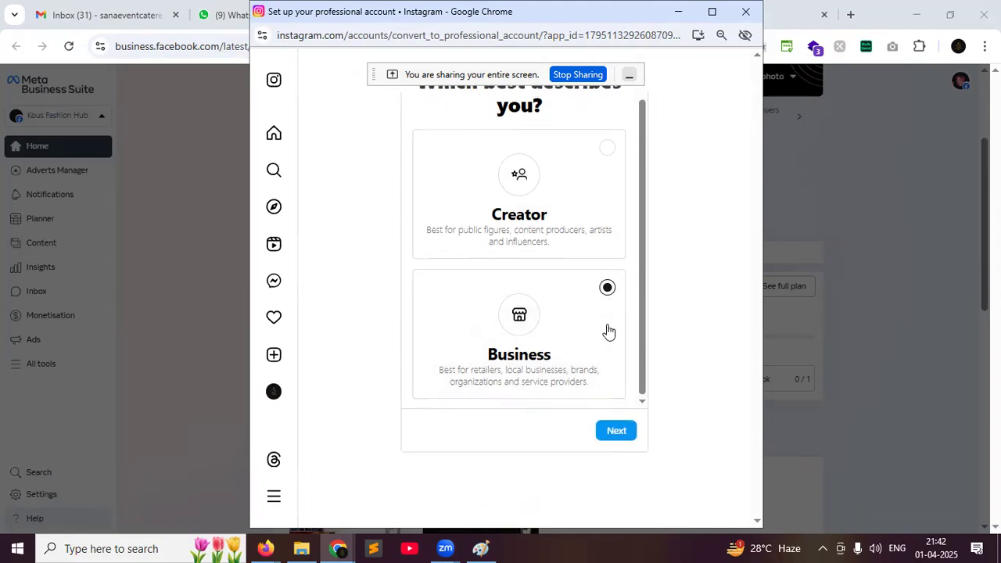
pyautogui.click(616, 431)
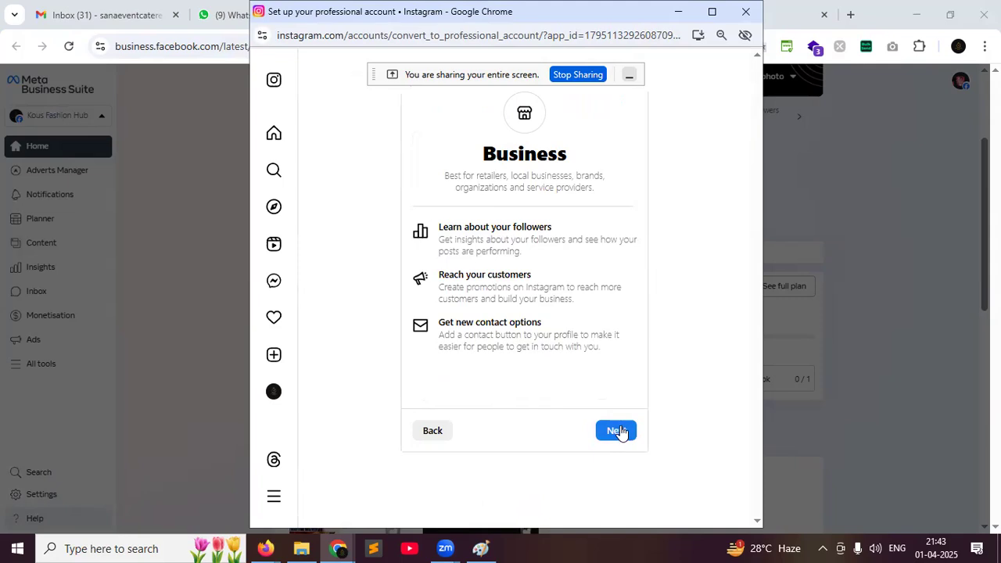
pyautogui.click(618, 431)
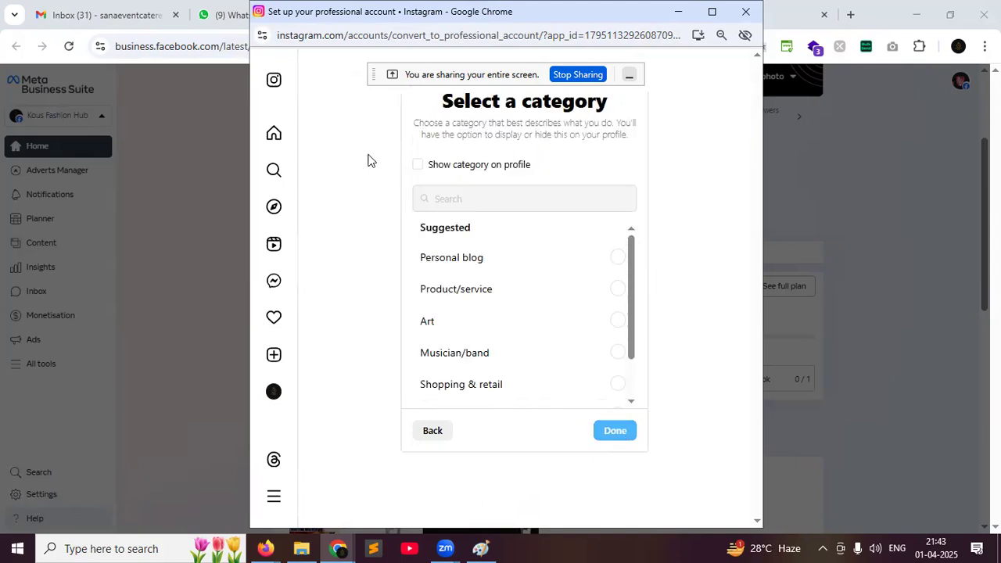
pyautogui.click(617, 291)
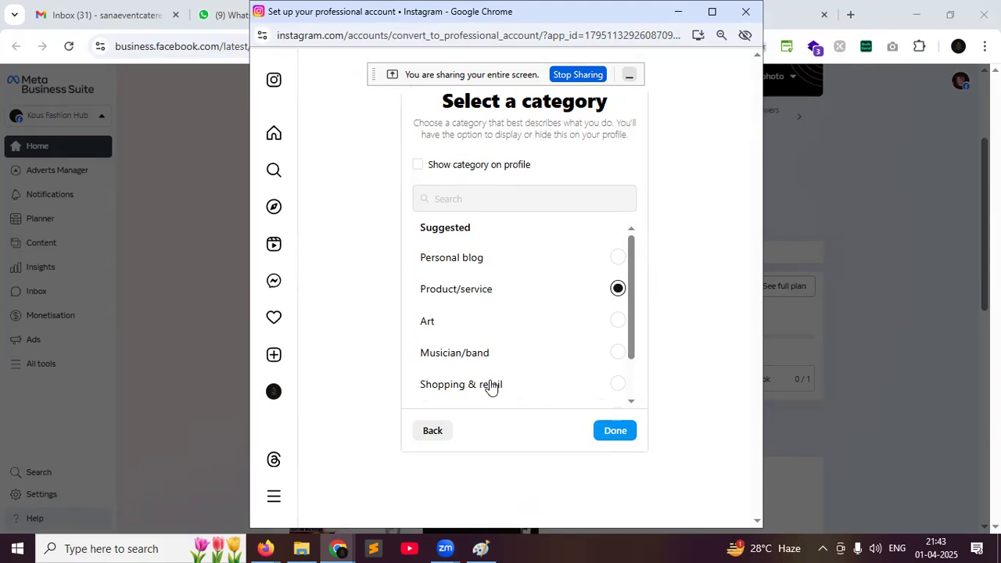
pyautogui.click(618, 383)
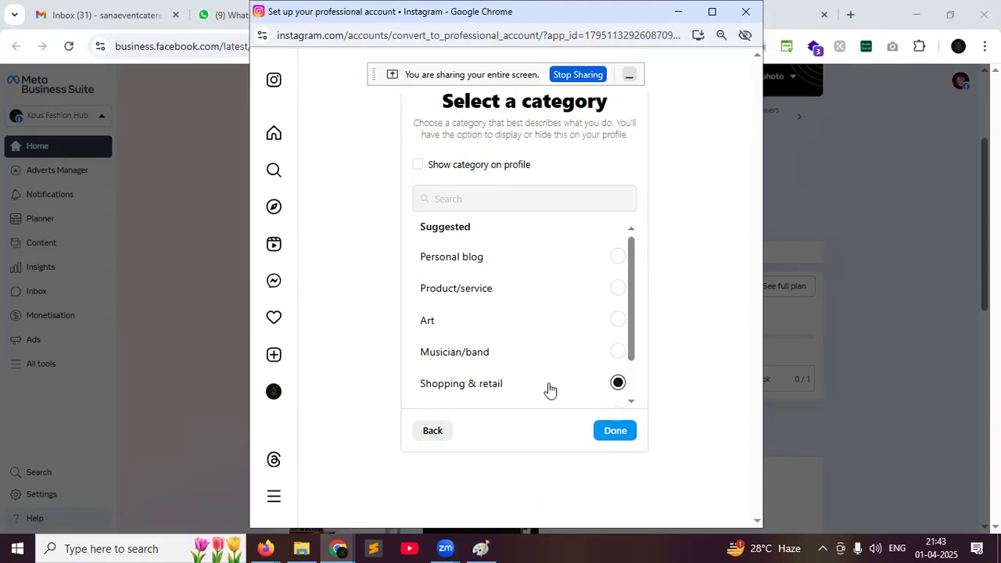
pyautogui.scroll(-1, 548, 387)
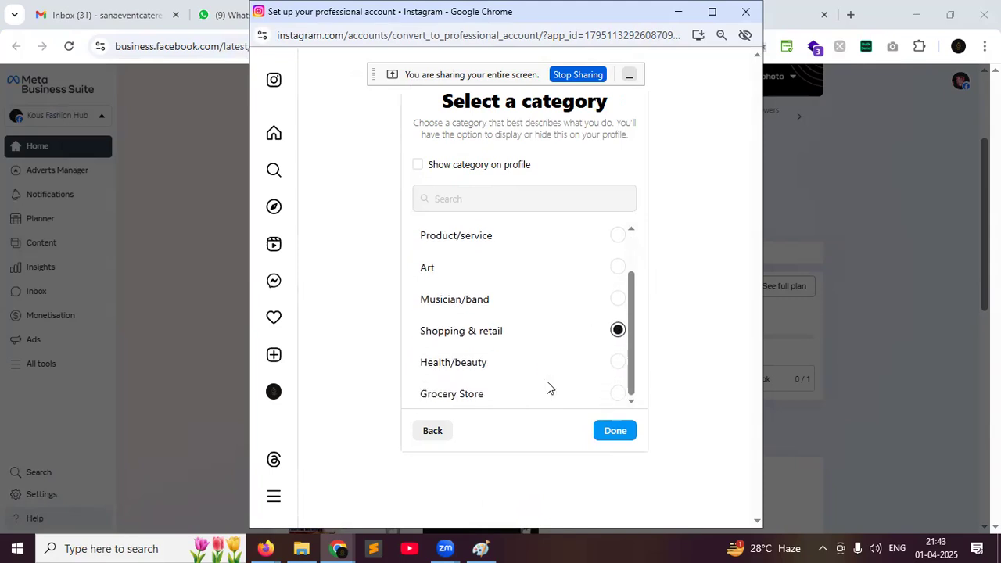
pyautogui.click(614, 432)
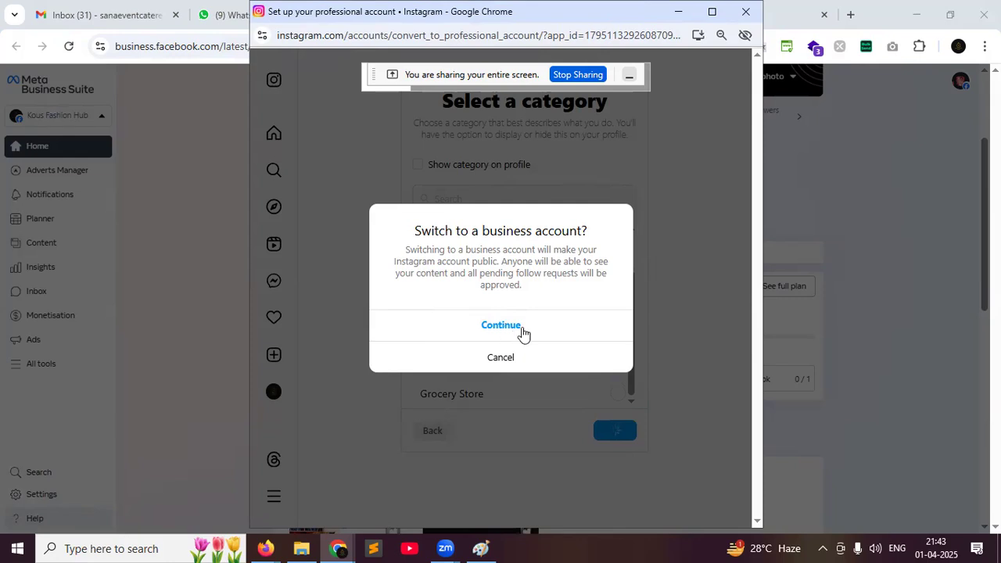
pyautogui.click(526, 326)
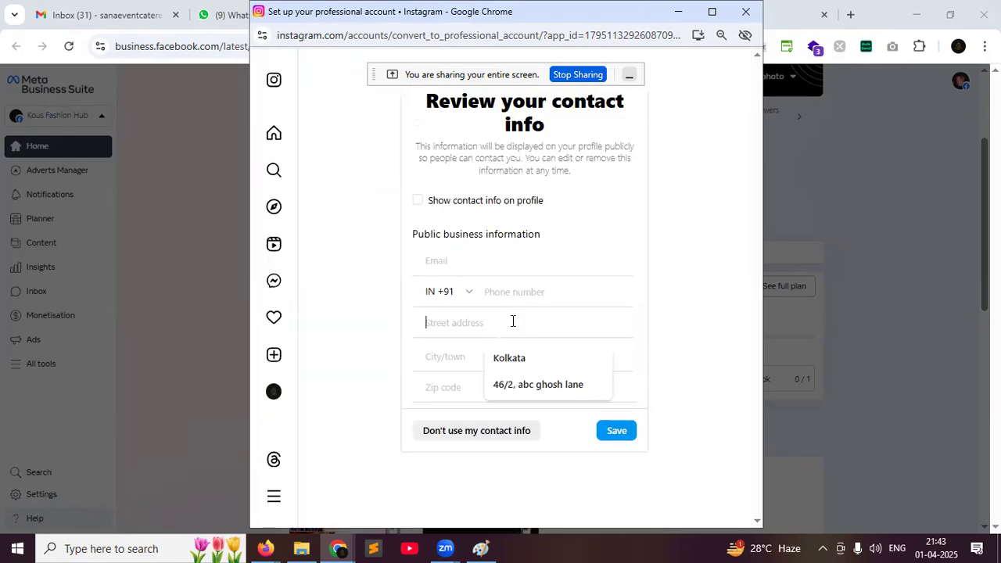
# Copy the business e-mail shared in the Google Meet chat and return to the contact form
pyautogui.click(491, 265)
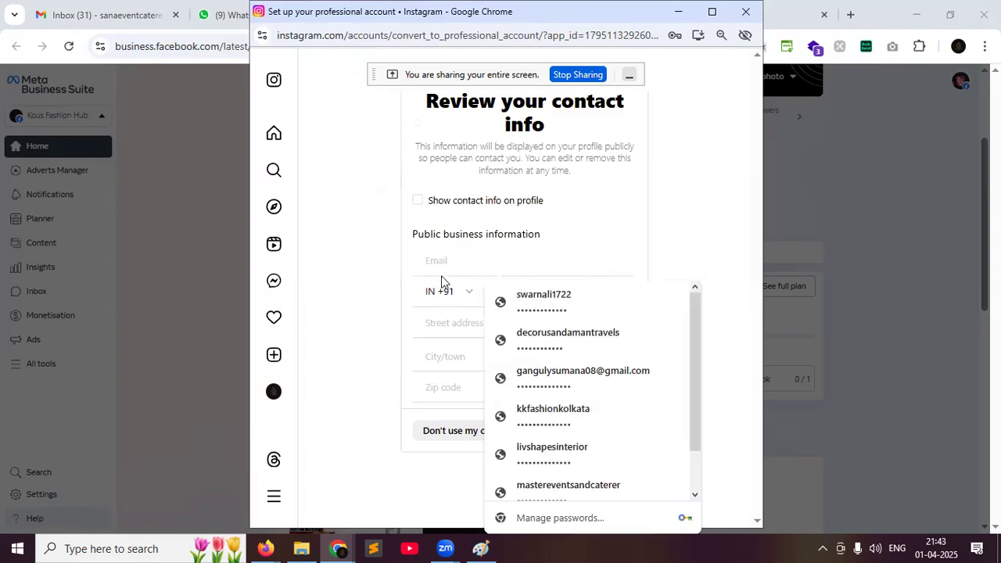
pyautogui.click(266, 548)
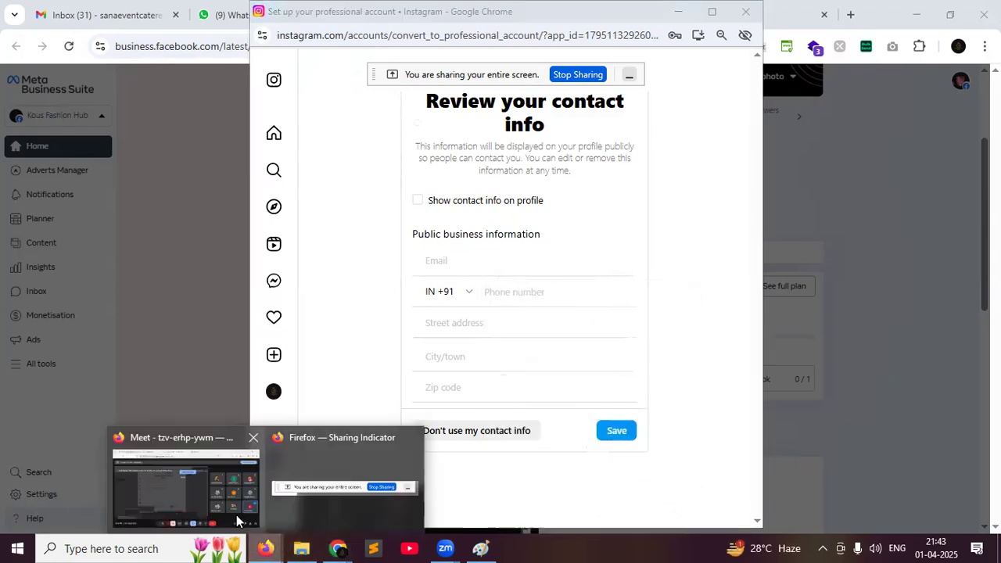
pyautogui.click(236, 514)
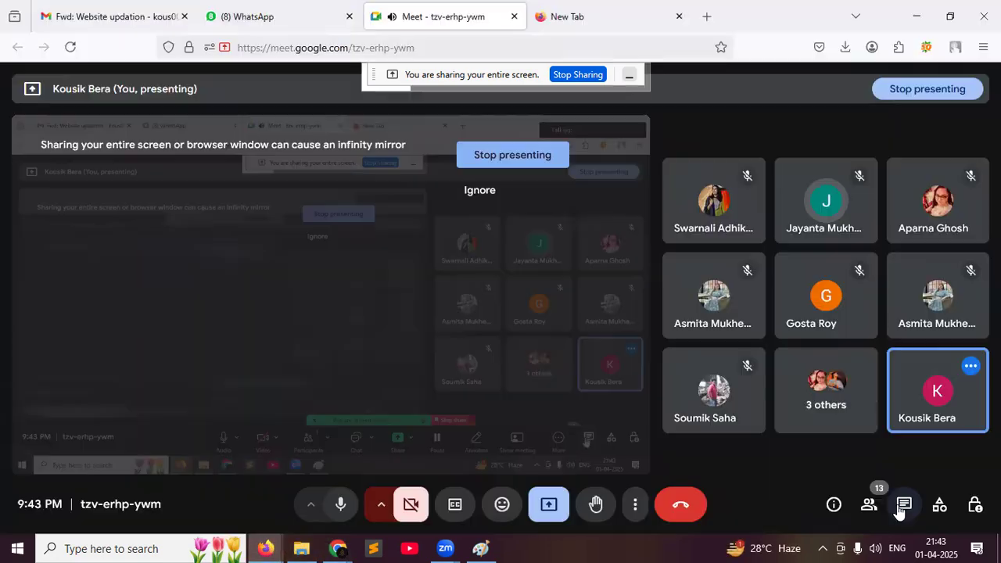
pyautogui.click(904, 505)
pyautogui.moveTo(870, 319); pyautogui.dragTo(748, 334)
pyautogui.hotkey('ctrl', 'c')
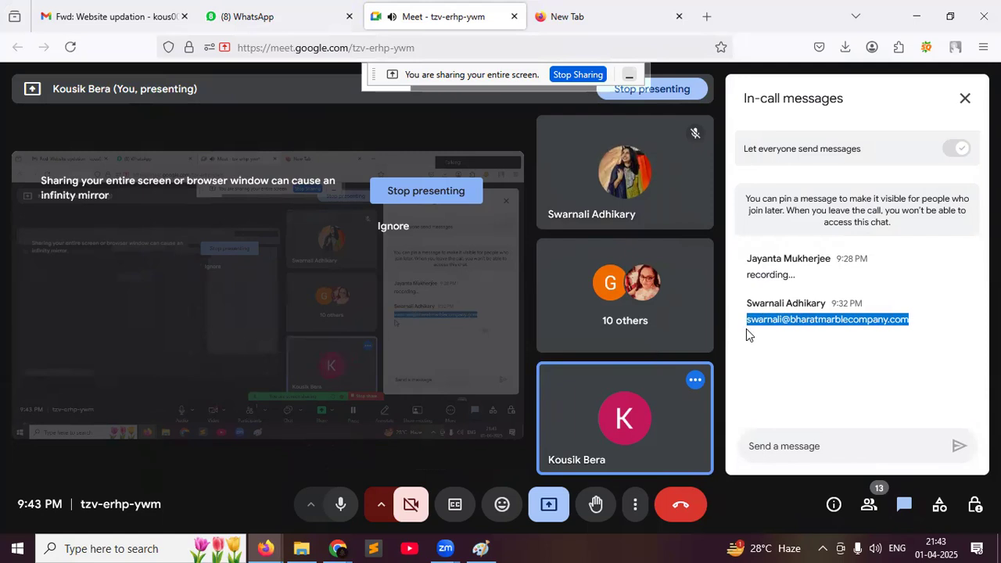
pyautogui.moveTo(344, 548)
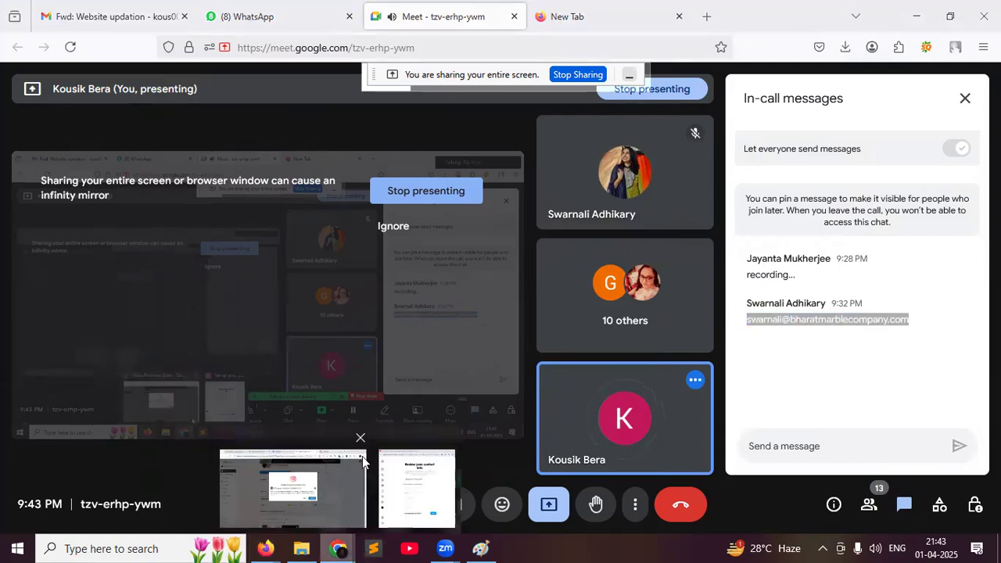
pyautogui.click(362, 455)
pyautogui.click(416, 501)
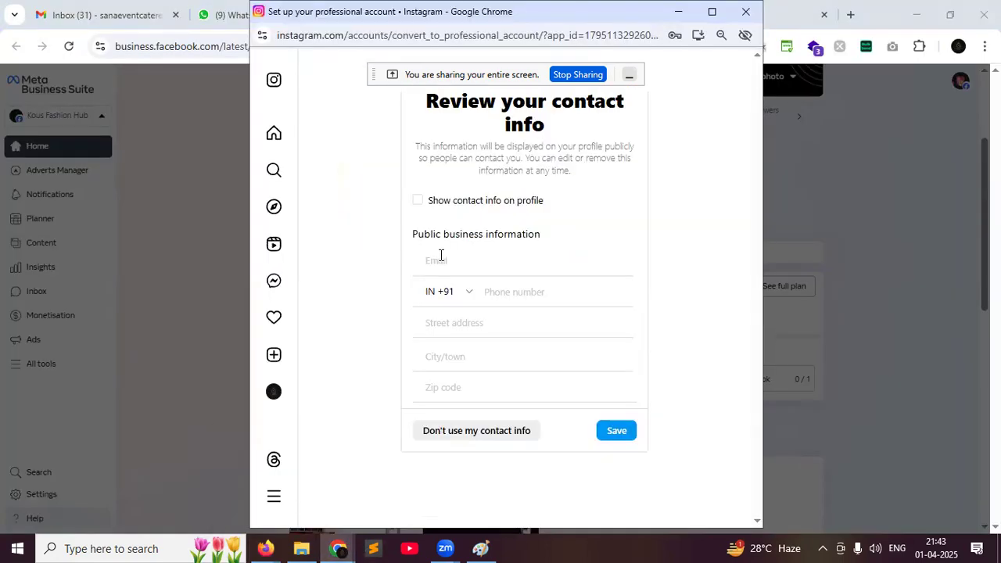
# Paste the business e-mail and enter the business phone number
pyautogui.click(441, 258)
pyautogui.hotkey('ctrl', 'v')
pyautogui.click(470, 301)
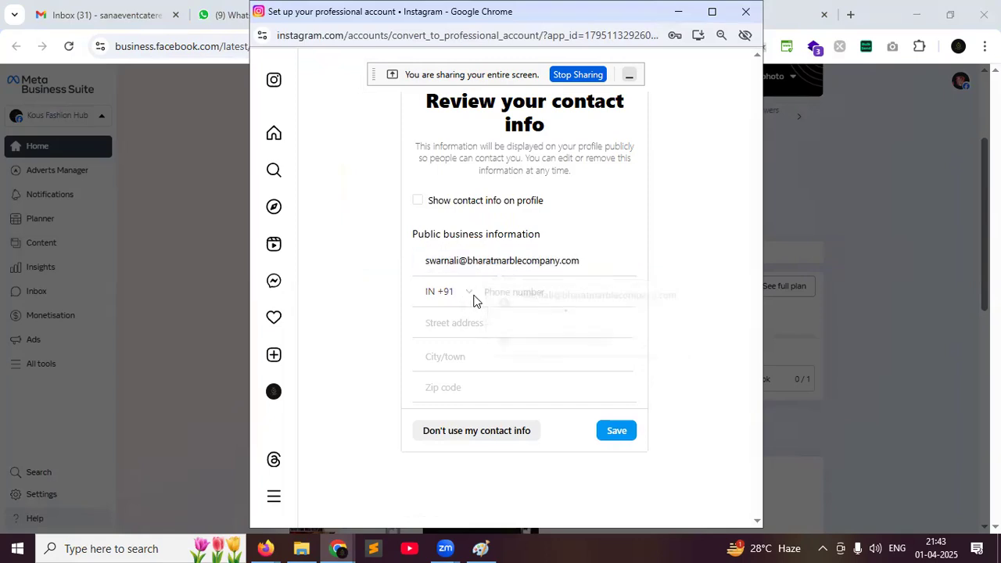
pyautogui.click(495, 293)
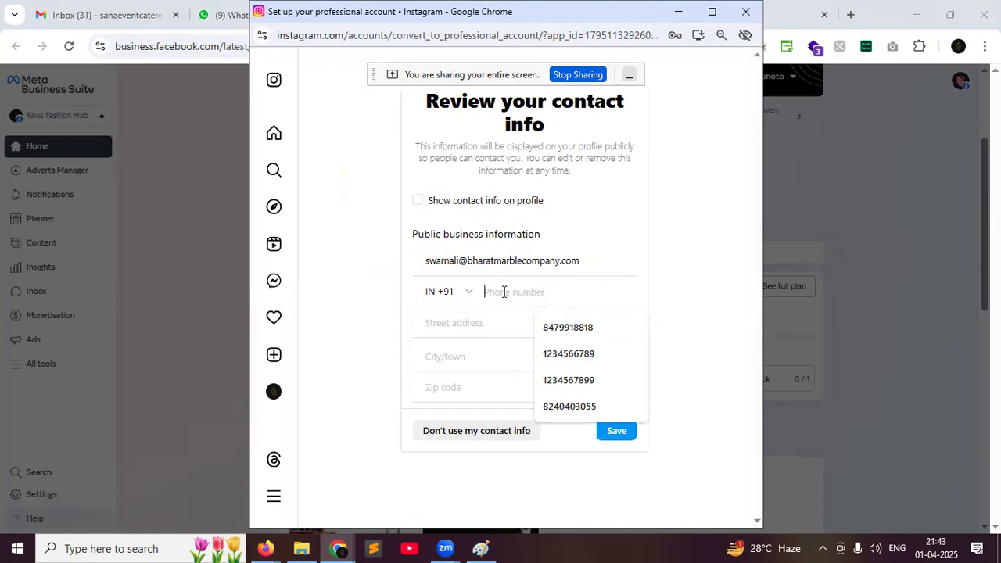
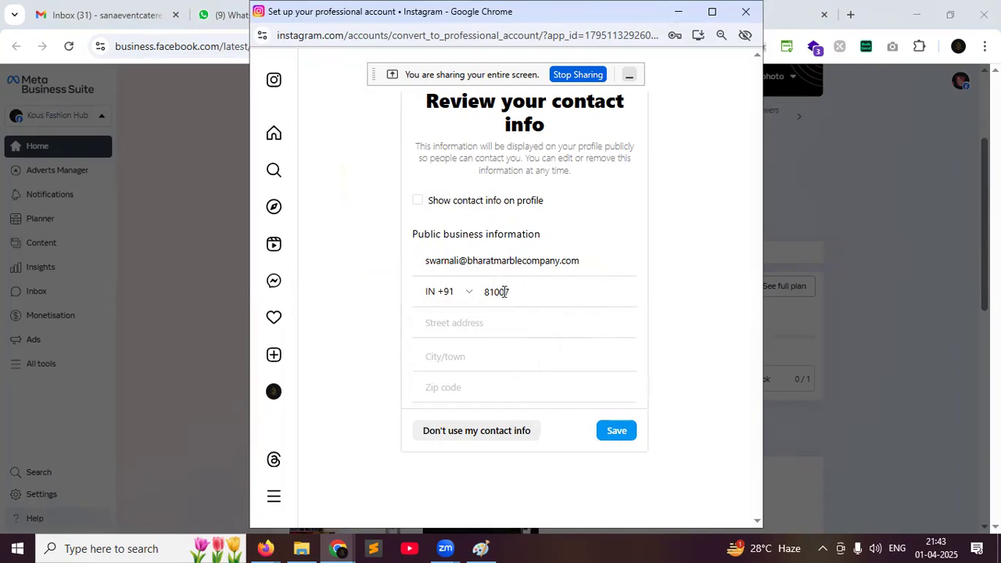
# Fill in the suggested street address, Kolkata and zip code, save, then decline sharing contact info
pyautogui.click(498, 319)
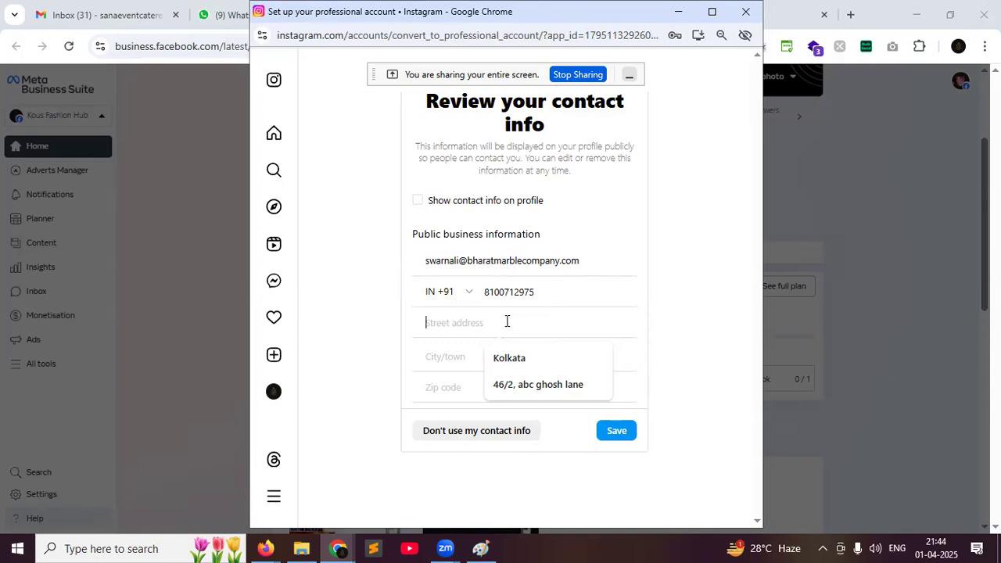
pyautogui.click(502, 391)
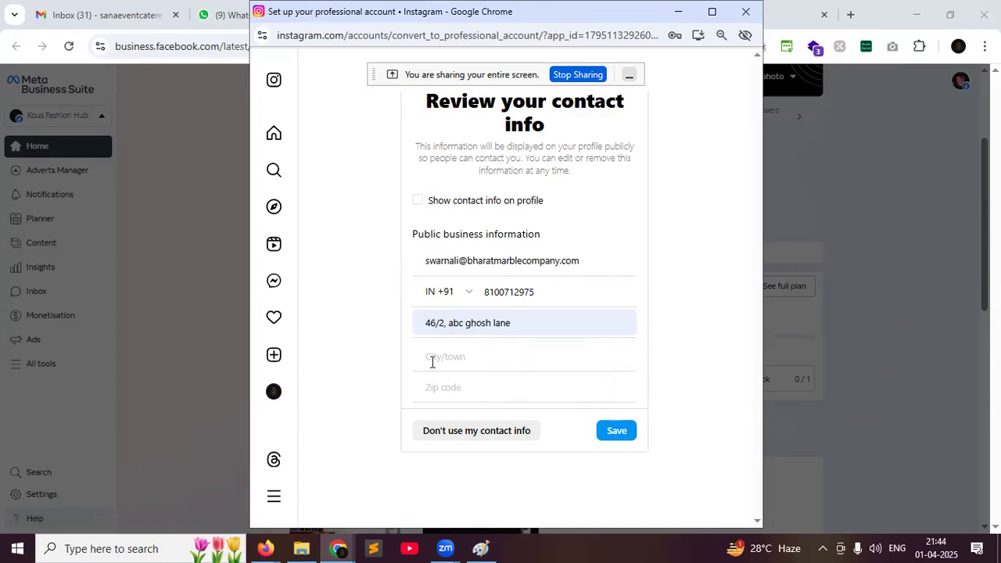
pyautogui.click(431, 358)
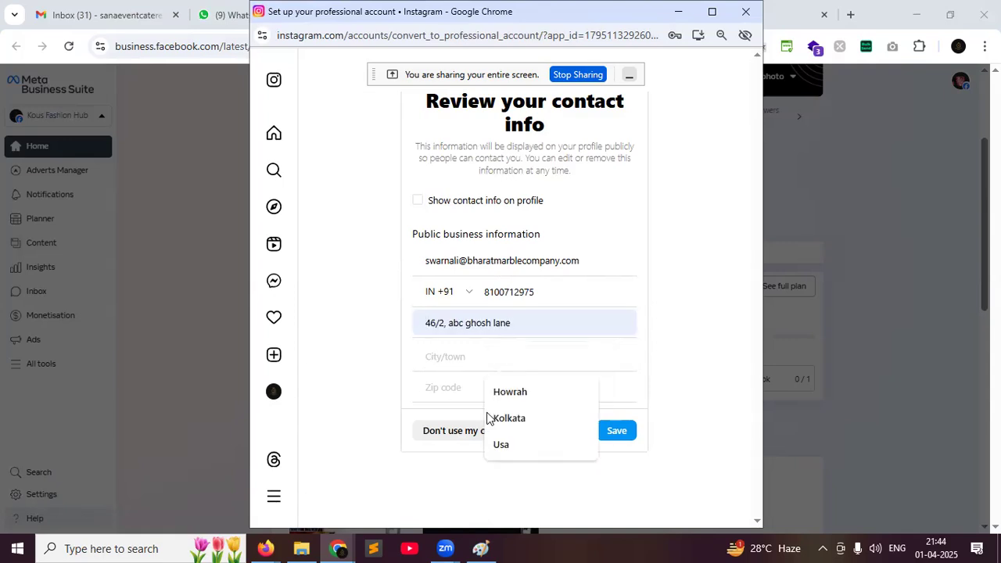
pyautogui.click(501, 418)
pyautogui.click(472, 387)
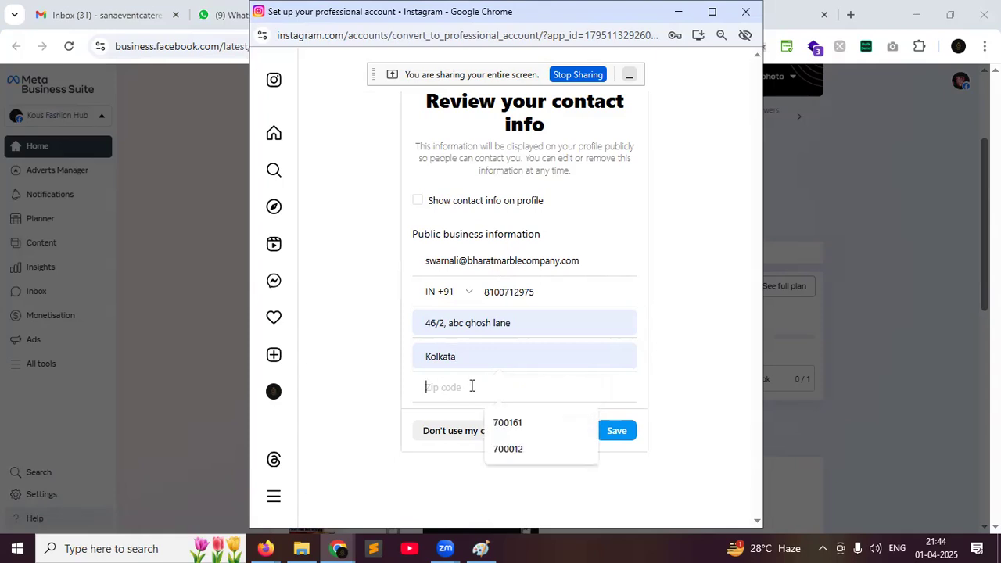
pyautogui.click(499, 449)
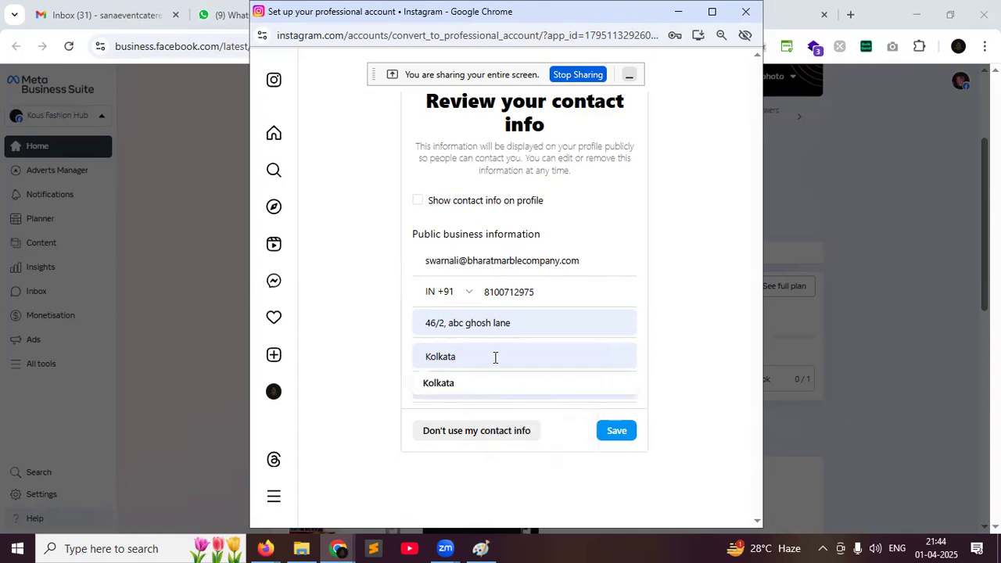
pyautogui.click(617, 436)
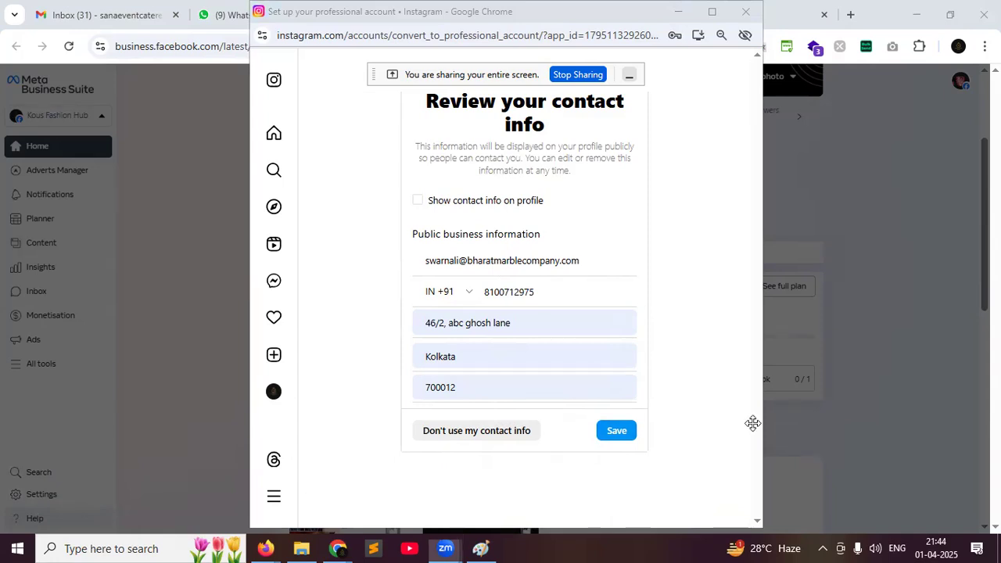
pyautogui.click(613, 436)
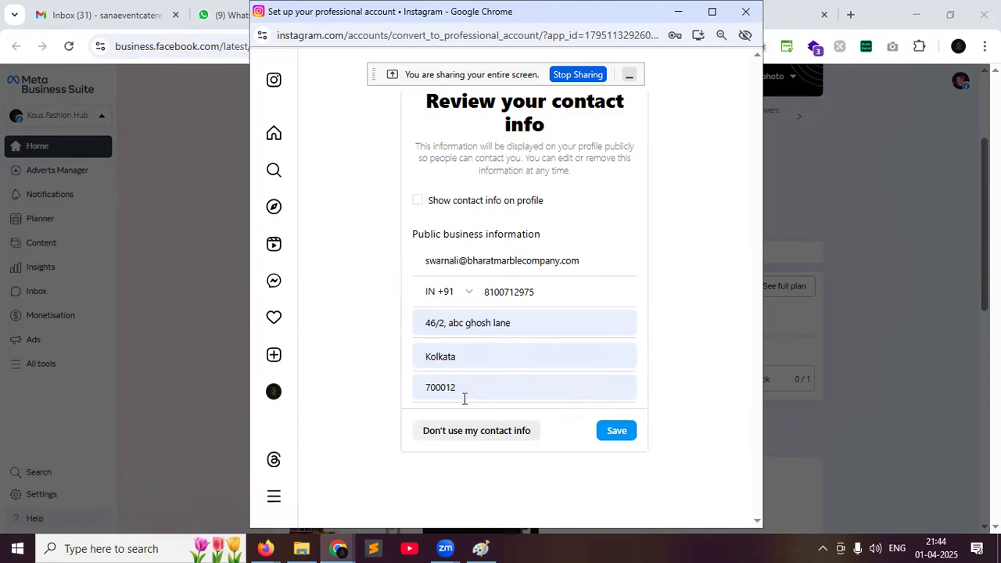
pyautogui.click(440, 433)
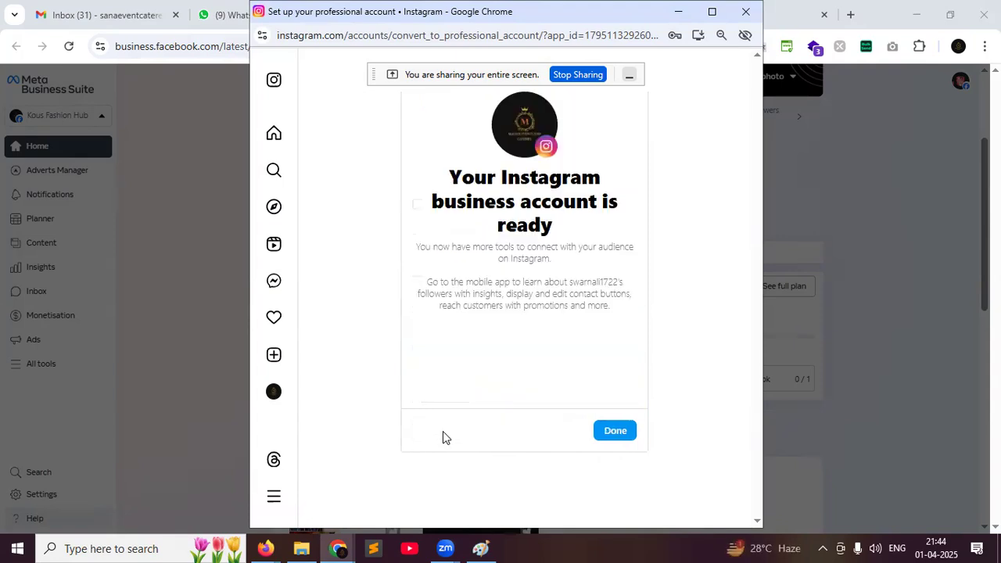
# Confirm with Done on the 'Your Instagram business account is ready' screen
pyautogui.click(616, 431)
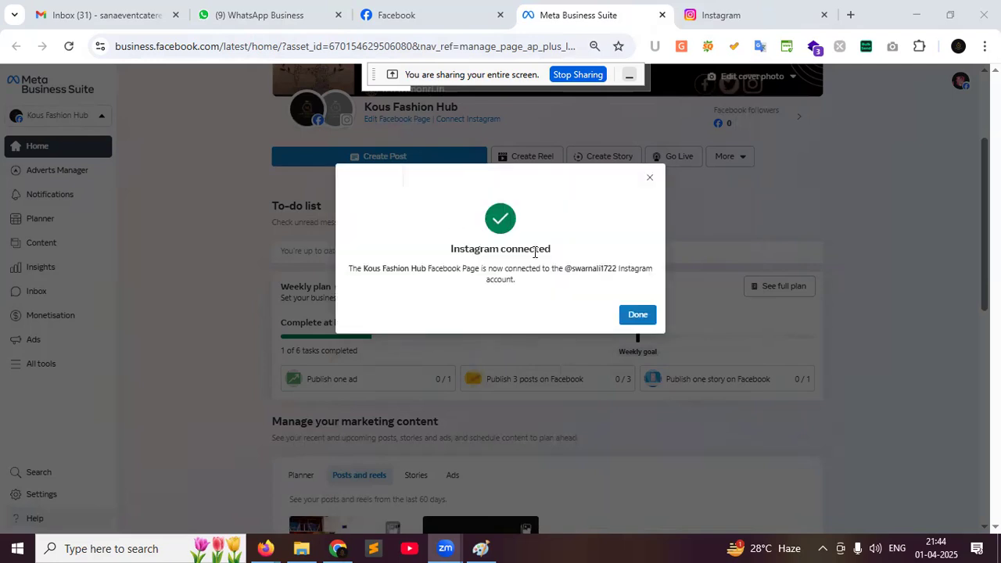
# Close the Instagram-connected confirmation and return to the Kous Fashion Hub Facebook Page tab
pyautogui.click(638, 315)
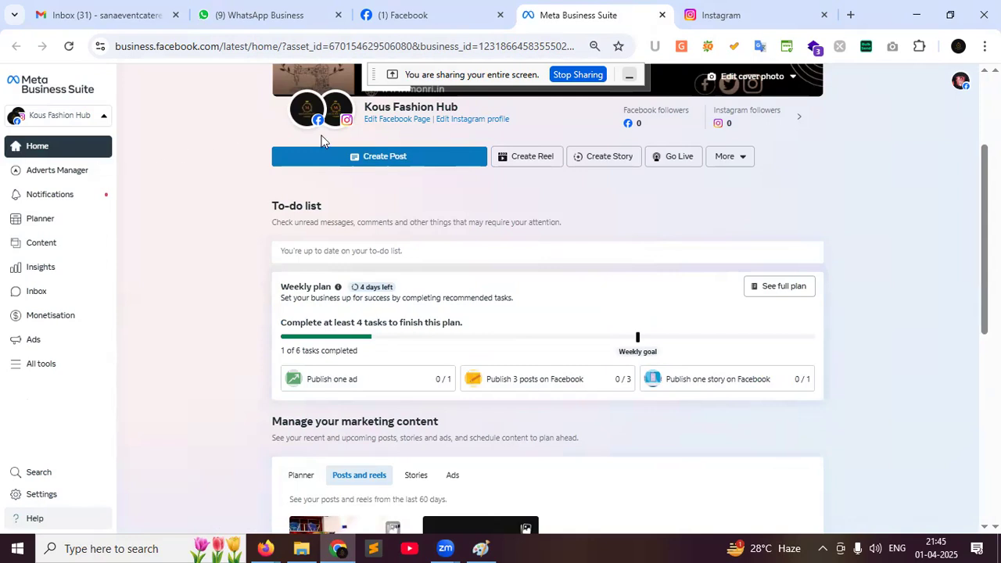
pyautogui.click(414, 15)
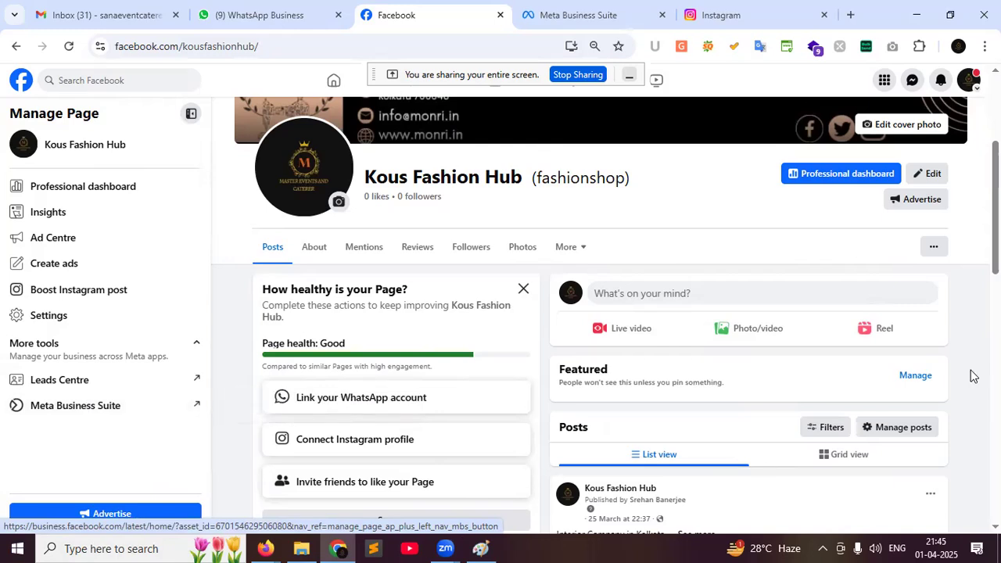
# Start a Kous Fashion Hub Page post with Photo/video added and caption it 'Best fashion shop in kolkata'
pyautogui.click(707, 295)
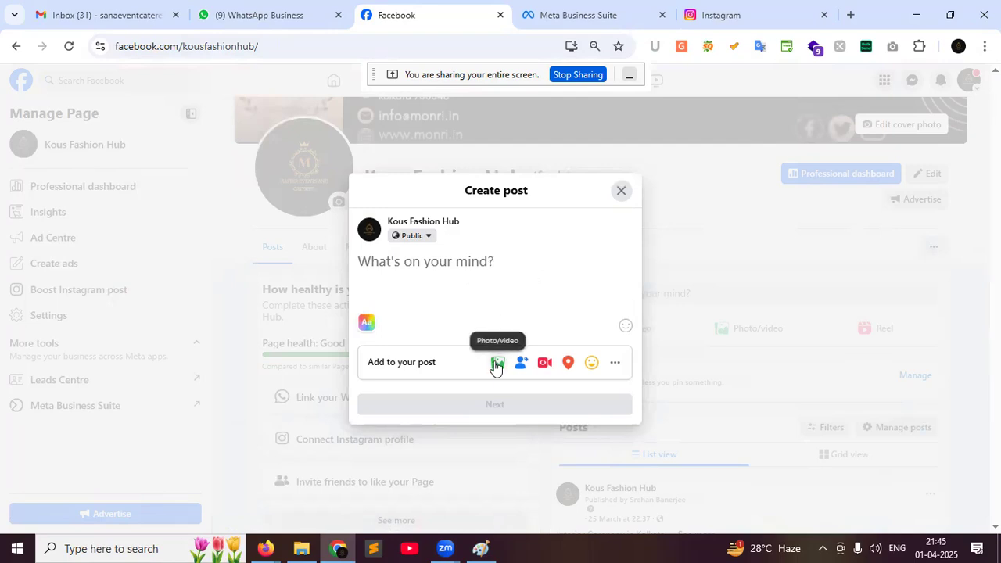
pyautogui.write('gggg')
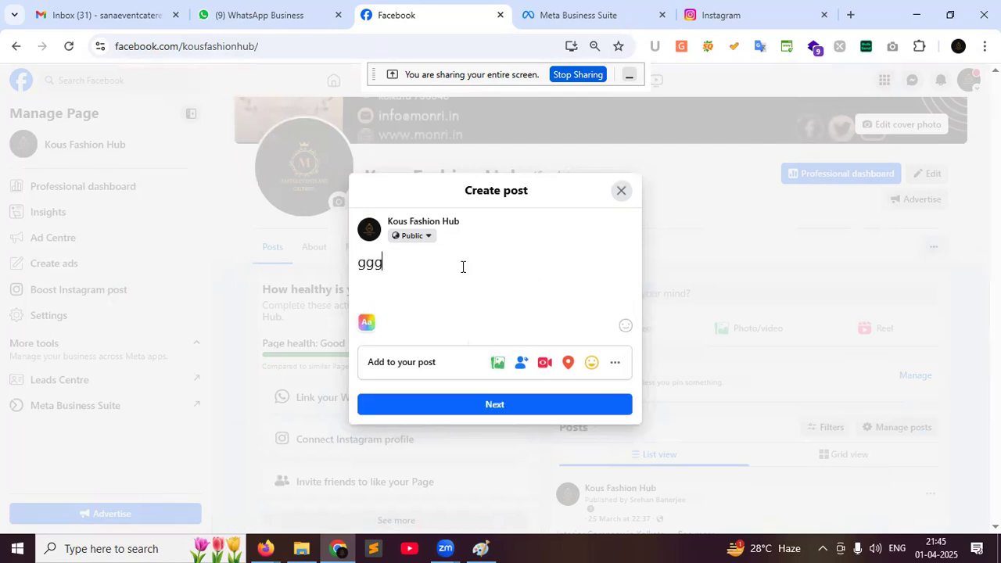
pyautogui.click(501, 364)
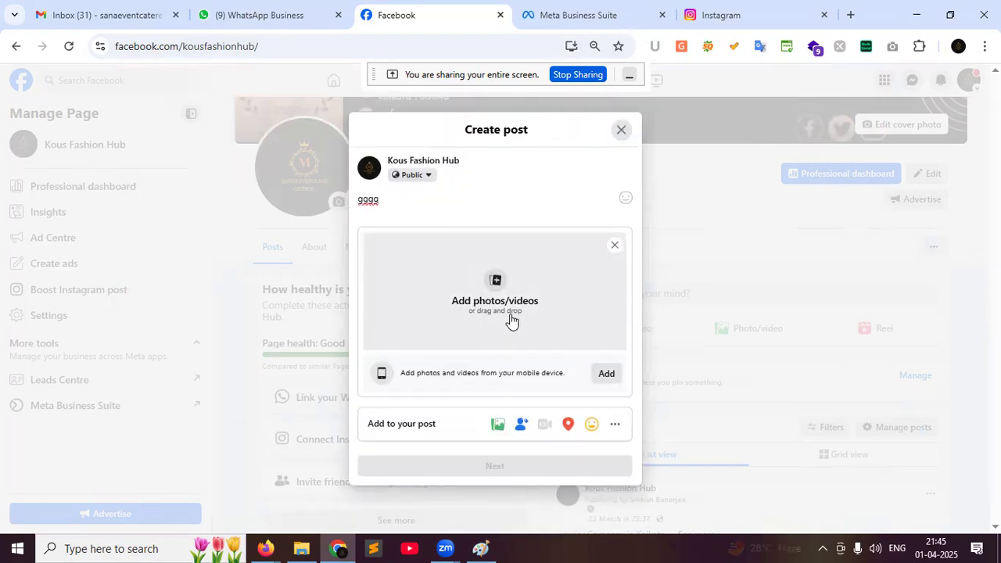
pyautogui.click(615, 427)
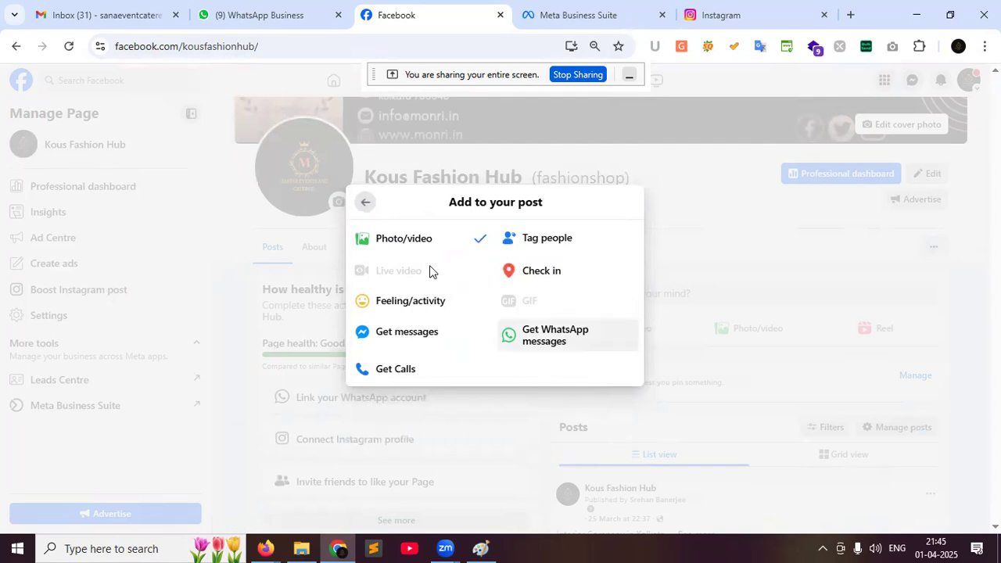
pyautogui.click(367, 205)
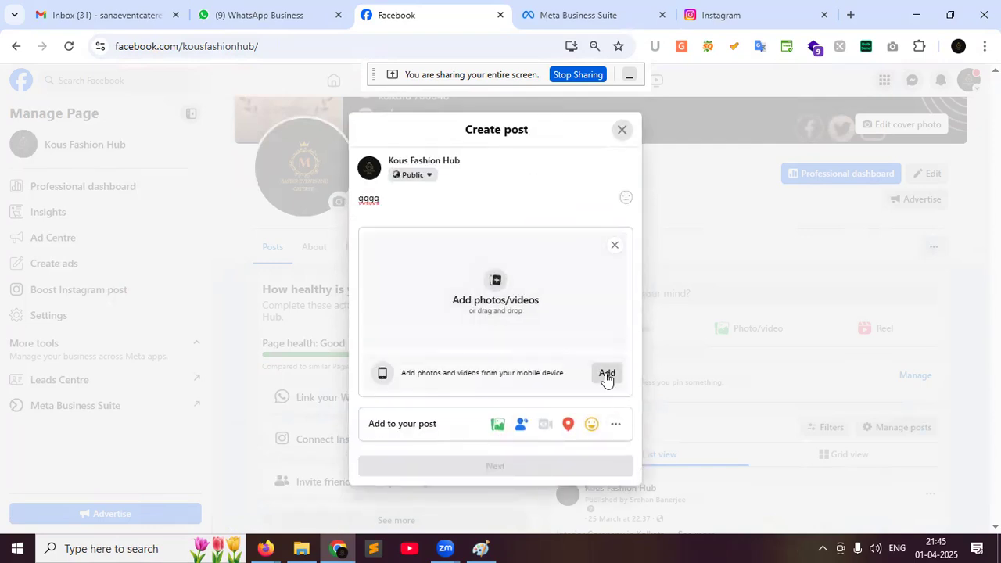
pyautogui.click(616, 427)
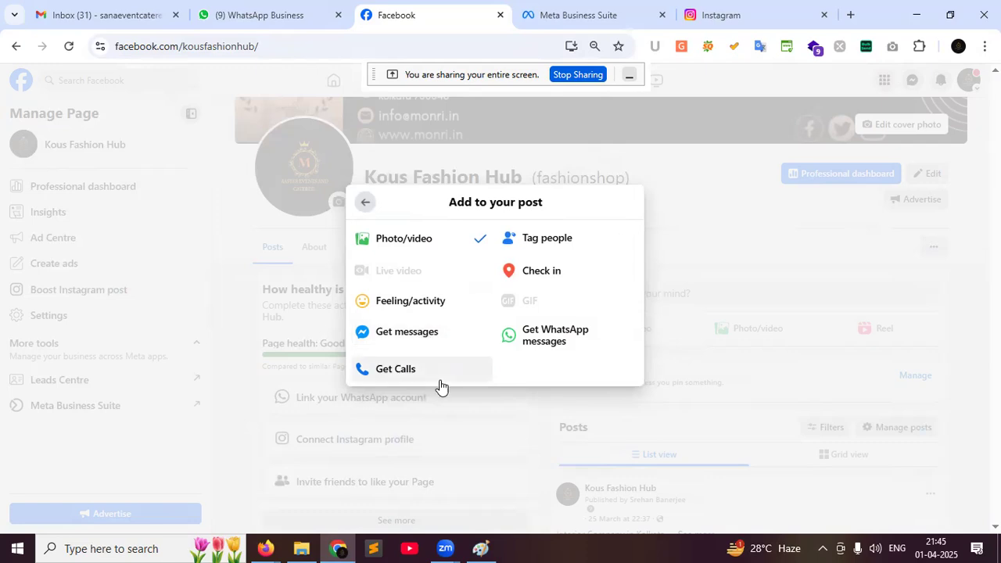
pyautogui.click(367, 206)
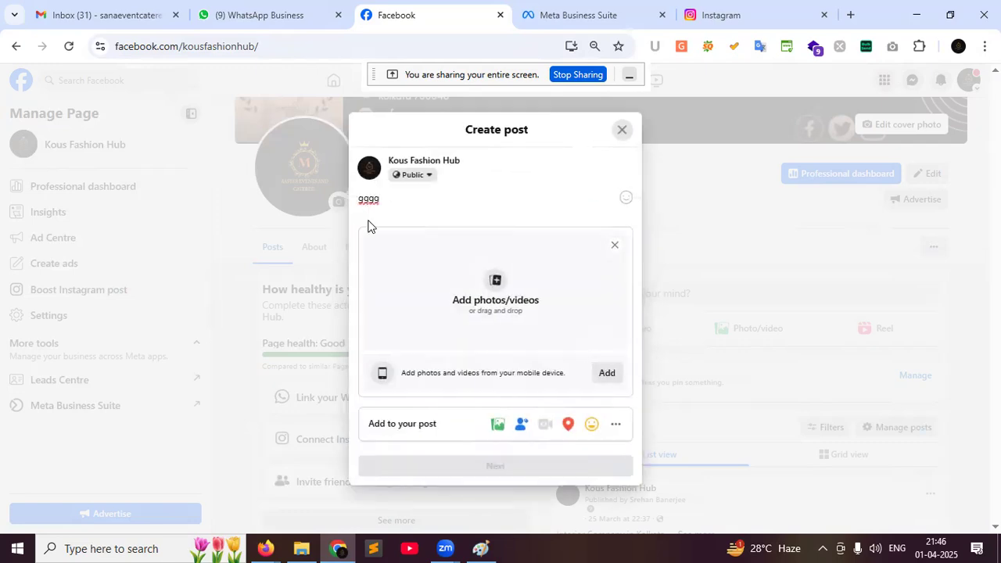
pyautogui.moveTo(396, 209); pyautogui.dragTo(343, 198)
pyautogui.write('Best fashion shop in kolkata')
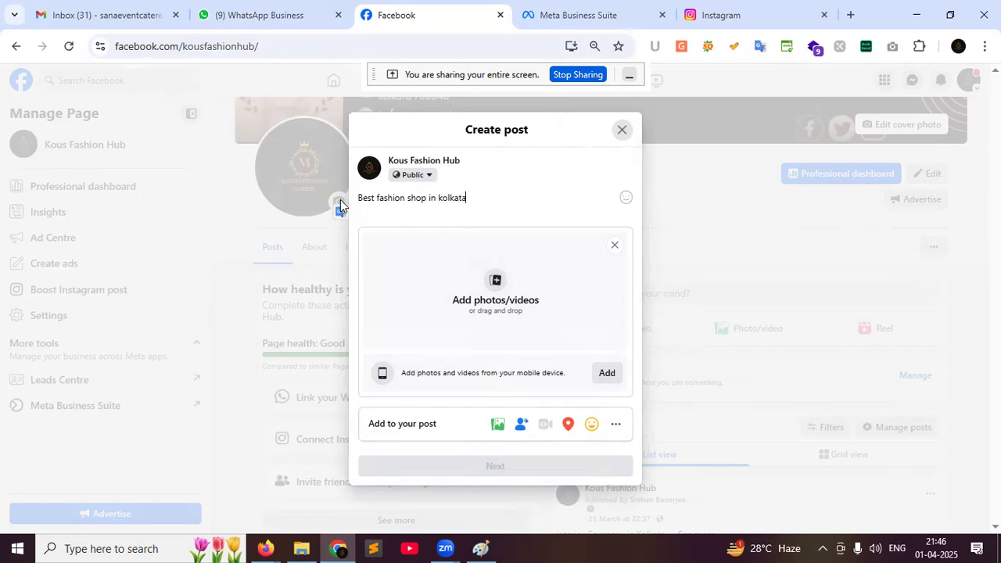
# In the upload dialog, browse to the D: > EBS > SEO-SMO > monri folder
pyautogui.click(514, 313)
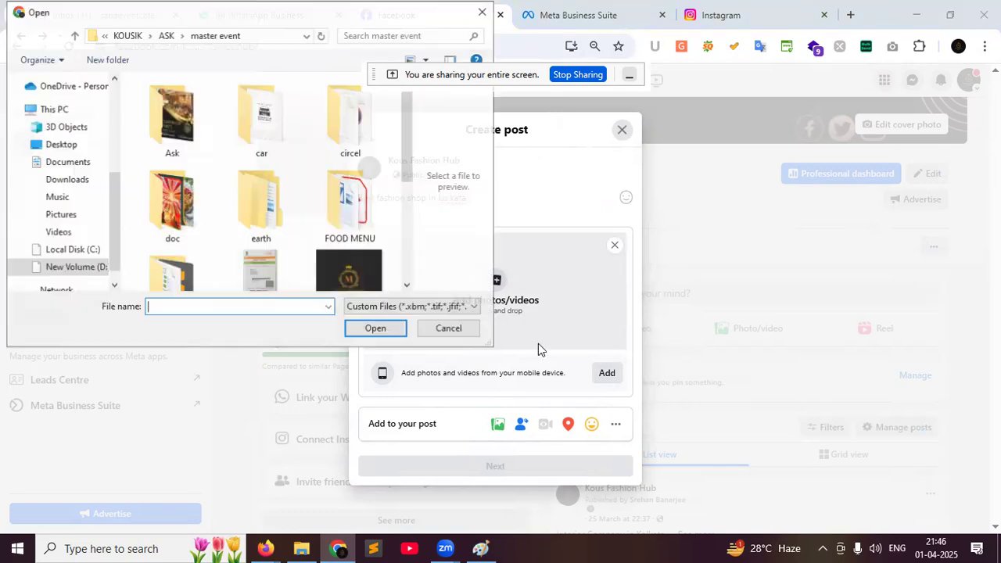
pyautogui.click(135, 38)
pyautogui.click(147, 40)
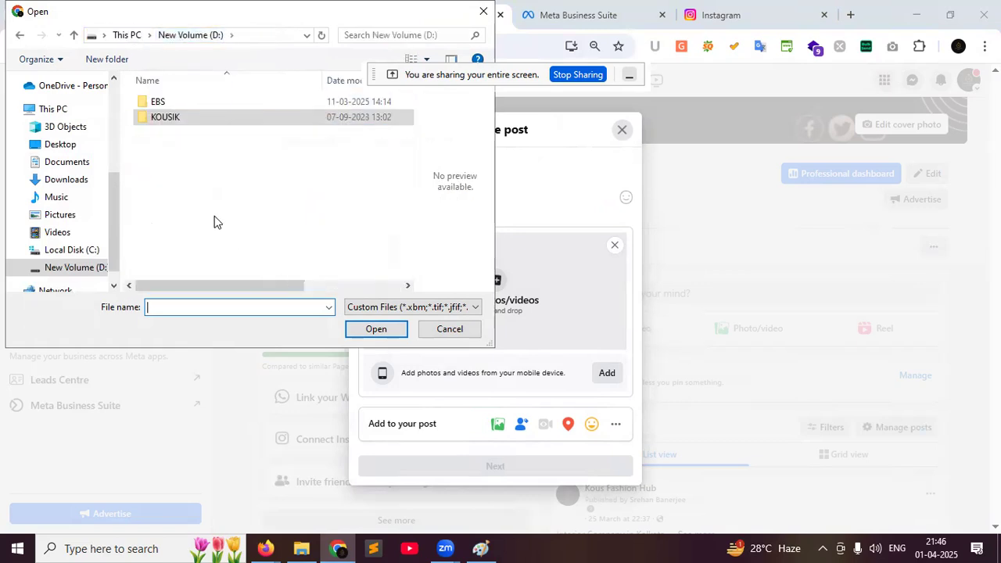
pyautogui.doubleClick(177, 102)
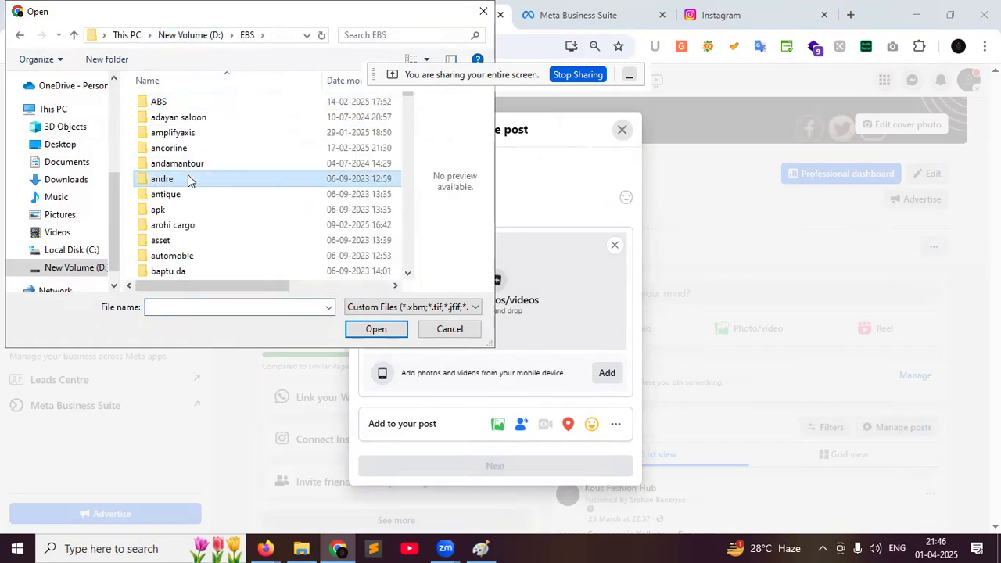
pyautogui.scroll(-15, 188, 179)
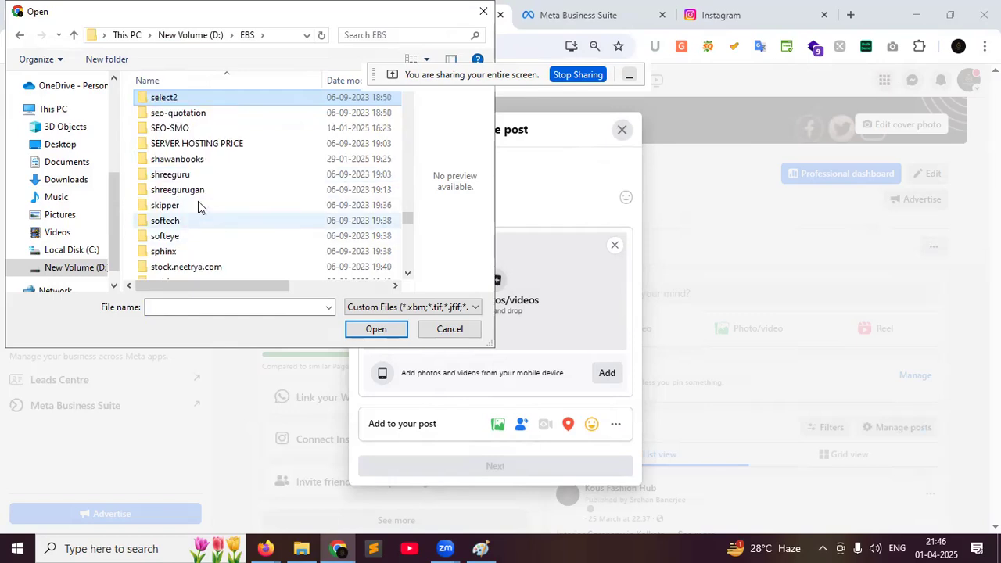
pyautogui.doubleClick(208, 128)
pyautogui.click(208, 180)
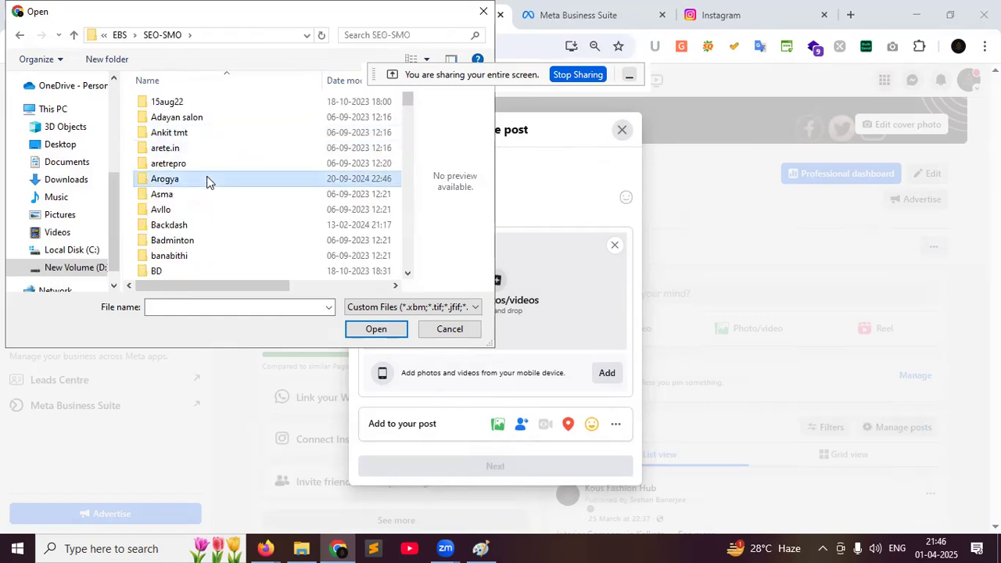
pyautogui.write('mad')
pyautogui.press('m')
pyautogui.press('m')
pyautogui.press('m')
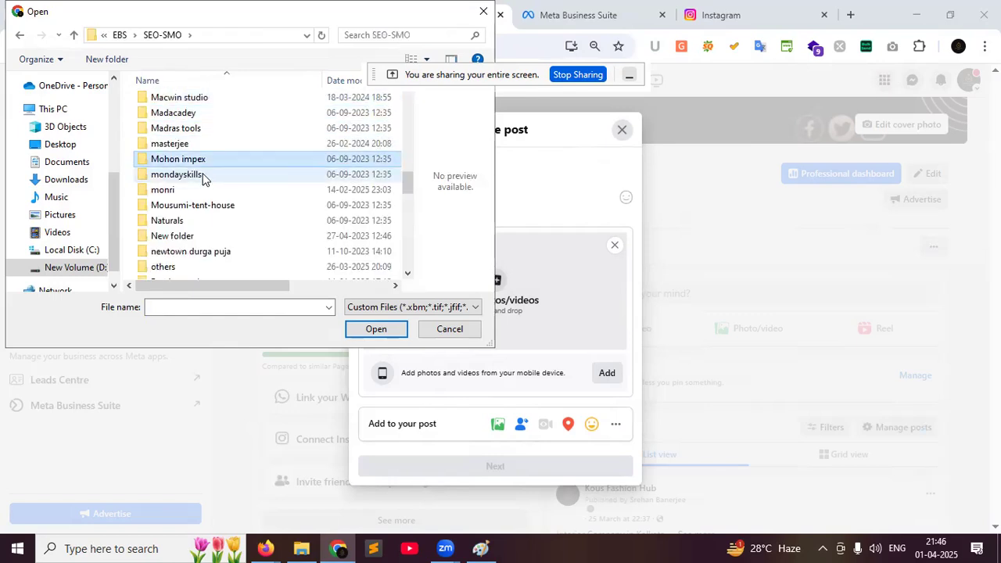
pyautogui.doubleClick(194, 189)
# Search the monri subfolders and attach the Women's Dresses image from 7dec22
pyautogui.doubleClick(205, 135)
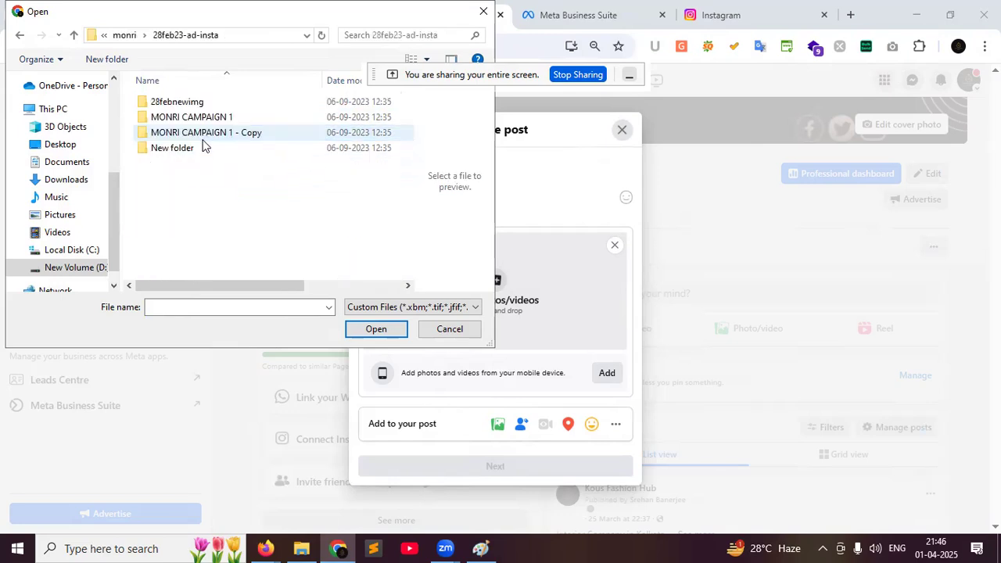
pyautogui.click(201, 135)
pyautogui.doubleClick(192, 102)
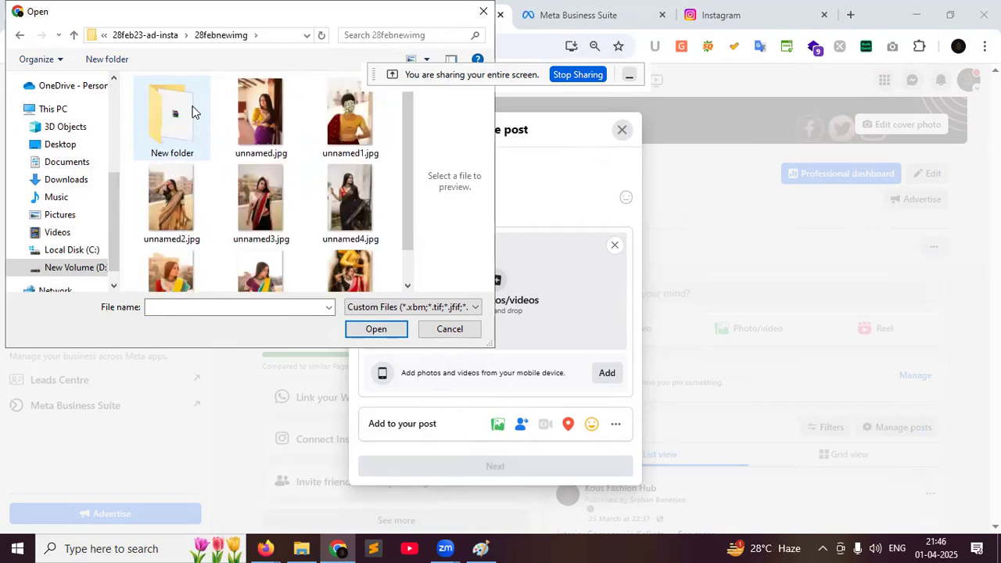
pyautogui.doubleClick(187, 135)
pyautogui.click(155, 39)
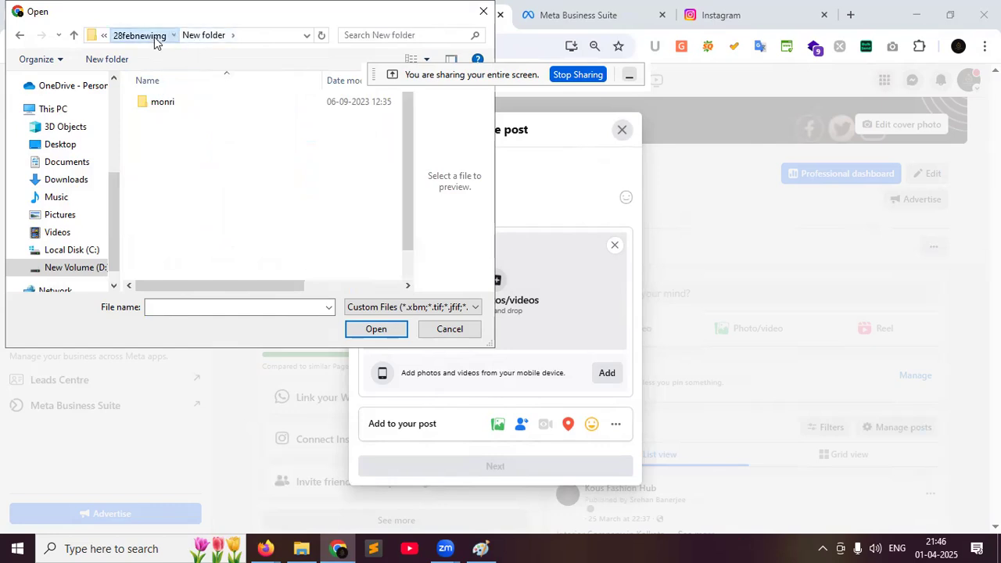
pyautogui.click(154, 39)
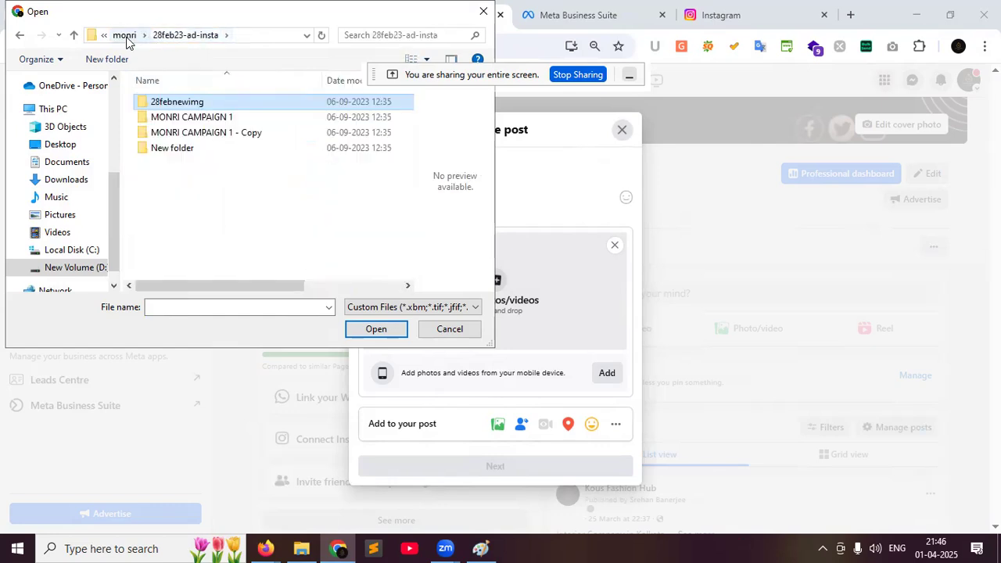
pyautogui.click(126, 38)
pyautogui.doubleClick(207, 148)
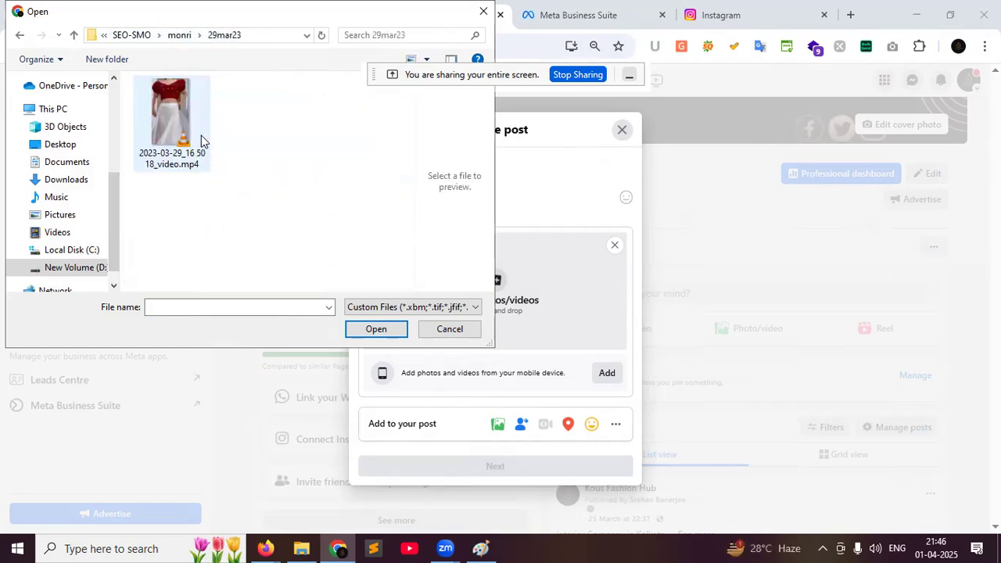
pyautogui.click(198, 135)
pyautogui.click(177, 36)
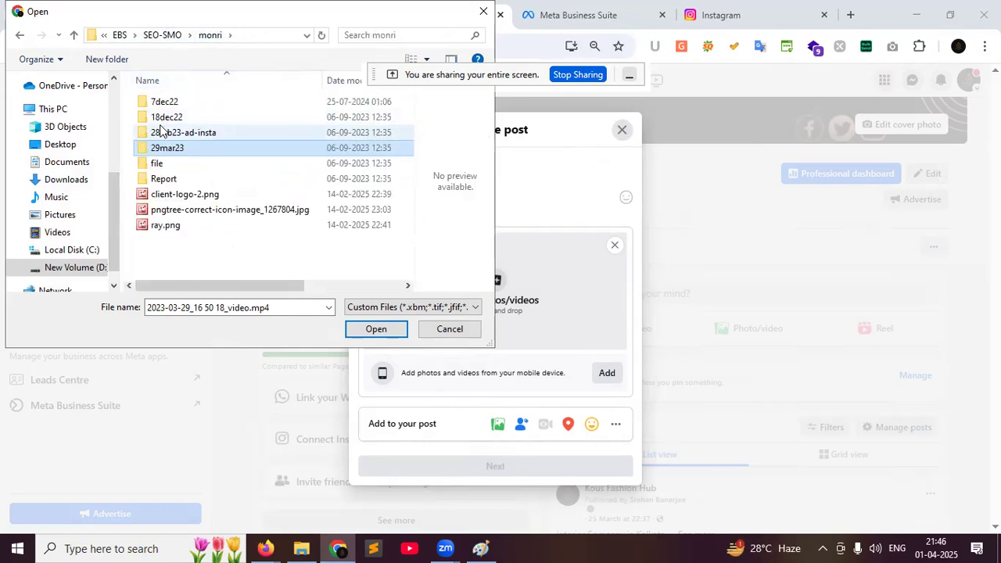
pyautogui.doubleClick(172, 132)
pyautogui.click(125, 36)
pyautogui.click(159, 107)
pyautogui.doubleClick(160, 106)
pyautogui.doubleClick(166, 125)
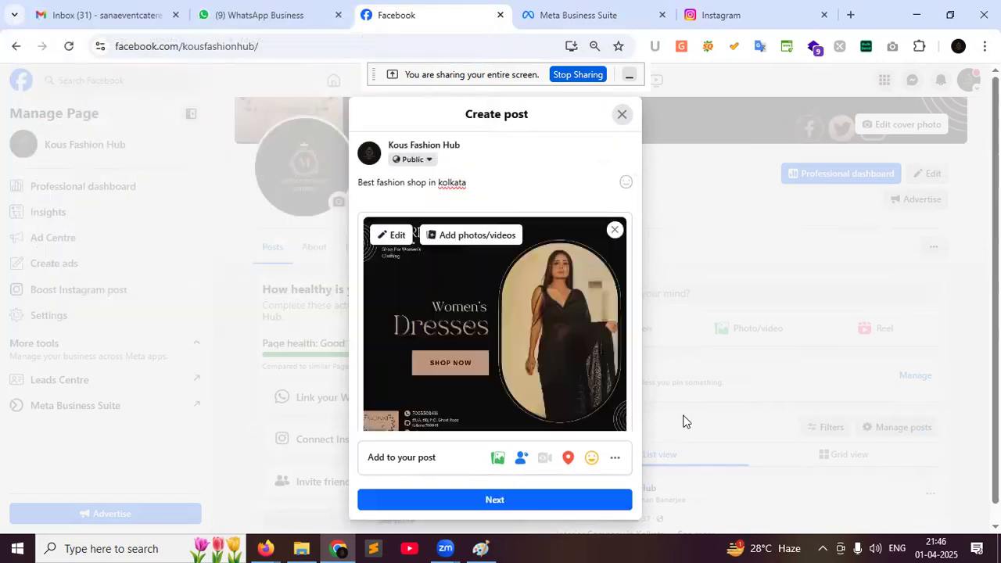
# Add a Get Calls button with the confirmed business phone number and continue to Post settings
pyautogui.click(606, 459)
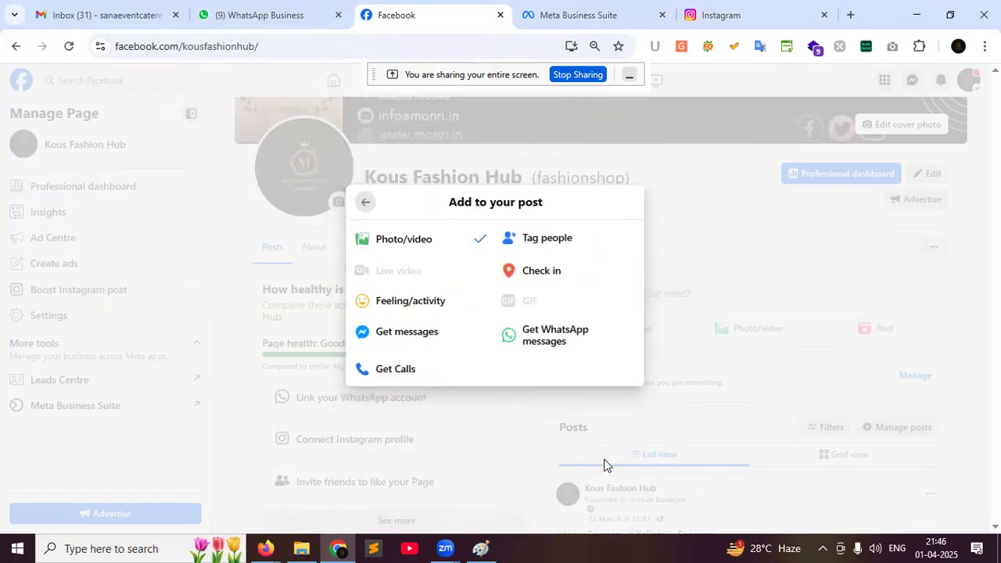
pyautogui.click(402, 374)
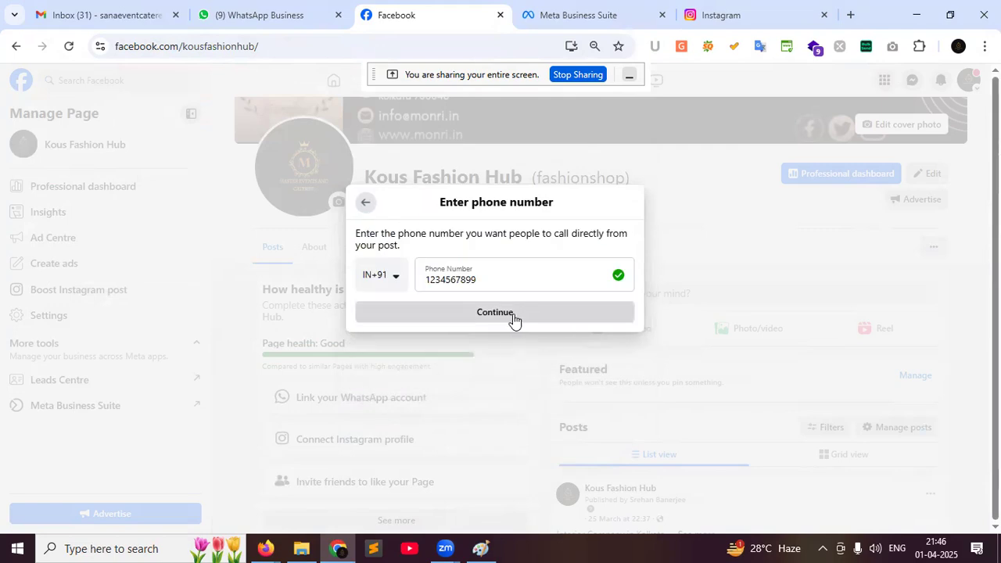
pyautogui.click(513, 314)
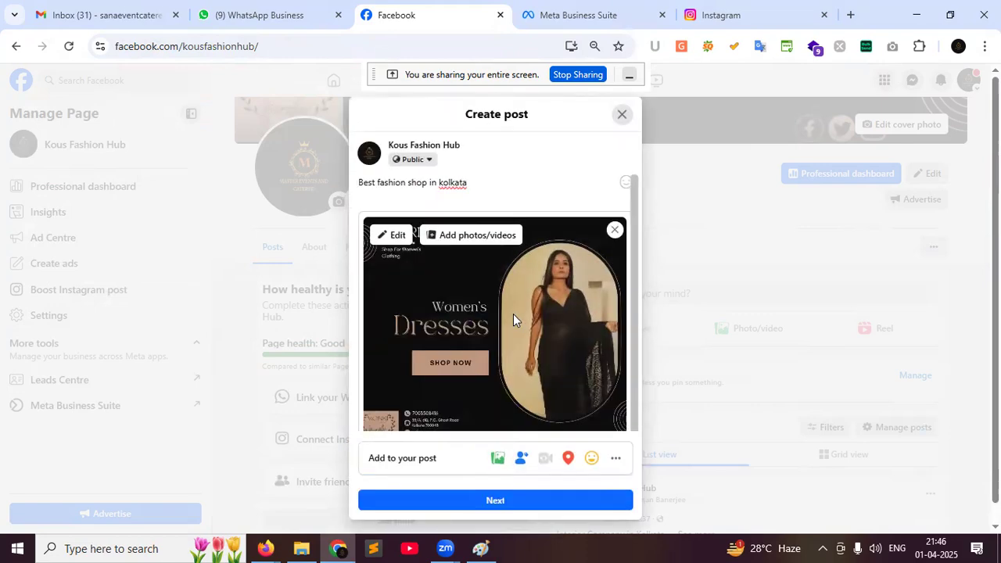
pyautogui.scroll(-2, 510, 382)
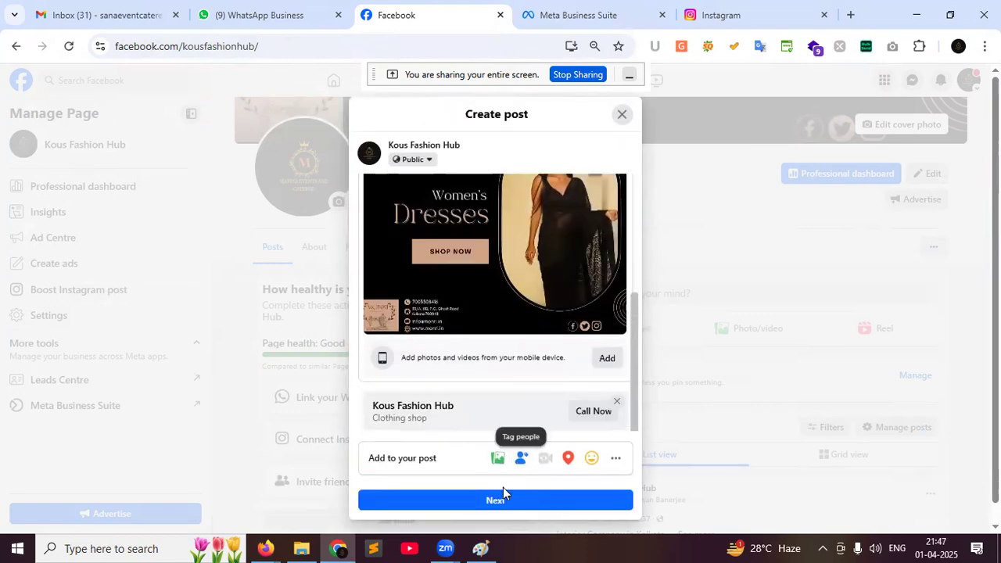
pyautogui.click(495, 508)
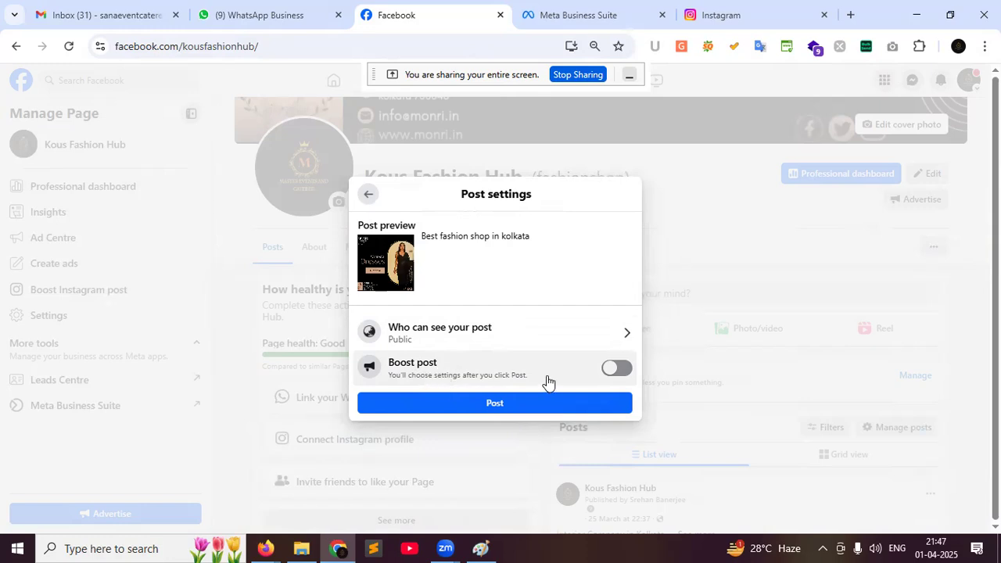
# Leave Boost post switched off and publish the dress-image post to Kous Fashion Hub
pyautogui.click(617, 371)
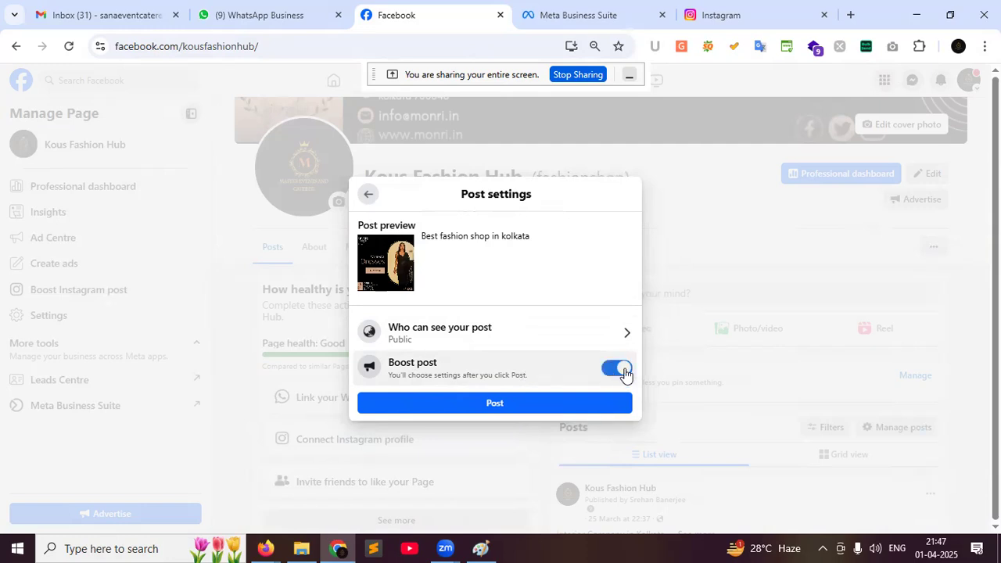
pyautogui.click(621, 370)
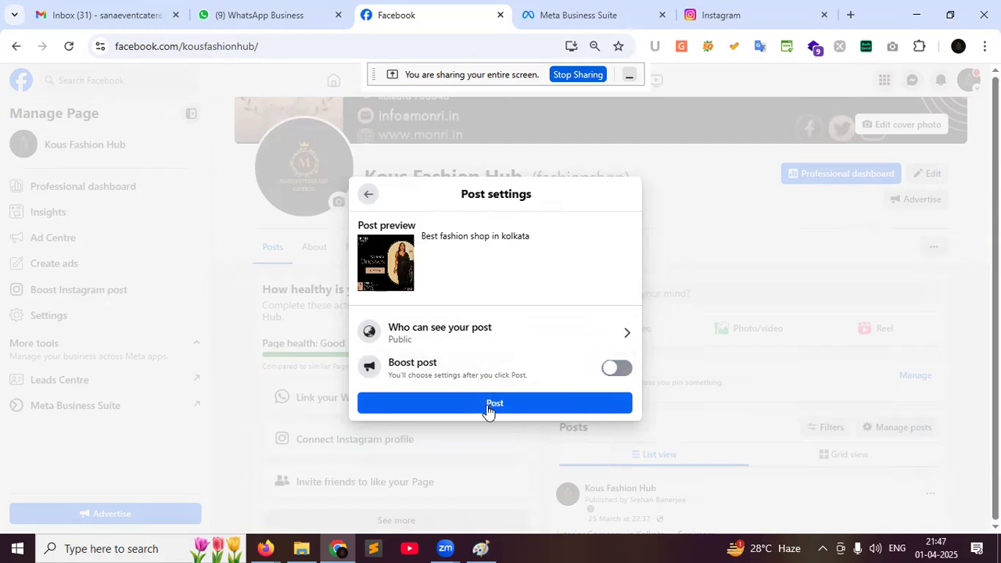
pyautogui.click(487, 404)
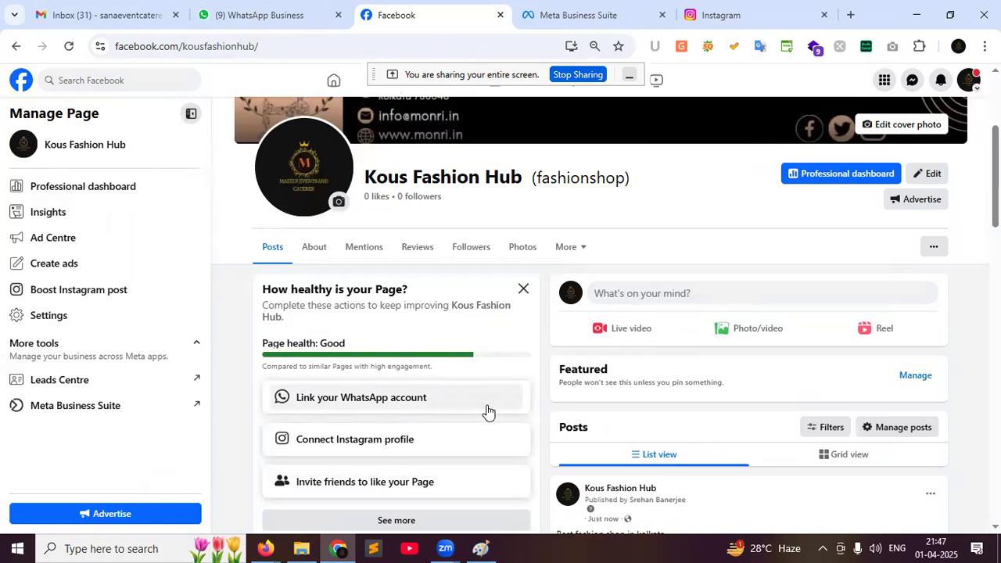
# Scroll to the new post, select its caption, then return to Meta Business Suite
pyautogui.scroll(-5, 934, 436)
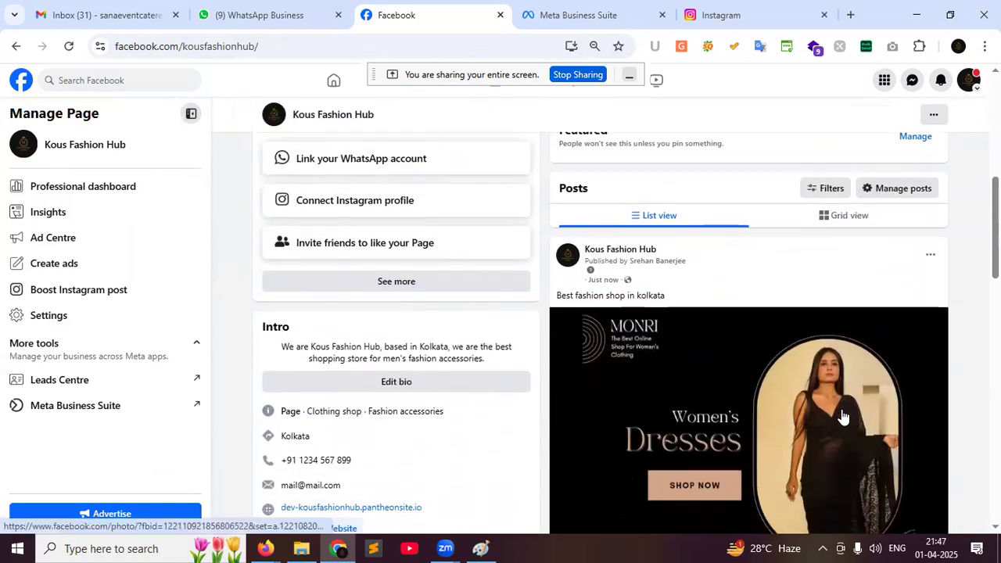
pyautogui.moveTo(667, 169); pyautogui.dragTo(557, 169)
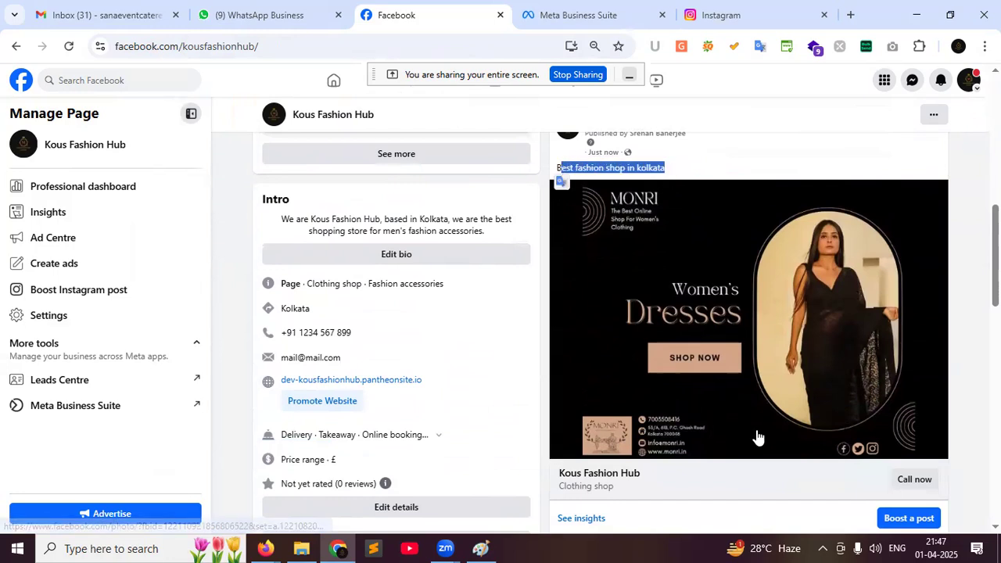
pyautogui.scroll(-1, 757, 437)
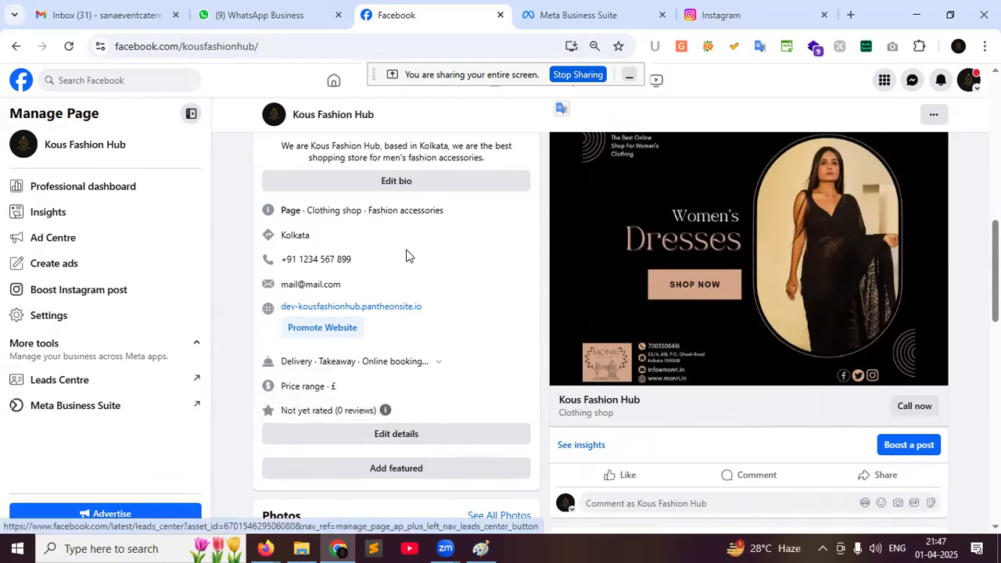
pyautogui.click(538, 30)
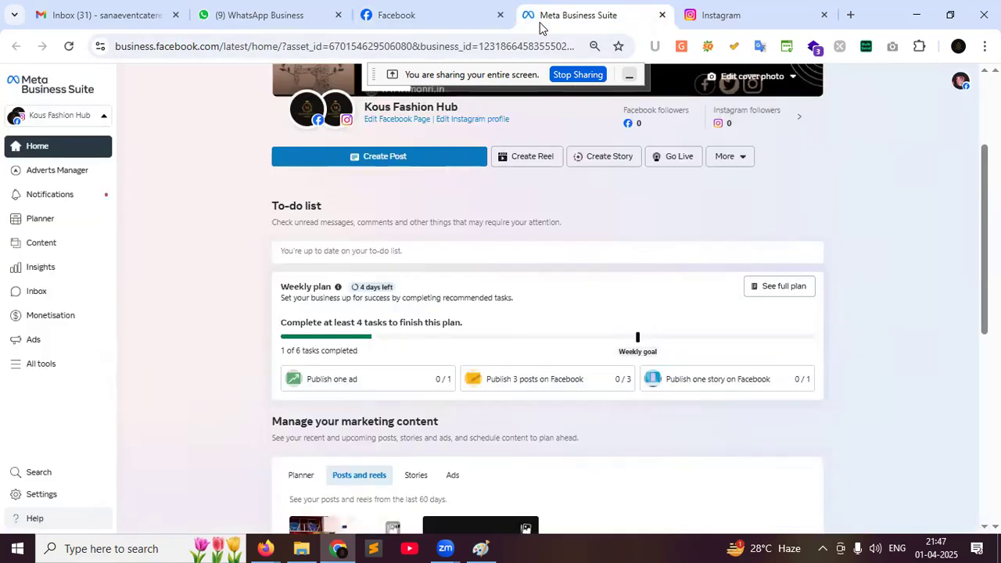
# Open and close the All tools list, then start a new post from Home
pyautogui.click(21, 373)
pyautogui.click(20, 371)
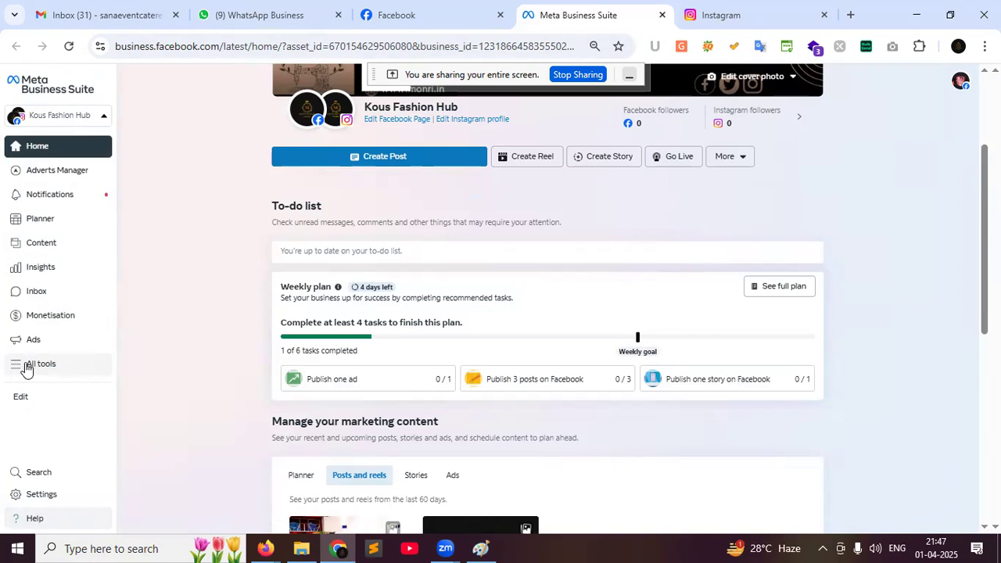
pyautogui.click(26, 368)
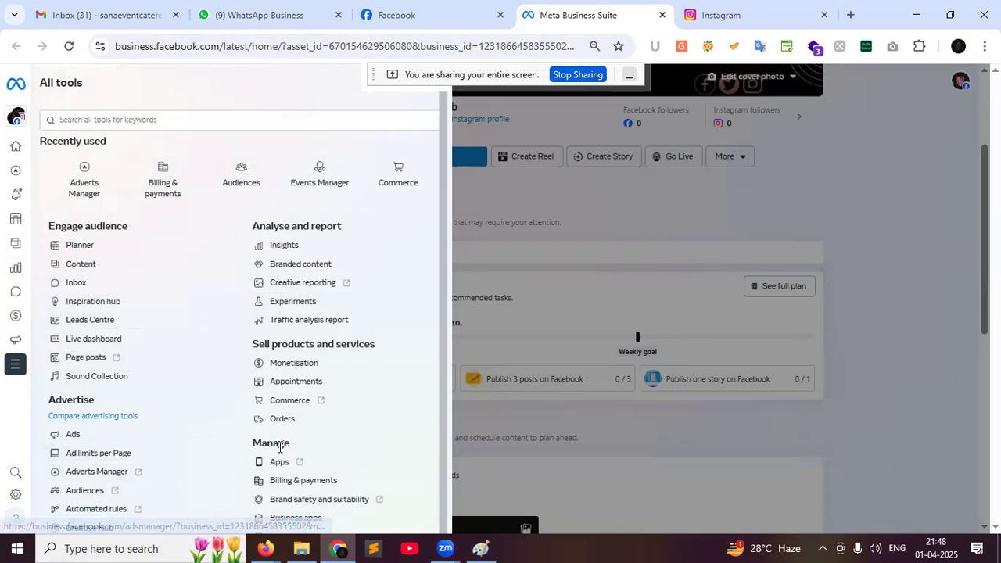
pyautogui.click(602, 221)
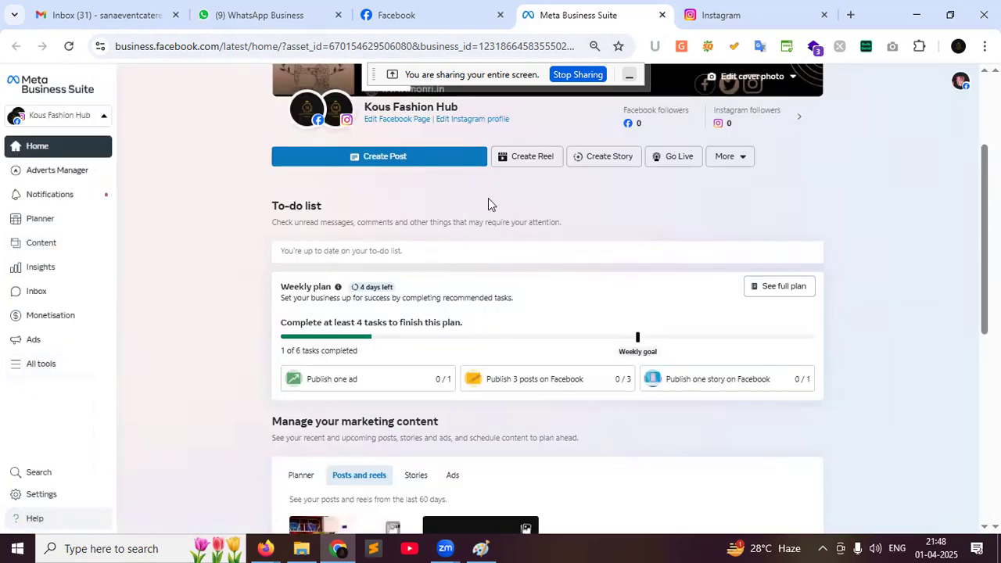
pyautogui.click(362, 160)
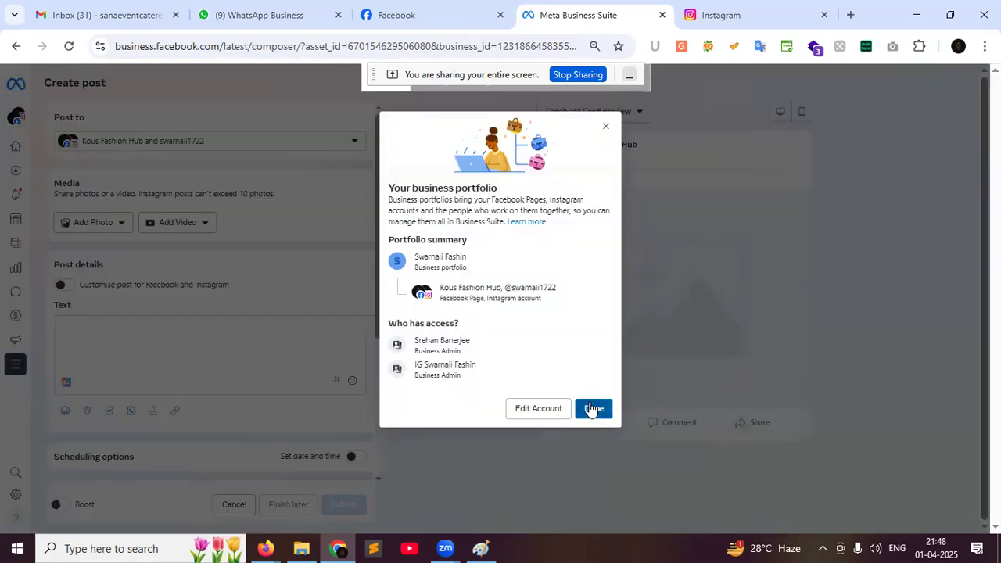
pyautogui.click(592, 409)
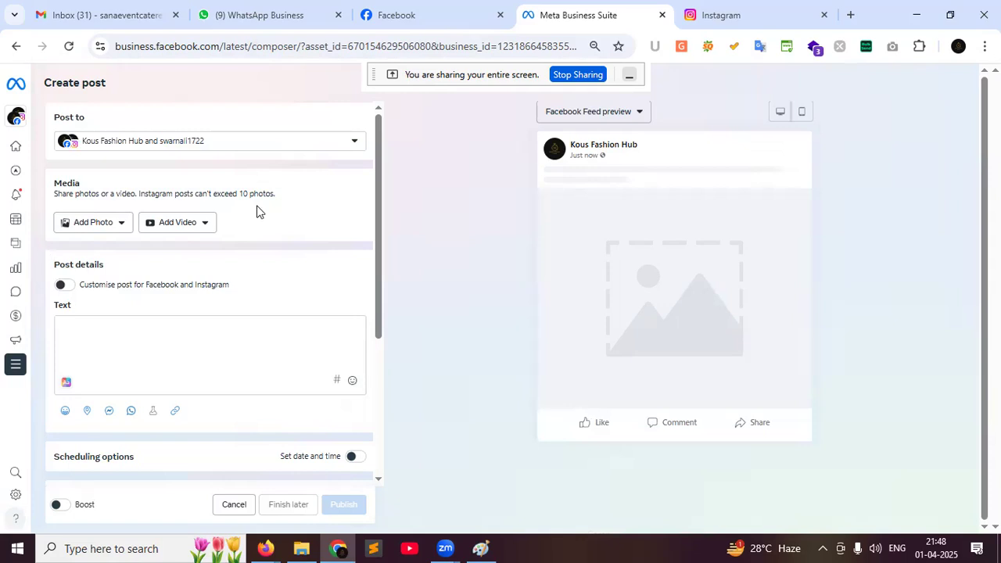
pyautogui.click(282, 150)
pyautogui.click(282, 151)
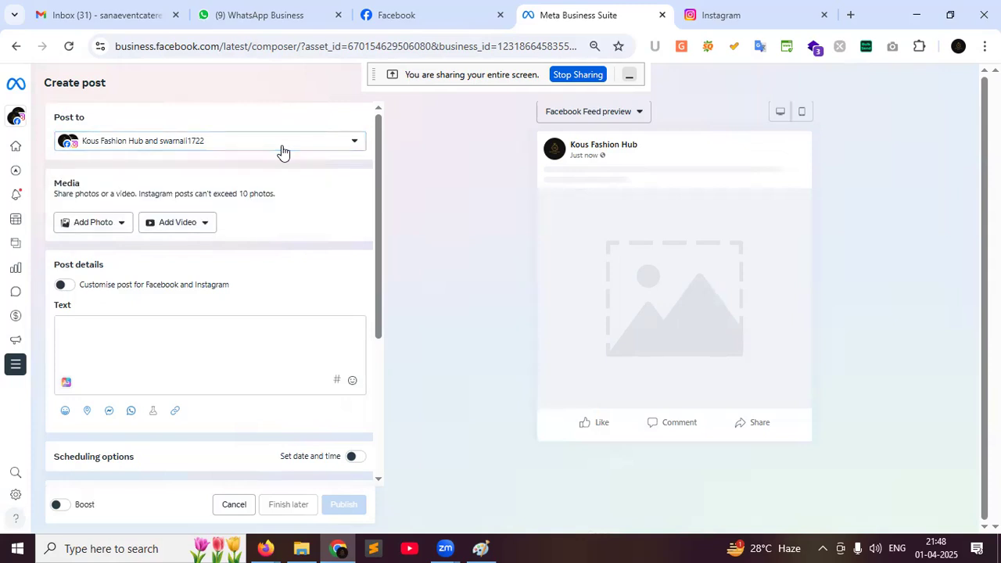
pyautogui.hotkey('ctrl', '+')
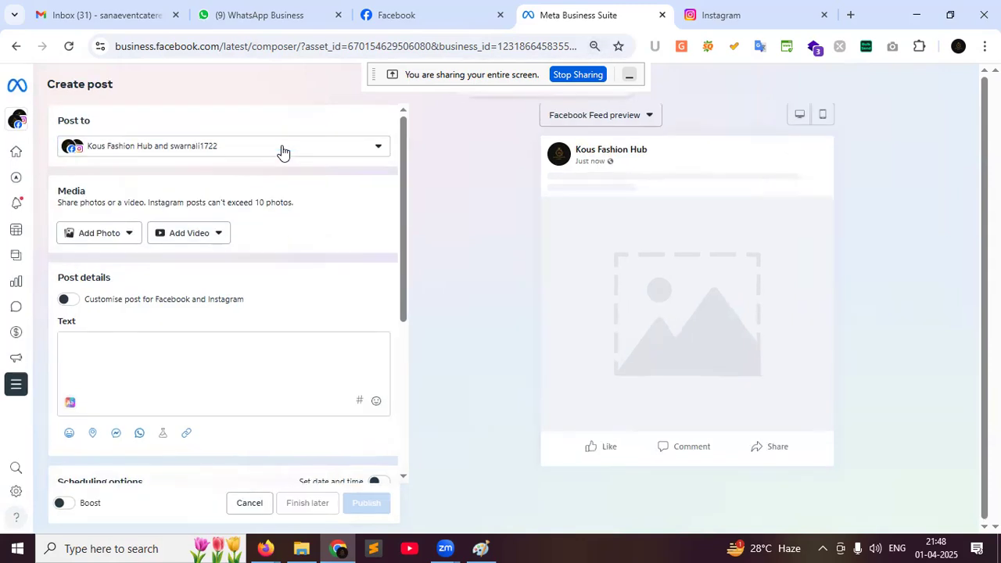
pyautogui.hotkey('ctrl', '+')
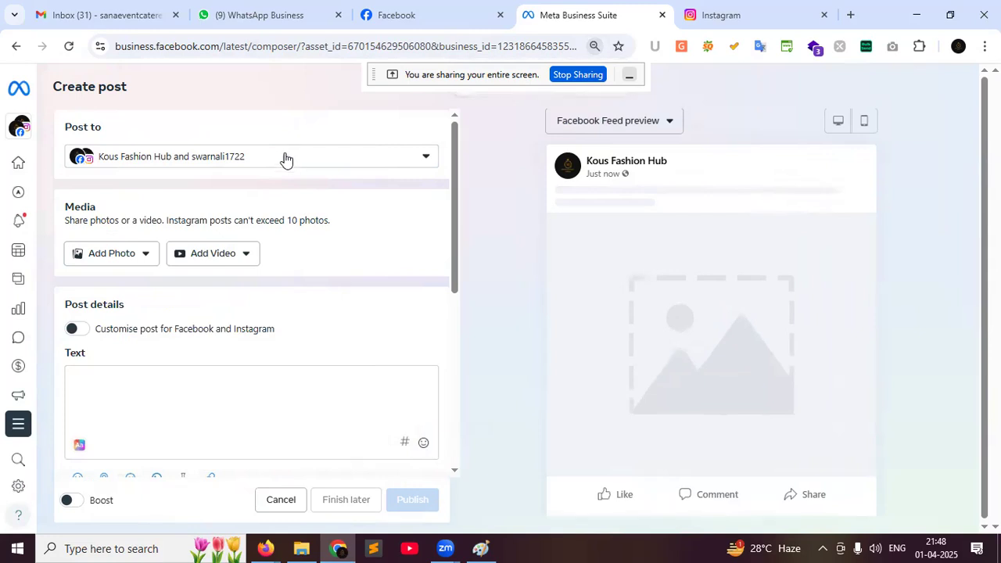
pyautogui.moveTo(103, 128); pyautogui.dragTo(67, 128)
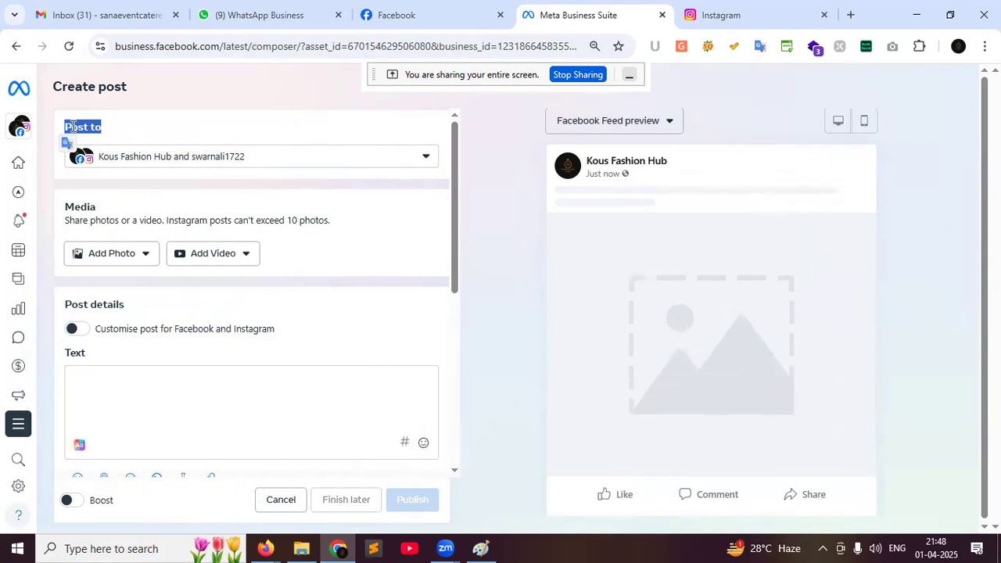
# Set the post destinations to both the Kous Fashion Hub Facebook Page and Instagram account
pyautogui.click(361, 164)
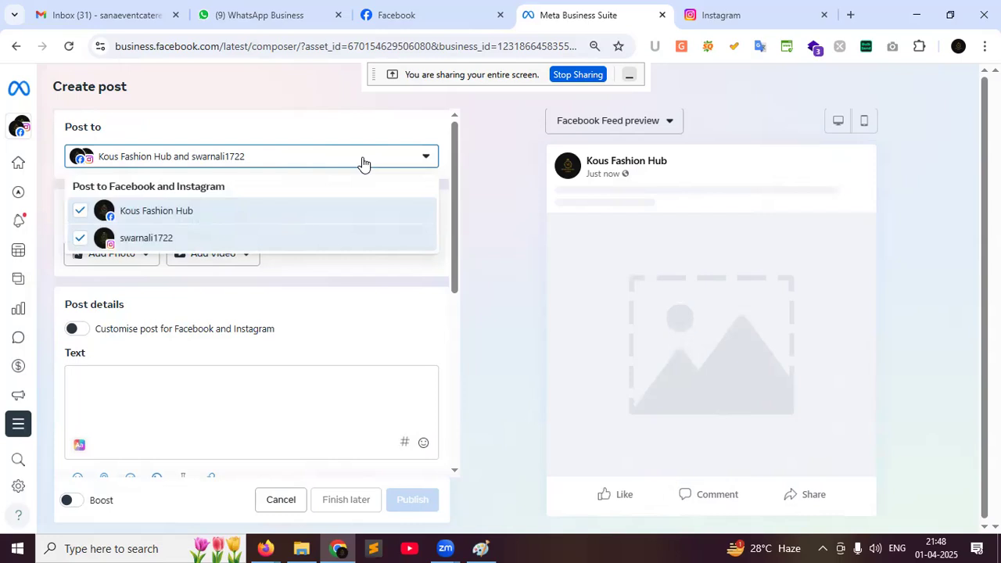
pyautogui.click(80, 237)
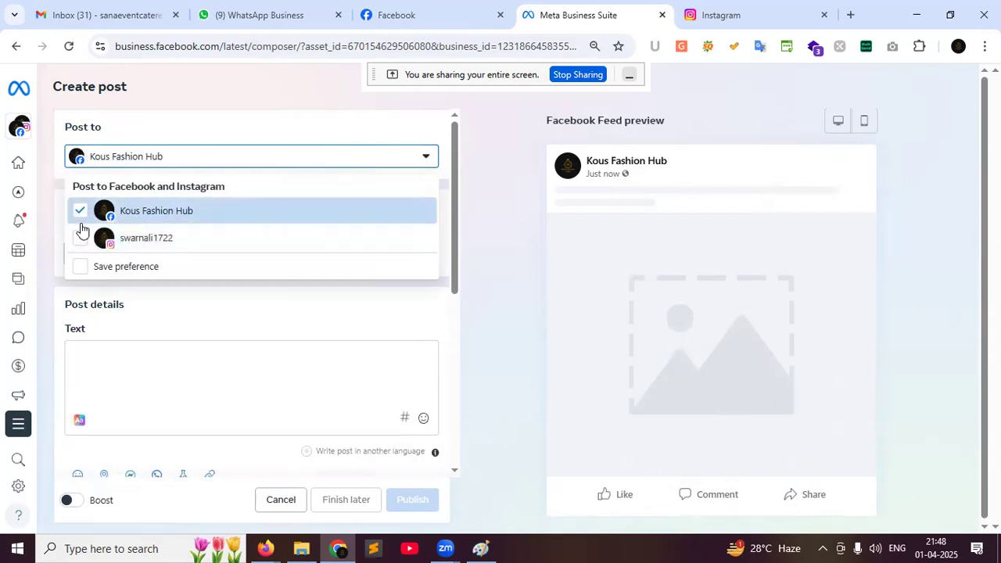
pyautogui.click(81, 219)
pyautogui.click(79, 218)
pyautogui.click(79, 238)
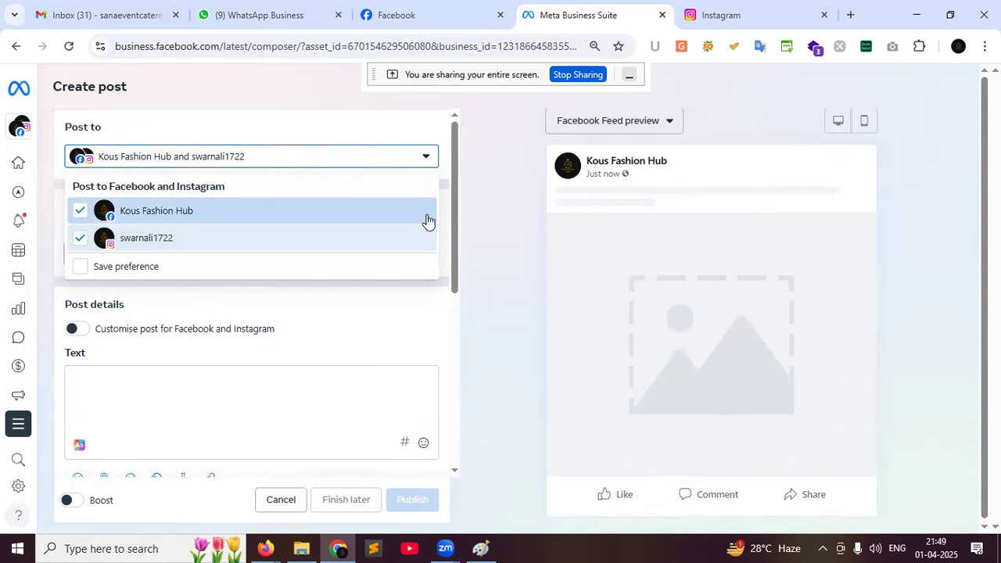
pyautogui.click(721, 8)
pyautogui.scroll(-3, 551, 427)
pyautogui.scroll(2, 552, 427)
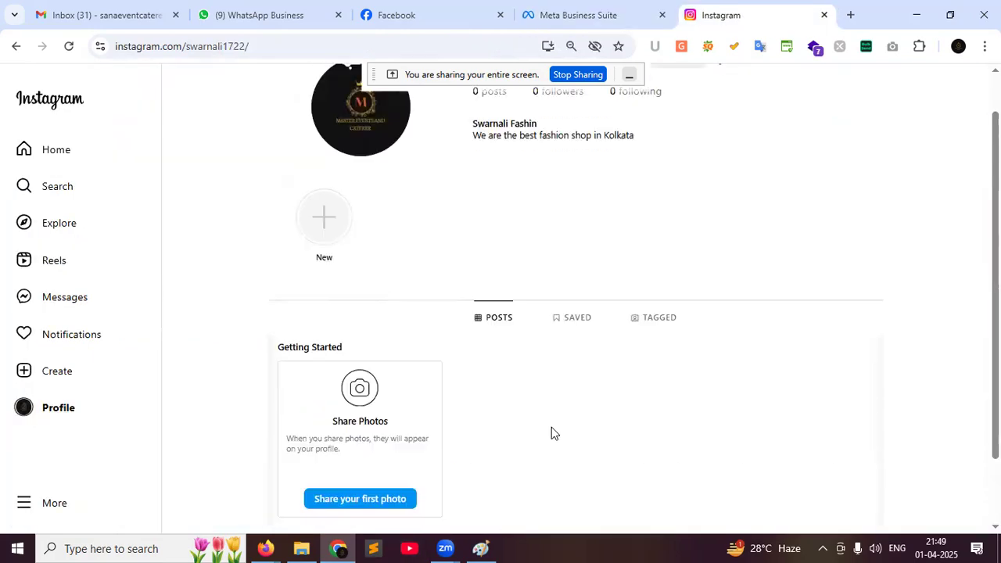
pyautogui.scroll(1, 551, 427)
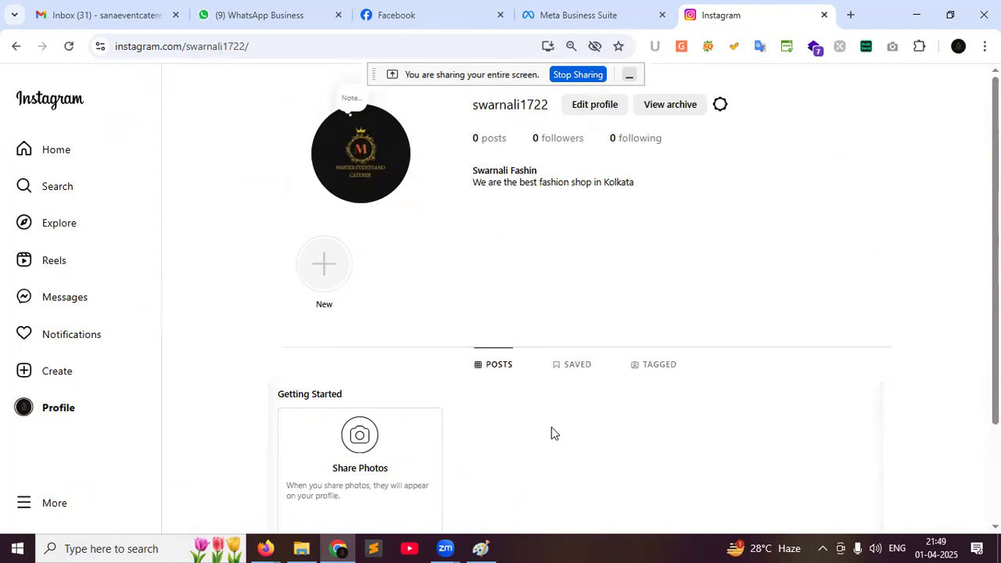
pyautogui.click(594, 6)
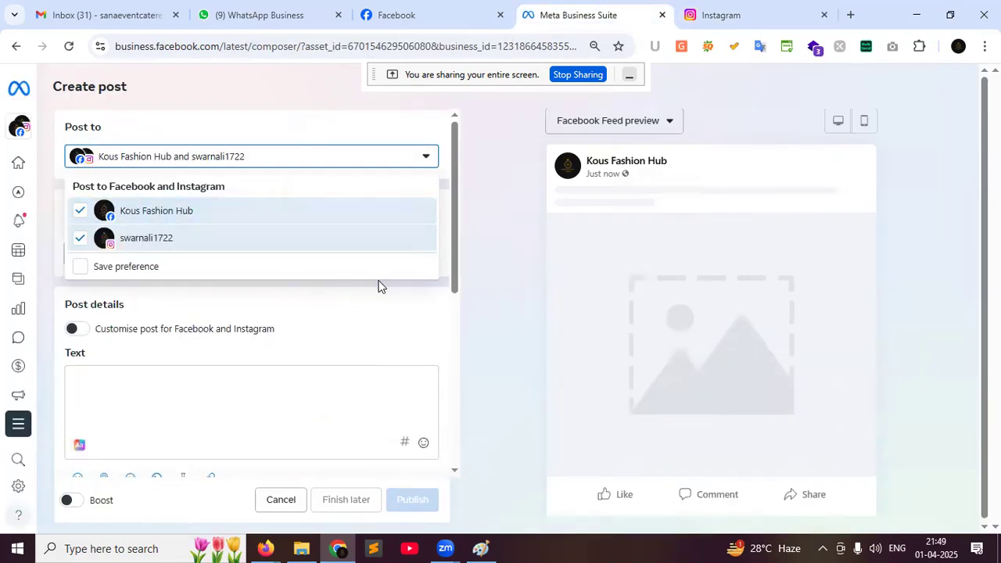
pyautogui.click(171, 160)
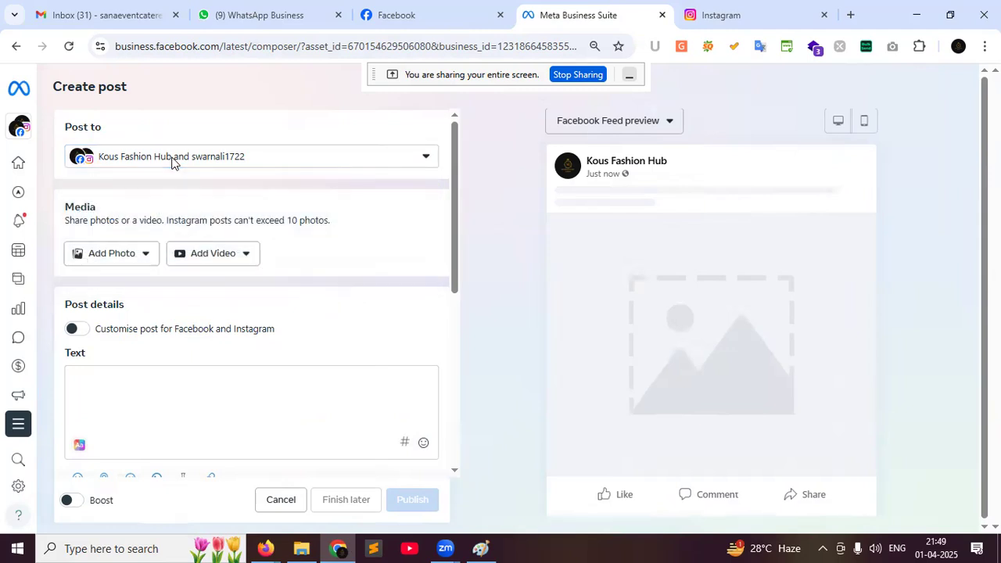
pyautogui.click(94, 159)
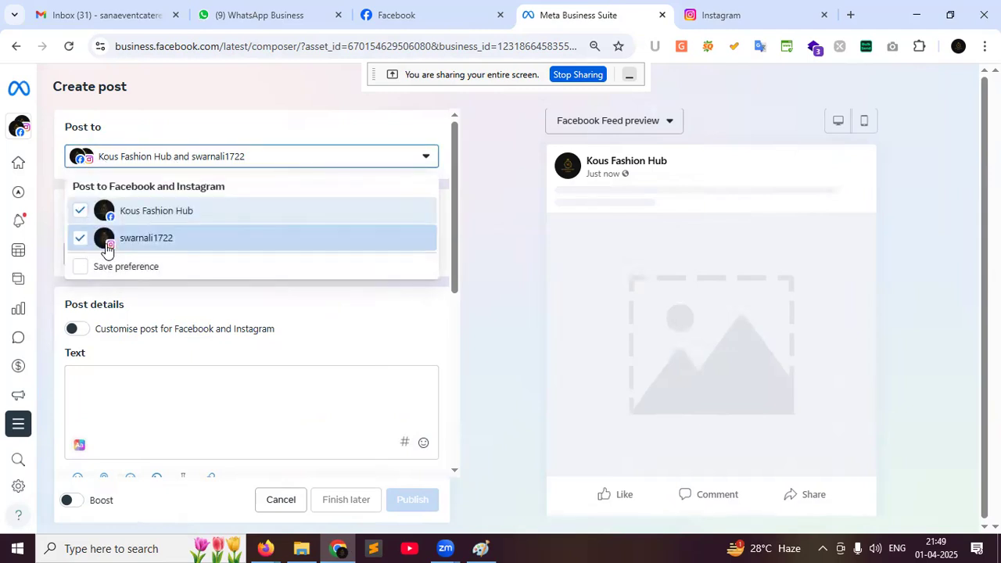
pyautogui.click(495, 226)
# Upload Wedding Collection For Women.jpeg from the 18dec22 folder as the post photo
pyautogui.click(154, 255)
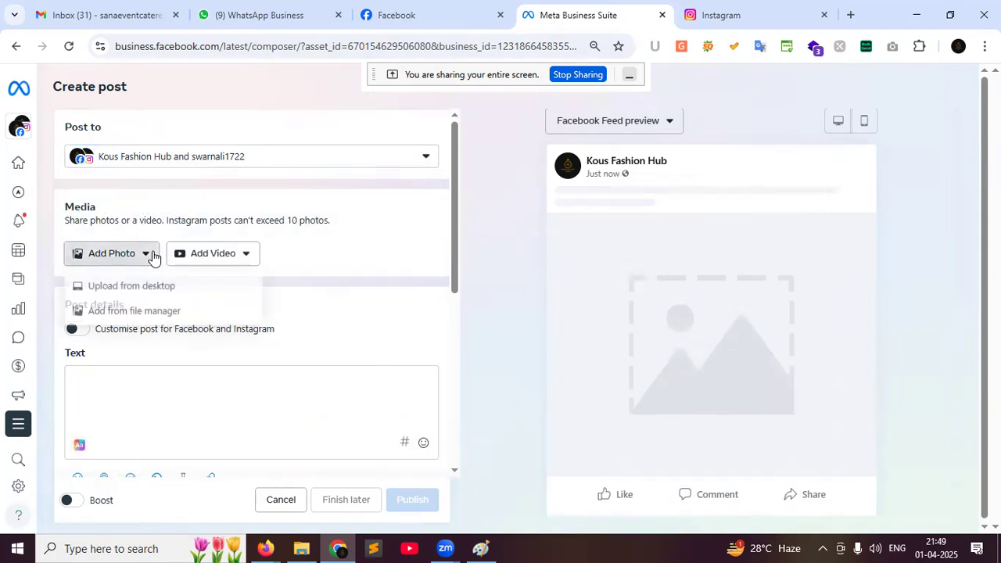
pyautogui.click(133, 287)
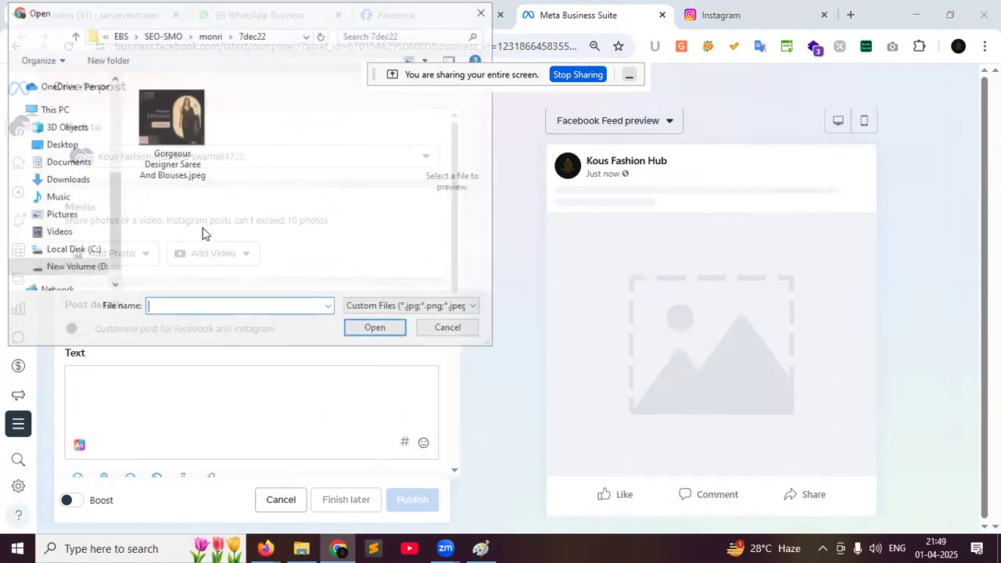
pyautogui.click(210, 36)
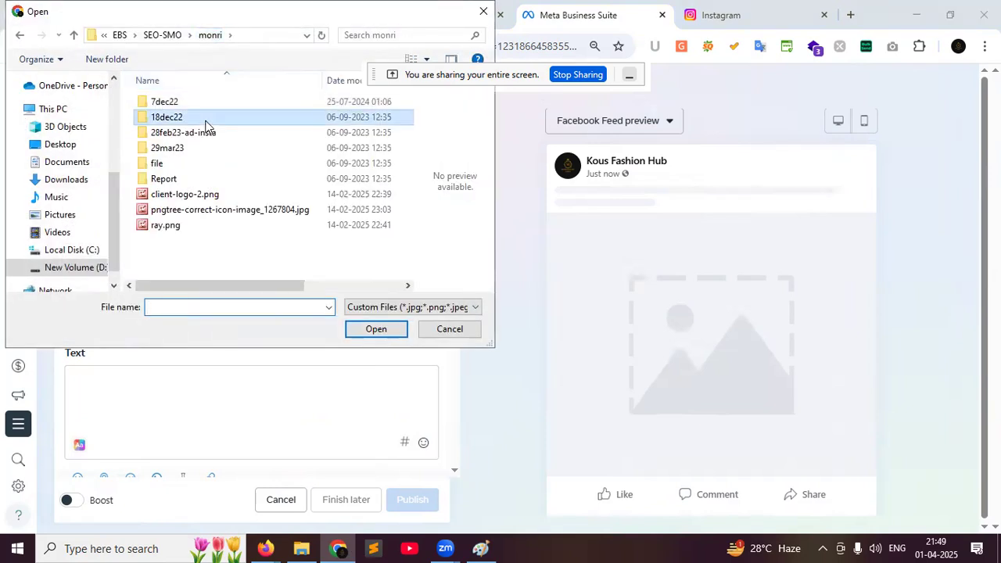
pyautogui.doubleClick(202, 116)
pyautogui.click(199, 114)
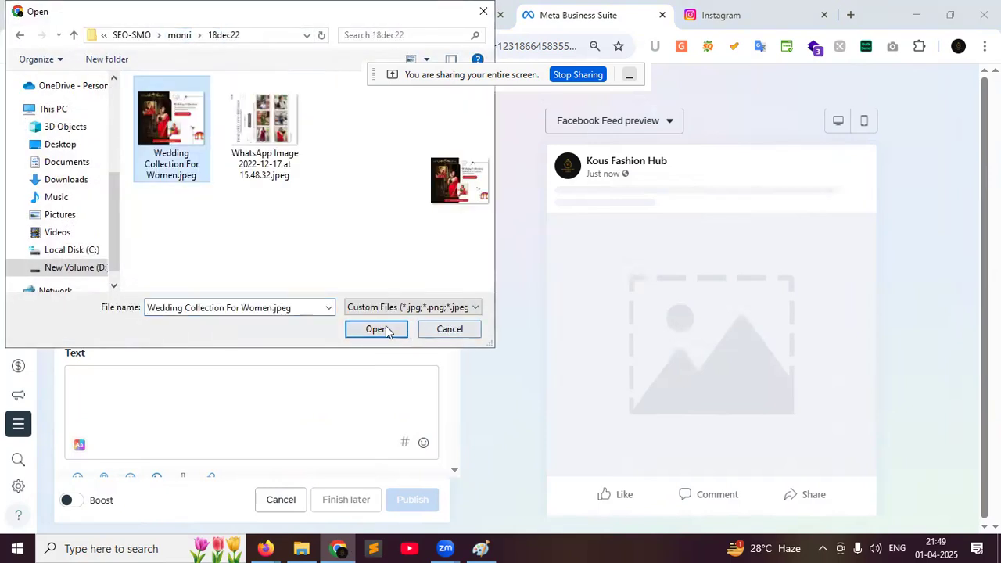
pyautogui.click(384, 328)
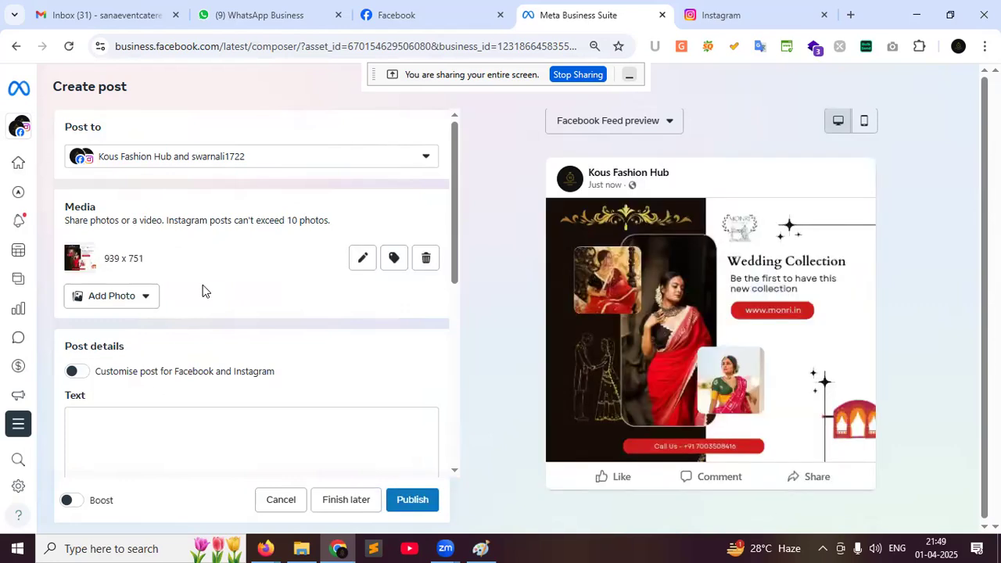
pyautogui.scroll(-2, 203, 286)
pyautogui.click(135, 275)
# Type the caption 'Best ladies fashion shop in Kolkata.' followed by a new line
pyautogui.write('B')
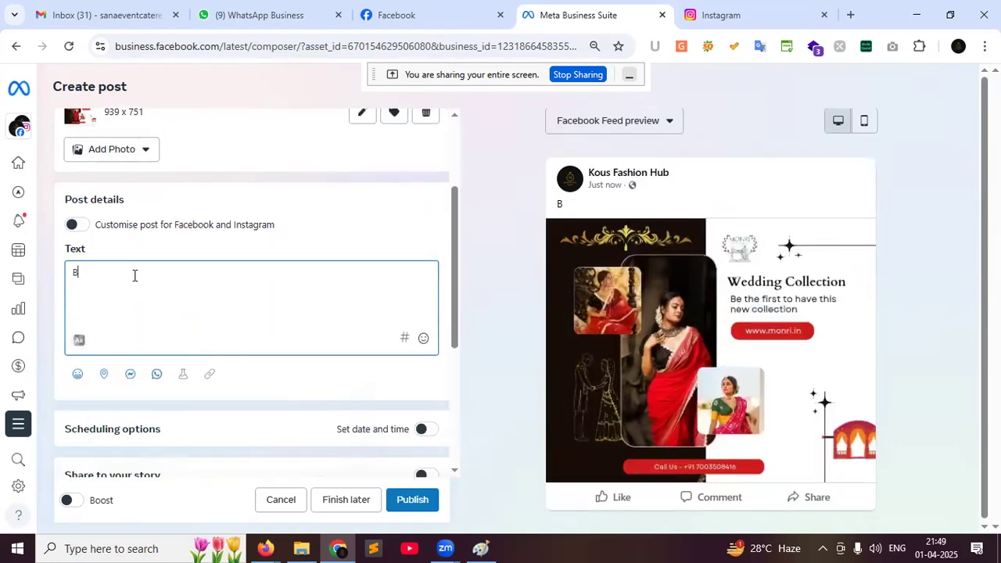
pyautogui.write('est ladies fashion sh')
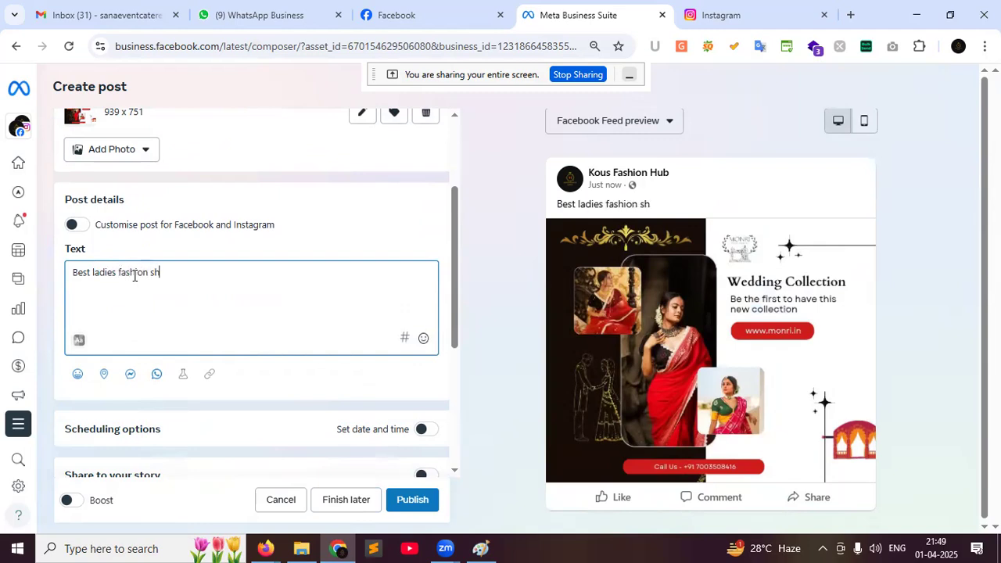
pyautogui.write('op in Kolkata.')
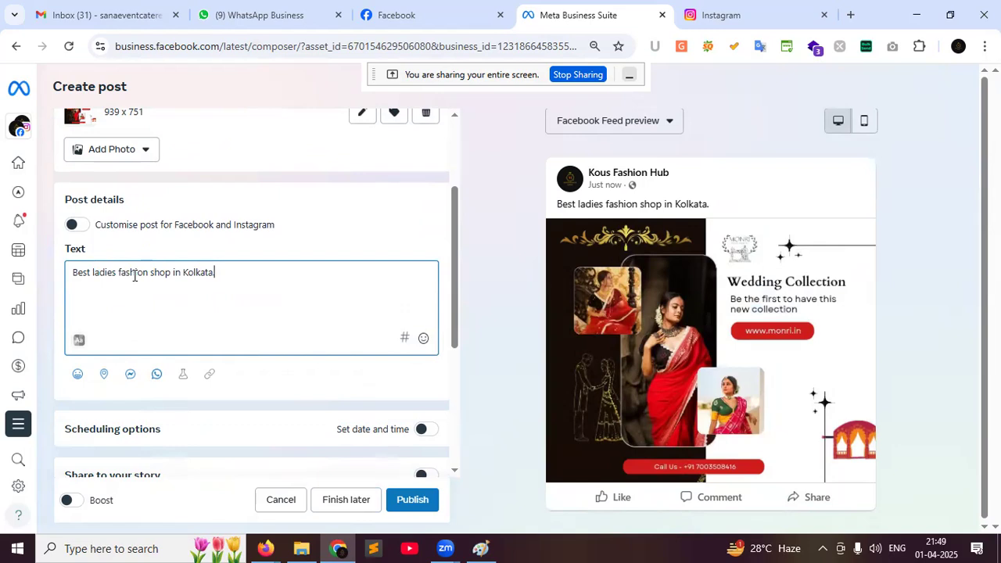
pyautogui.press('Return')
pyautogui.press('Return')
# Add hashtags #kousfashionhub #fashion #womenswear #ladiesfashion #ladieswear from the suggestion list
pyautogui.write('#')
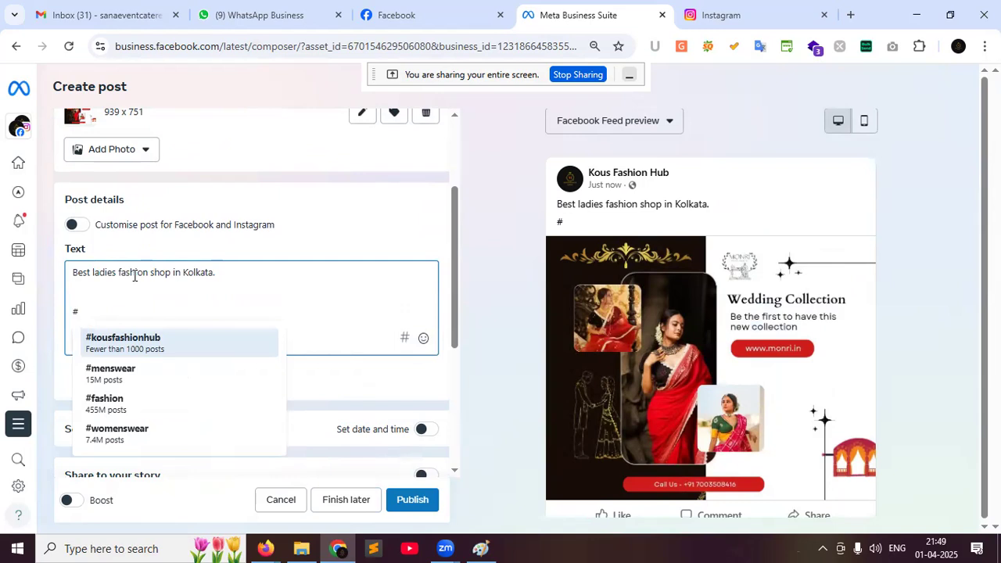
pyautogui.click(157, 347)
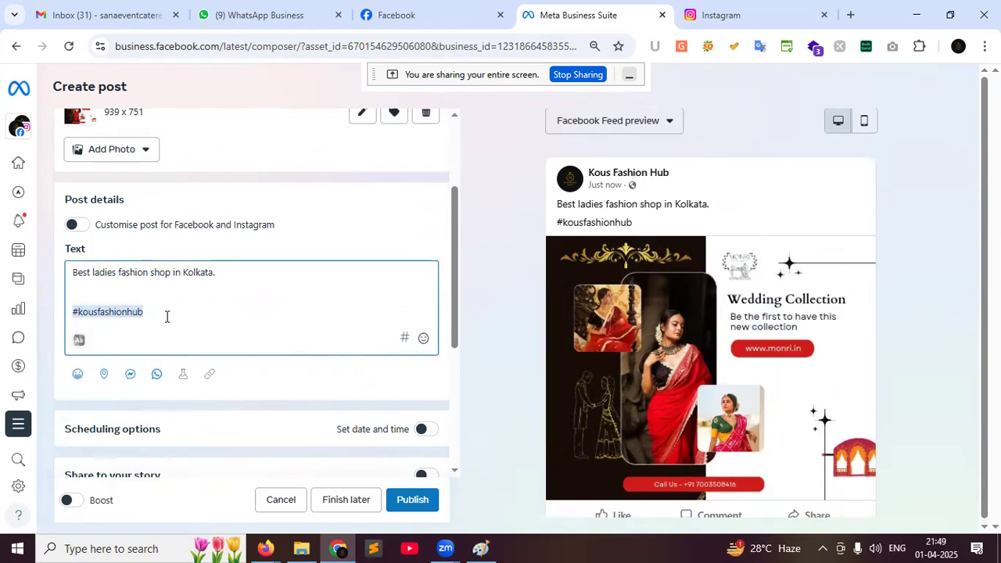
pyautogui.write('#')
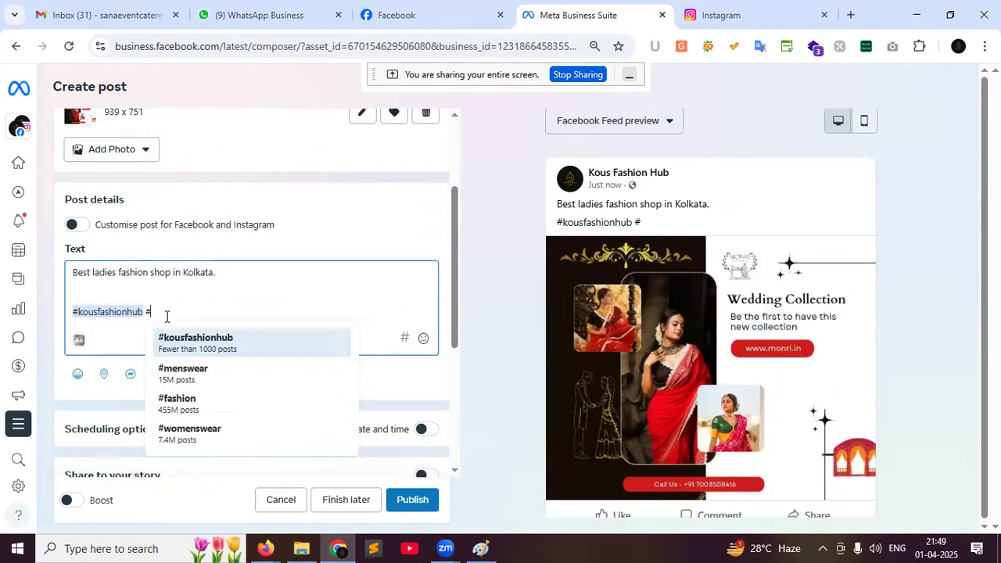
pyautogui.click(200, 401)
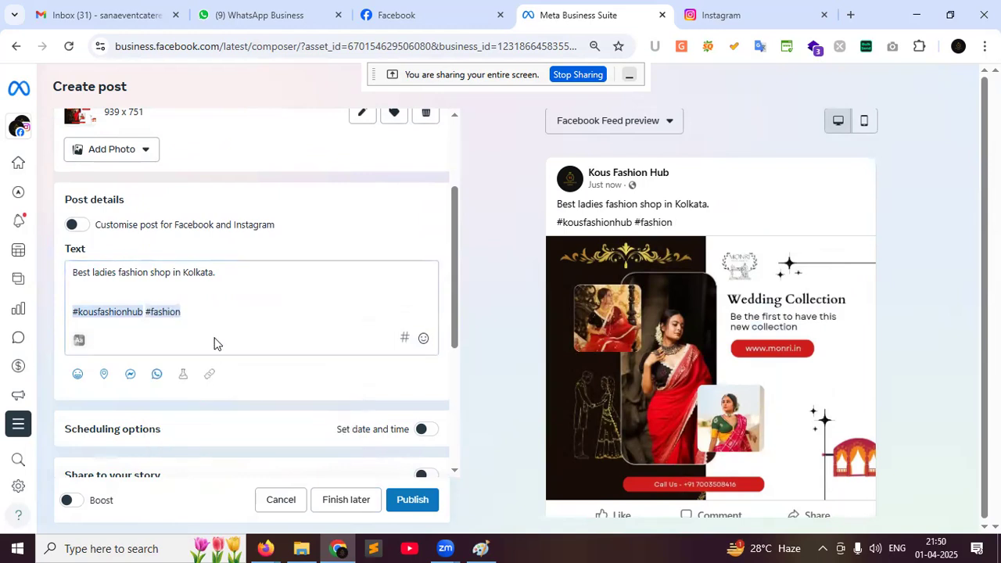
pyautogui.write('#')
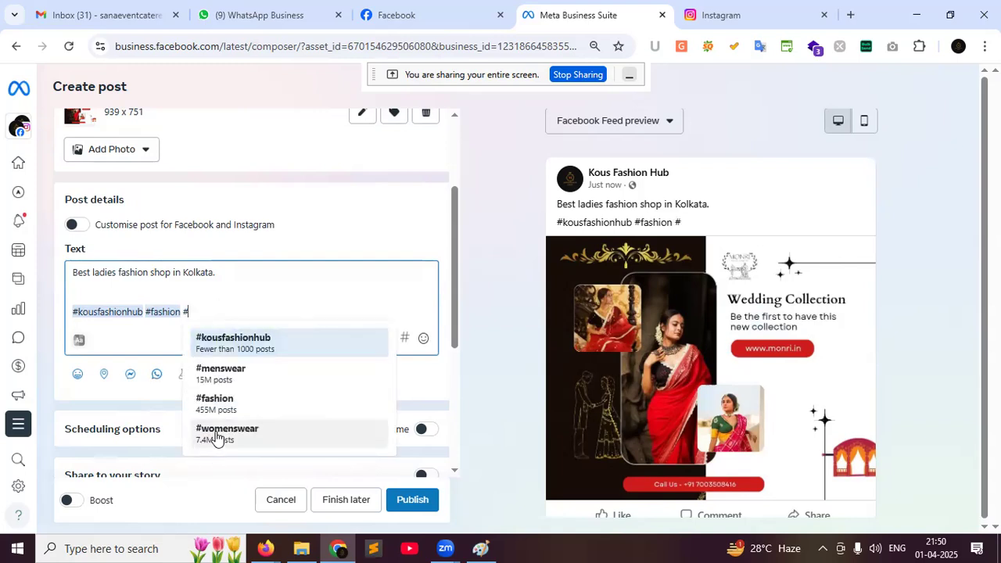
pyautogui.click(218, 440)
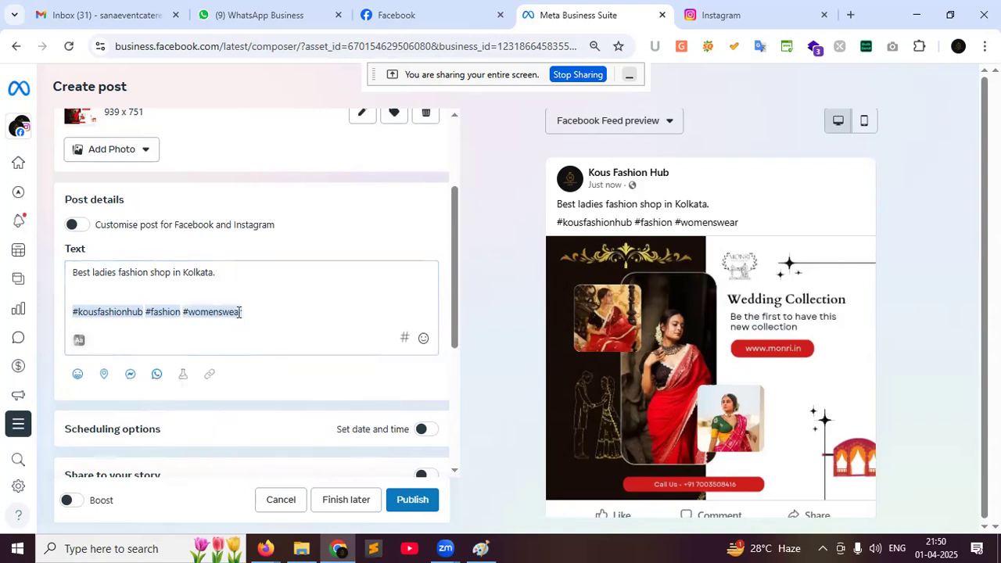
pyautogui.click(246, 309)
pyautogui.write('#')
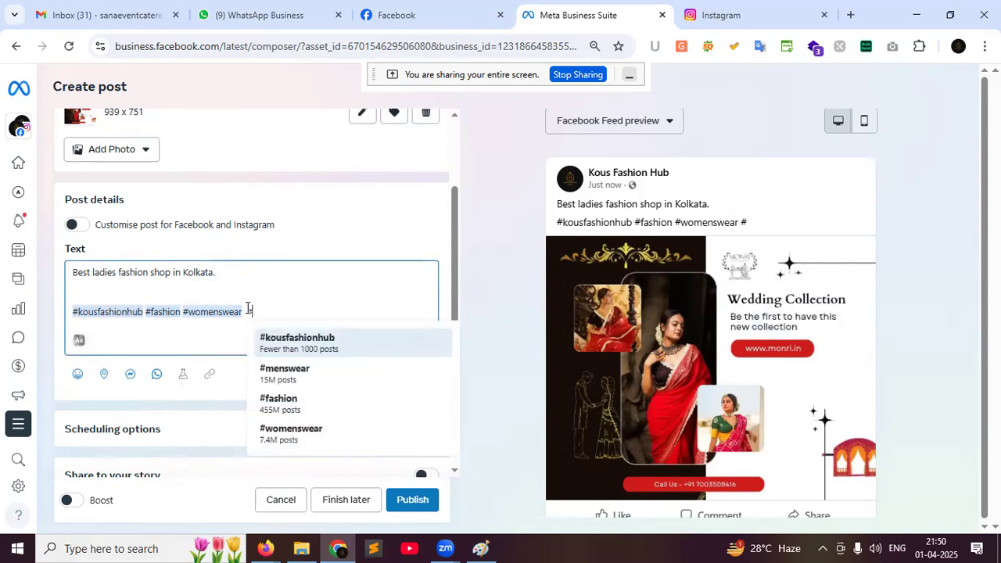
pyautogui.write('ladiesf')
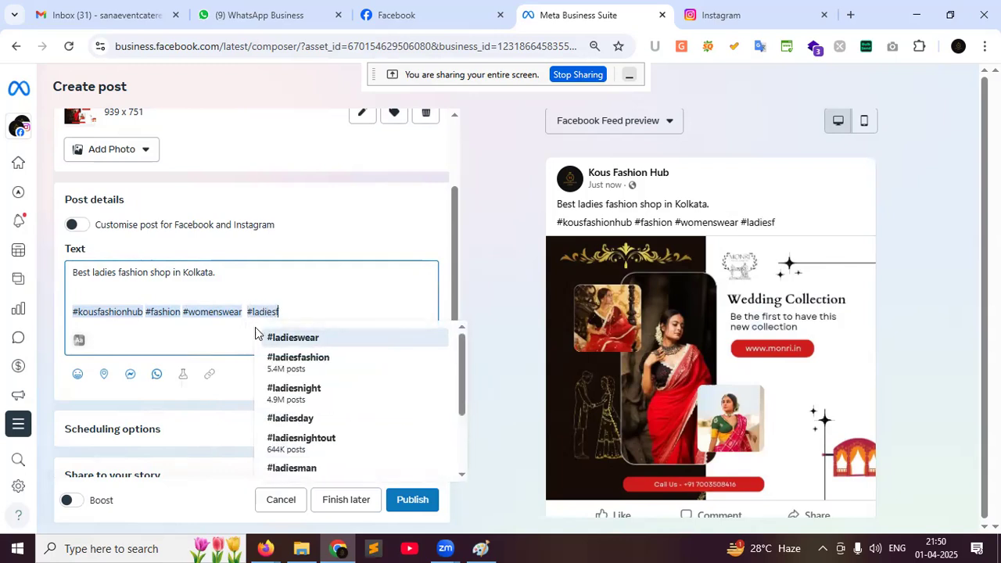
pyautogui.click(284, 337)
pyautogui.click(311, 313)
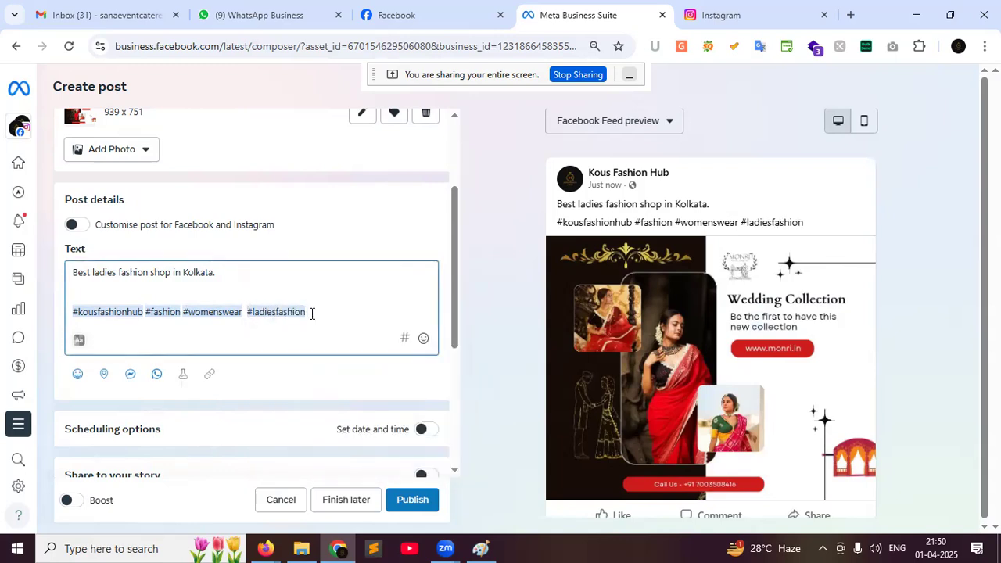
pyautogui.write('#ladies')
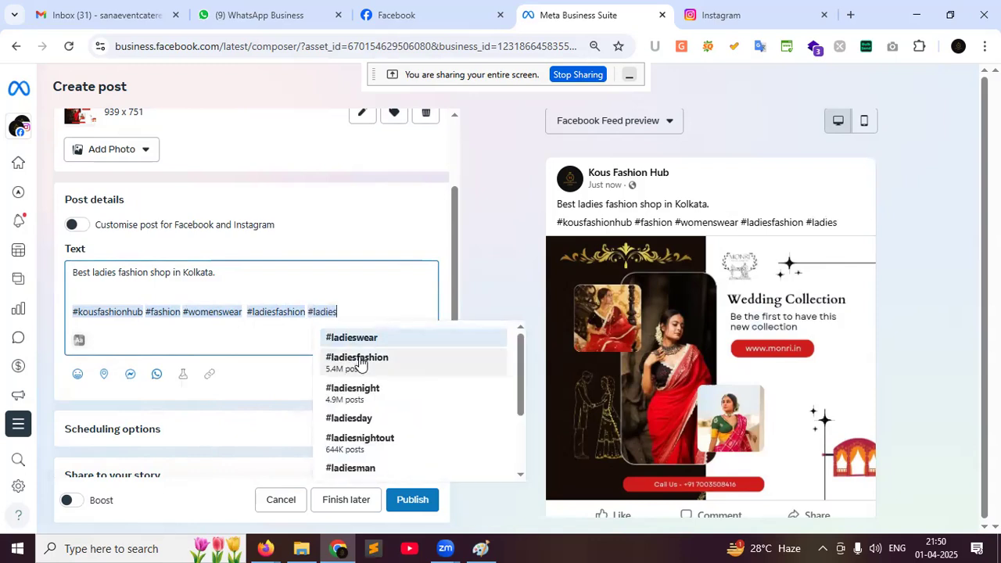
pyautogui.click(359, 338)
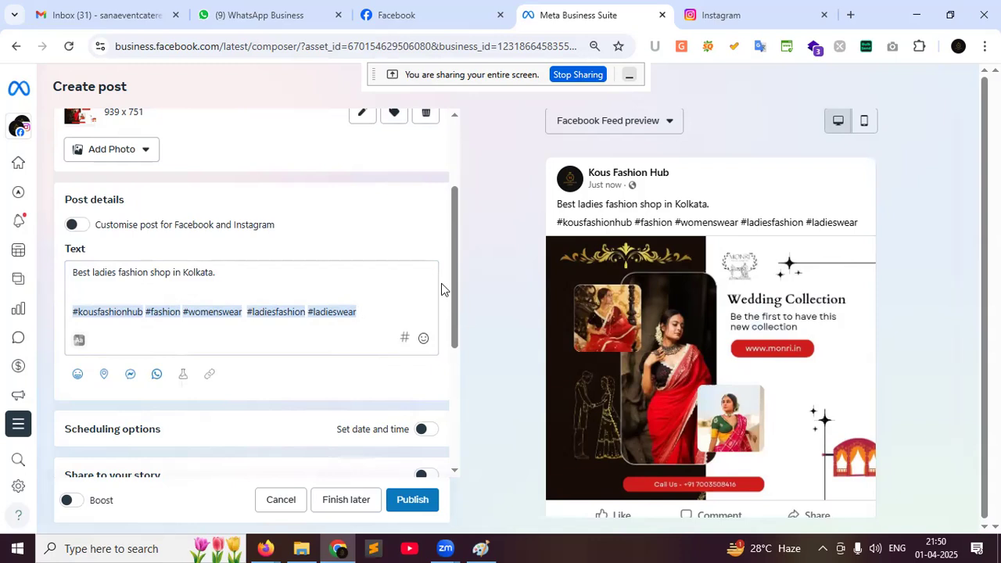
pyautogui.scroll(-1, 441, 289)
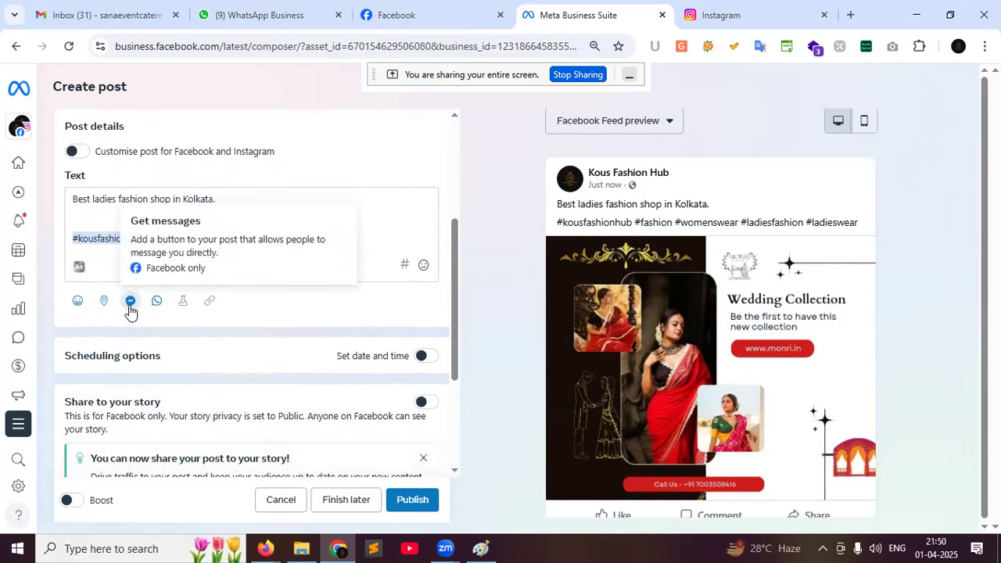
pyautogui.click(207, 314)
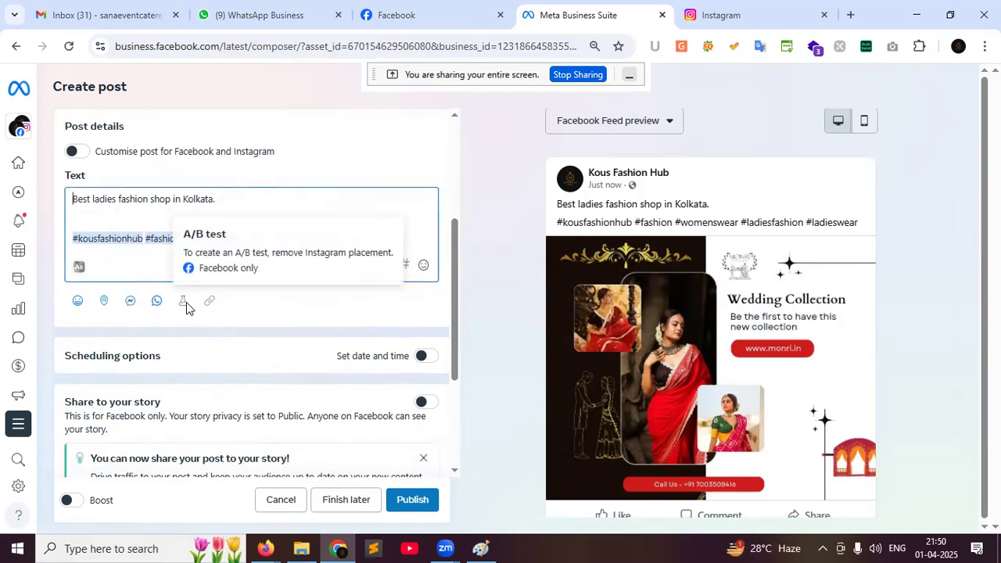
pyautogui.click(458, 12)
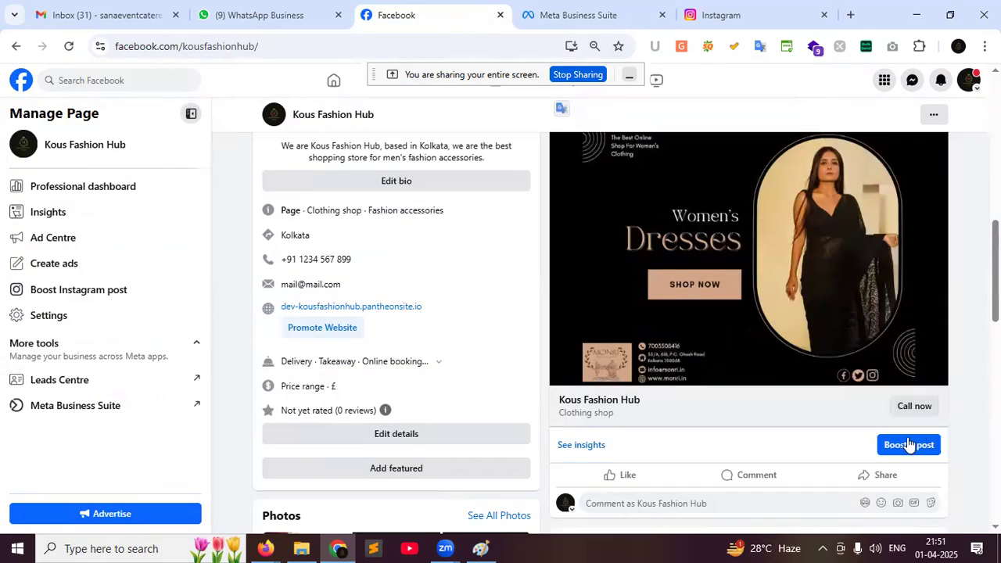
pyautogui.click(552, 16)
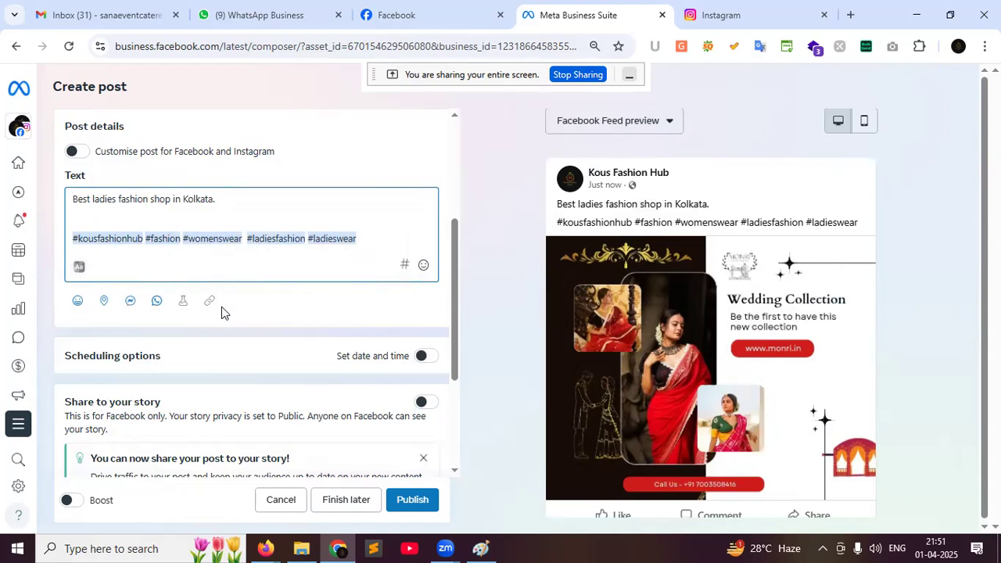
pyautogui.scroll(2, 294, 391)
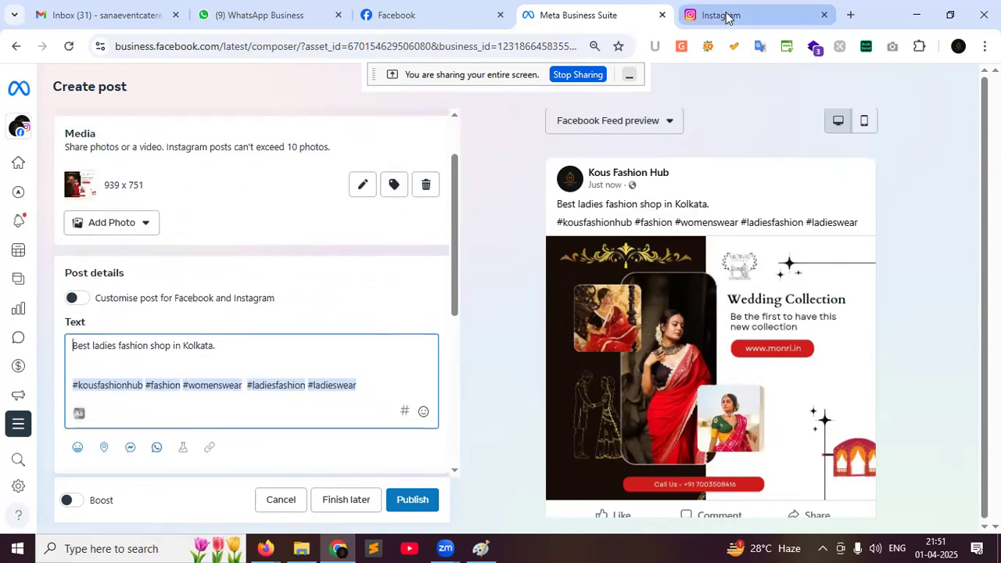
pyautogui.click(726, 17)
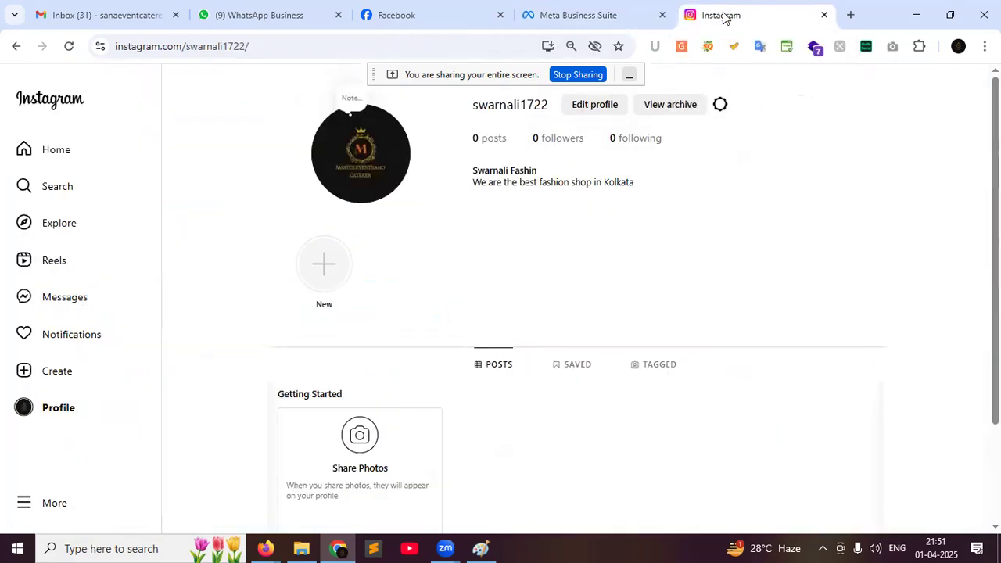
pyautogui.click(593, 7)
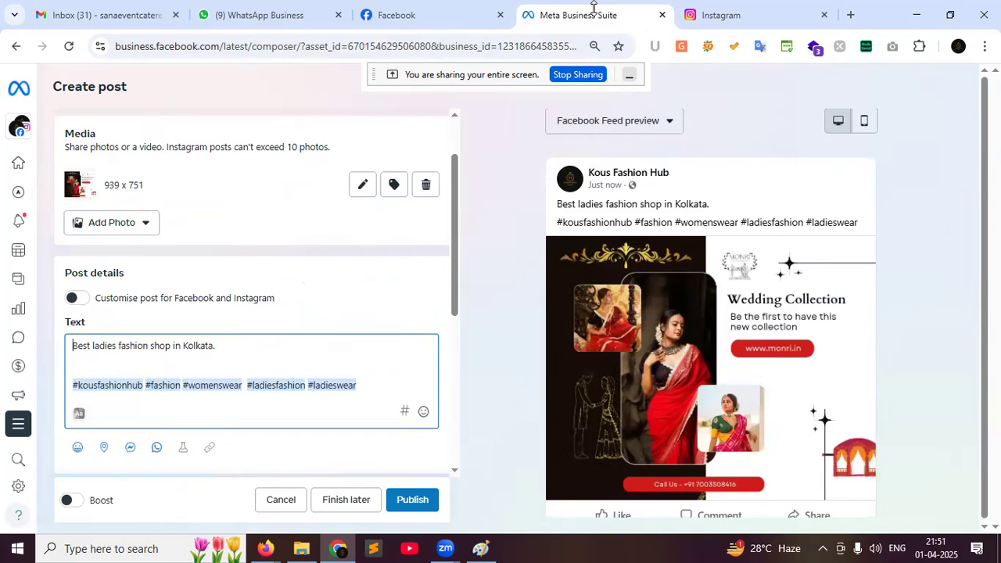
pyautogui.scroll(-1, 331, 400)
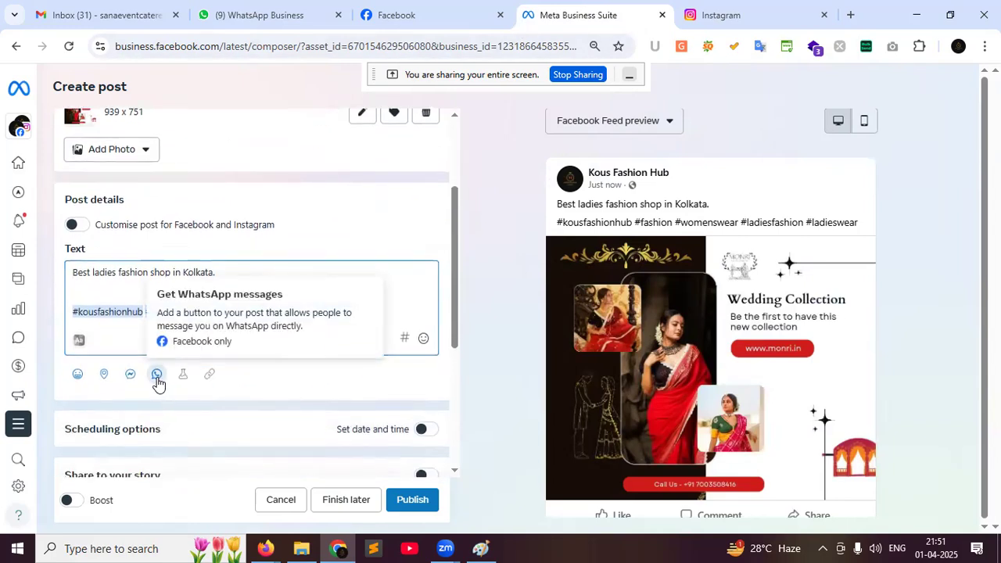
# Skip the WhatsApp button setup and add a Messenger Send message button instead
pyautogui.click(157, 376)
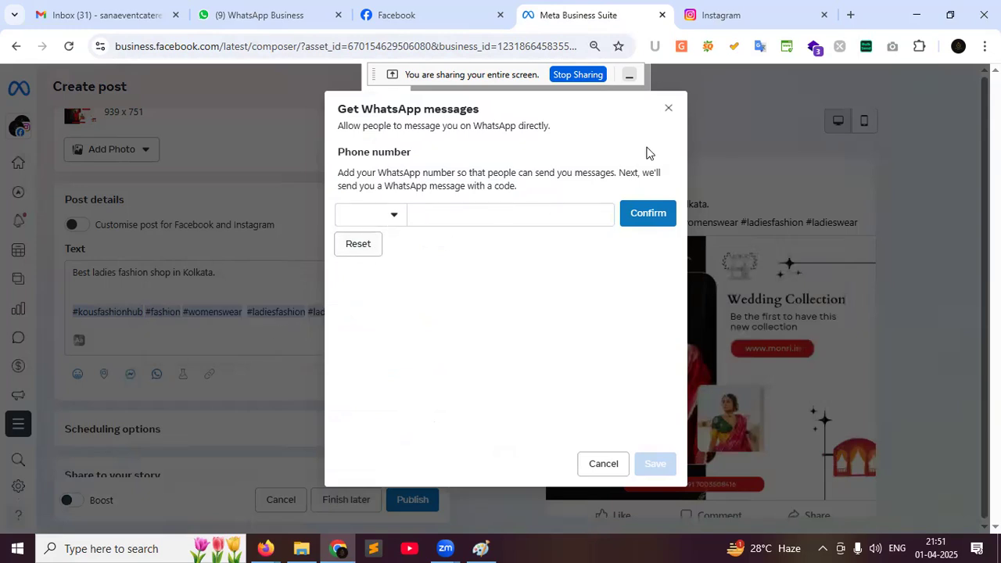
pyautogui.click(605, 467)
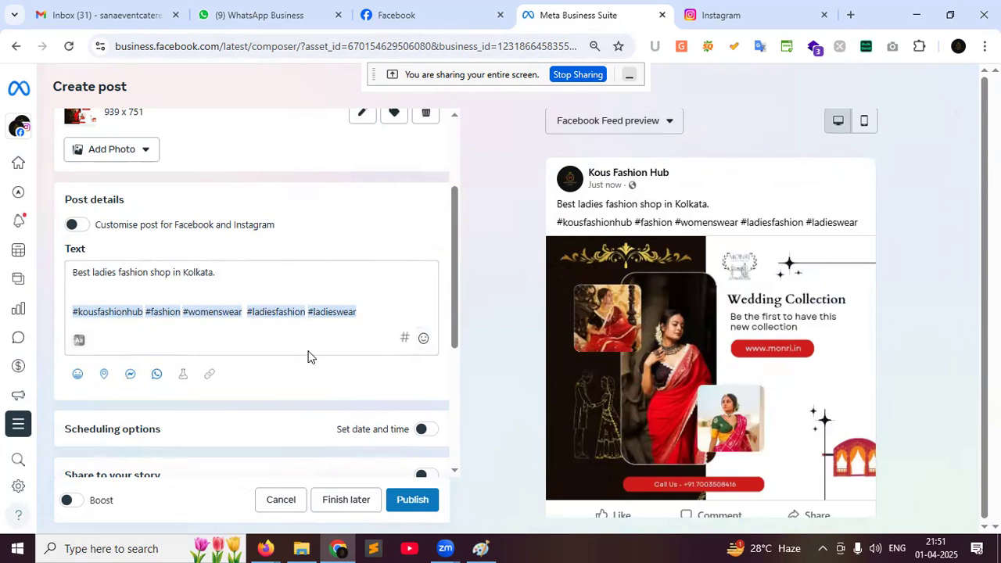
pyautogui.click(130, 374)
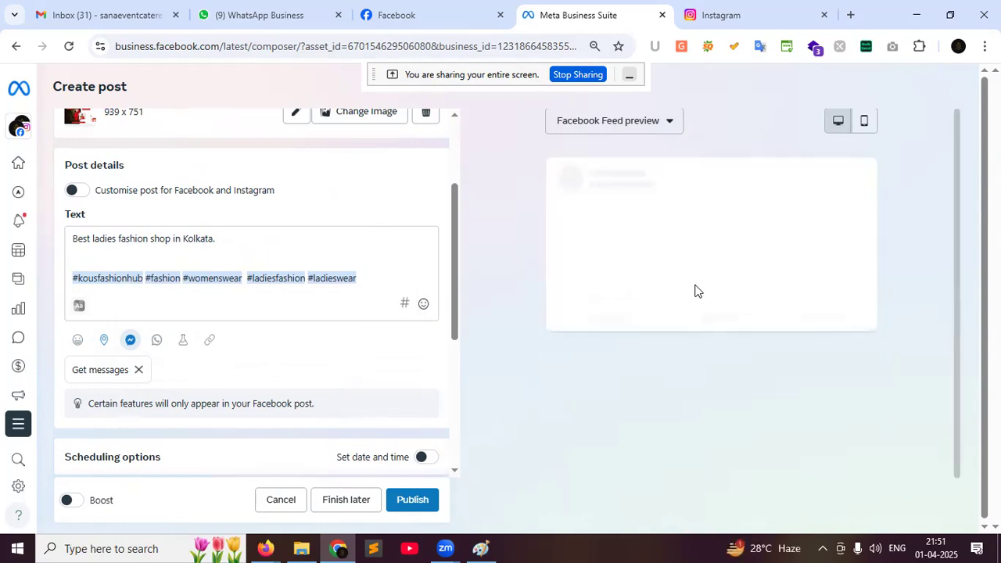
# Expand the preview caption to review the hashtags in the post draft
pyautogui.scroll(-2, 758, 301)
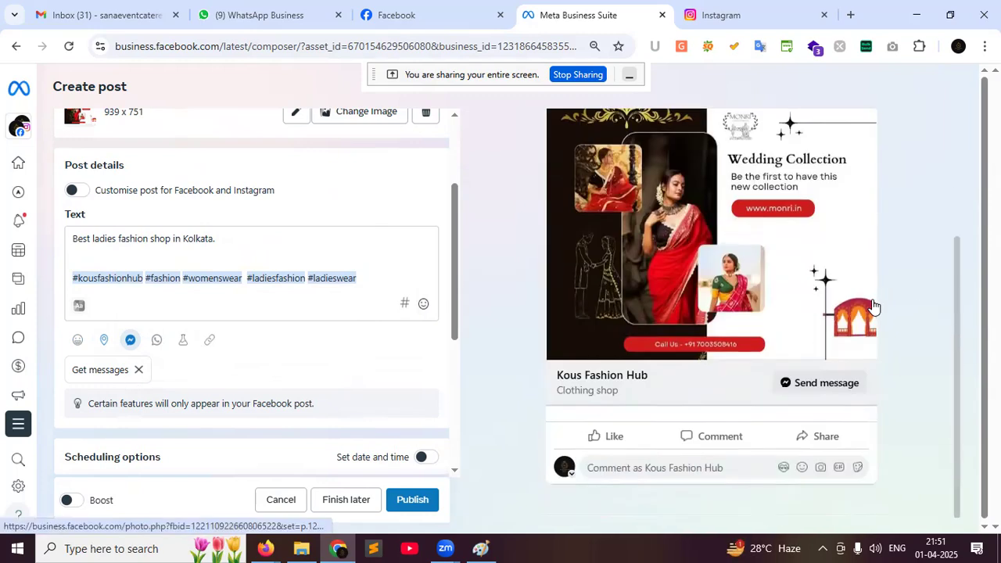
pyautogui.scroll(3, 729, 357)
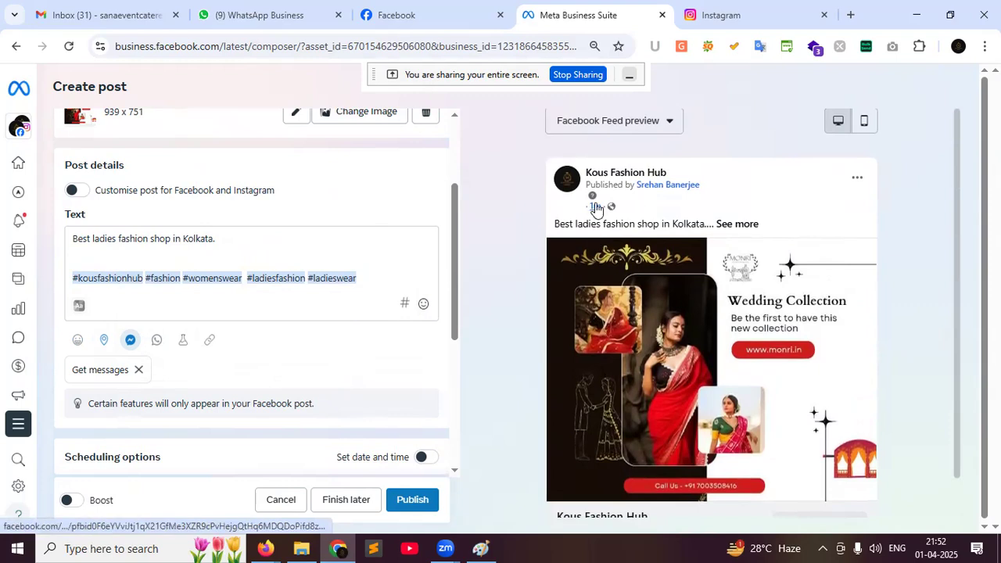
pyautogui.click(748, 223)
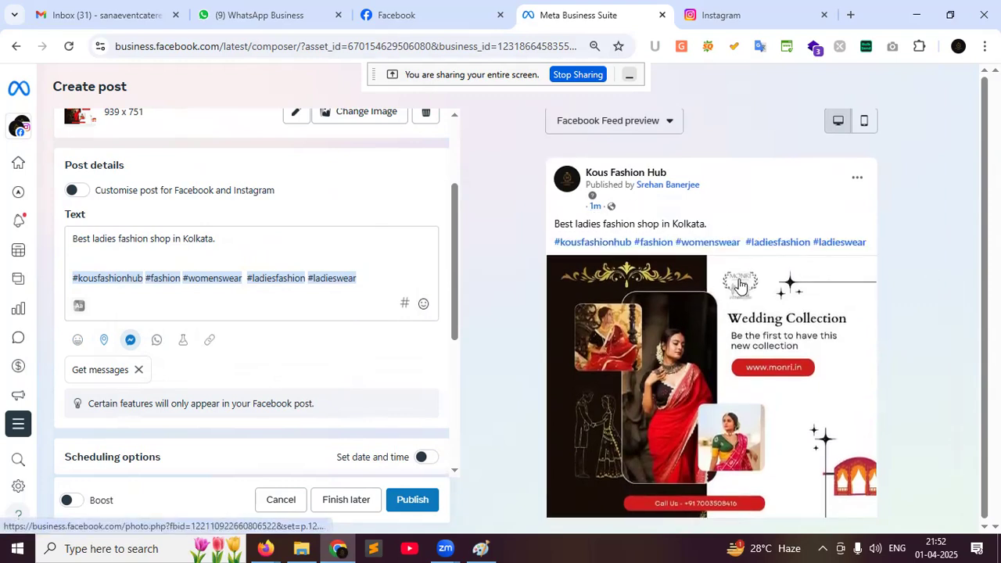
pyautogui.scroll(-3, 739, 283)
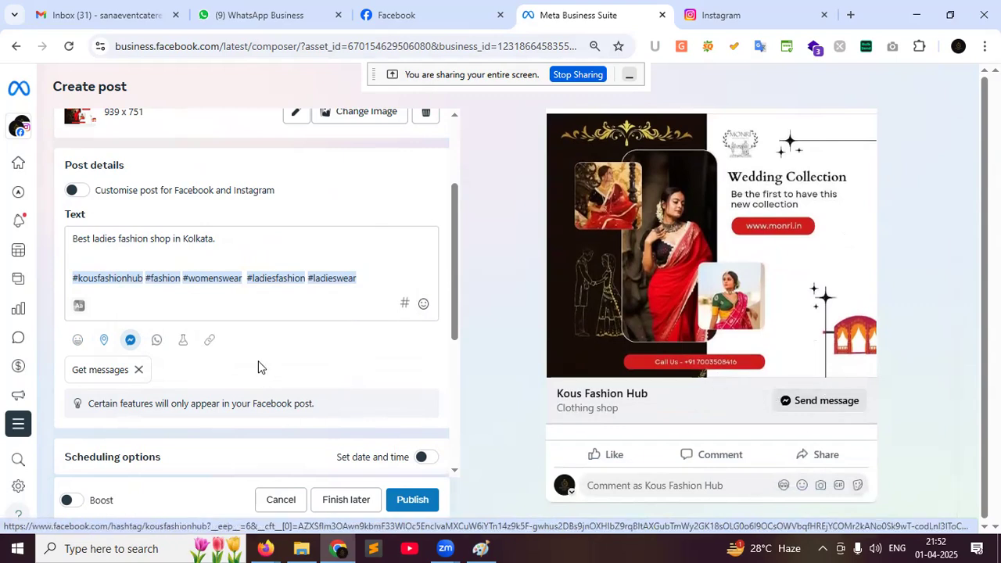
pyautogui.scroll(-2, 371, 326)
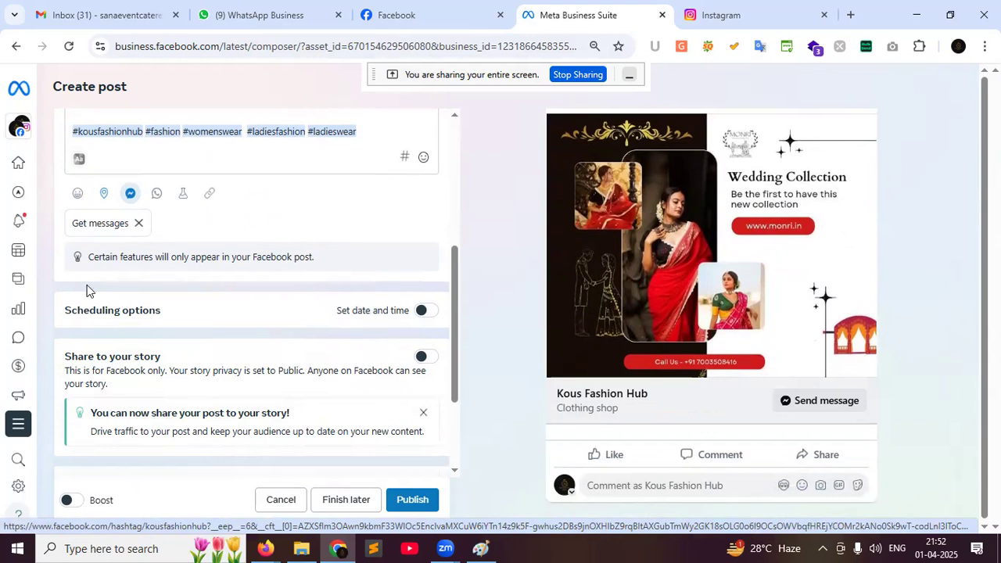
# Enable Set date and time and schedule the Facebook post for 3 April 2025 at 10:13
pyautogui.click(423, 311)
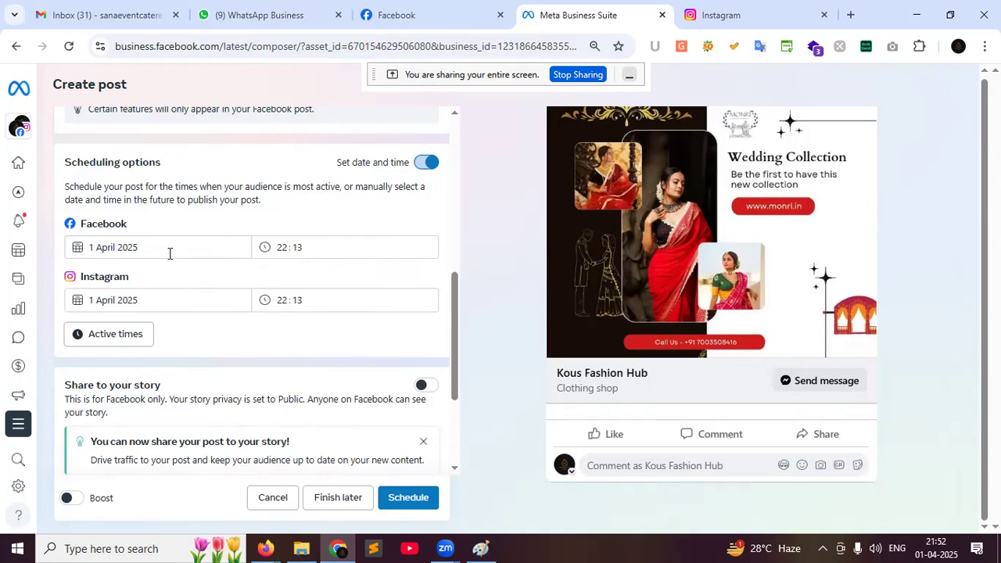
pyautogui.click(168, 253)
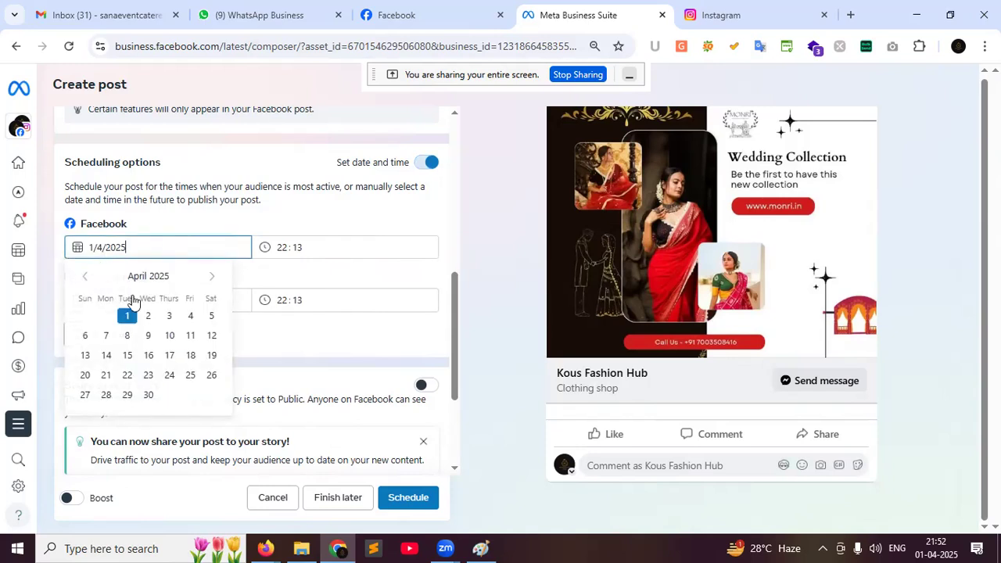
pyautogui.click(170, 317)
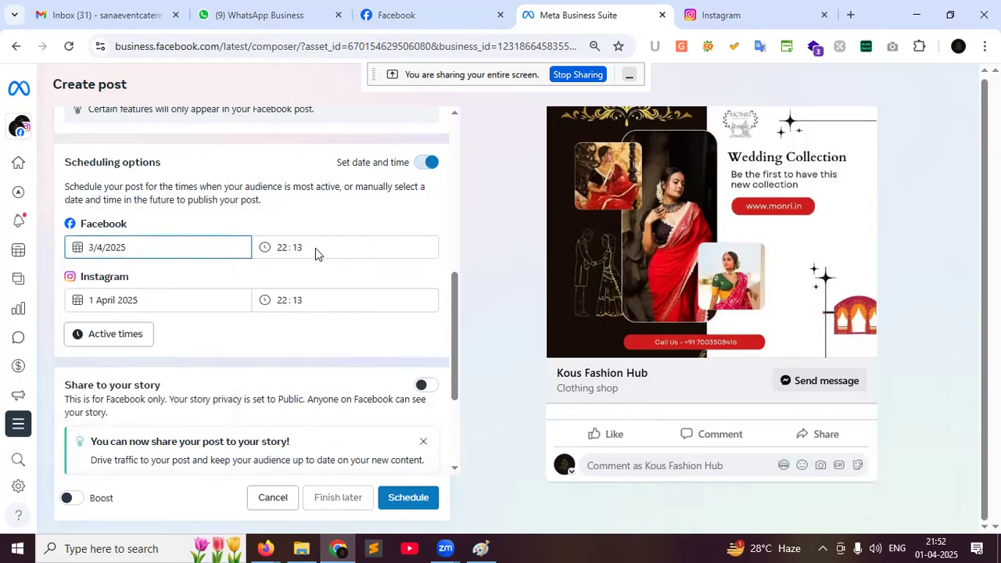
pyautogui.click(315, 248)
pyautogui.click(285, 249)
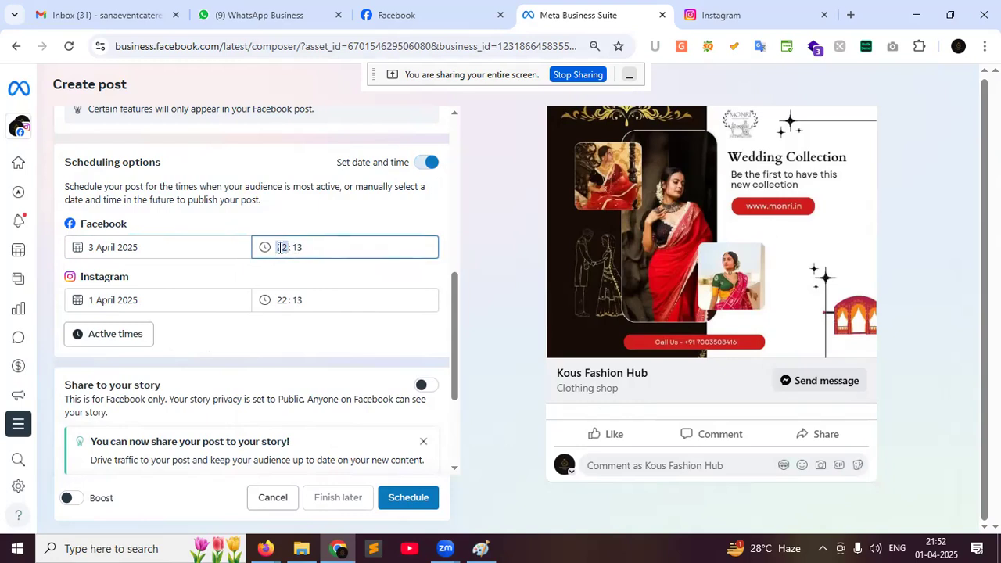
pyautogui.click(266, 252)
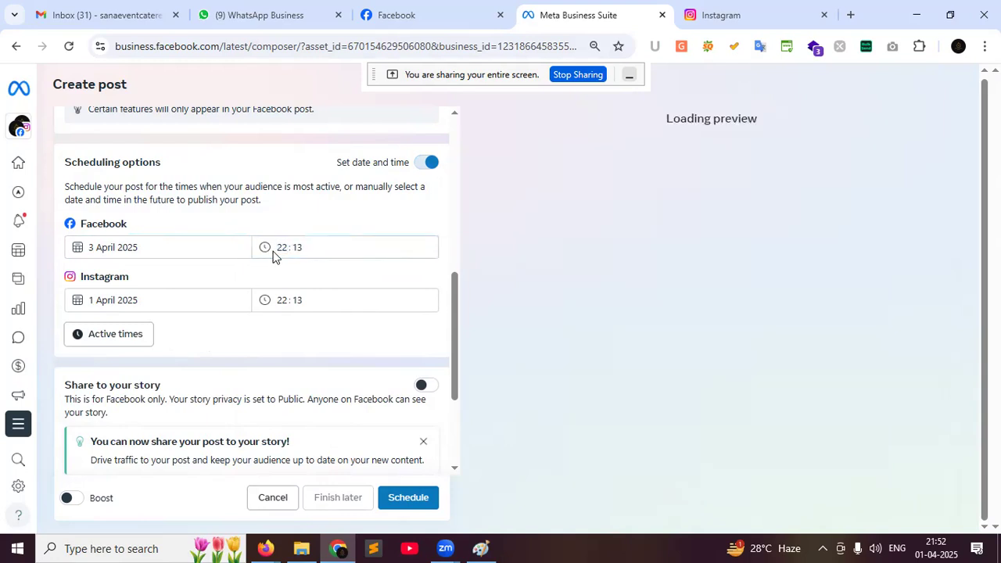
pyautogui.click(276, 253)
pyautogui.write('10')
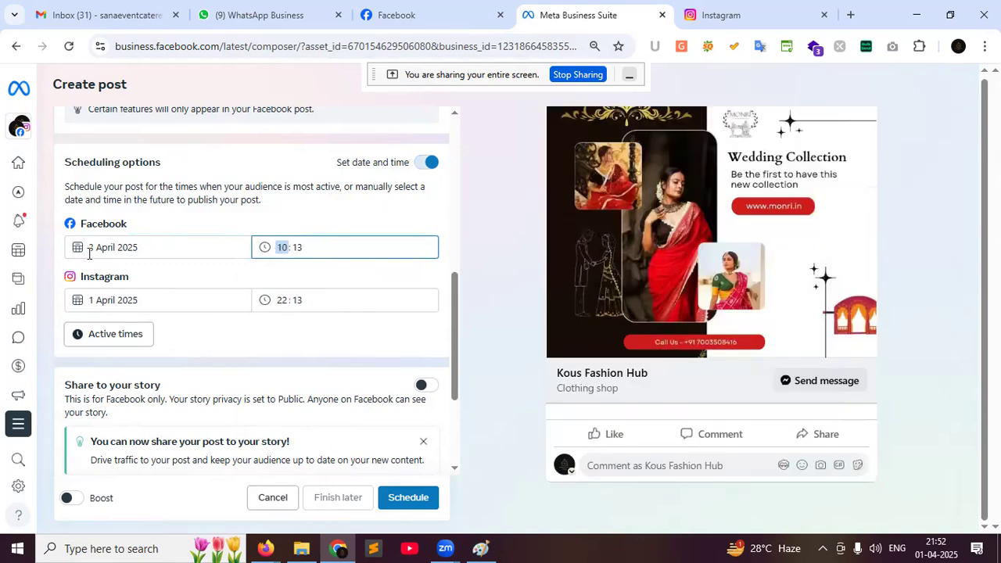
pyautogui.click(86, 304)
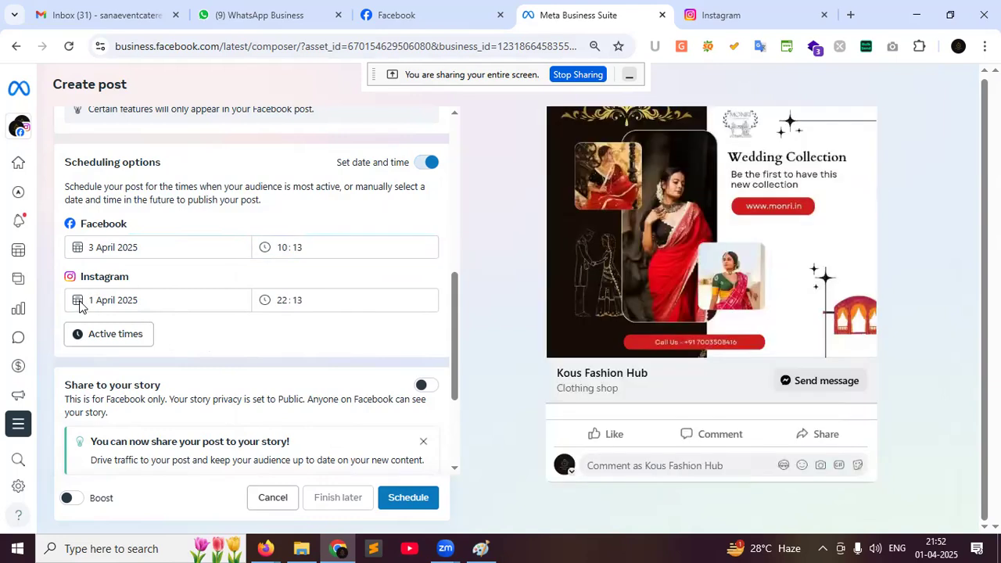
# Set the Instagram posting date to 2 April 2025, then view the Kous Fashion Hub page
pyautogui.click(94, 300)
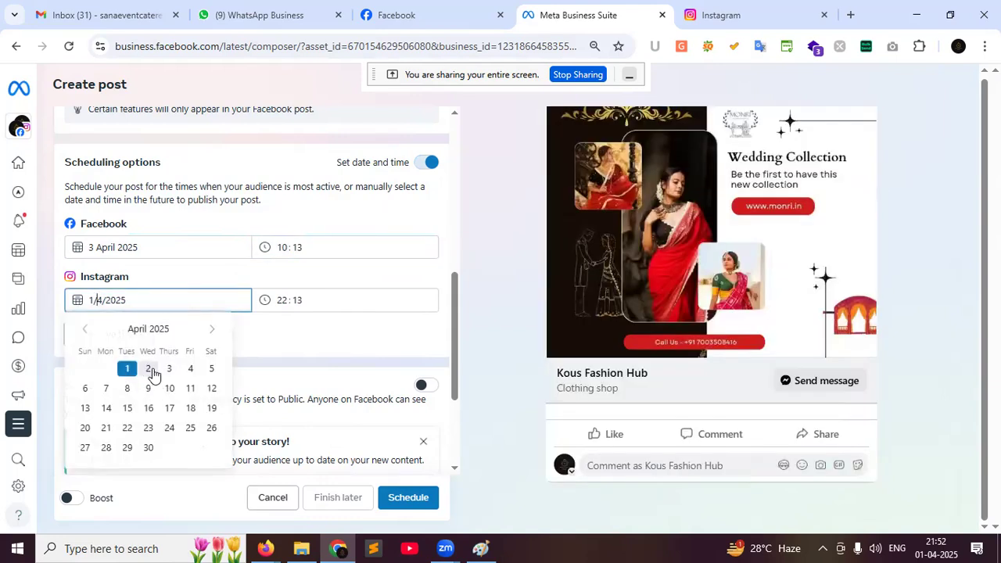
pyautogui.click(147, 373)
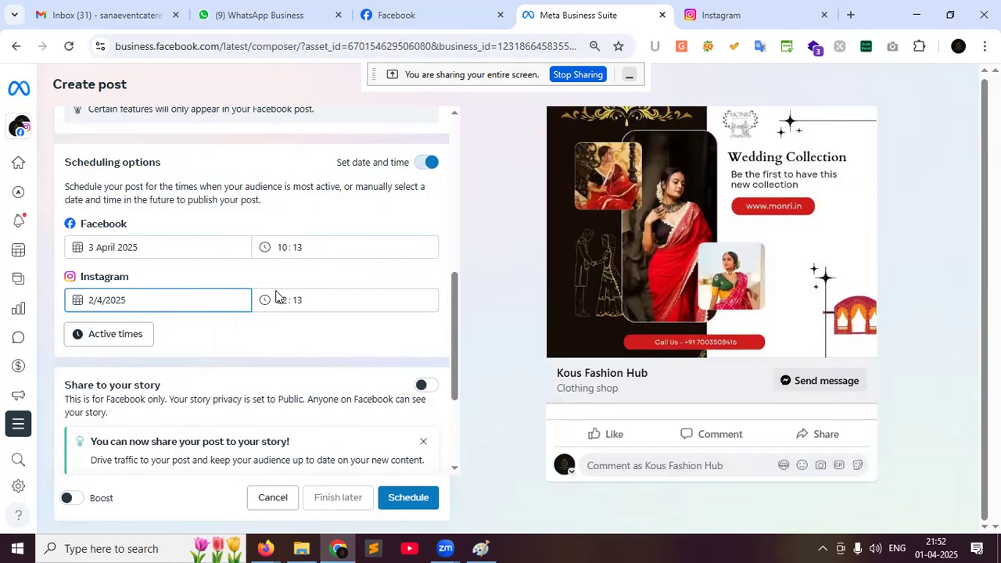
pyautogui.click(455, 24)
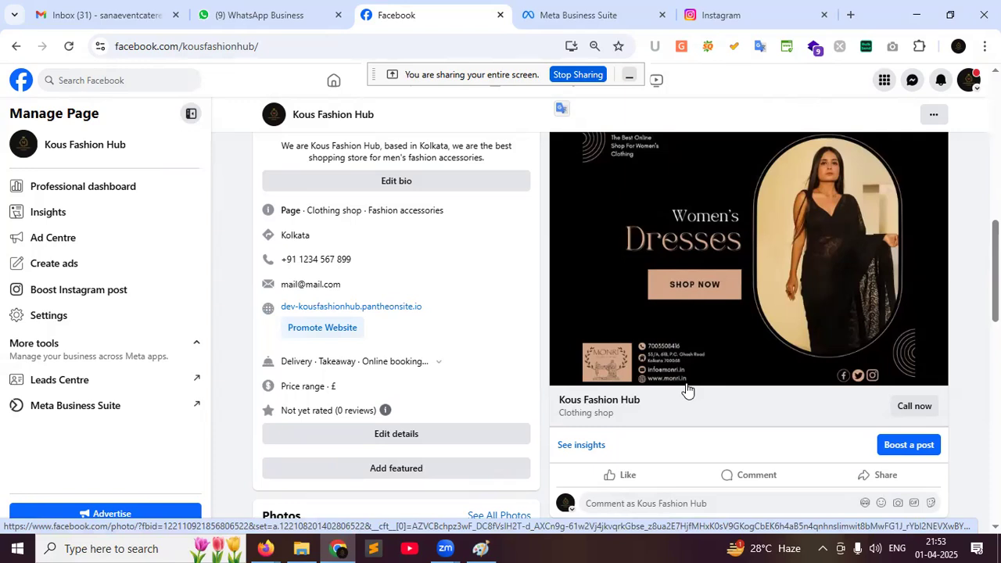
pyautogui.click(541, 6)
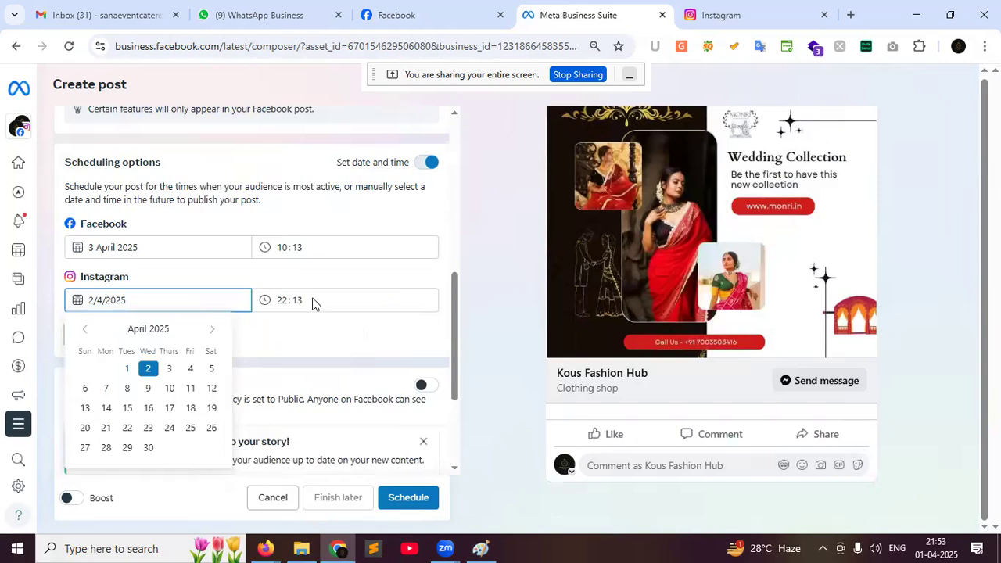
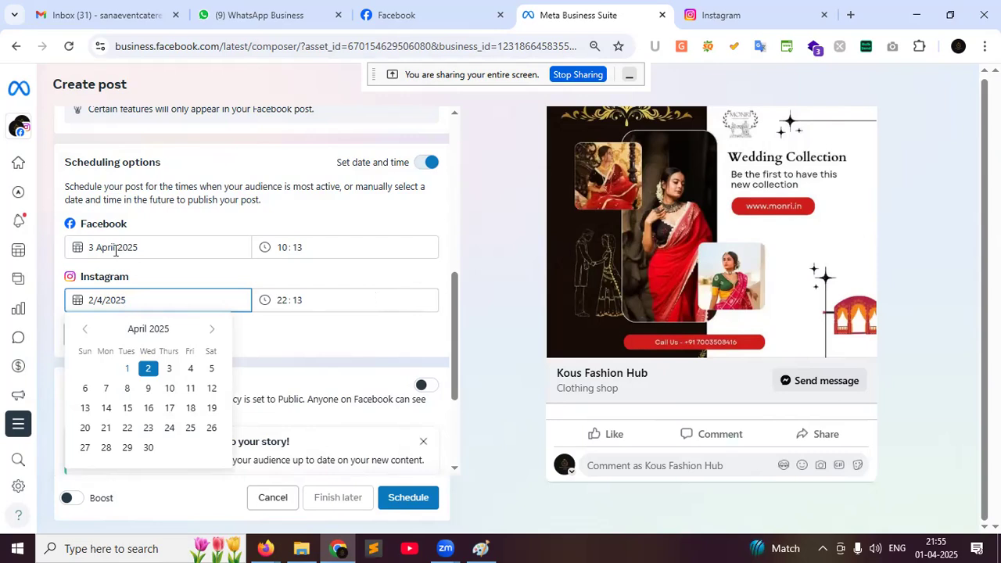
# Change the Facebook publish date to 1 April and edit the publish hour
pyautogui.click(115, 247)
pyautogui.click(126, 315)
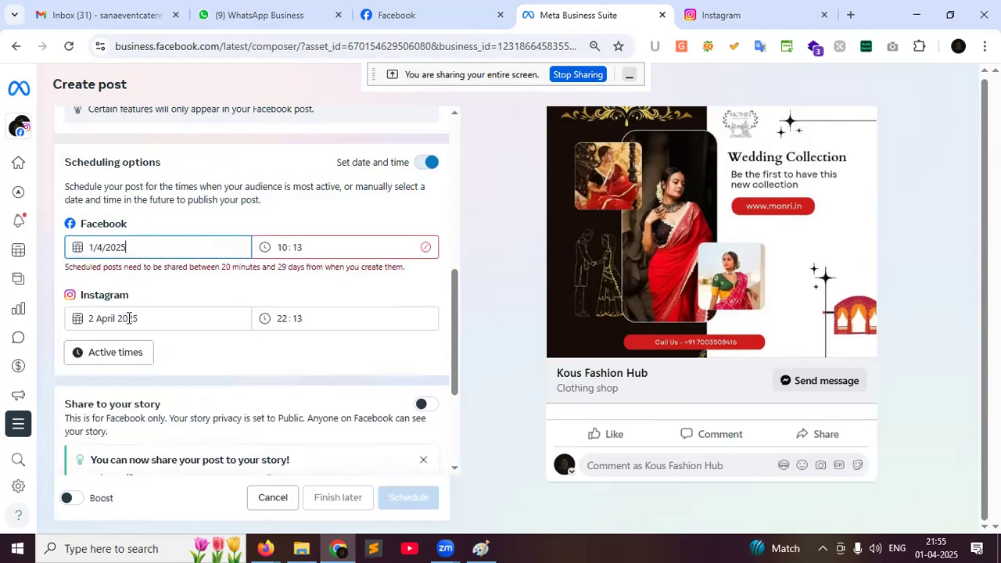
pyautogui.click(285, 247)
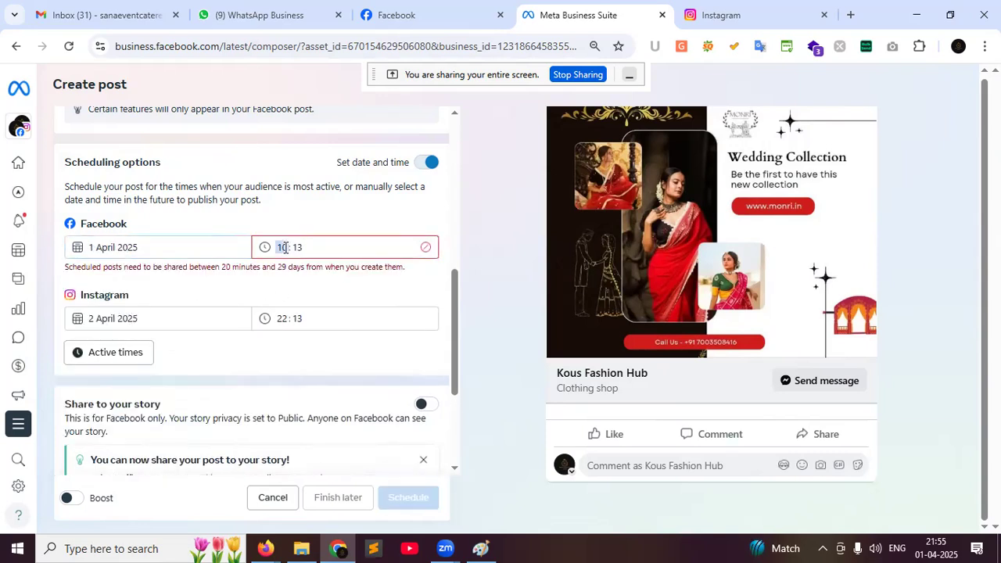
# Switch off 'Set date and time' so the saree post publishes immediately
pyautogui.click(428, 163)
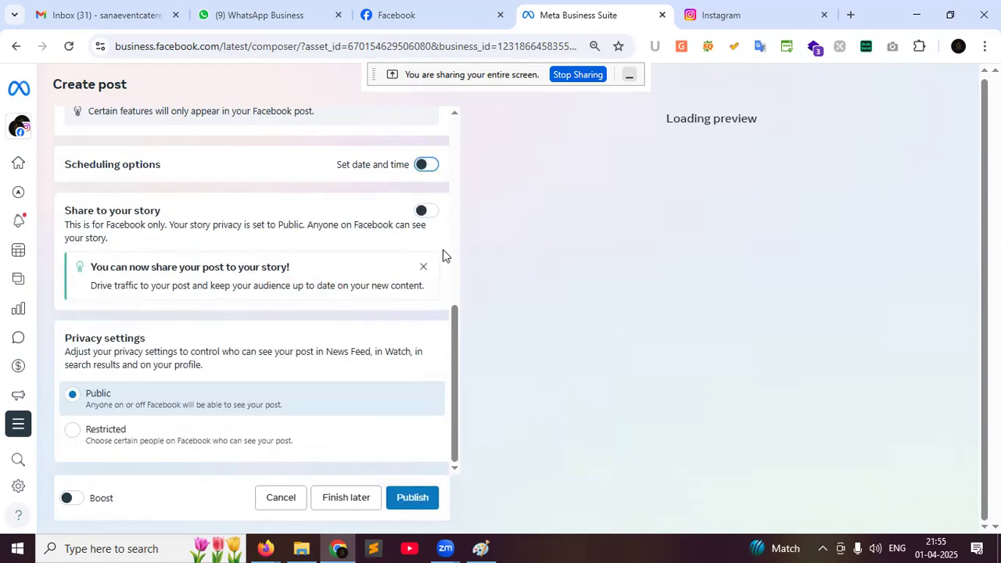
pyautogui.click(419, 168)
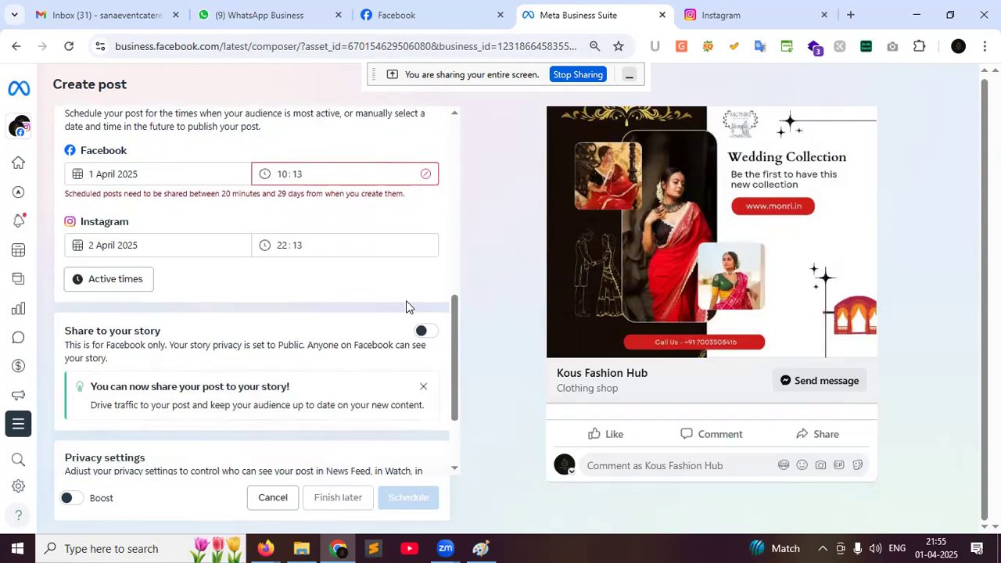
pyautogui.scroll(3, 406, 300)
pyautogui.click(427, 309)
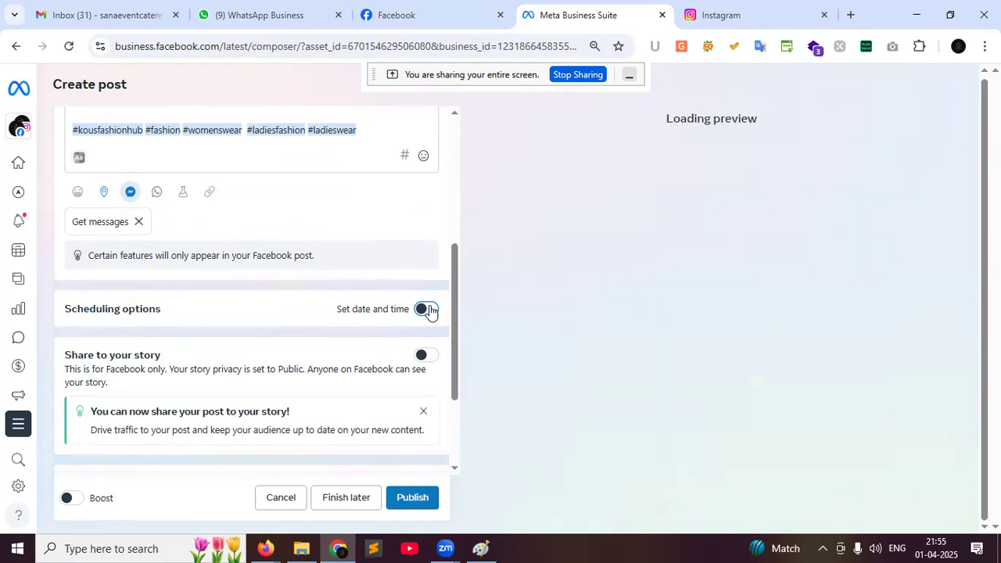
pyautogui.scroll(-1, 430, 312)
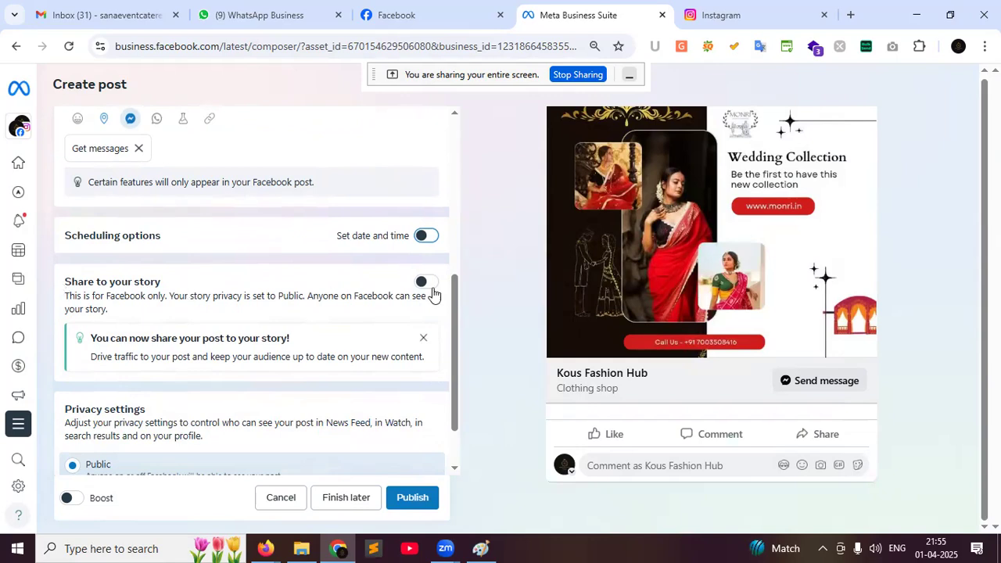
pyautogui.click(400, 13)
pyautogui.scroll(10, 465, 268)
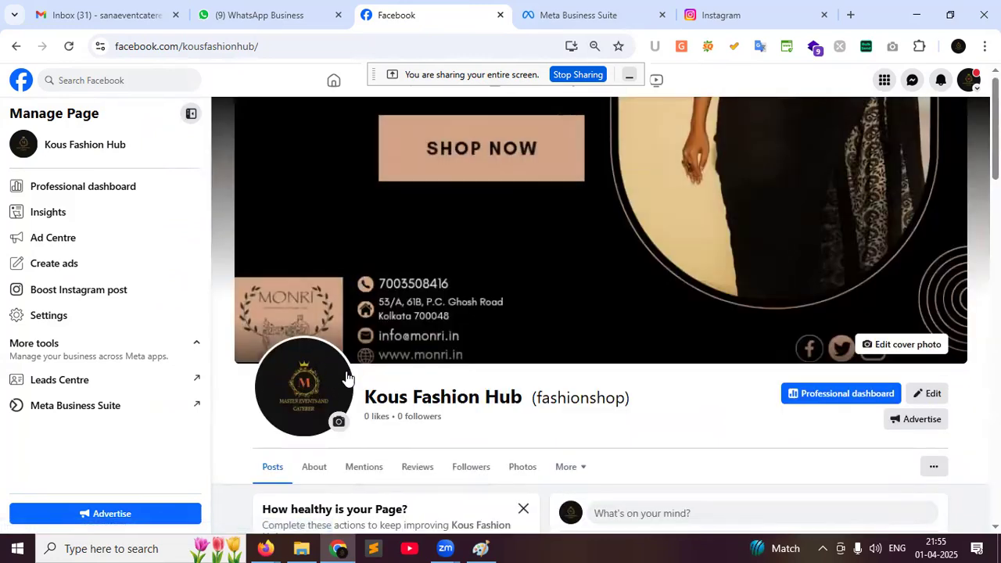
pyautogui.scroll(-2, 828, 447)
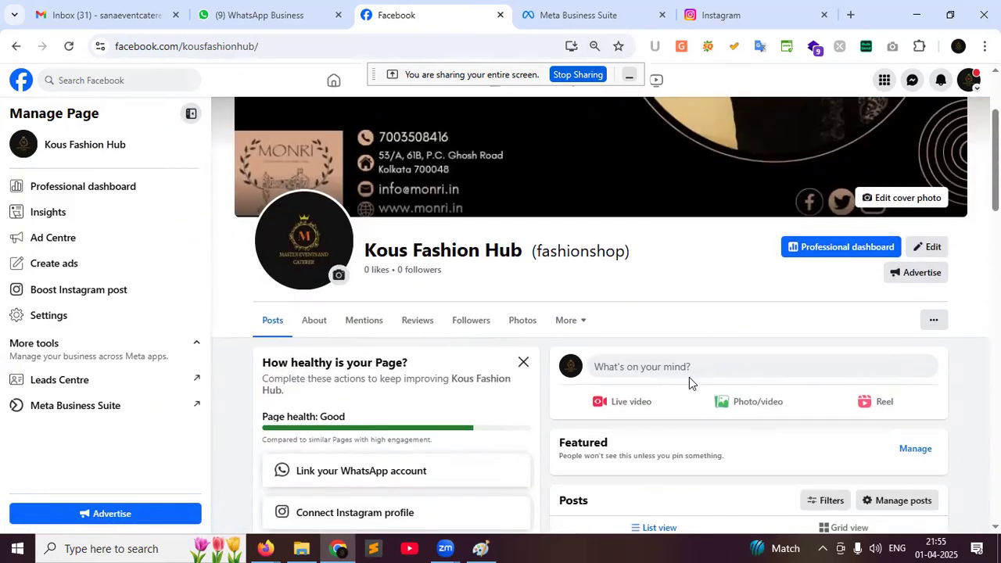
pyautogui.click(689, 377)
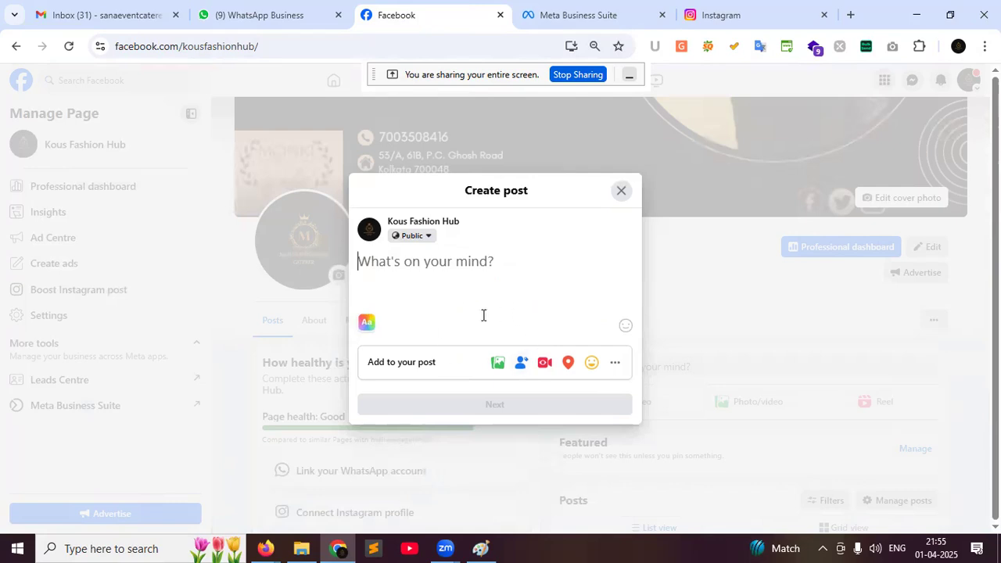
pyautogui.click(621, 191)
pyautogui.click(540, 7)
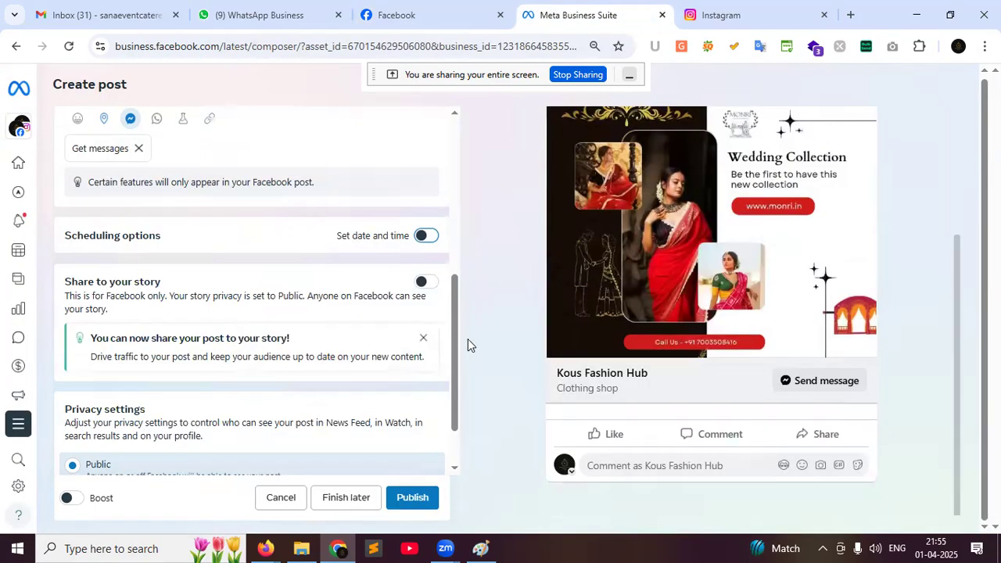
pyautogui.click(421, 9)
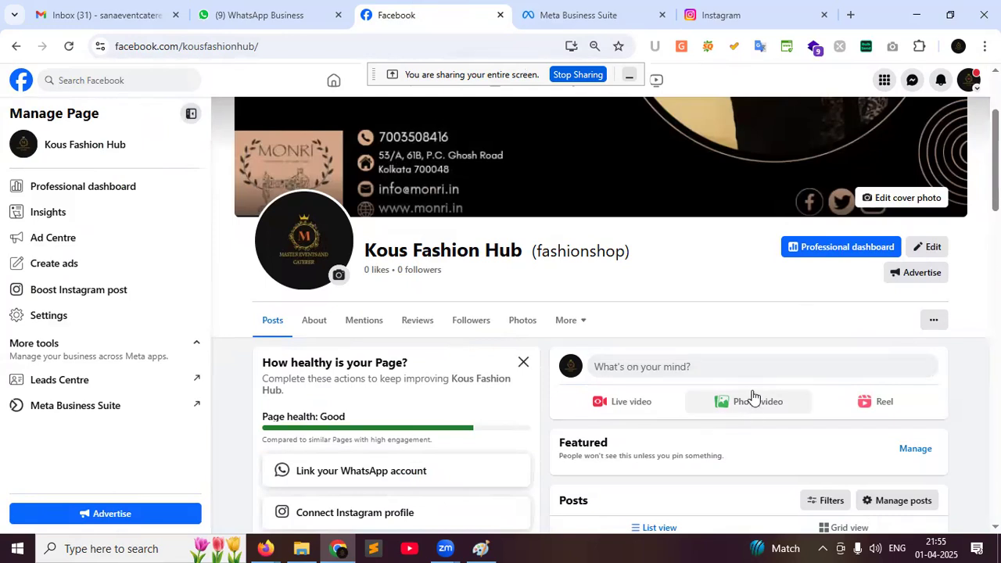
pyautogui.click(580, 18)
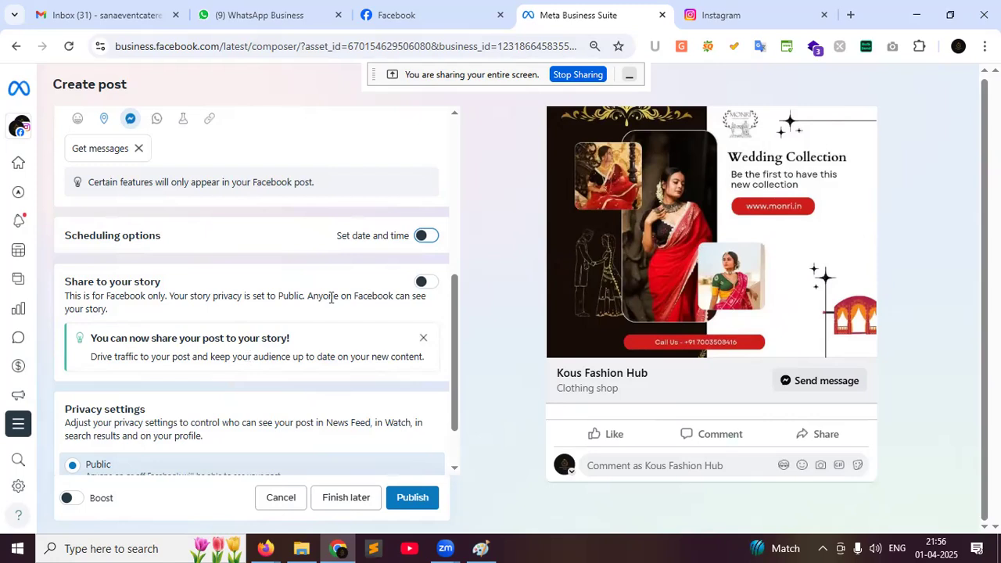
# Turn on 'Share to your story' for the saree post
pyautogui.click(424, 284)
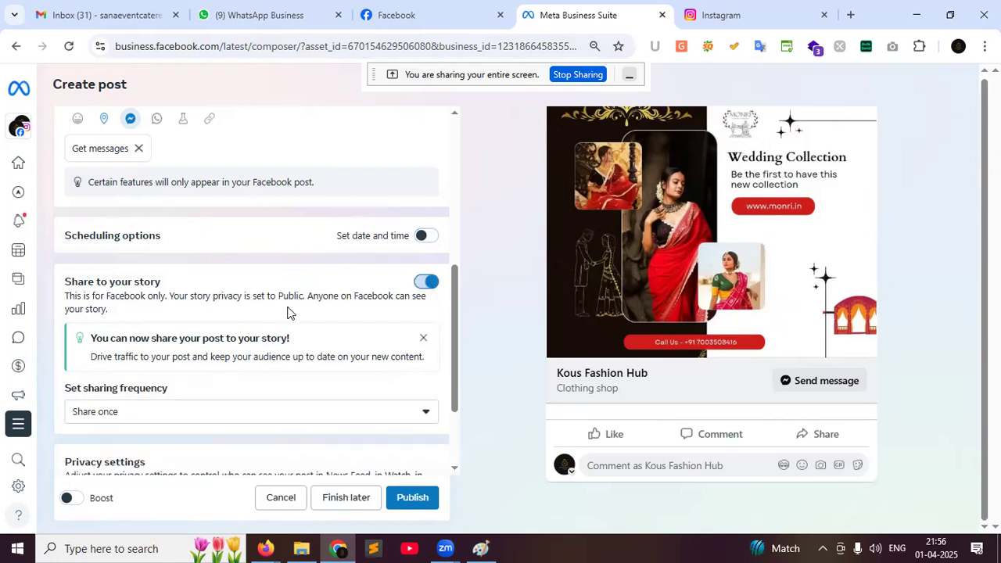
pyautogui.scroll(-1, 286, 313)
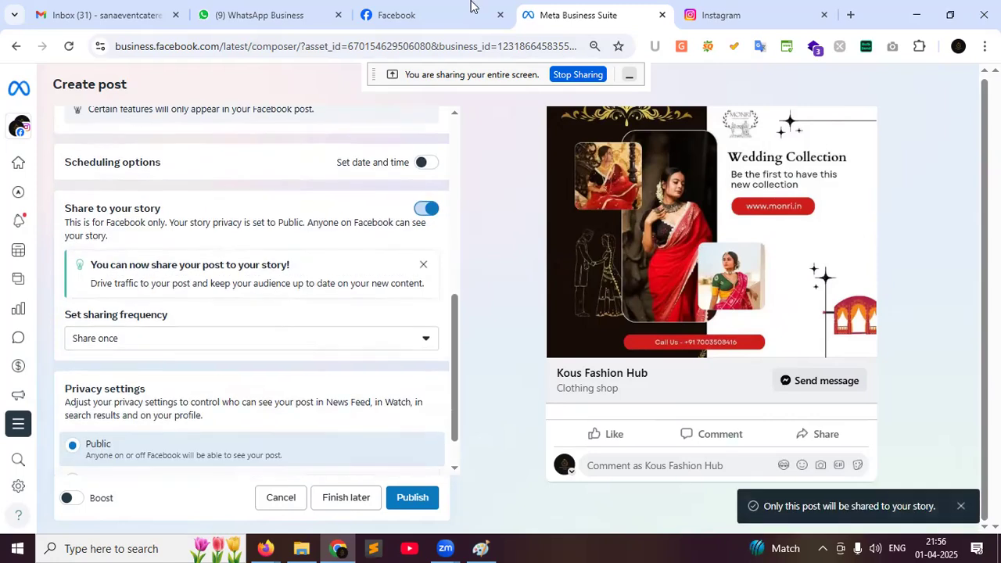
pyautogui.click(422, 15)
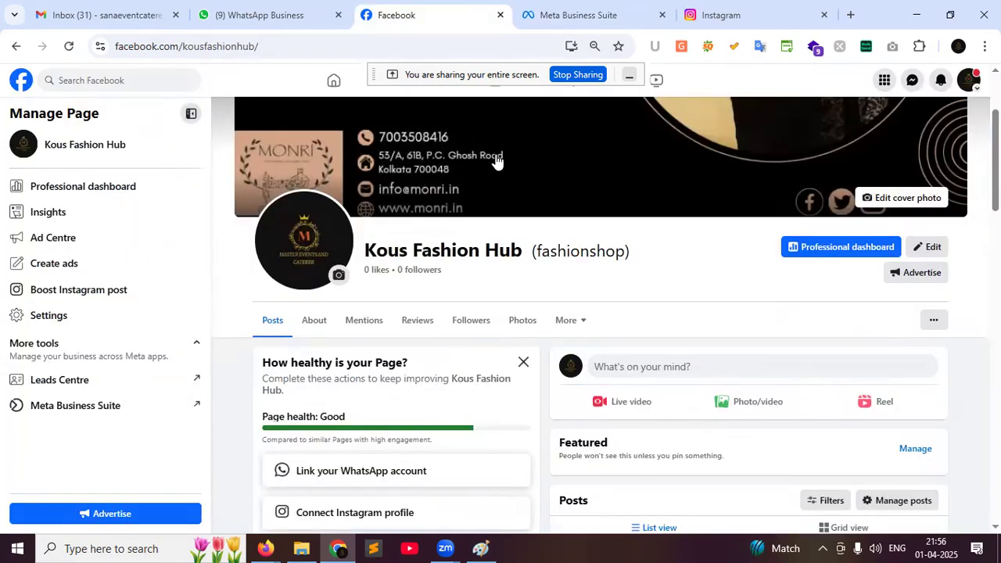
pyautogui.click(578, 10)
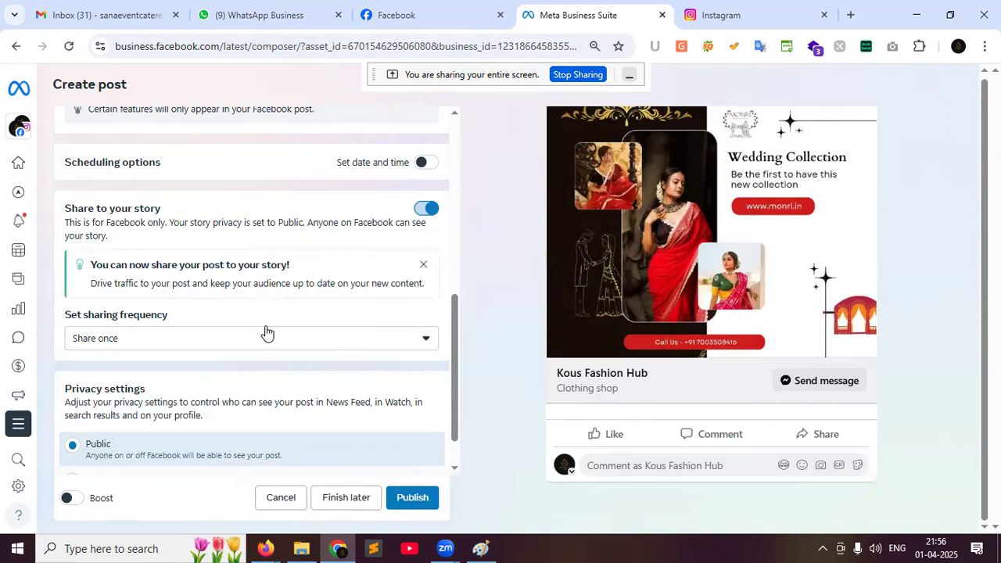
pyautogui.scroll(-1, 266, 334)
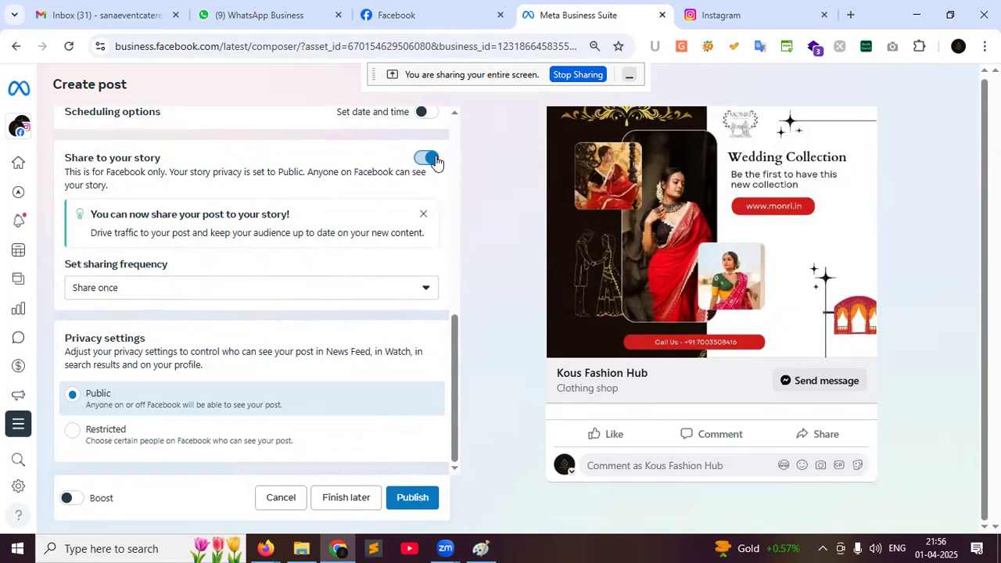
# Leave boosting off and publish the saree post
pyautogui.click(69, 500)
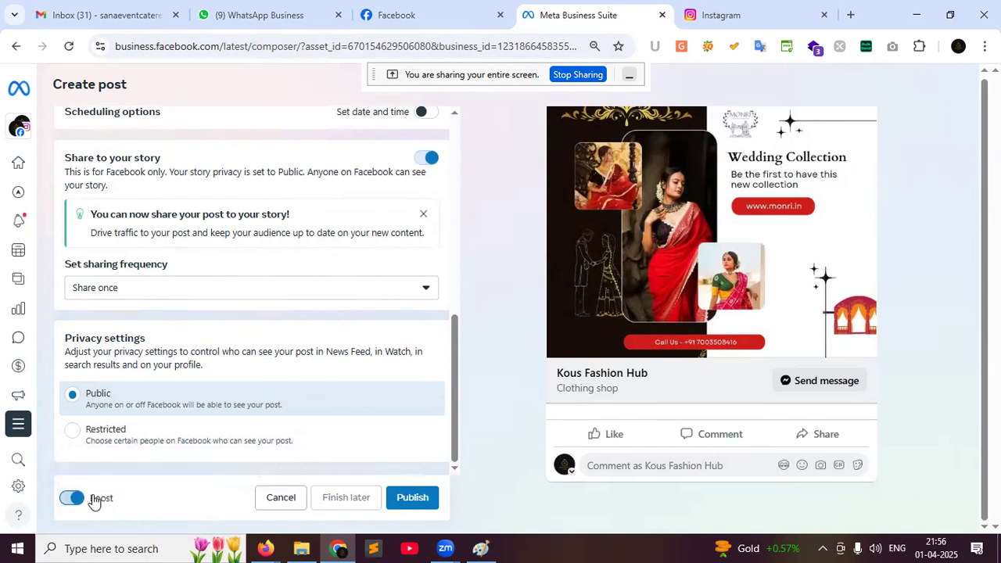
pyautogui.click(75, 499)
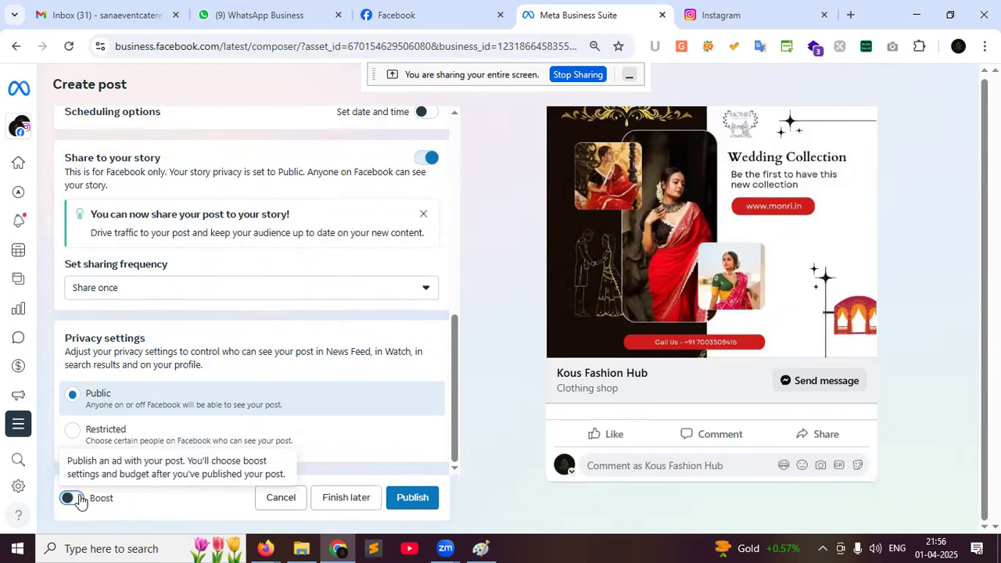
pyautogui.click(424, 510)
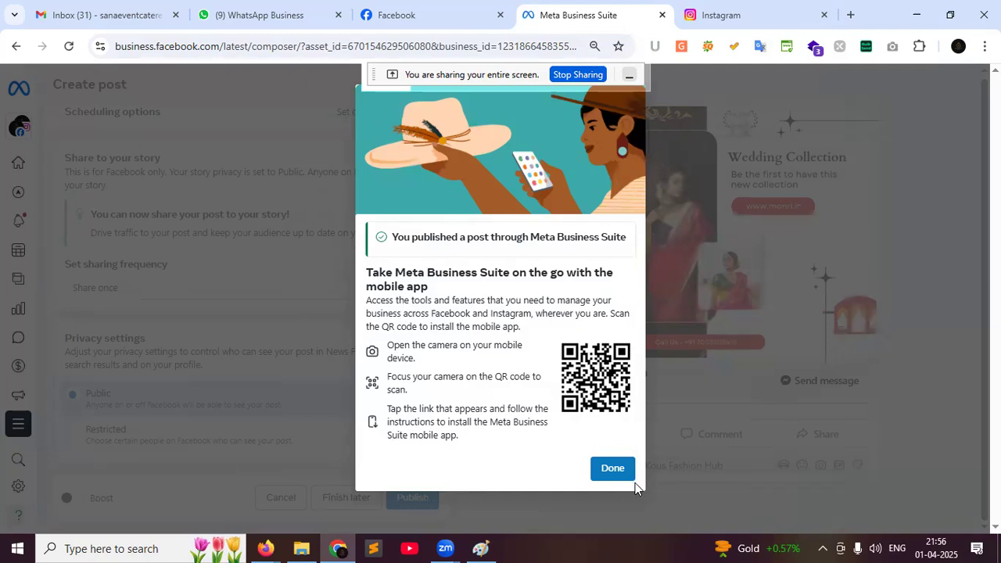
# Dismiss the post-published confirmation and the Instagram story tip, then go to the Kous Fashion Hub page
pyautogui.click(612, 469)
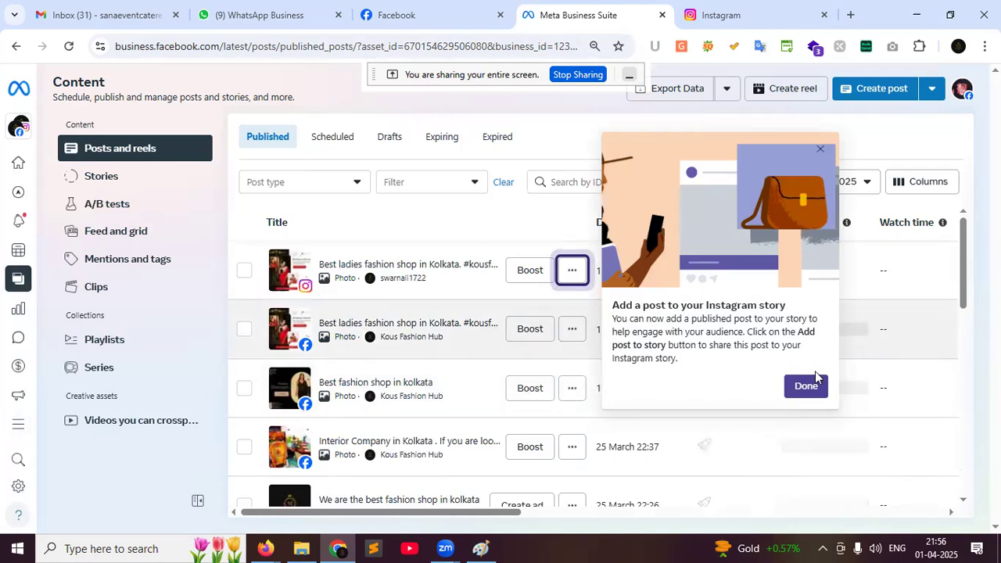
pyautogui.click(809, 387)
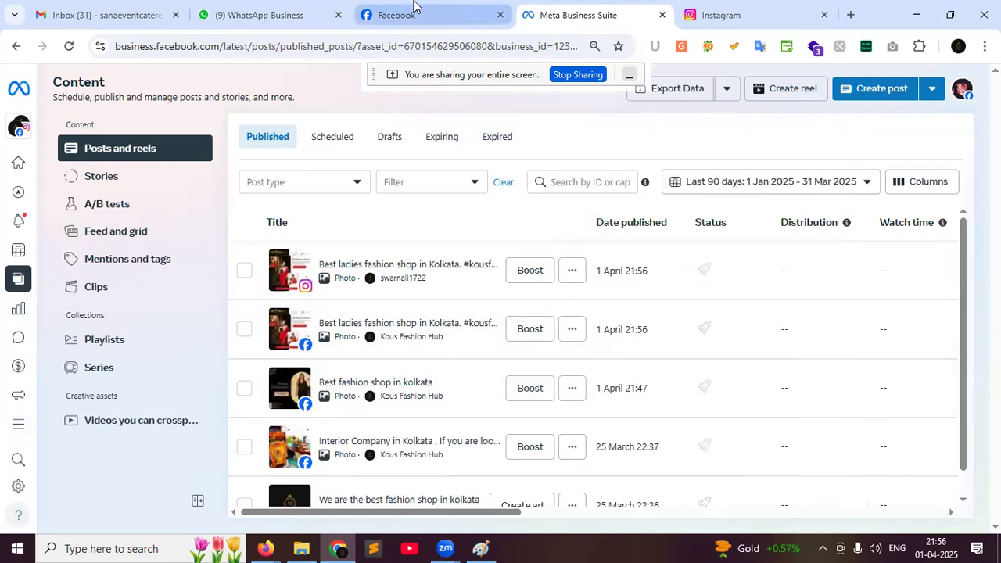
pyautogui.click(414, 9)
# Reload the Kous Fashion Hub page and expand the new Wedding Collection post's full caption
pyautogui.click(68, 49)
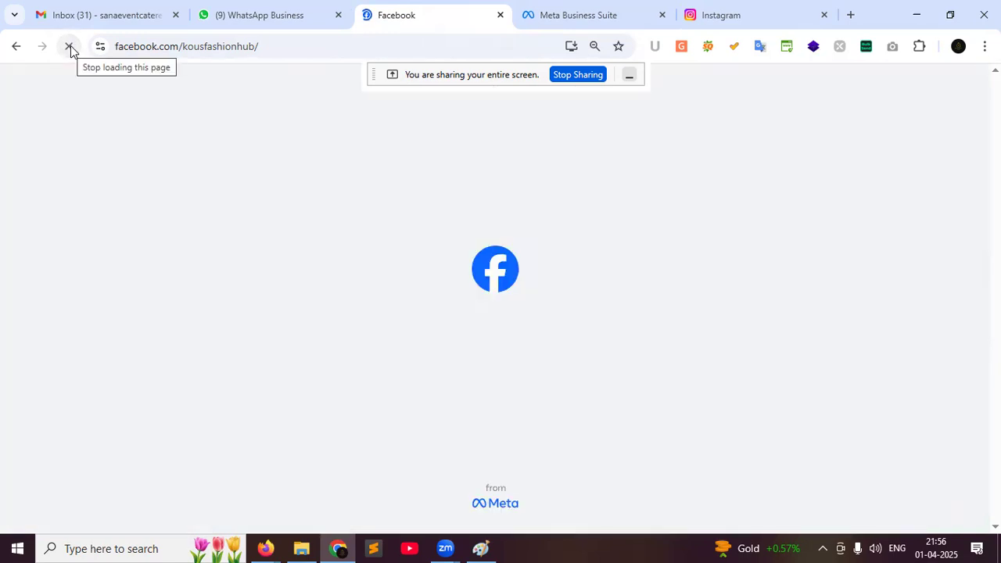
pyautogui.scroll(-2, 551, 197)
pyautogui.scroll(-4, 555, 202)
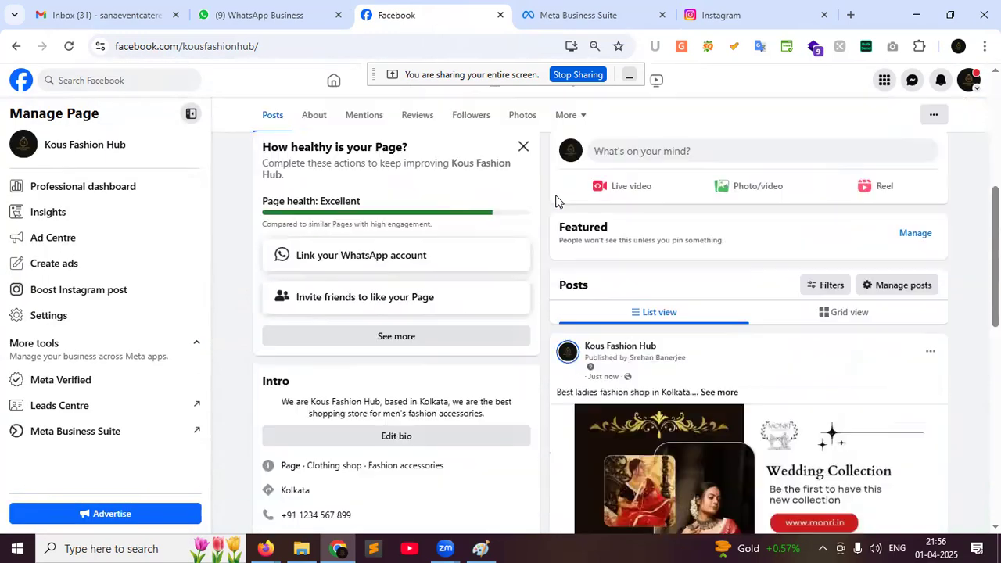
pyautogui.scroll(-1, 805, 348)
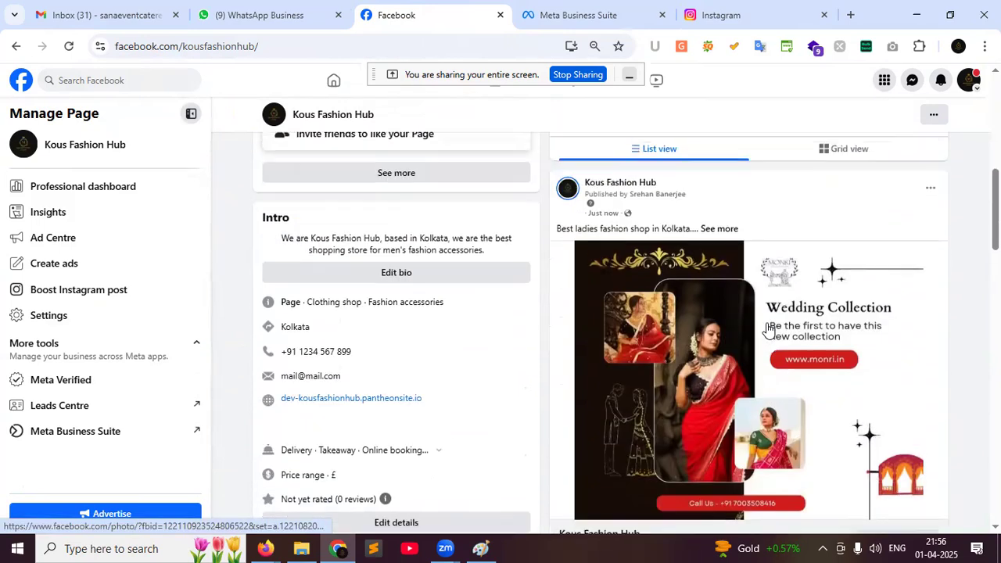
pyautogui.scroll(1, 766, 331)
pyautogui.click(723, 248)
pyautogui.scroll(-1, 743, 273)
pyautogui.scroll(-3, 762, 294)
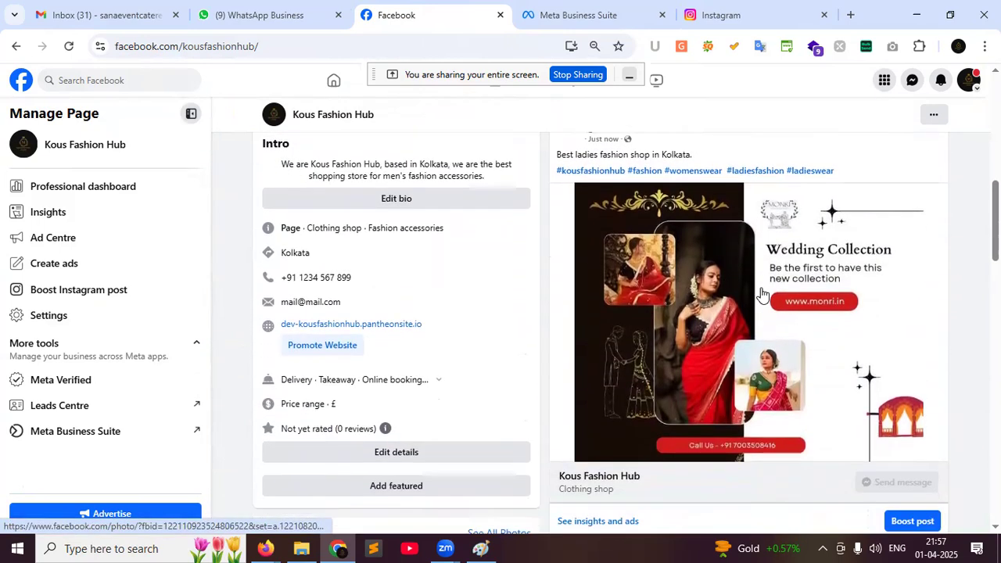
pyautogui.scroll(5, 829, 366)
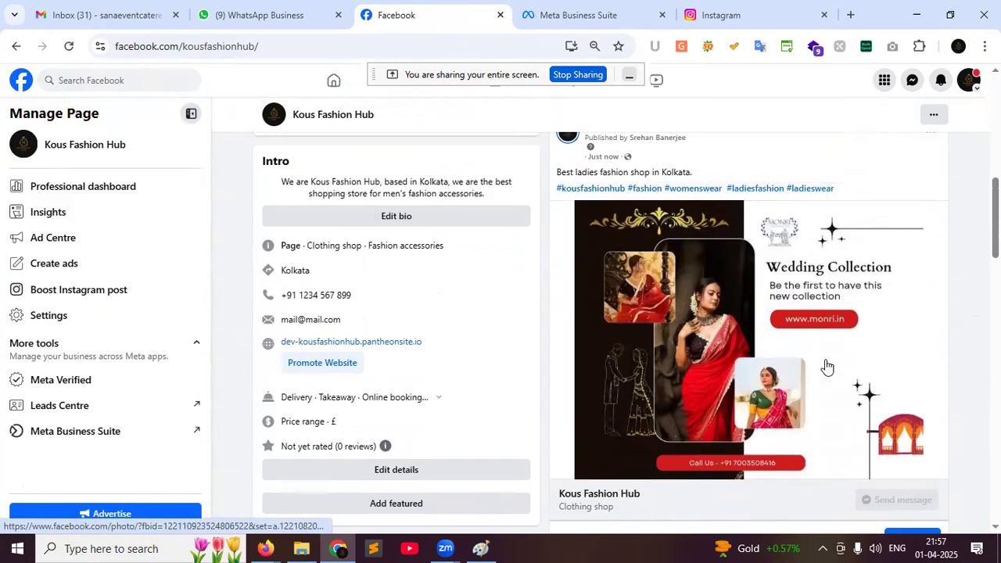
pyautogui.click(707, 14)
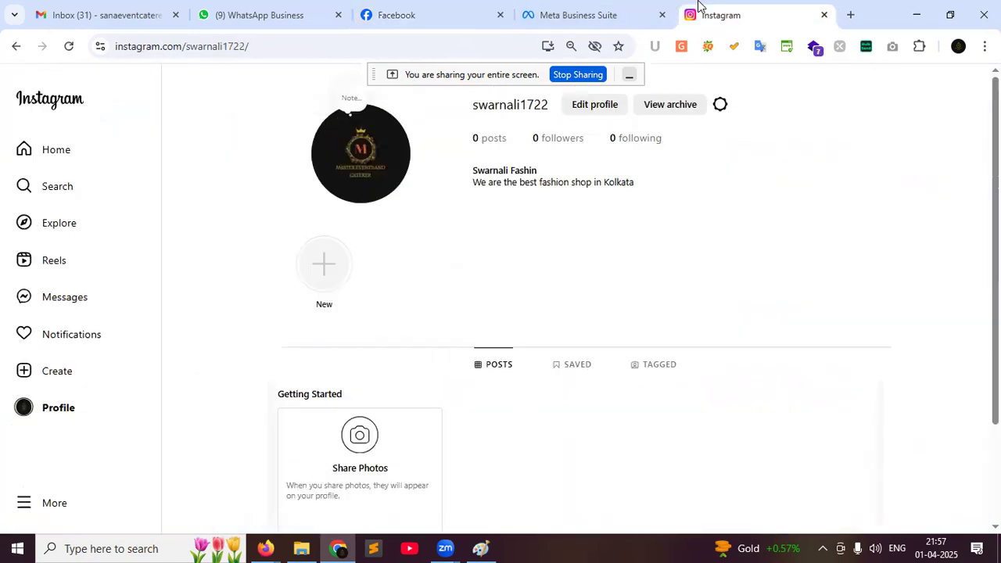
pyautogui.click(69, 46)
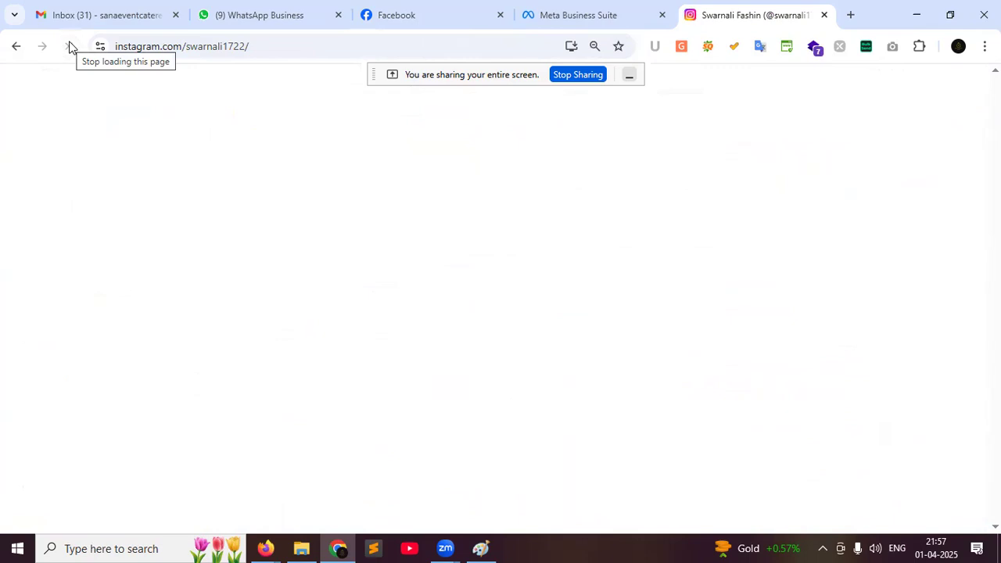
pyautogui.scroll(-1, 413, 422)
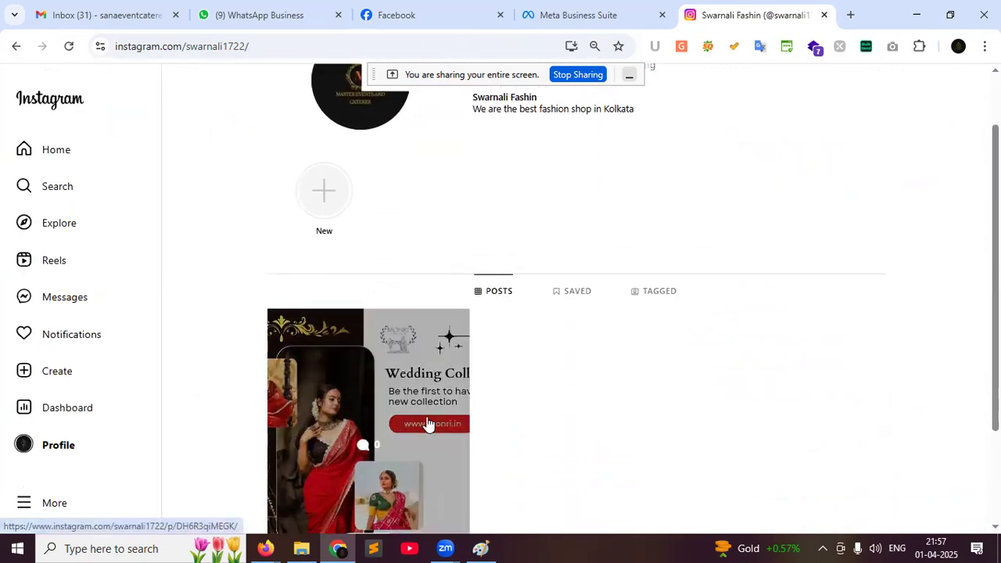
pyautogui.scroll(-2, 375, 291)
pyautogui.click(357, 304)
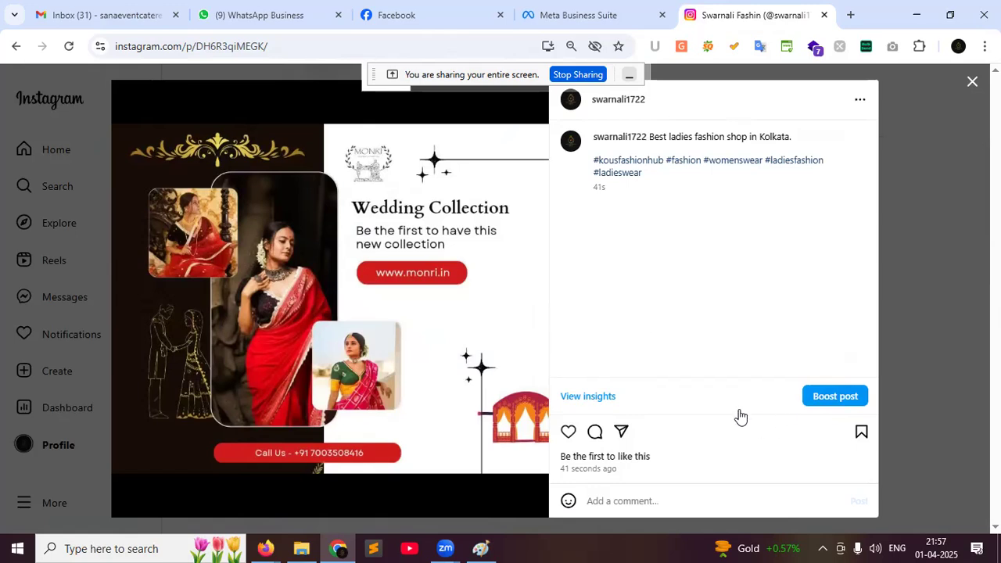
pyautogui.click(972, 81)
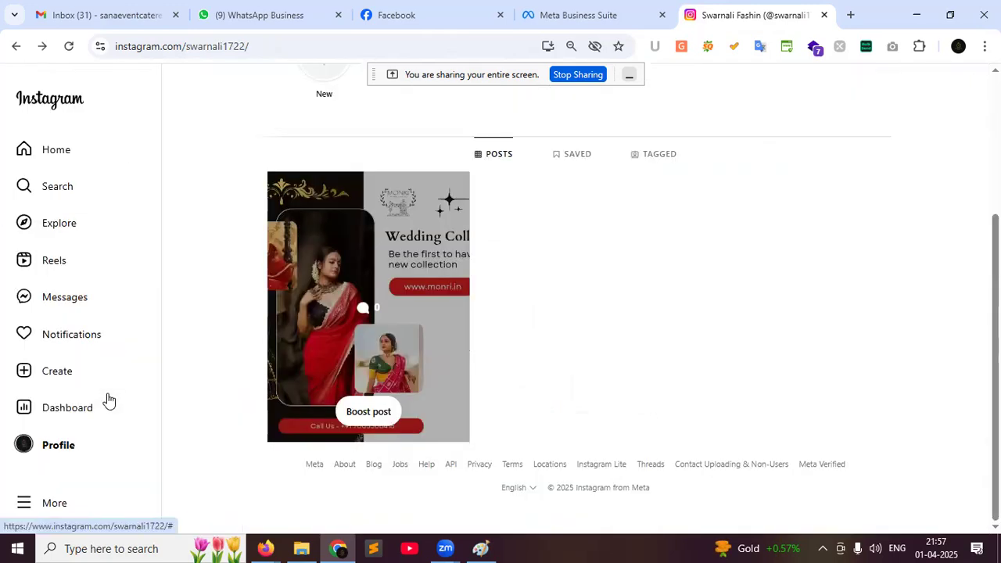
pyautogui.scroll(3, 719, 432)
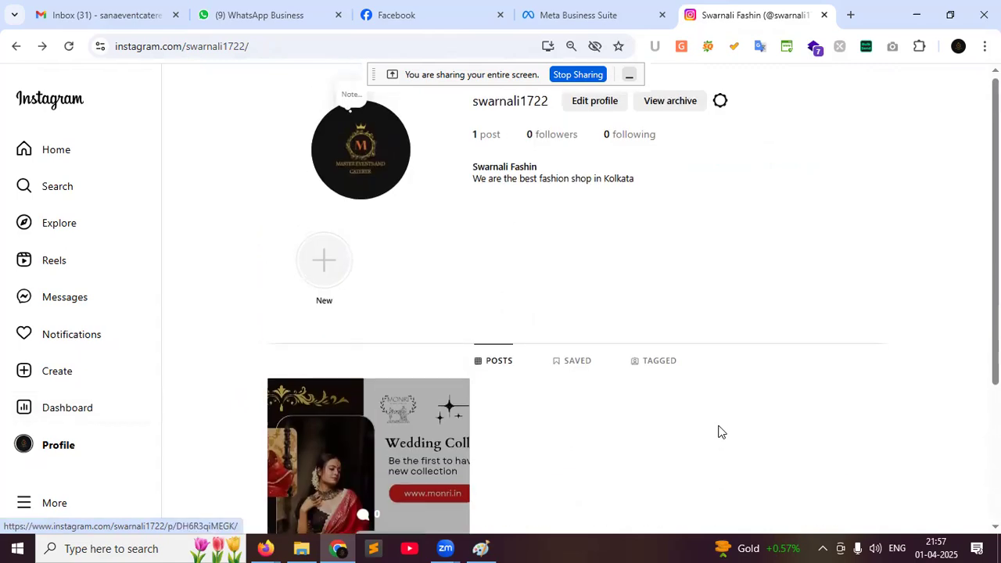
pyautogui.scroll(-2, 719, 432)
pyautogui.scroll(-2, 721, 431)
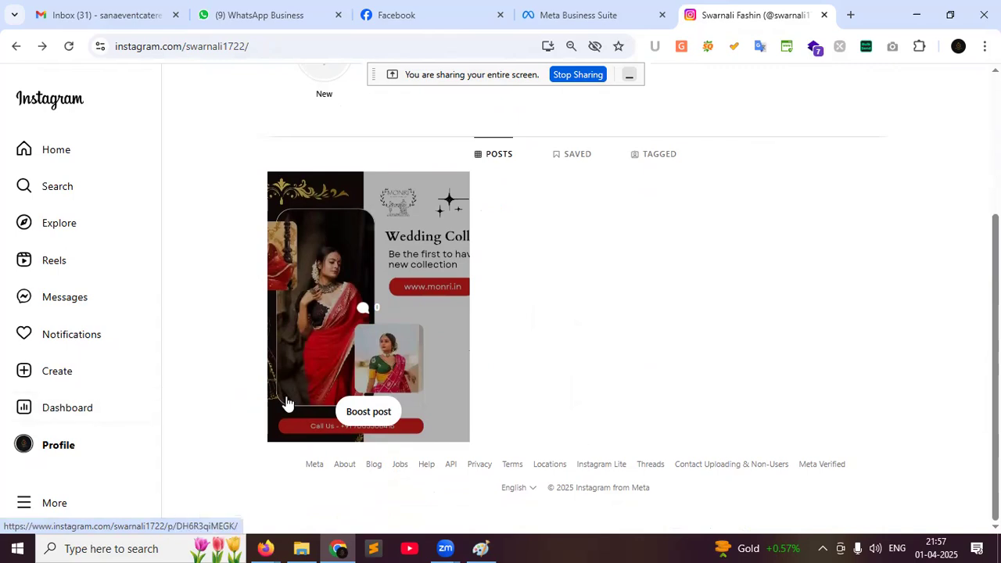
# Start a new Instagram post and load the Designer Long Dresses collage image from the computer
pyautogui.click(34, 383)
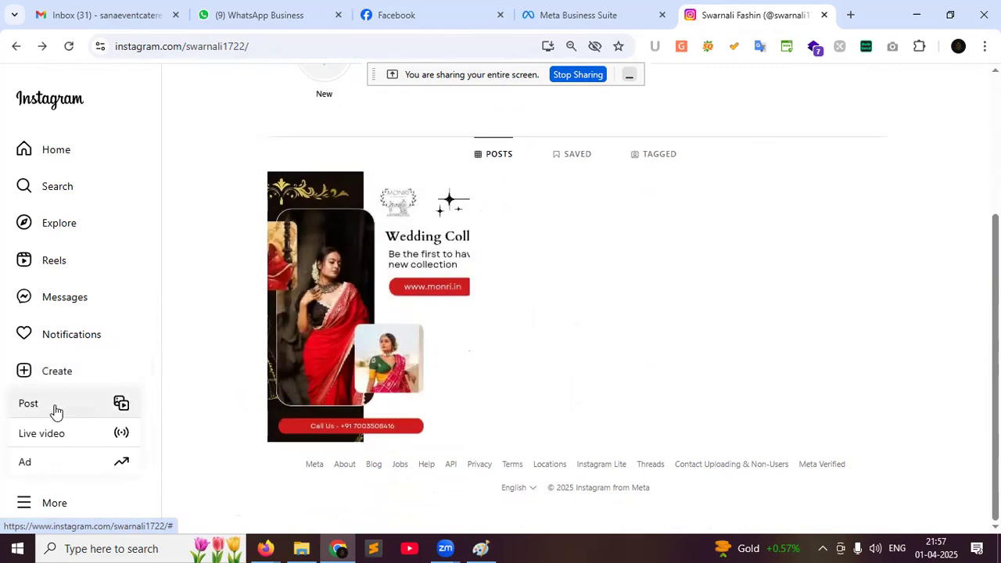
pyautogui.click(55, 411)
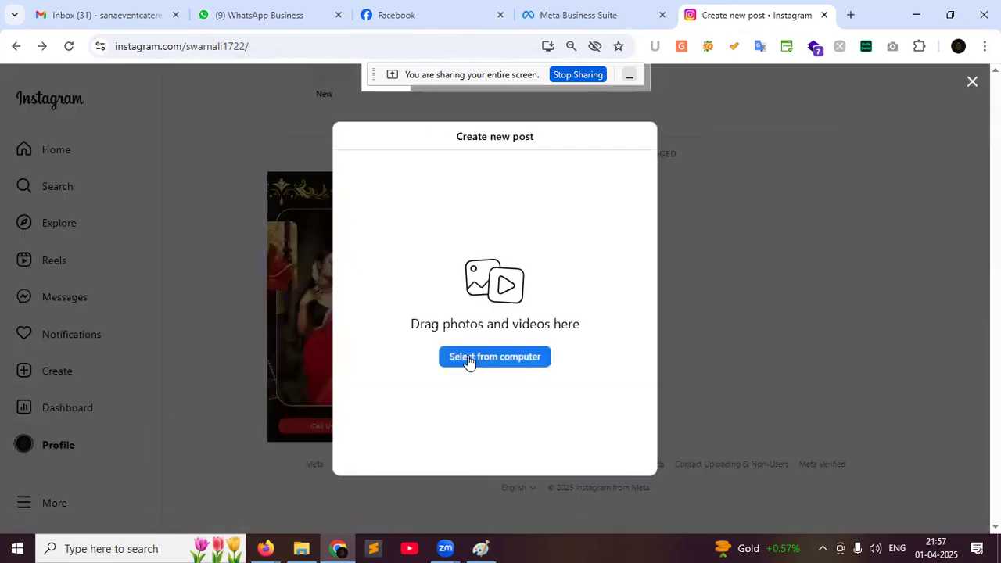
pyautogui.click(469, 358)
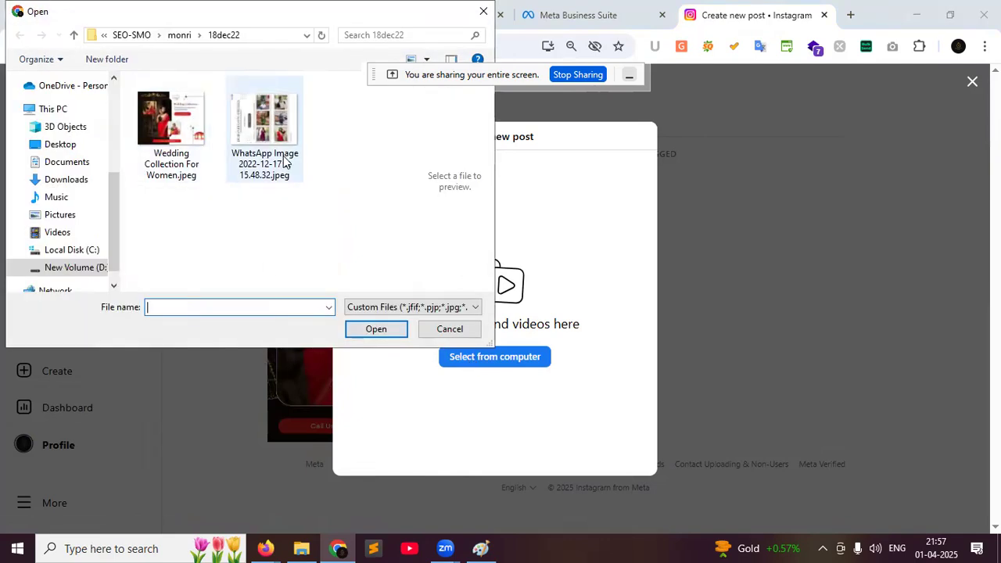
pyautogui.click(284, 162)
pyautogui.click(372, 329)
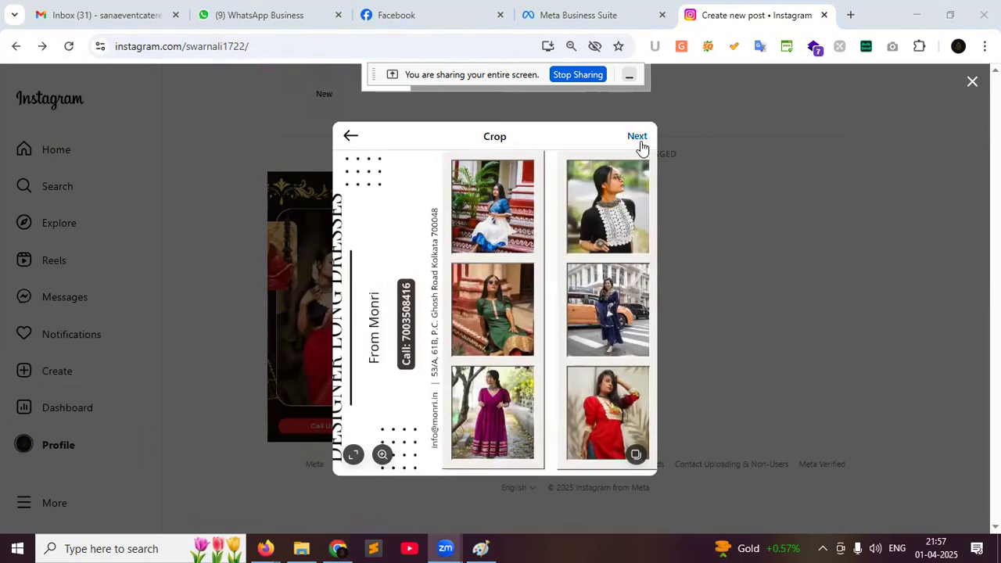
# Move past cropping and apply the Juno filter after previewing Clarendon, Gingham, Crema, Lark and others
pyautogui.click(637, 138)
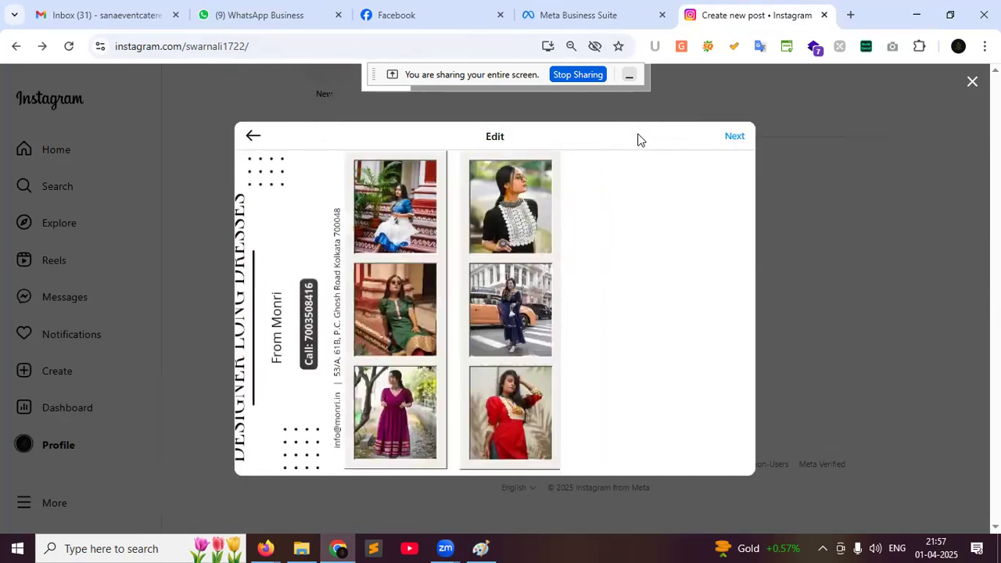
pyautogui.click(634, 243)
pyautogui.click(601, 294)
pyautogui.click(638, 309)
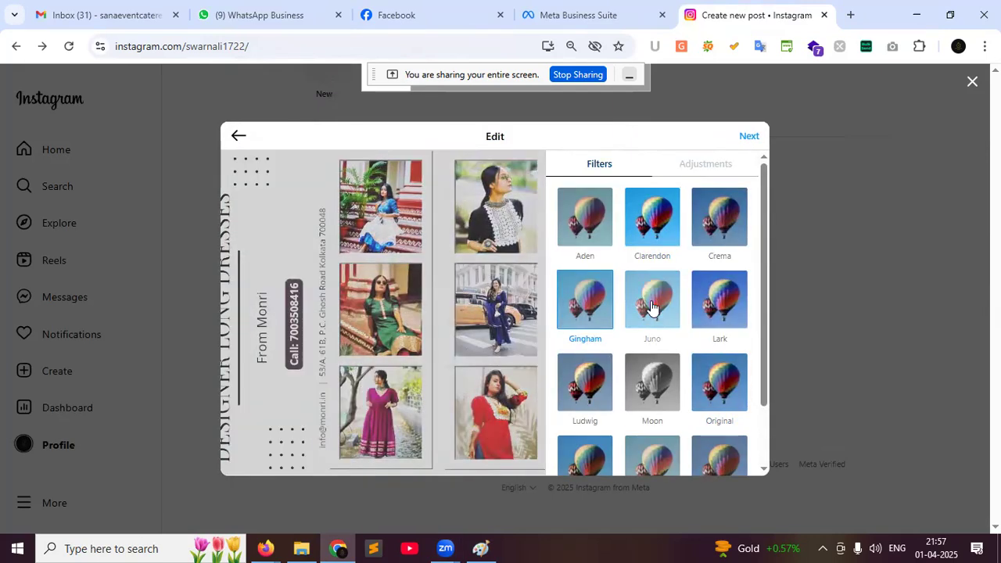
pyautogui.click(710, 232)
pyautogui.click(710, 301)
pyautogui.click(713, 408)
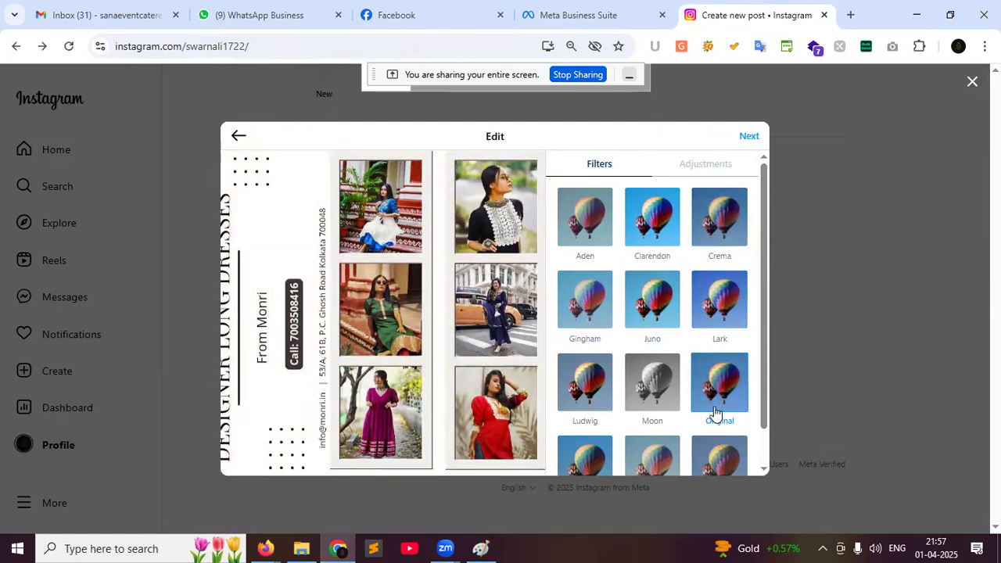
pyautogui.scroll(-1, 714, 414)
pyautogui.click(715, 419)
pyautogui.click(652, 422)
pyautogui.click(587, 423)
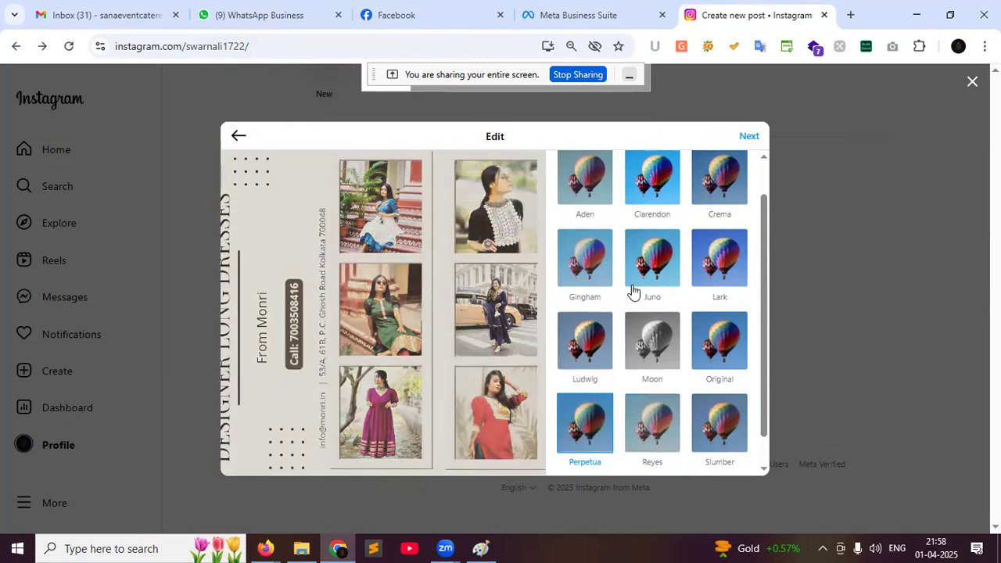
pyautogui.click(647, 255)
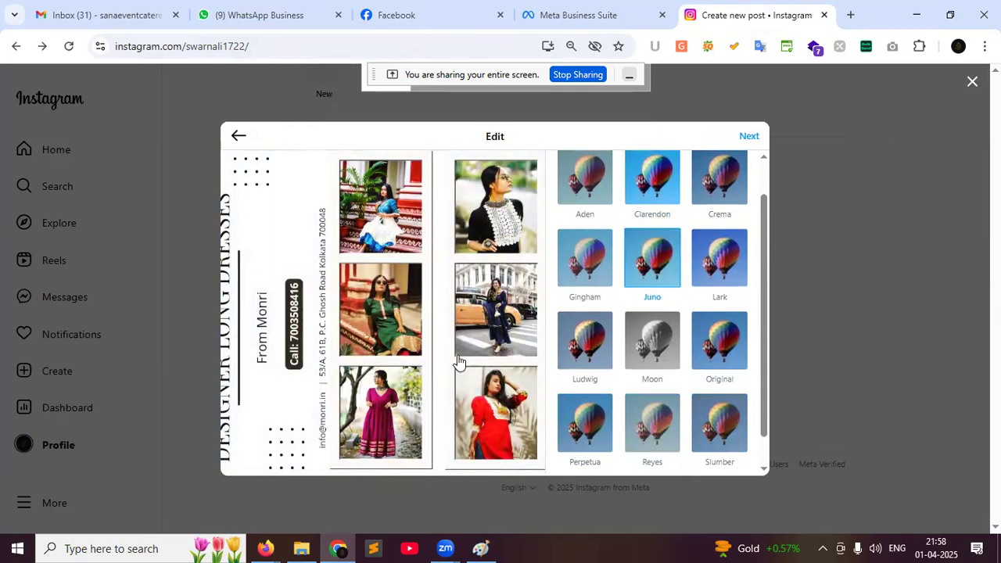
# Write the caption 'Best ladies fashion store in Kolkata' on the new post
pyautogui.click(749, 136)
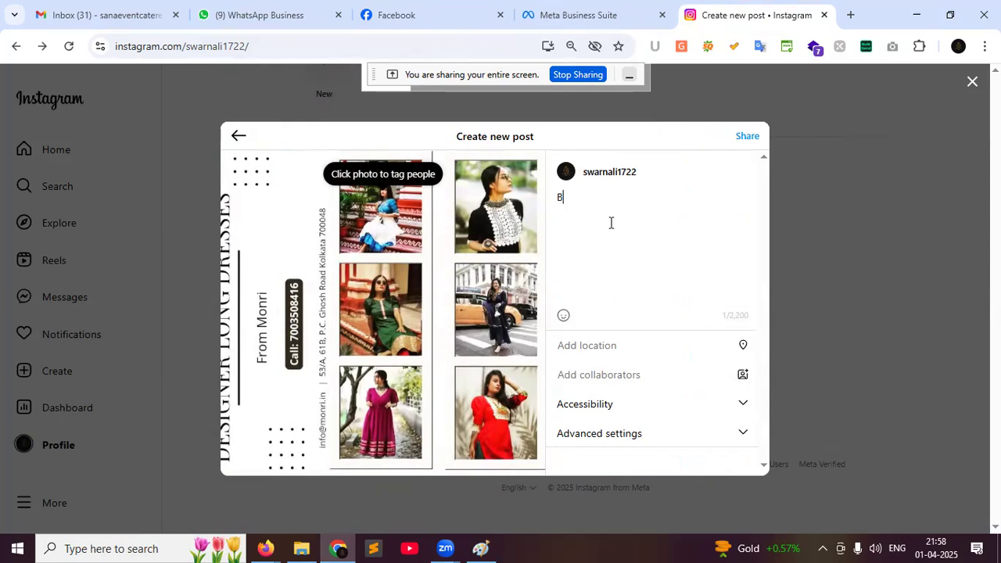
pyautogui.write('Best ladies fashion st')
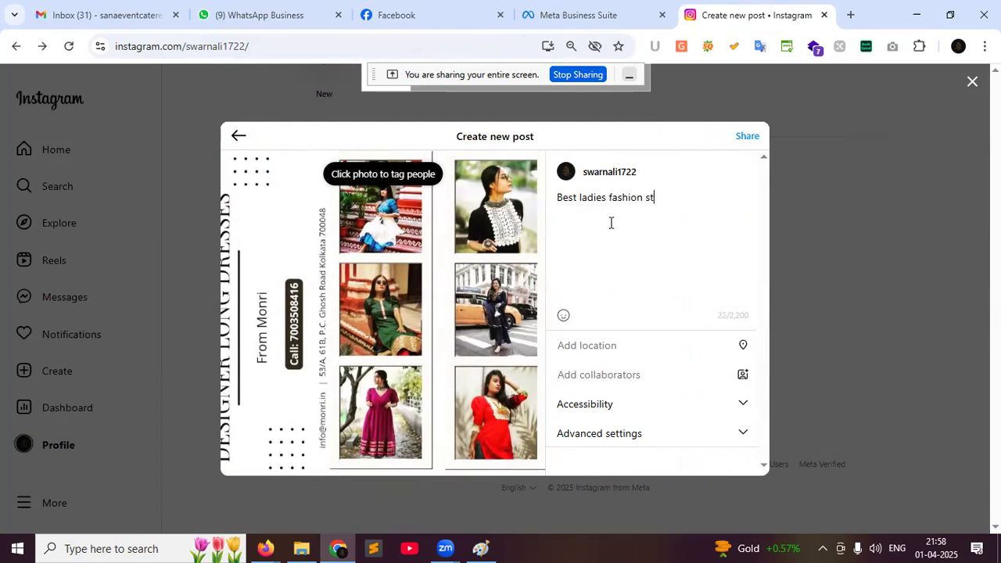
pyautogui.write('ore in Kolkata')
pyautogui.press('Return')
pyautogui.press('Return')
pyautogui.press('Return')
# Add the hashtags #ladieswear, #ladiesfashion and #womenwear below the caption
pyautogui.write('#')
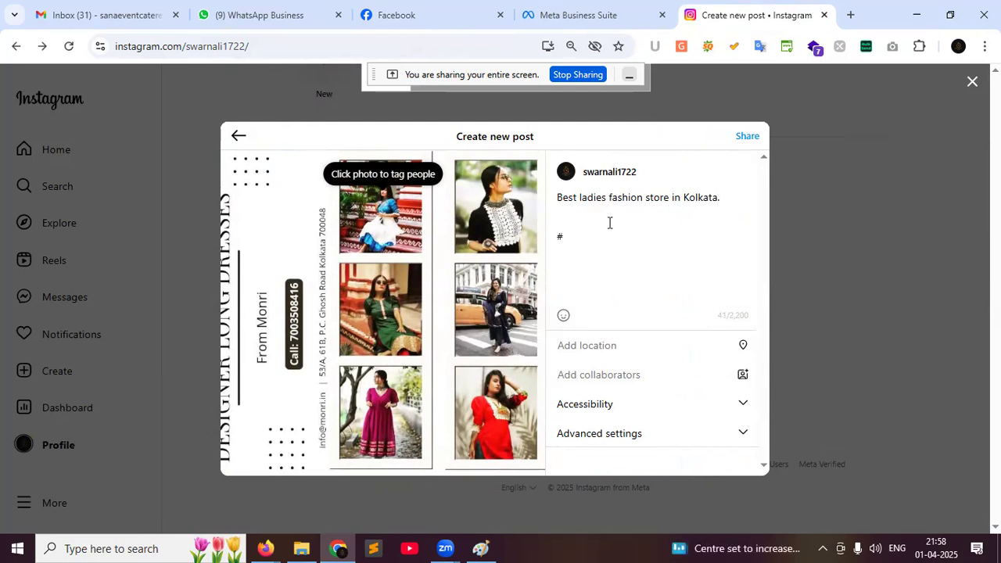
pyautogui.write('l')
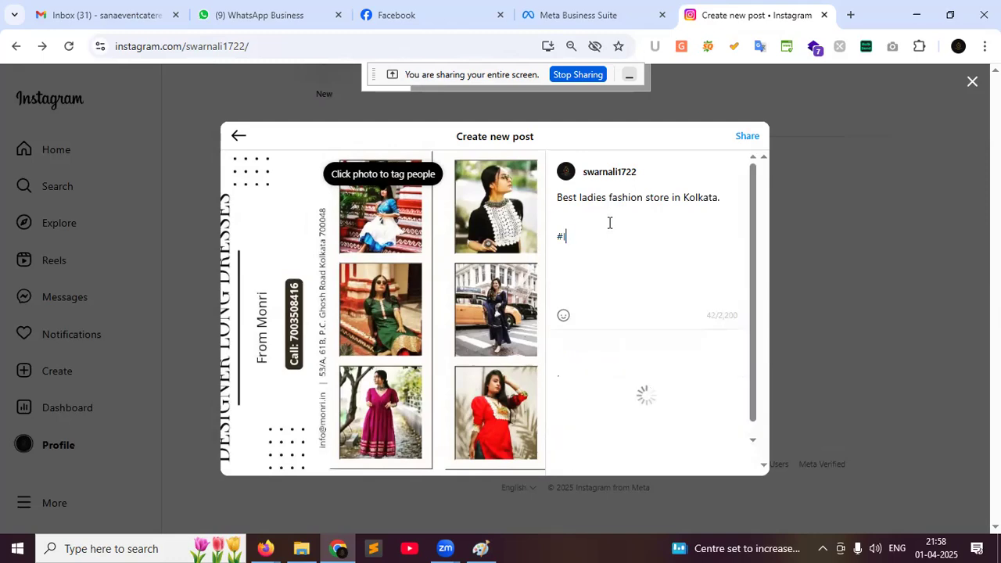
pyautogui.write('adies')
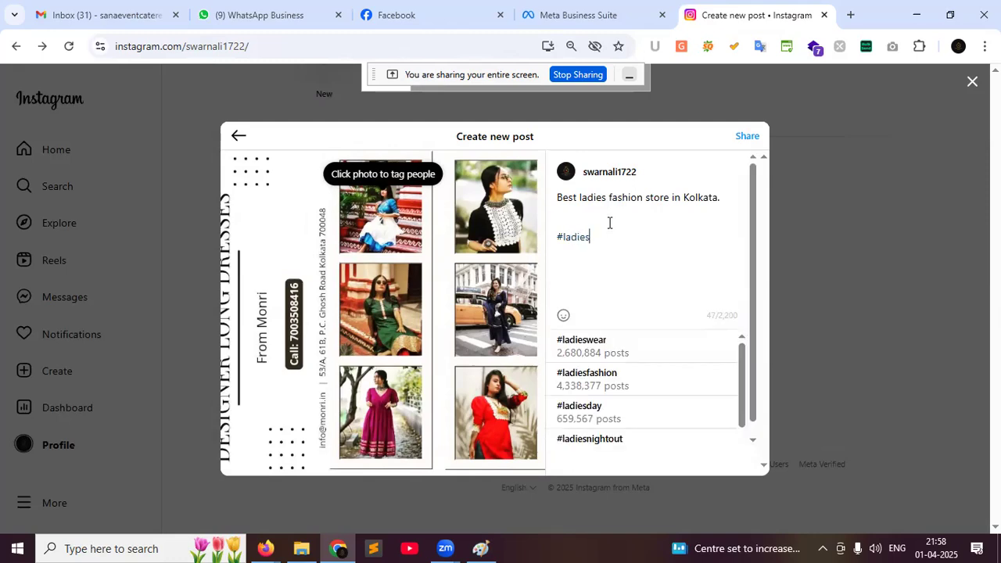
pyautogui.click(617, 338)
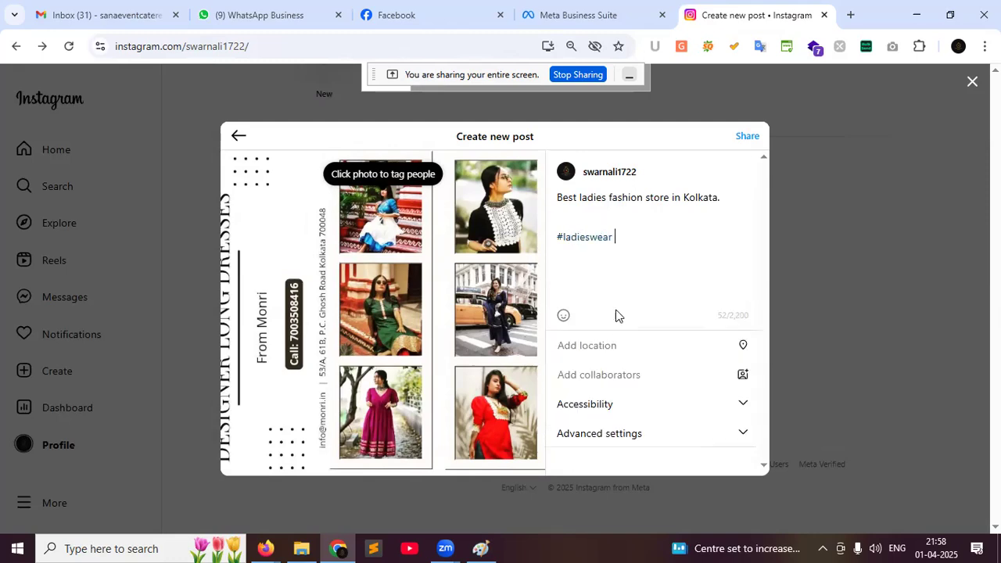
pyautogui.write('#ladies')
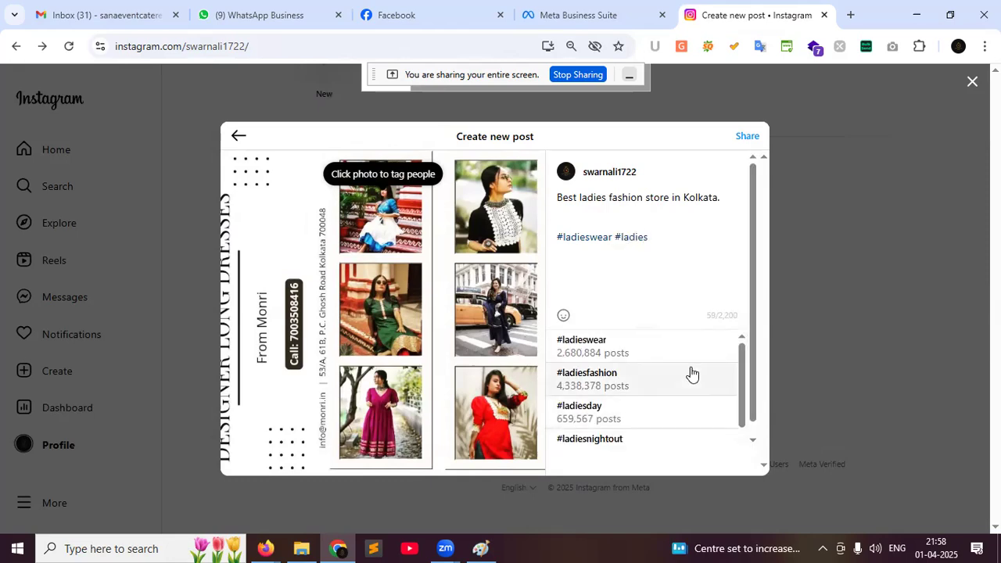
pyautogui.click(662, 373)
pyautogui.write('#')
pyautogui.press('BackSpace')
pyautogui.write('#')
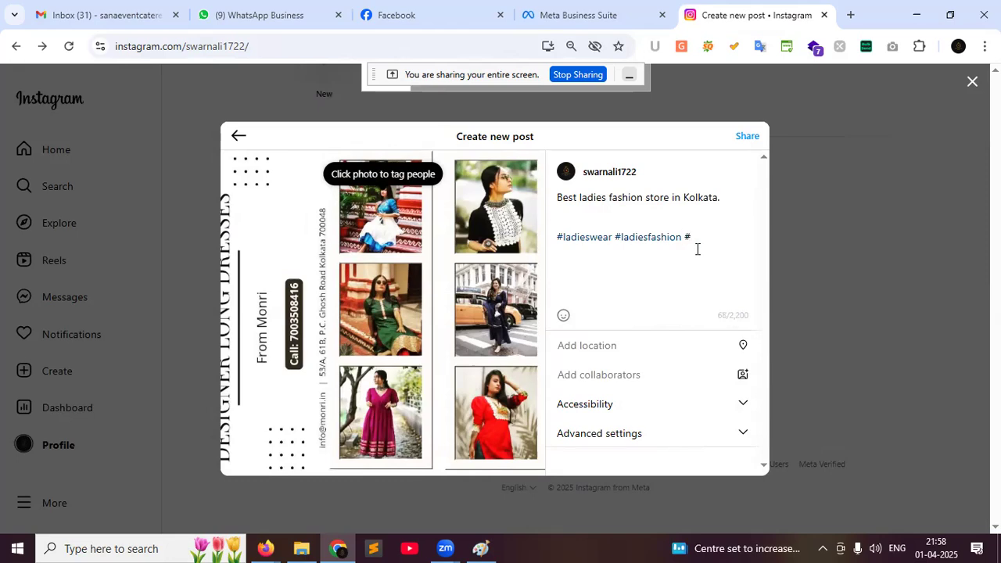
pyautogui.write('wome')
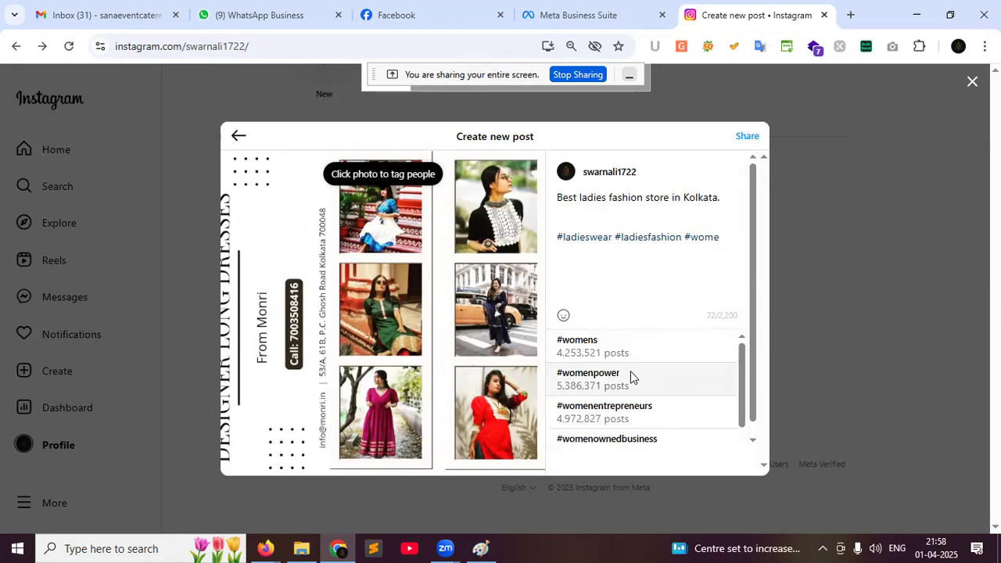
pyautogui.write('nwe')
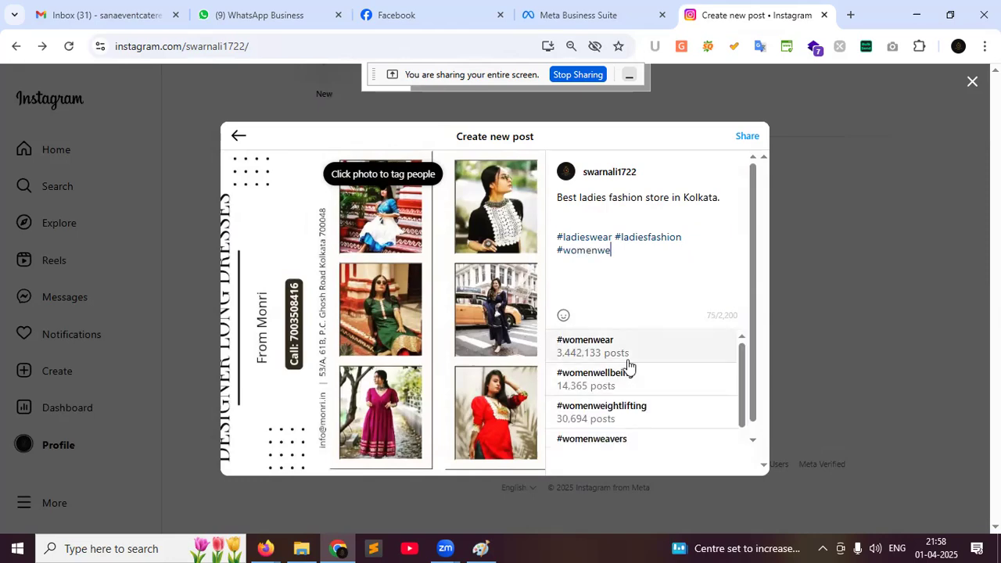
pyautogui.click(627, 349)
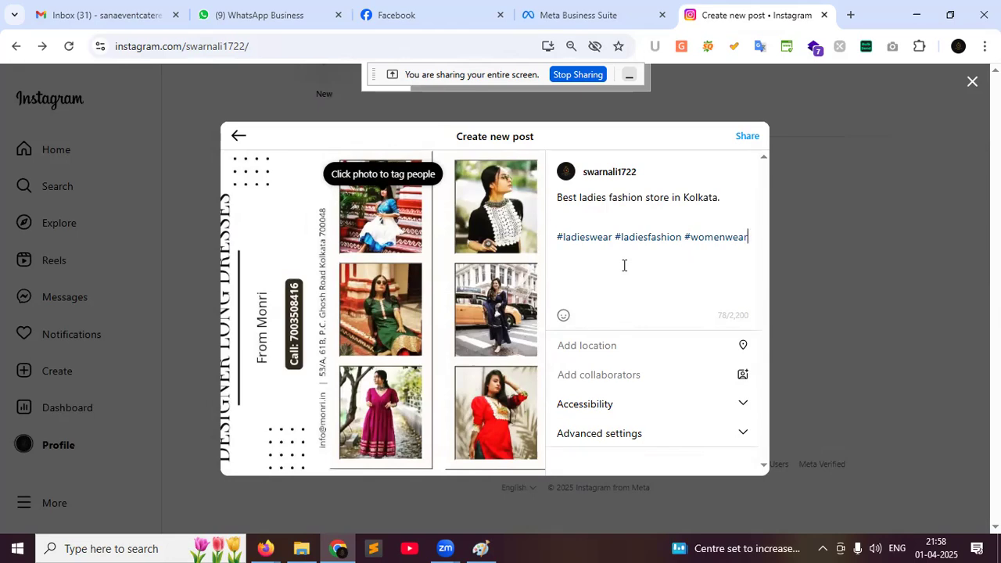
# Set the post location to Kolkata, West Bangal, India
pyautogui.click(602, 350)
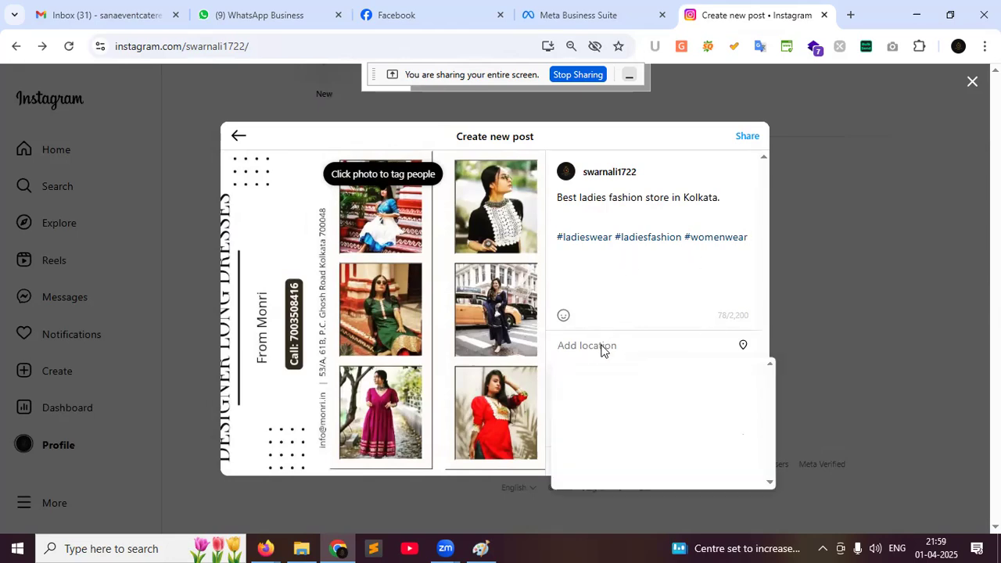
pyautogui.write('kolkata')
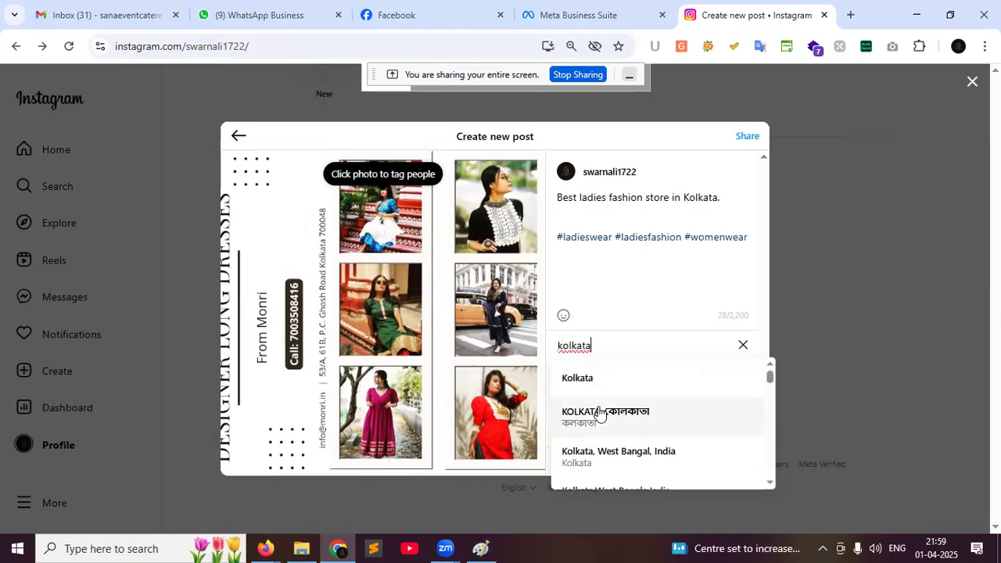
pyautogui.click(583, 460)
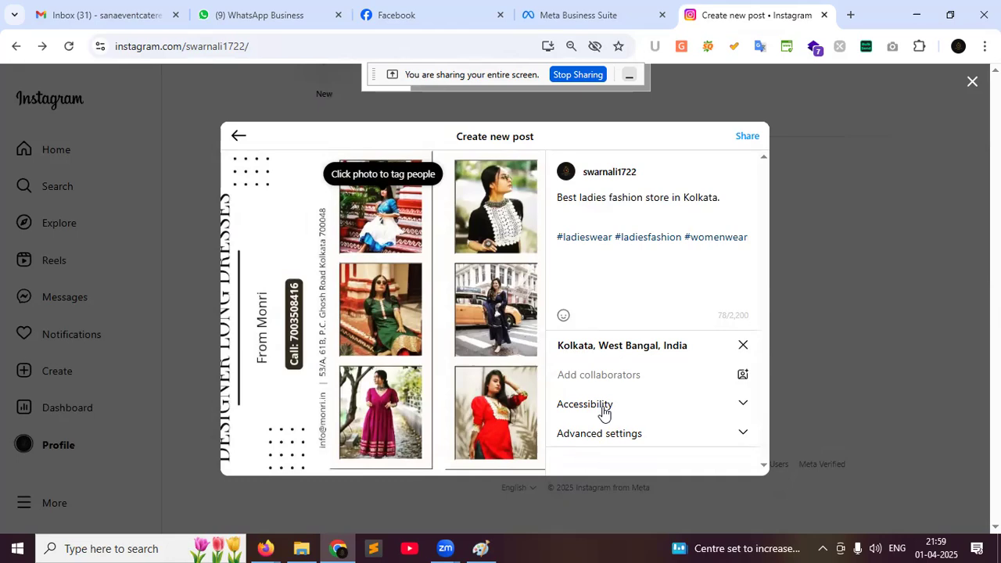
# Expand the Accessibility options and focus the photo's alt-text field
pyautogui.click(742, 407)
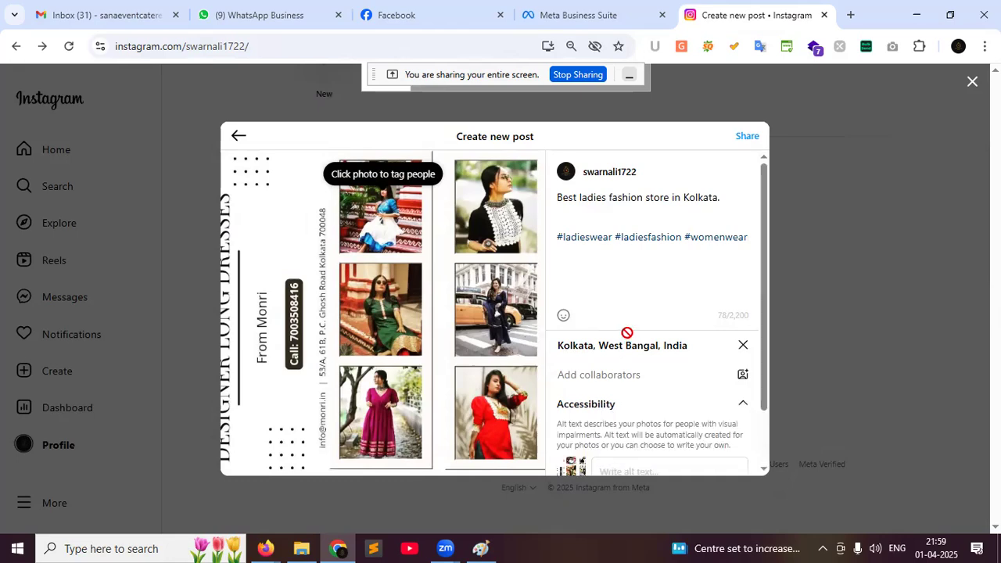
pyautogui.scroll(-1, 628, 336)
pyautogui.click(620, 404)
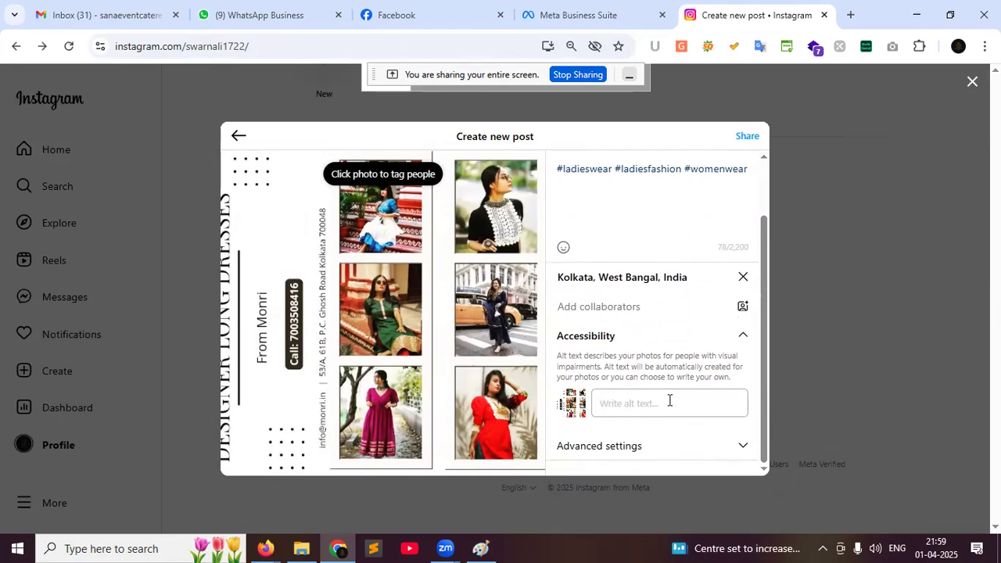
pyautogui.click(669, 400)
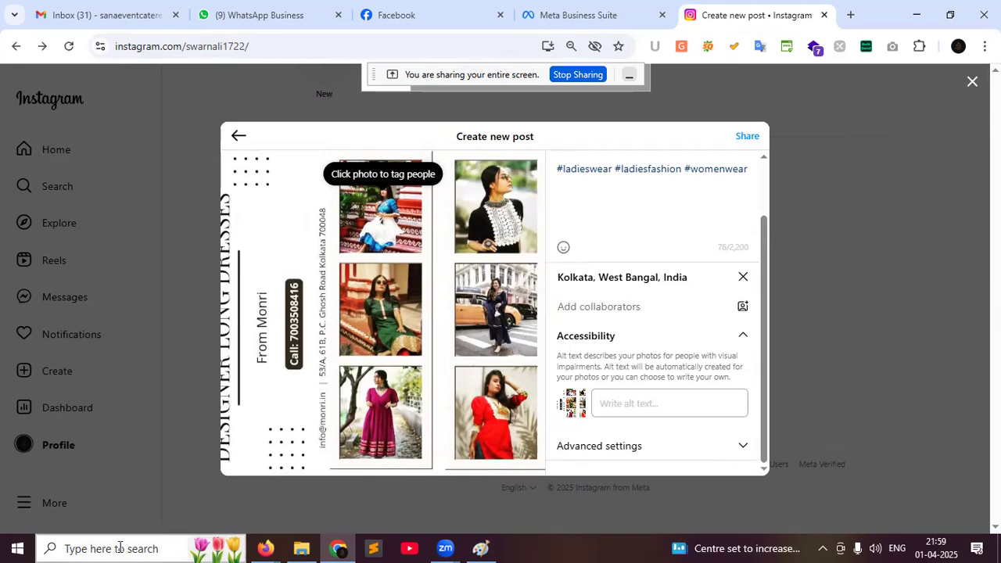
# Close the in-call messages panel in the Google Meet window and return to the Instagram draft
pyautogui.moveTo(270, 548)
pyautogui.click(179, 481)
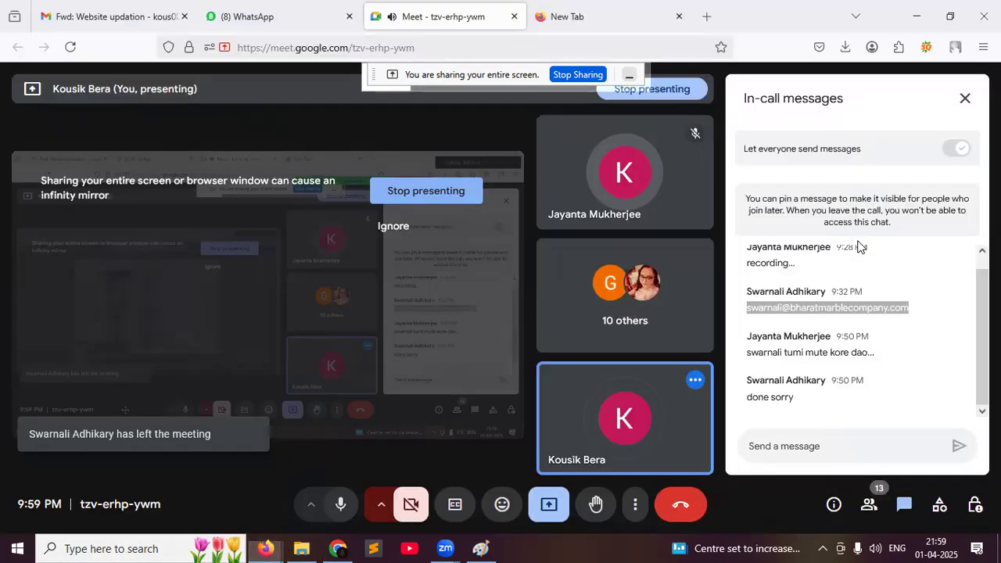
pyautogui.click(965, 99)
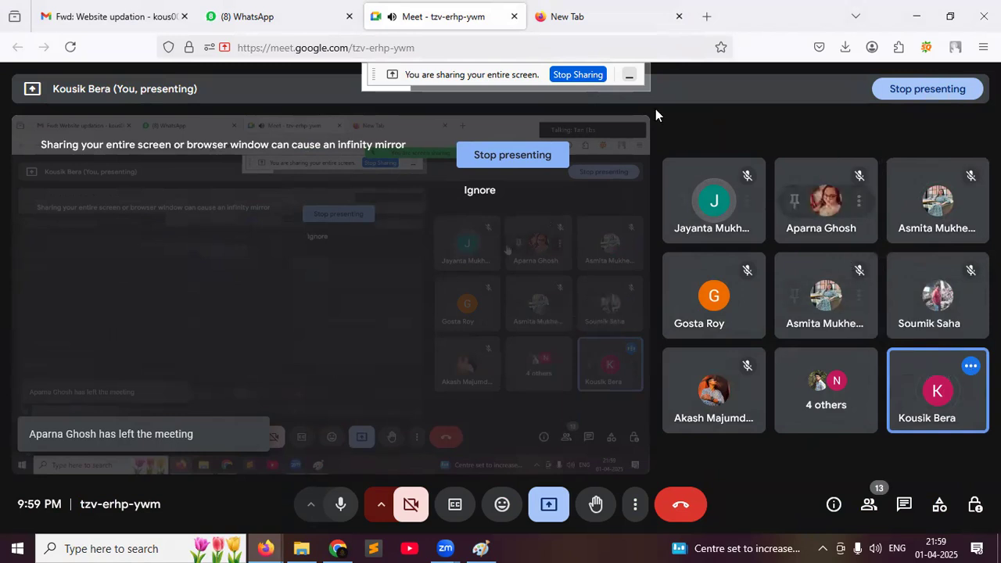
pyautogui.click(342, 546)
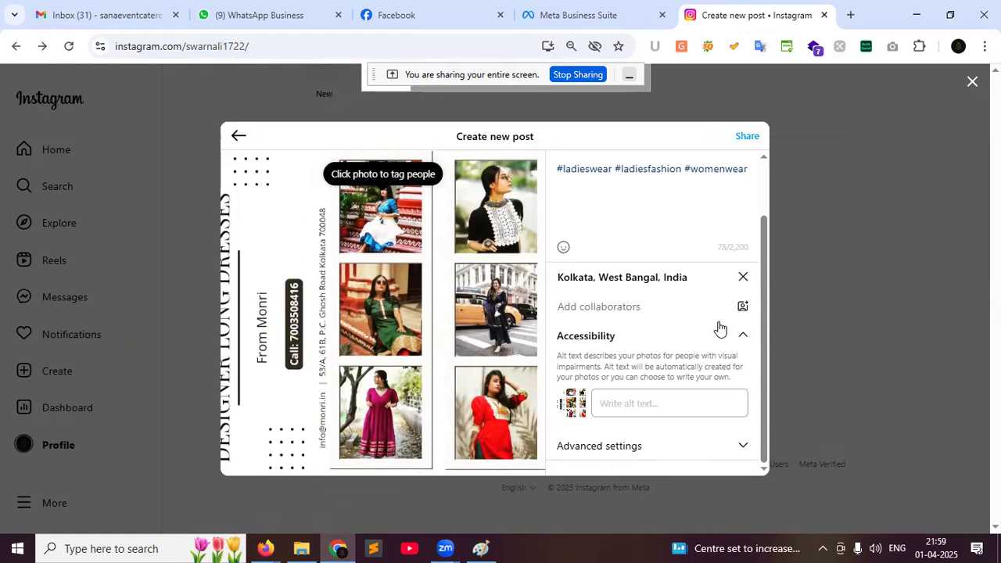
# Copy the caption line 'Best ladies fashion store in Kolkata' into the photo's alt text
pyautogui.click(658, 409)
pyautogui.scroll(1, 659, 260)
pyautogui.moveTo(558, 197); pyautogui.dragTo(717, 196)
pyautogui.hotkey('ctrl', 'c')
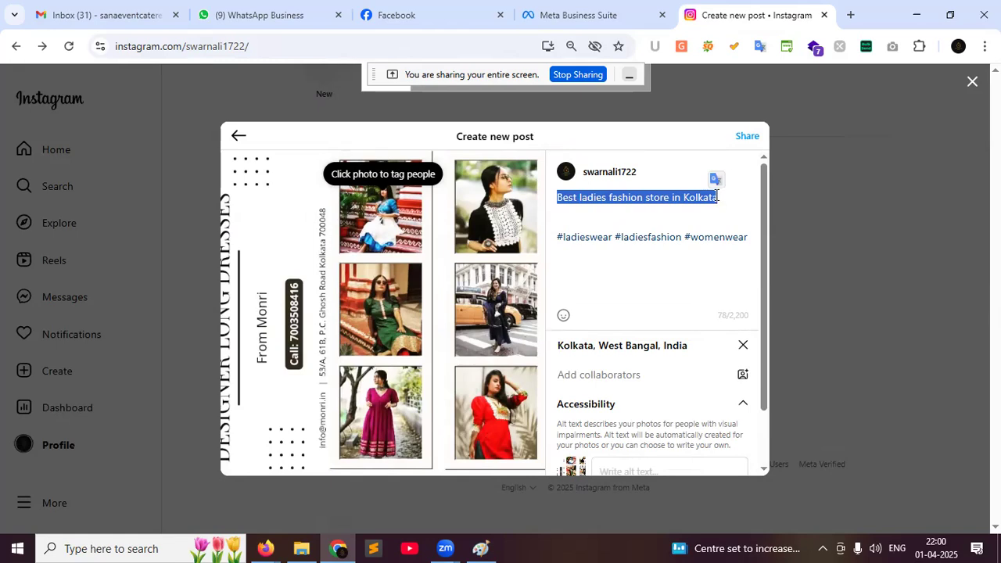
pyautogui.scroll(-1, 634, 456)
pyautogui.click(632, 408)
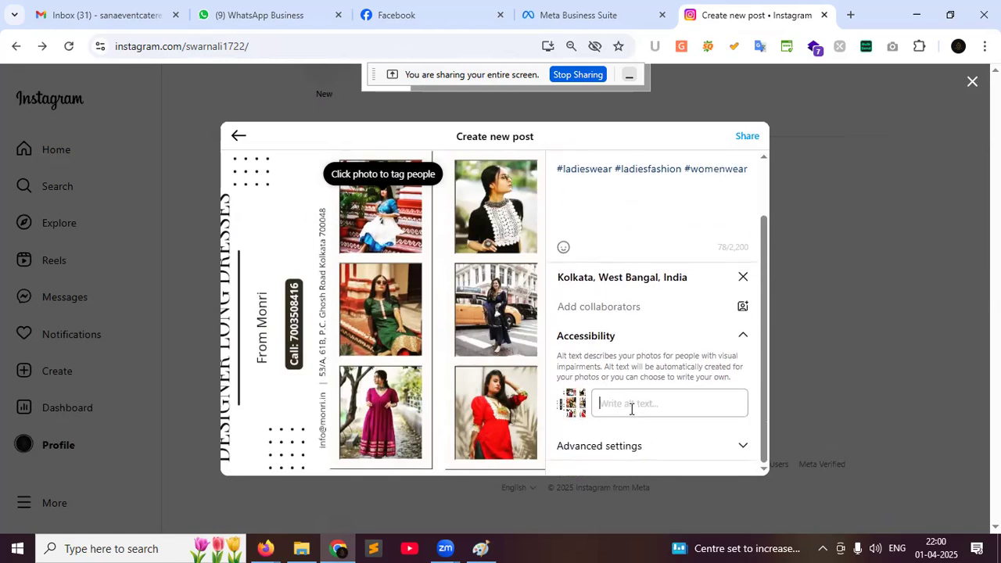
pyautogui.hotkey('ctrl', 'v')
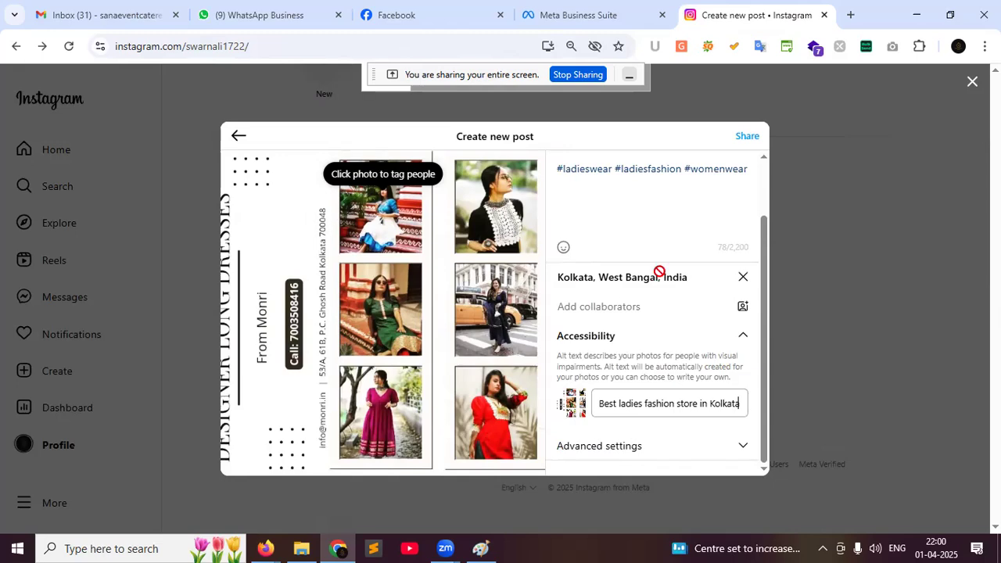
# Share the new post to Instagram and glance at the Business Suite posts list
pyautogui.click(741, 137)
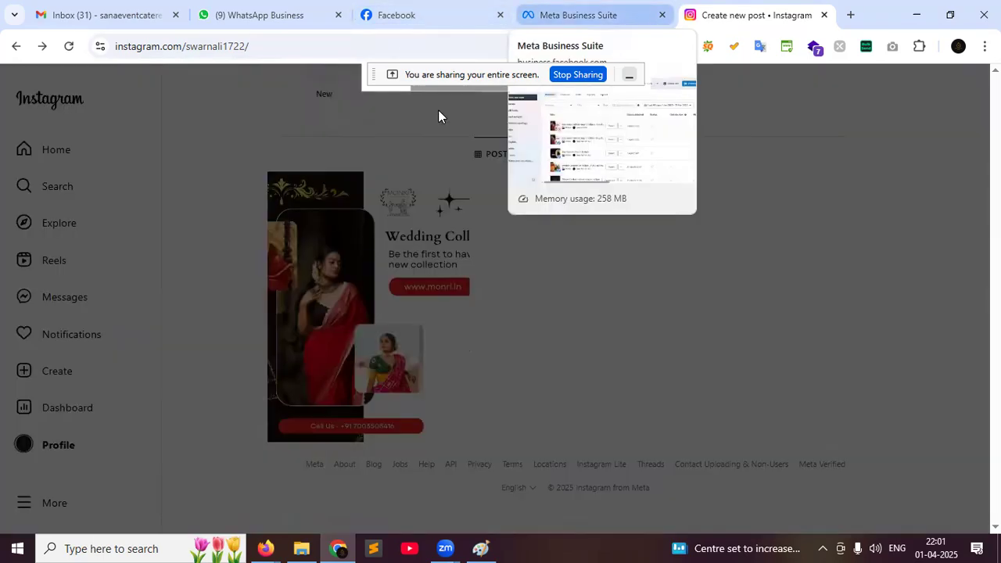
pyautogui.click(590, 15)
pyautogui.click(756, 15)
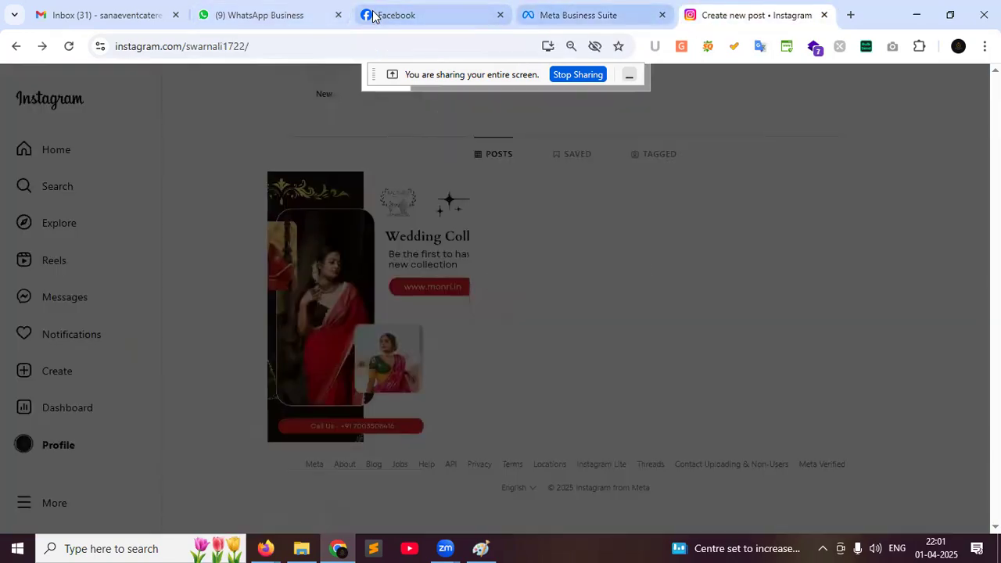
# Check the new ladies-fashion post in Business Suite's posts list, on Instagram and on the Kous Fashion Hub page
pyautogui.click(590, 15)
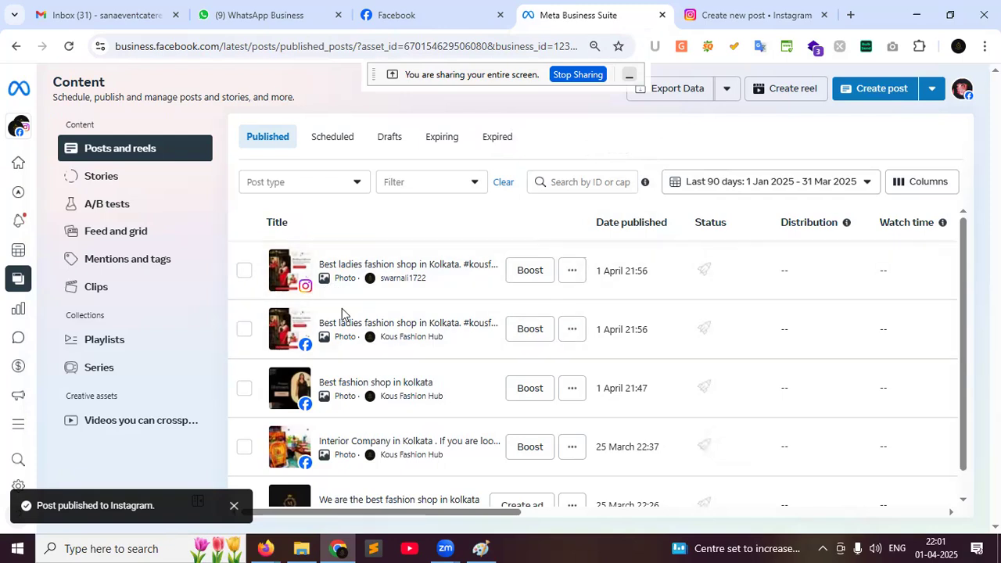
pyautogui.hotkey('ctrl', 'Tab')
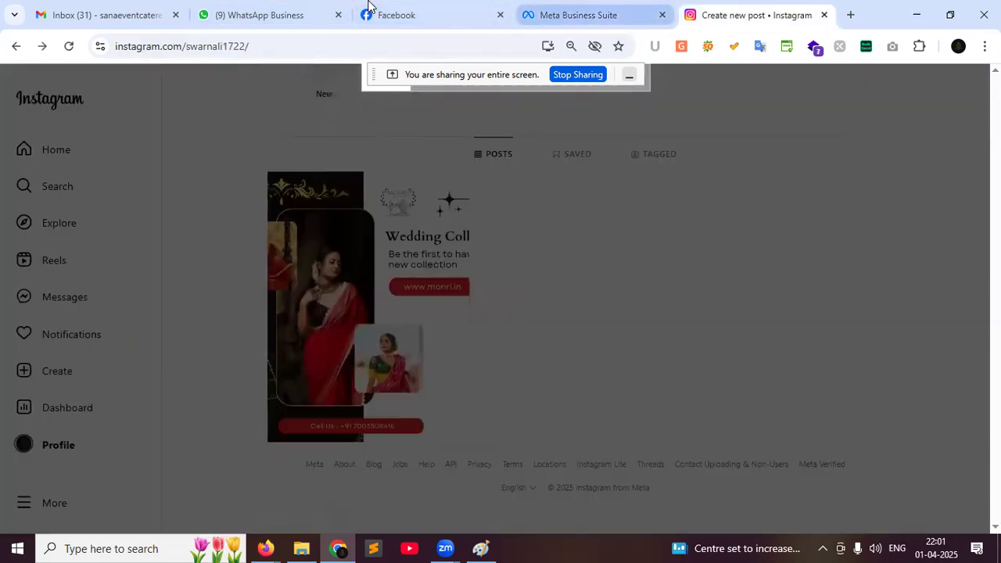
pyautogui.moveTo(368, 7)
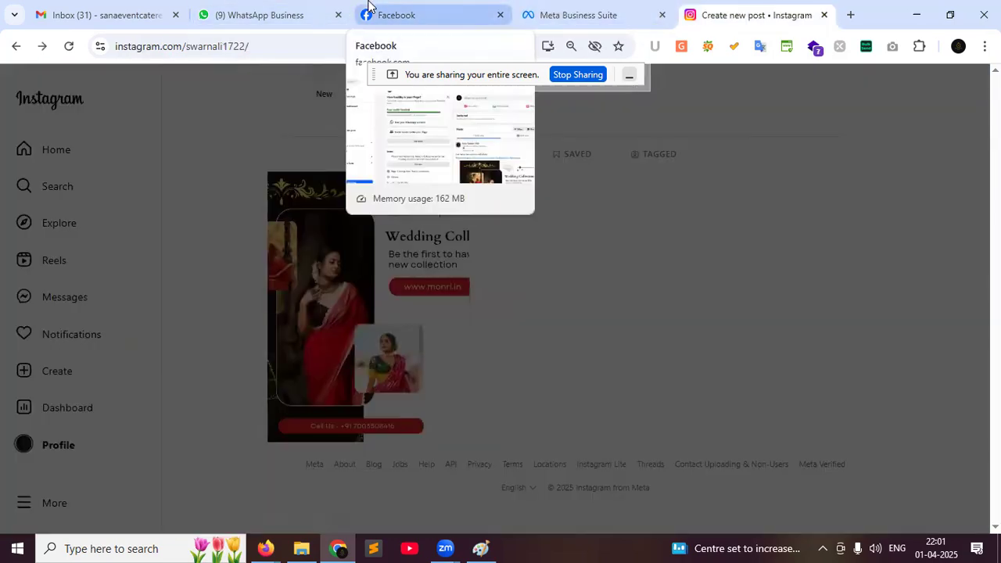
pyautogui.click(369, 6)
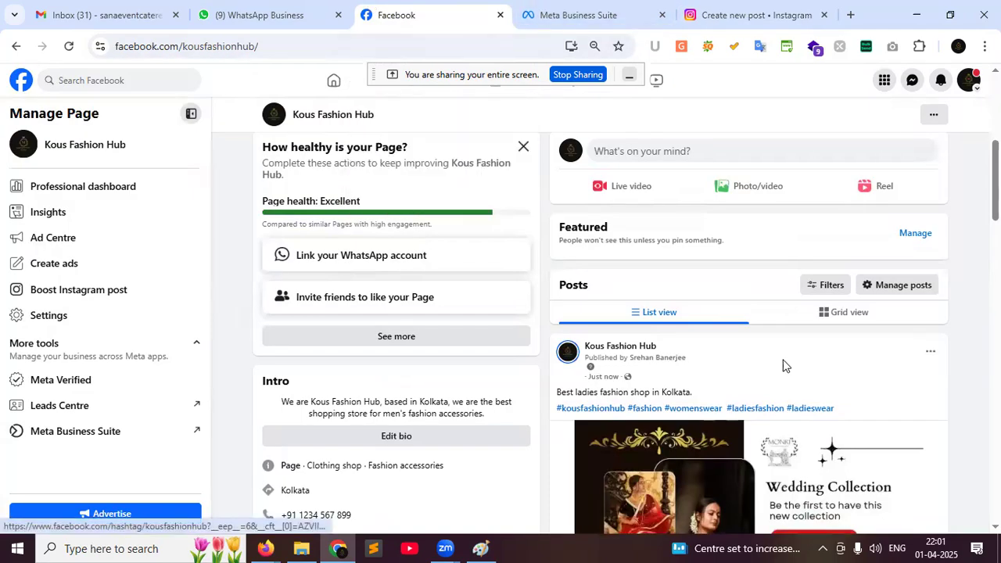
pyautogui.click(755, 13)
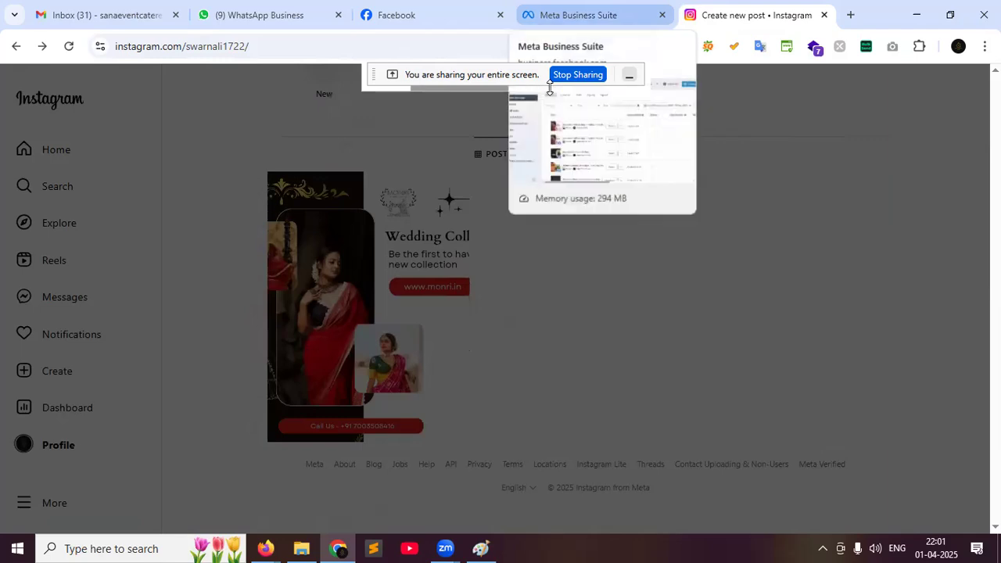
pyautogui.click(579, 15)
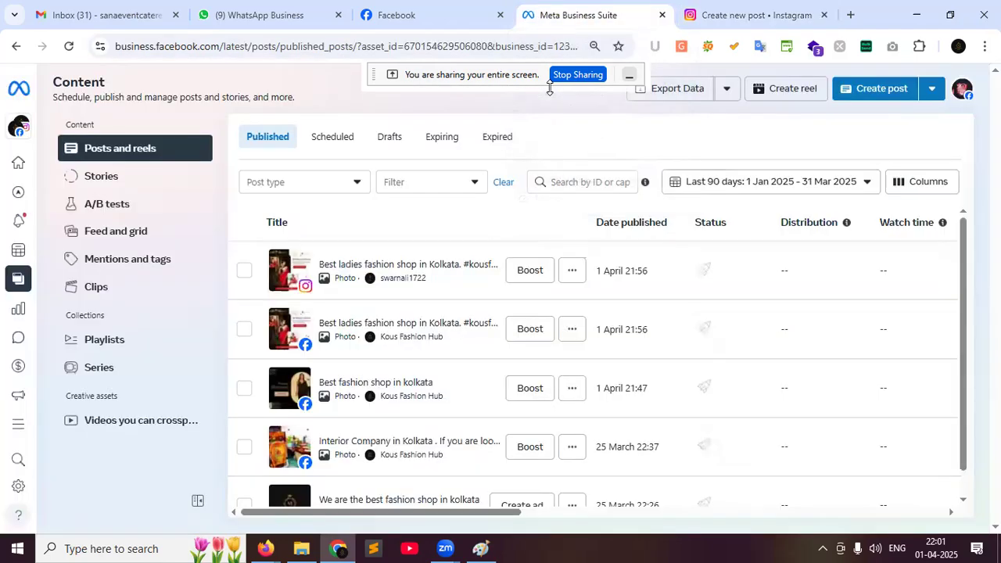
pyautogui.click(373, 6)
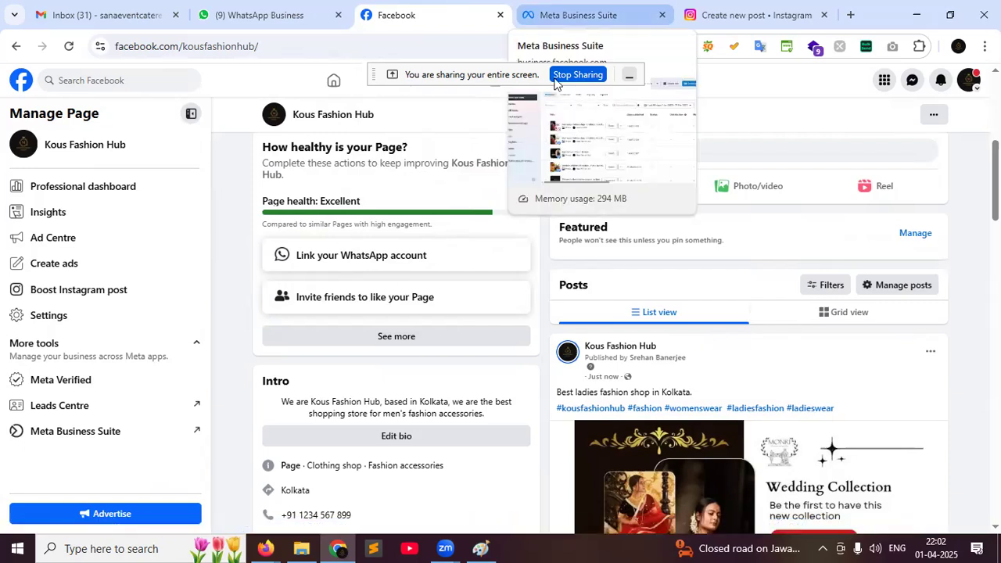
pyautogui.hotkey('ctrl', 'Tab')
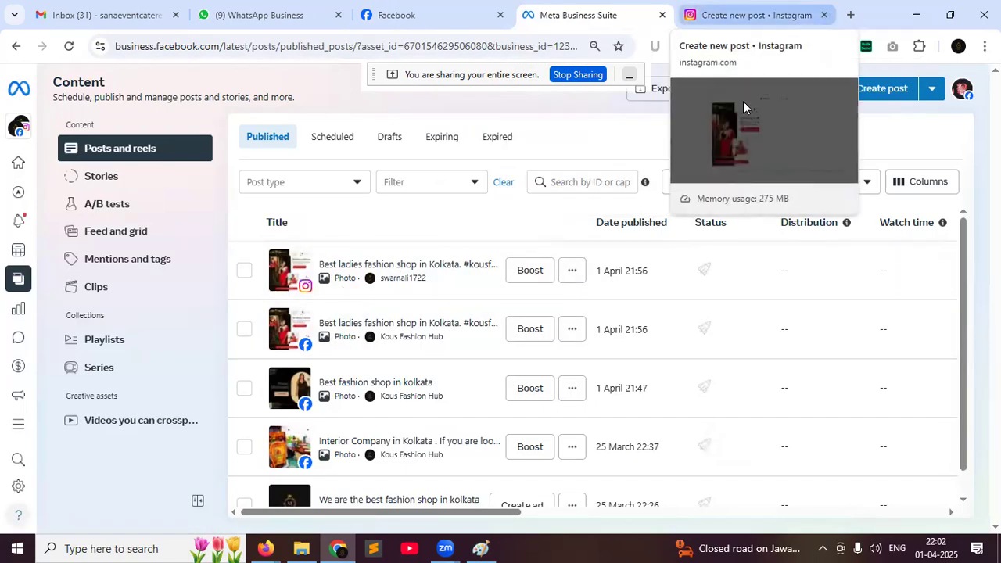
pyautogui.click(744, 16)
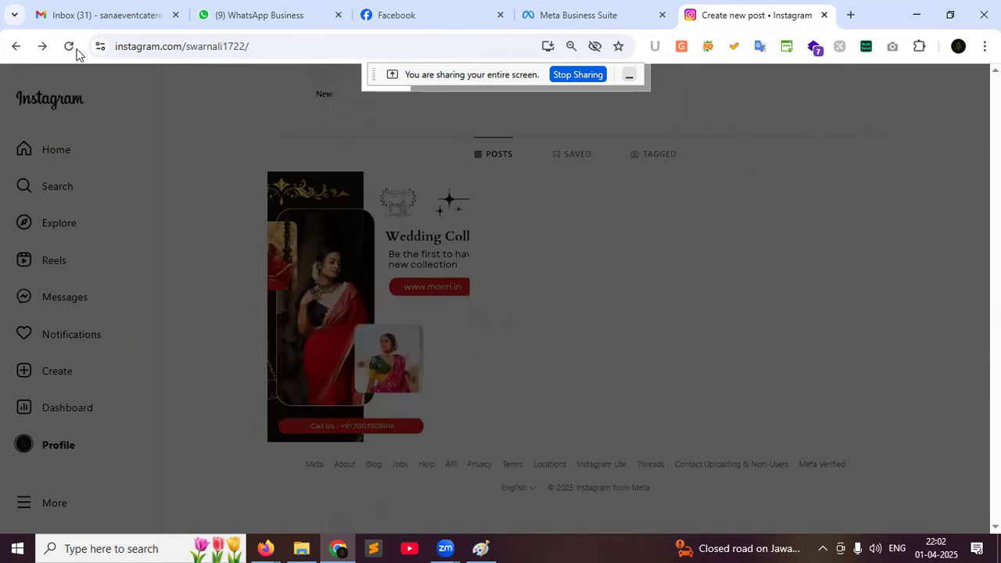
pyautogui.click(379, 8)
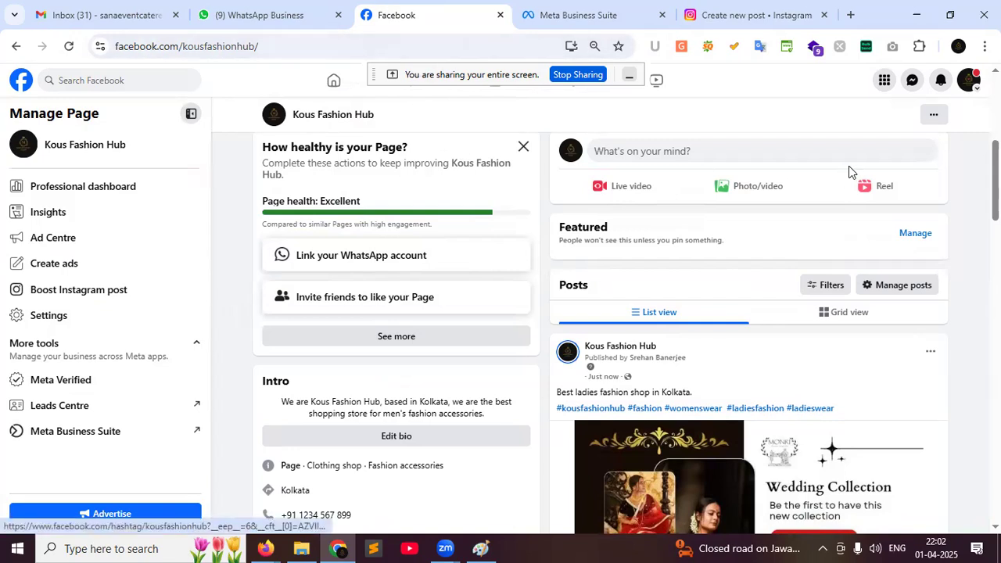
pyautogui.scroll(-1, 836, 349)
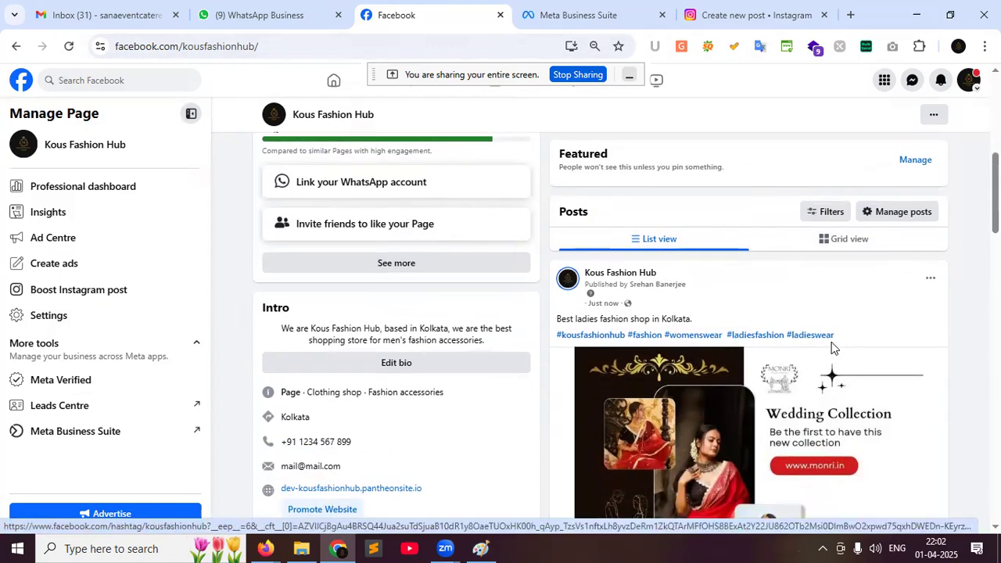
pyautogui.click(929, 281)
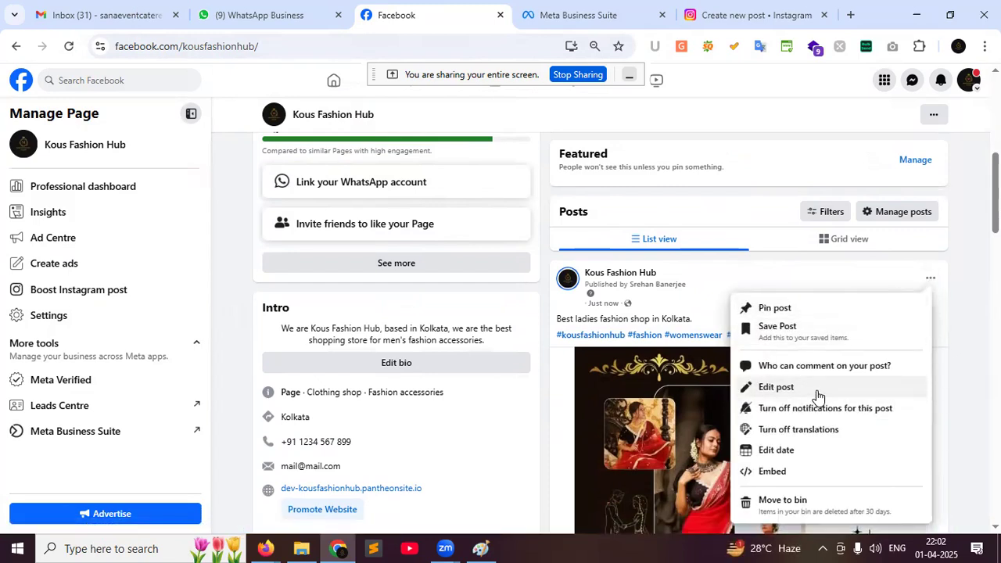
pyautogui.click(816, 389)
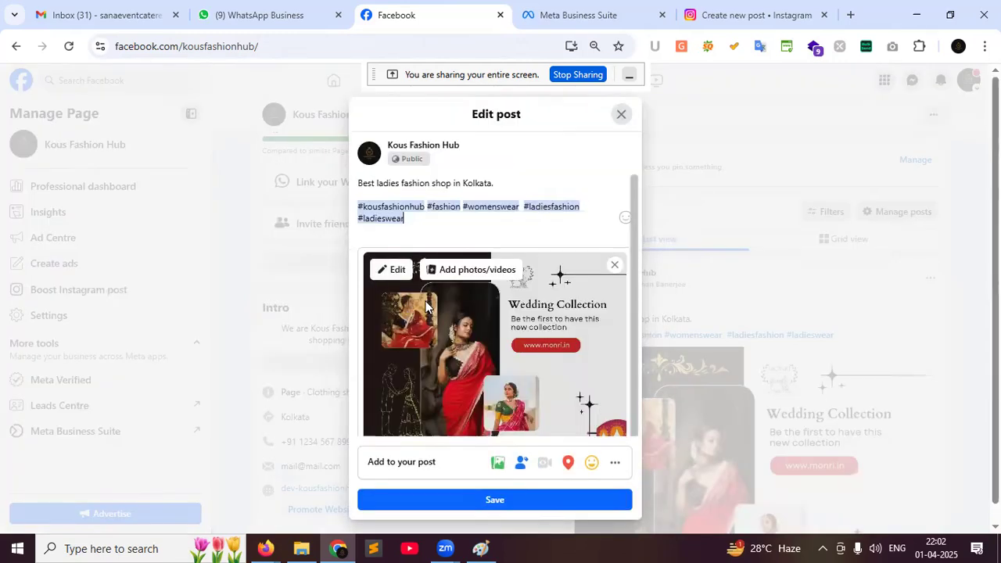
pyautogui.click(619, 116)
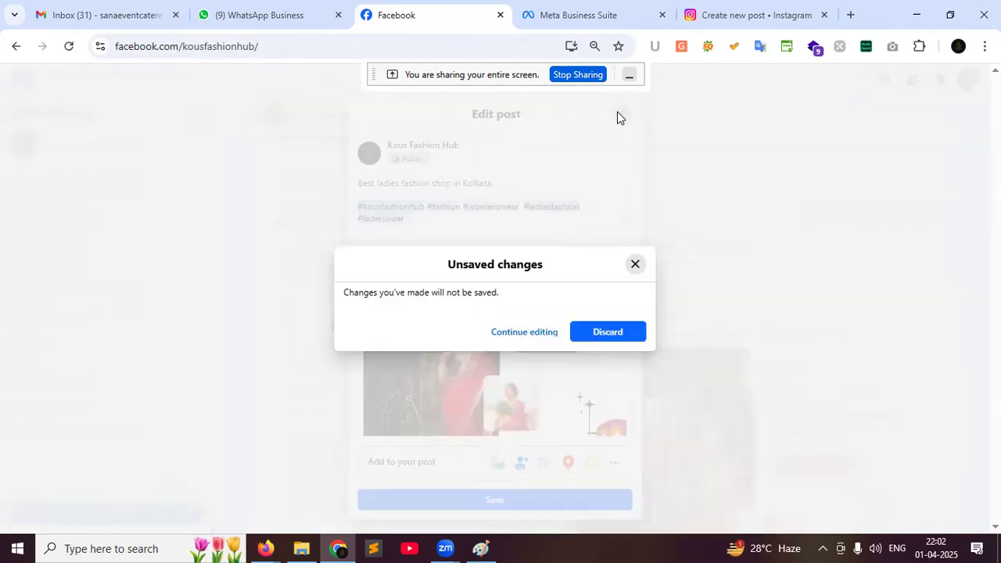
pyautogui.click(607, 332)
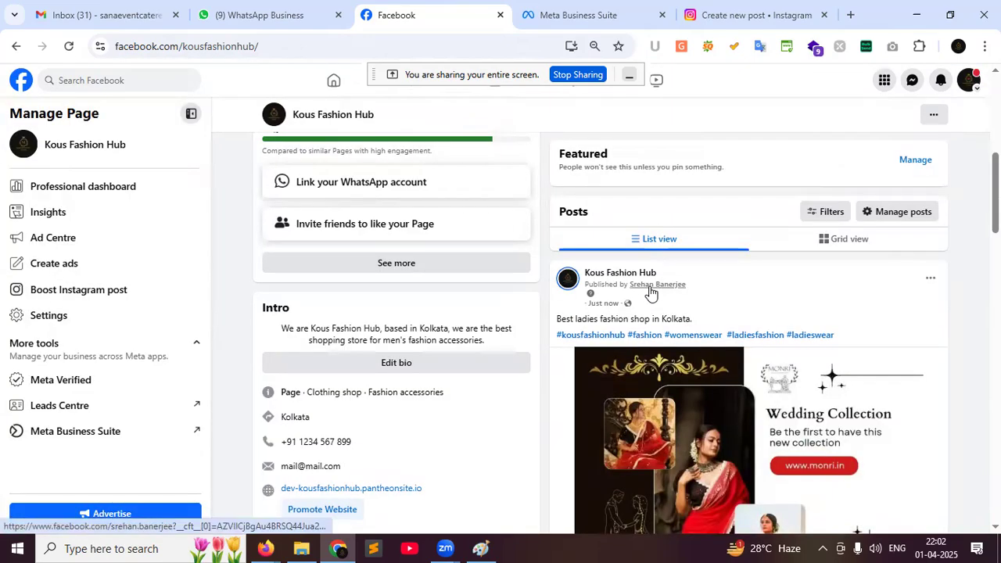
pyautogui.scroll(2, 671, 274)
# Start a new Kous Fashion Hub post captioned 'Best stylish fashion shop in kolkata'
pyautogui.click(643, 230)
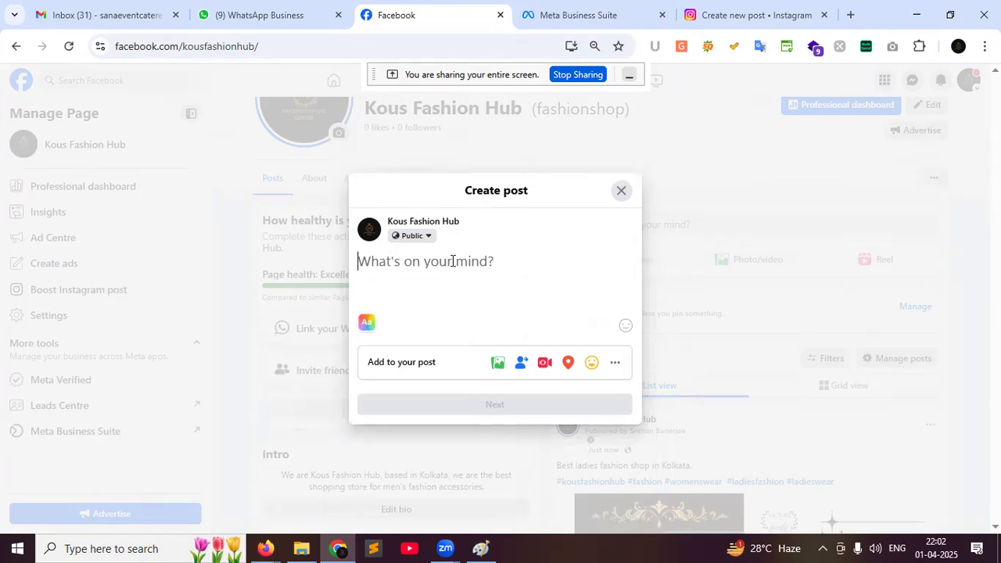
pyautogui.write('Best ')
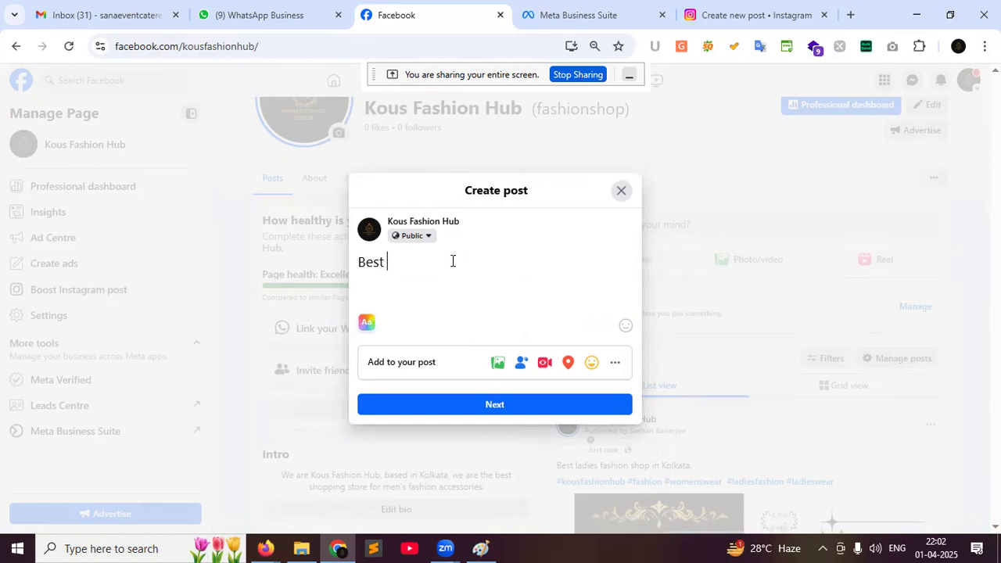
pyautogui.write('I')
pyautogui.press('BackSpace')
pyautogui.write('stylish fashion')
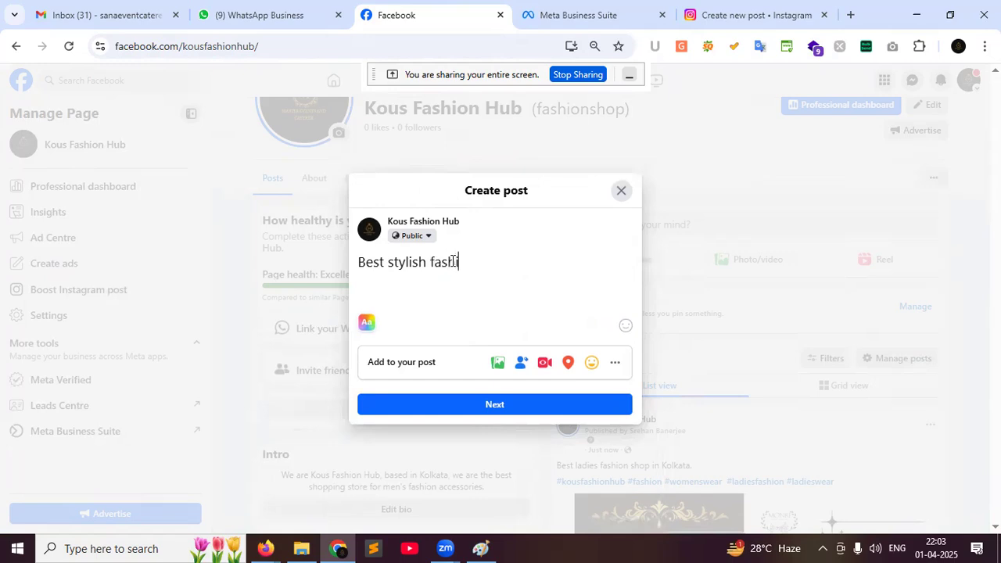
pyautogui.write(' shop in kolkata.')
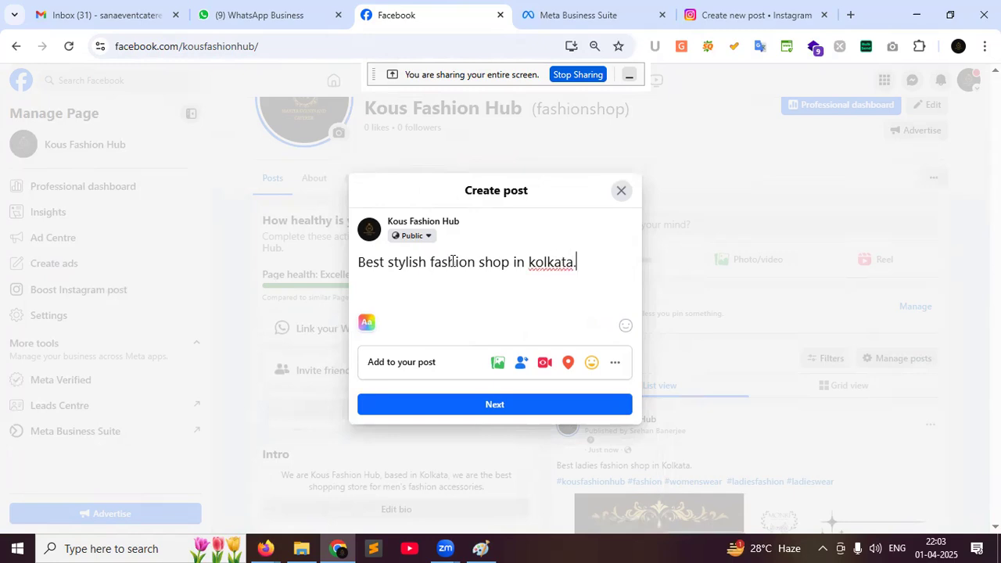
# Add #kousfashionhub, #fashion and #stylishwear on a new line below the caption
pyautogui.press('Return')
pyautogui.press('Return')
pyautogui.write('#')
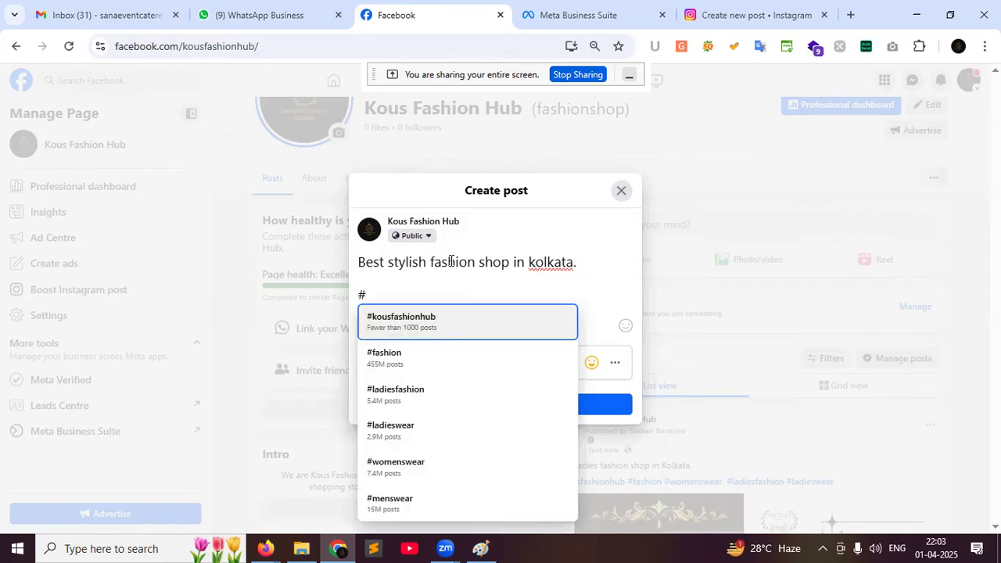
pyautogui.click(426, 317)
pyautogui.write('#')
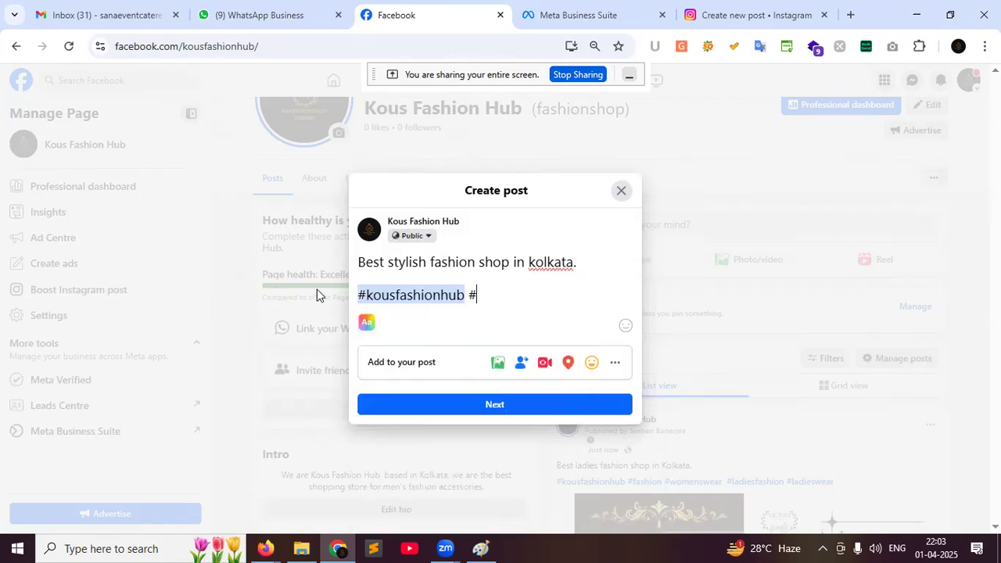
pyautogui.write('f')
pyautogui.click(552, 333)
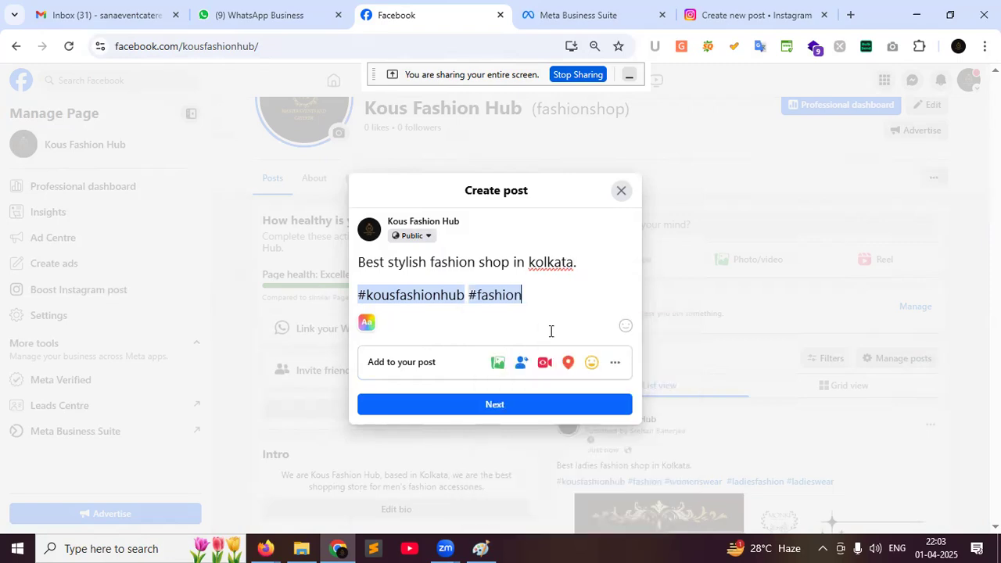
pyautogui.write('#sty')
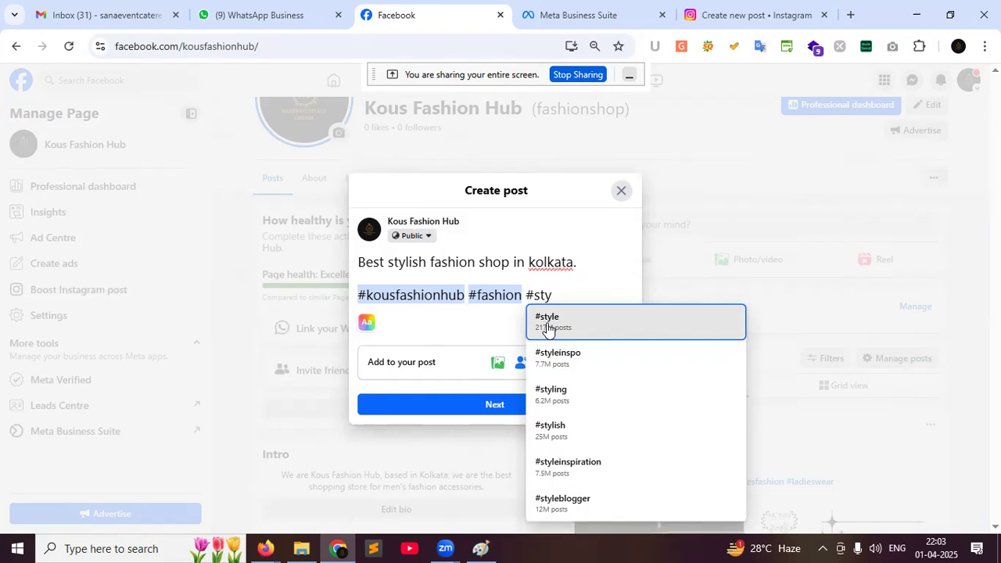
pyautogui.write('lish')
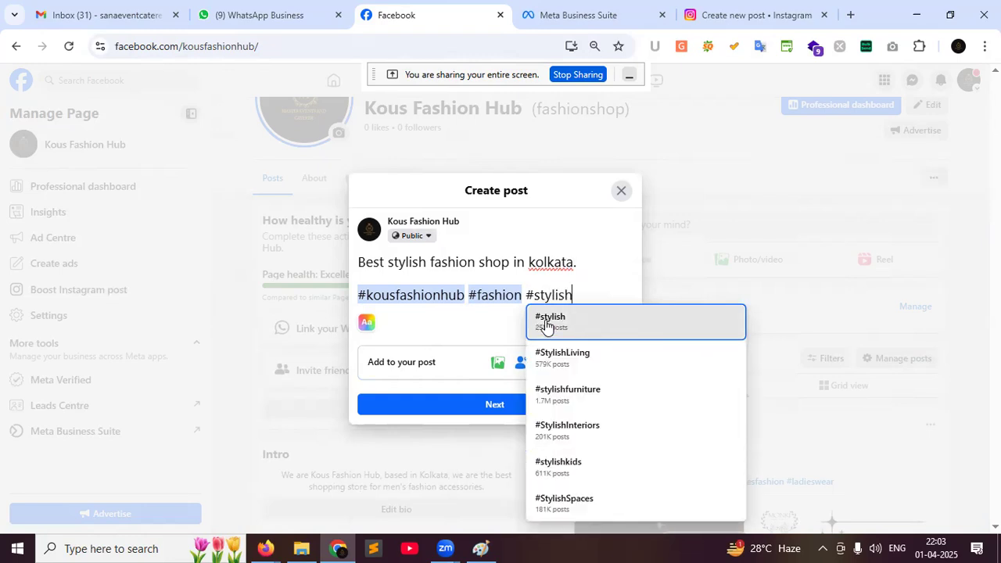
pyautogui.write('we')
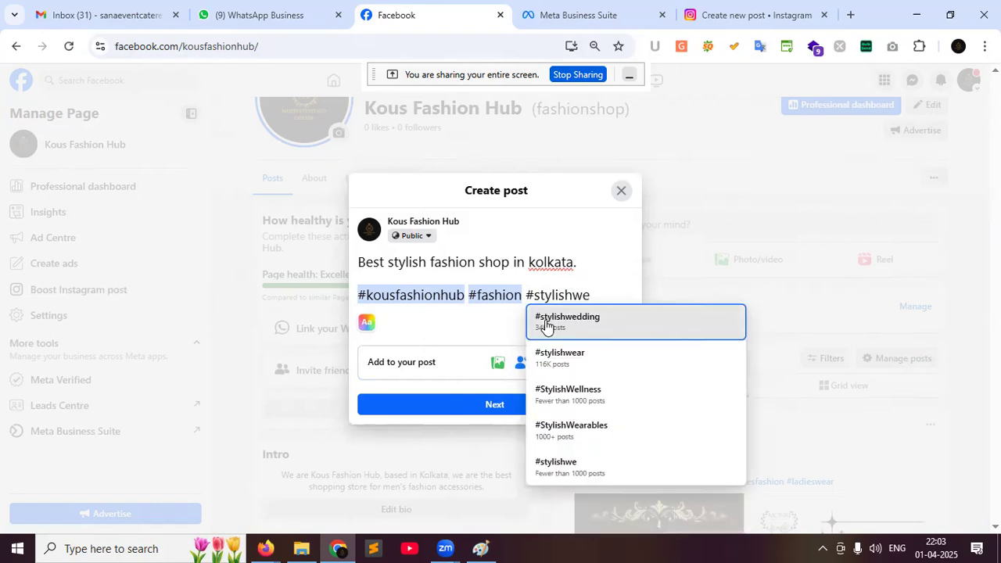
pyautogui.click(558, 361)
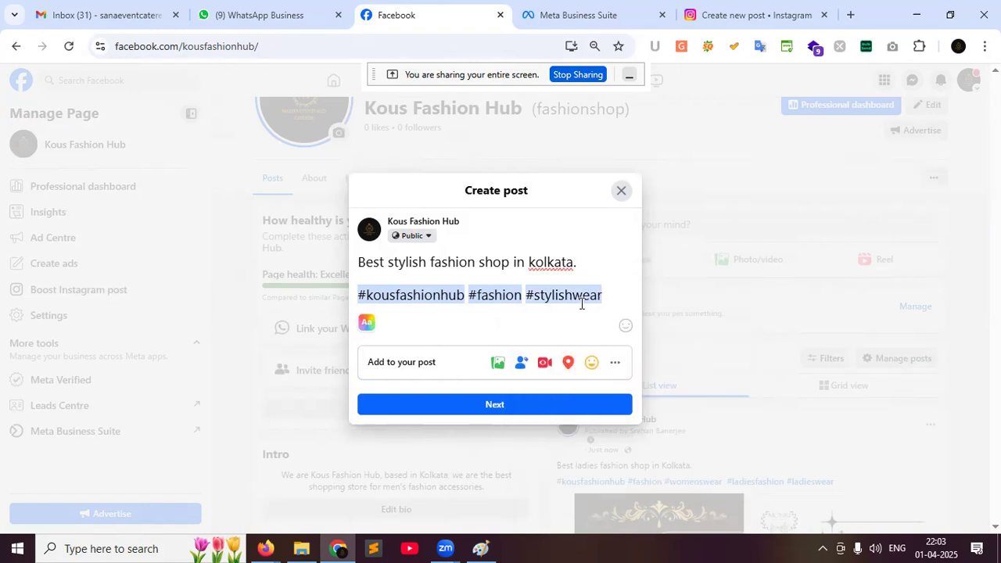
pyautogui.click(495, 364)
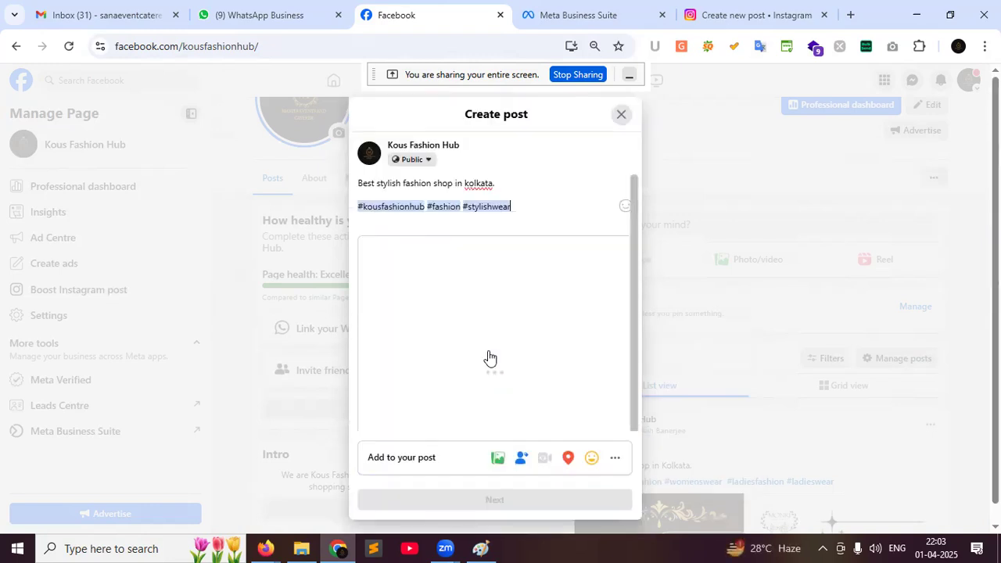
# Attach ray.png from the monri folder, then remove that Raymond image again
pyautogui.click(464, 321)
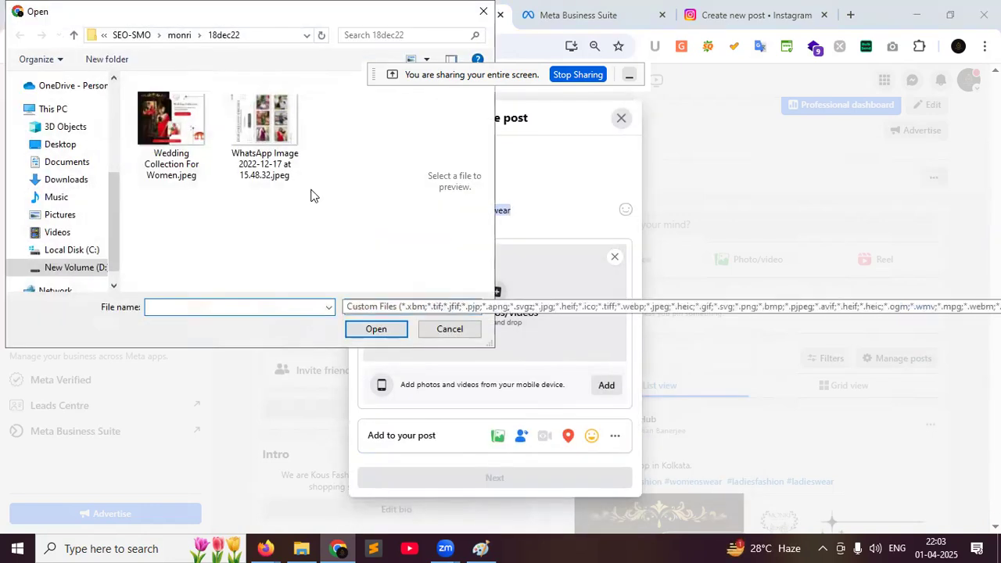
pyautogui.click(180, 36)
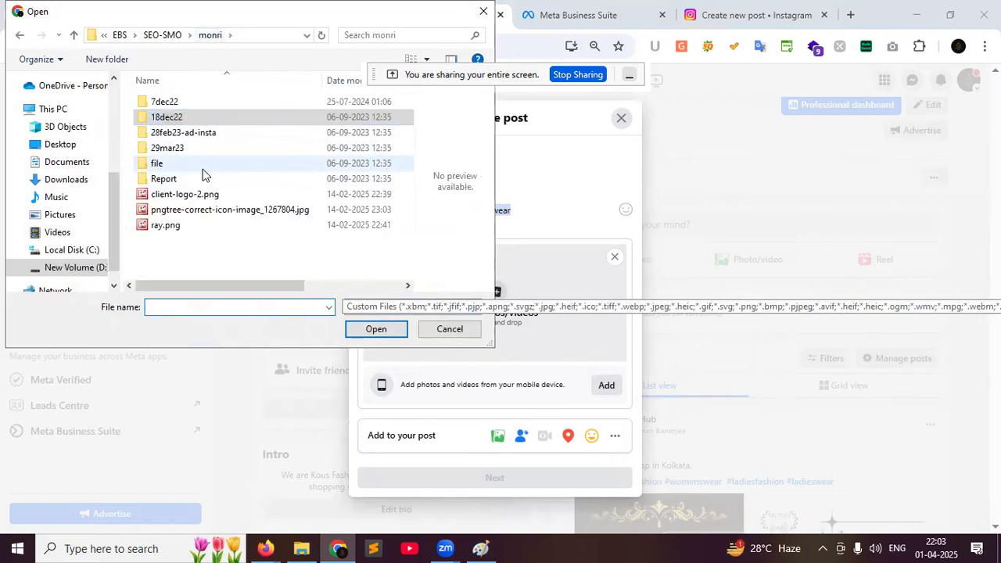
pyautogui.doubleClick(195, 148)
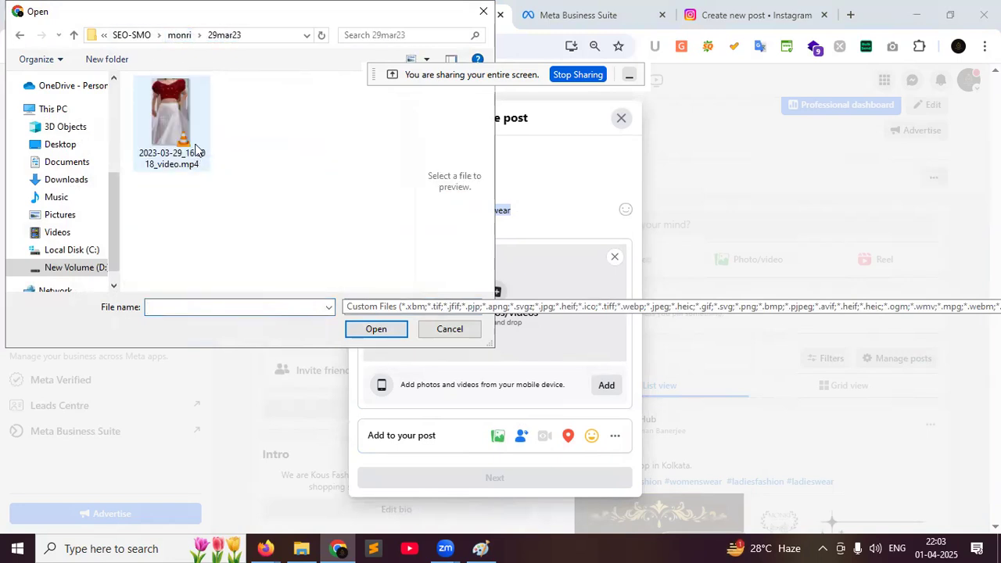
pyautogui.click(187, 37)
pyautogui.doubleClick(179, 119)
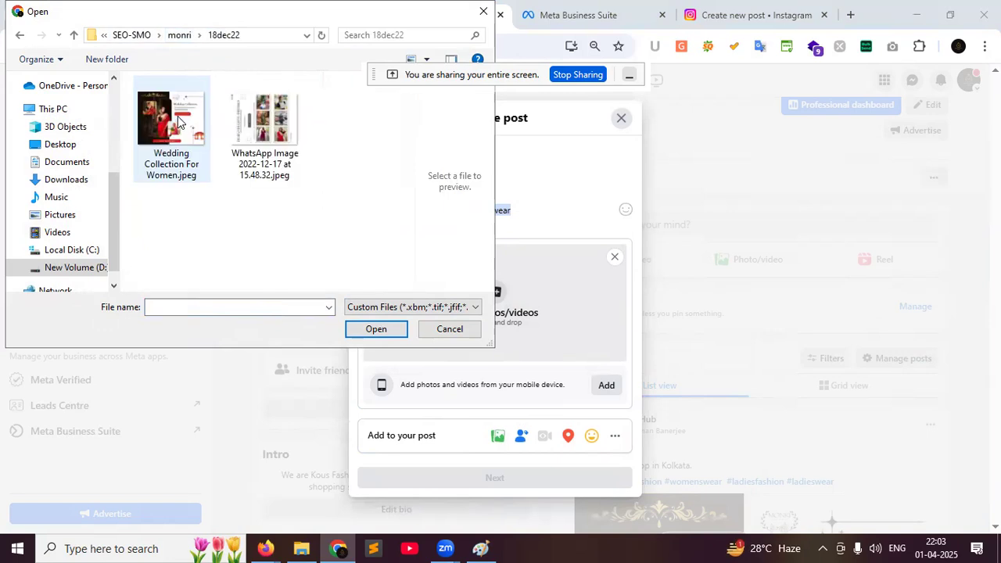
pyautogui.click(183, 35)
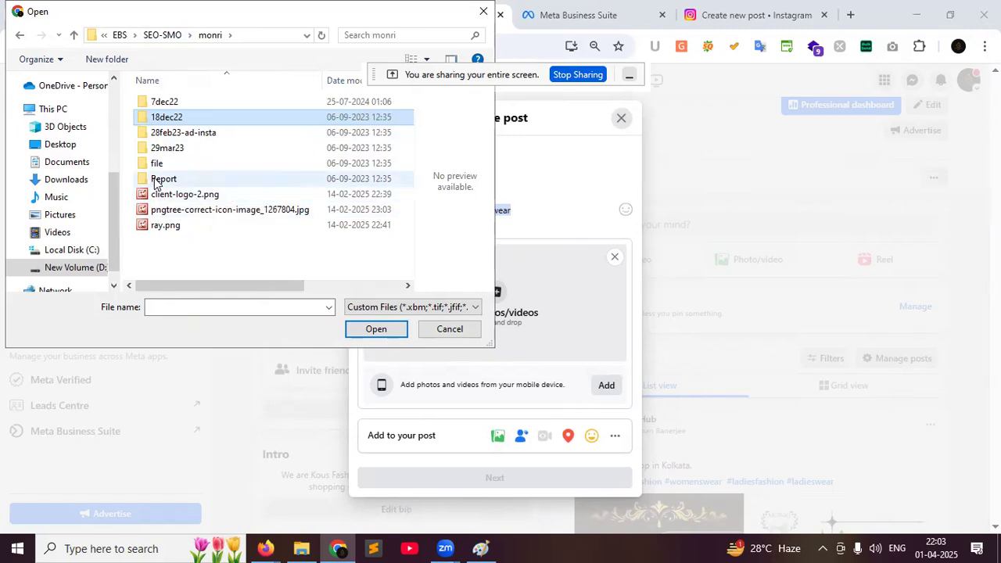
pyautogui.doubleClick(157, 226)
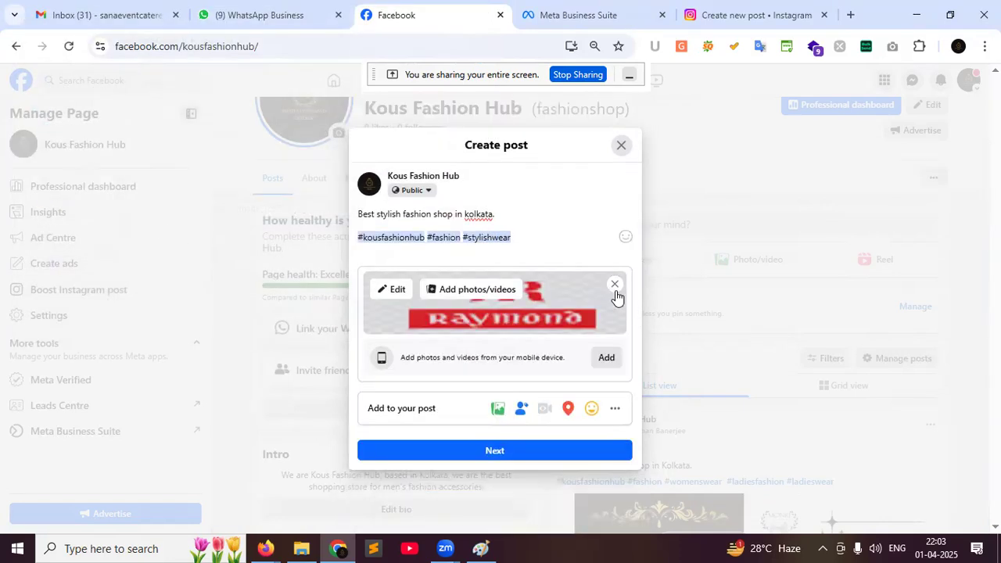
pyautogui.click(615, 287)
pyautogui.click(496, 361)
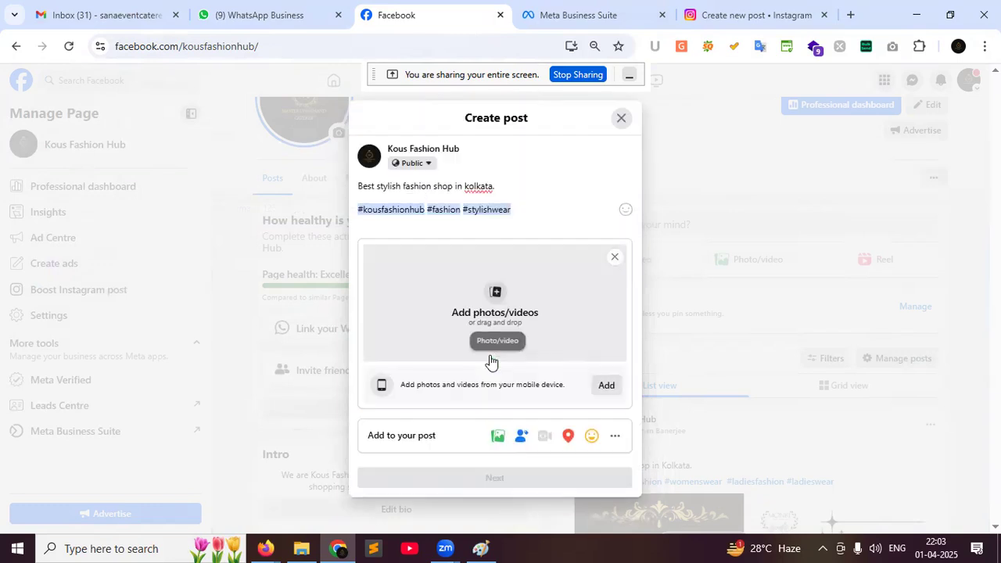
# Attach the saree photo 4.jpg from 28feb23-ad-insta > MONRI CAMPAIGN 1
pyautogui.click(480, 322)
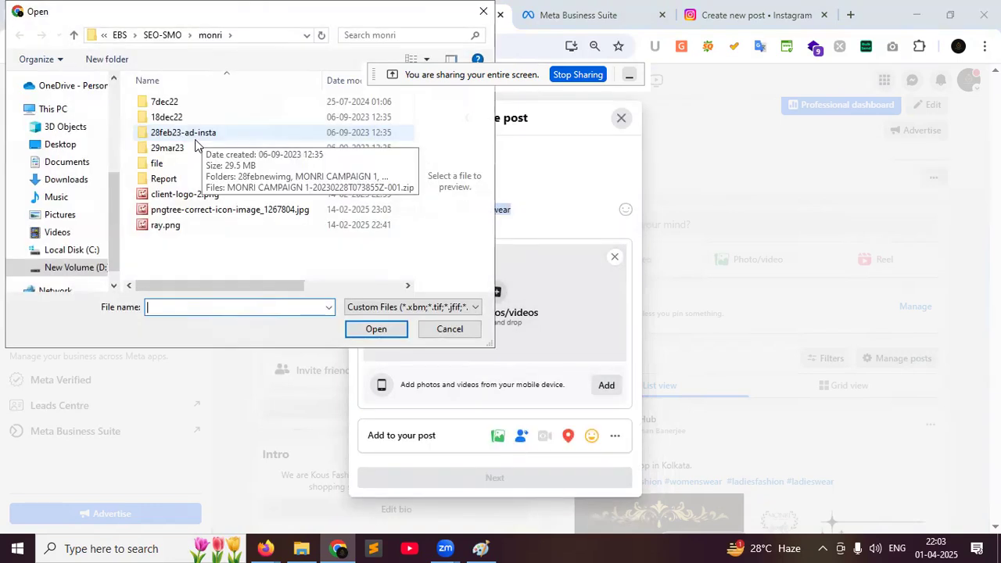
pyautogui.doubleClick(176, 133)
pyautogui.doubleClick(180, 117)
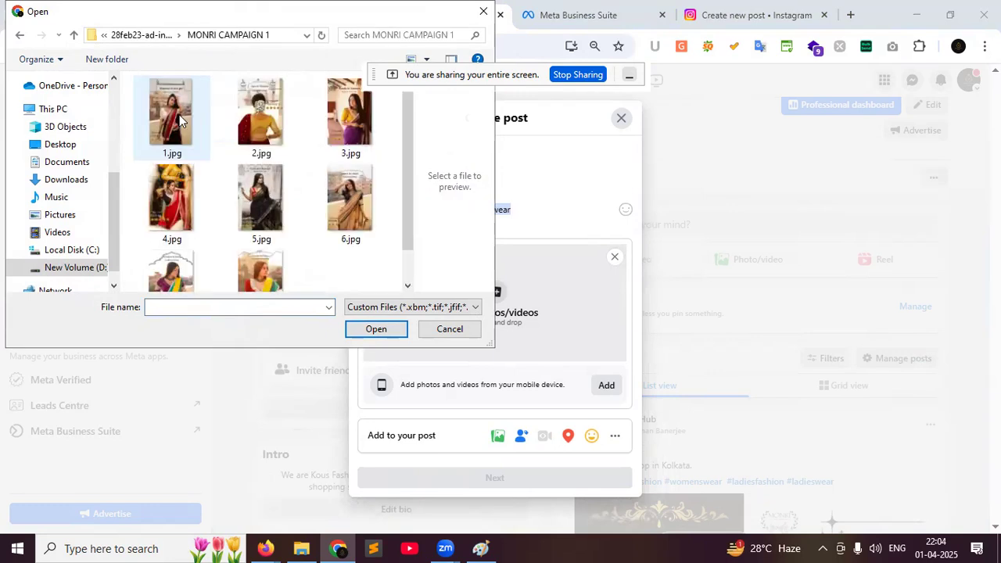
pyautogui.click(179, 119)
pyautogui.click(186, 193)
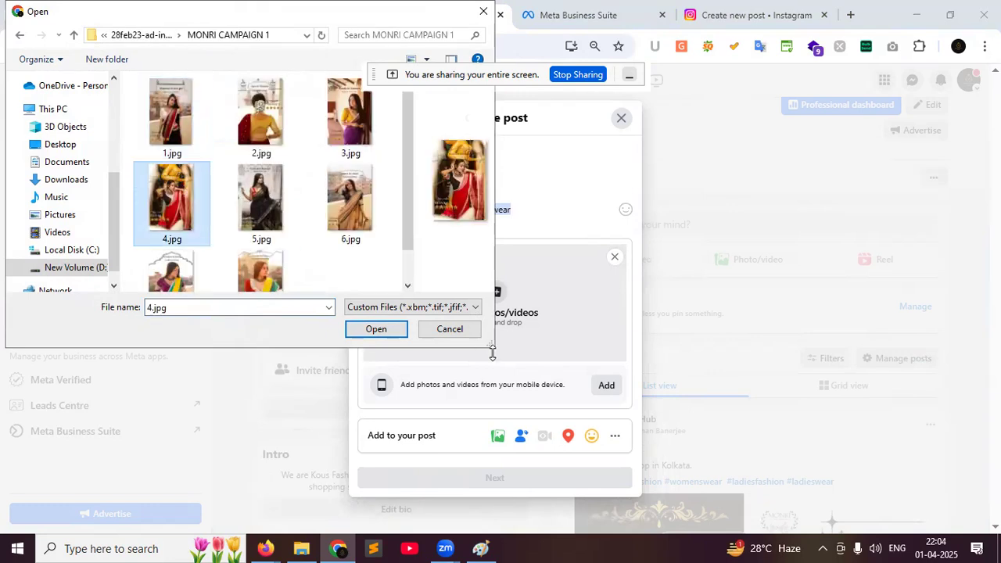
pyautogui.click(394, 323)
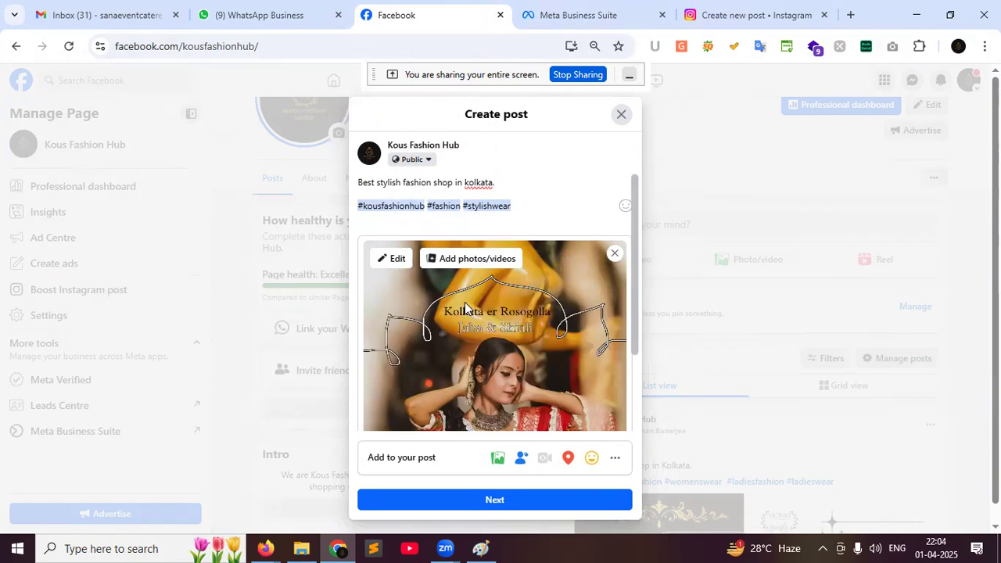
# Add the black saree photo 5.jpg as the second photo
pyautogui.click(466, 262)
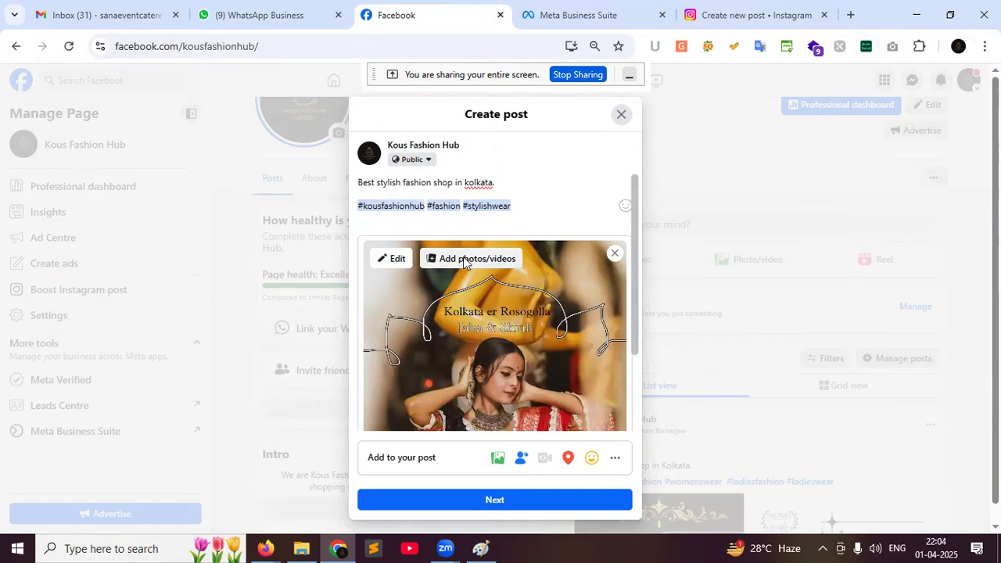
pyautogui.click(280, 210)
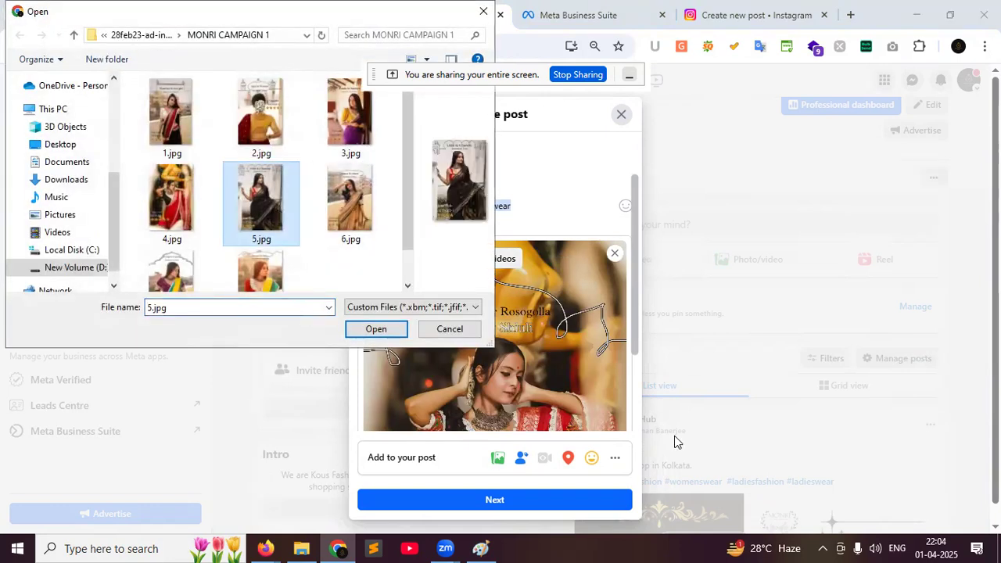
pyautogui.click(377, 329)
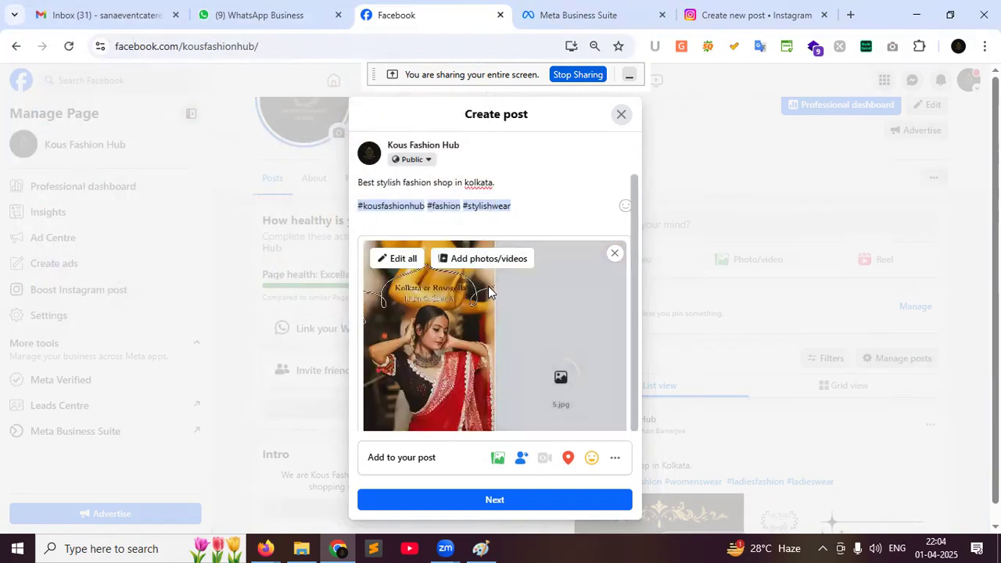
pyautogui.click(498, 268)
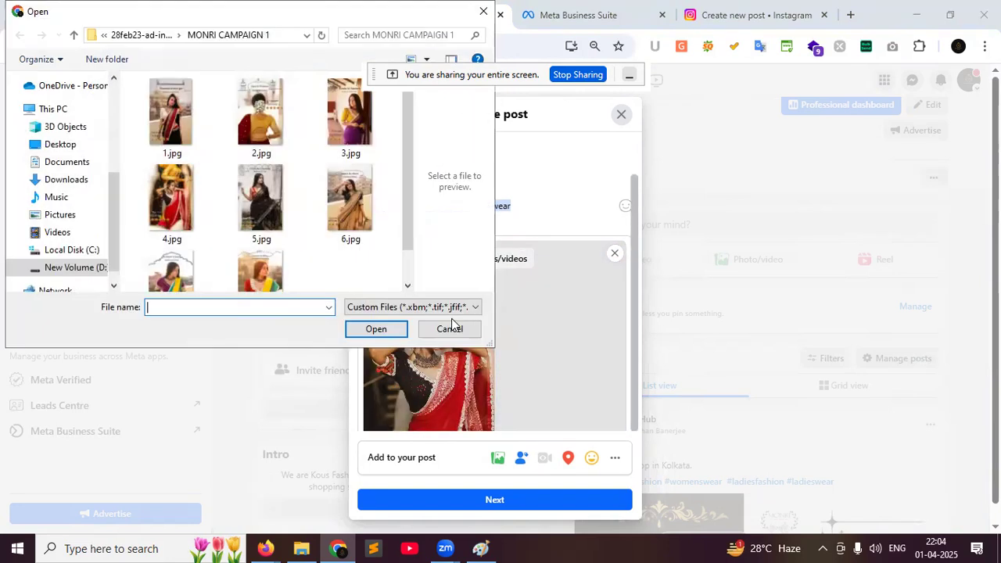
pyautogui.click(449, 329)
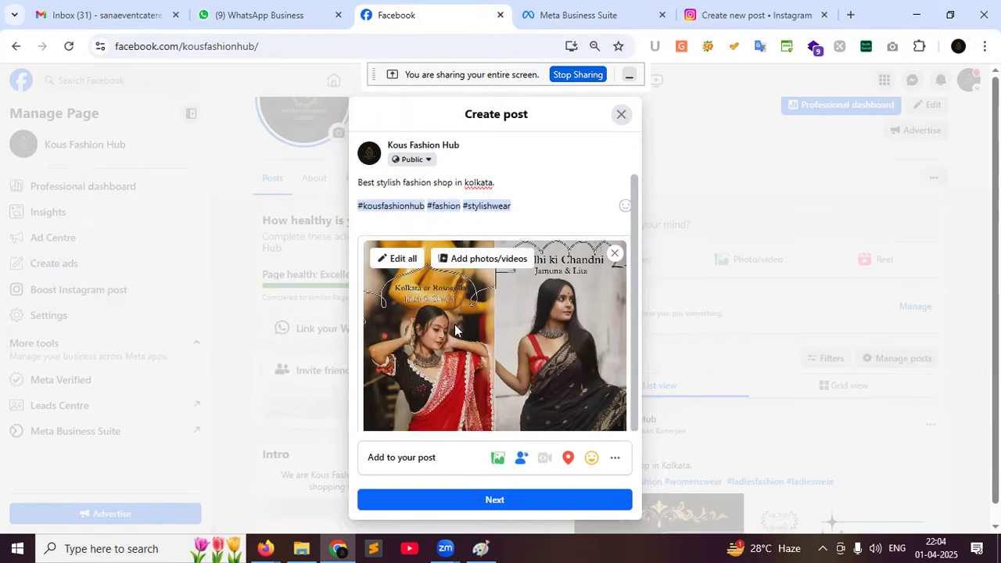
# Caption the red saree 'Best stylish wear shop in kolkata' and the black saree 'Best fashion shop in kolkata'
pyautogui.click(402, 258)
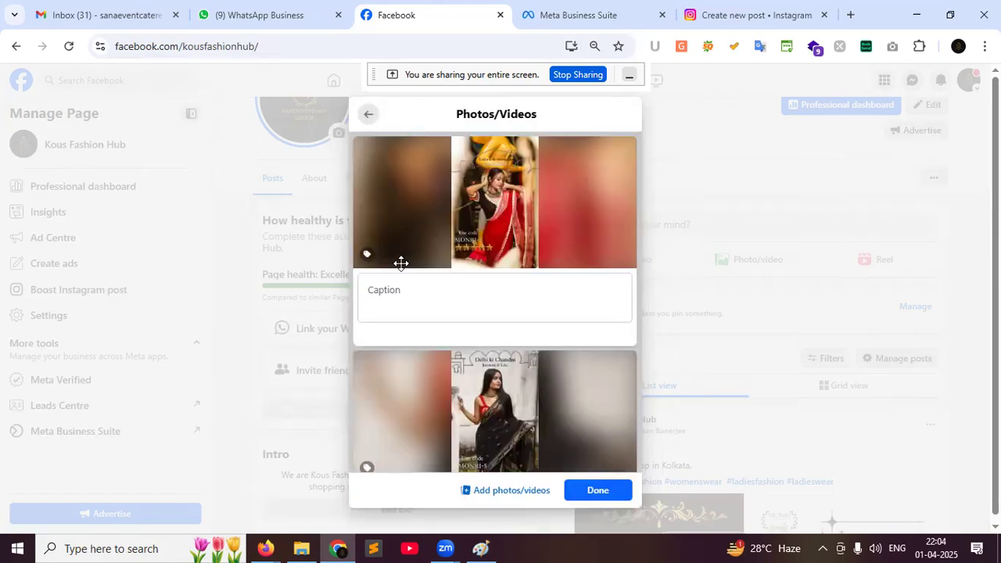
pyautogui.click(417, 295)
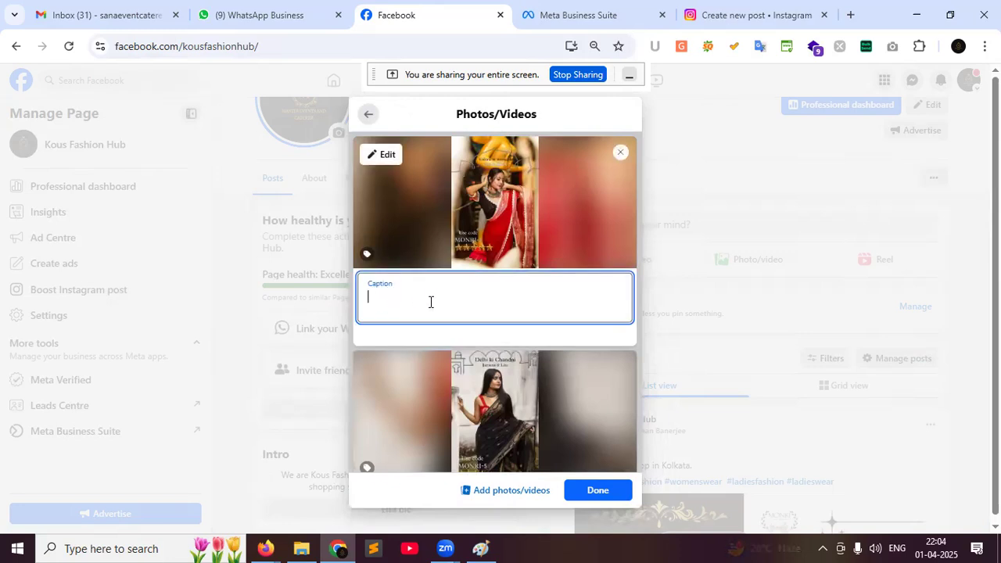
pyautogui.scroll(-1, 426, 298)
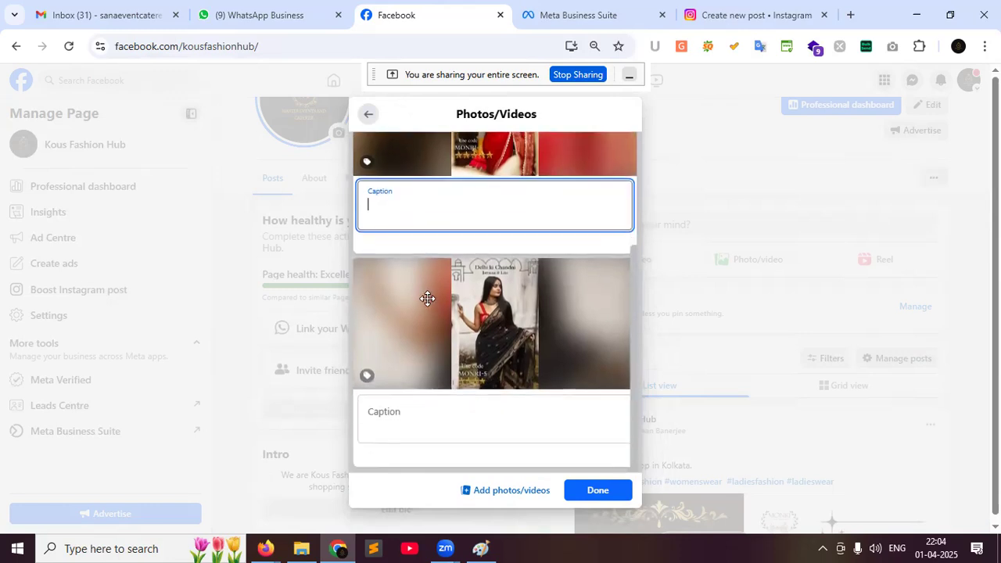
pyautogui.scroll(1, 427, 298)
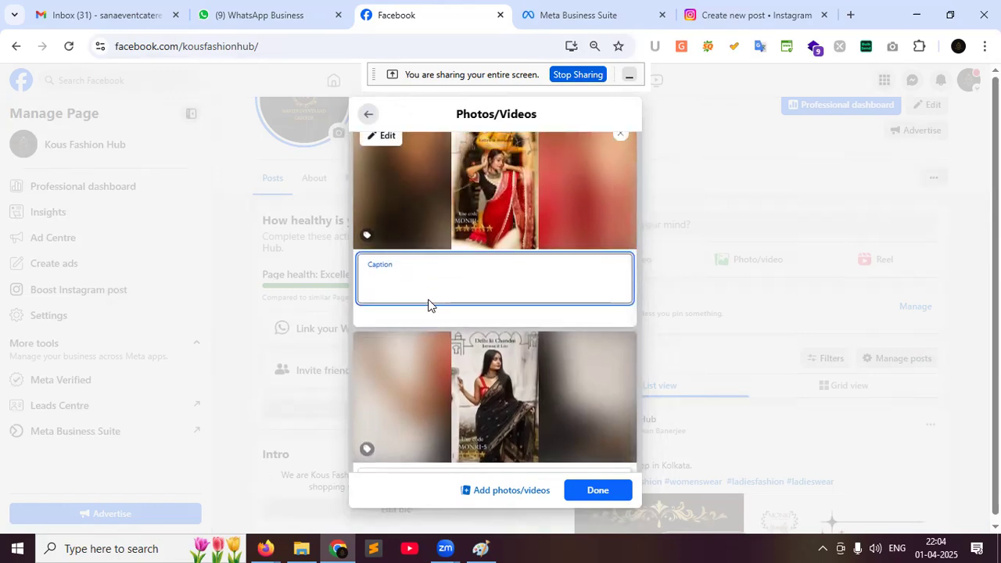
pyautogui.write('Be')
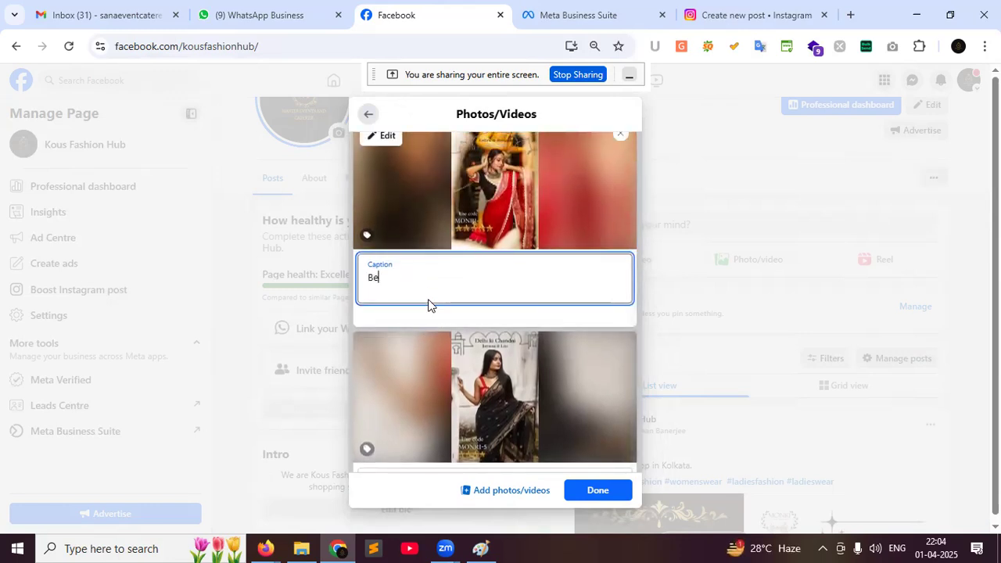
pyautogui.write('st stylish wear')
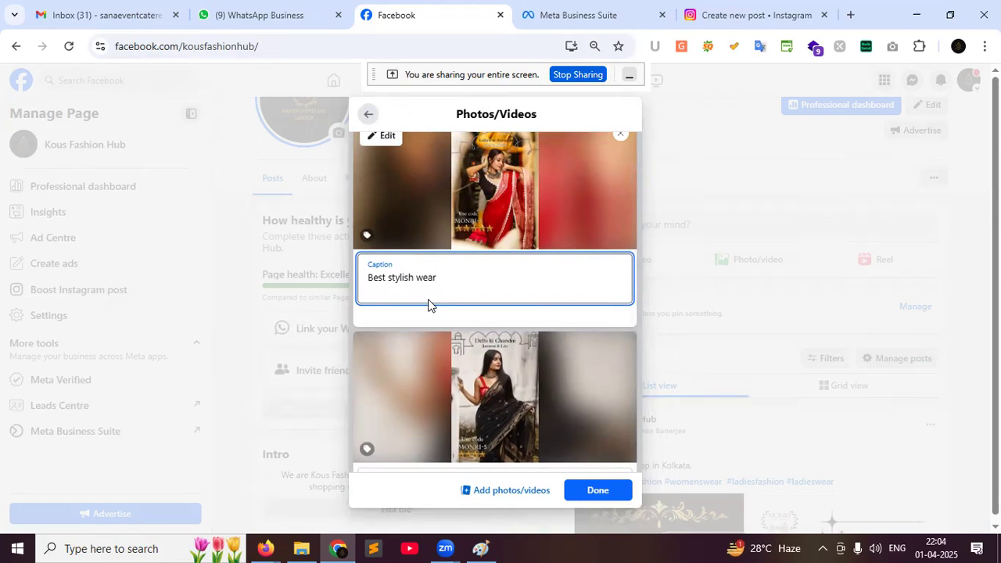
pyautogui.write('r shop in kolkata')
pyautogui.click(425, 413)
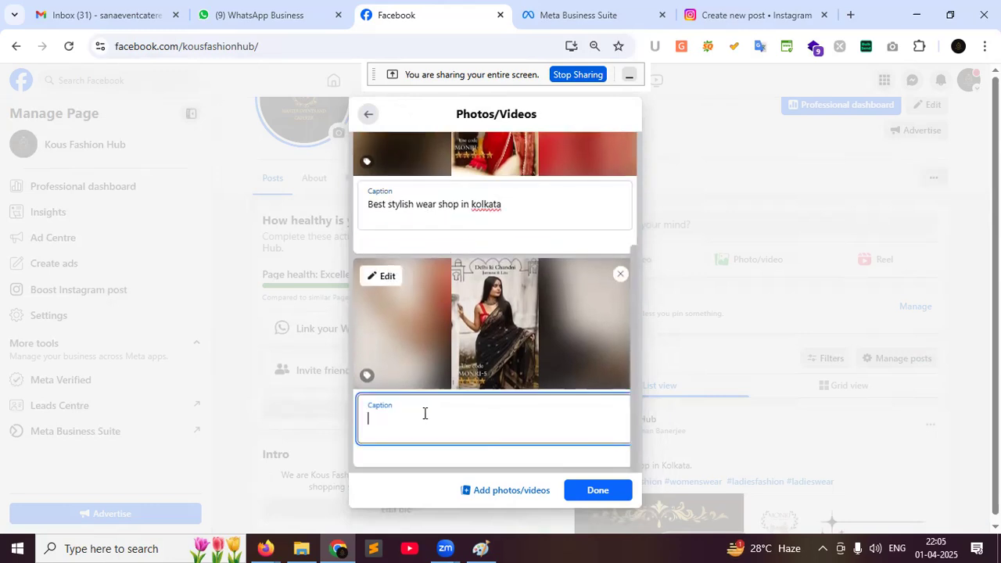
pyautogui.write('Best ')
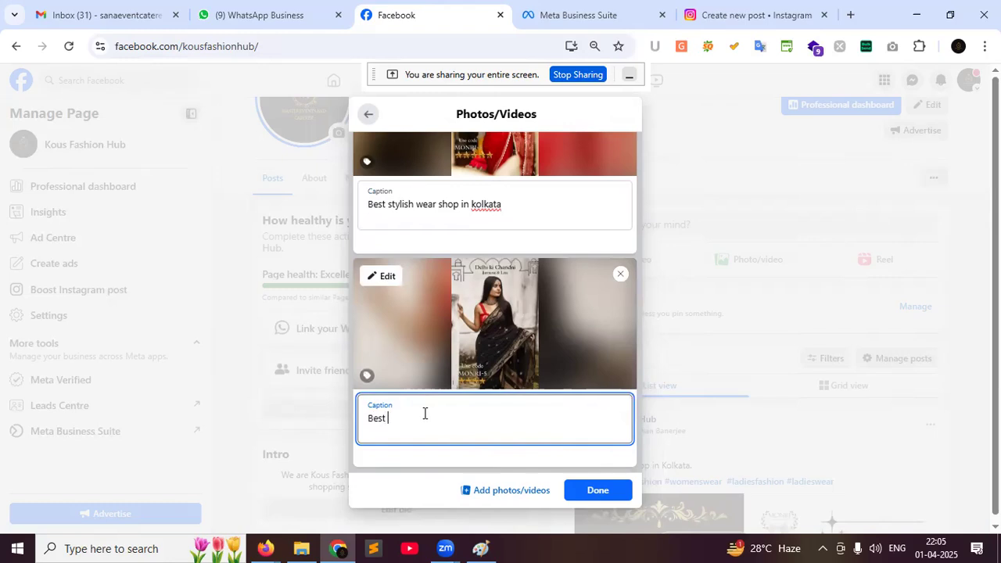
pyautogui.write('fashion shop in kolkata')
# Finish the photo edits, enable Get messages, and publish the two-saree post to Kous Fashion Hub
pyautogui.click(605, 496)
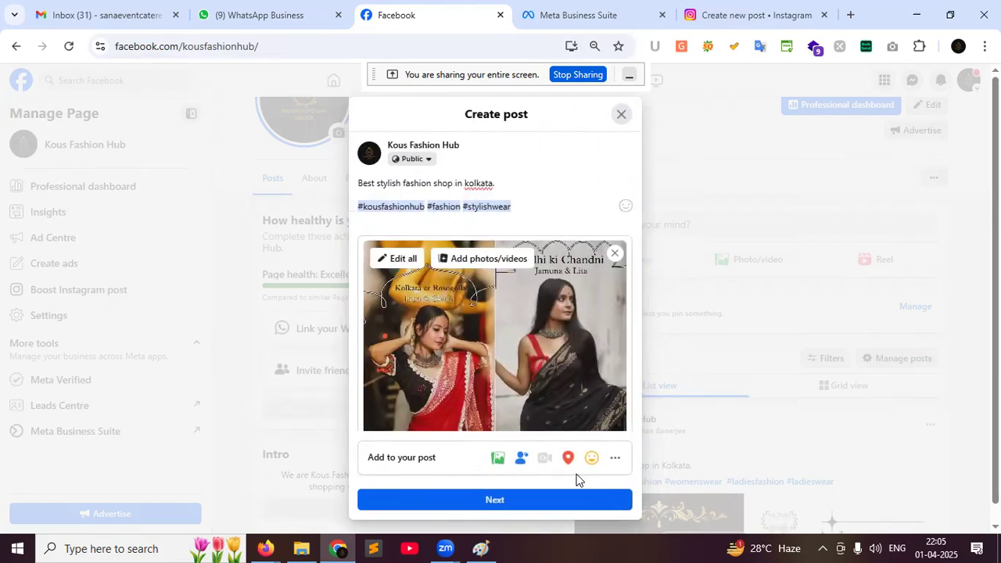
pyautogui.scroll(-3, 469, 261)
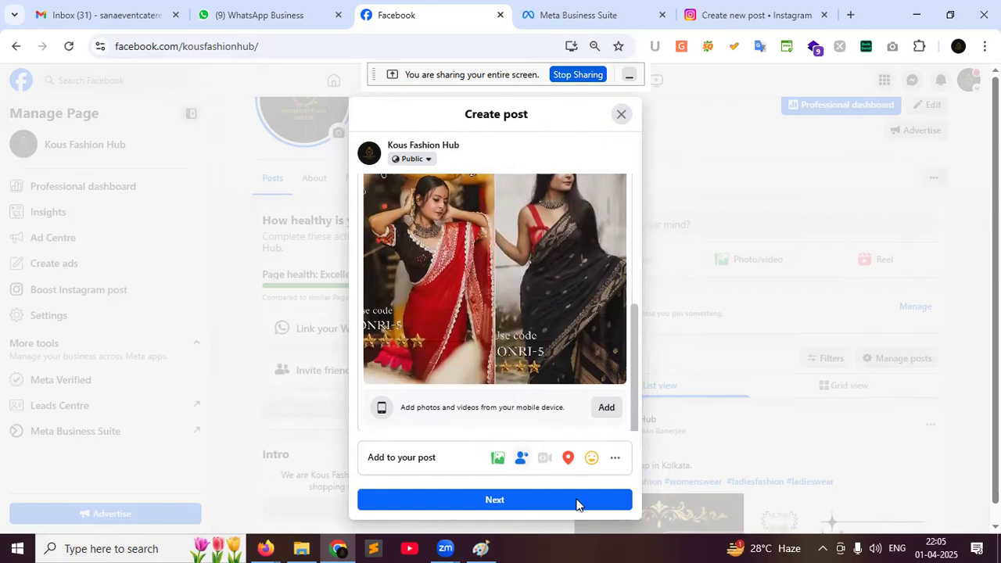
pyautogui.click(615, 458)
pyautogui.click(411, 339)
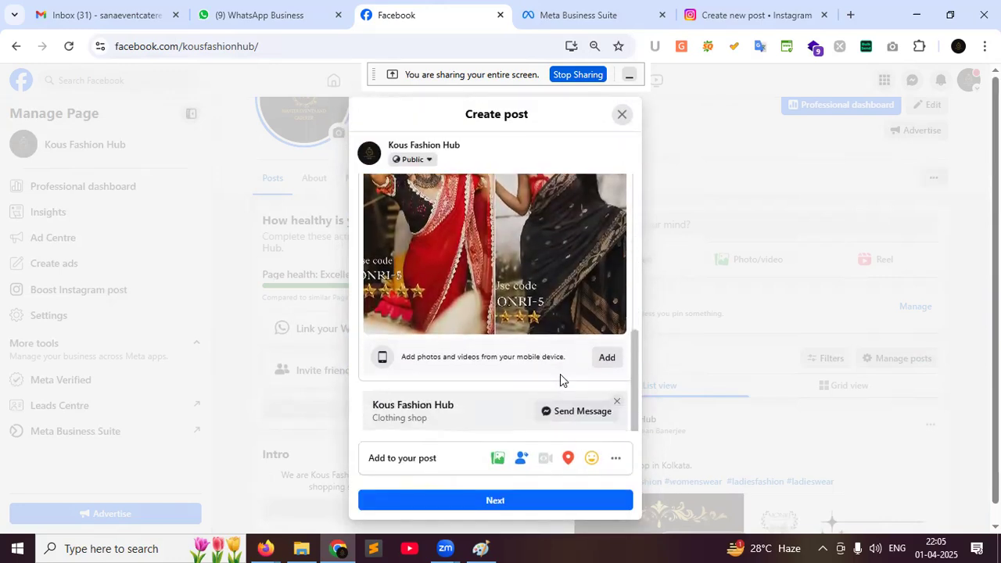
pyautogui.click(490, 504)
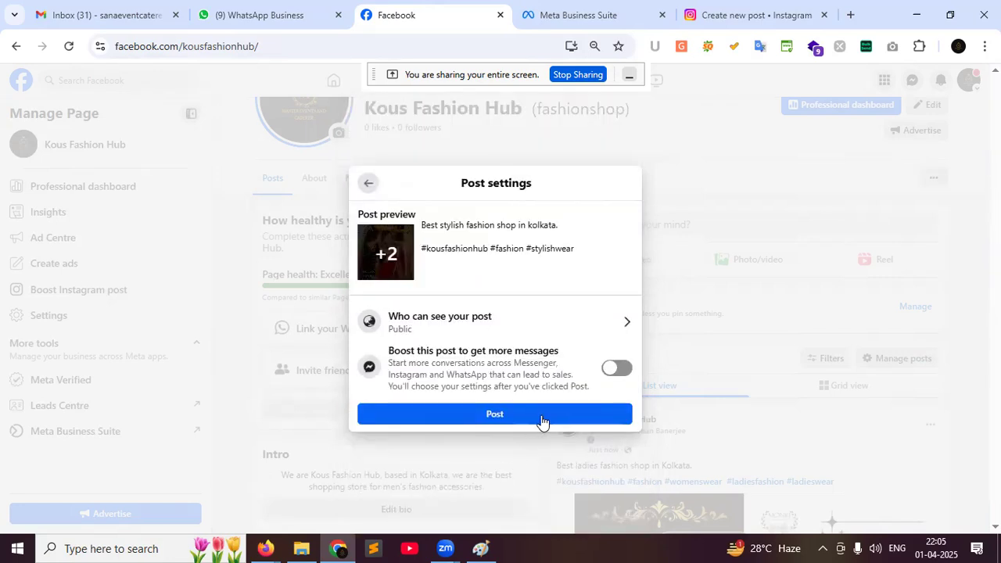
pyautogui.click(543, 421)
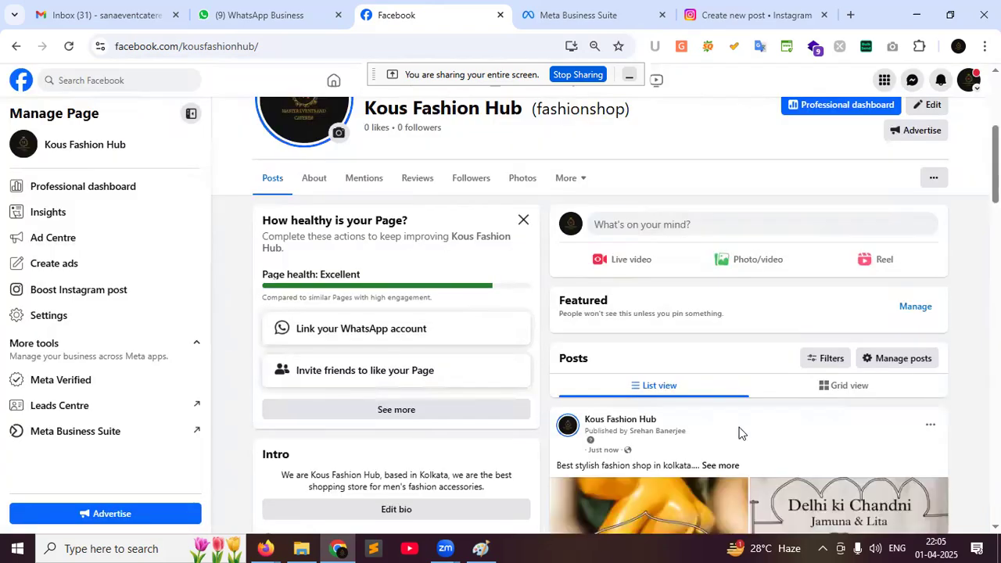
# Expand the published post to reveal 'Best stylish fashion shop in kolkata.' and its three hashtags
pyautogui.scroll(-5, 740, 434)
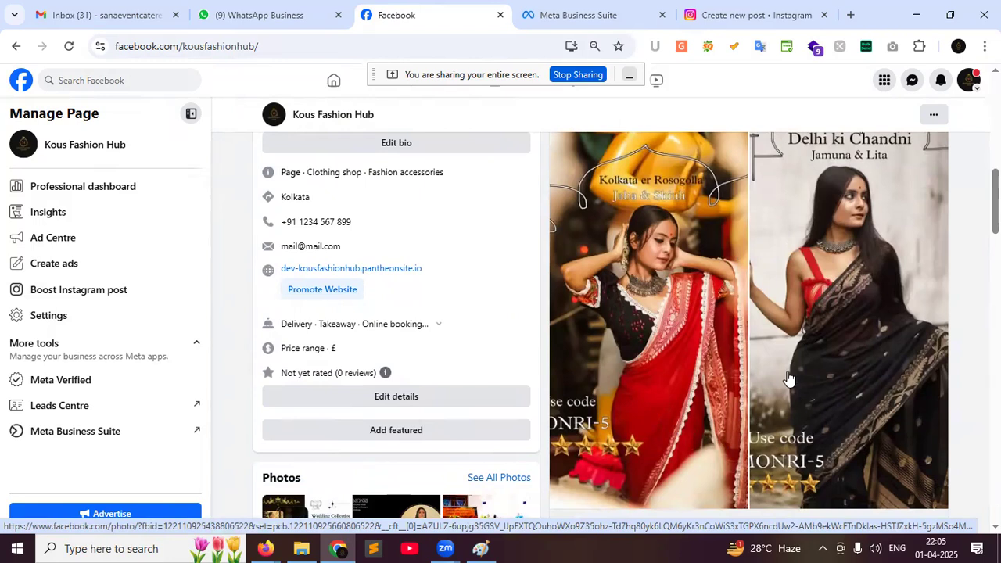
pyautogui.scroll(2, 789, 379)
pyautogui.click(706, 245)
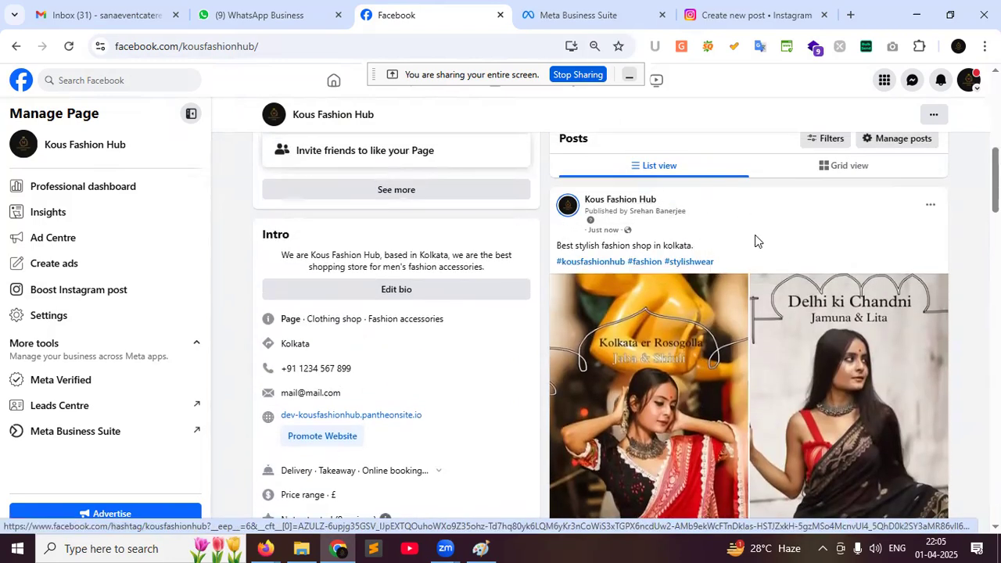
pyautogui.scroll(-1, 755, 240)
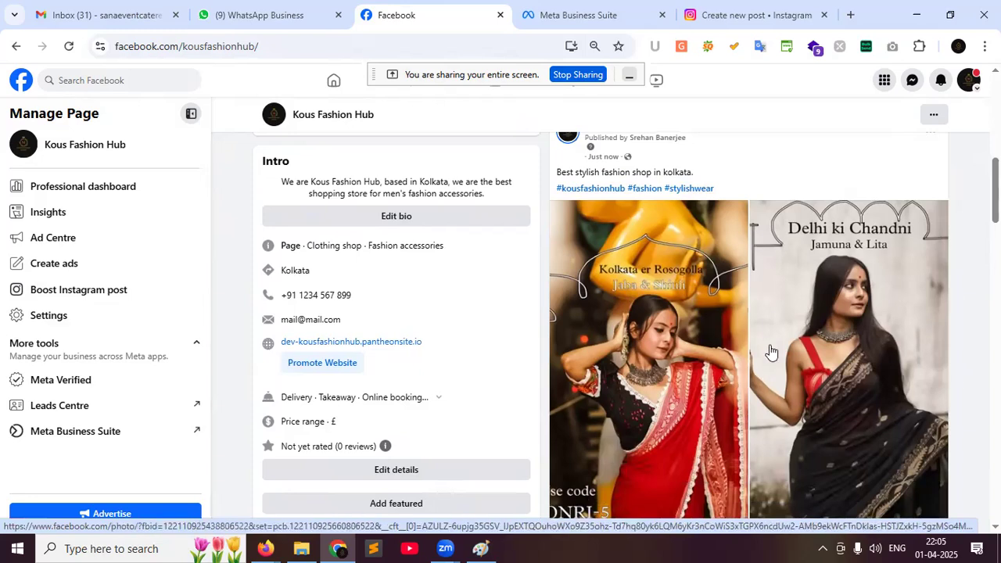
pyautogui.scroll(-3, 770, 349)
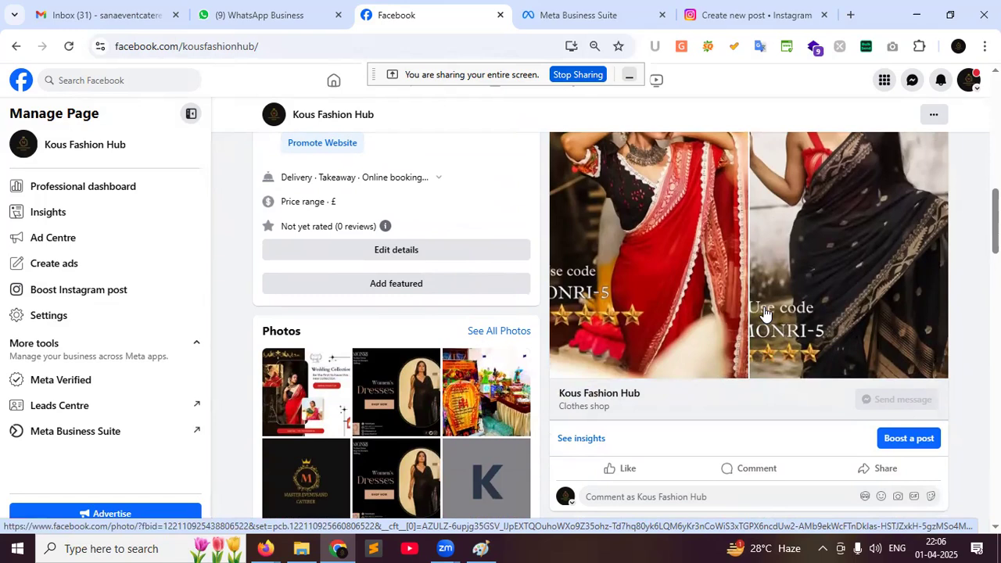
pyautogui.click(114, 80)
pyautogui.write('best caterer in howrah')
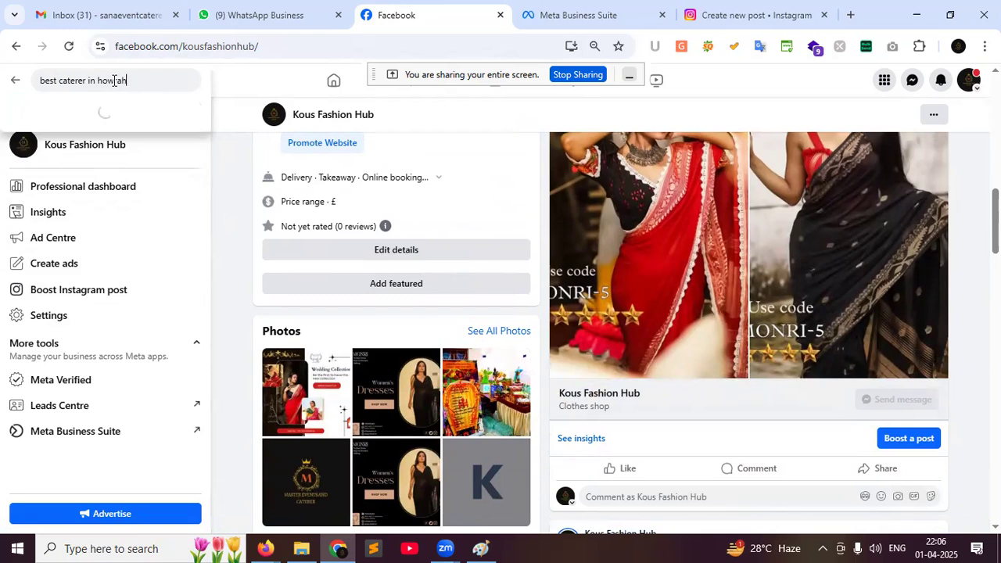
pyautogui.press('Return')
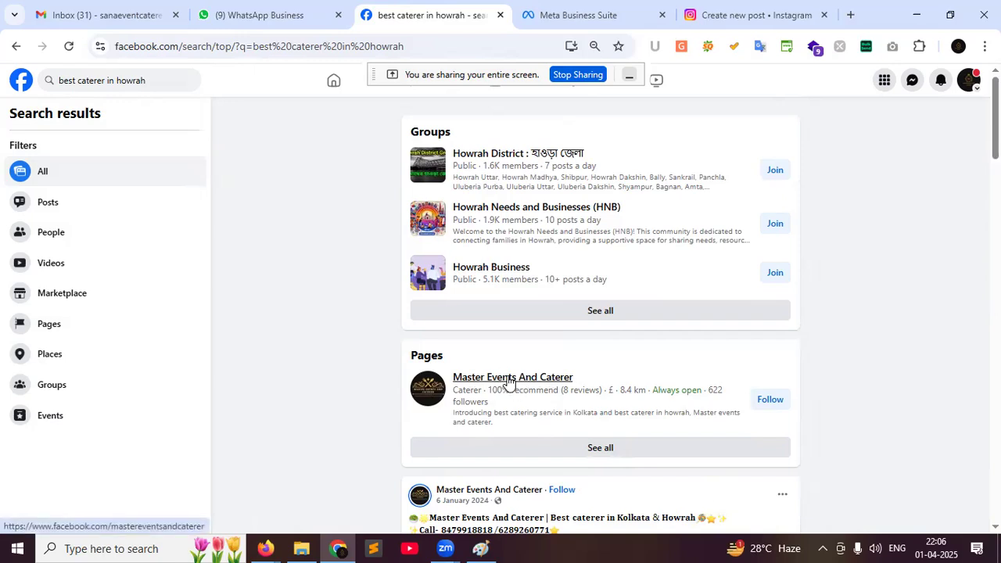
pyautogui.scroll(-1, 508, 377)
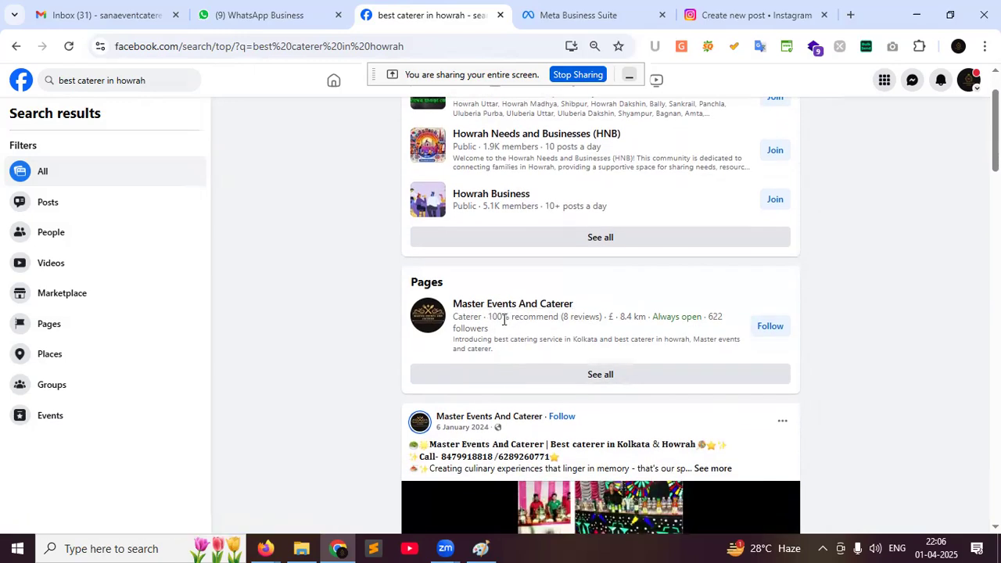
pyautogui.scroll(1, 485, 344)
pyautogui.moveTo(501, 386)
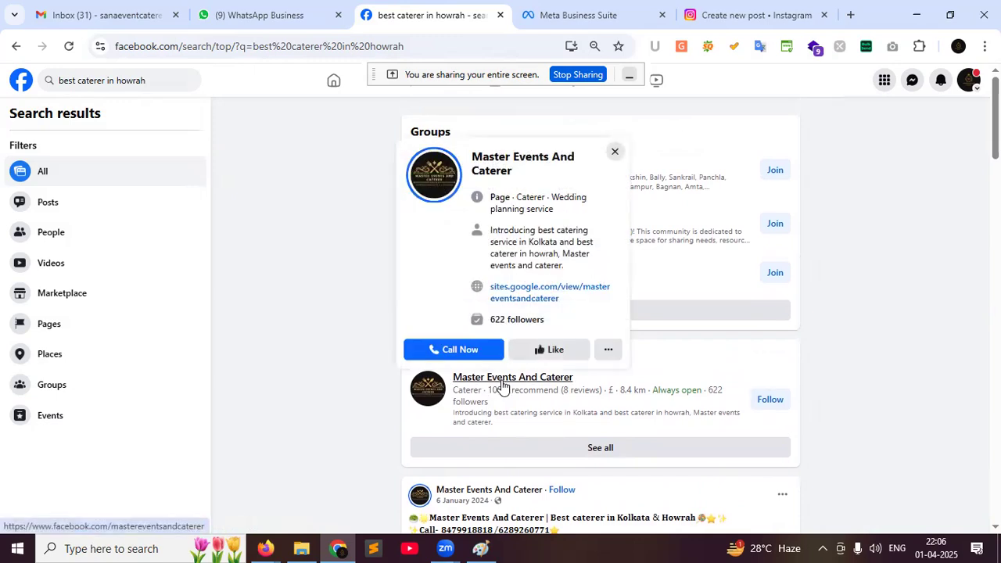
pyautogui.click(14, 48)
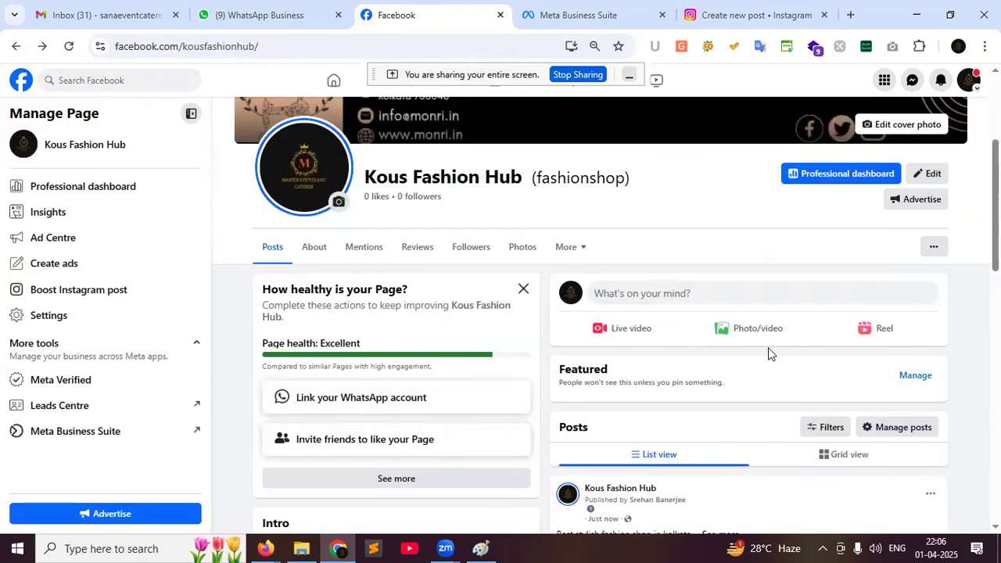
pyautogui.click(117, 84)
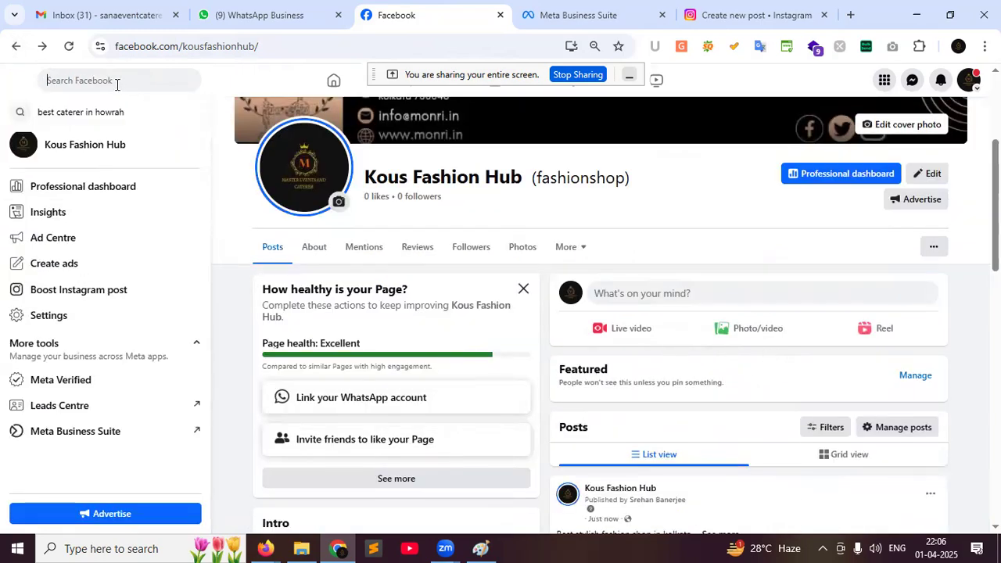
pyautogui.click(236, 199)
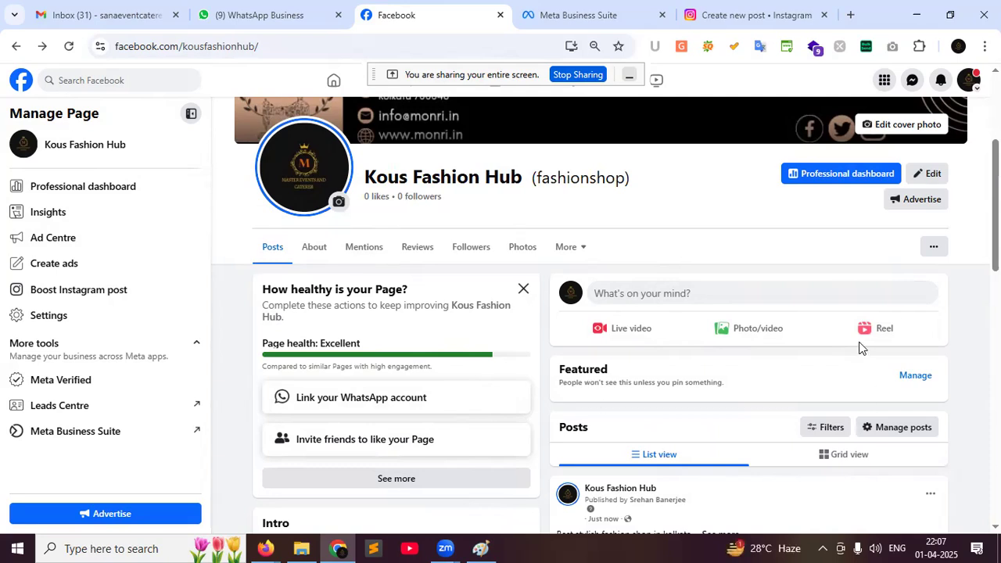
pyautogui.scroll(2, 715, 179)
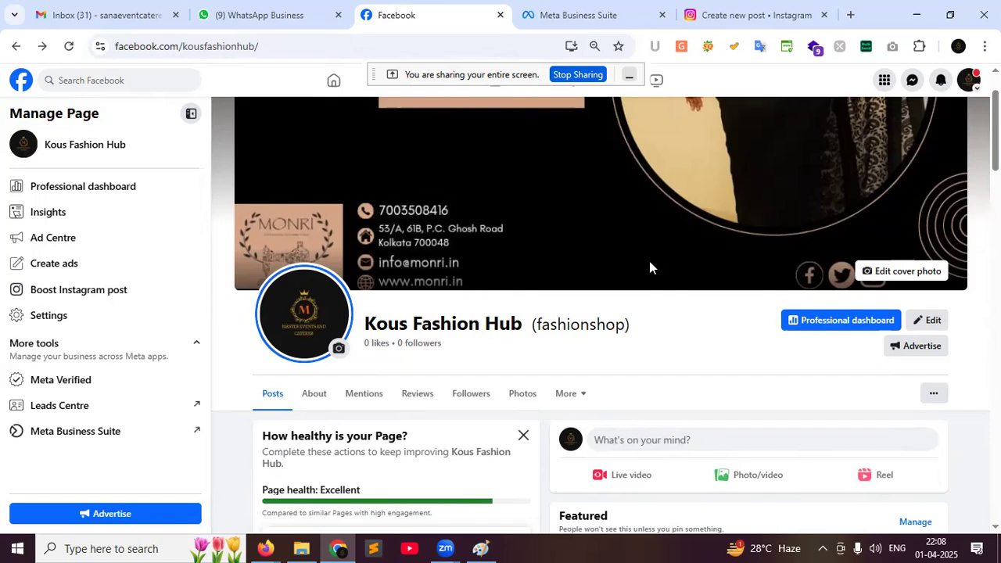
pyautogui.scroll(-4, 751, 315)
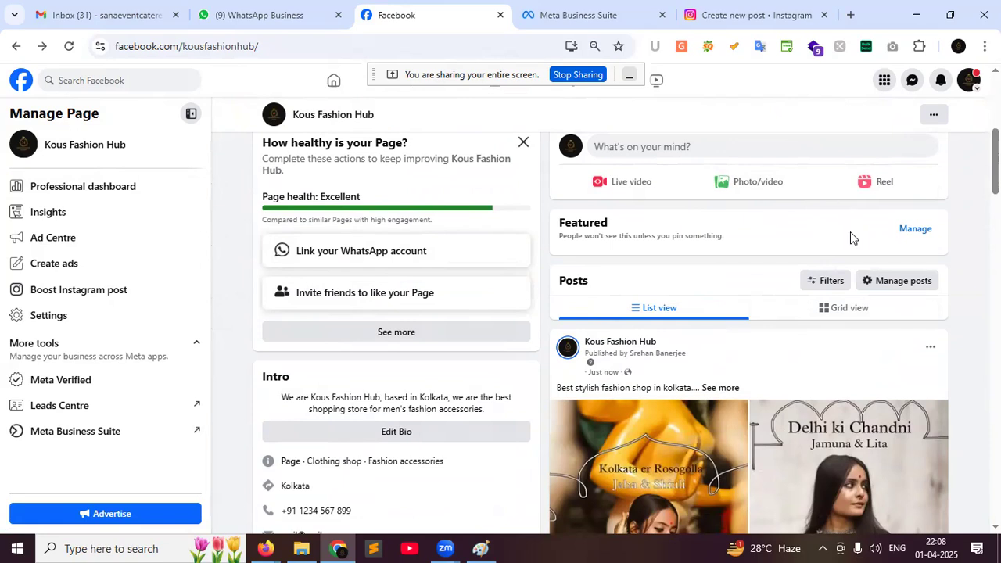
# Scroll back to the top of the Kous Fashion Hub page to show its cover and header
pyautogui.scroll(4, 850, 231)
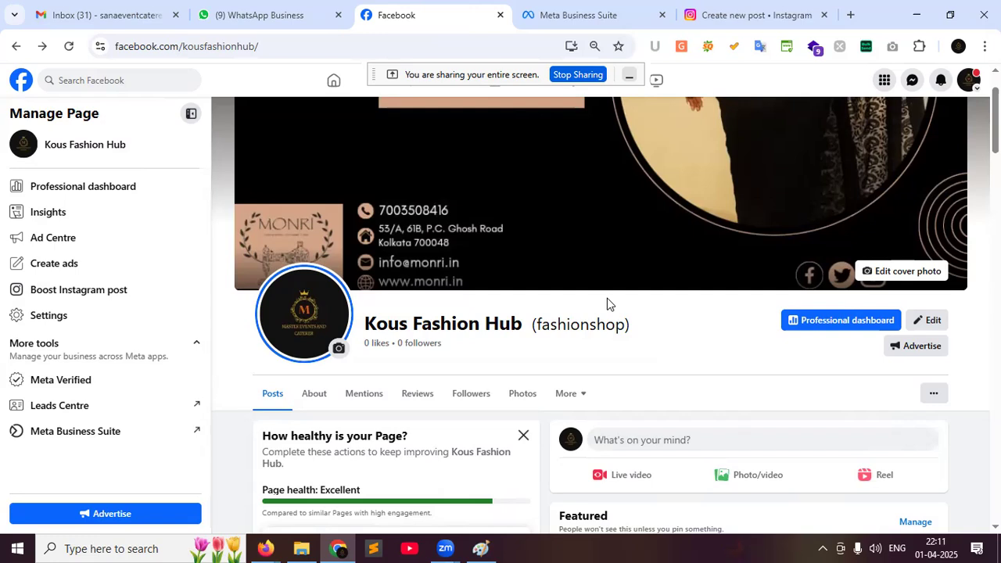
pyautogui.scroll(1, 728, 411)
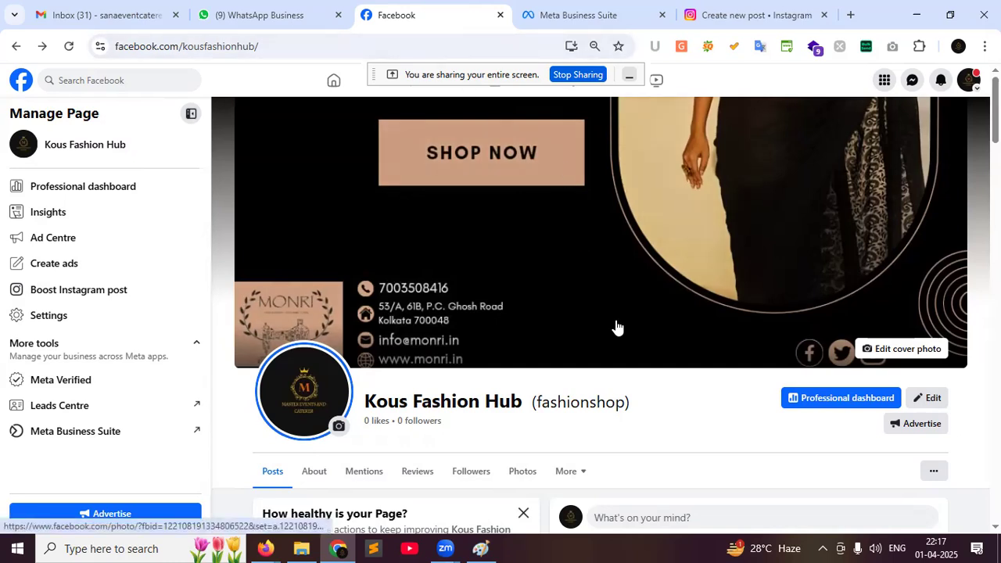
# Switch the active profile from Kous Fashion Hub to the Master Events And Caterer page
pyautogui.scroll(-3, 617, 327)
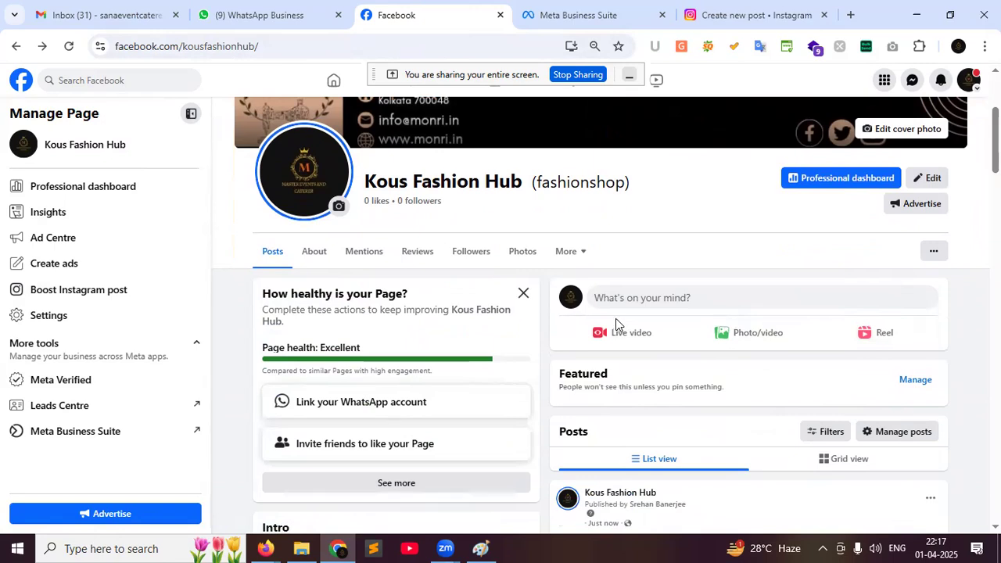
pyautogui.click(966, 84)
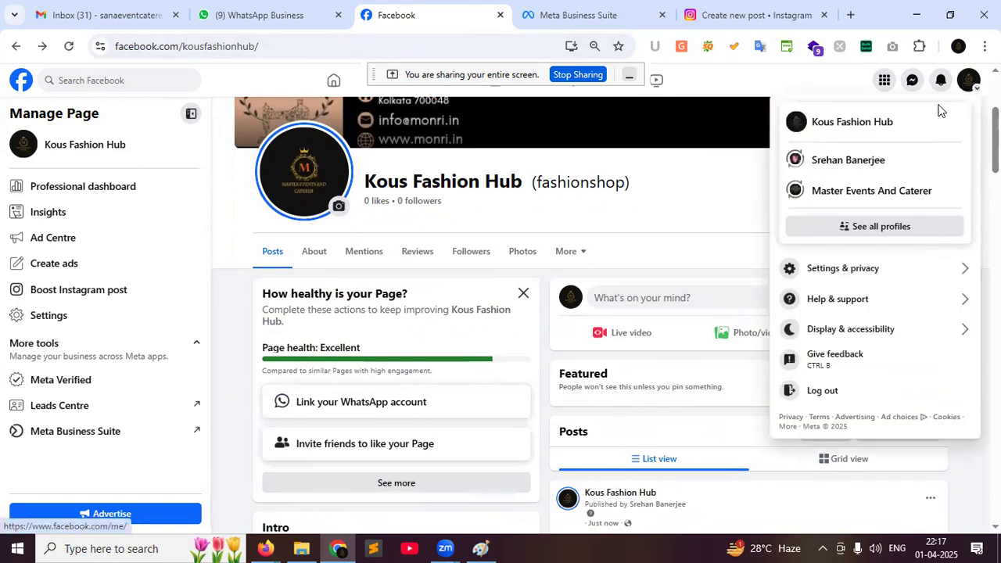
pyautogui.click(849, 192)
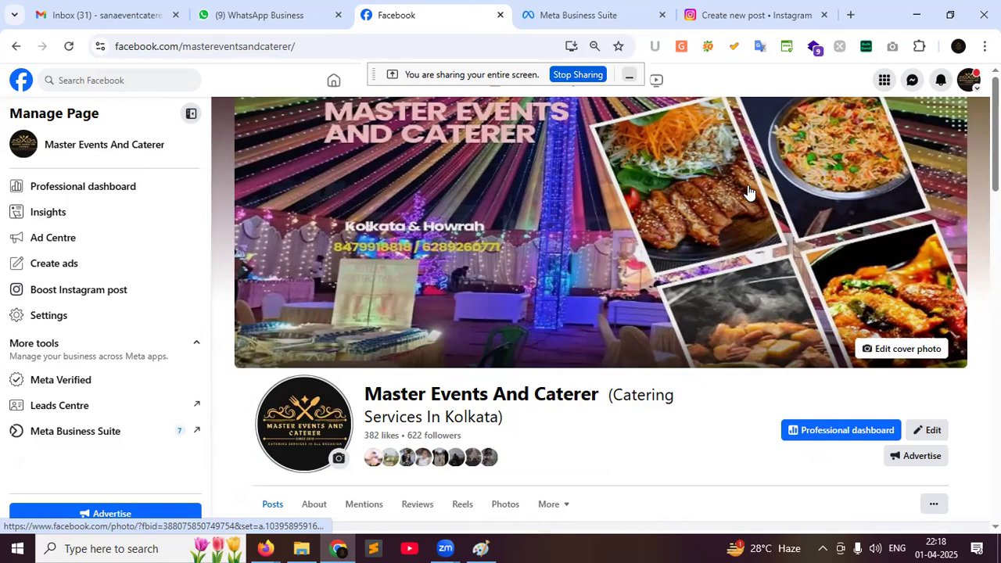
# Scroll the Master Events And Caterer feed past the New Year and Christmas posts to September 2024
pyautogui.scroll(-15, 592, 328)
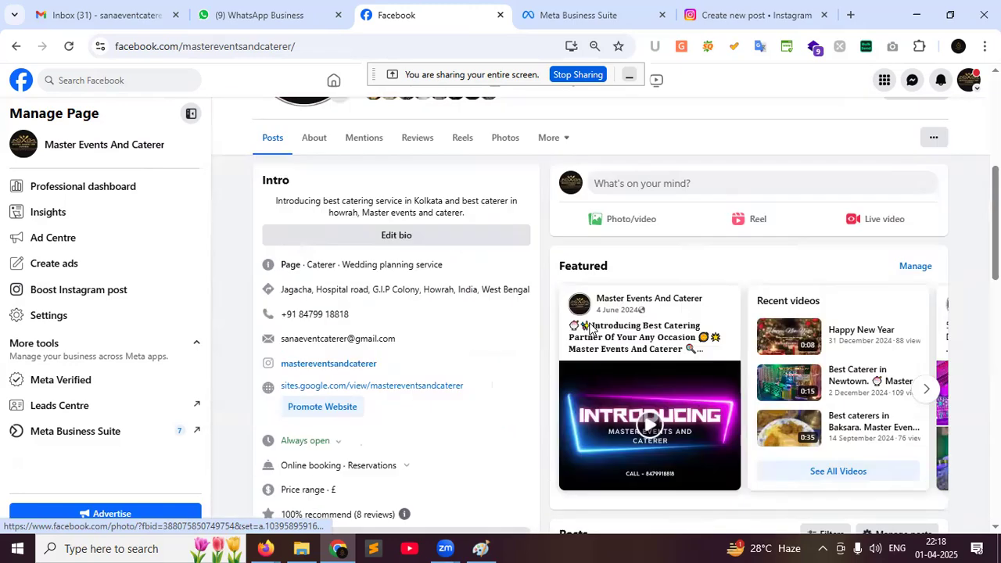
pyautogui.scroll(-10, 592, 328)
pyautogui.scroll(-5, 592, 329)
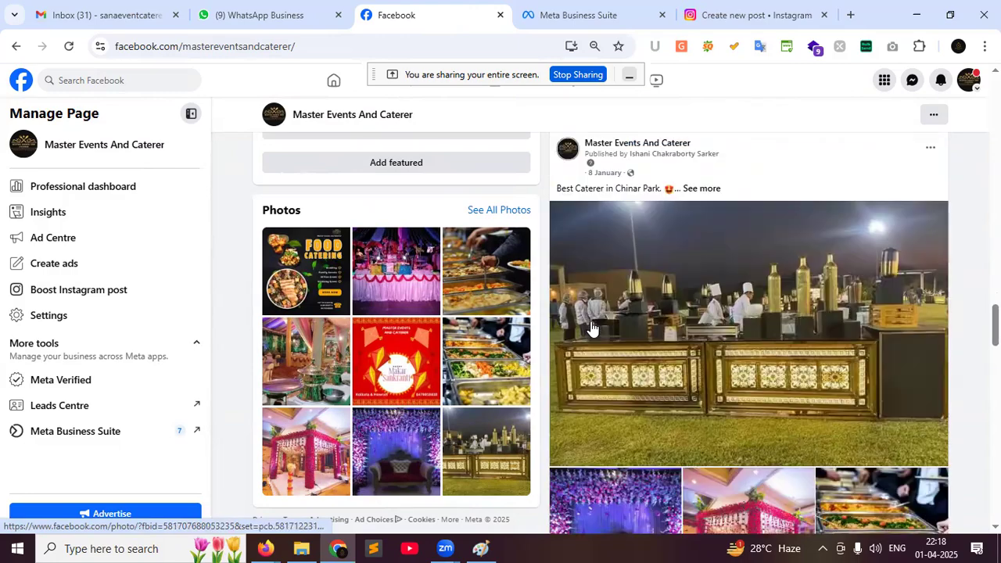
pyautogui.scroll(2, 592, 329)
pyautogui.scroll(-1, 592, 328)
pyautogui.scroll(1, 592, 328)
pyautogui.scroll(-8, 754, 317)
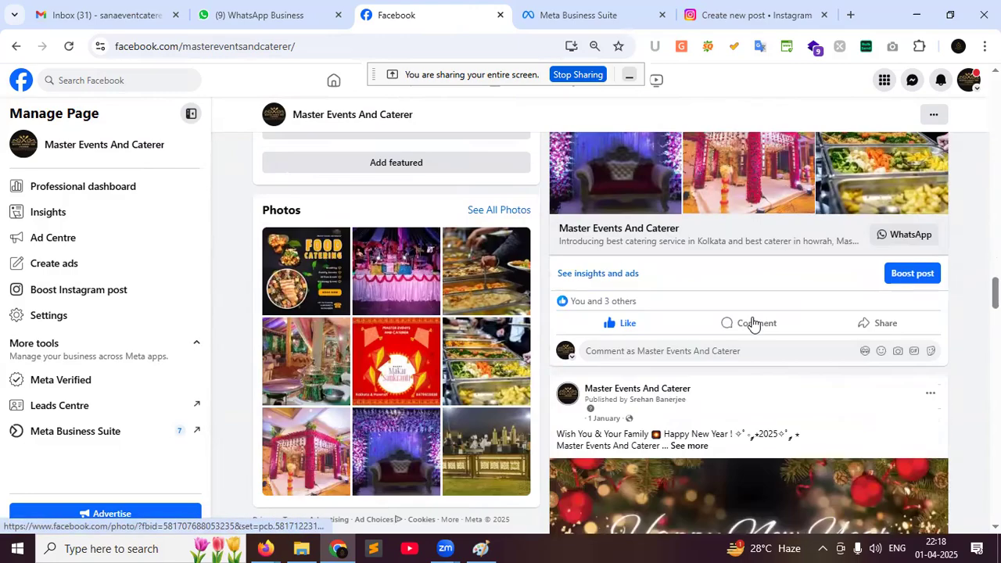
pyautogui.scroll(-8, 749, 320)
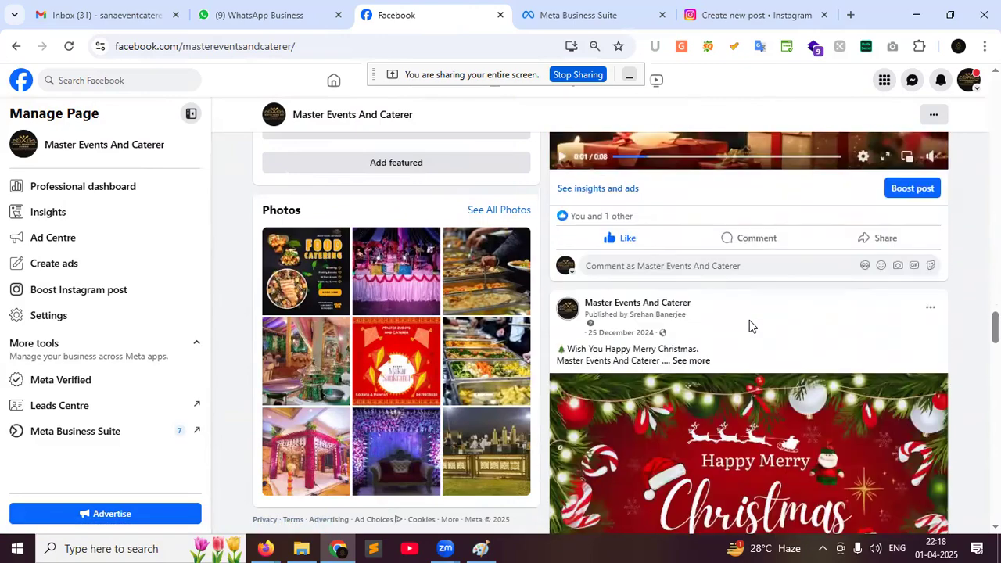
pyautogui.scroll(-5, 747, 328)
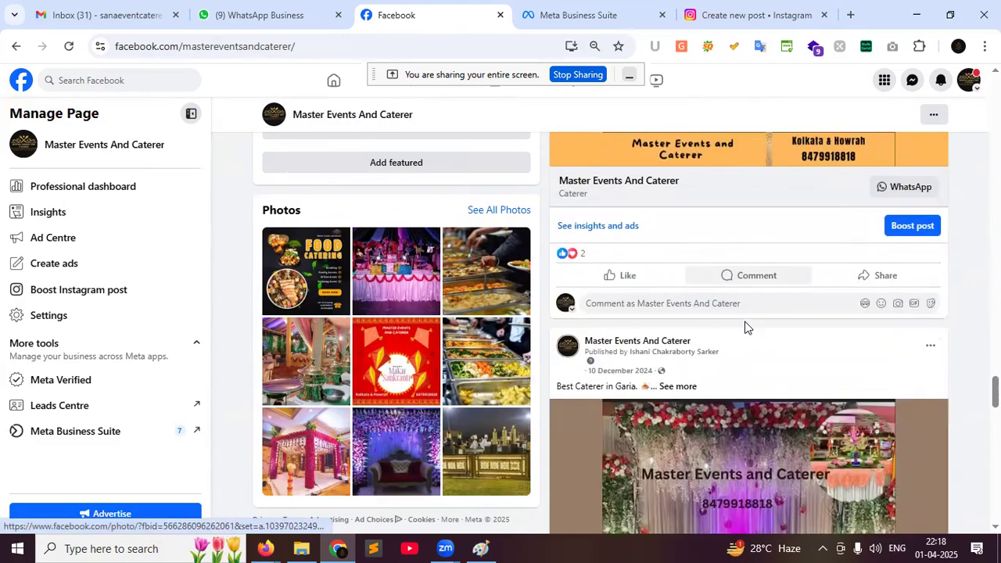
pyautogui.scroll(5, 744, 329)
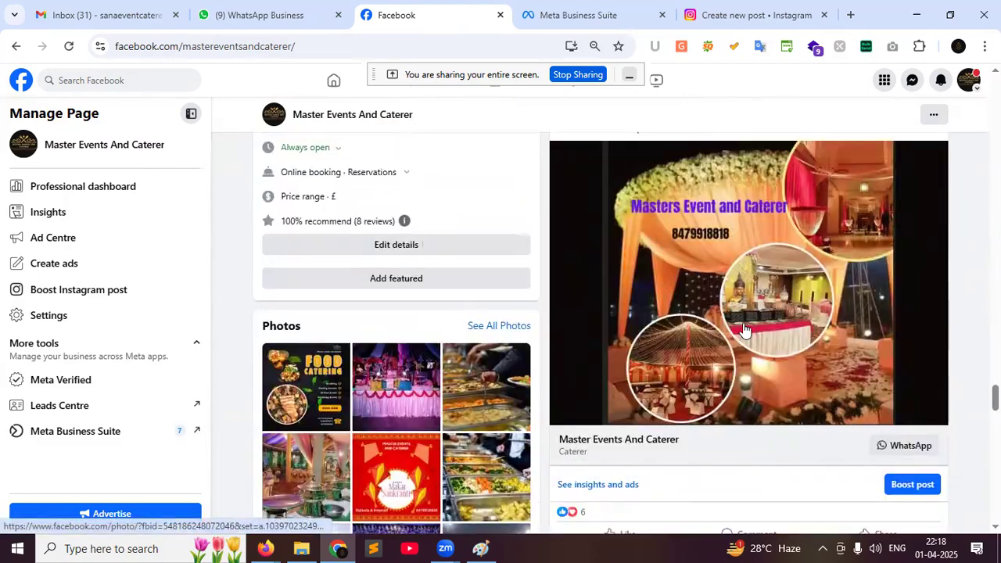
pyautogui.scroll(-4, 743, 329)
pyautogui.scroll(-8, 744, 329)
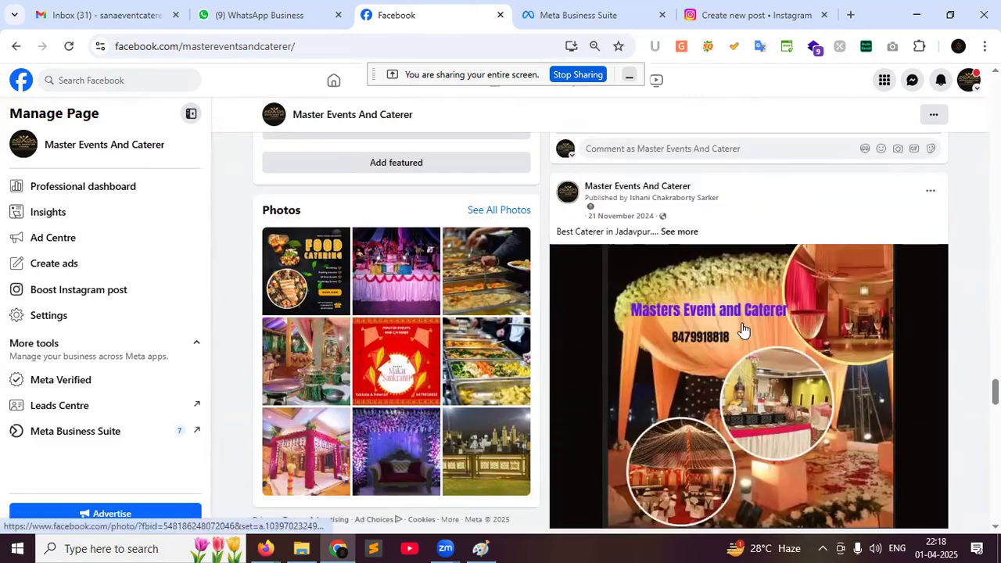
pyautogui.scroll(-12, 744, 329)
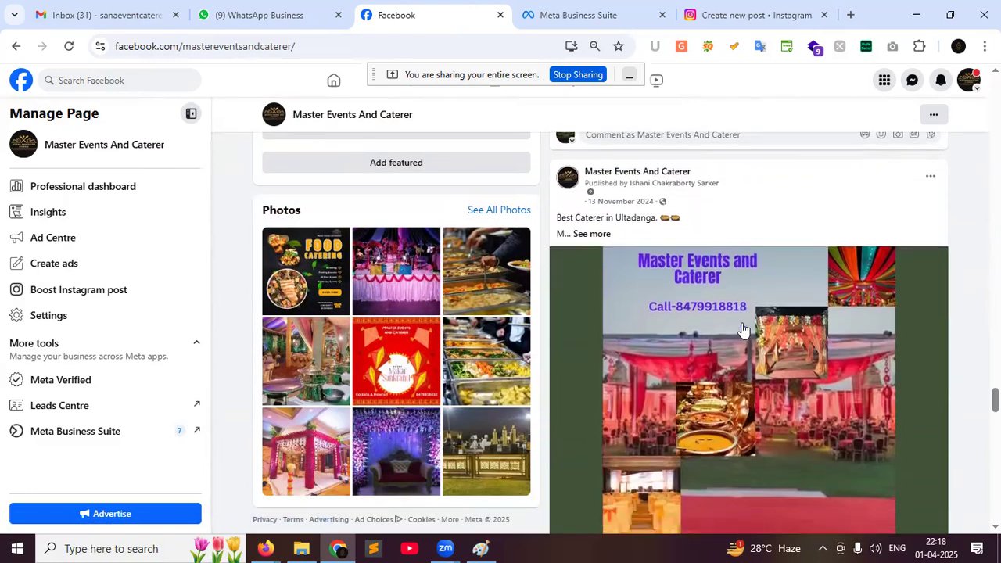
pyautogui.scroll(-6, 744, 329)
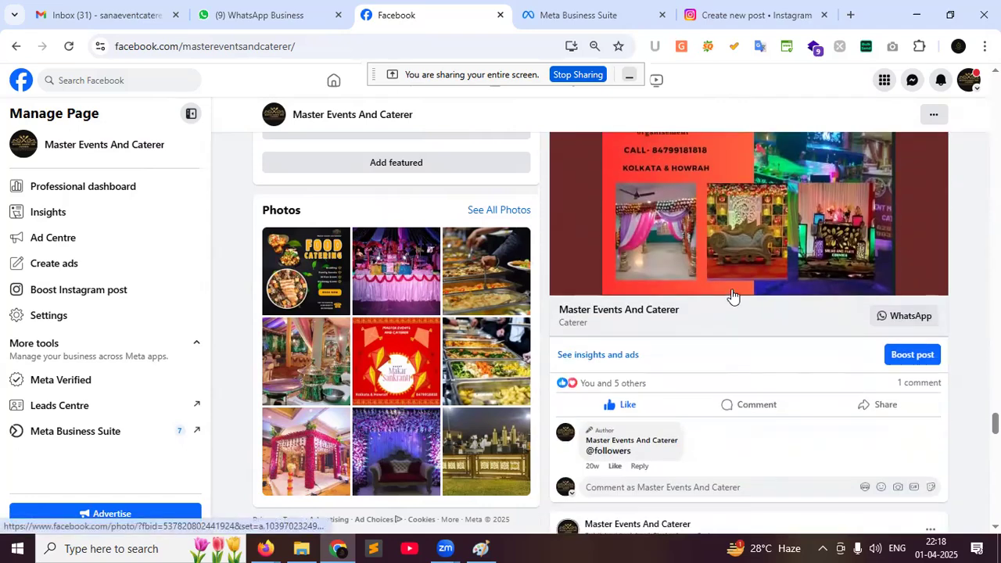
pyautogui.scroll(2, 735, 301)
pyautogui.scroll(-8, 733, 296)
pyautogui.scroll(-10, 731, 296)
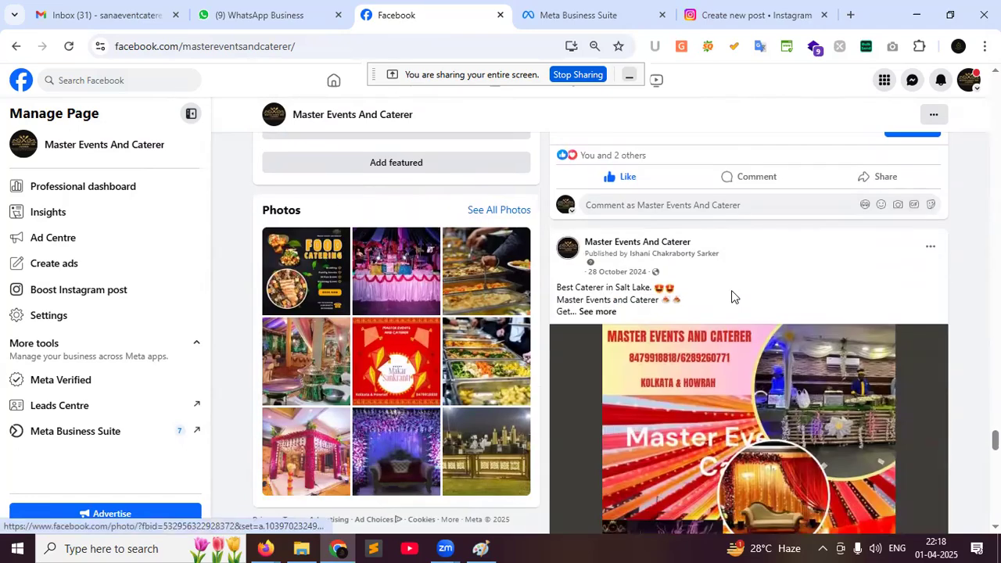
pyautogui.scroll(-4, 732, 296)
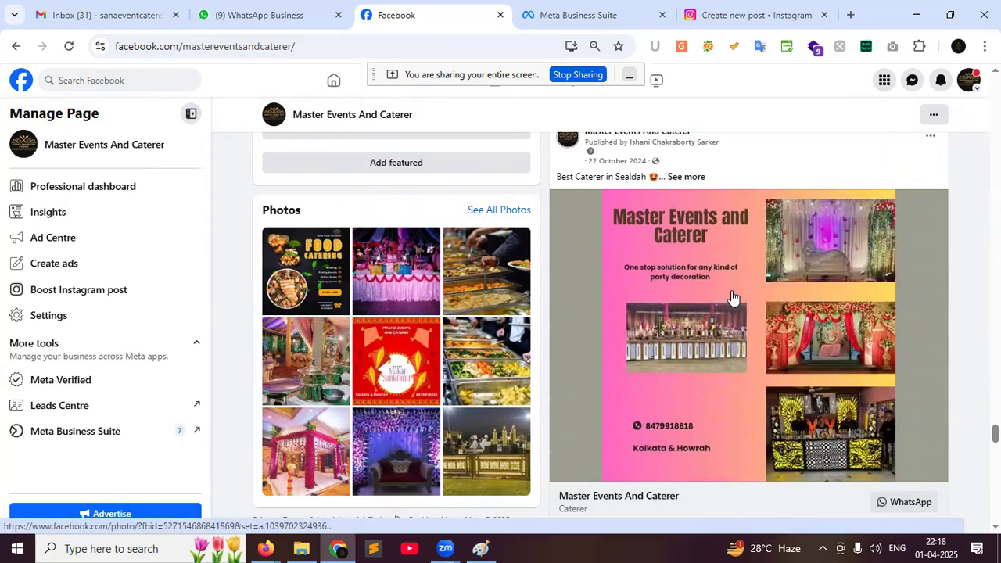
pyautogui.scroll(-15, 731, 296)
pyautogui.scroll(-15, 732, 297)
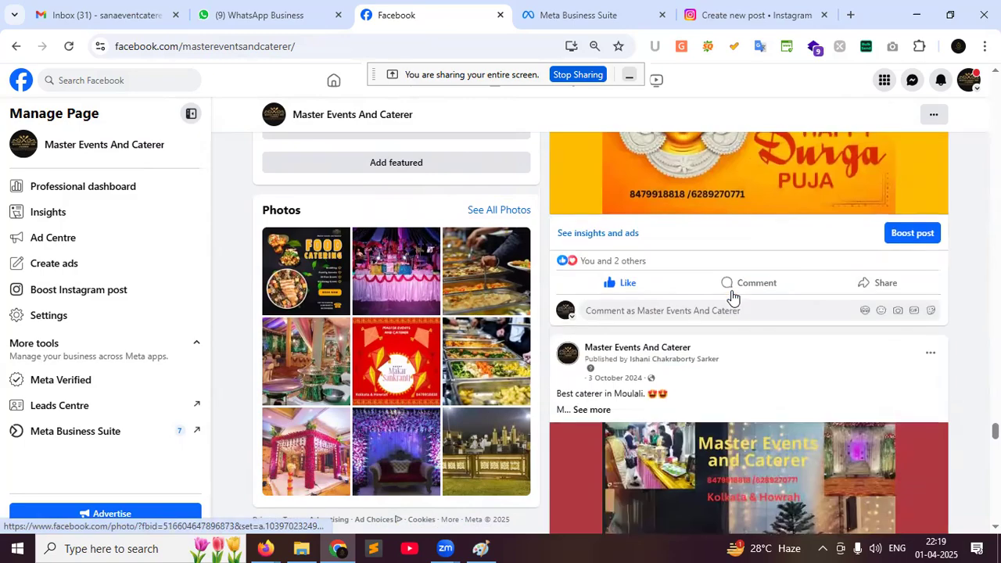
pyautogui.scroll(-9, 732, 297)
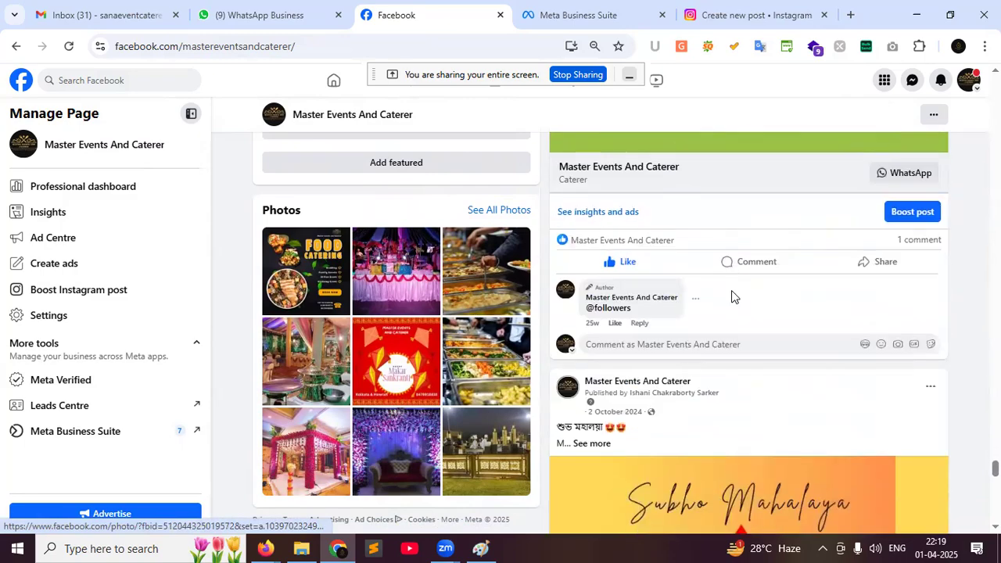
pyautogui.scroll(-4, 731, 297)
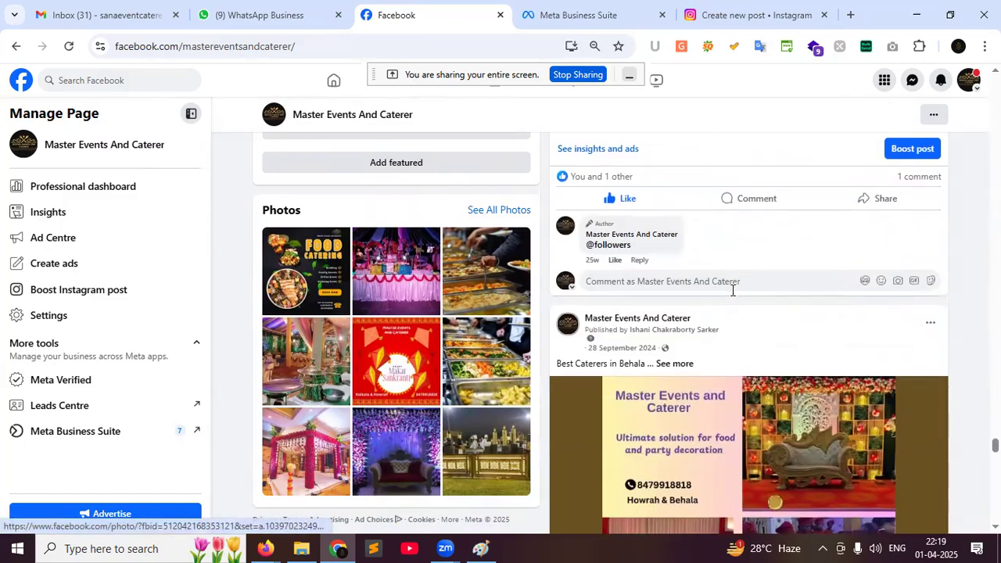
pyautogui.scroll(-3, 731, 296)
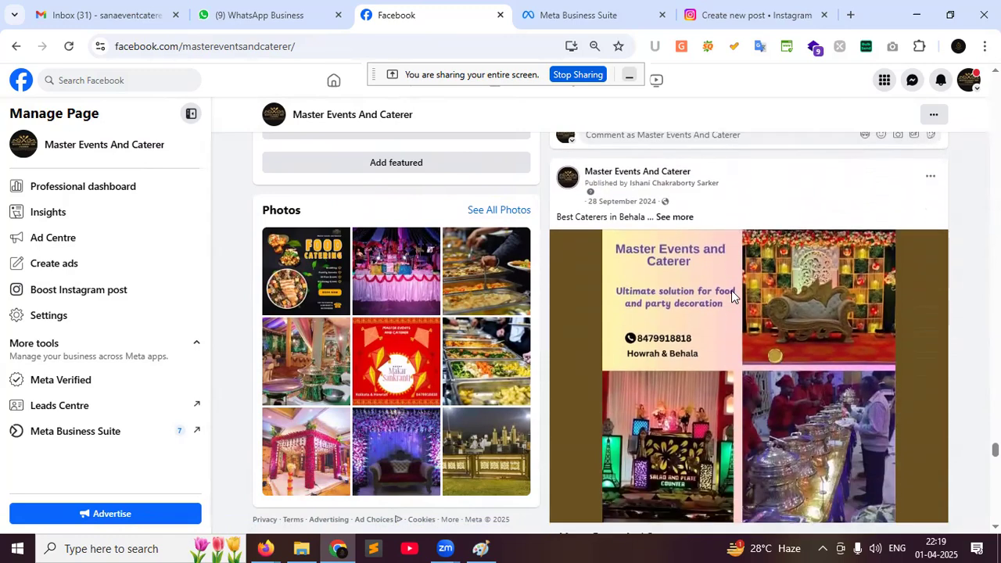
pyautogui.scroll(-4, 732, 296)
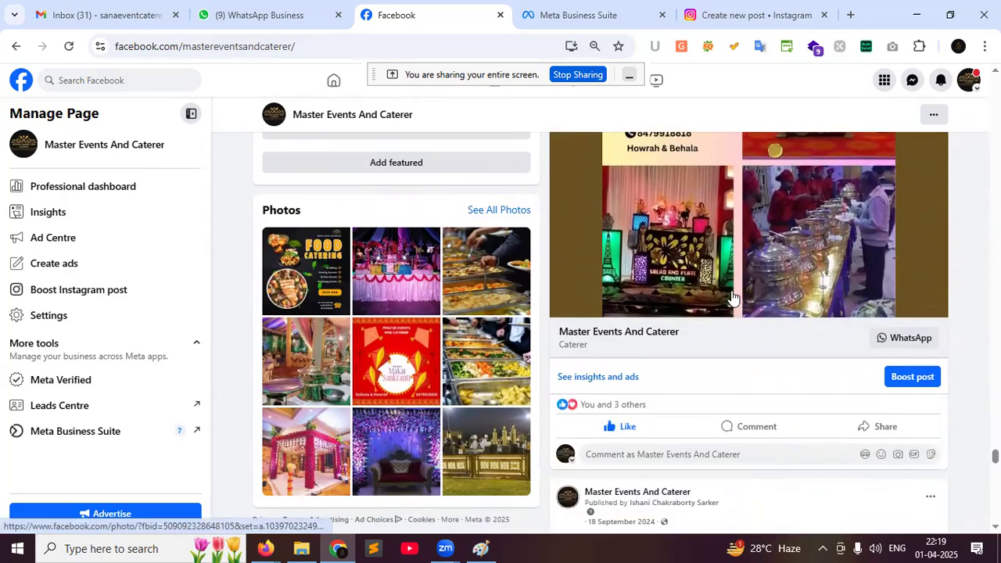
pyautogui.scroll(-3, 732, 290)
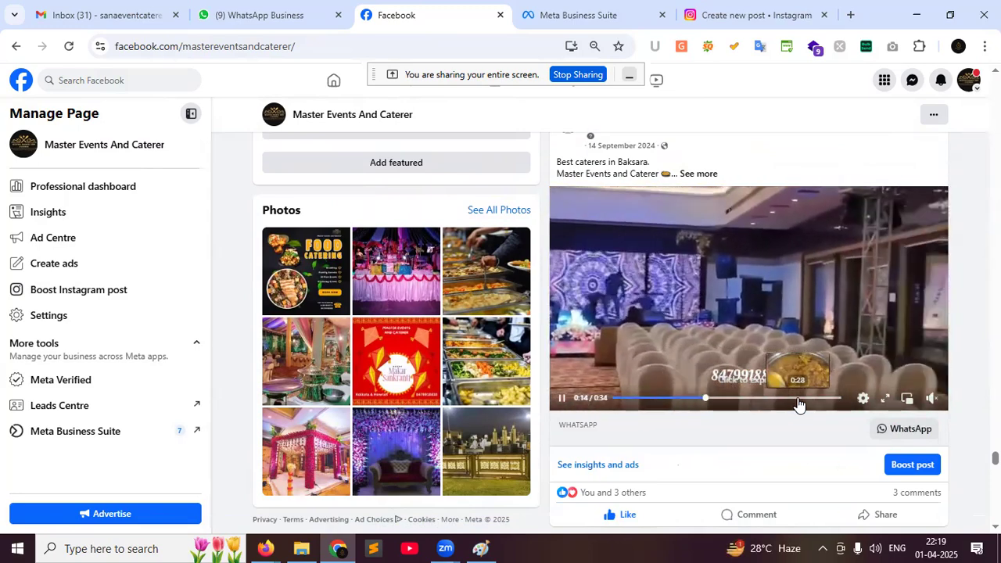
# Scroll further down to the July 2024 'Introducing Master Events and Caterer' video post
pyautogui.scroll(-2, 797, 403)
pyautogui.scroll(-2, 797, 404)
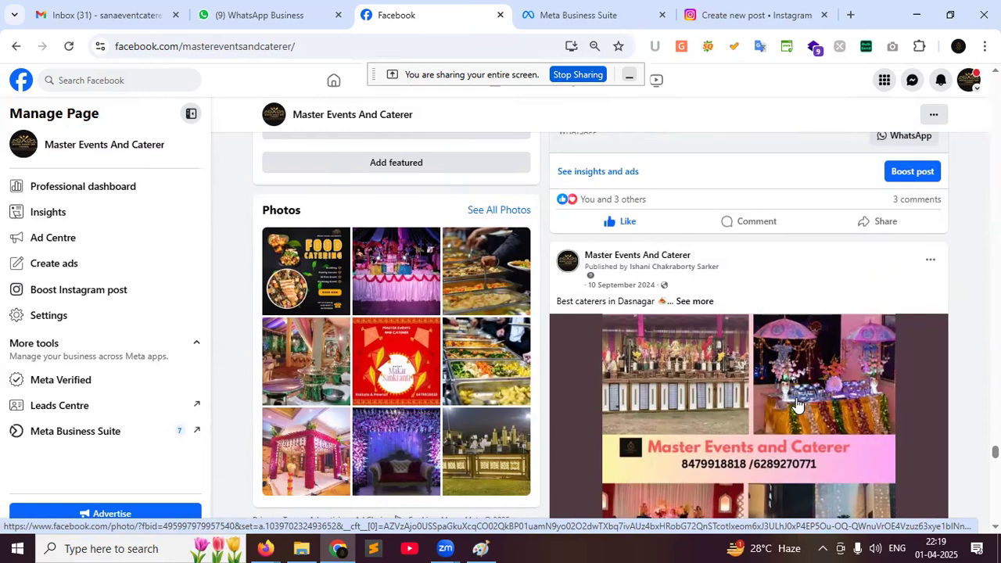
pyautogui.scroll(-4, 796, 404)
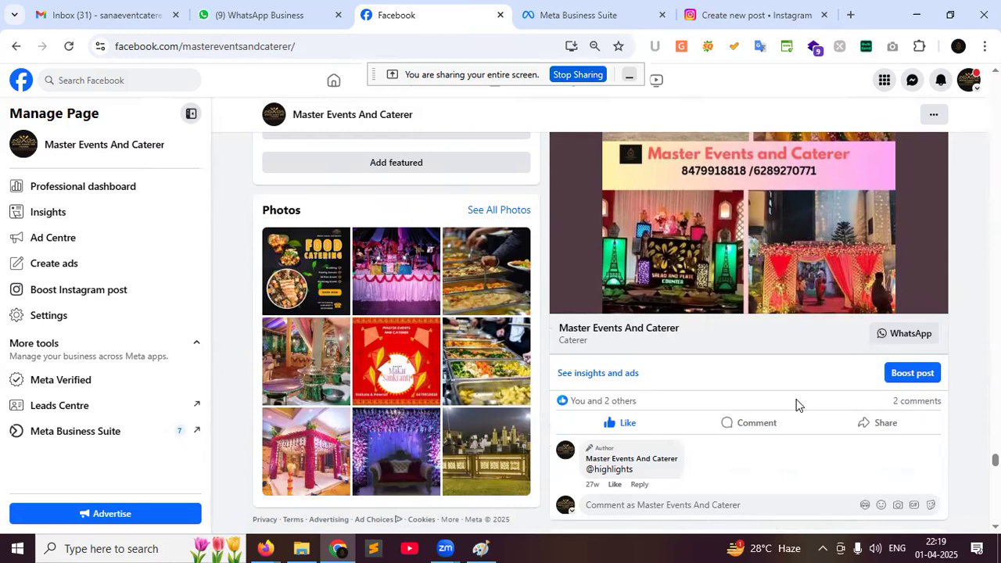
pyautogui.scroll(-10, 795, 404)
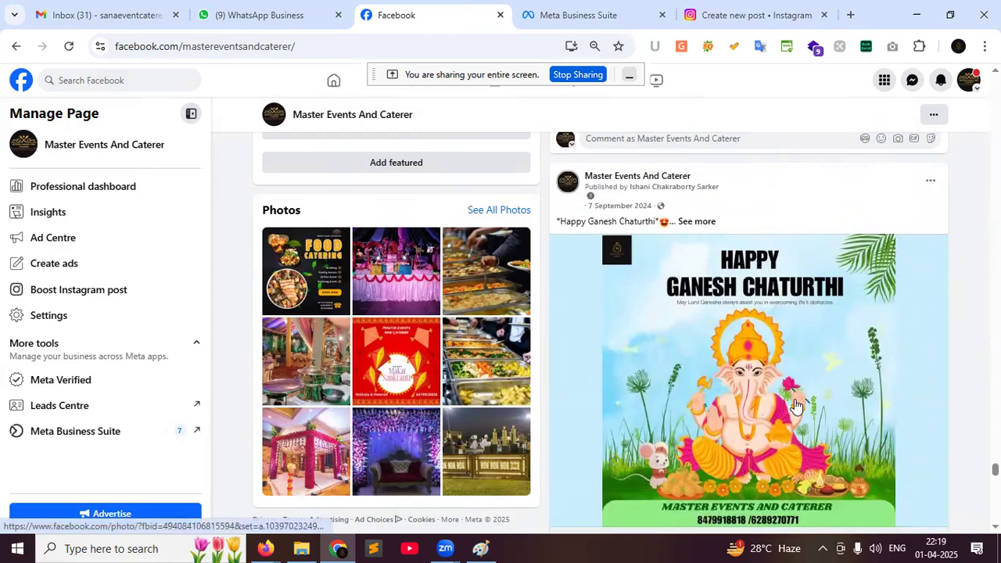
pyautogui.scroll(-3, 795, 401)
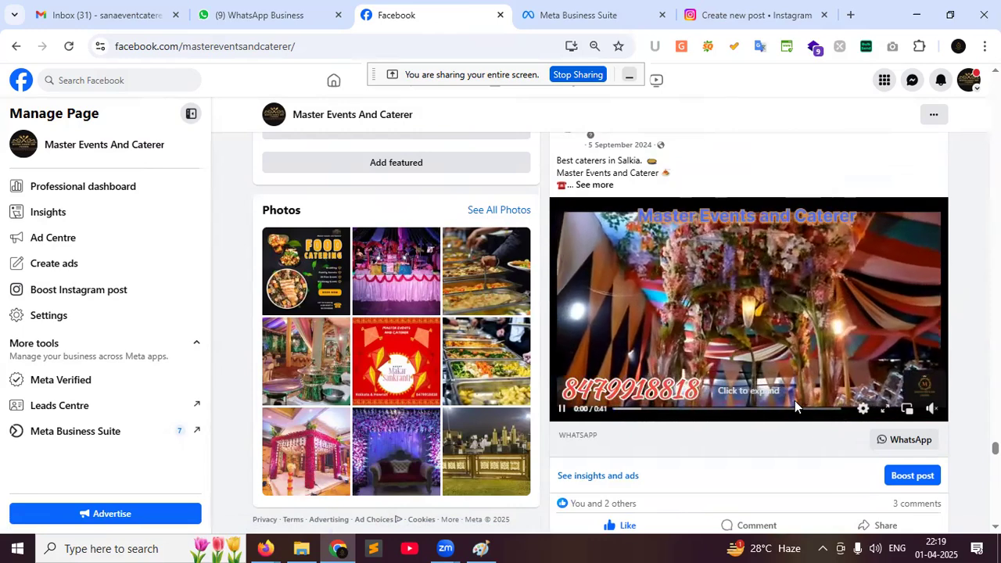
pyautogui.scroll(-1, 795, 400)
pyautogui.scroll(-15, 796, 407)
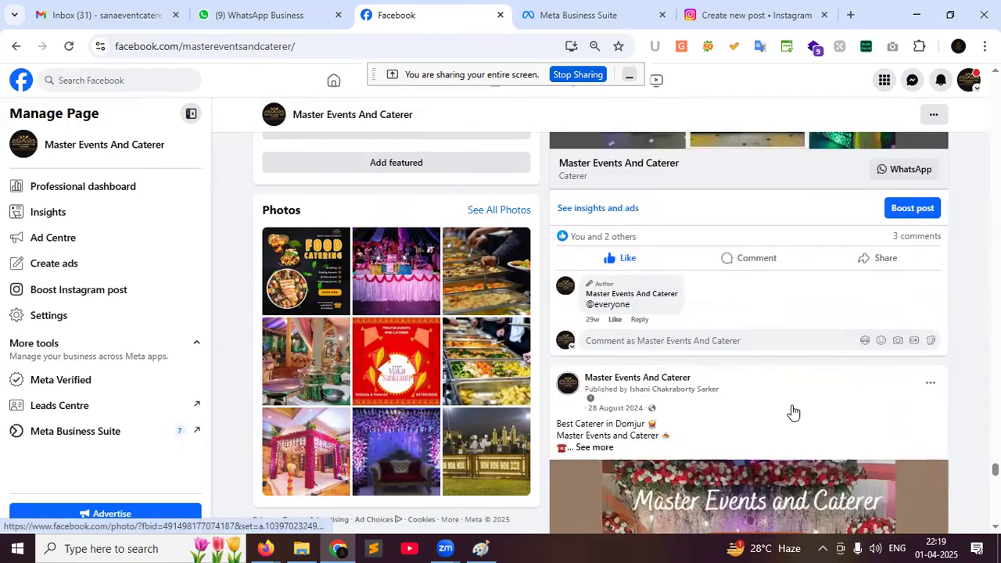
pyautogui.scroll(-15, 790, 412)
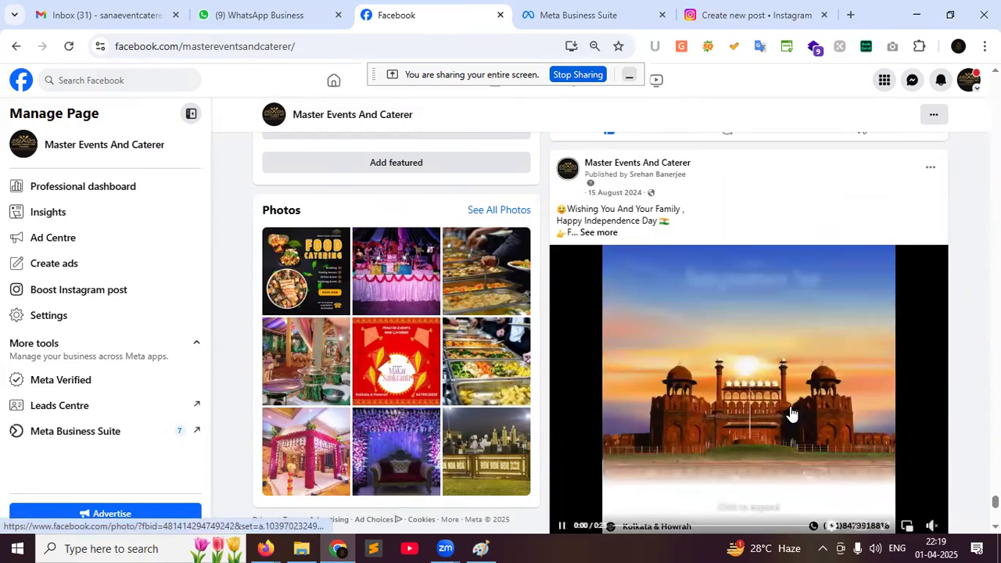
pyautogui.scroll(3, 792, 413)
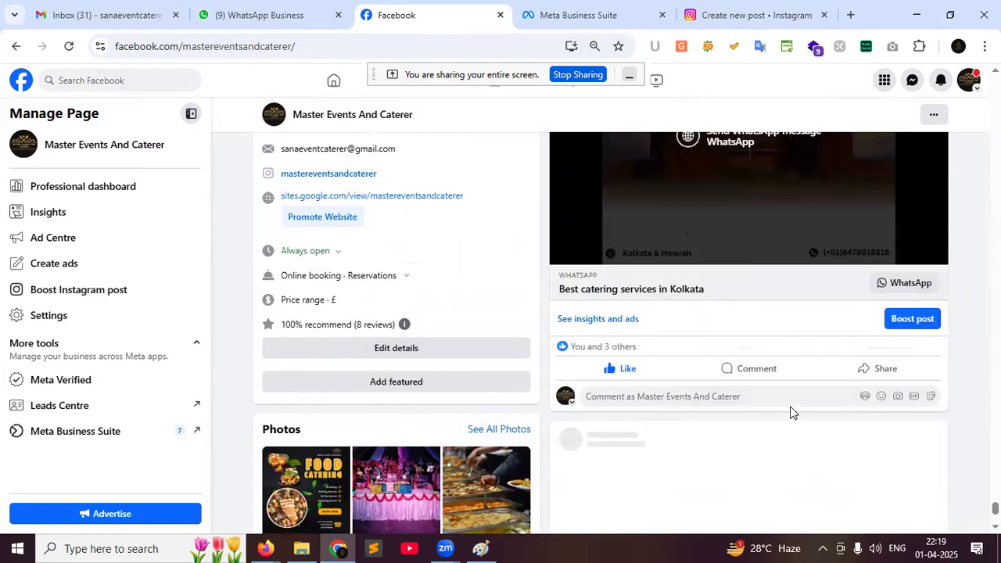
pyautogui.scroll(-3, 791, 413)
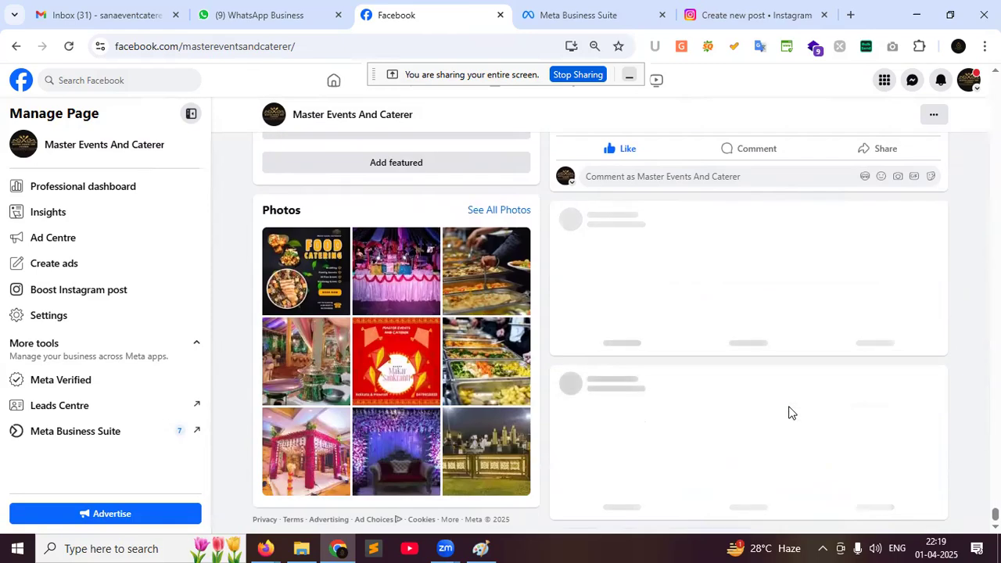
pyautogui.scroll(5, 789, 412)
pyautogui.scroll(-5, 790, 412)
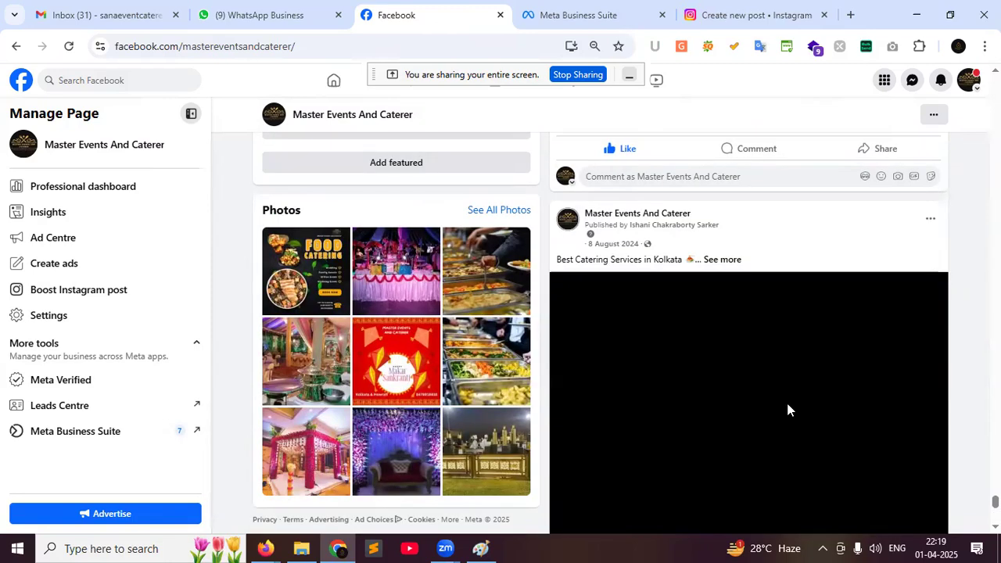
pyautogui.scroll(-10, 789, 412)
pyautogui.scroll(3, 788, 405)
pyautogui.scroll(3, 788, 406)
pyautogui.scroll(-5, 786, 409)
pyautogui.scroll(5, 787, 409)
pyautogui.scroll(-3, 787, 412)
pyautogui.scroll(-4, 786, 416)
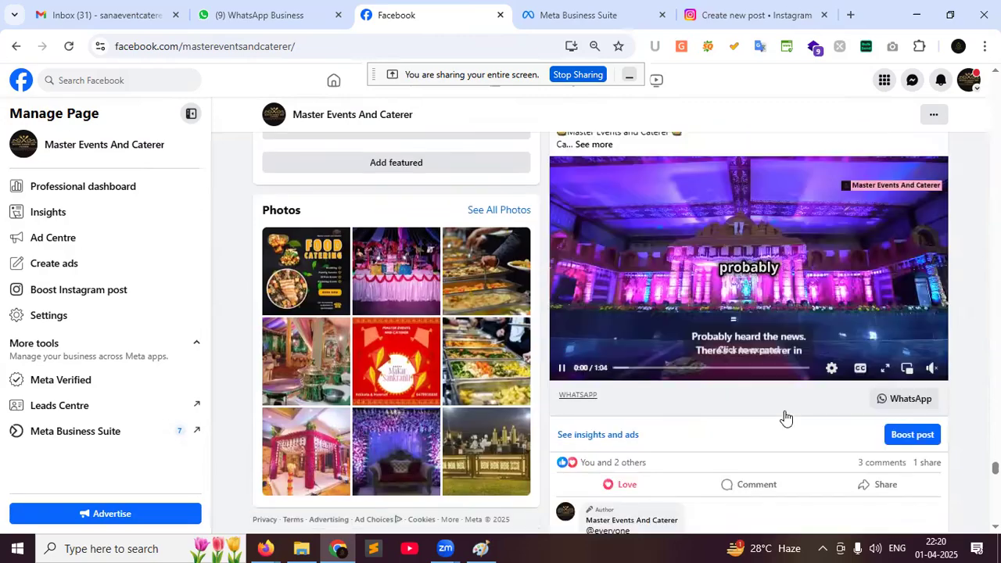
pyautogui.scroll(-3, 785, 416)
pyautogui.scroll(3, 785, 418)
pyautogui.scroll(-15, 783, 412)
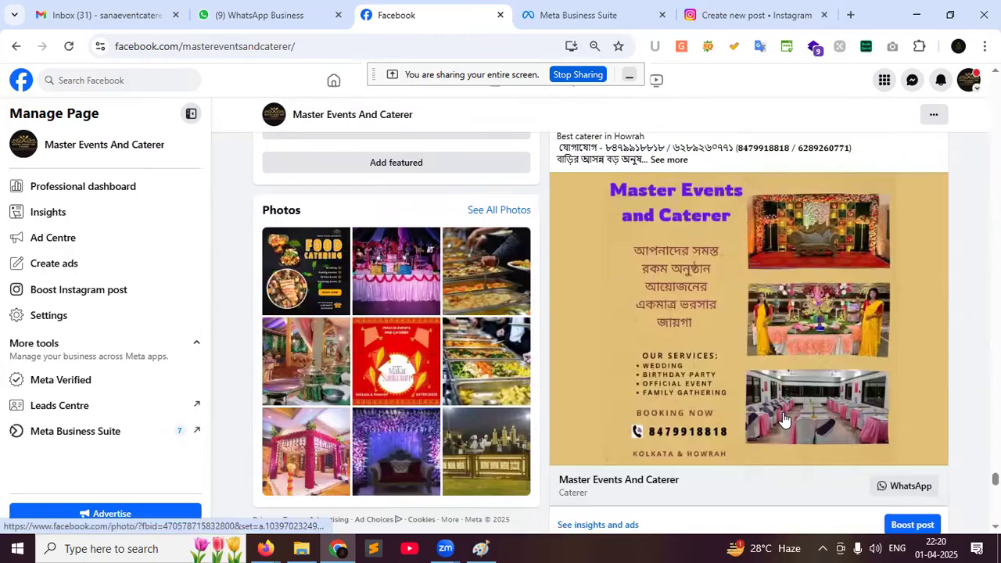
pyautogui.scroll(-2, 782, 410)
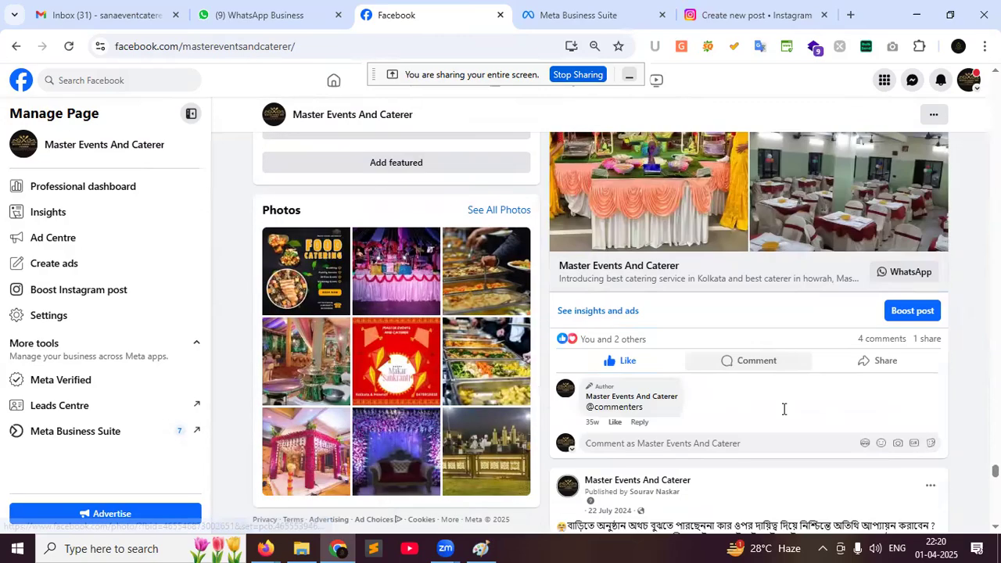
pyautogui.scroll(4, 785, 409)
pyautogui.scroll(1, 780, 407)
pyautogui.scroll(1, 780, 408)
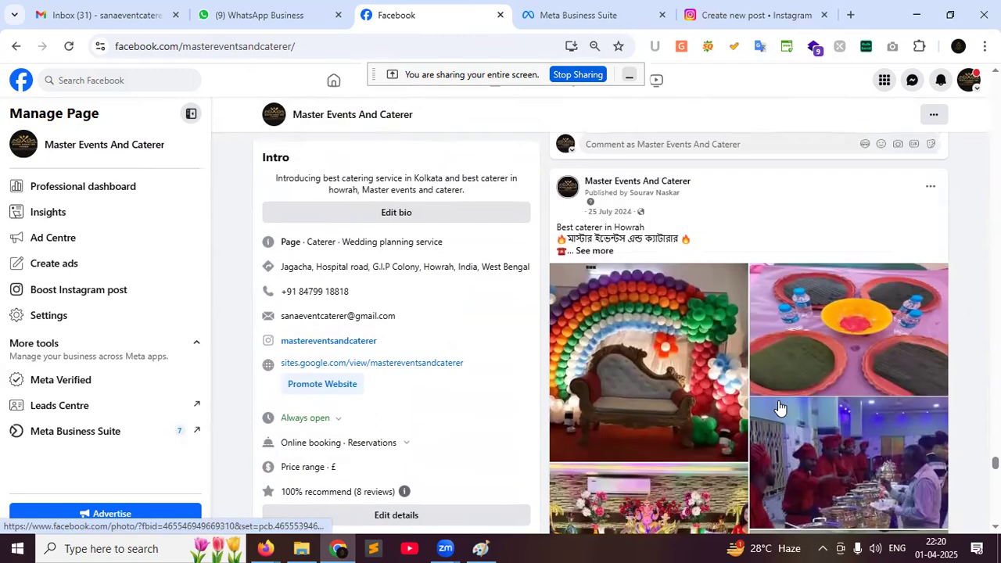
pyautogui.scroll(-12, 779, 407)
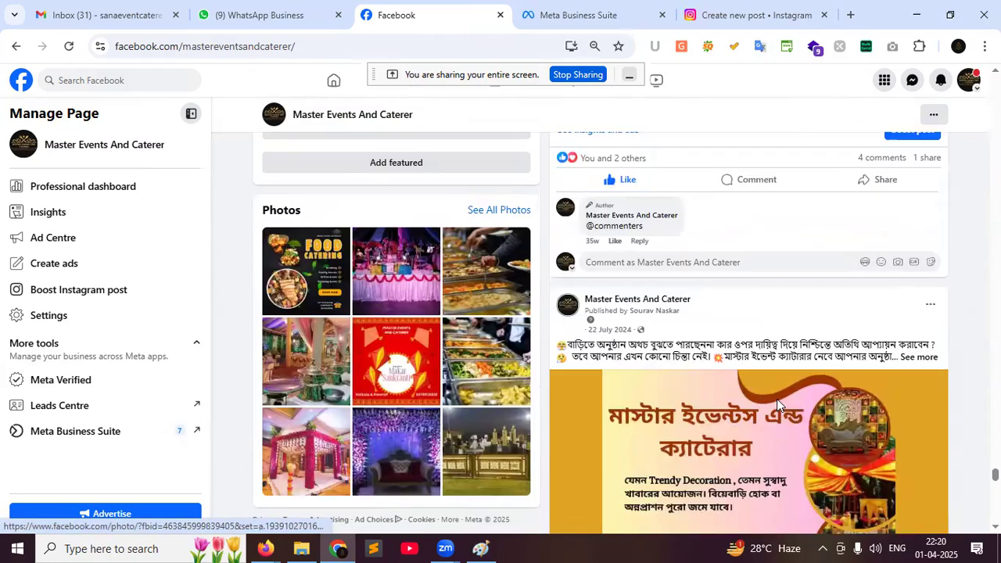
pyautogui.scroll(-9, 778, 405)
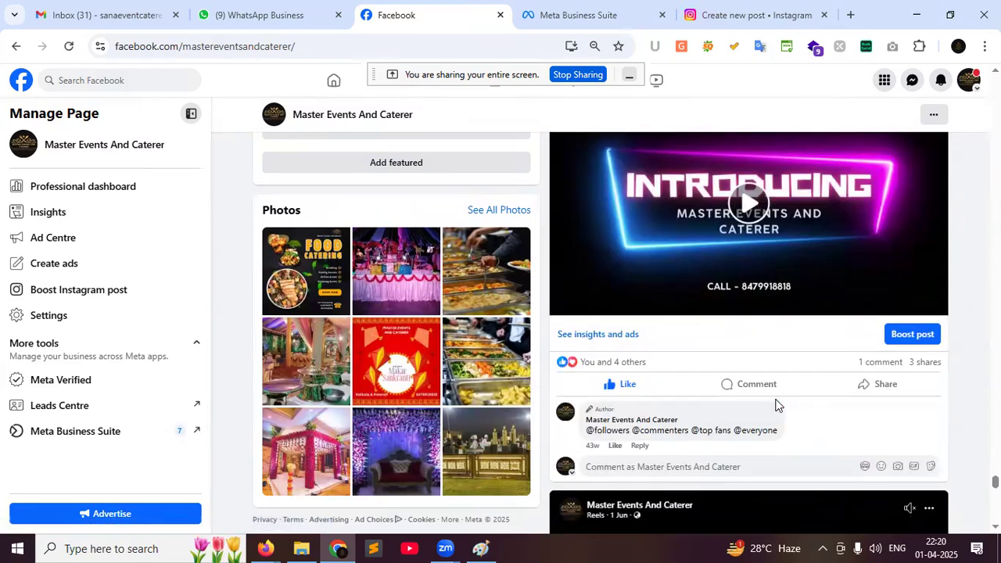
pyautogui.scroll(1, 777, 405)
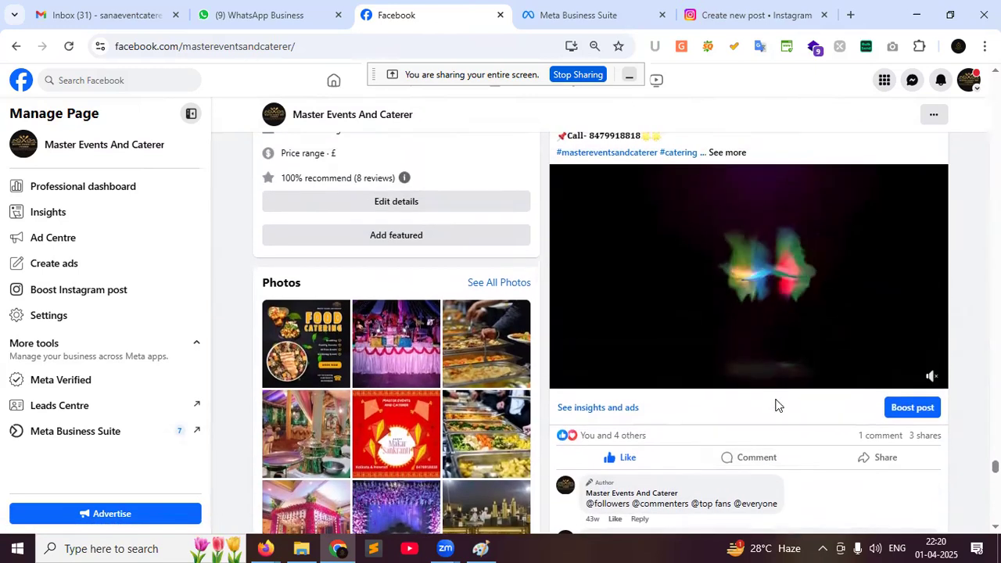
# Unmute and watch the catering promo video, then scroll to the collage post with 235 shares
pyautogui.click(930, 341)
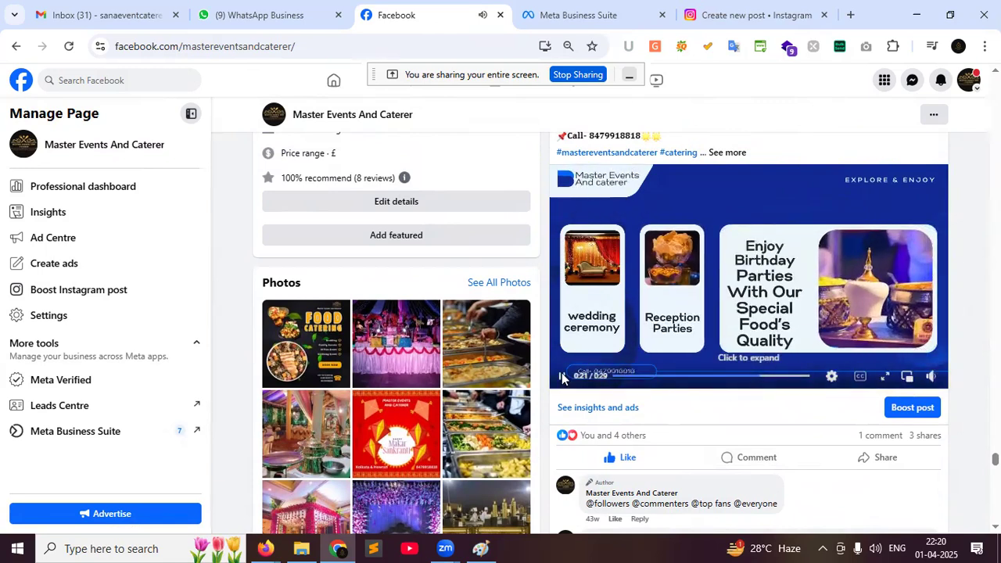
pyautogui.moveTo(562, 382)
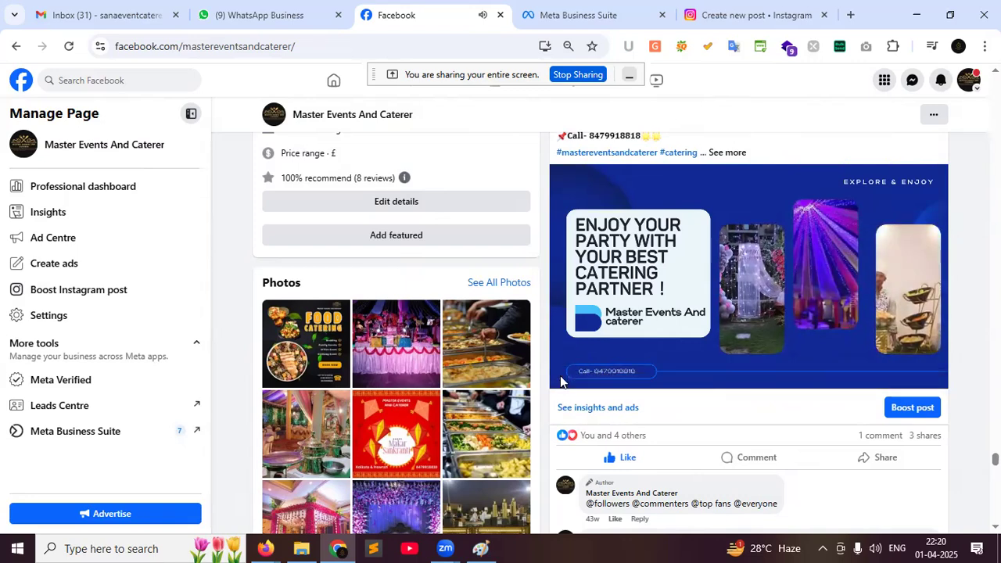
pyautogui.scroll(-2, 813, 426)
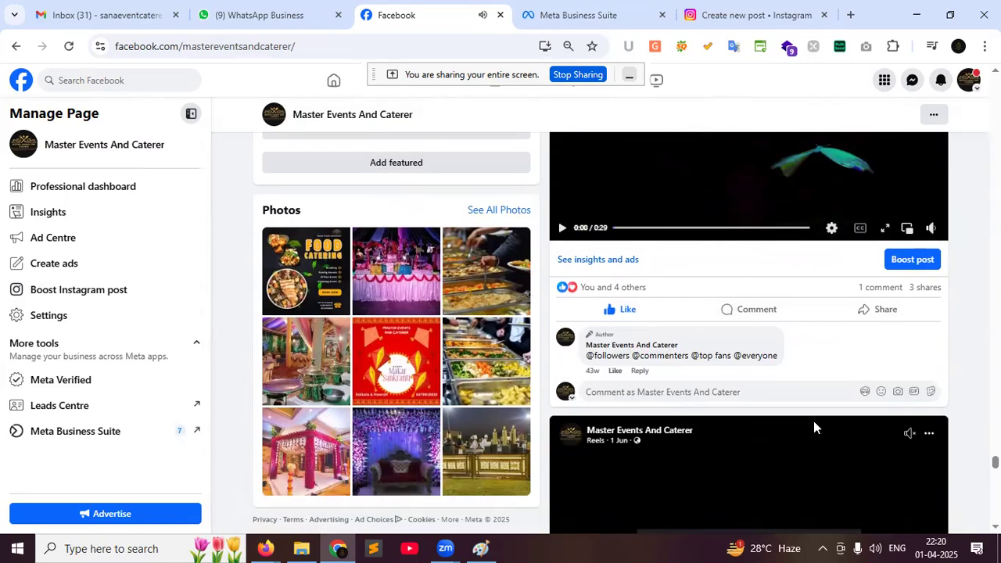
pyautogui.scroll(-12, 813, 427)
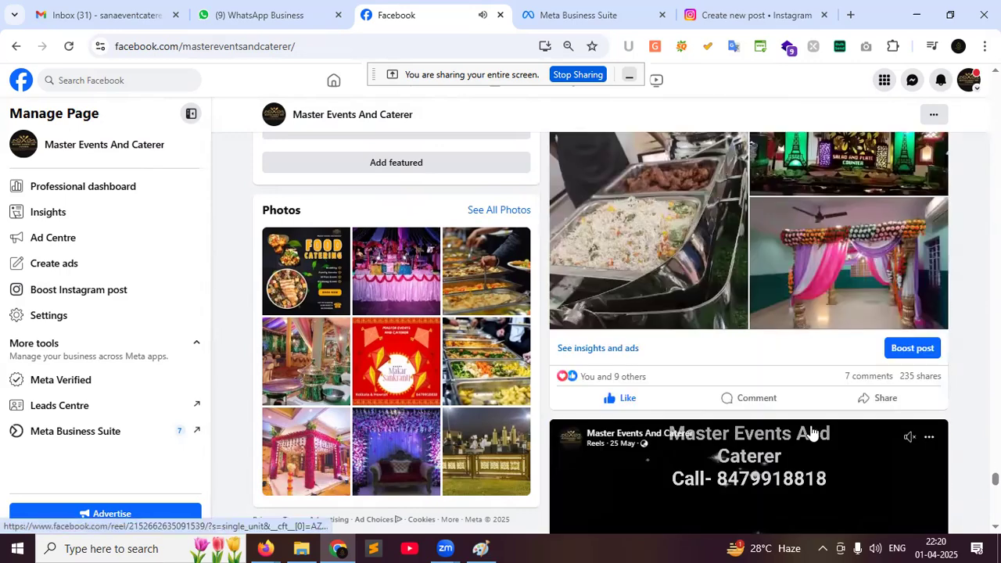
pyautogui.scroll(4, 813, 432)
pyautogui.scroll(-3, 811, 431)
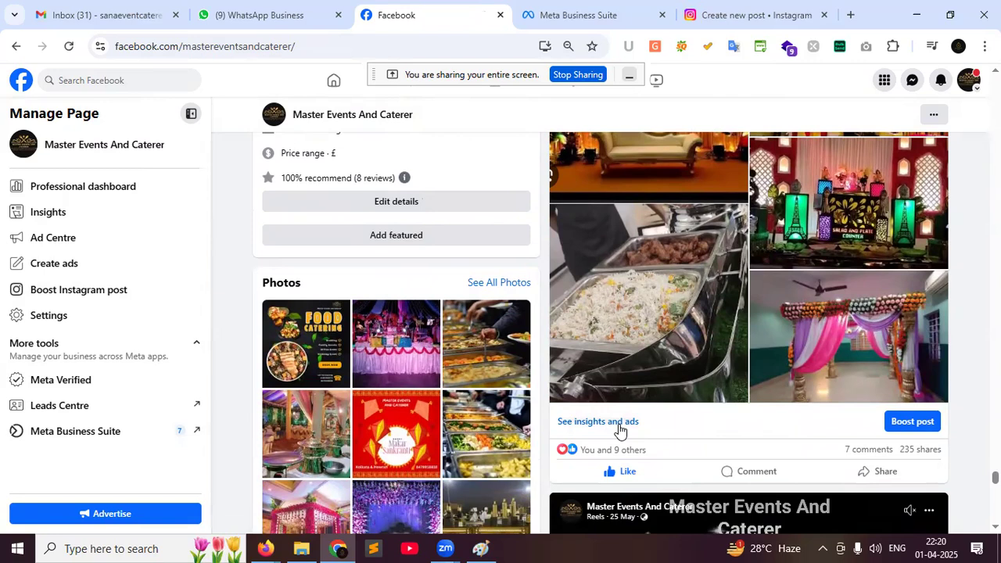
# View the collage post's insights, highlight its 21,077 reach figure, and close the insights
pyautogui.click(619, 422)
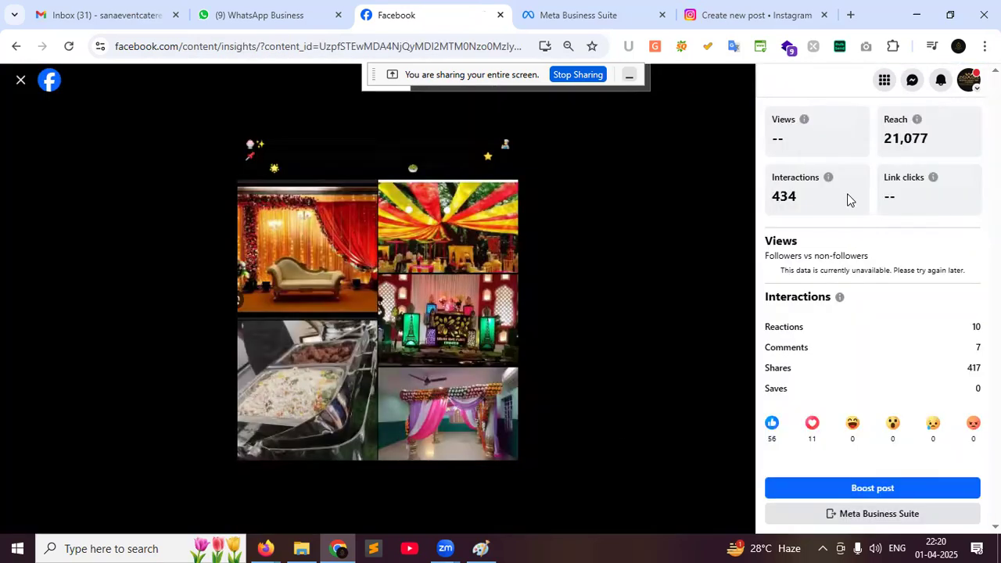
pyautogui.moveTo(884, 135); pyautogui.dragTo(930, 142)
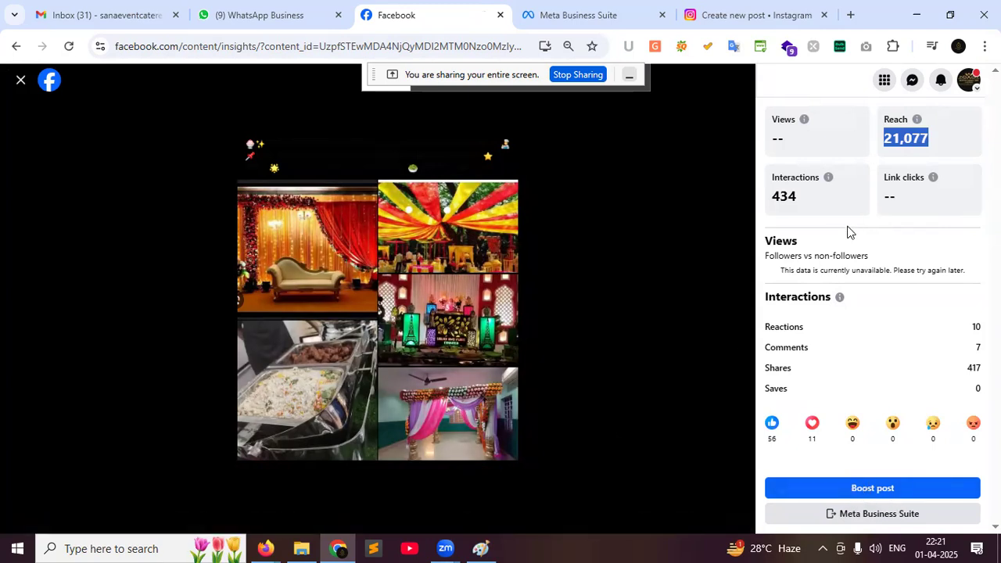
pyautogui.click(17, 83)
# Scroll past the reels and play the 18 May VEED video with sound, pausing at 0:17
pyautogui.scroll(-5, 687, 412)
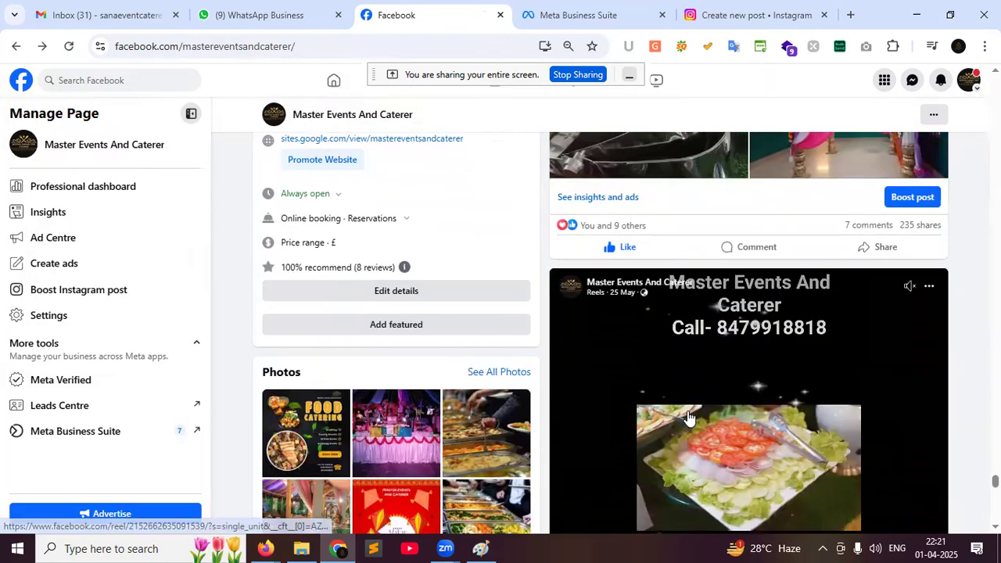
pyautogui.scroll(-10, 687, 412)
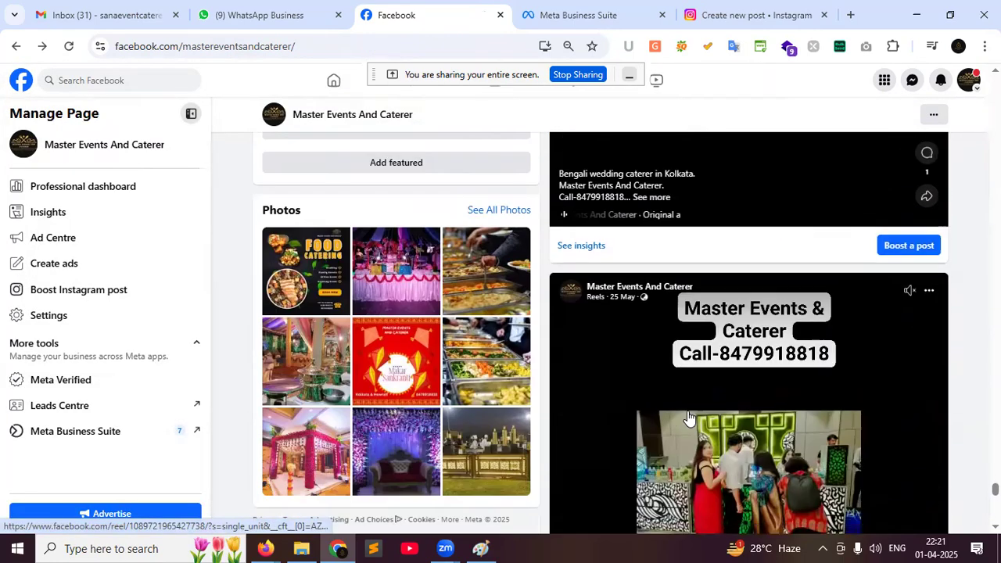
pyautogui.scroll(-10, 687, 418)
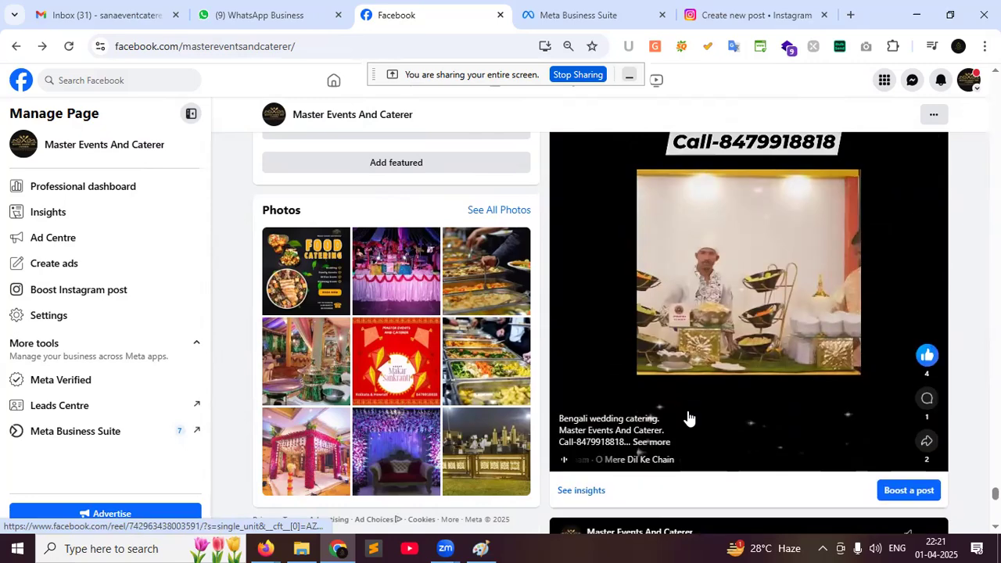
pyautogui.scroll(-8, 687, 418)
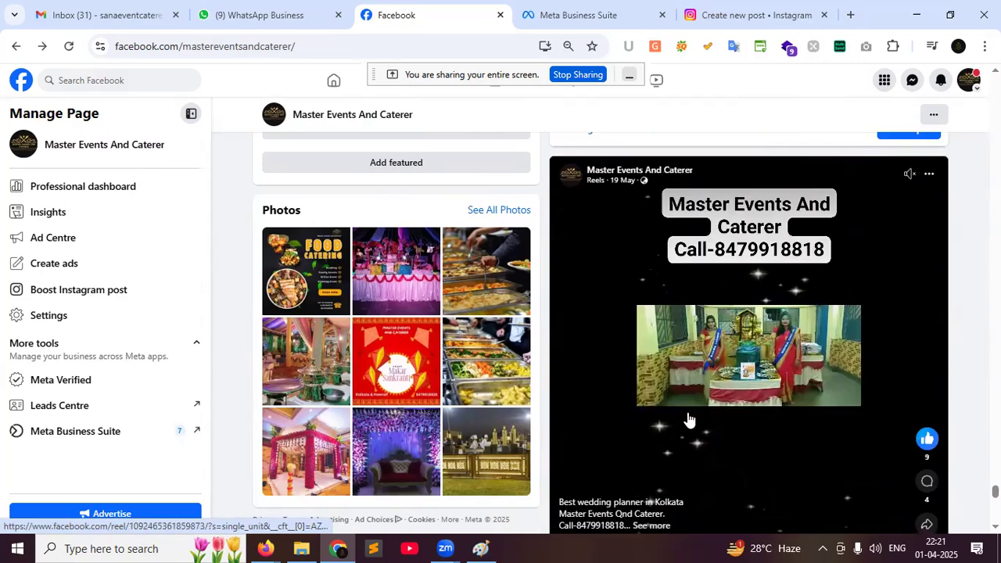
pyautogui.scroll(-10, 687, 420)
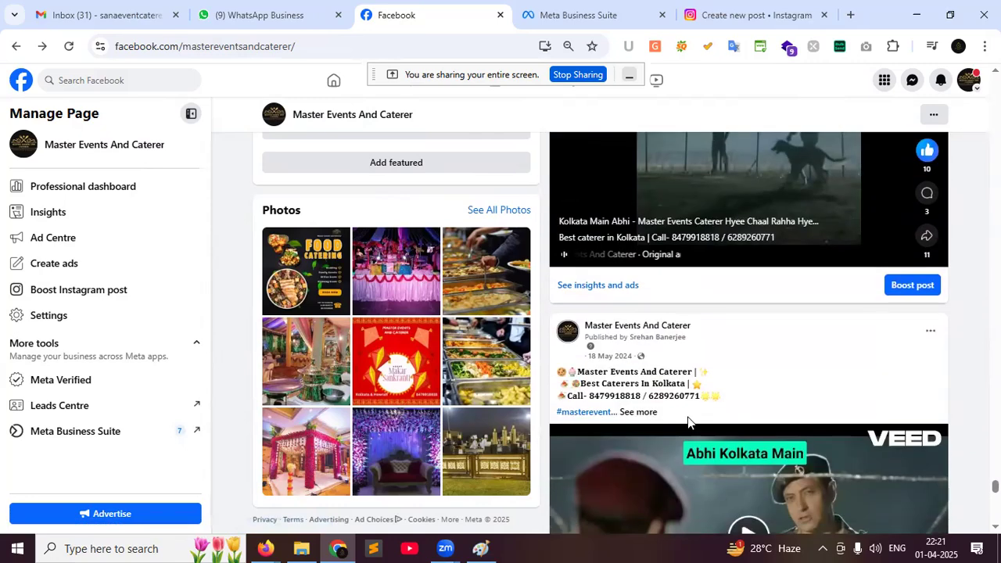
pyautogui.scroll(-2, 688, 422)
pyautogui.scroll(-2, 688, 425)
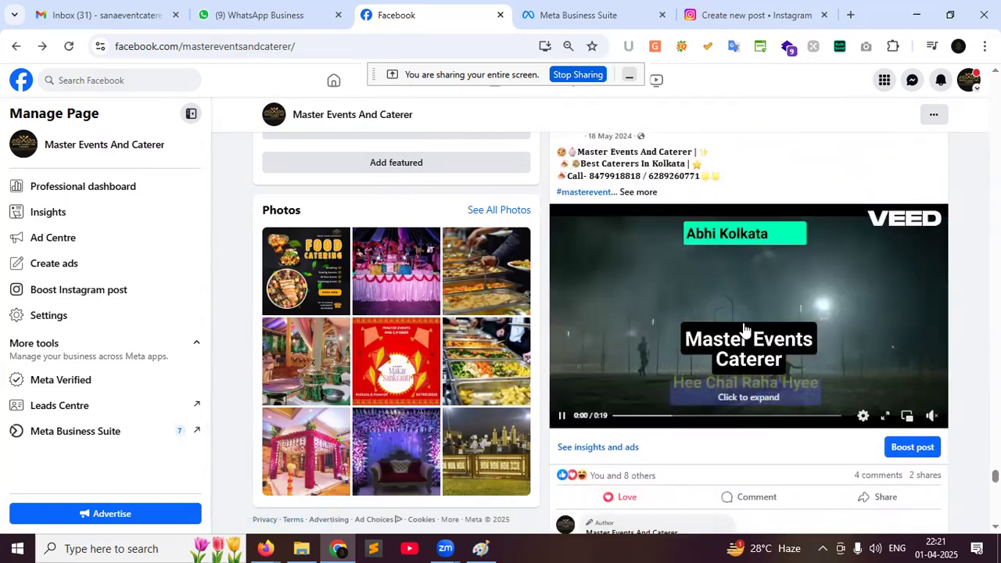
pyautogui.click(931, 416)
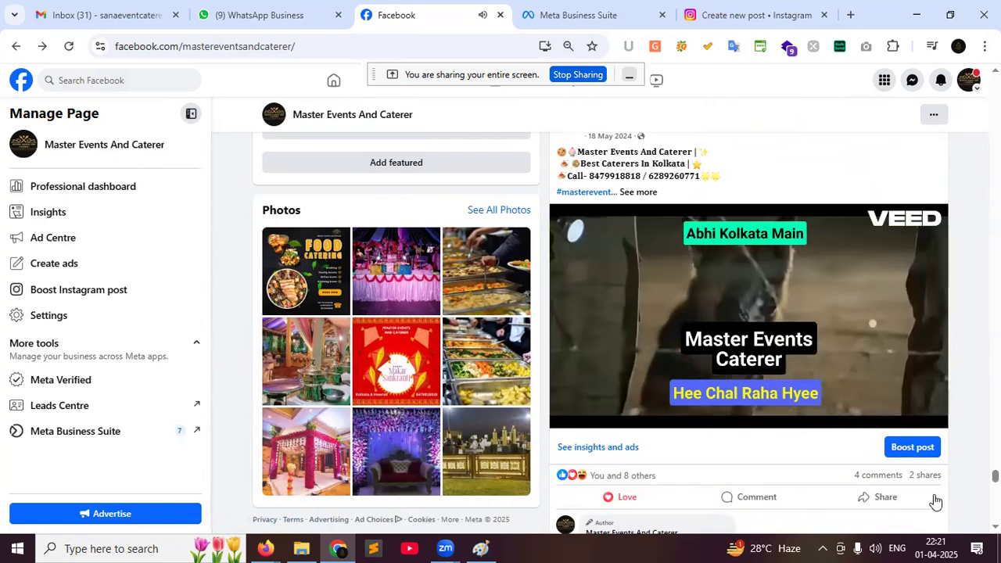
pyautogui.click(566, 420)
# Scroll down to the 28 April 2024 video post and play it with sound
pyautogui.scroll(-3, 782, 413)
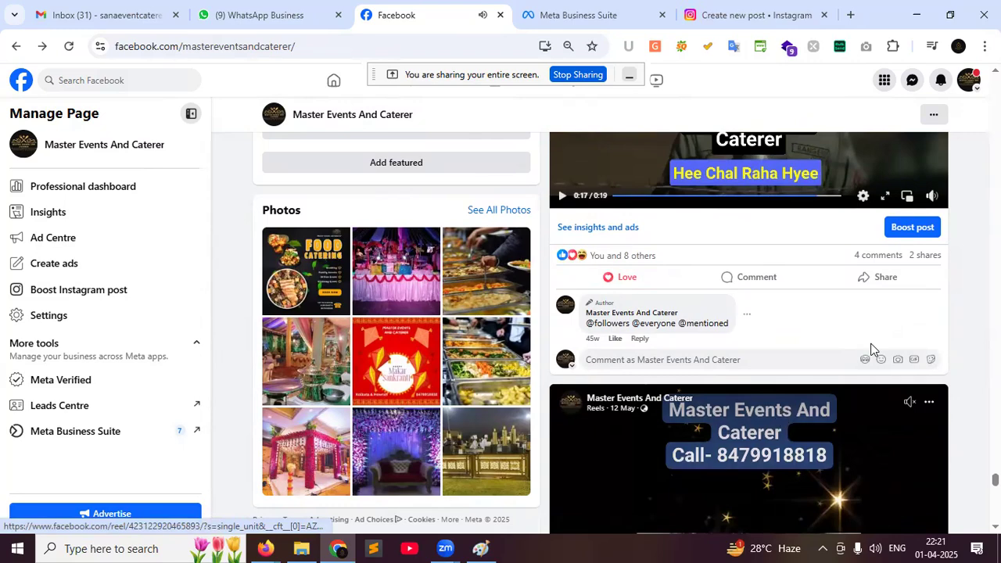
pyautogui.scroll(-10, 872, 354)
pyautogui.scroll(-3, 872, 356)
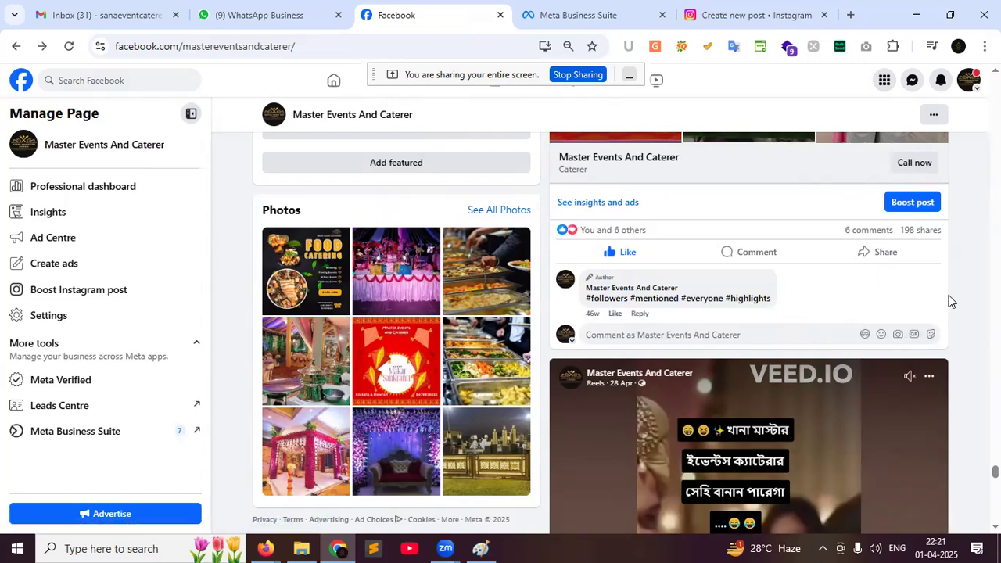
pyautogui.scroll(-8, 950, 301)
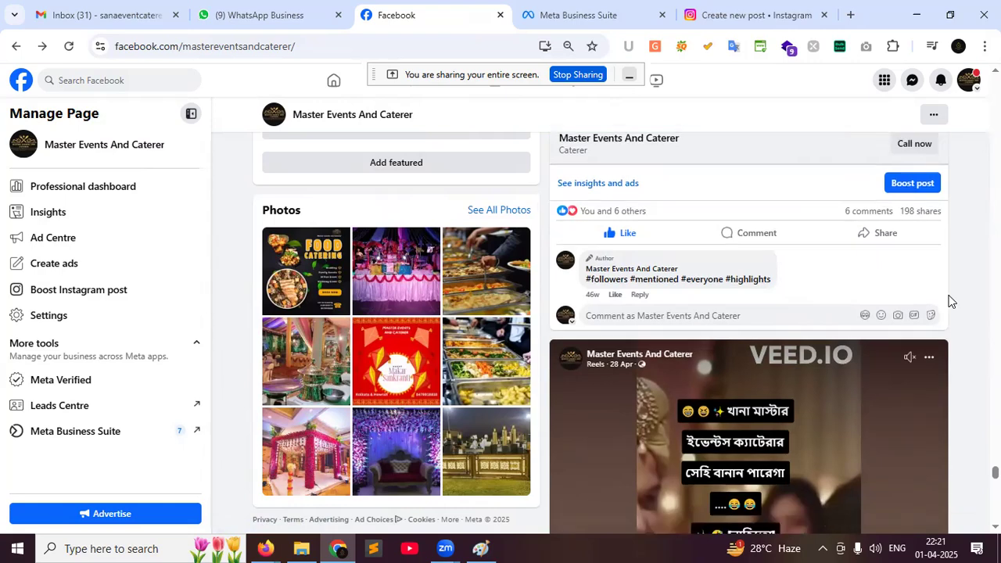
pyautogui.scroll(-2, 950, 300)
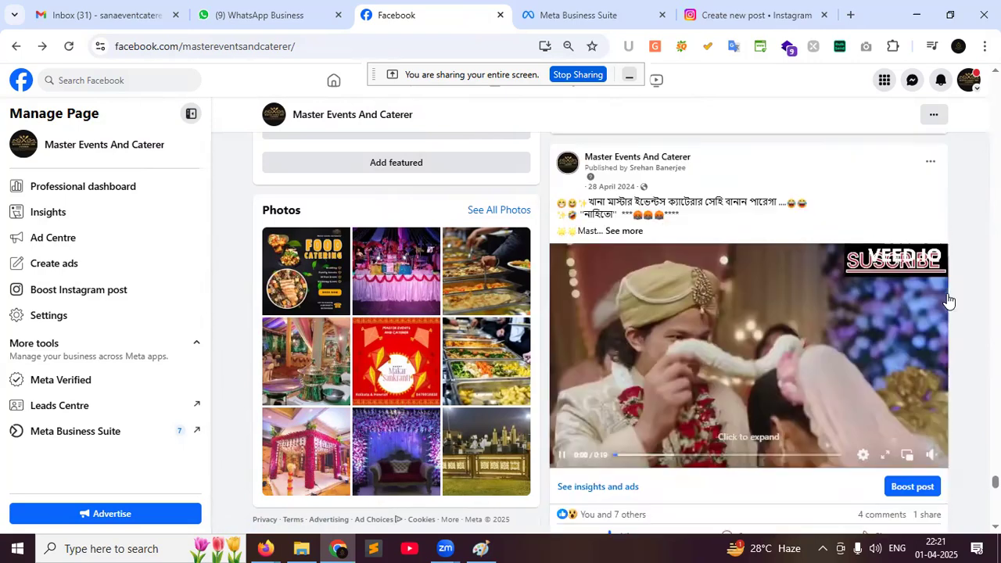
pyautogui.click(933, 455)
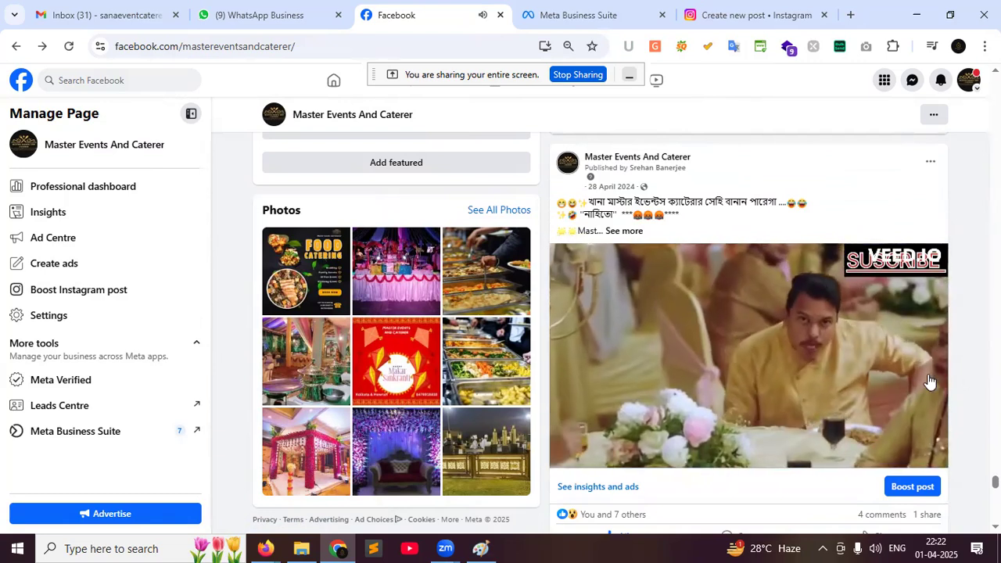
# Let the 28 April wedding video finish, then scroll on to the 20 April photo post
pyautogui.moveTo(777, 400)
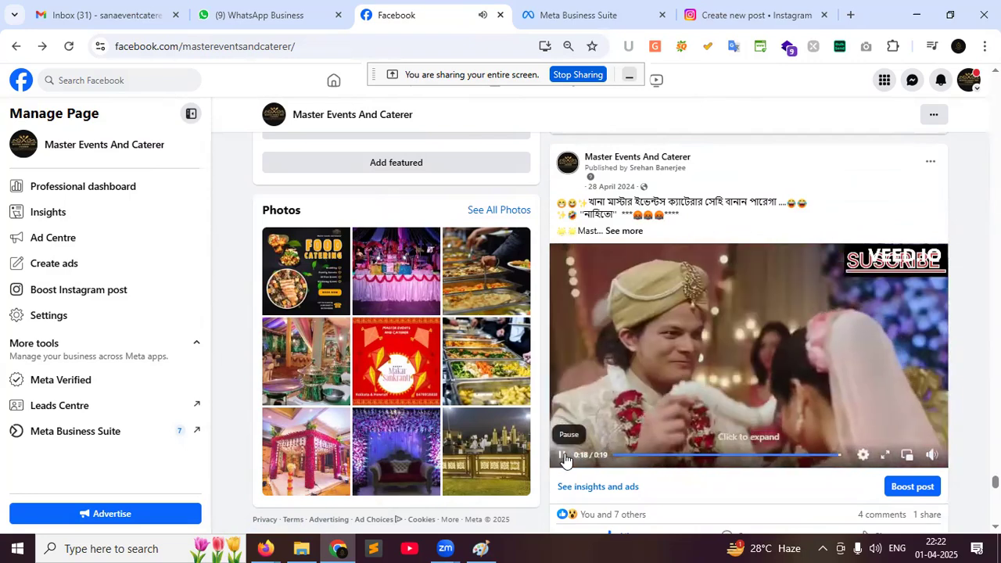
pyautogui.scroll(-5, 749, 336)
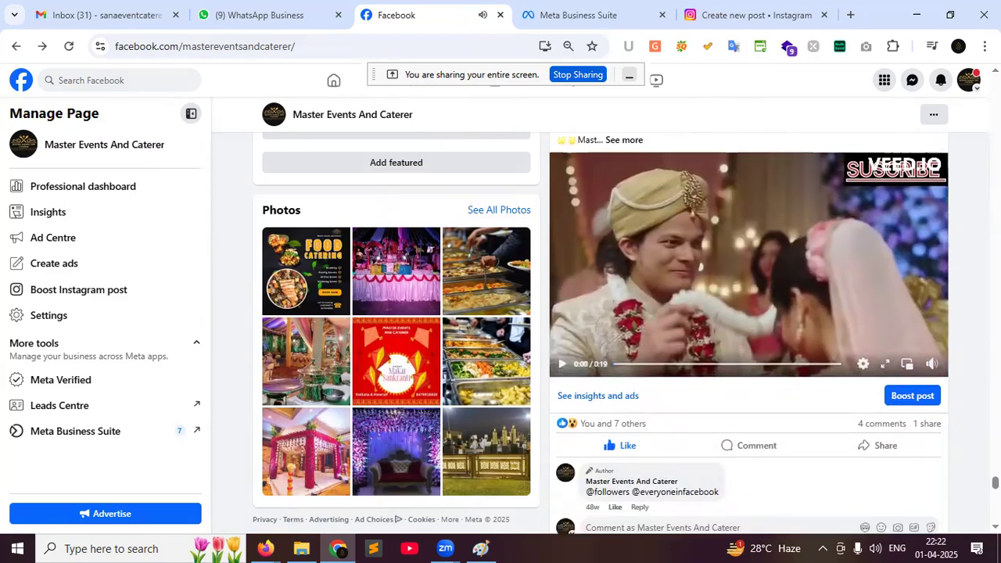
pyautogui.scroll(-8, 958, 274)
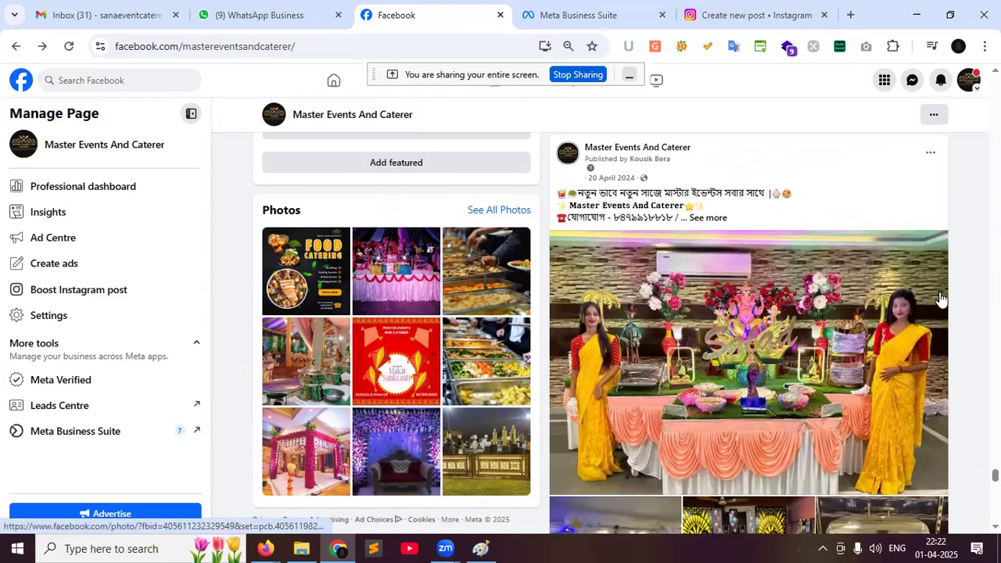
# Select the first line of the 20 April 2024 post's Bengali caption
pyautogui.scroll(-2, 915, 305)
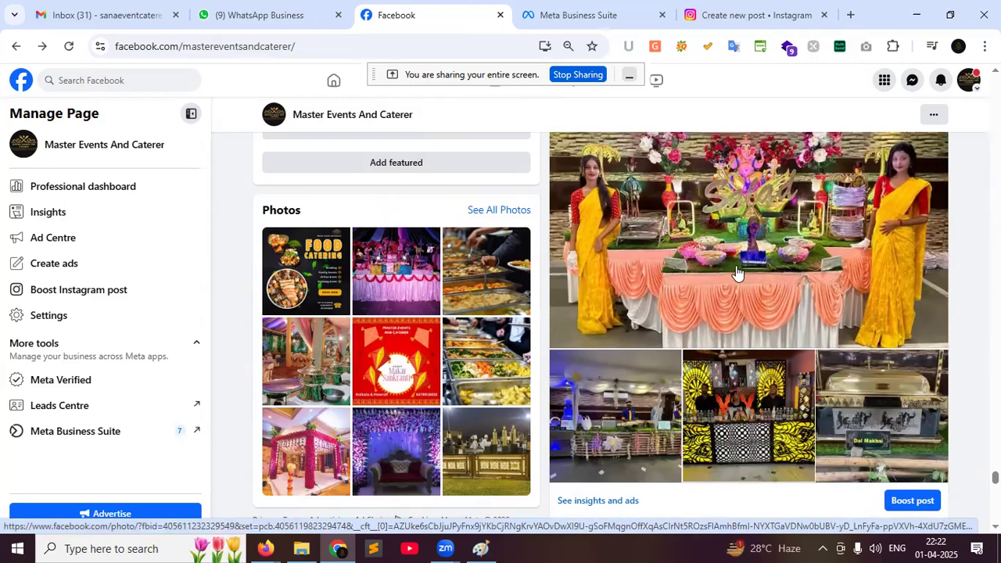
pyautogui.scroll(3, 766, 265)
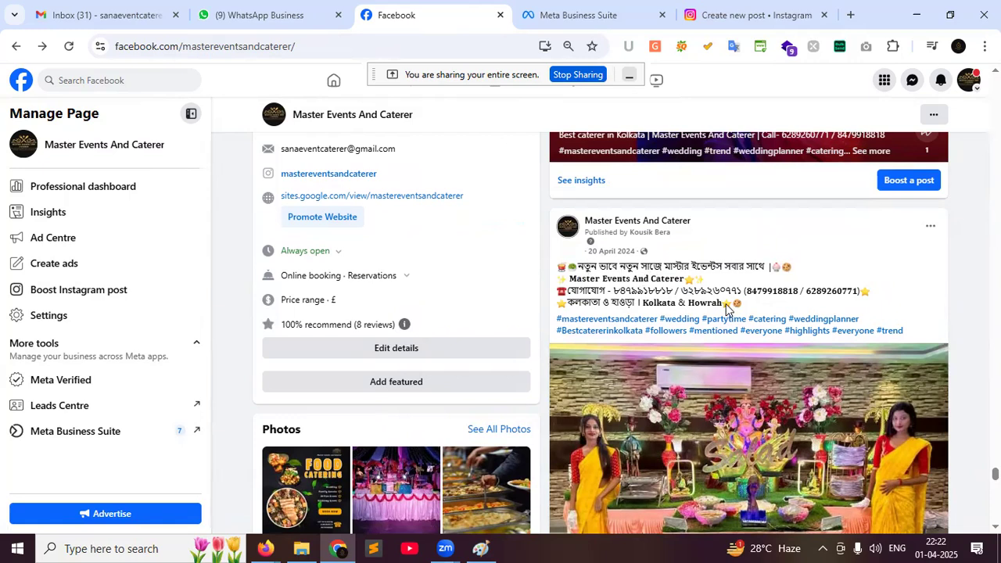
pyautogui.moveTo(579, 267); pyautogui.dragTo(768, 268)
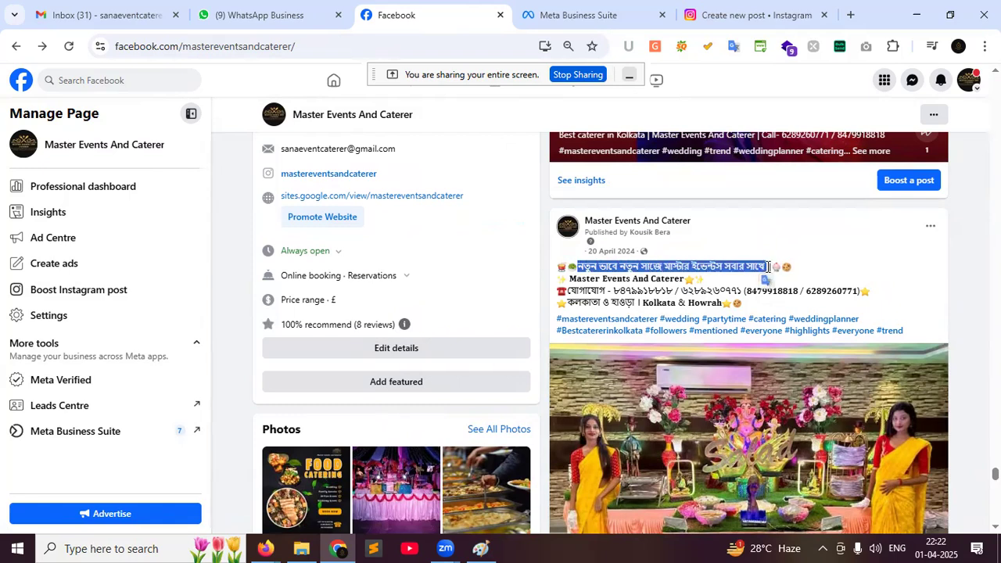
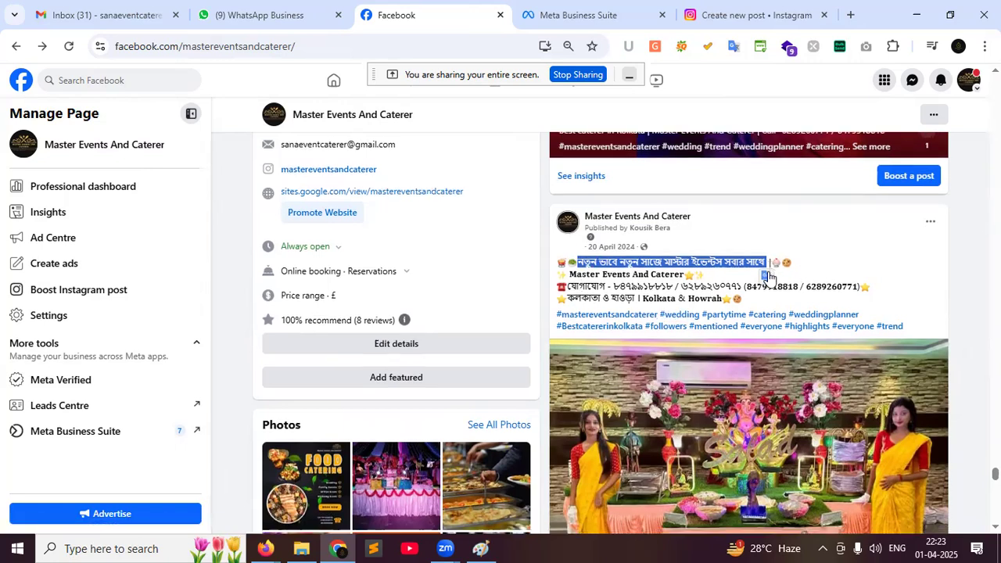
# Open the Ganesh-stage post's insights, highlight its 13,069 reach, then close them
pyautogui.scroll(-2, 769, 269)
pyautogui.scroll(2, 768, 270)
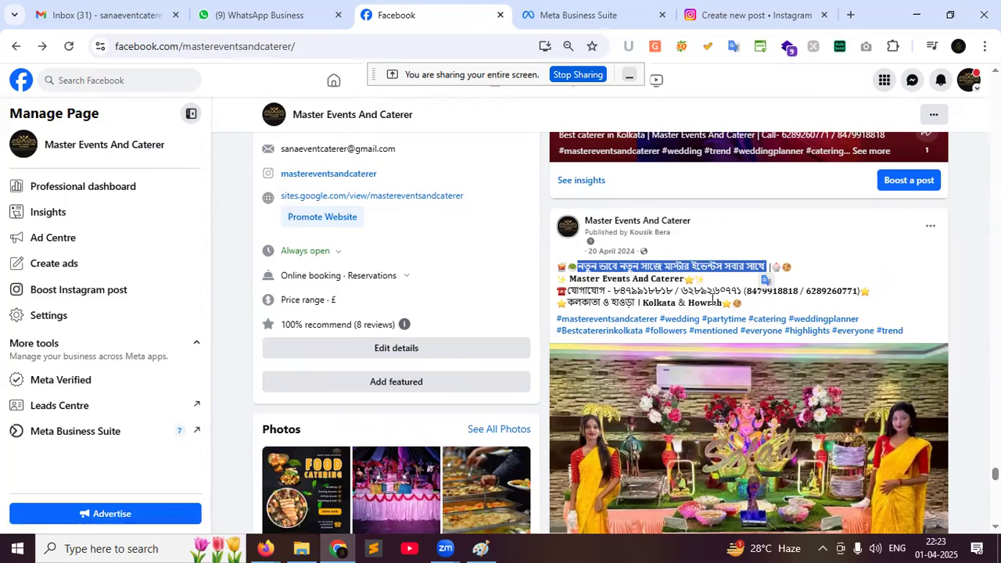
pyautogui.scroll(-3, 714, 301)
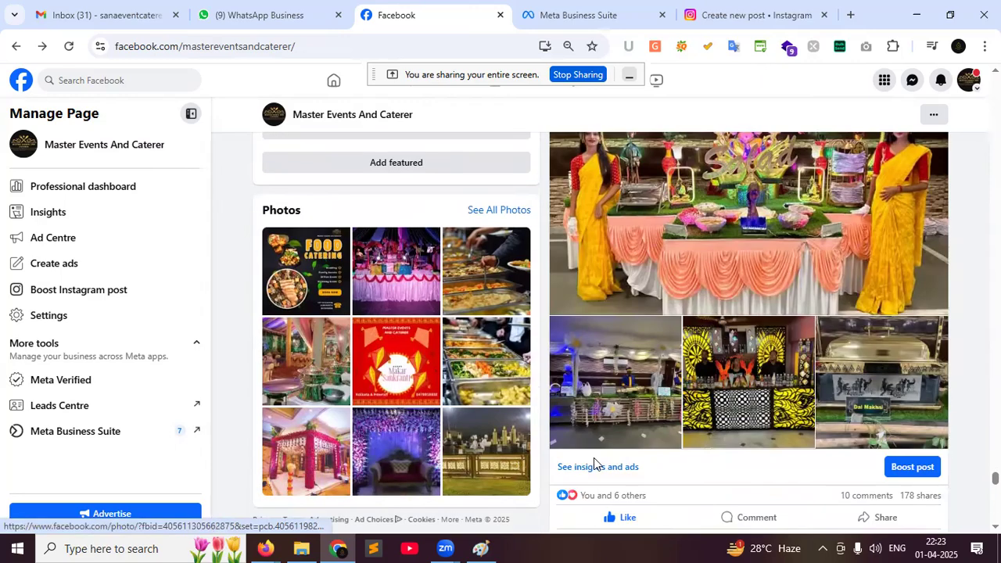
pyautogui.click(594, 466)
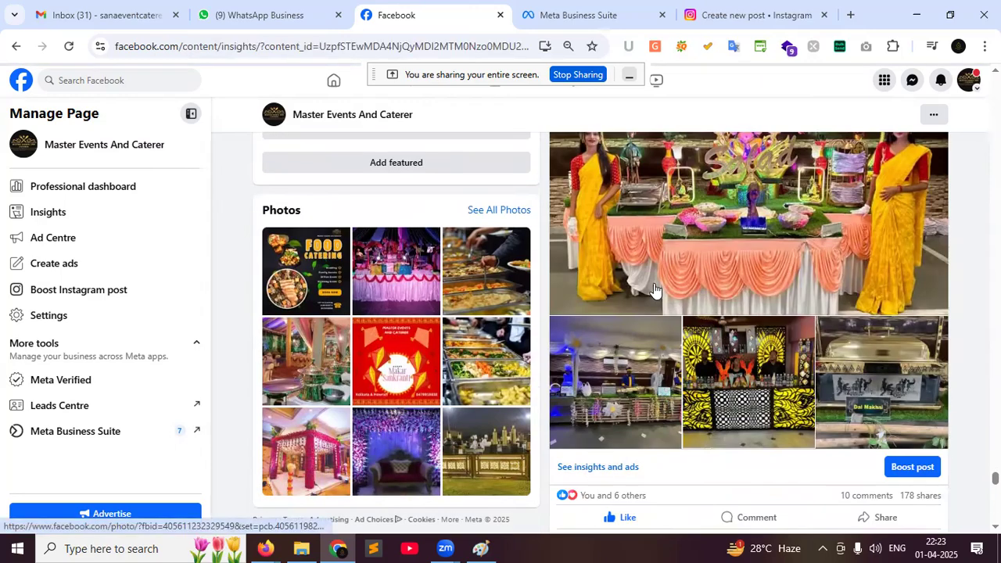
pyautogui.moveTo(931, 140); pyautogui.dragTo(879, 147)
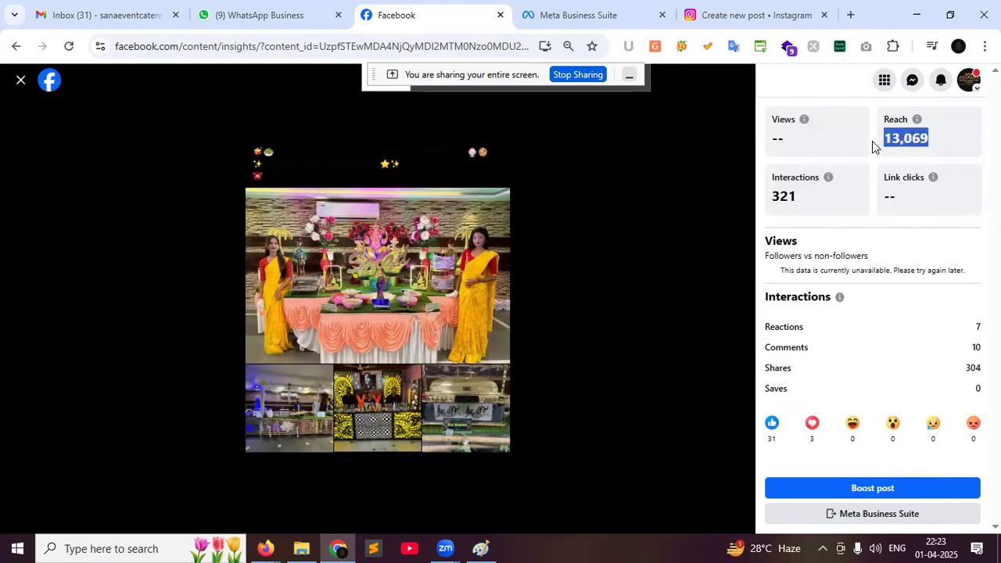
pyautogui.click(22, 81)
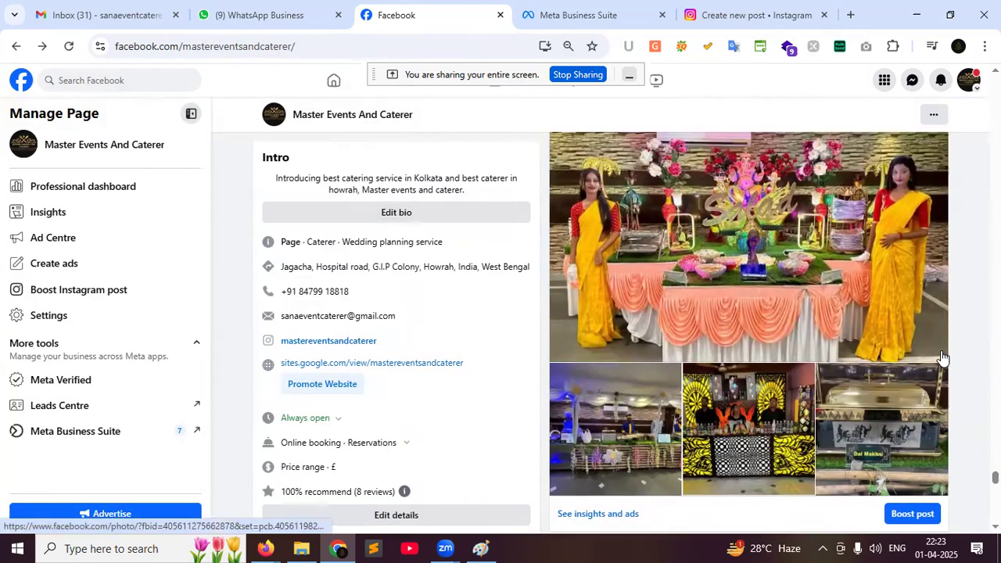
# Unmute the 'Best caterers in Howrah' video, restart it near the beginning, then pause it
pyautogui.scroll(-5, 941, 356)
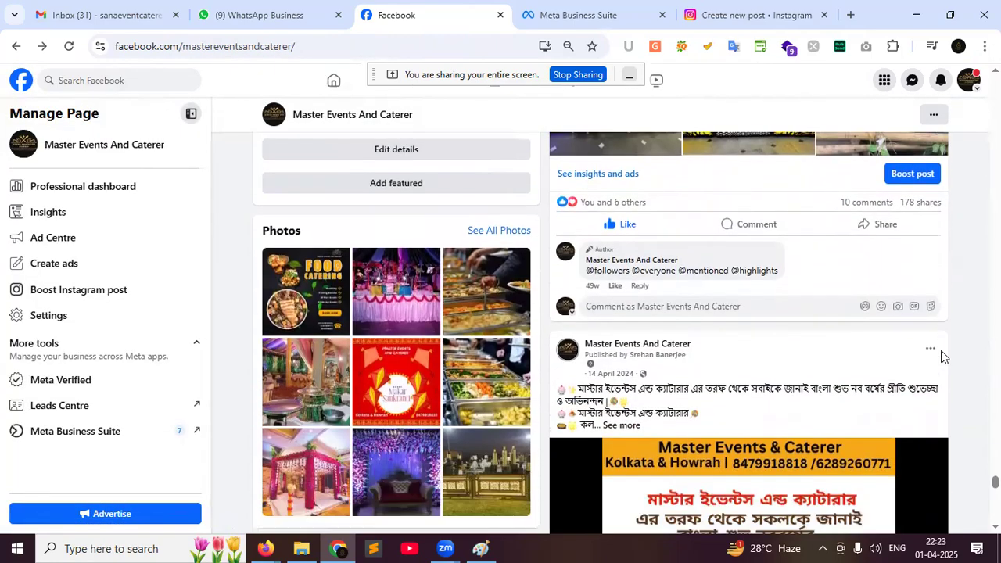
pyautogui.scroll(-2, 940, 356)
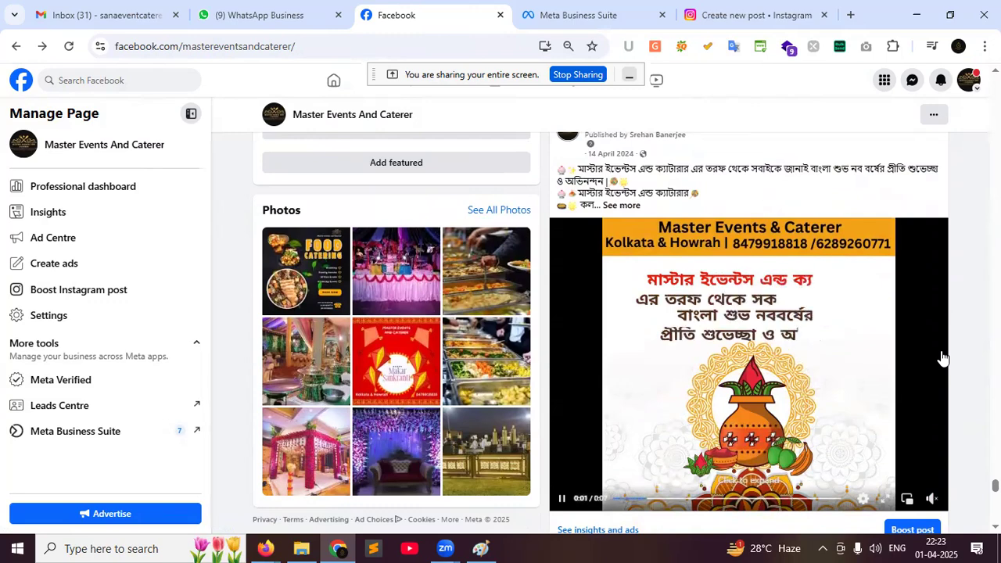
pyautogui.scroll(-8, 943, 357)
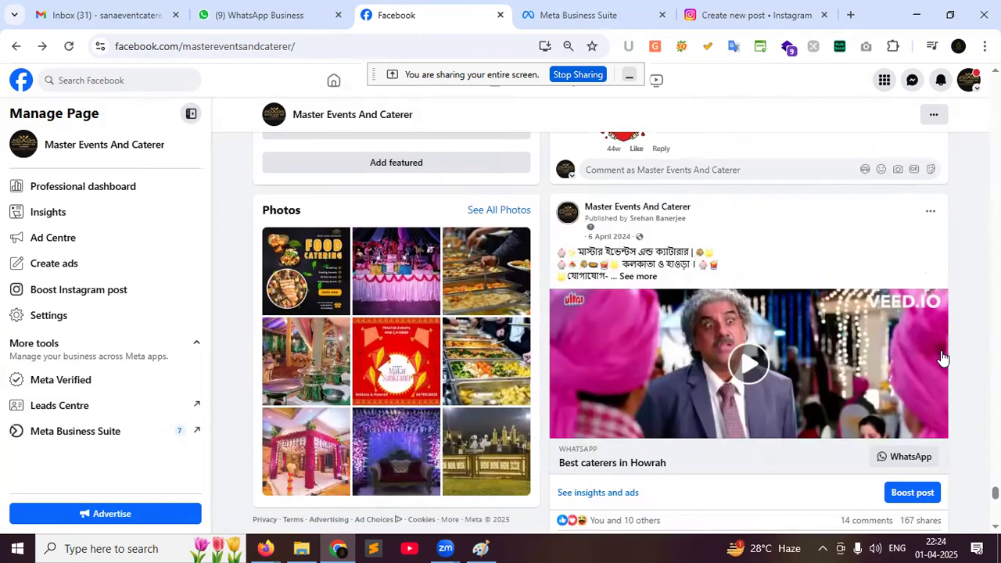
pyautogui.scroll(-2, 942, 356)
pyautogui.scroll(2, 938, 368)
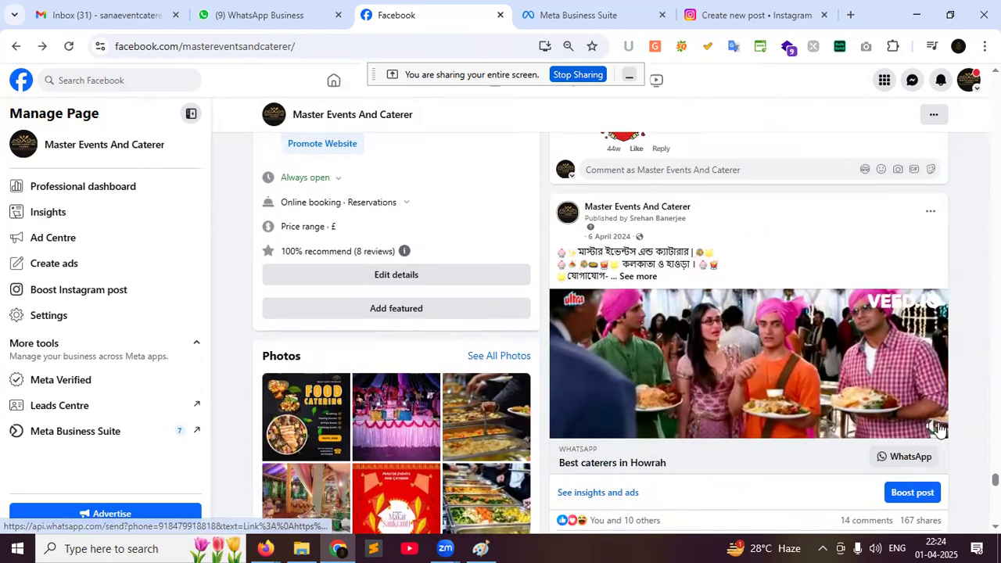
pyautogui.click(930, 425)
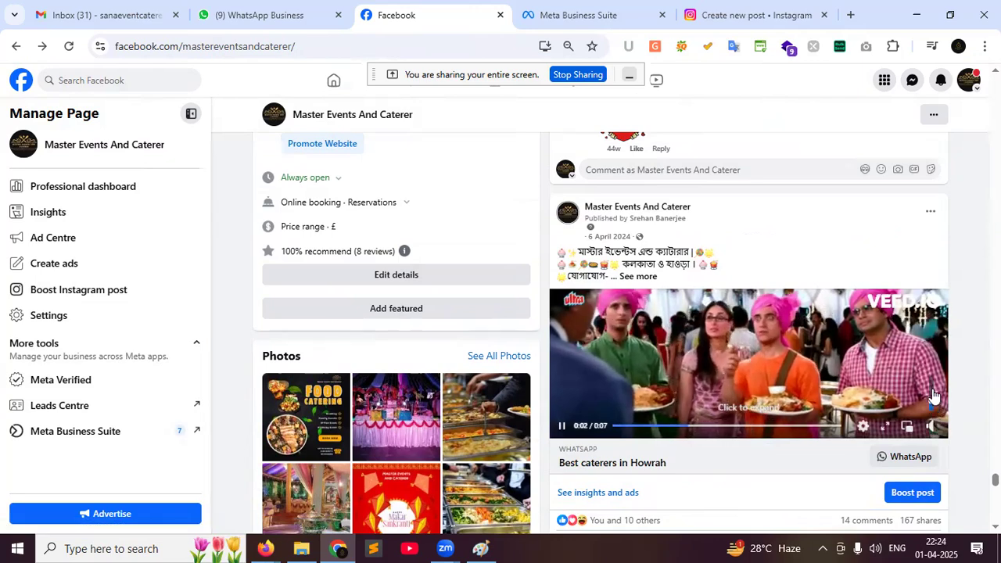
pyautogui.click(615, 427)
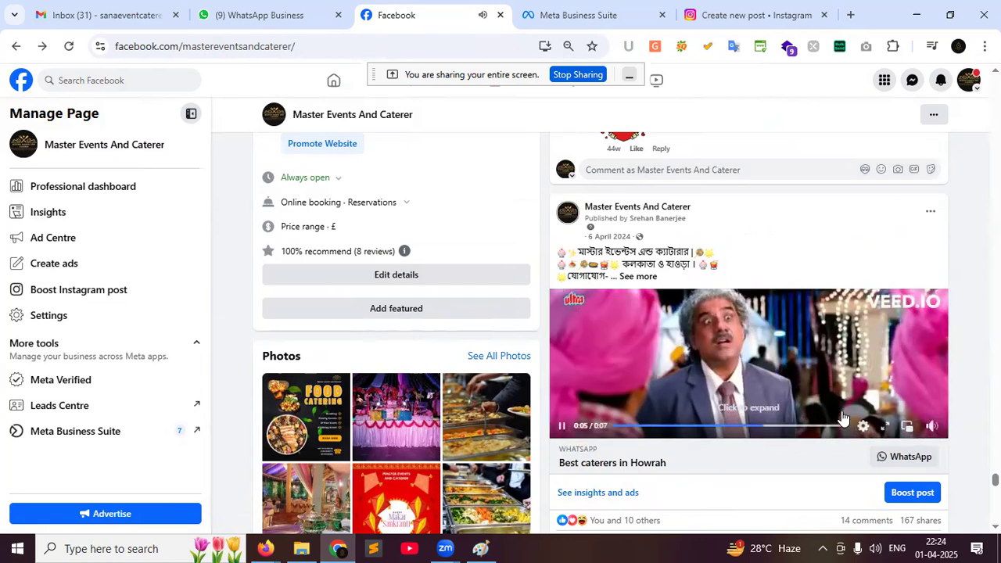
pyautogui.click(559, 430)
pyautogui.scroll(-10, 774, 452)
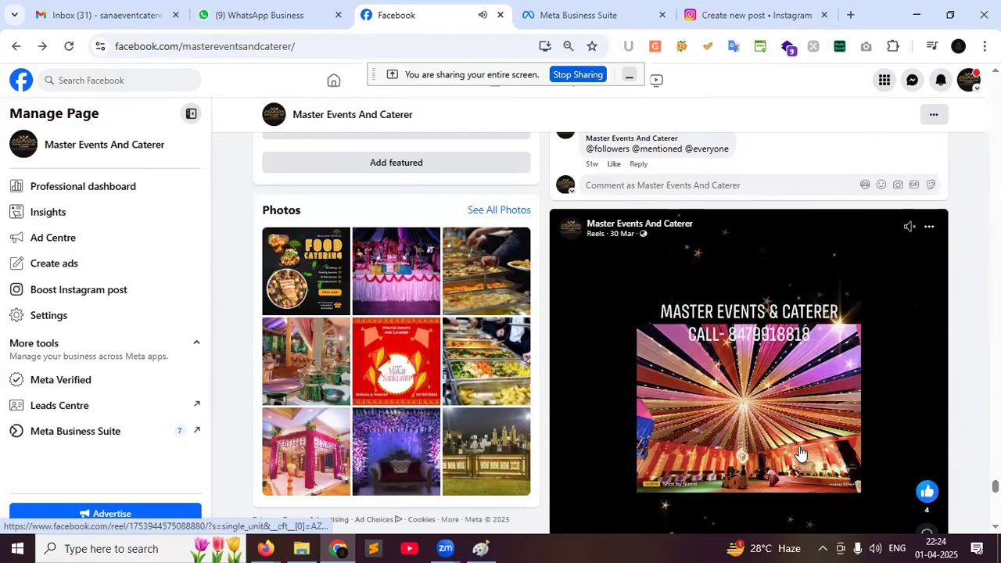
pyautogui.scroll(-3, 798, 452)
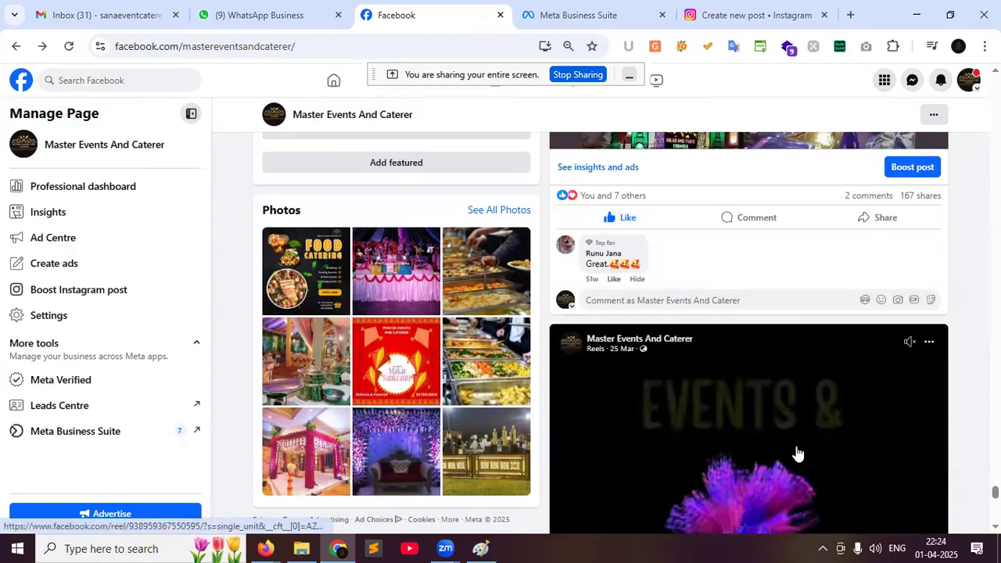
pyautogui.scroll(5, 797, 452)
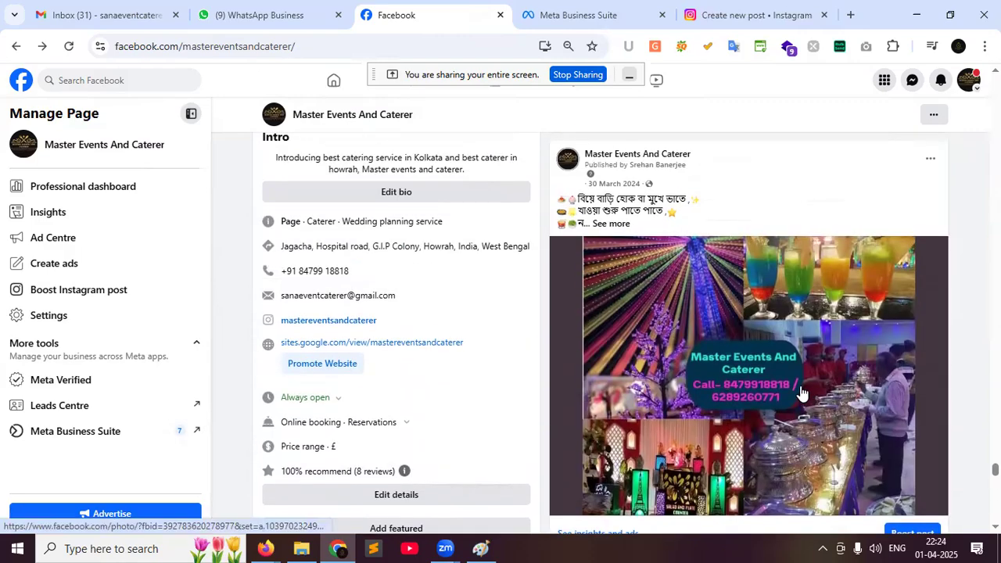
pyautogui.scroll(-10, 802, 392)
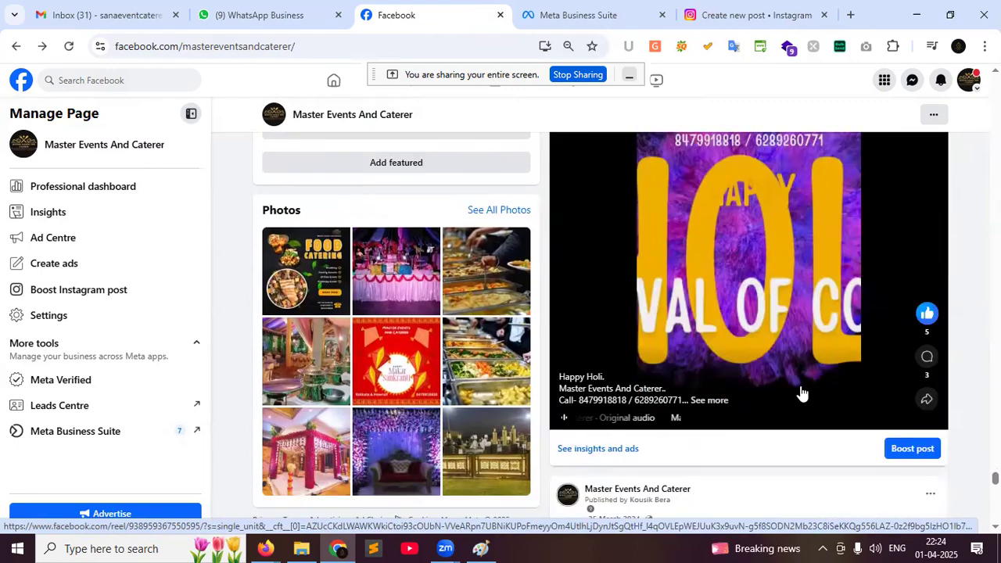
pyautogui.scroll(-10, 801, 393)
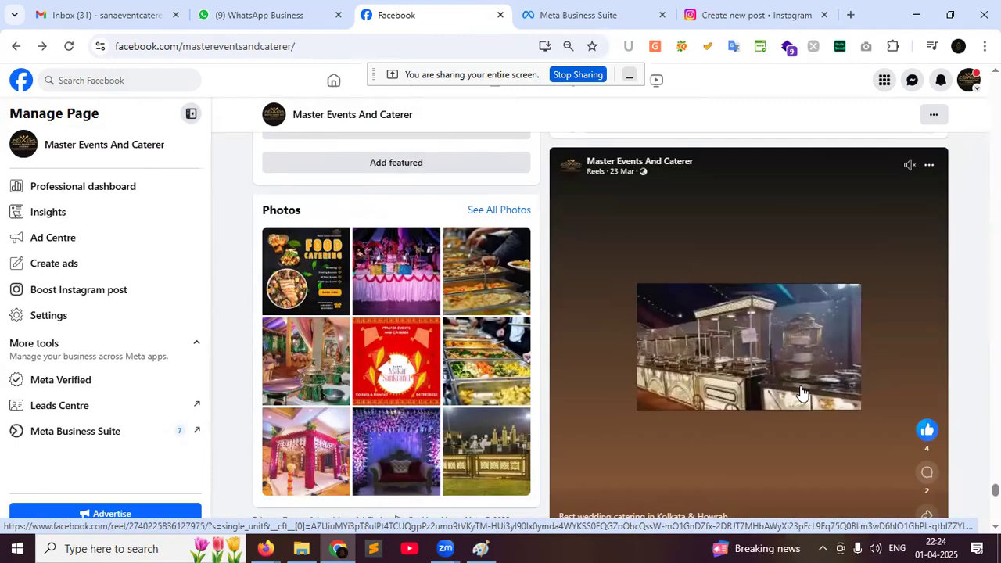
pyautogui.scroll(-2, 801, 393)
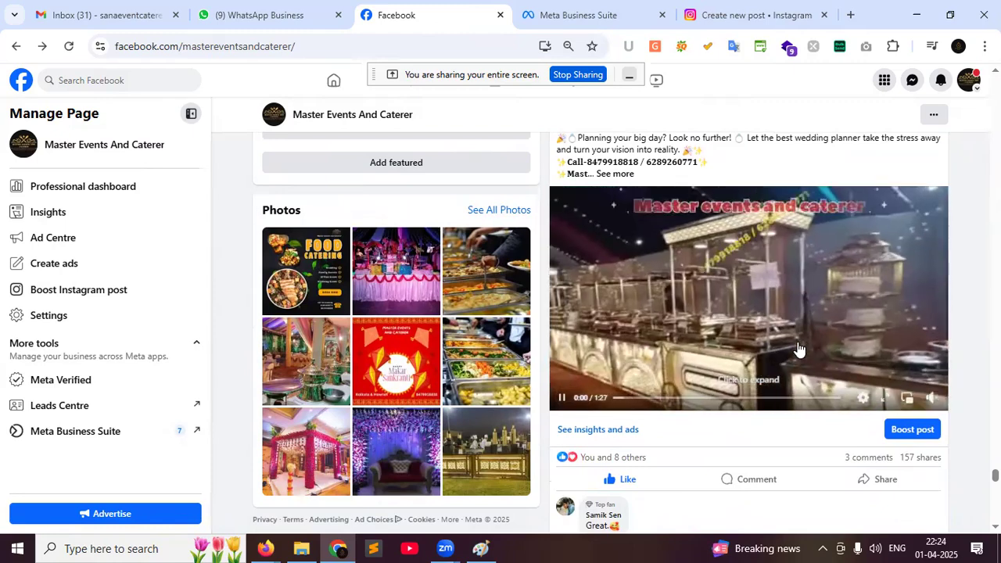
pyautogui.scroll(-6, 797, 354)
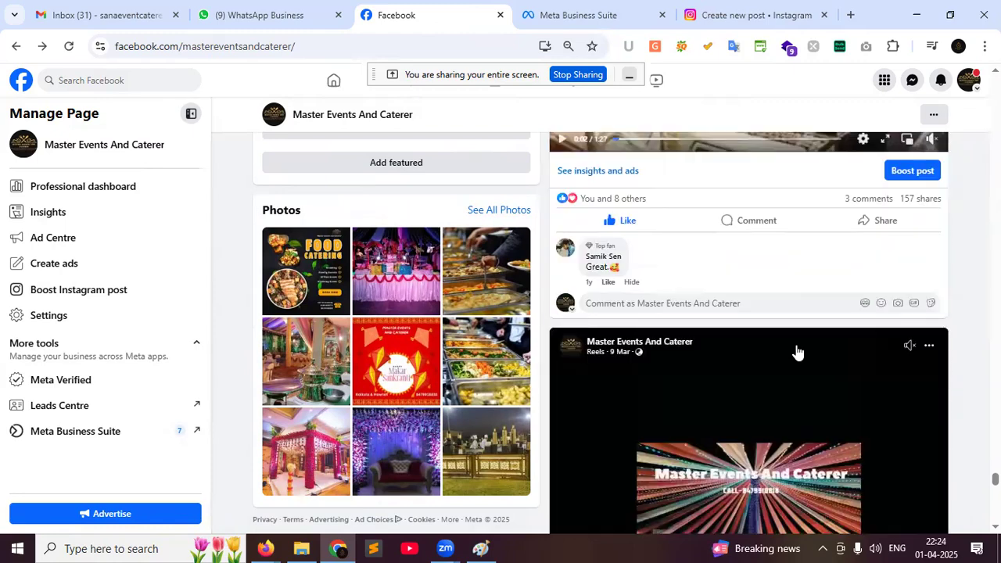
pyautogui.scroll(15, 792, 360)
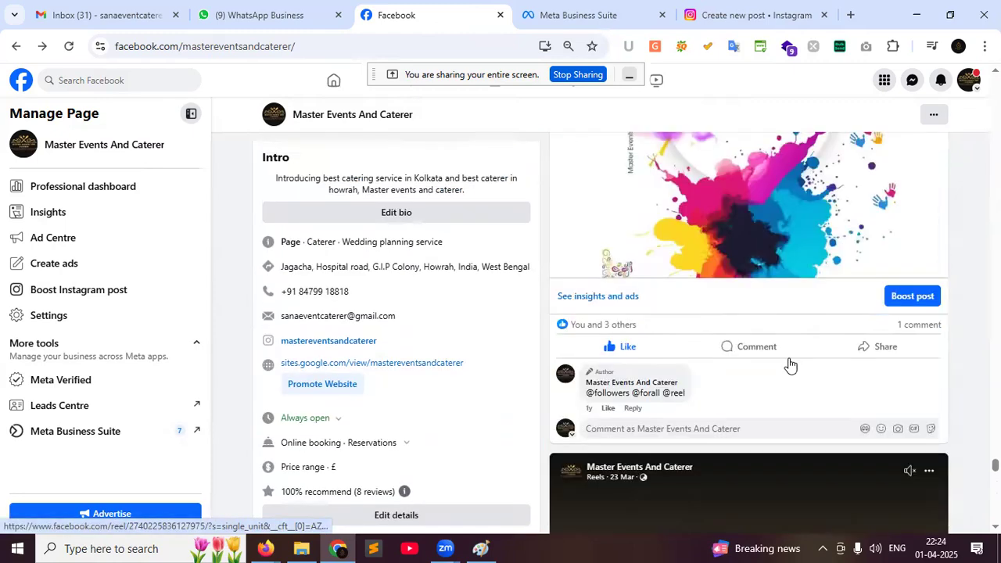
pyautogui.scroll(-6, 790, 364)
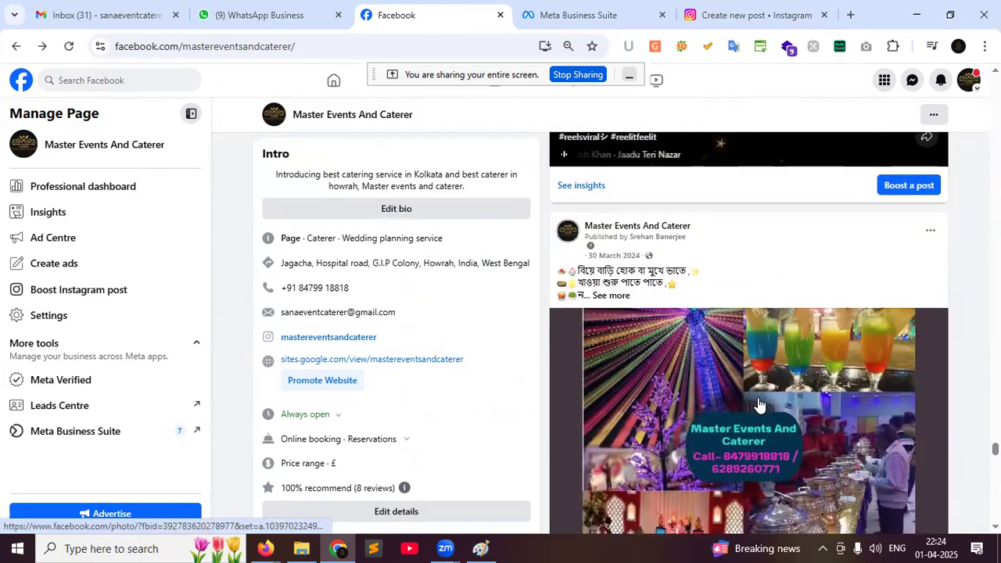
pyautogui.scroll(6, 767, 359)
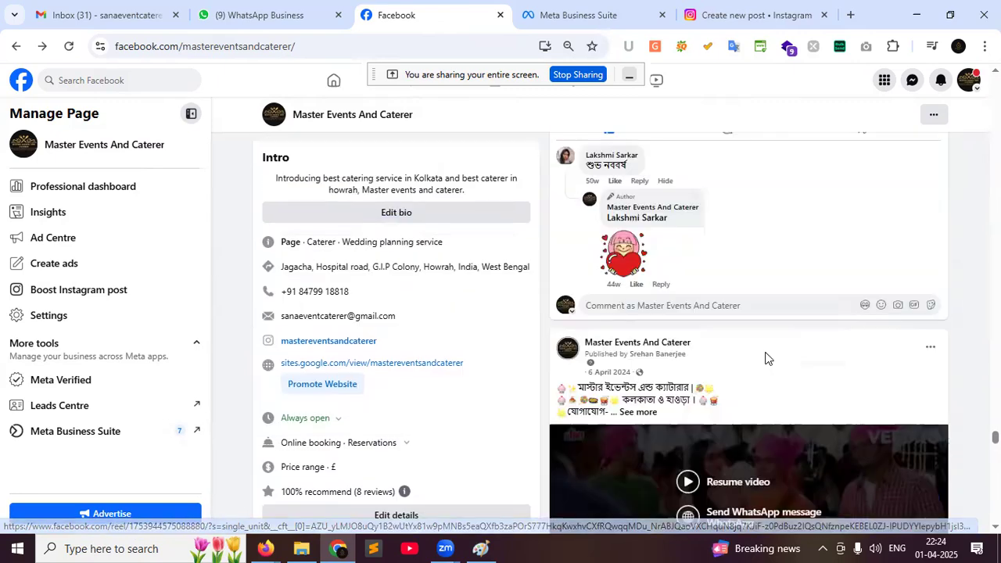
pyautogui.scroll(5, 767, 359)
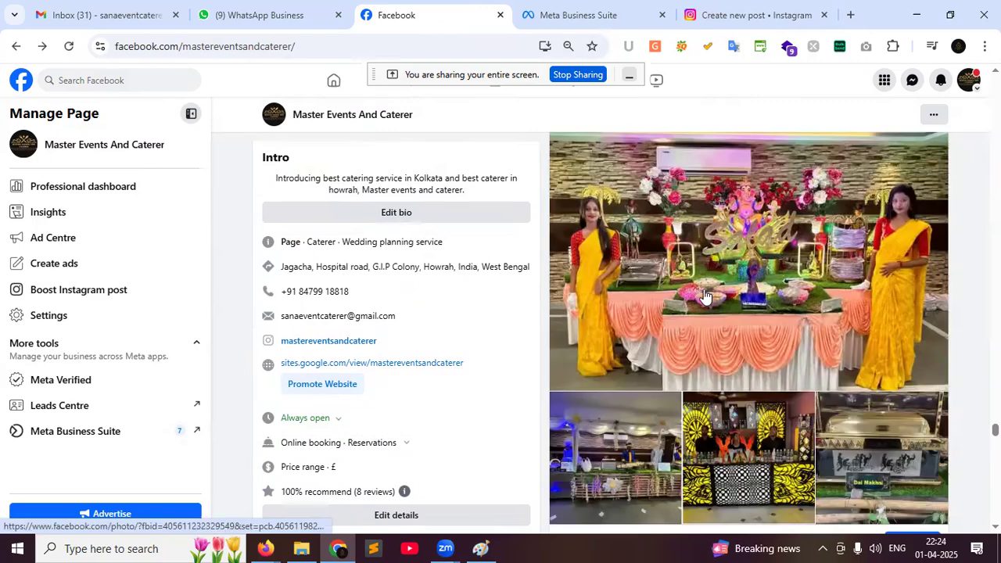
pyautogui.scroll(-10, 898, 485)
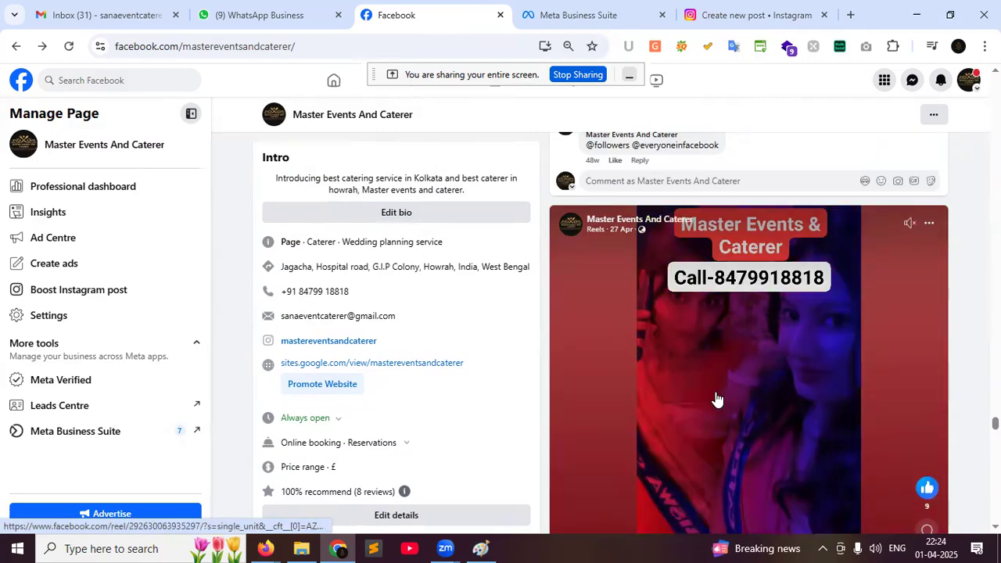
pyautogui.scroll(10, 724, 393)
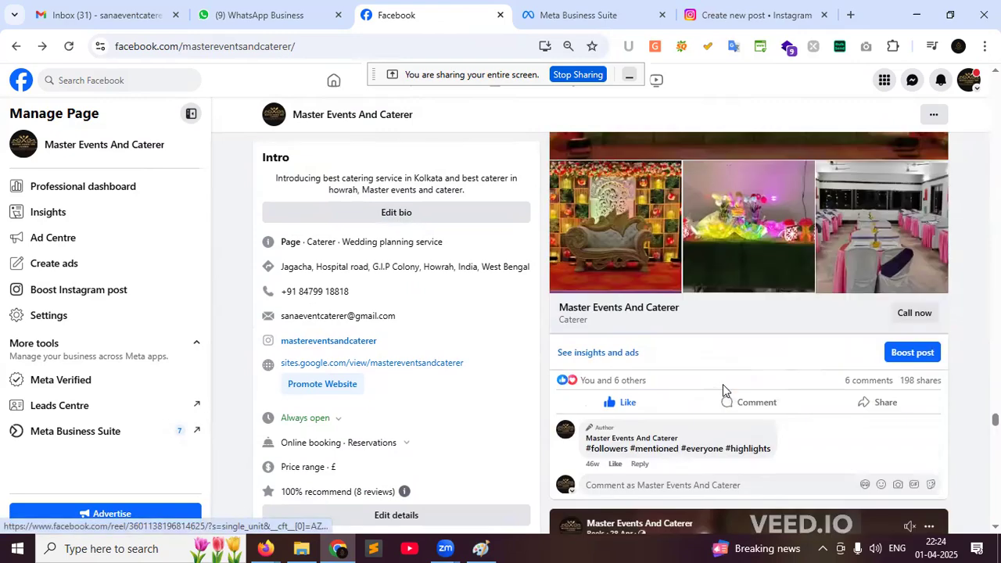
pyautogui.scroll(5, 722, 384)
pyautogui.scroll(-3, 661, 280)
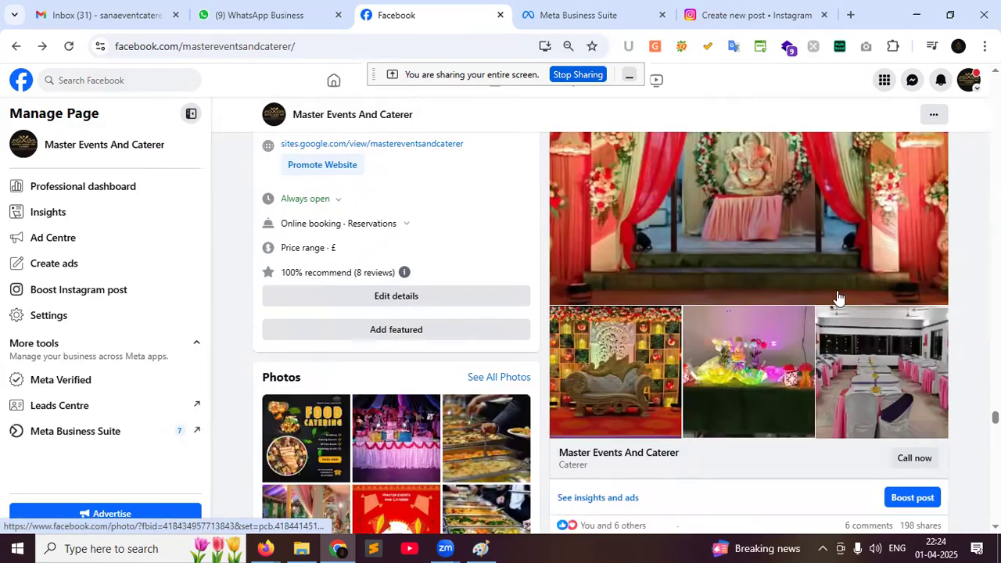
pyautogui.scroll(1, 710, 380)
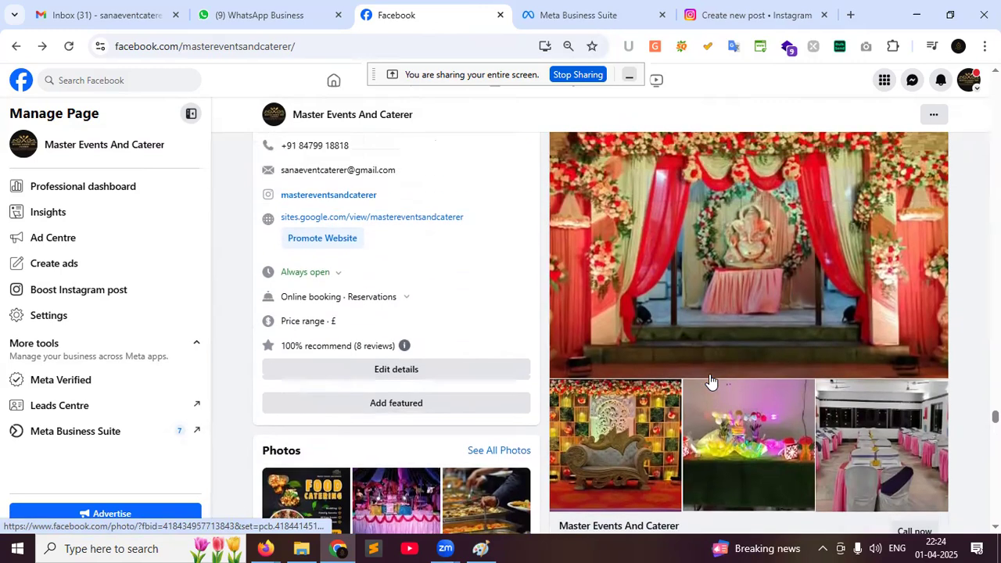
pyautogui.scroll(1, 710, 381)
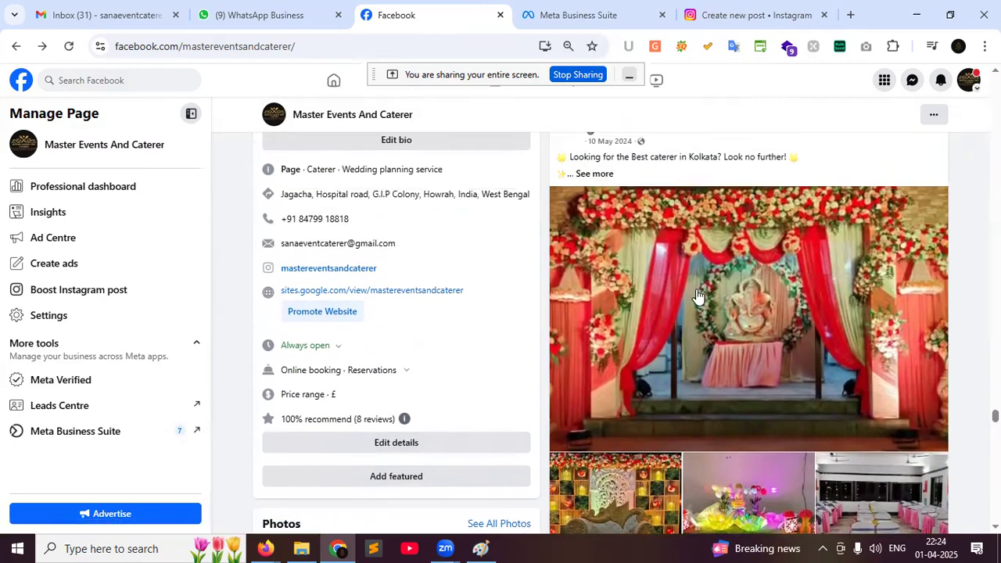
pyautogui.scroll(-1, 712, 340)
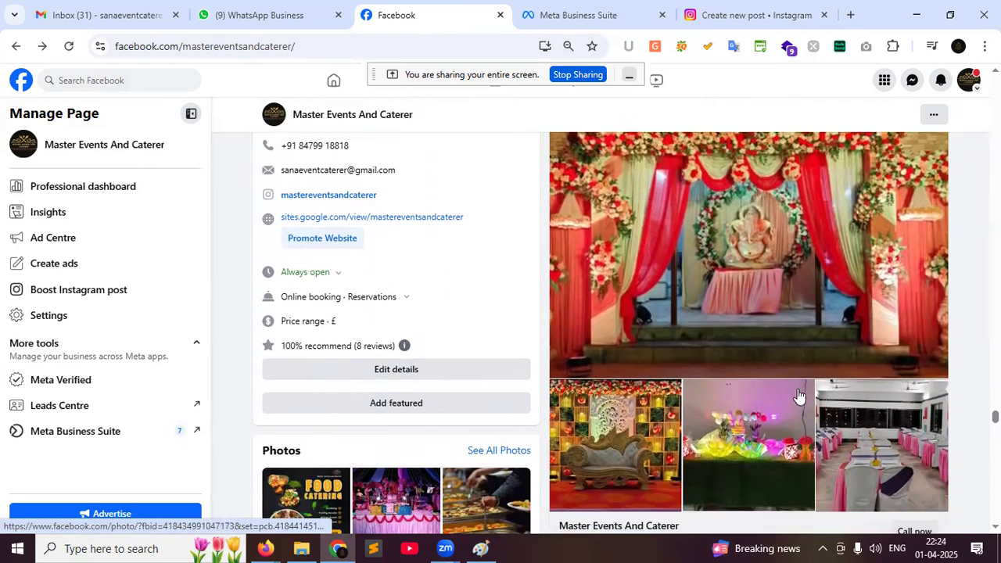
pyautogui.scroll(5, 866, 329)
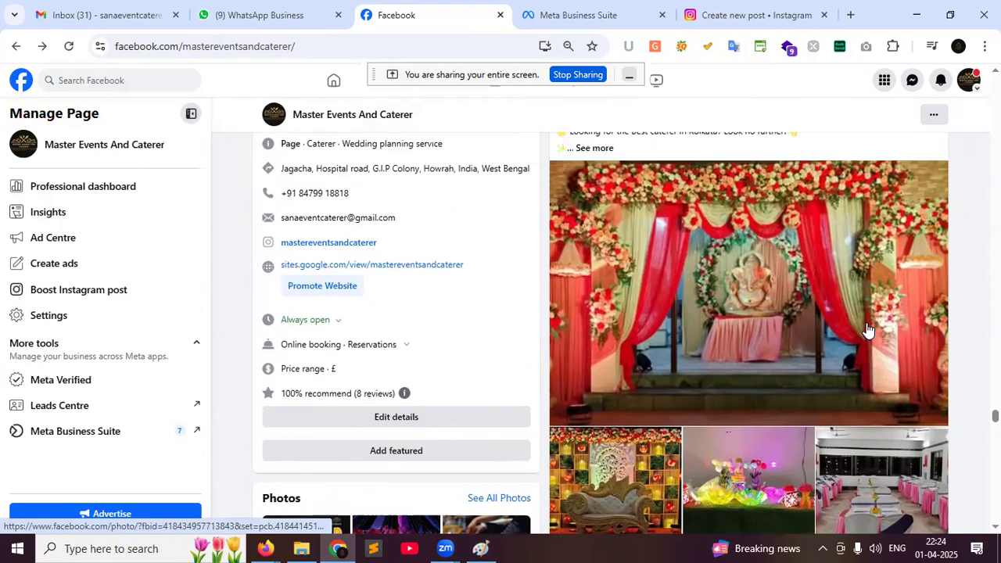
pyautogui.scroll(8, 866, 323)
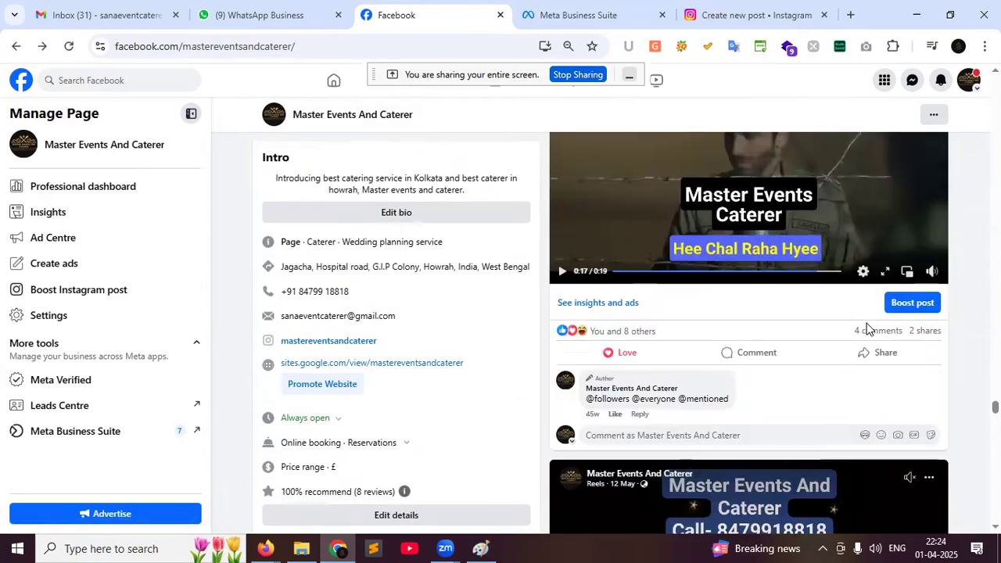
pyautogui.scroll(10, 867, 323)
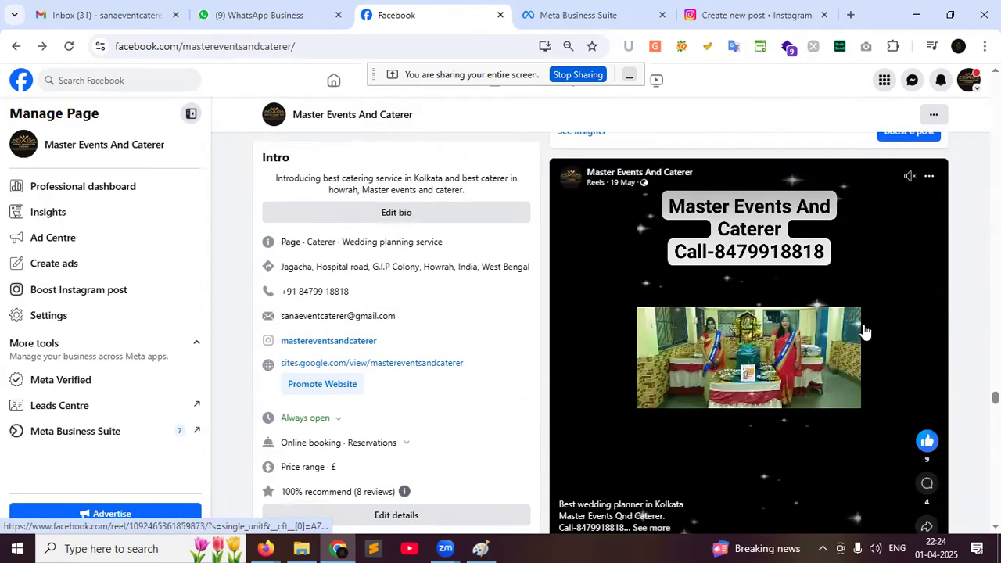
pyautogui.scroll(10, 858, 334)
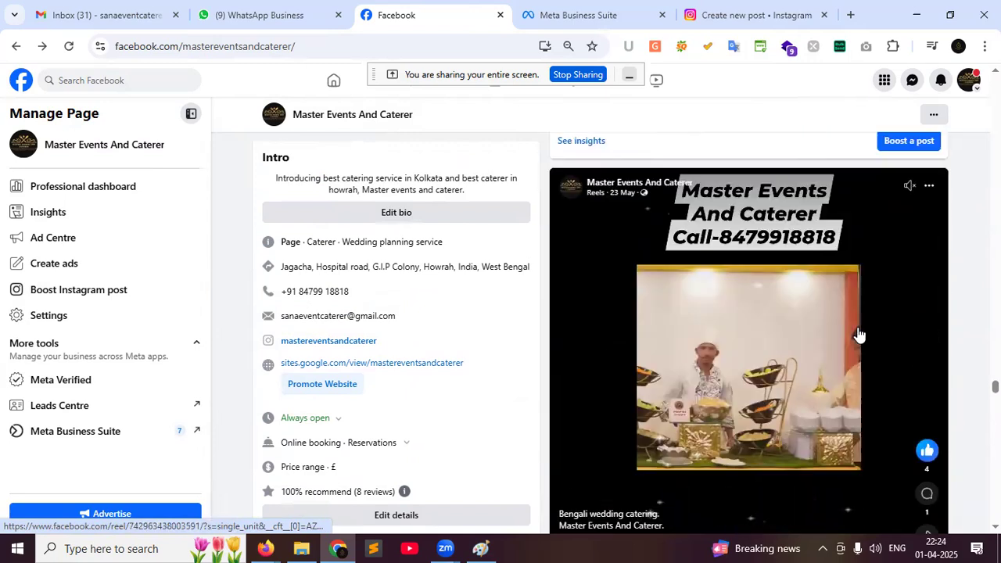
pyautogui.scroll(-4, 858, 335)
pyautogui.scroll(1, 858, 335)
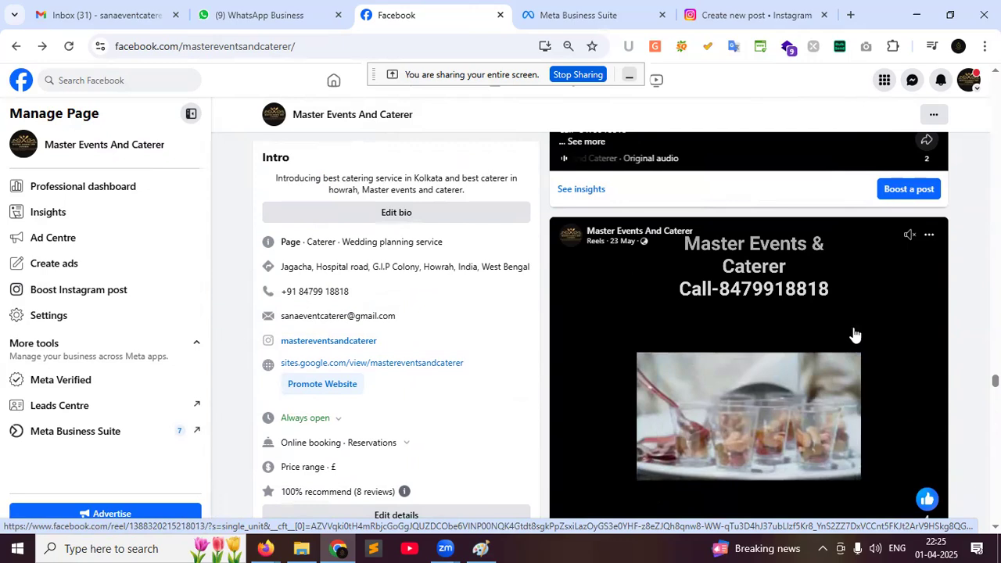
pyautogui.scroll(1, 852, 336)
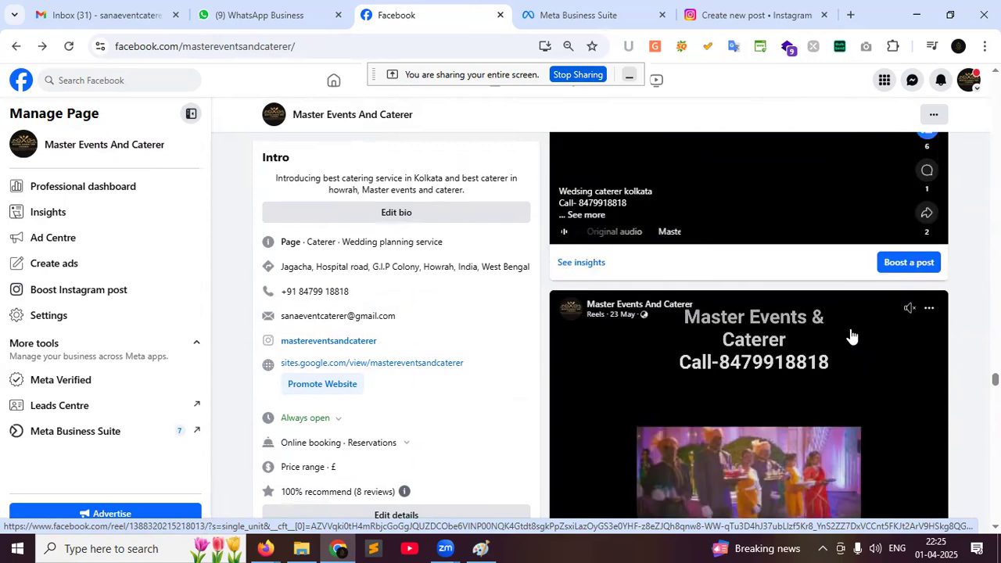
pyautogui.scroll(6, 851, 336)
pyautogui.scroll(1, 851, 337)
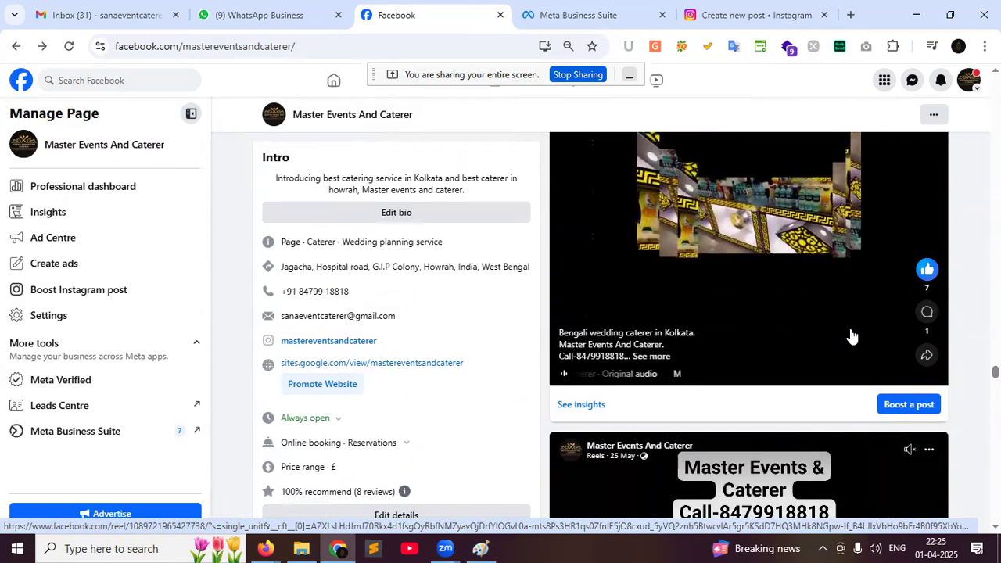
pyautogui.scroll(5, 852, 337)
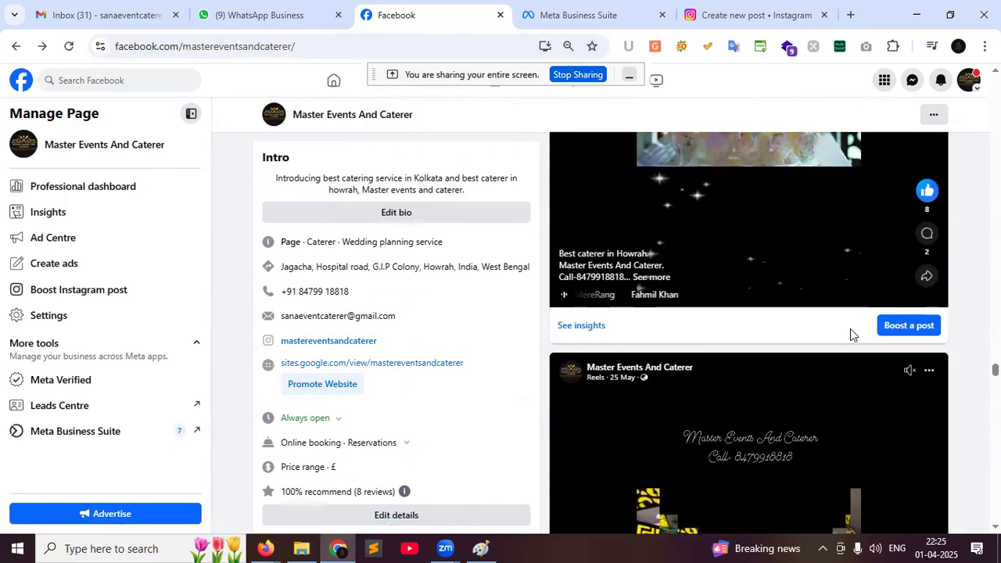
pyautogui.scroll(-3, 850, 328)
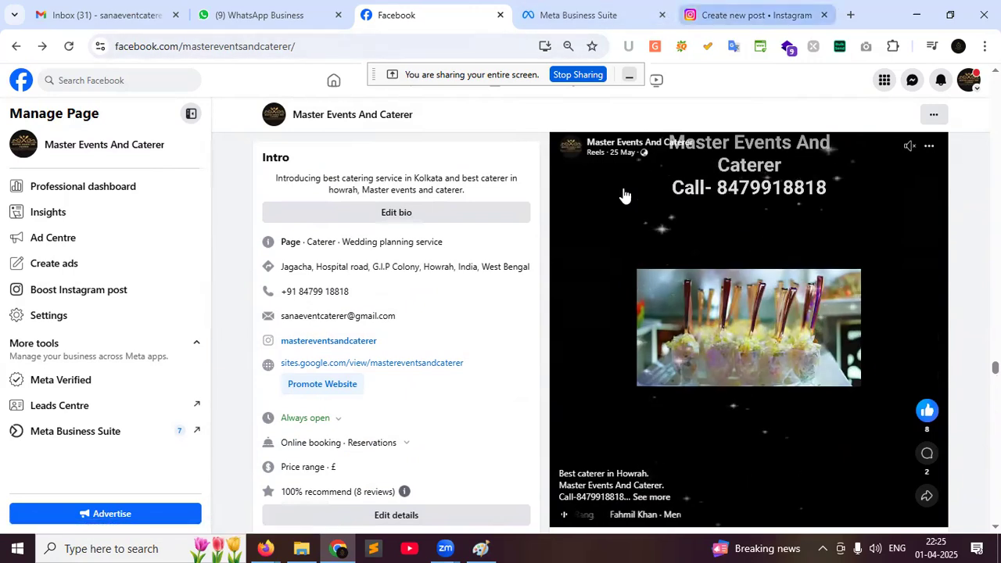
# Switch to the Kous Fashion Hub profile and scroll down through its posts
pyautogui.click(969, 81)
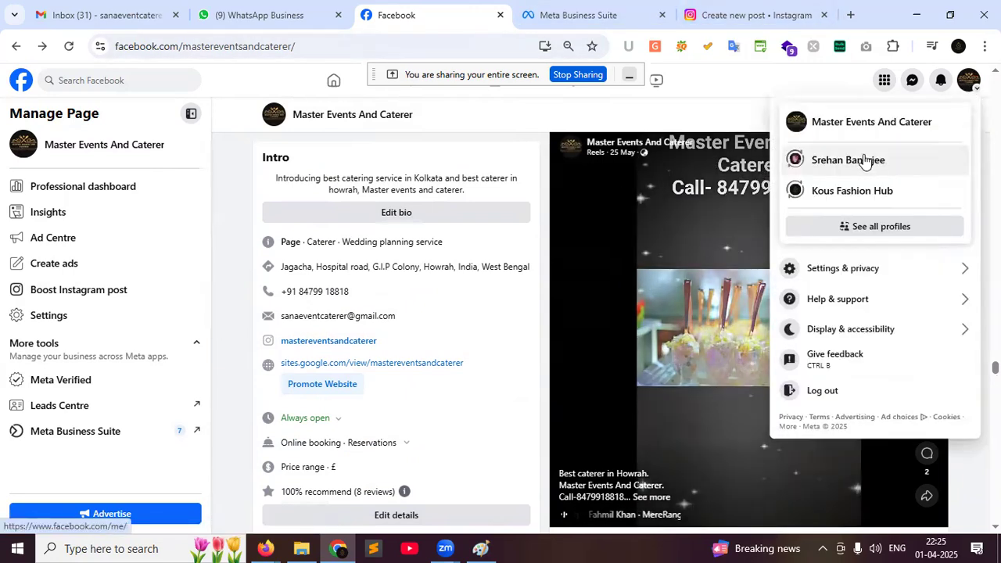
pyautogui.click(815, 202)
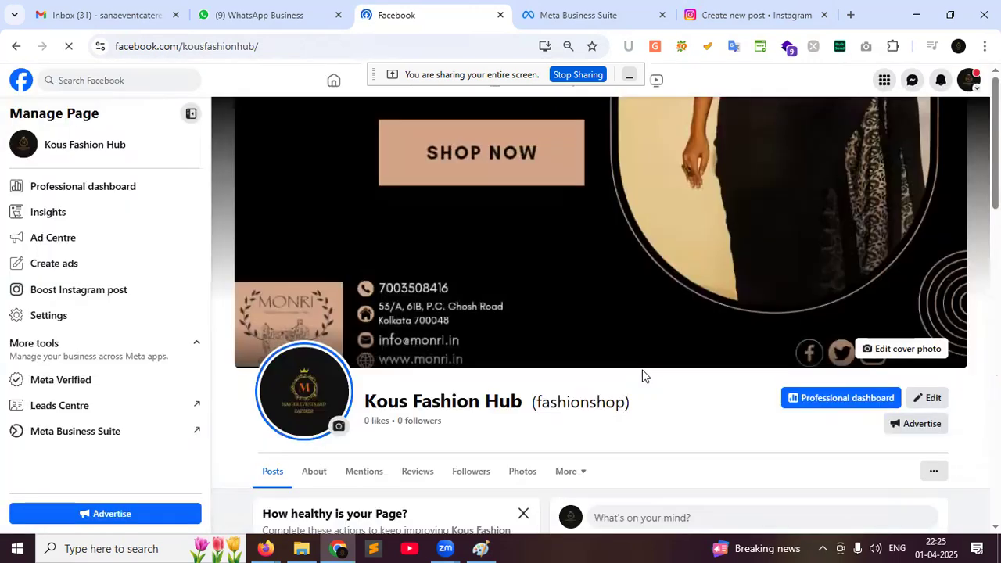
pyautogui.scroll(-3, 642, 376)
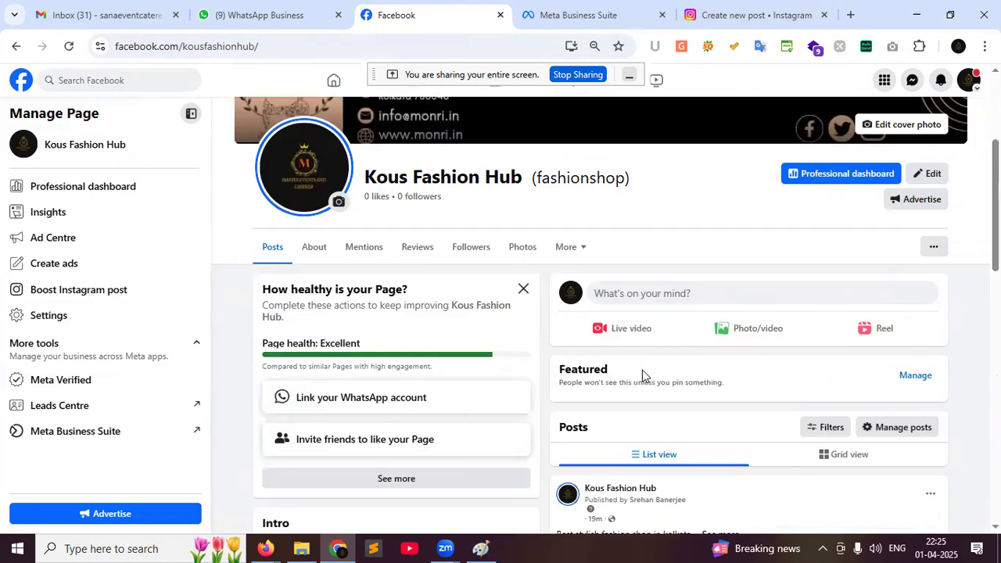
pyautogui.scroll(-2, 686, 375)
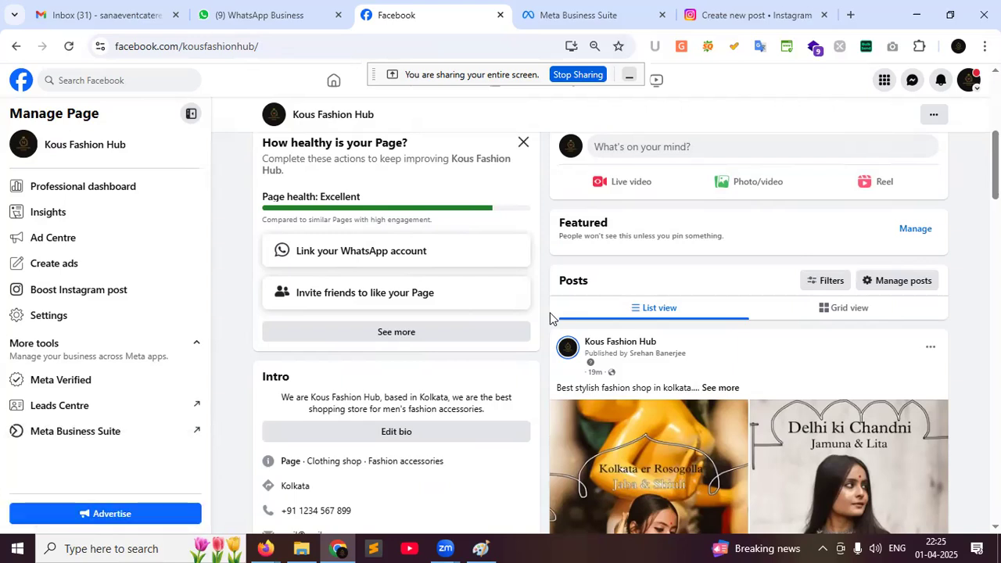
pyautogui.scroll(-1, 550, 318)
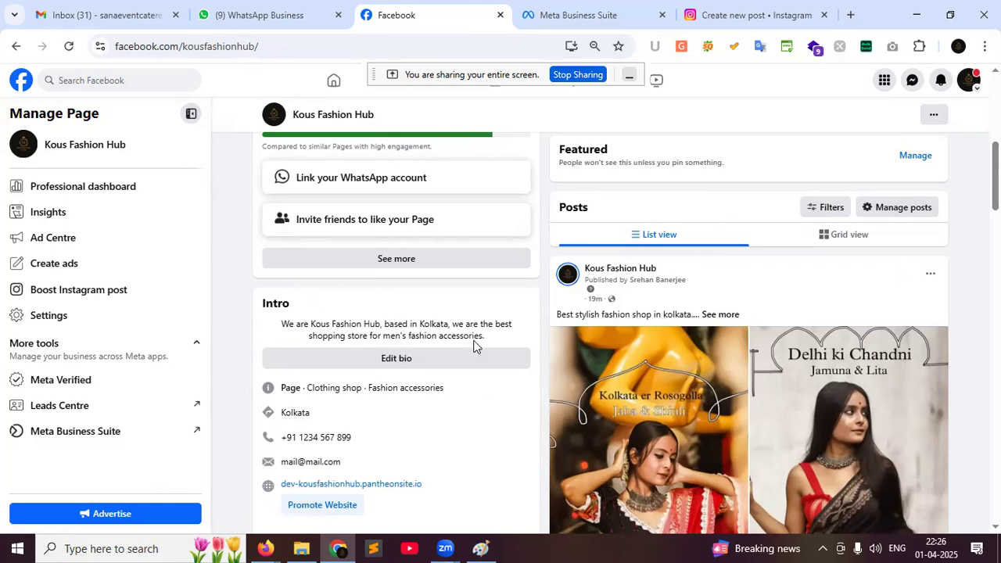
pyautogui.click(751, 15)
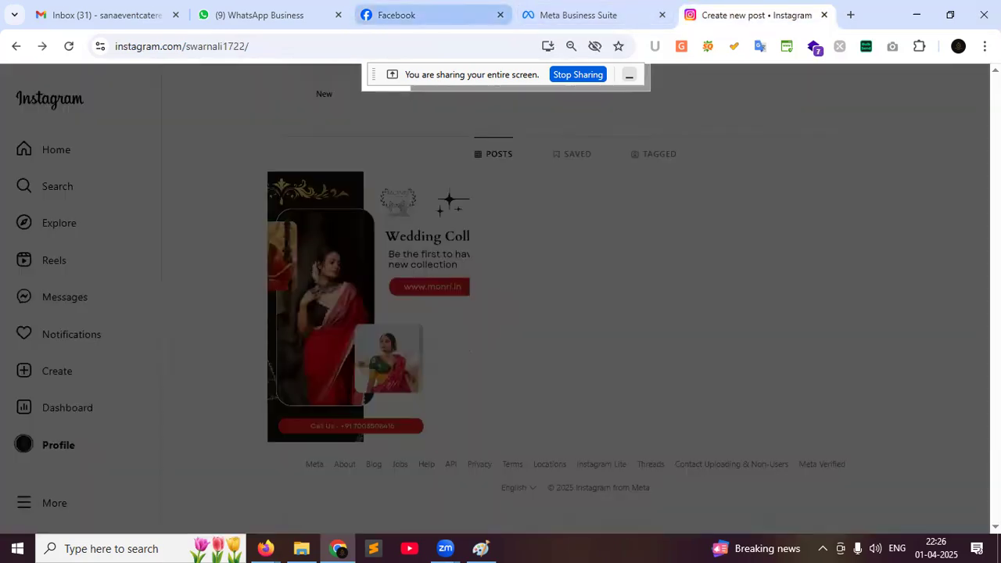
# Reload the Instagram profile, check its notifications and glance at the Meta Business Suite content list
pyautogui.click(69, 46)
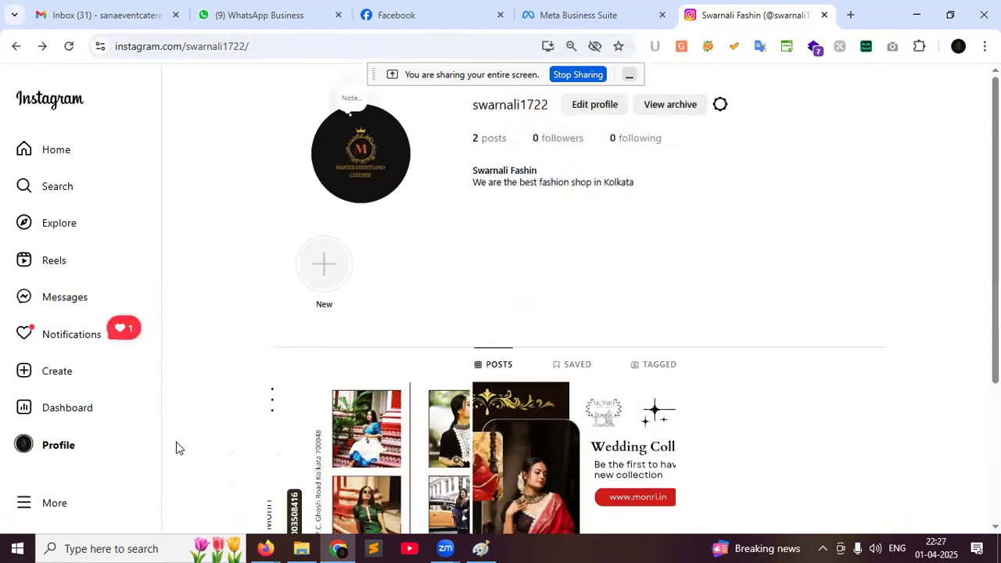
pyautogui.click(64, 336)
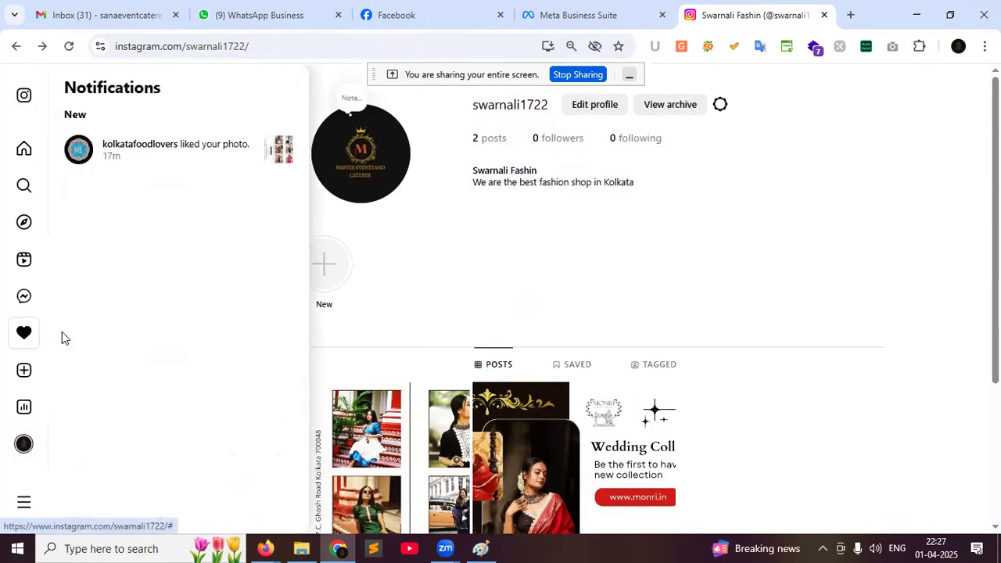
pyautogui.click(462, 228)
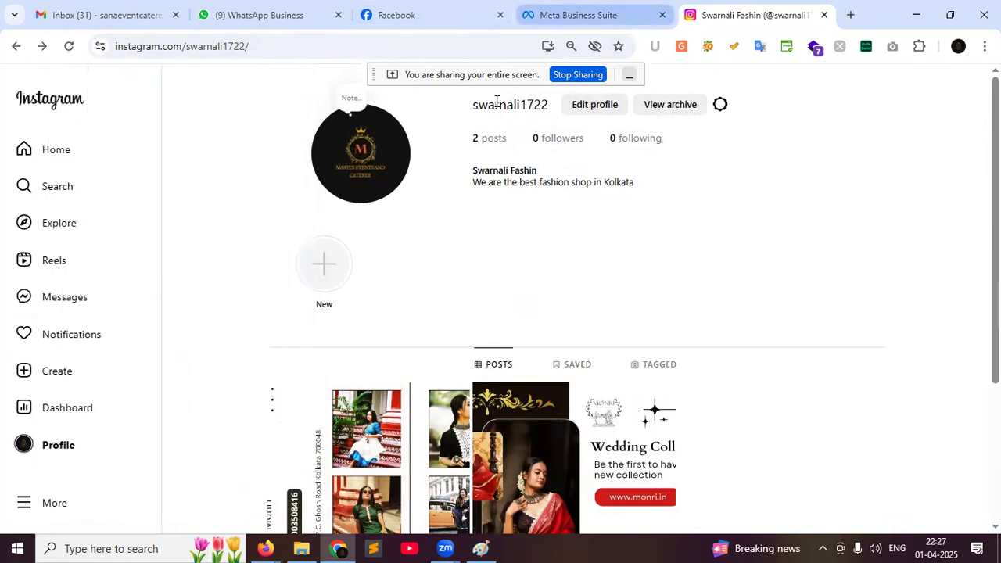
pyautogui.hotkey('ctrl', 'shift', 'Tab')
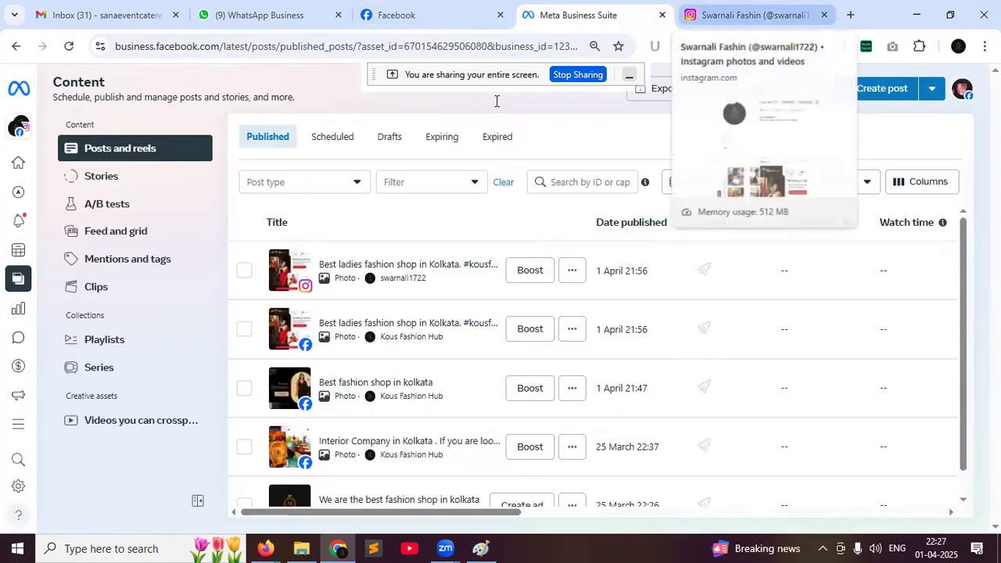
pyautogui.hotkey('ctrl', 'Tab')
pyautogui.scroll(-2, 641, 395)
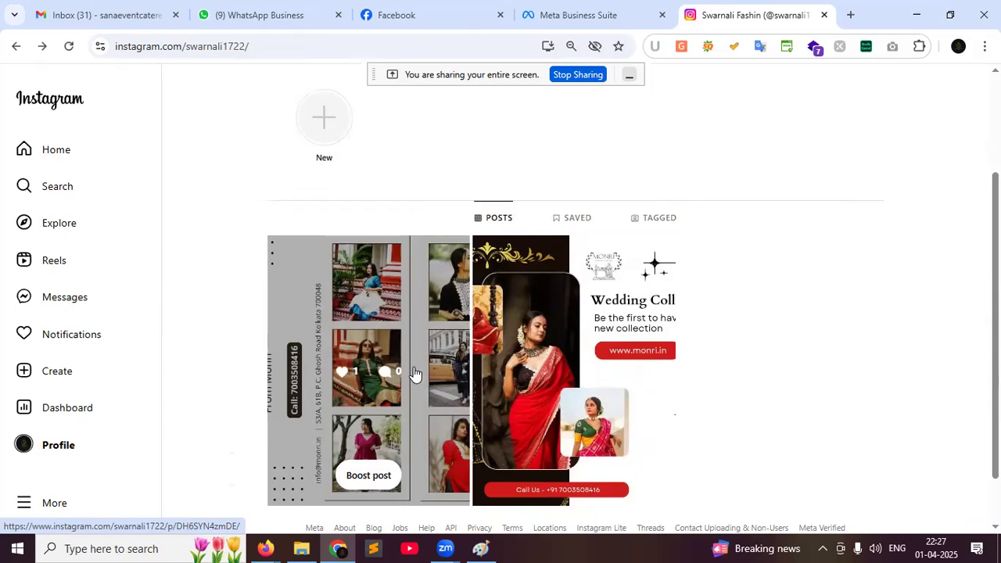
# Delete both posts, including the Wedding Collection post, from the Instagram grid
pyautogui.click(412, 317)
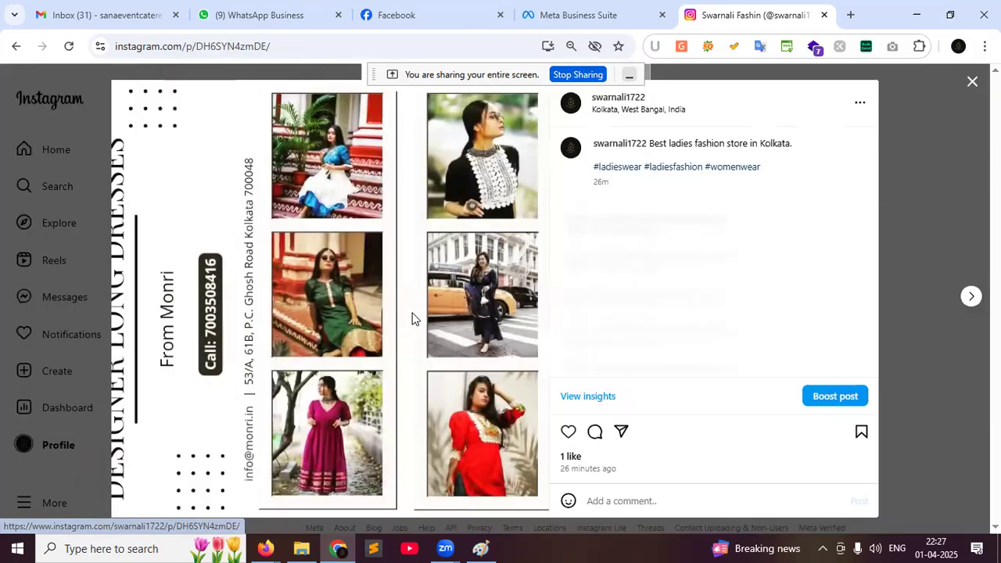
pyautogui.click(854, 103)
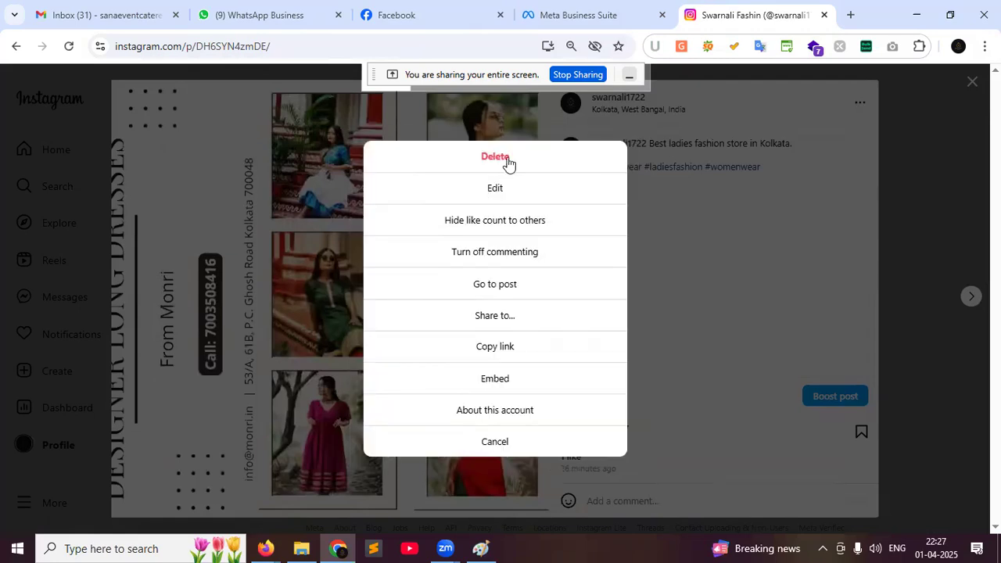
pyautogui.click(495, 158)
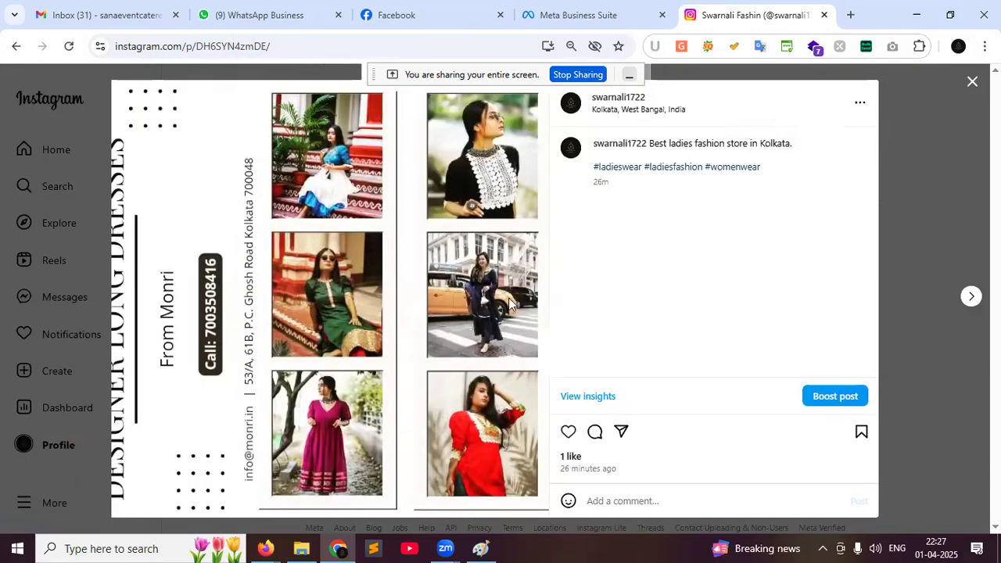
pyautogui.click(501, 324)
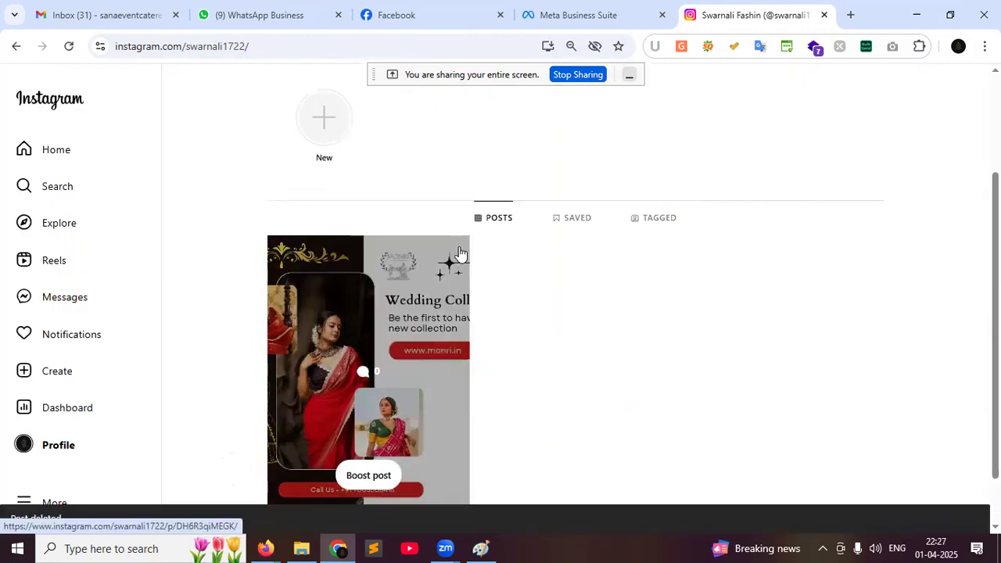
pyautogui.click(461, 254)
pyautogui.click(858, 101)
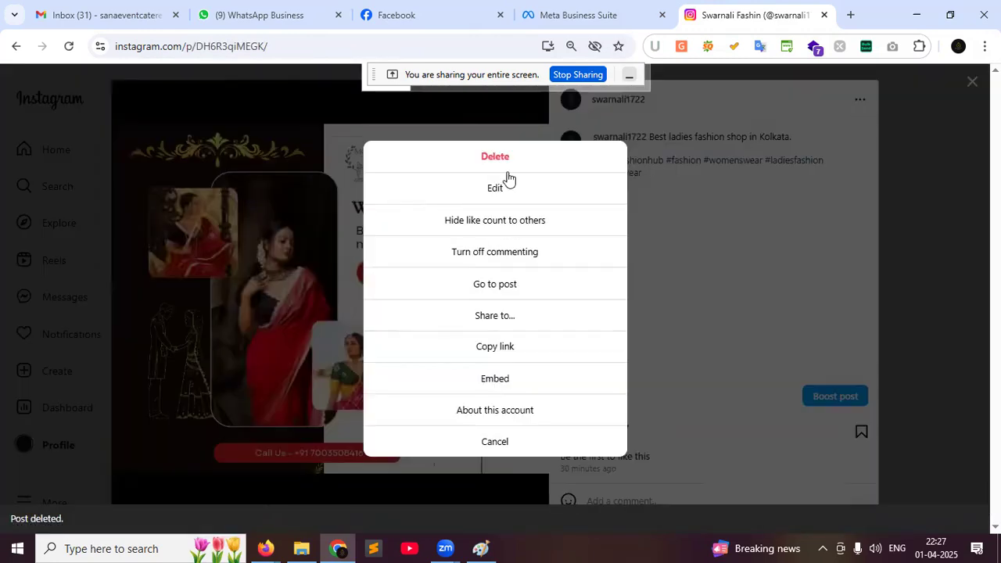
pyautogui.click(505, 159)
pyautogui.click(513, 323)
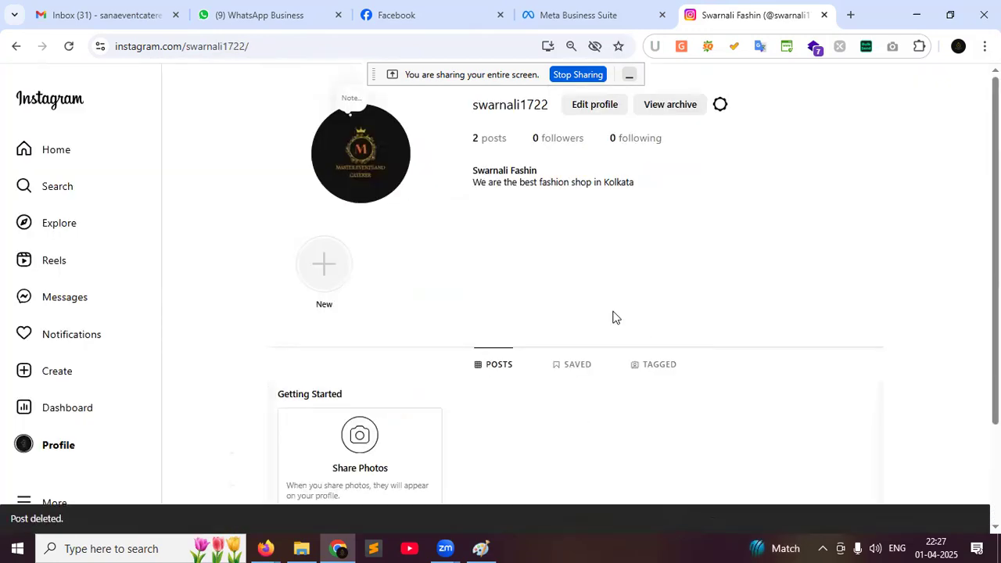
pyautogui.hotkey('ctrl', '3')
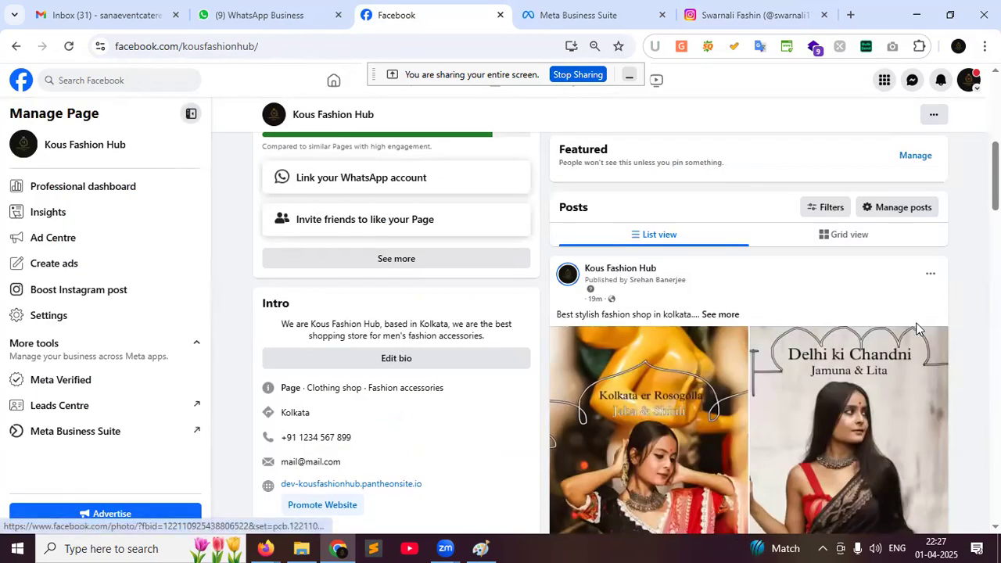
# Bin the top post, the ladies fashion post and the Monri dresses post
pyautogui.click(928, 277)
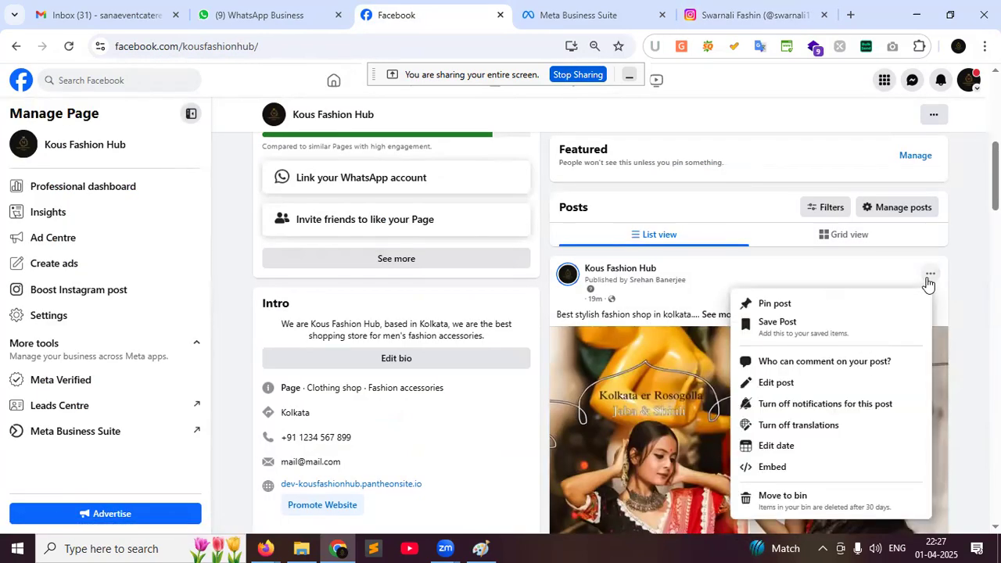
pyautogui.click(799, 501)
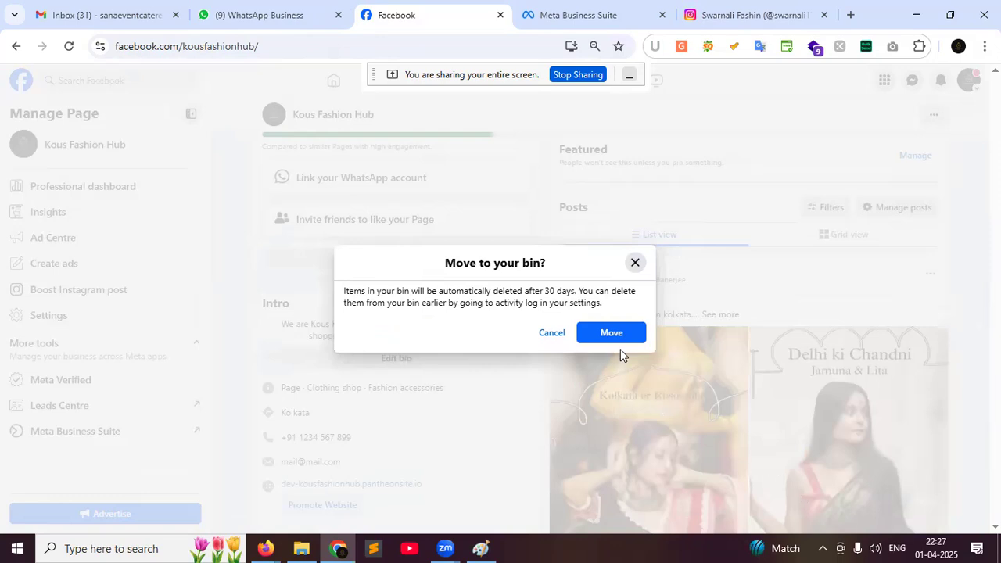
pyautogui.click(611, 333)
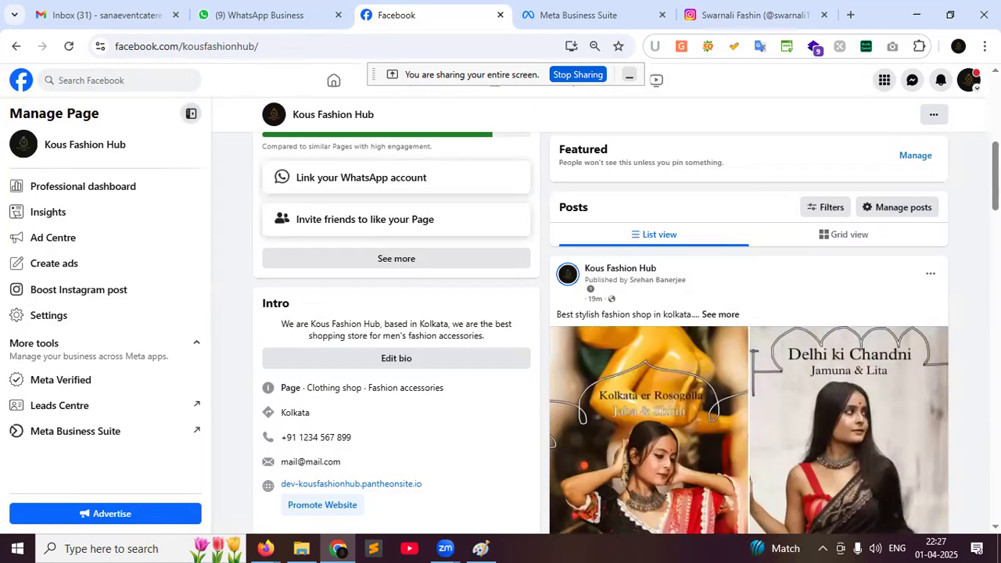
pyautogui.click(929, 274)
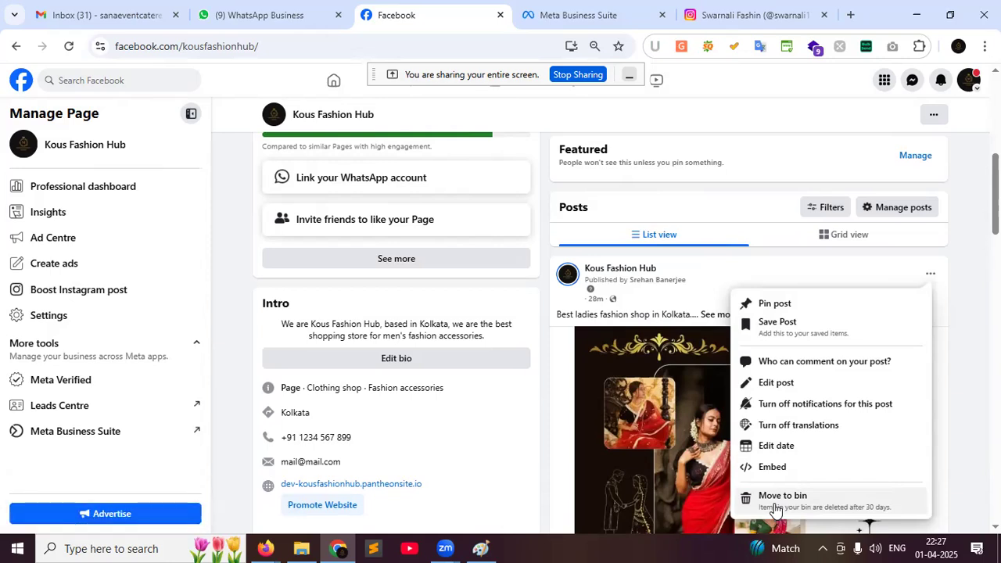
pyautogui.click(776, 504)
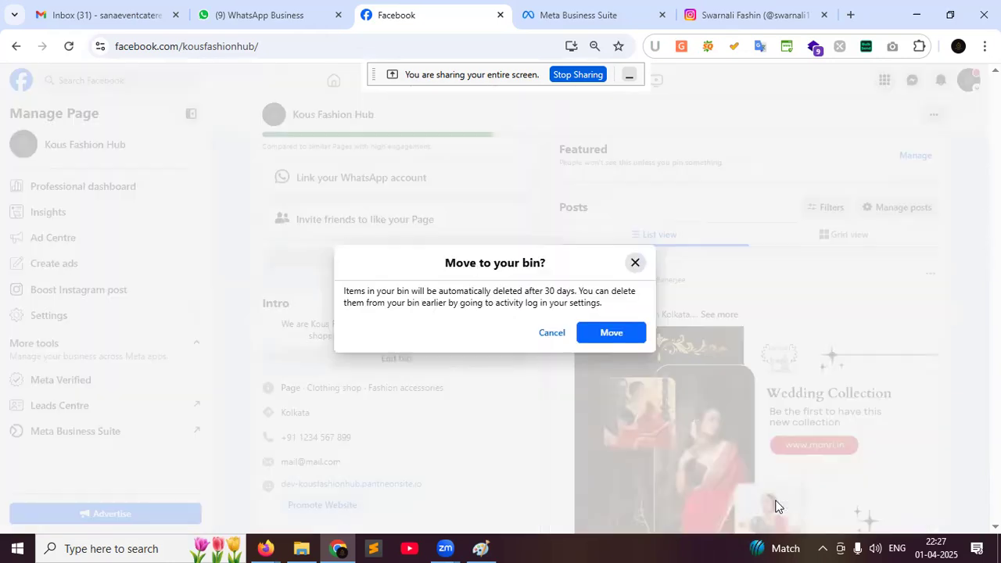
pyautogui.click(616, 345)
pyautogui.click(930, 274)
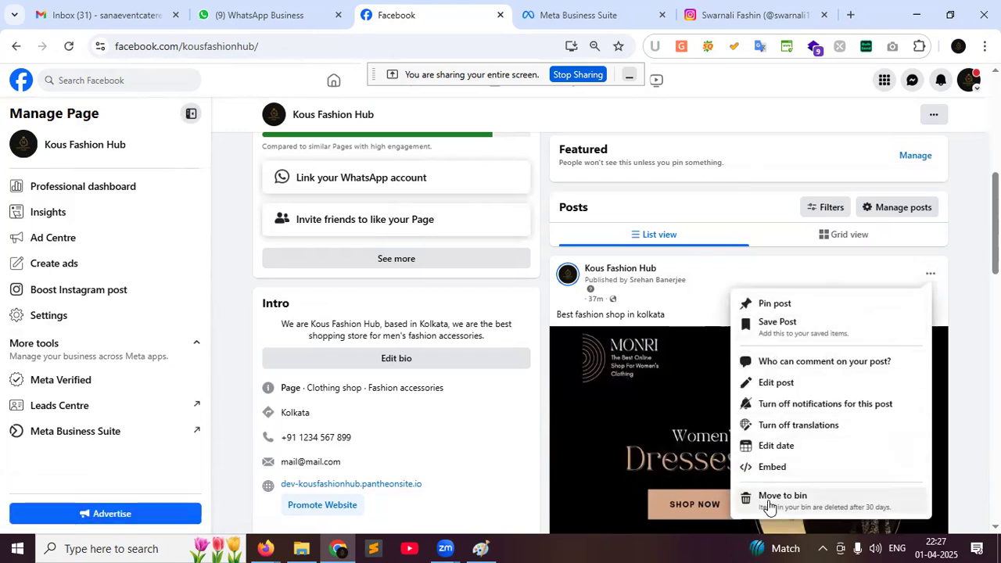
pyautogui.click(768, 499)
pyautogui.click(621, 336)
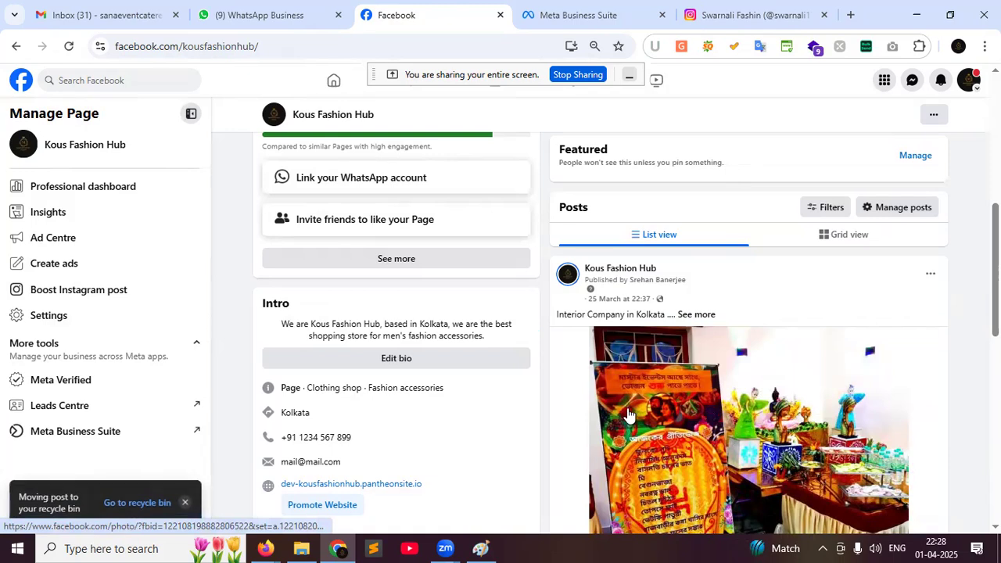
# Expand the interior company post's text and open the now-unavailable first image in Photos
pyautogui.click(697, 315)
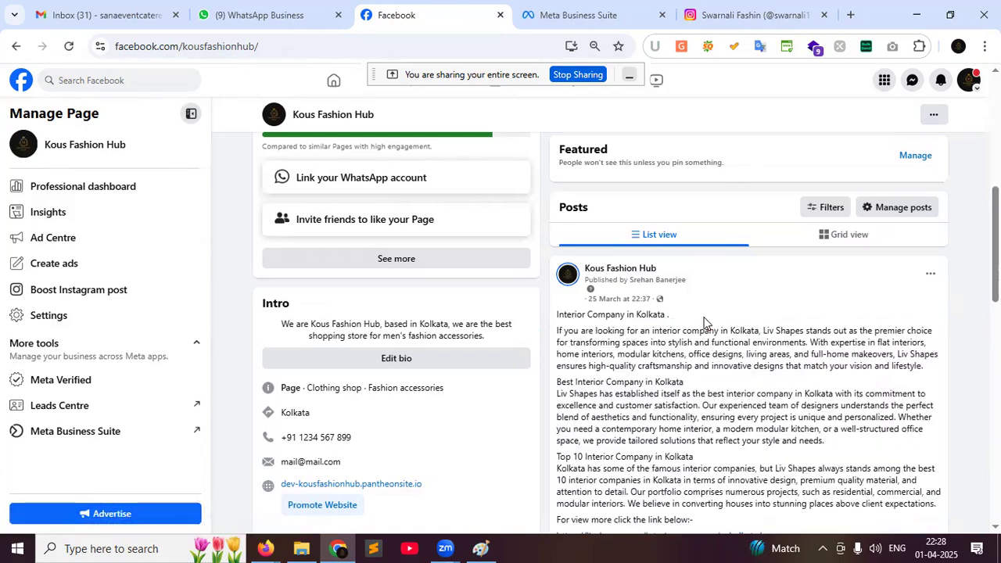
pyautogui.scroll(-4, 863, 376)
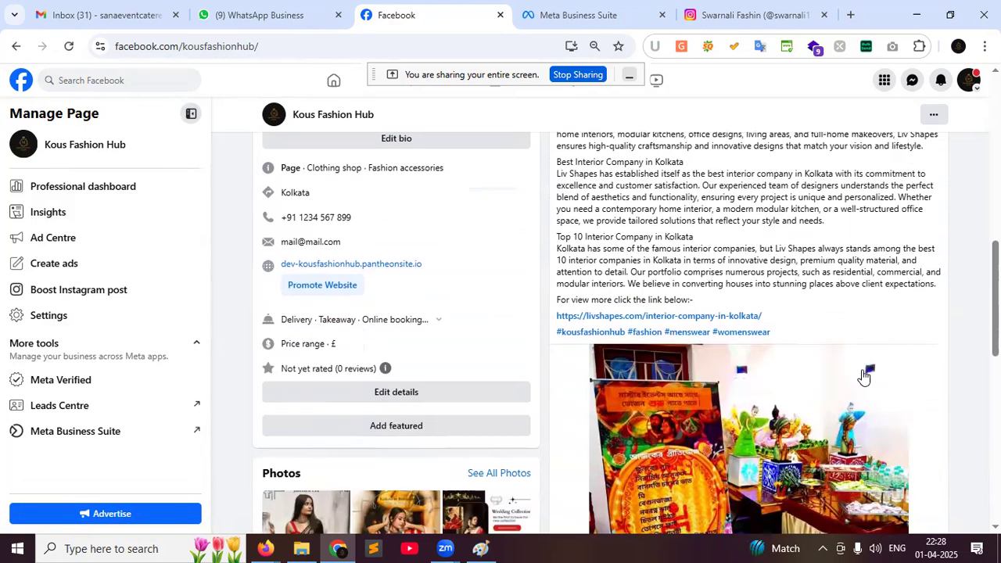
pyautogui.scroll(-3, 759, 362)
pyautogui.scroll(-4, 762, 397)
pyautogui.scroll(8, 756, 391)
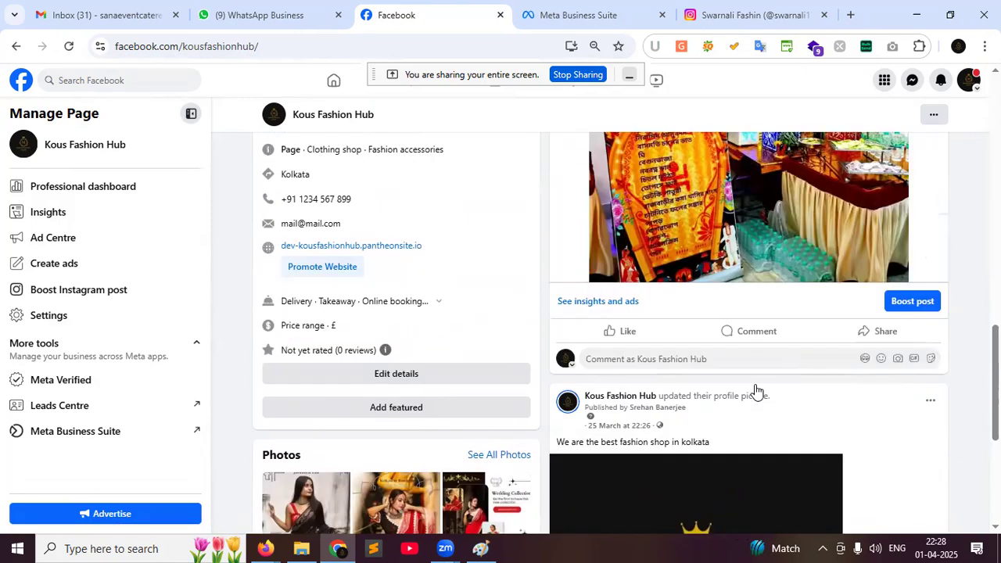
pyautogui.scroll(-8, 284, 365)
pyautogui.click(296, 269)
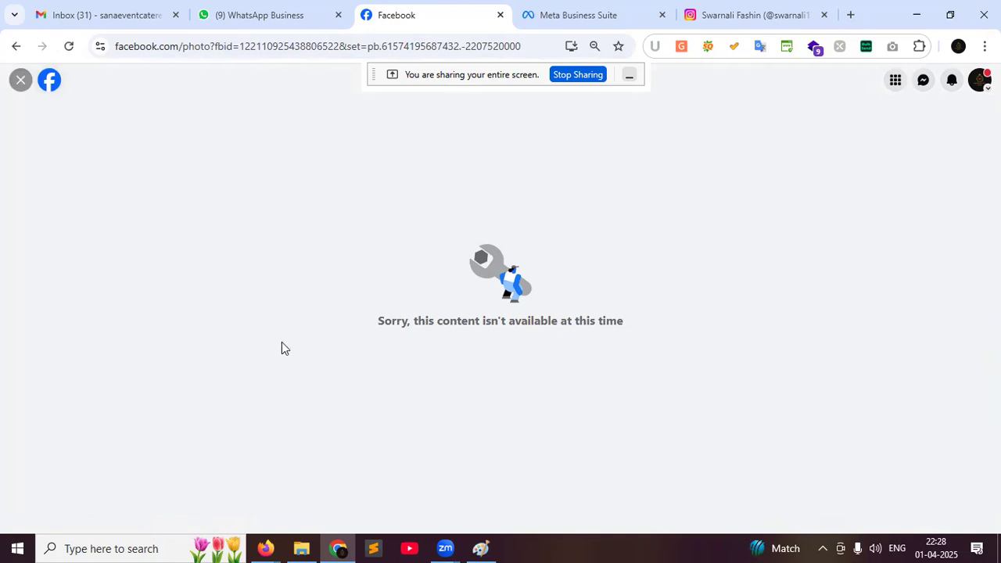
pyautogui.click(20, 83)
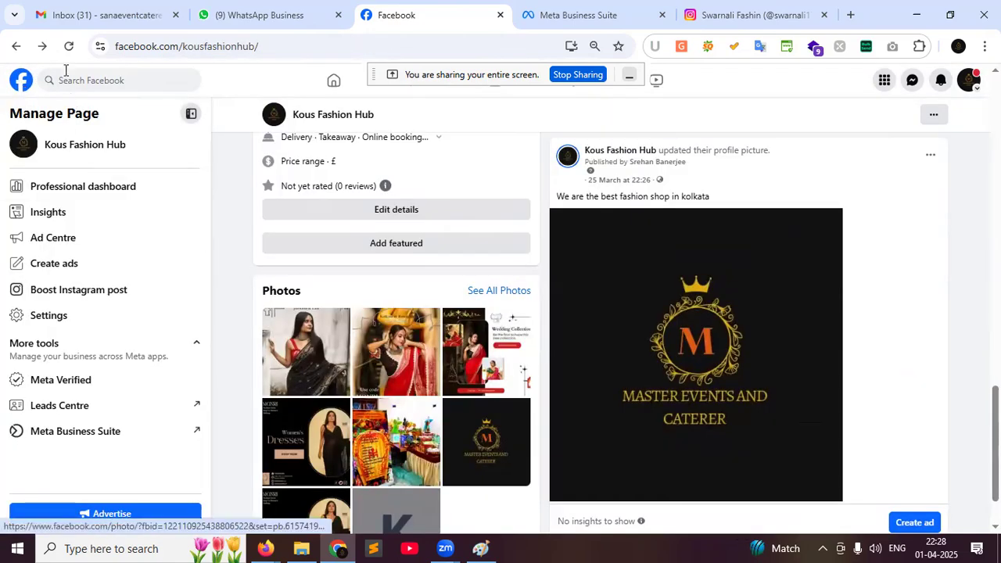
# Reload the page, view the Monri Women's Dresses photo, then scroll back up
pyautogui.click(68, 46)
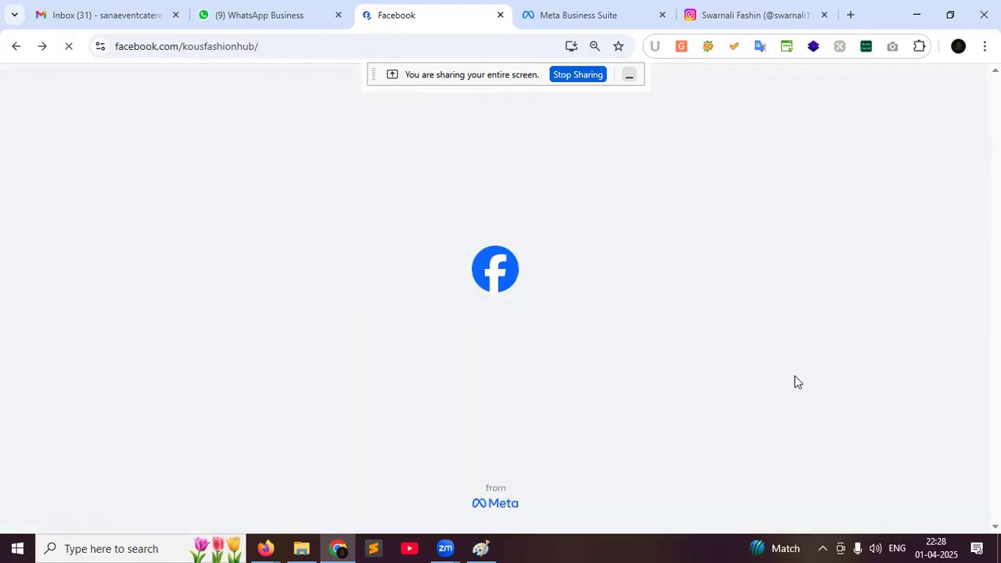
pyautogui.scroll(-15, 768, 342)
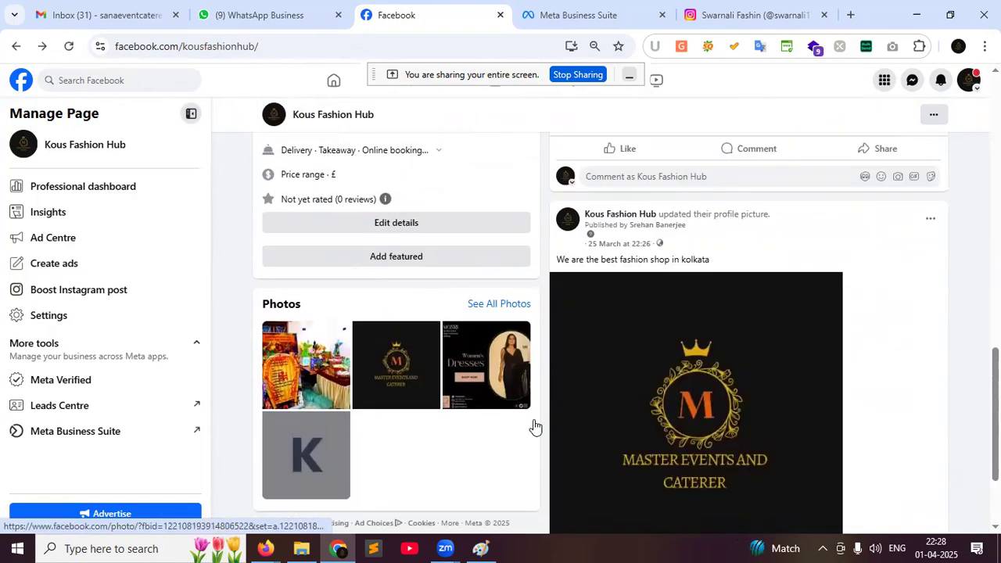
pyautogui.click(470, 365)
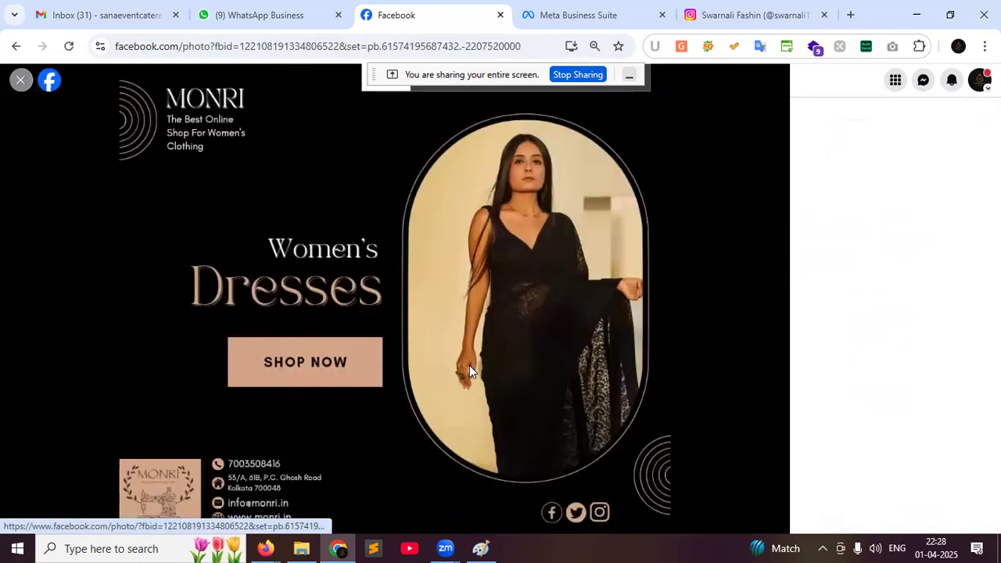
pyautogui.click(17, 80)
pyautogui.scroll(4, 598, 234)
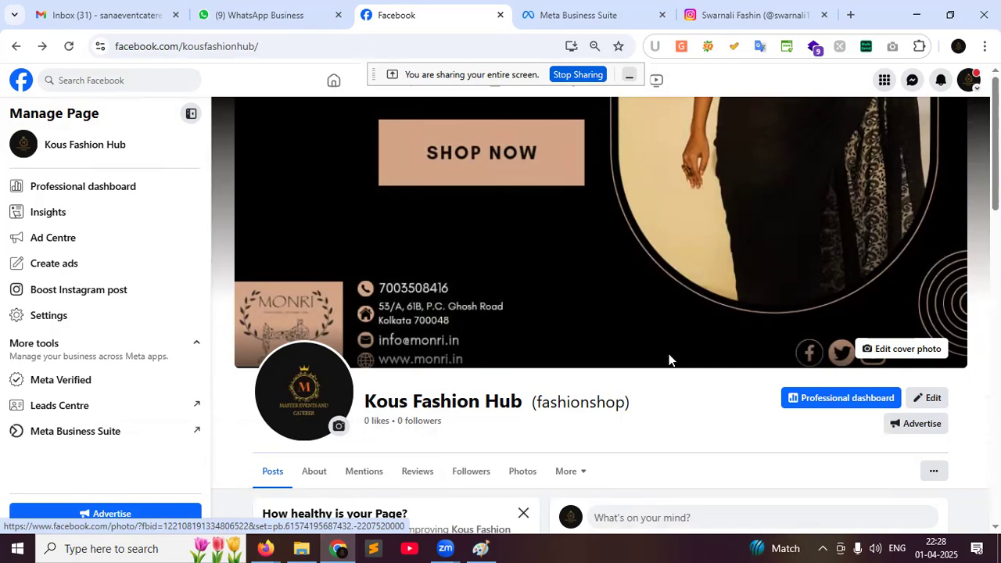
pyautogui.moveTo(264, 546)
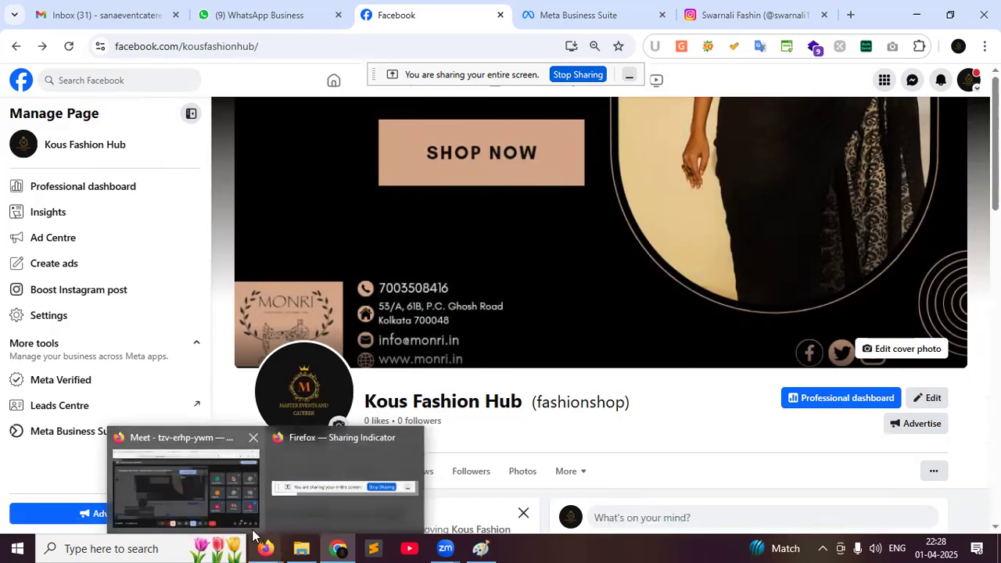
pyautogui.click(185, 485)
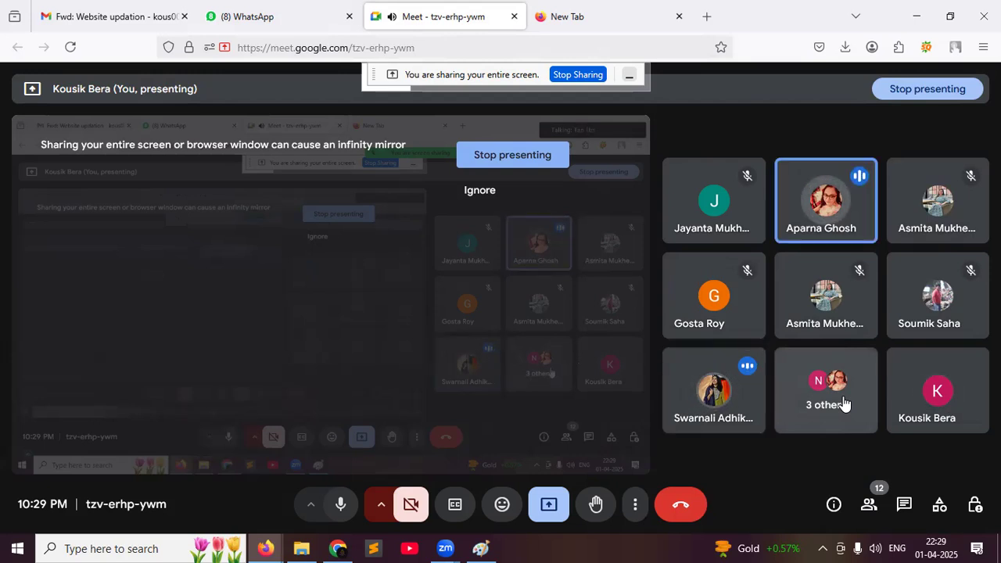
pyautogui.click(338, 548)
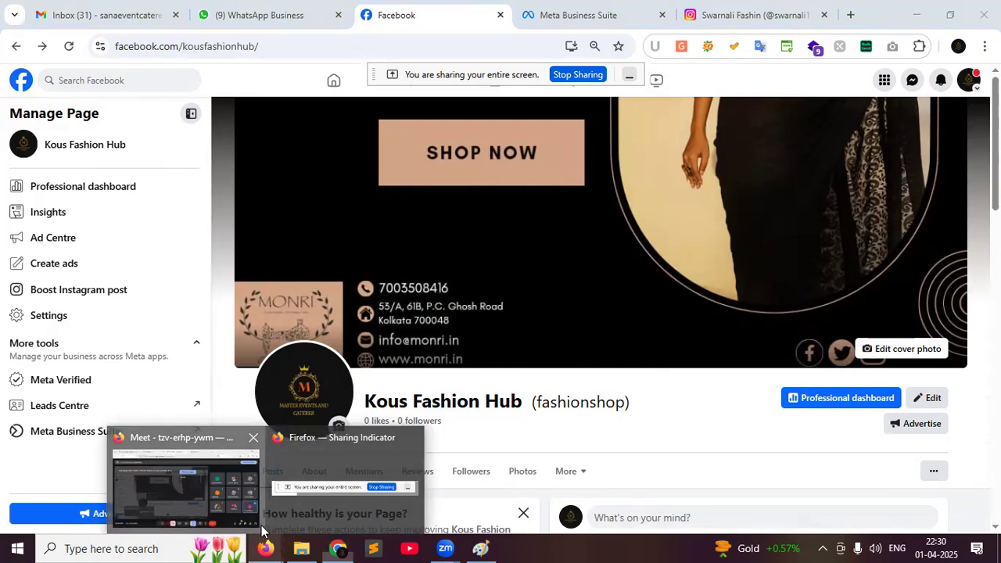
pyautogui.click(256, 522)
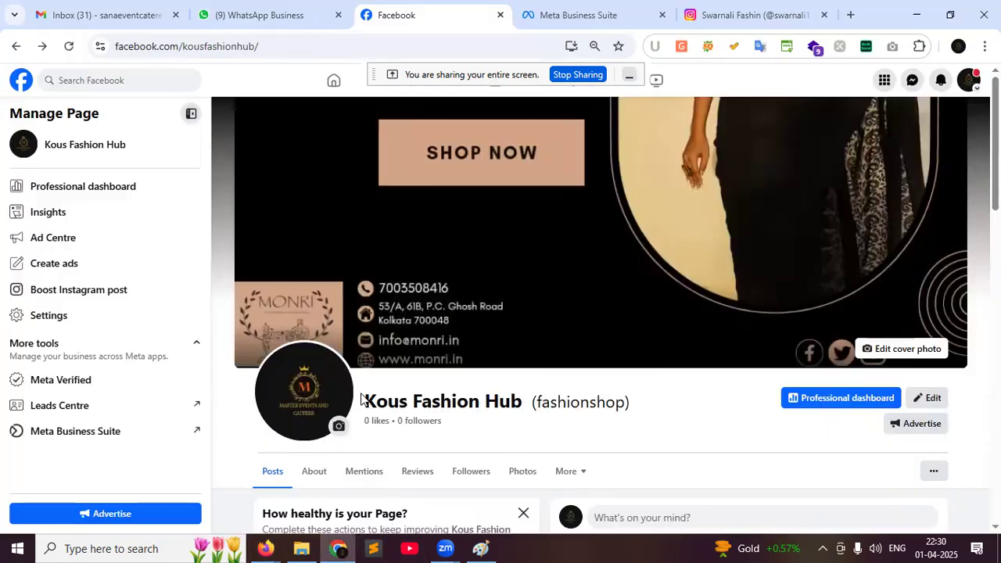
pyautogui.click(338, 548)
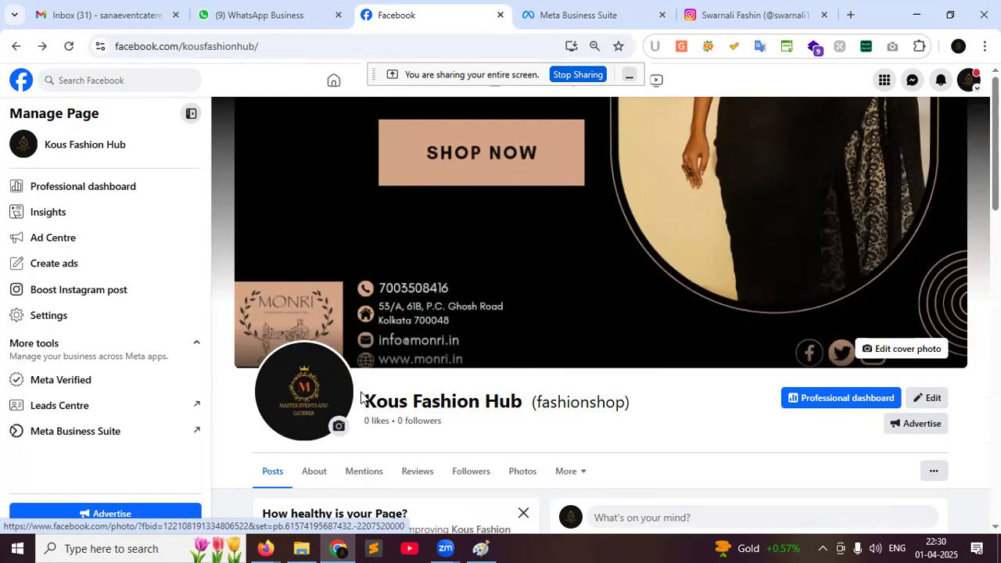
# Bring the Google Meet call forward, set speaker volume to 100, then return to Facebook
pyautogui.click(263, 547)
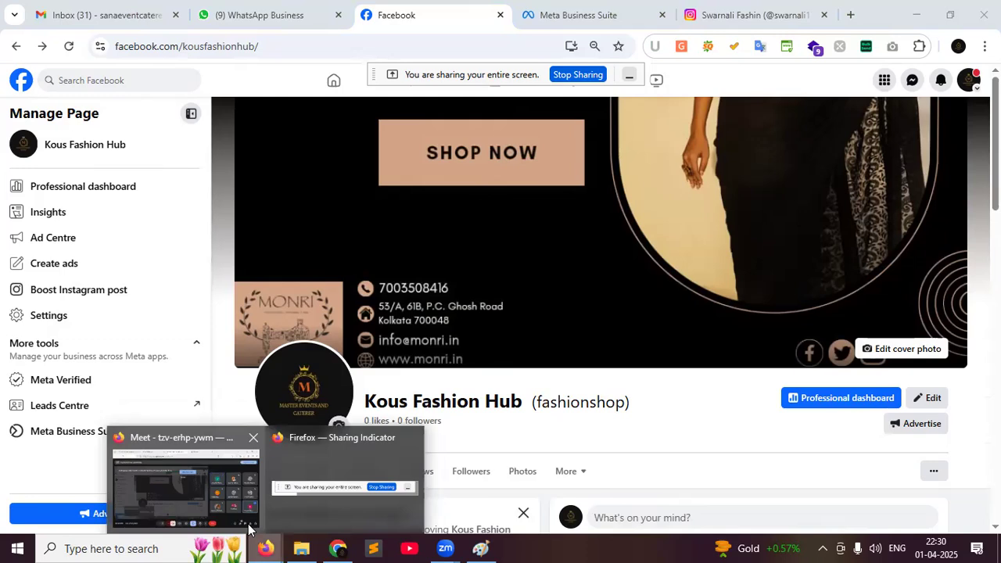
pyautogui.click(248, 524)
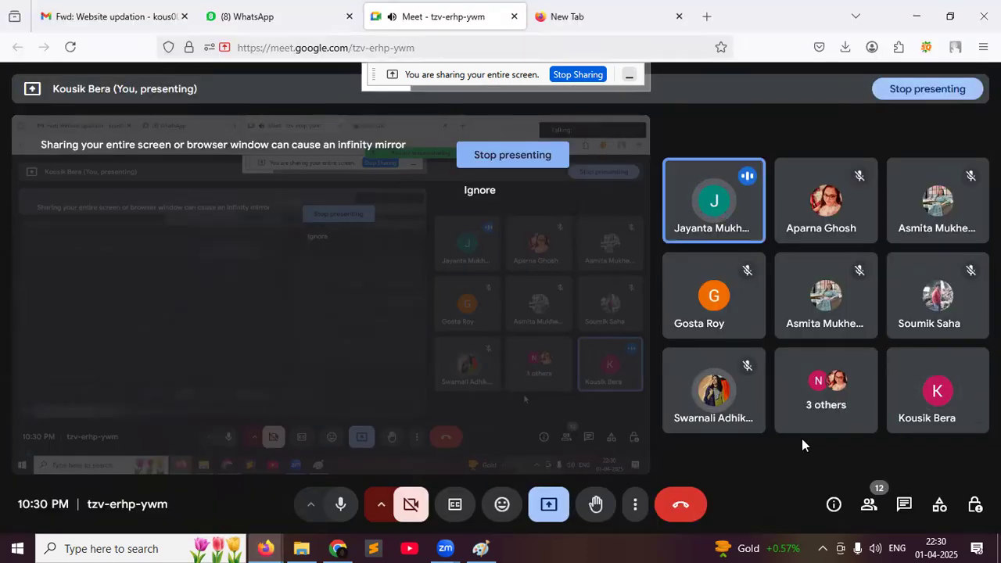
pyautogui.click(876, 546)
pyautogui.moveTo(950, 522); pyautogui.dragTo(955, 516)
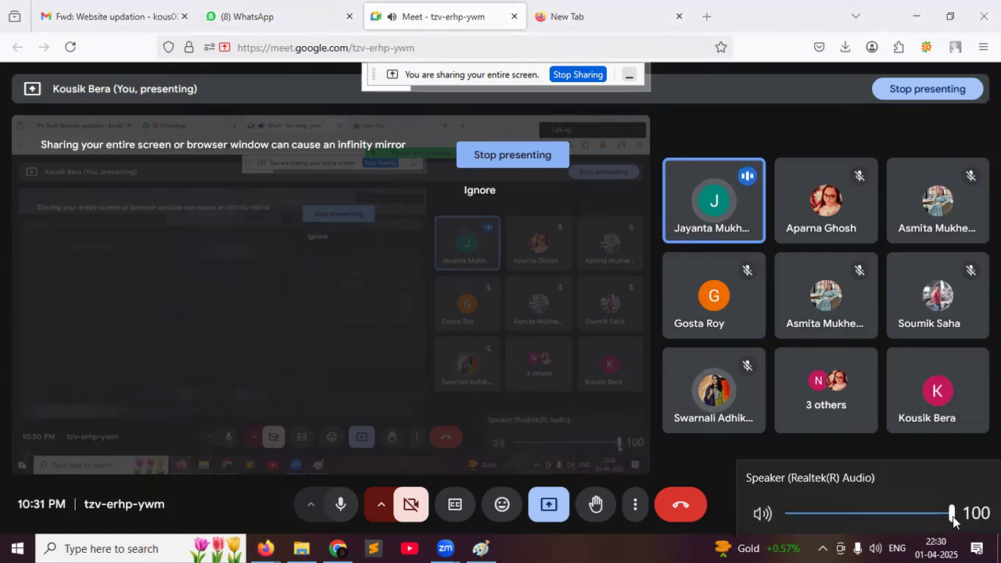
pyautogui.click(336, 549)
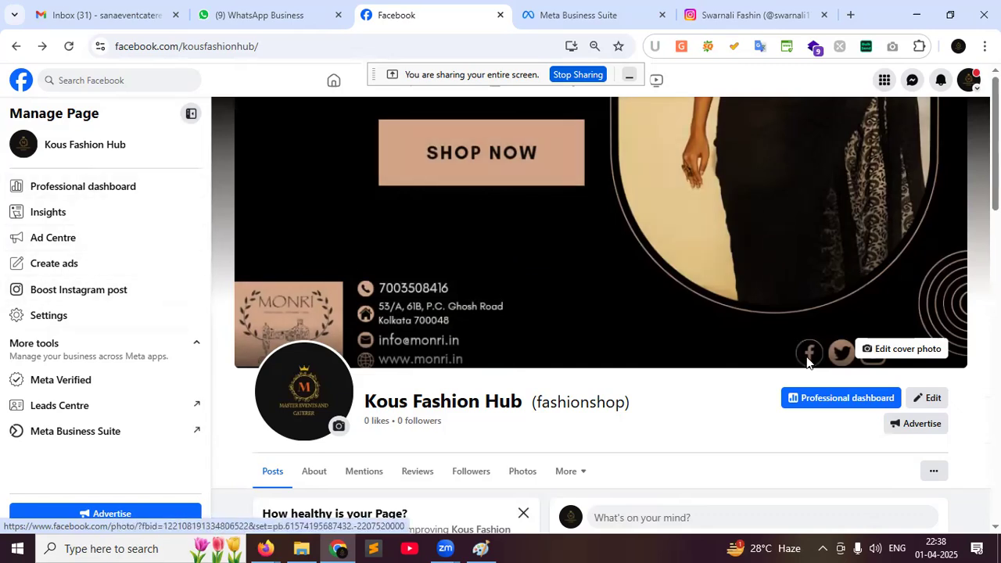
pyautogui.scroll(-3, 797, 363)
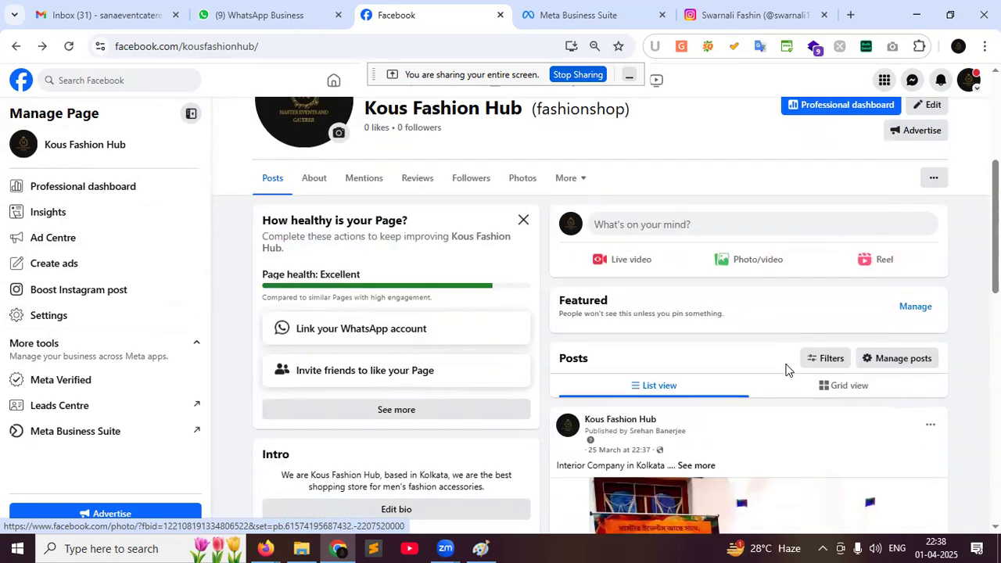
pyautogui.scroll(-1, 788, 369)
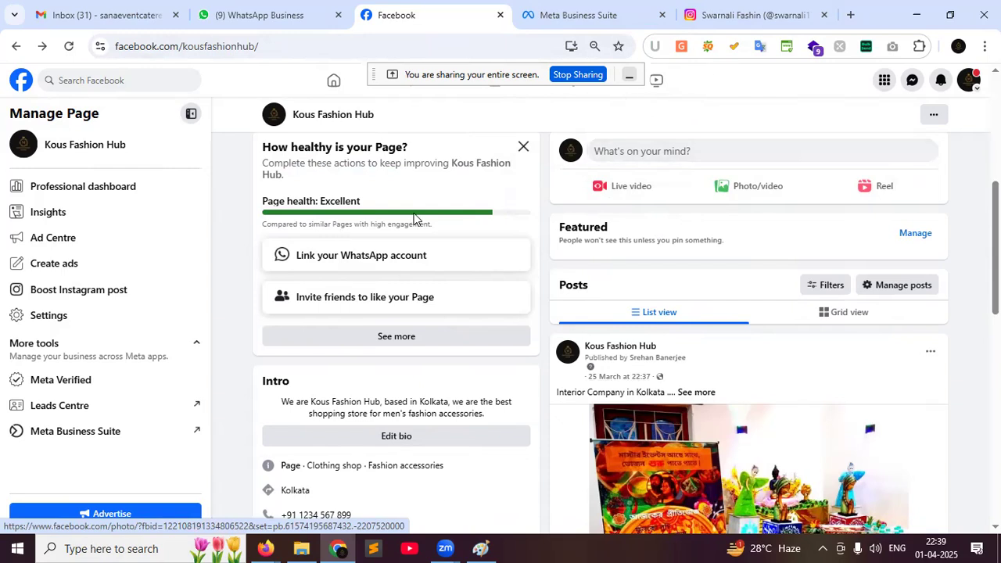
pyautogui.scroll(-4, 924, 286)
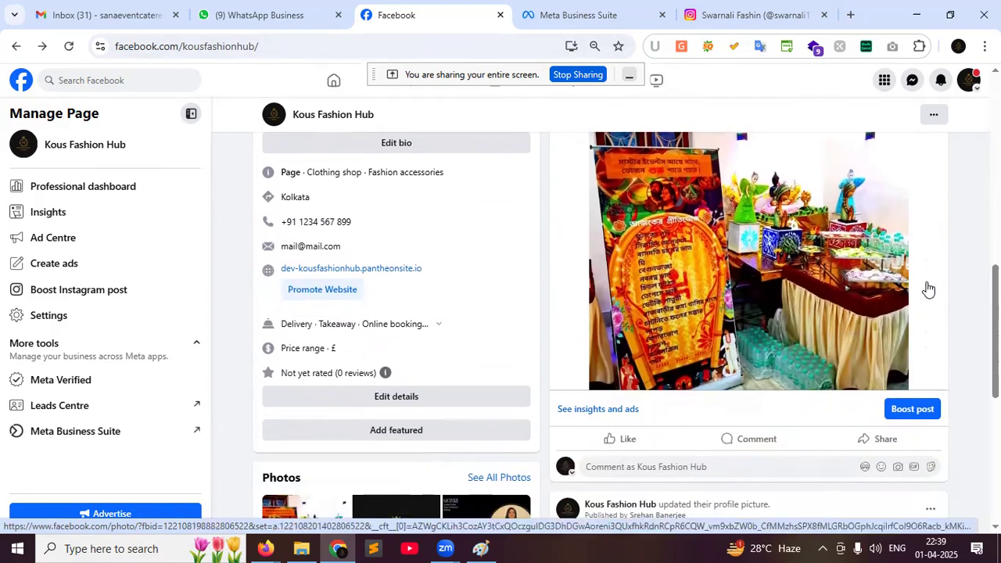
pyautogui.scroll(1, 928, 289)
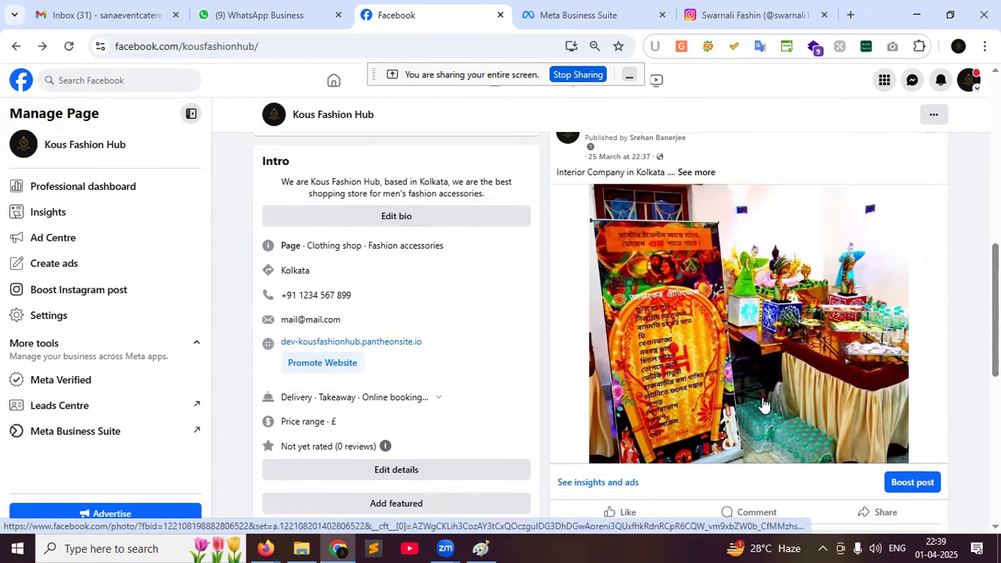
pyautogui.scroll(-2, 766, 395)
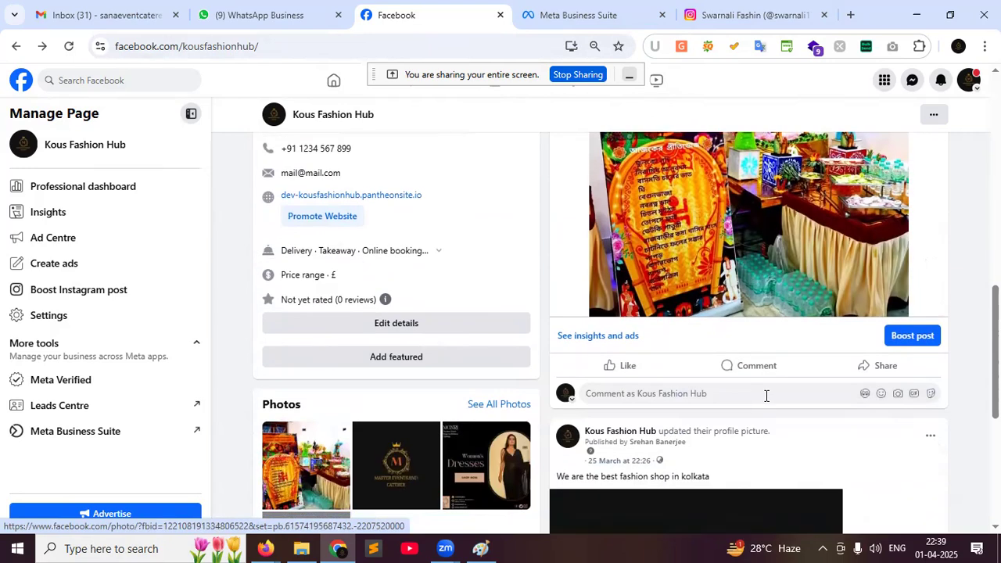
# Start boosting the post, dismiss the Advantage+ creative tip and scroll through the ad form
pyautogui.click(920, 347)
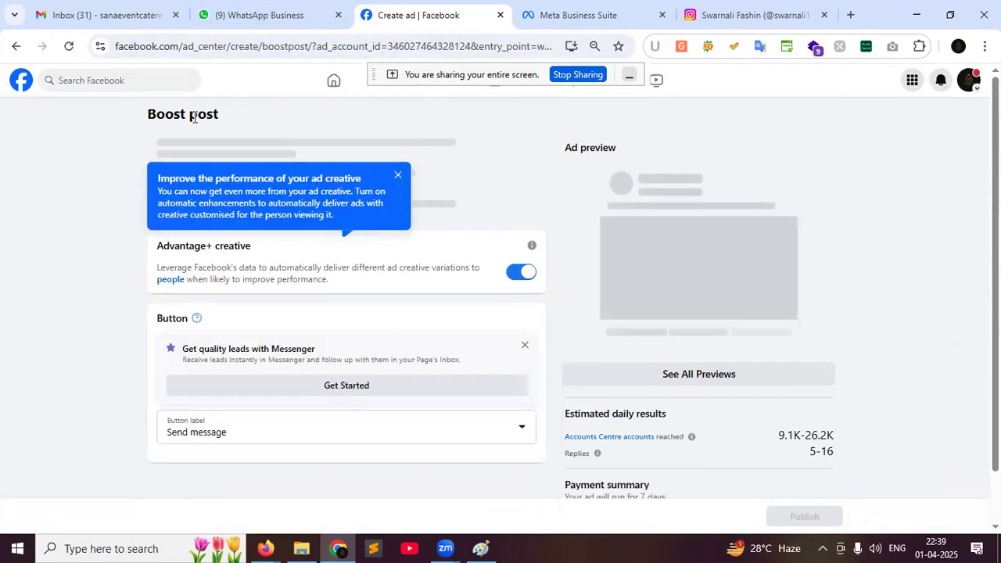
pyautogui.click(397, 173)
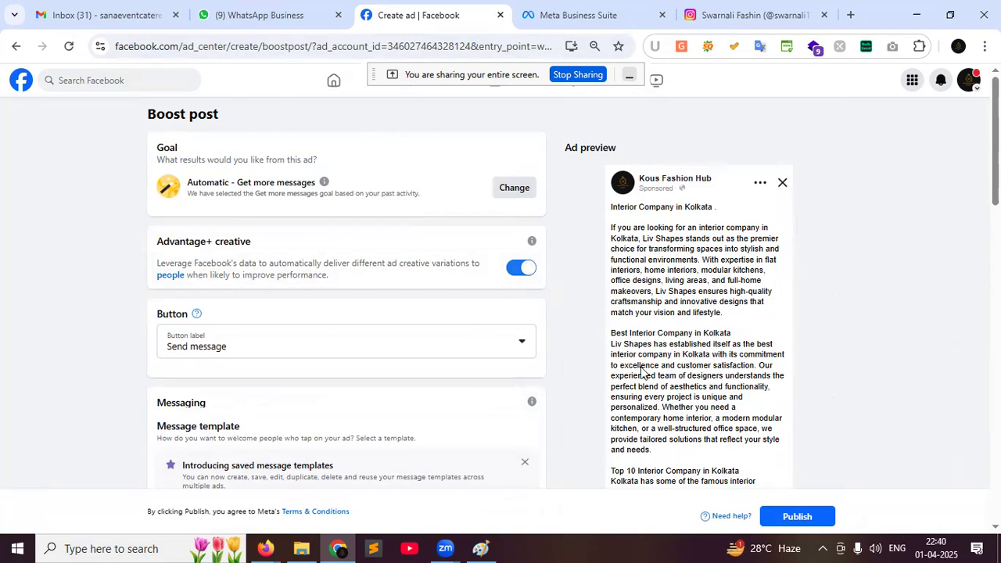
pyautogui.scroll(-3, 664, 378)
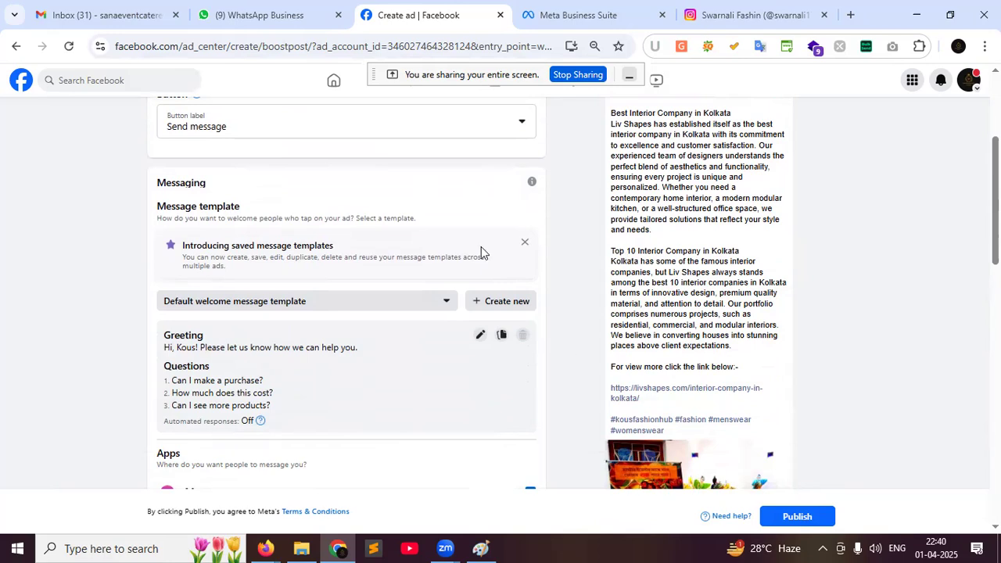
pyautogui.scroll(3, 478, 246)
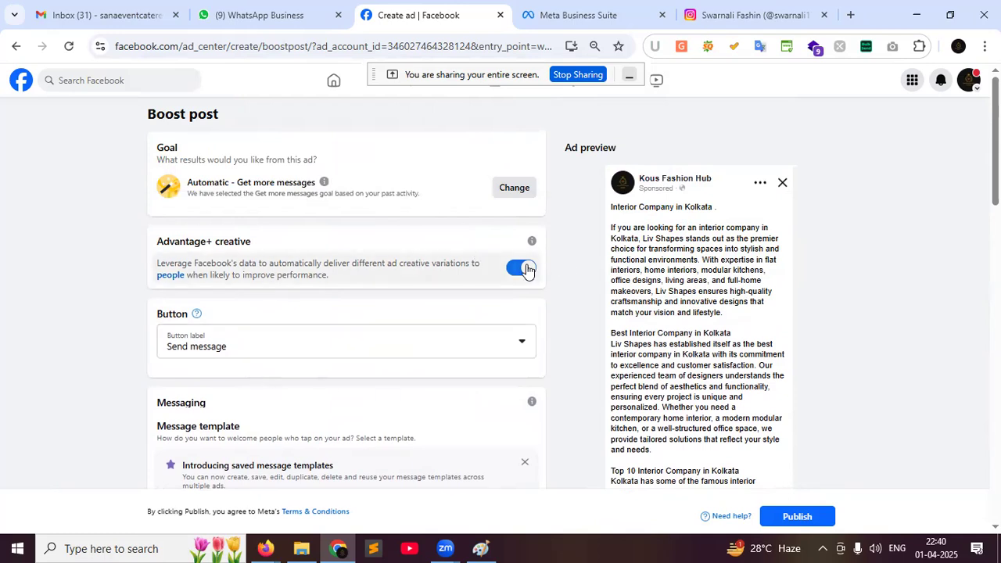
pyautogui.scroll(-5, 526, 268)
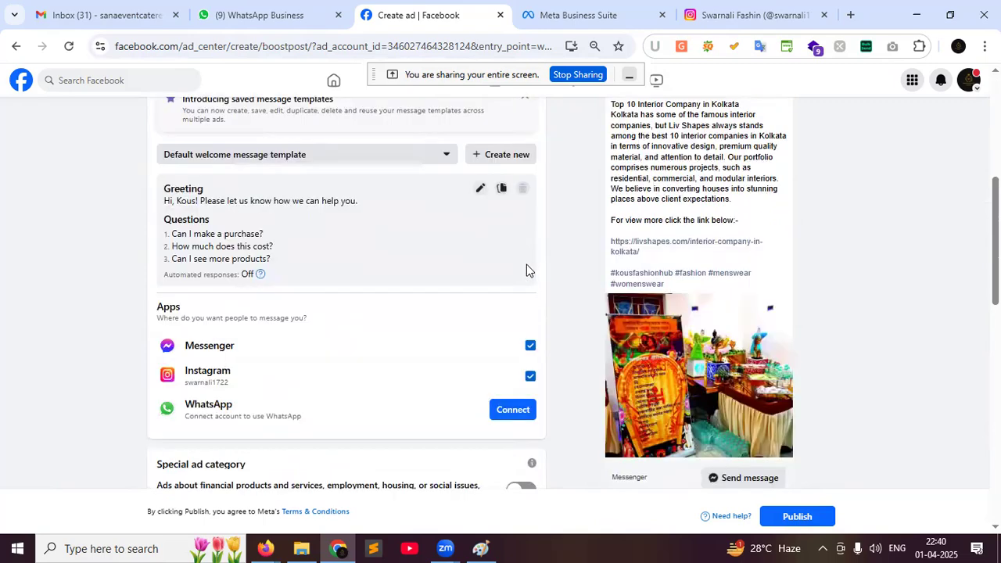
pyautogui.scroll(-5, 527, 264)
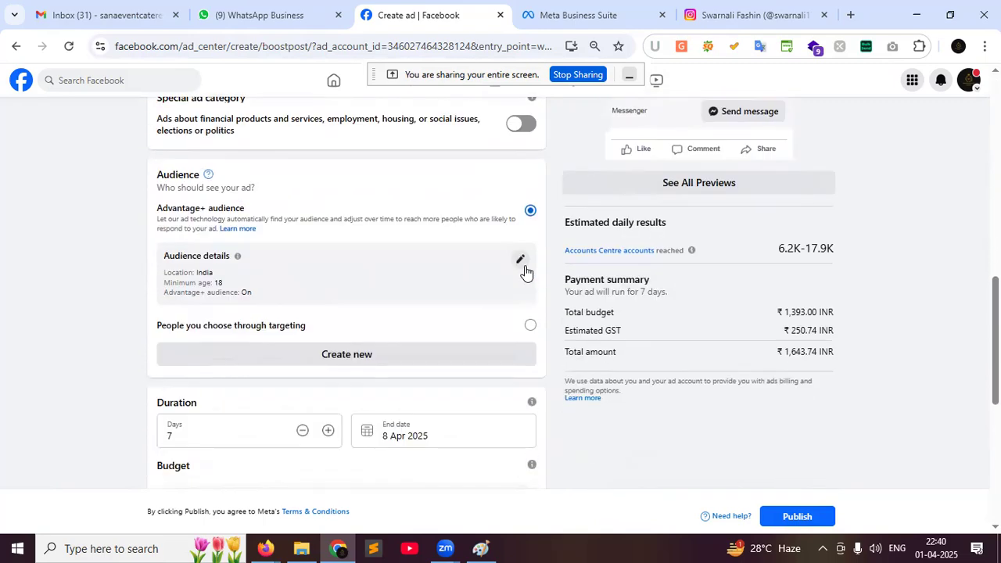
pyautogui.scroll(5, 525, 270)
pyautogui.scroll(1, 665, 187)
pyautogui.scroll(-2, 695, 221)
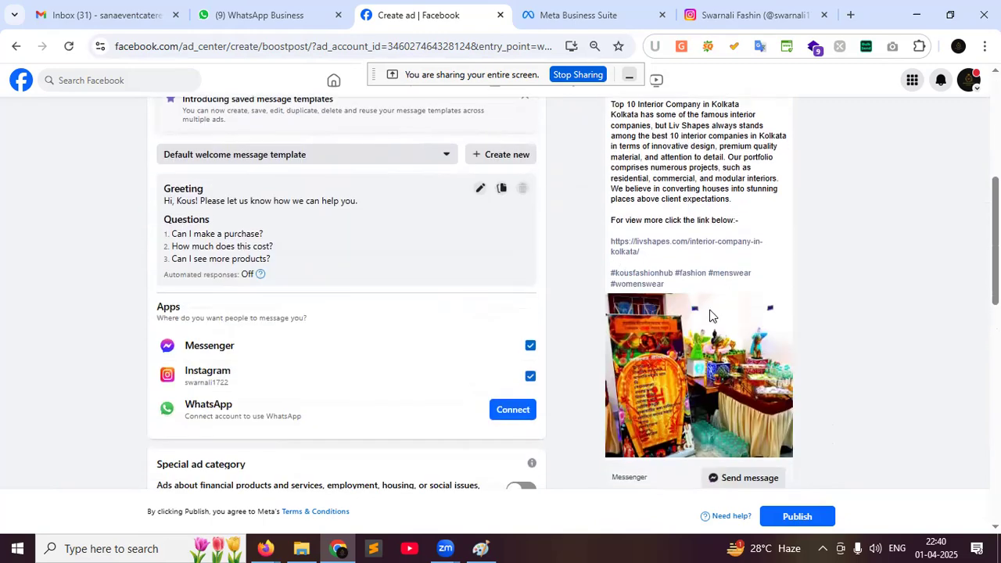
pyautogui.scroll(-4, 709, 313)
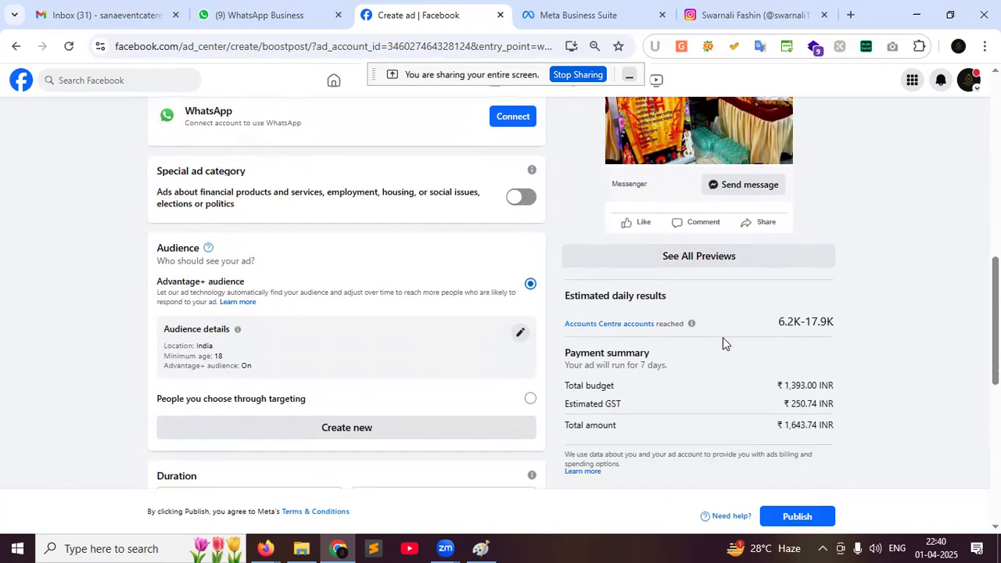
# Review the Estimated daily results and Audience details sections, then open audience editing
pyautogui.moveTo(557, 297); pyautogui.dragTo(704, 290)
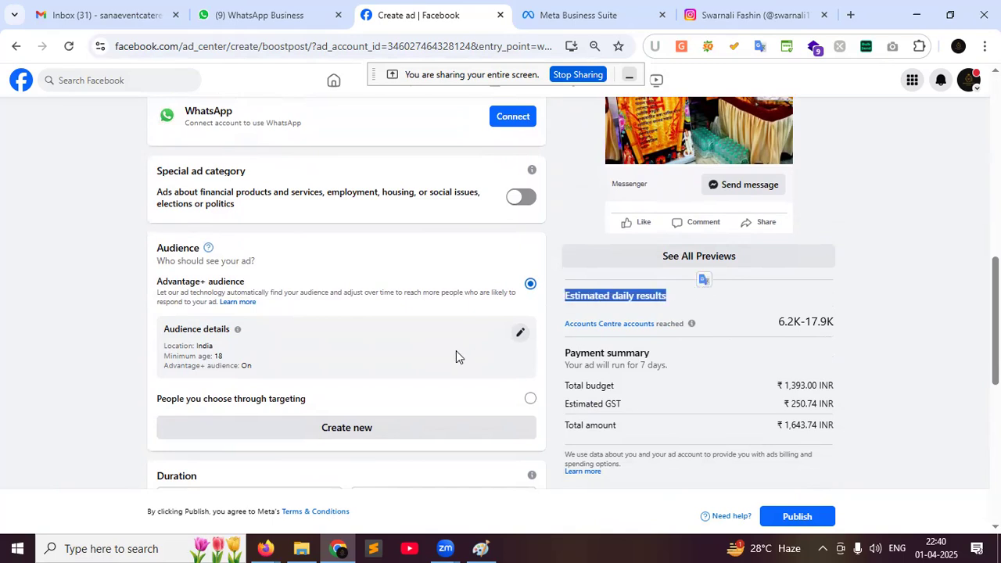
pyautogui.scroll(-1, 456, 351)
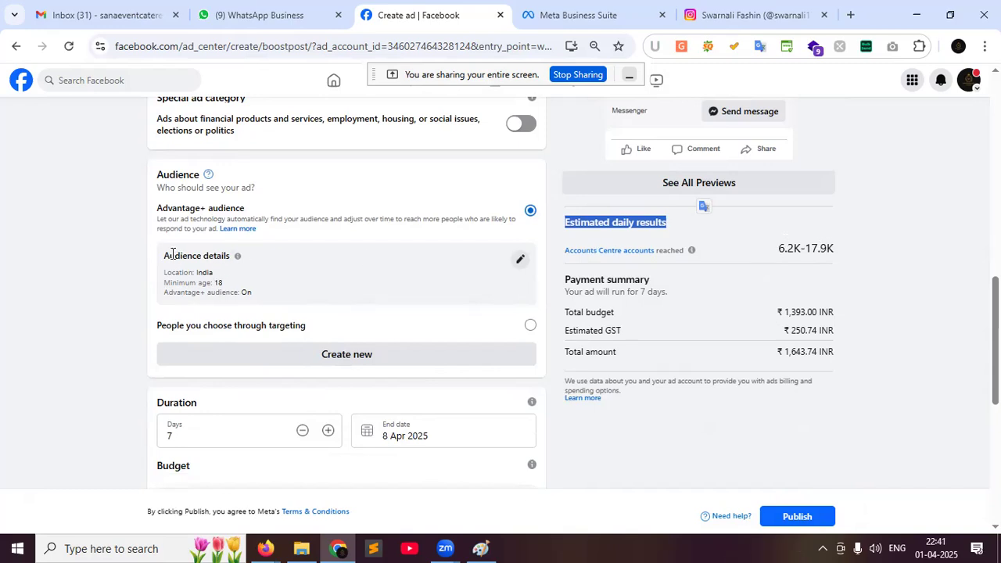
pyautogui.moveTo(164, 255); pyautogui.dragTo(232, 260)
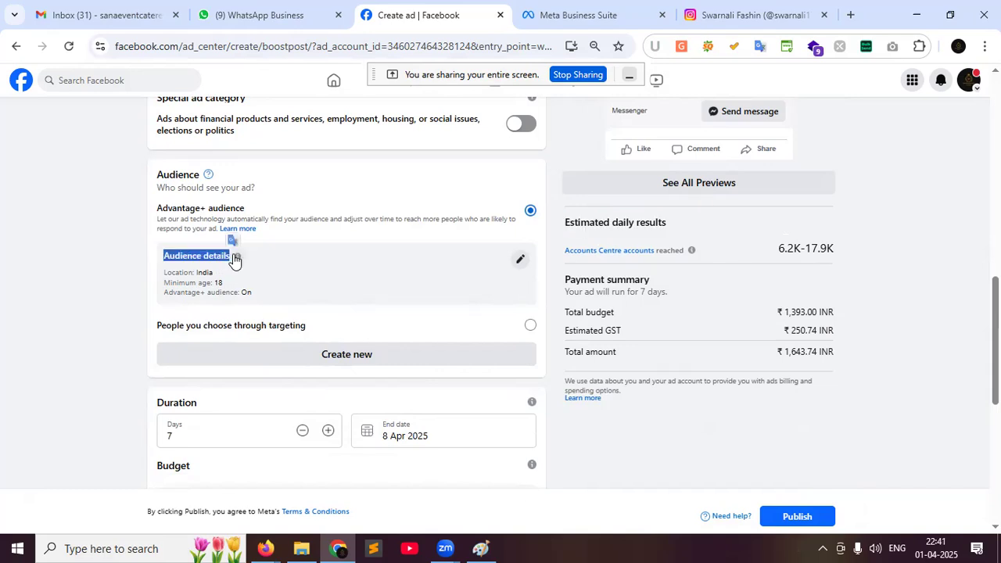
pyautogui.click(522, 263)
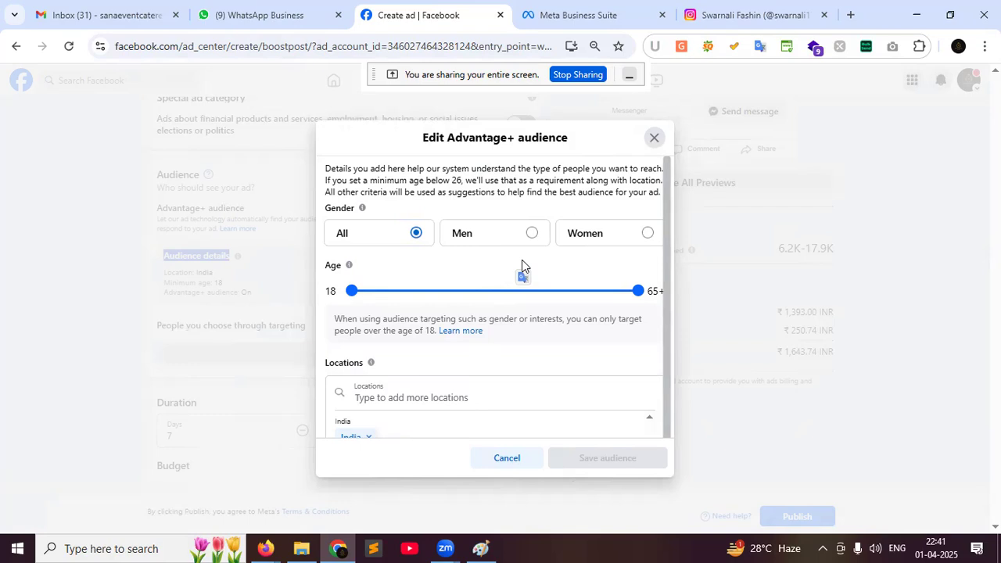
# Keep All genders after trying Men and Women, and set the age range to 25–51
pyautogui.moveTo(320, 208); pyautogui.dragTo(355, 211)
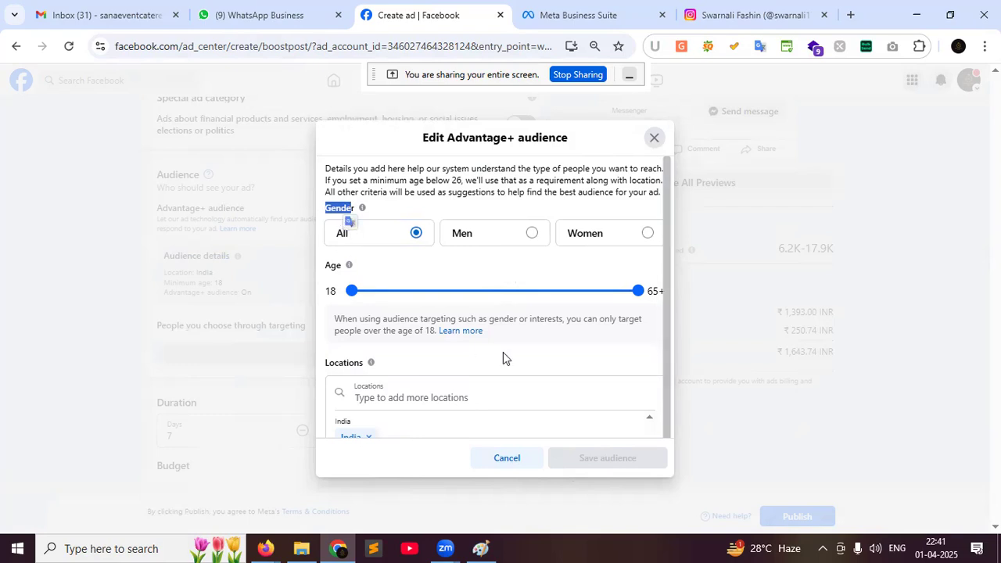
pyautogui.click(529, 239)
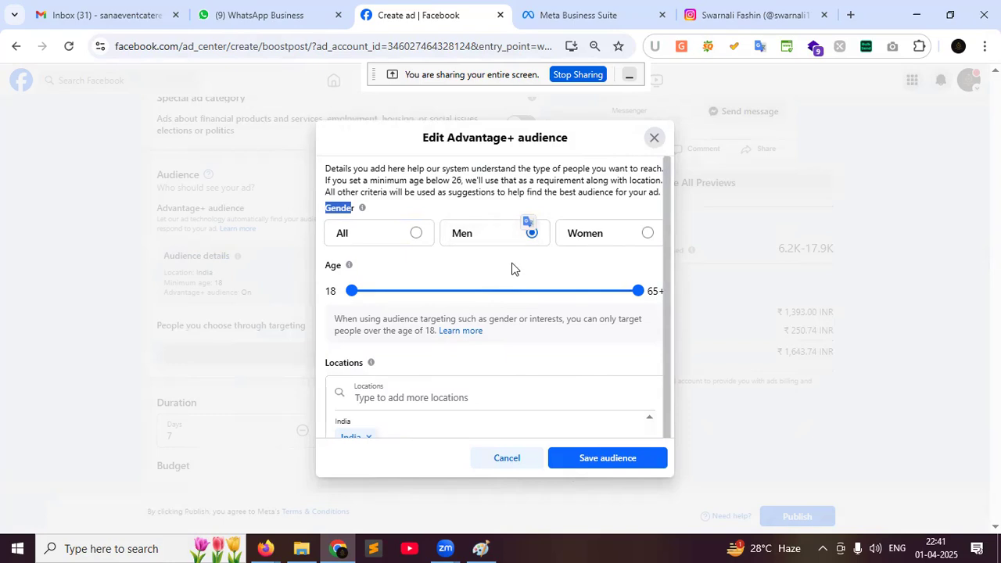
pyautogui.click(646, 234)
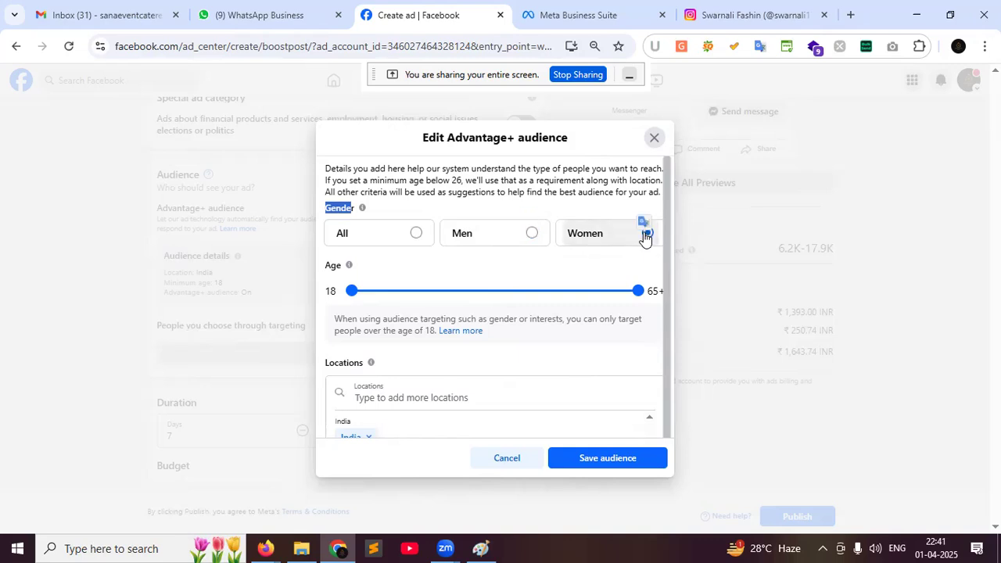
pyautogui.click(416, 235)
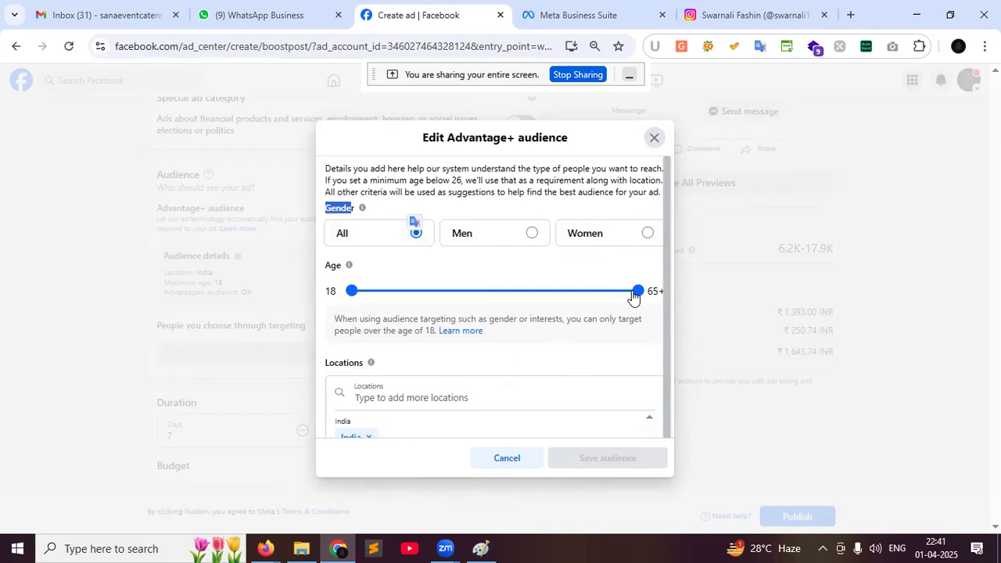
pyautogui.moveTo(637, 294); pyautogui.dragTo(519, 294)
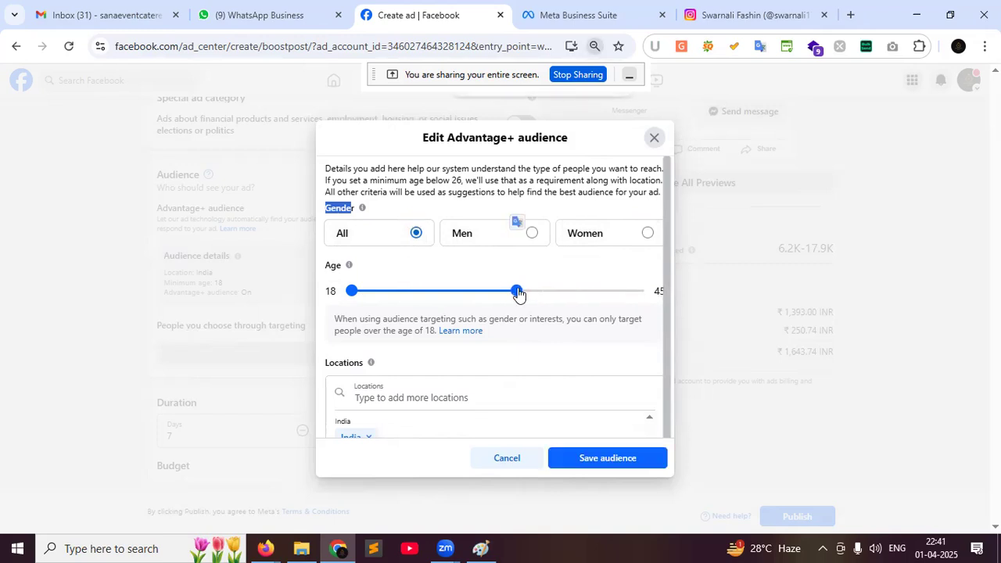
pyautogui.hotkey('ctrl', '-')
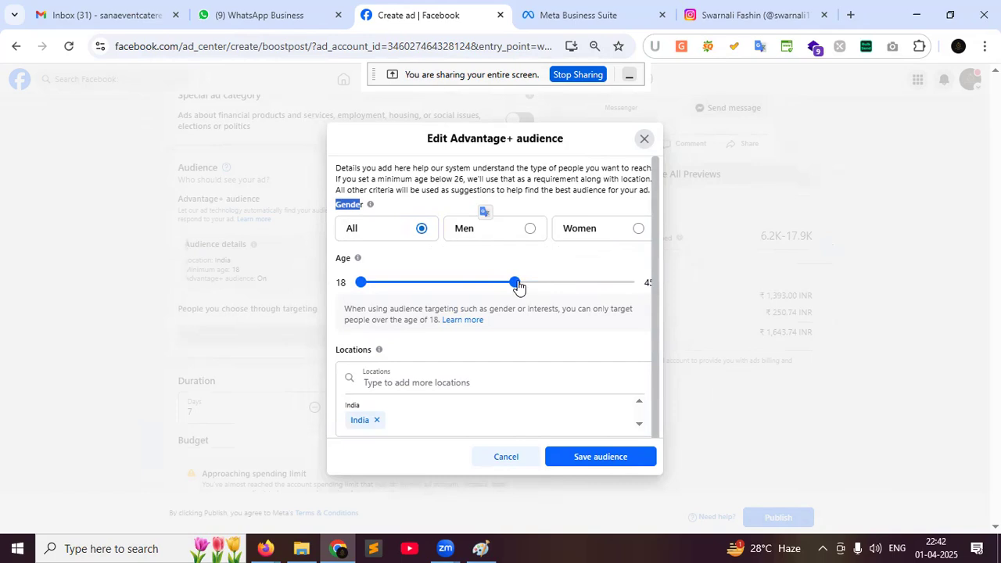
pyautogui.moveTo(515, 285); pyautogui.dragTo(592, 294)
pyautogui.moveTo(359, 283); pyautogui.dragTo(400, 291)
pyautogui.moveTo(592, 289); pyautogui.dragTo(548, 284)
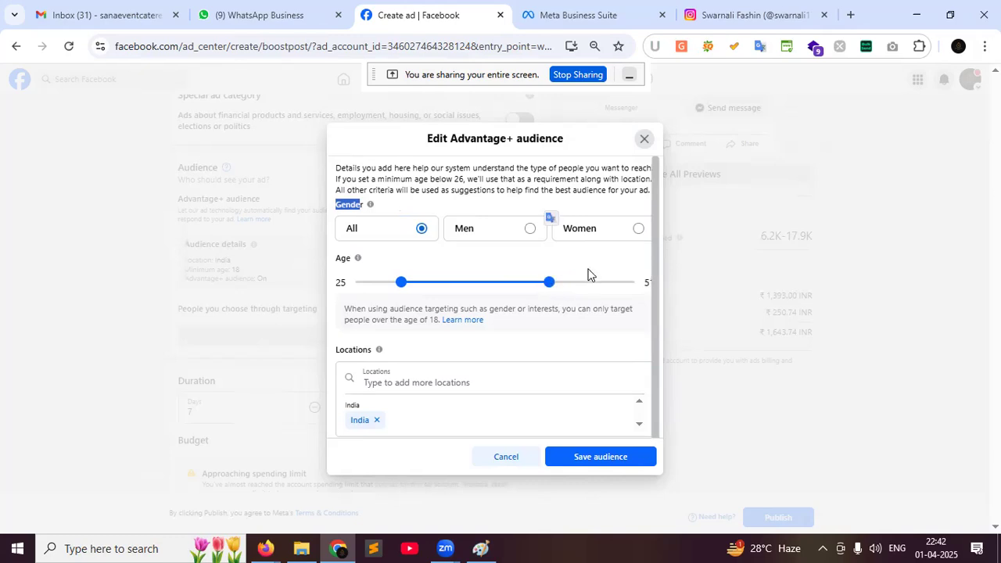
pyautogui.scroll(-1, 583, 277)
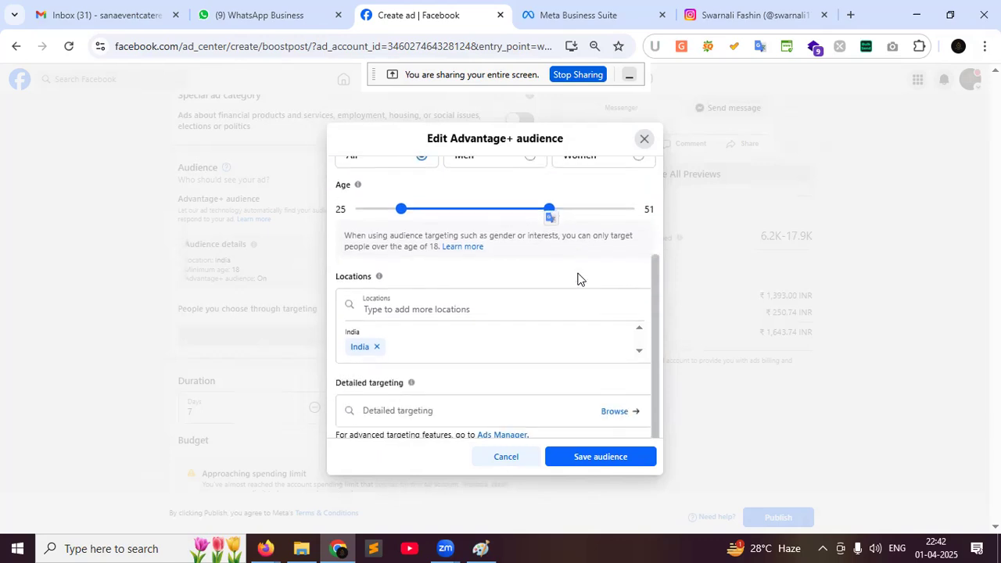
# Replace India with Kolkata, West Bengal at a 20 km radius and save the audience
pyautogui.click(377, 349)
pyautogui.click(376, 348)
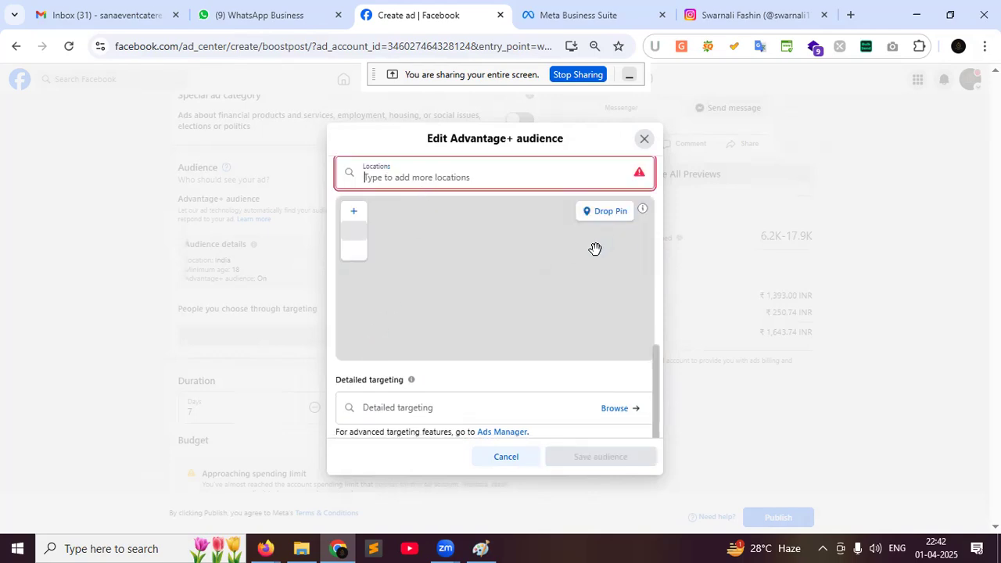
pyautogui.scroll(-3, 626, 241)
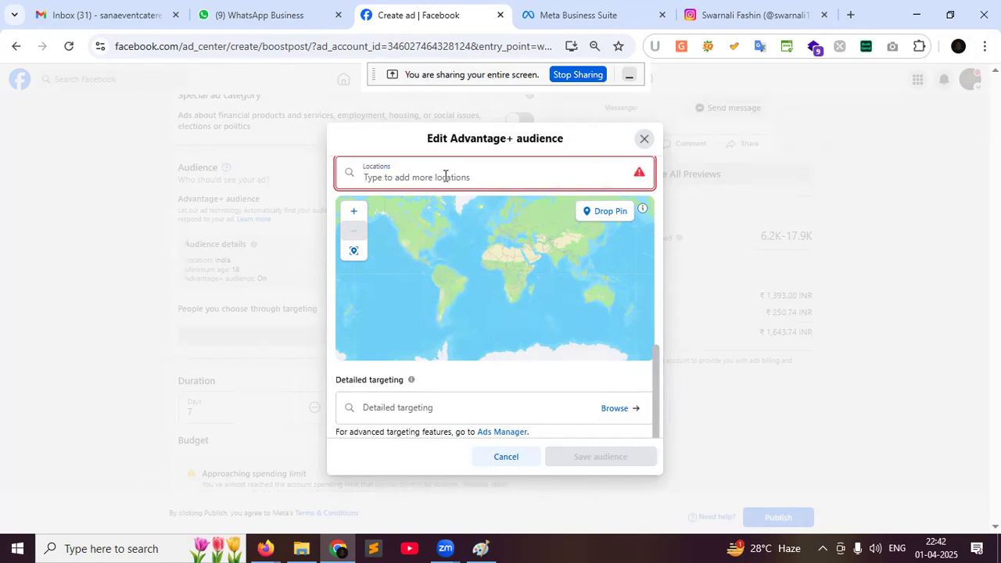
pyautogui.write('kolkata')
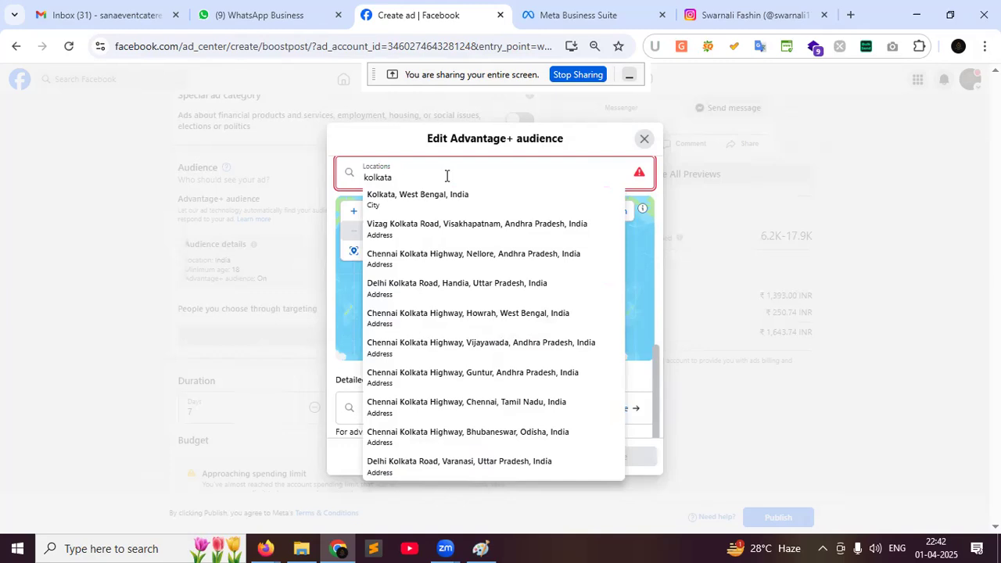
pyautogui.click(430, 195)
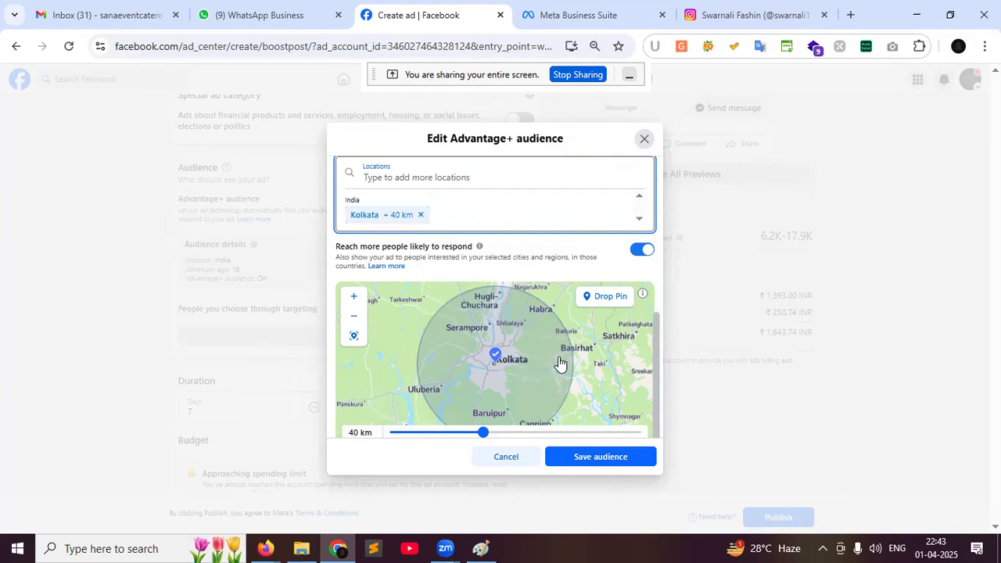
pyautogui.scroll(-1, 608, 349)
pyautogui.scroll(1, 608, 350)
pyautogui.moveTo(482, 435); pyautogui.dragTo(403, 438)
pyautogui.scroll(-1, 404, 436)
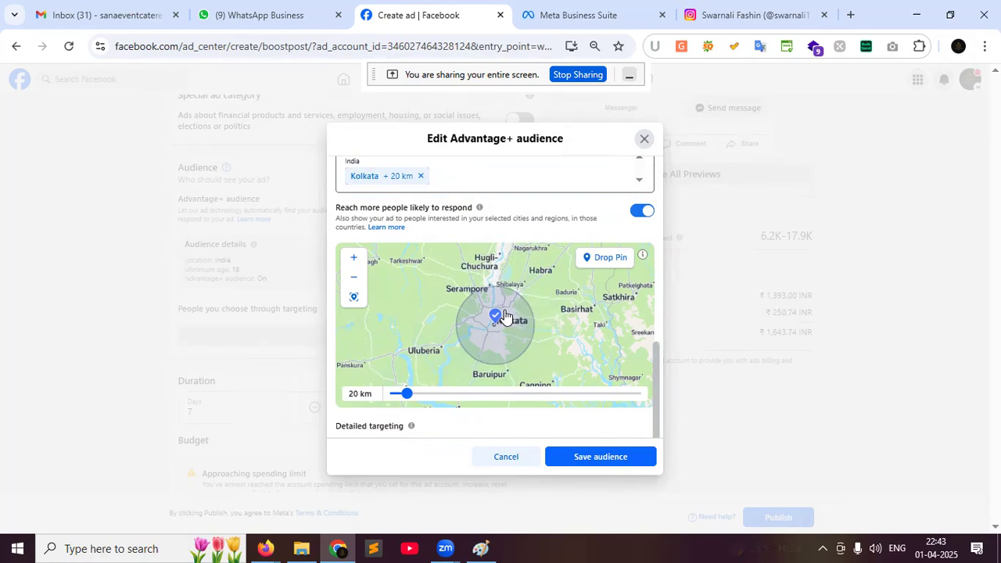
pyautogui.click(574, 458)
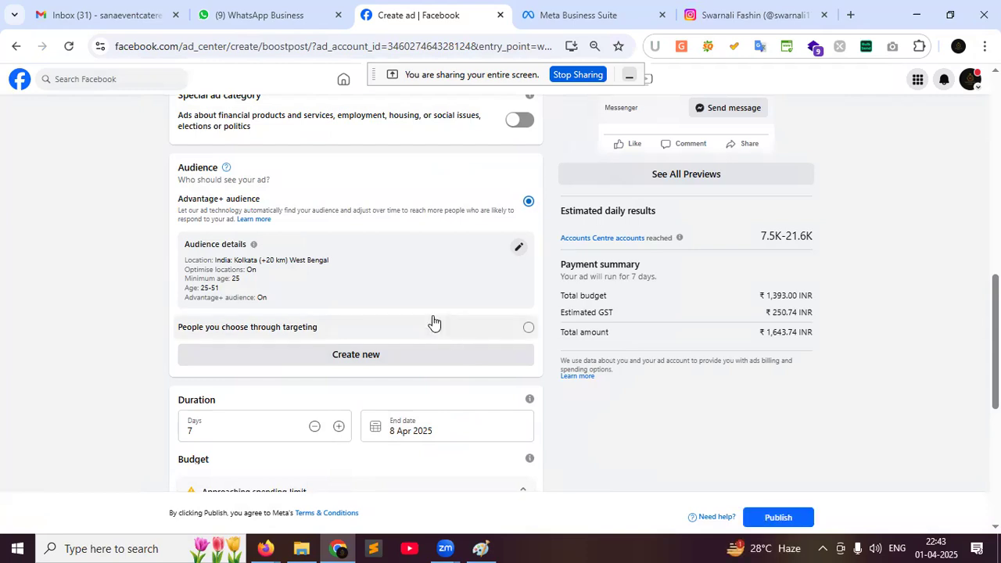
# Edit the Days duration field, trying 5, 1 and 3 days, aiming for 4 days ending 5 Apr 2025
pyautogui.scroll(-1, 356, 325)
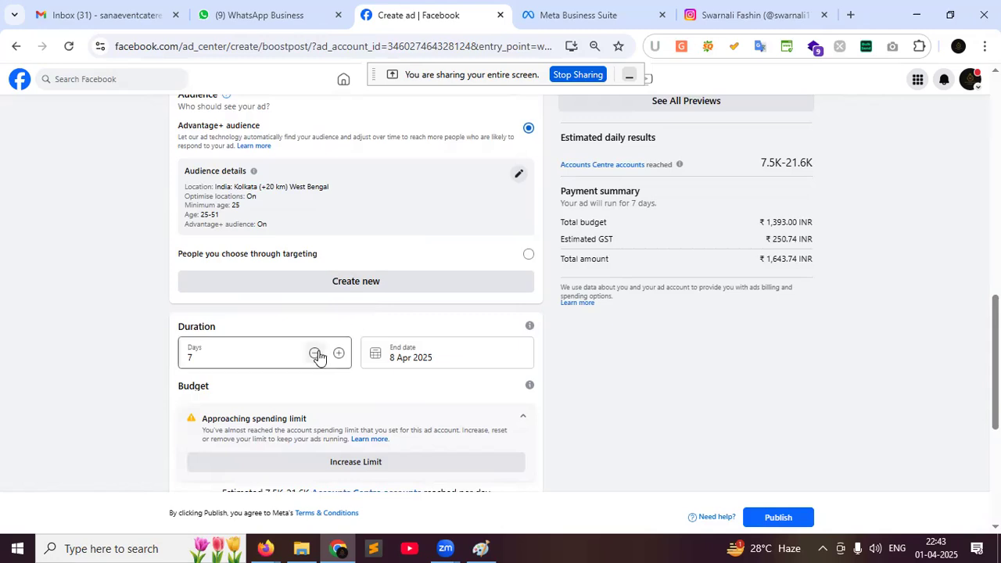
pyautogui.click(264, 352)
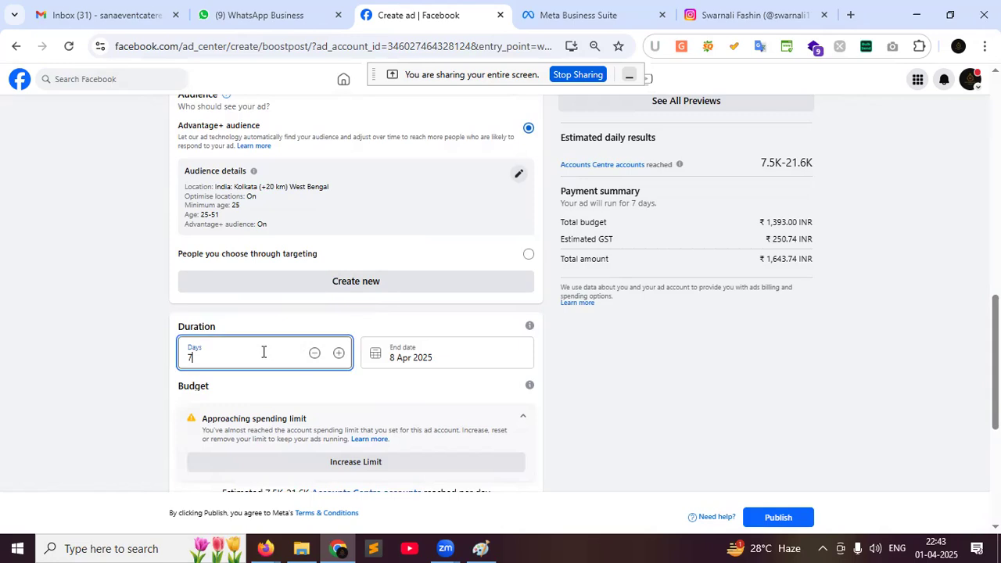
pyautogui.write('0')
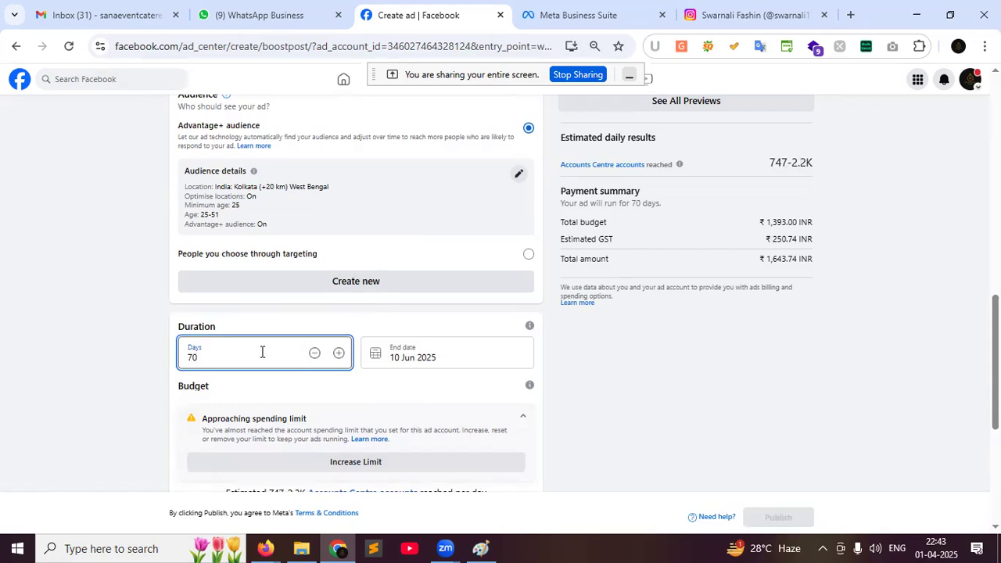
pyautogui.press('BackSpace')
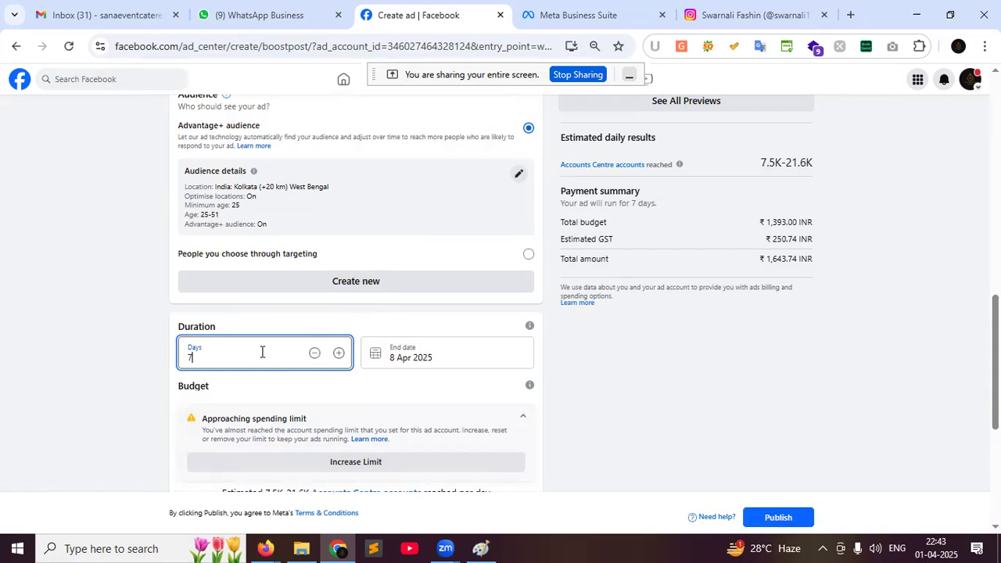
pyautogui.press('BackSpace')
pyautogui.write('5')
pyautogui.press('BackSpace')
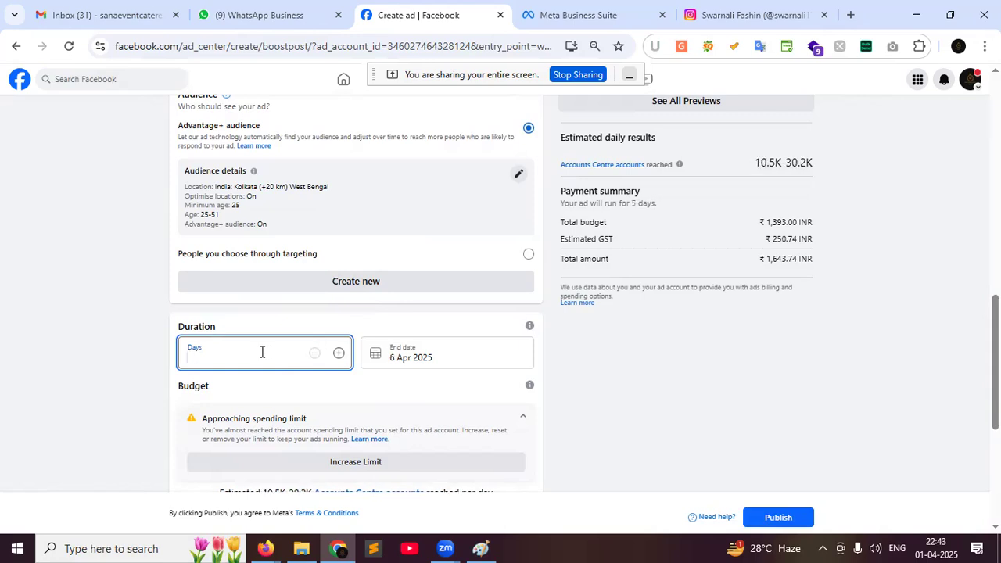
pyautogui.write('1')
pyautogui.press('BackSpace')
pyautogui.write('3')
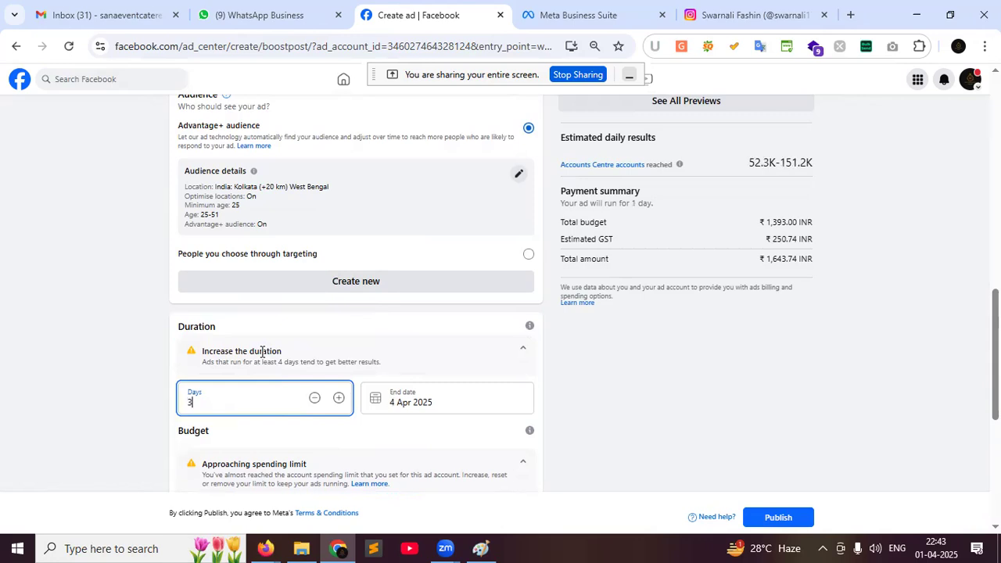
pyautogui.press('BackSpace')
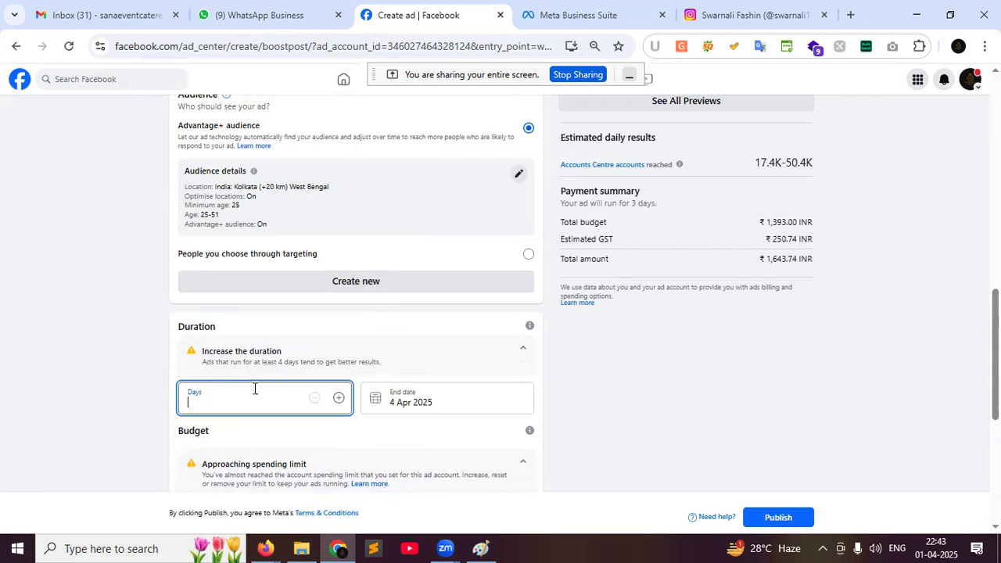
# Adjust the Budget slider to ₹400.00 so the 4-day total with GST is ₹472.00
pyautogui.write('4')
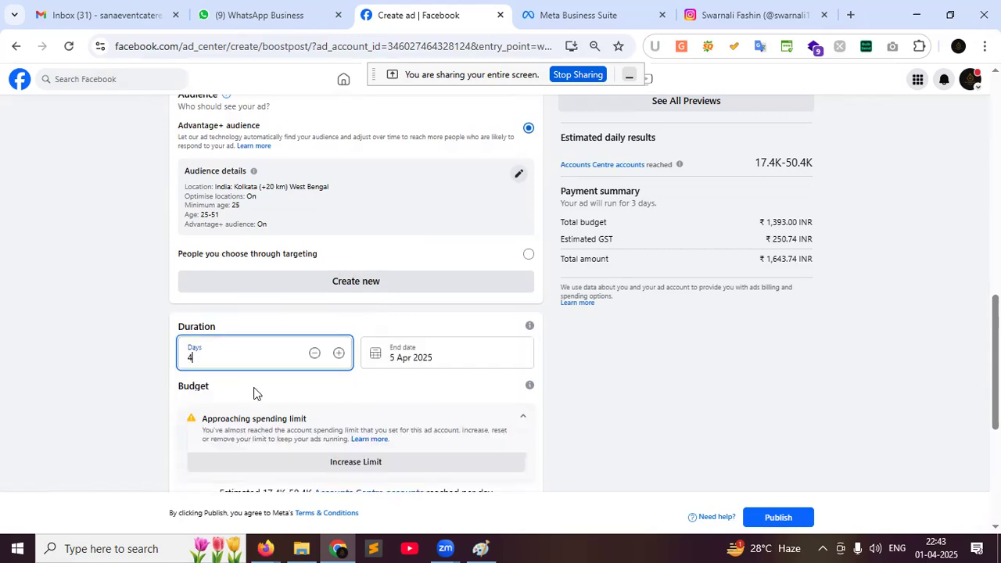
pyautogui.scroll(-2, 253, 391)
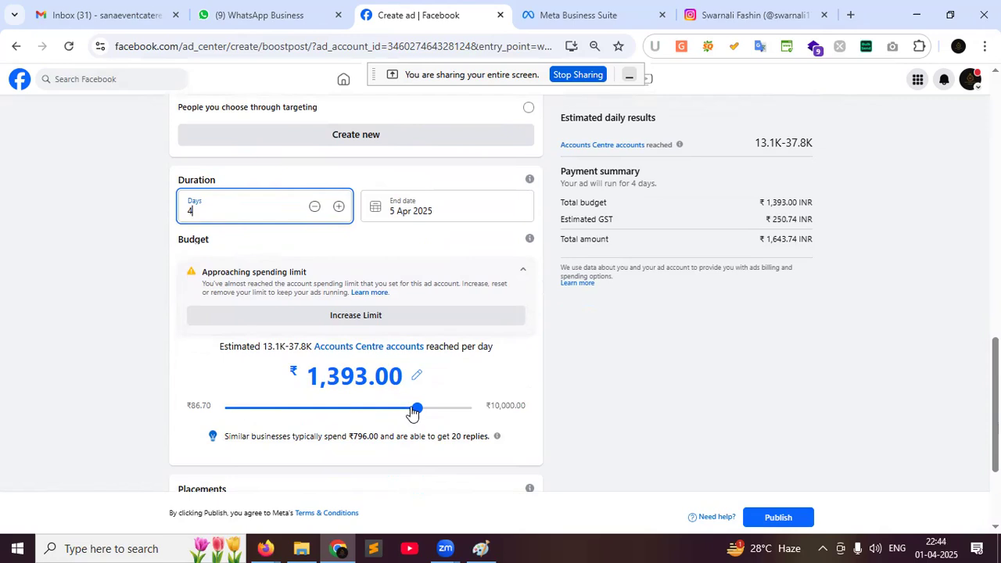
pyautogui.moveTo(416, 414); pyautogui.dragTo(279, 424)
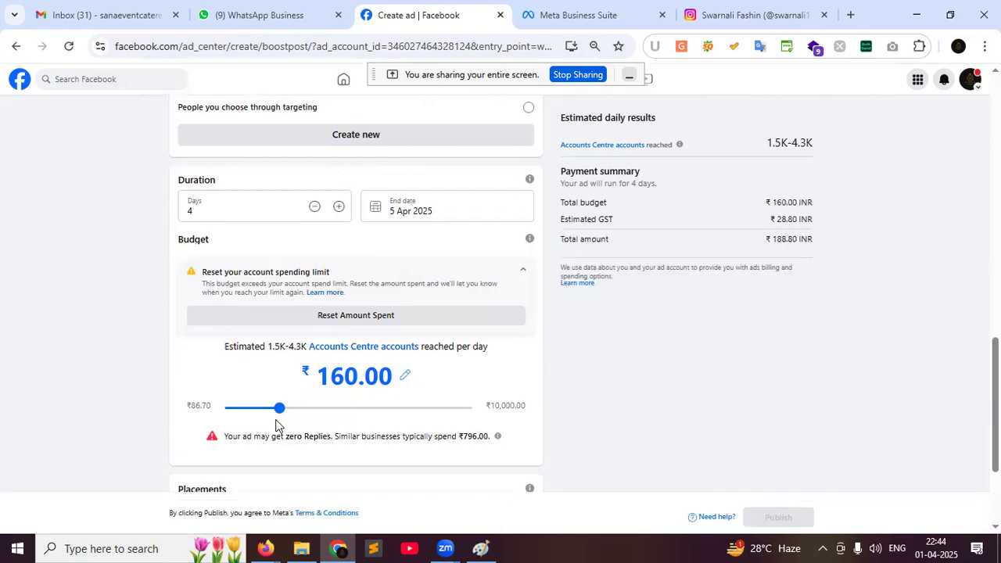
pyautogui.moveTo(275, 426); pyautogui.dragTo(227, 424)
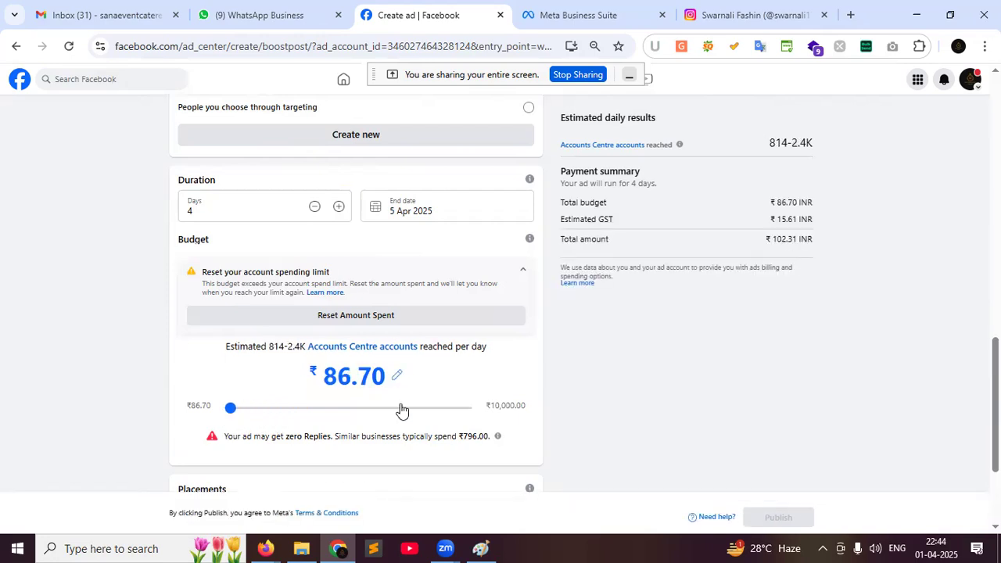
pyautogui.click(468, 410)
pyautogui.click(406, 424)
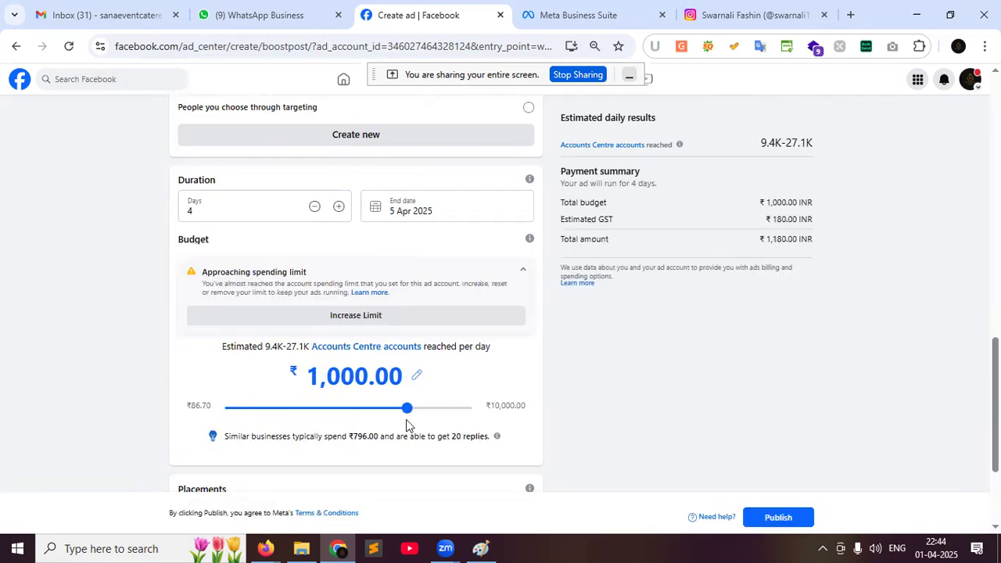
pyautogui.moveTo(406, 424); pyautogui.dragTo(351, 428)
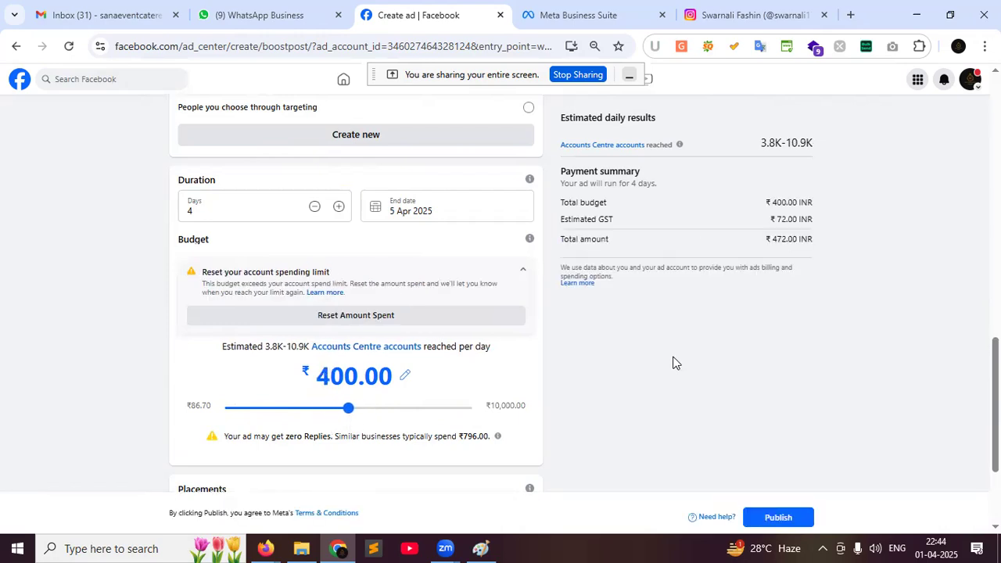
pyautogui.scroll(2, 672, 364)
pyautogui.scroll(1, 642, 248)
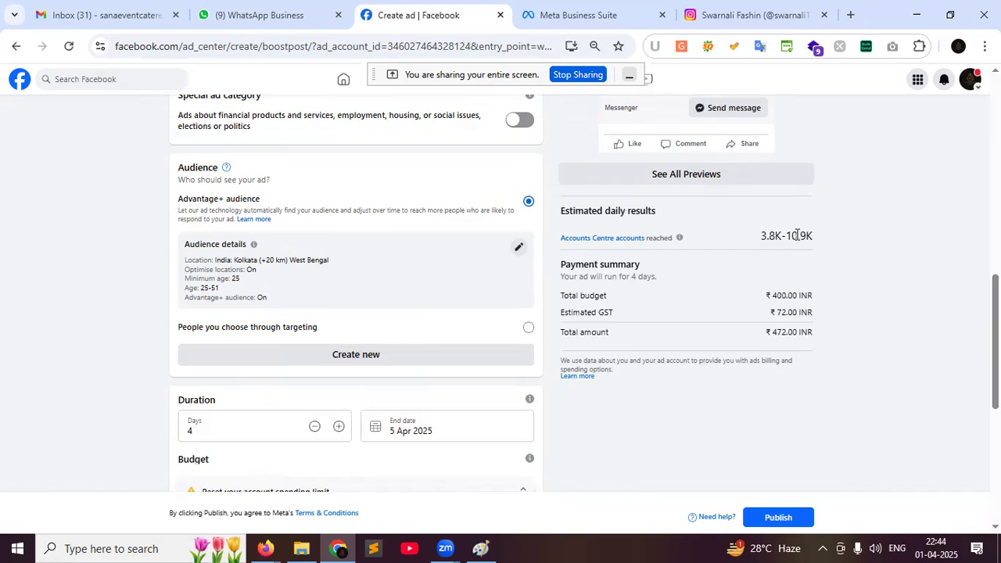
pyautogui.scroll(-2, 778, 246)
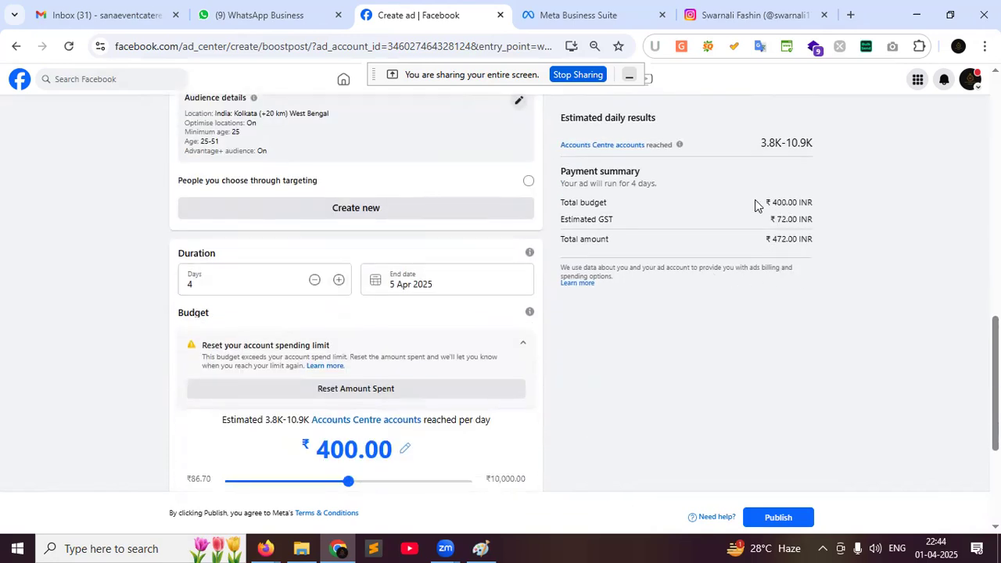
pyautogui.moveTo(772, 202); pyautogui.dragTo(813, 203)
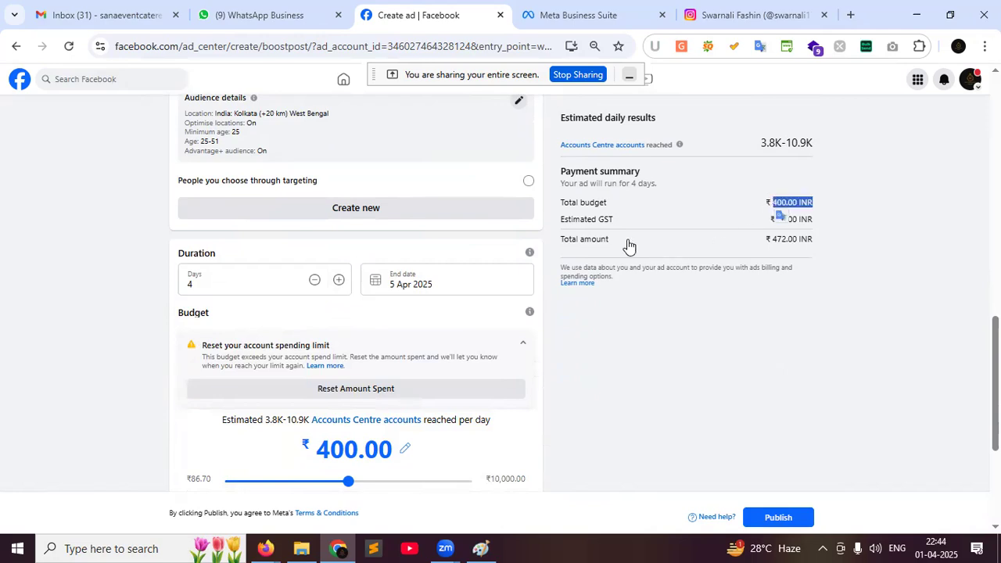
pyautogui.click(724, 223)
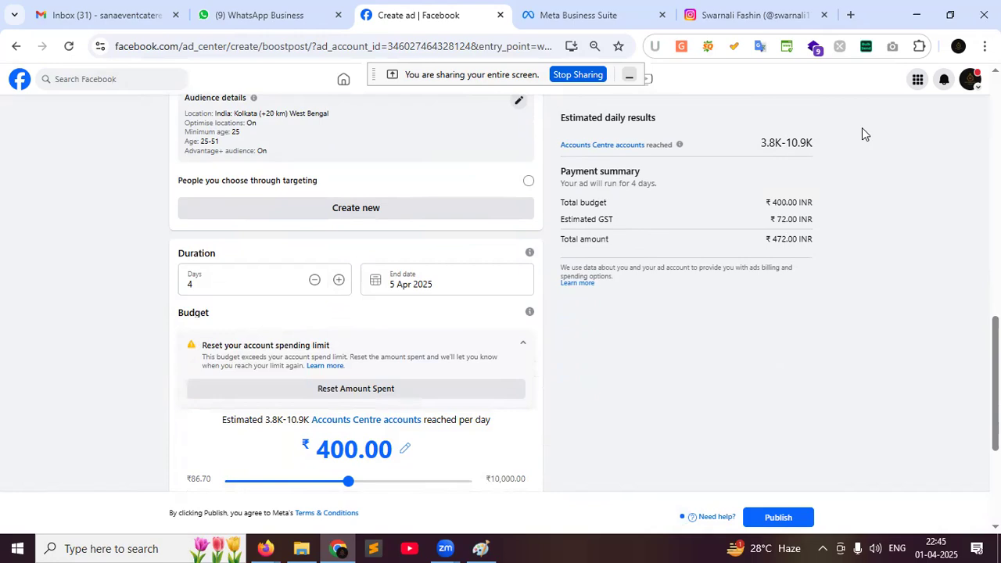
pyautogui.scroll(-1, 430, 375)
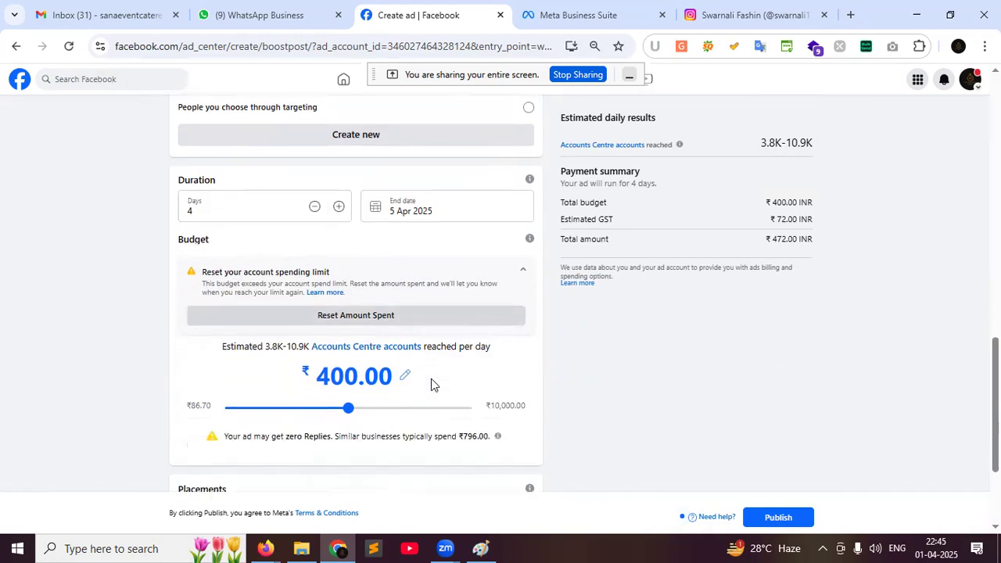
pyautogui.scroll(-2, 355, 428)
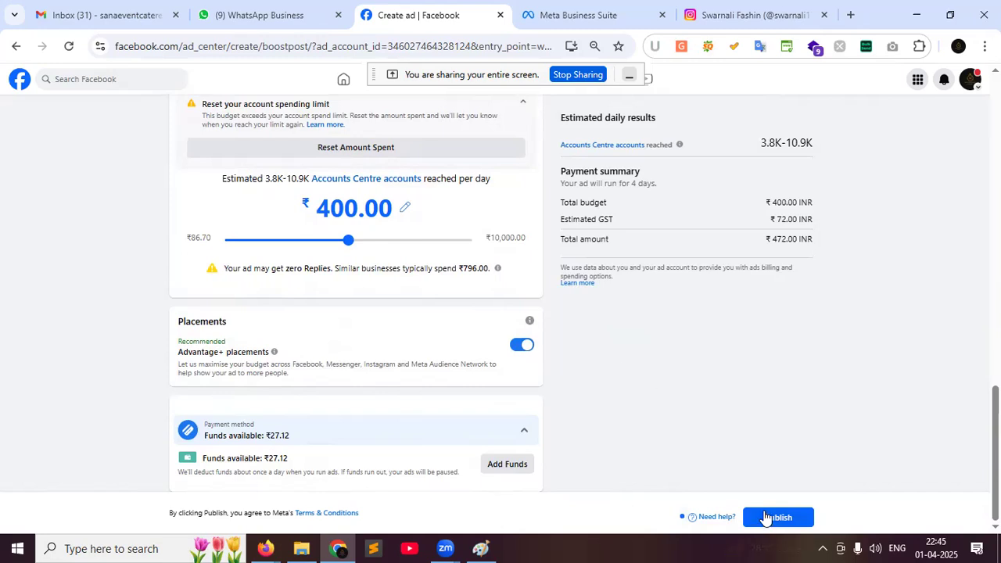
pyautogui.click(499, 469)
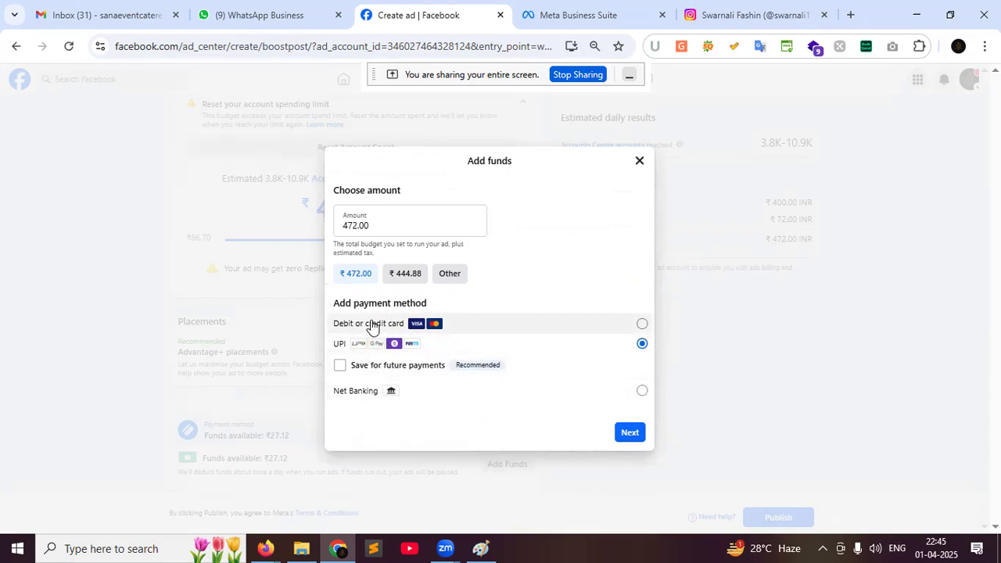
pyautogui.click(355, 226)
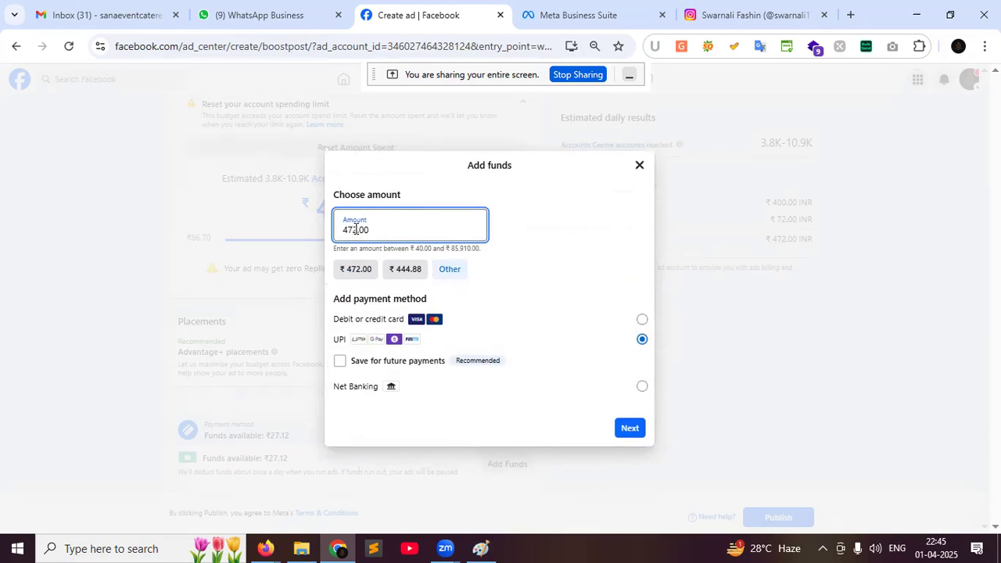
pyautogui.write('0')
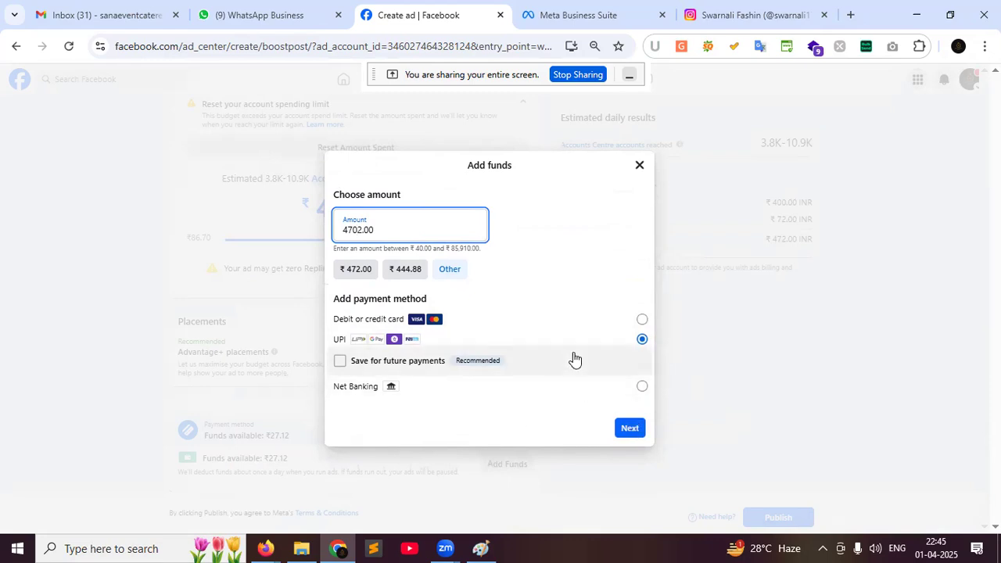
pyautogui.click(639, 321)
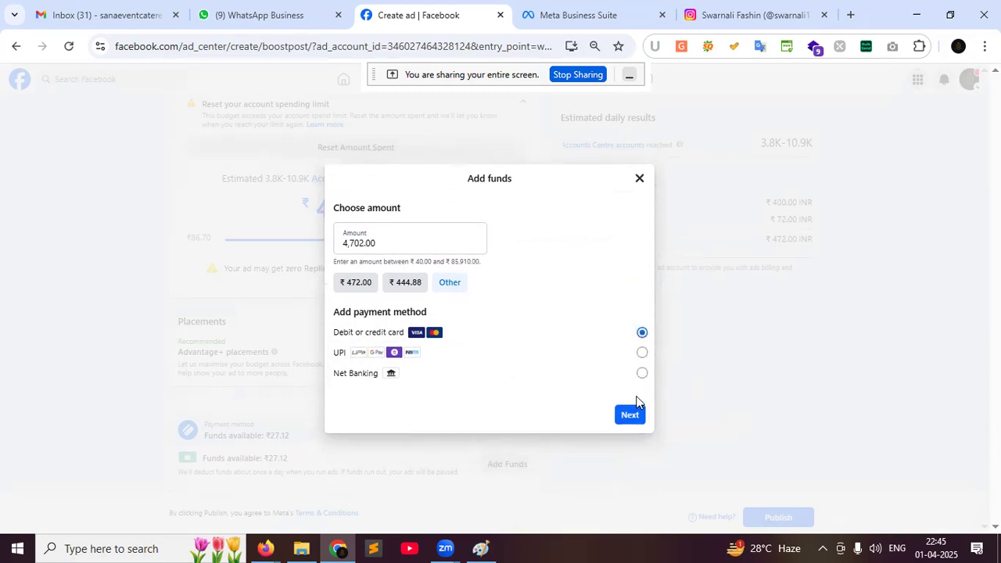
pyautogui.click(639, 180)
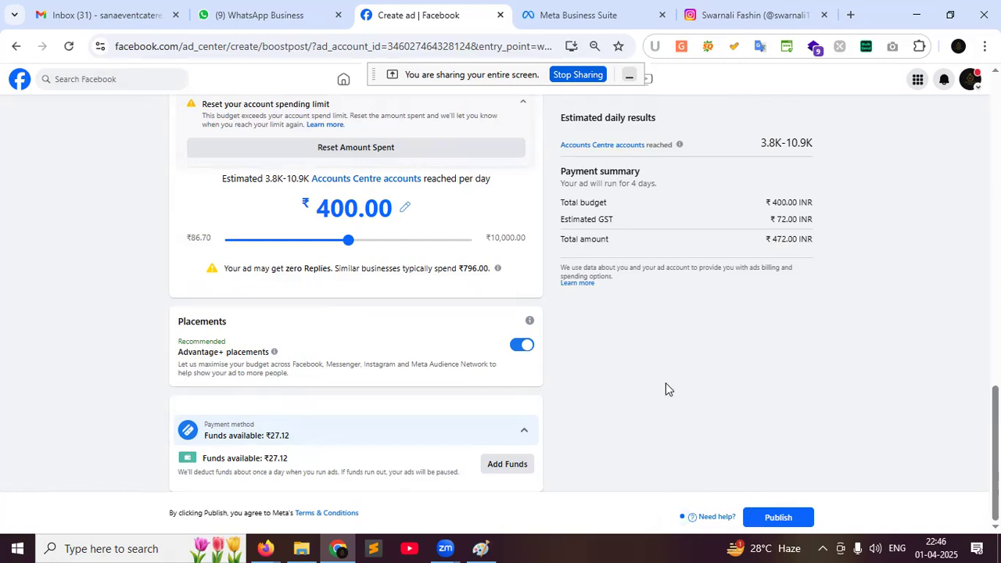
# Leave the unfinished ad form, discarding its unsaved changes
pyautogui.scroll(5, 666, 383)
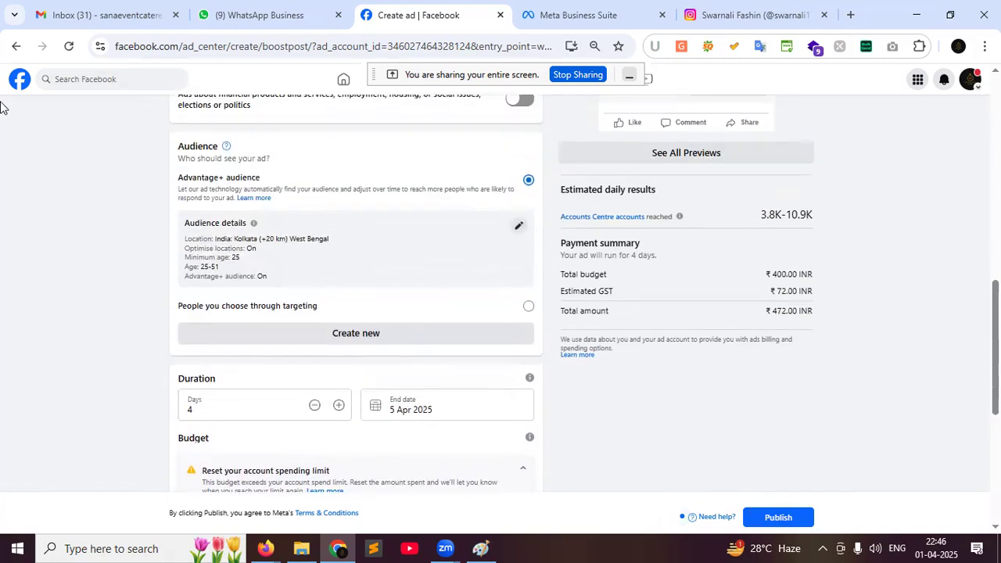
pyautogui.click(16, 46)
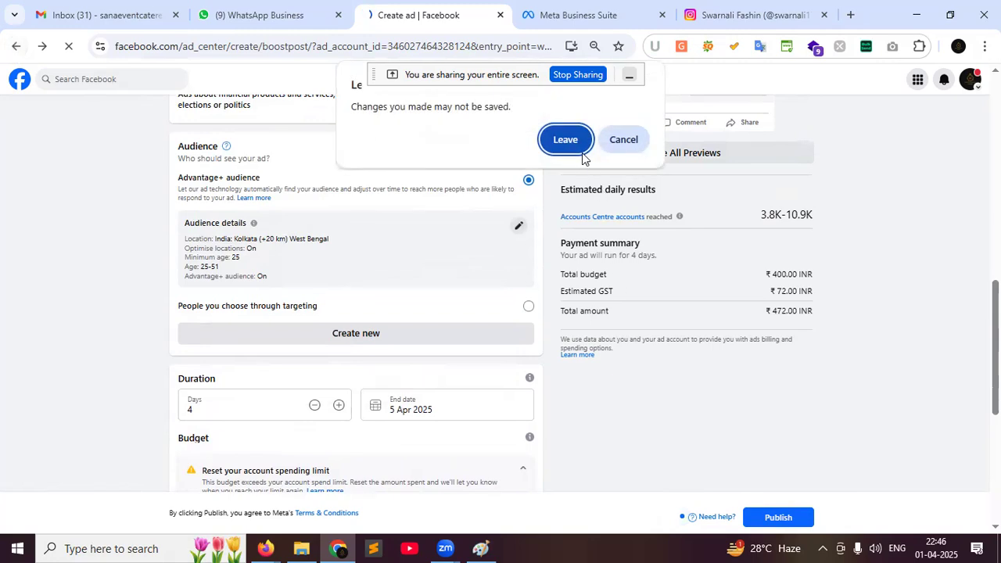
pyautogui.click(579, 153)
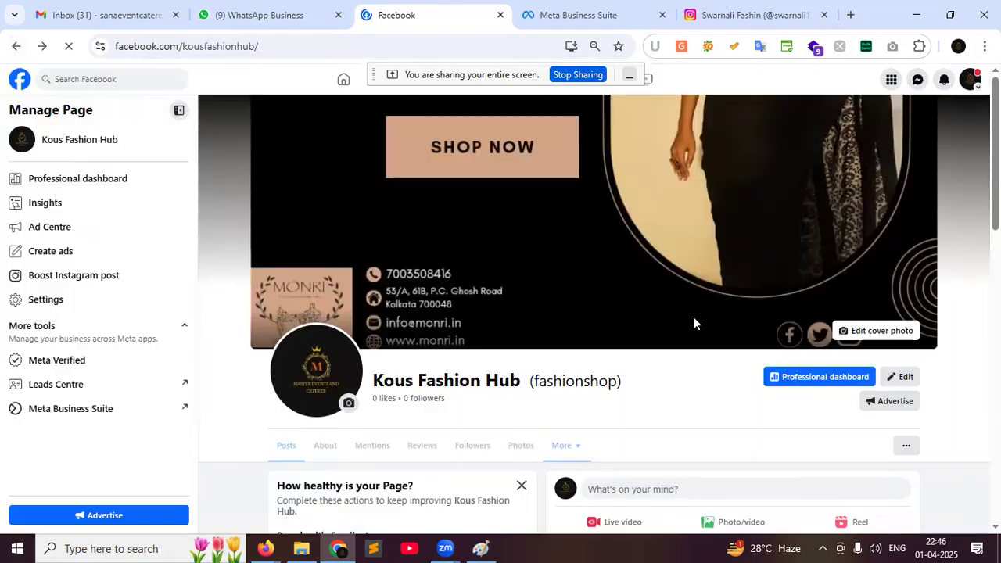
# Expand the full description of the post on the Kous Fashion Hub page
pyautogui.scroll(-10, 687, 337)
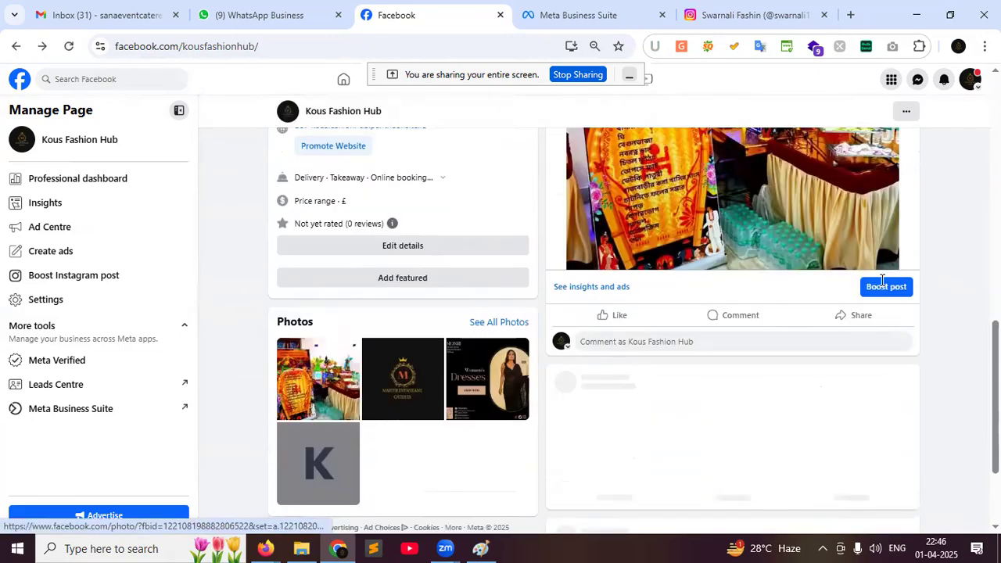
pyautogui.scroll(2, 946, 356)
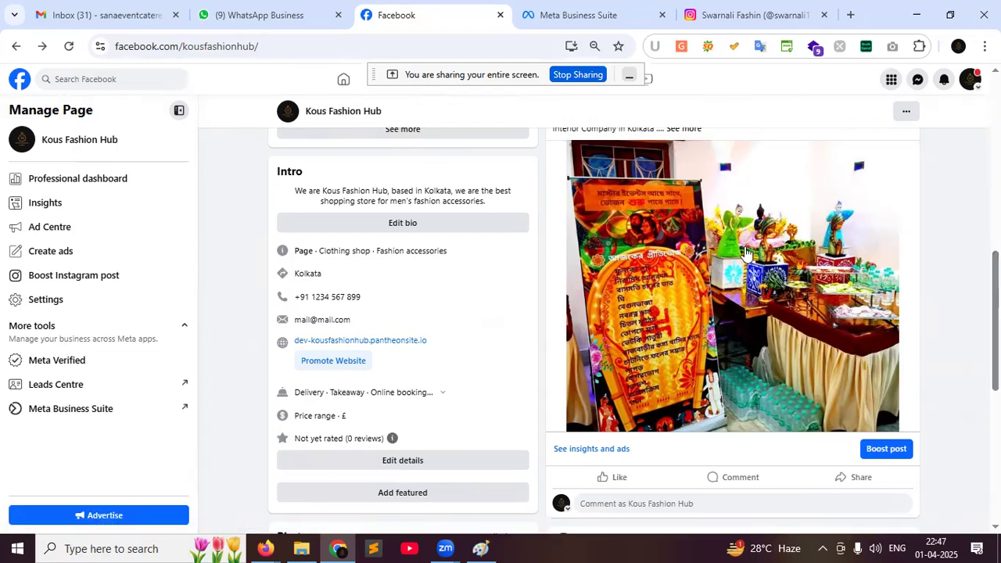
pyautogui.scroll(1, 785, 336)
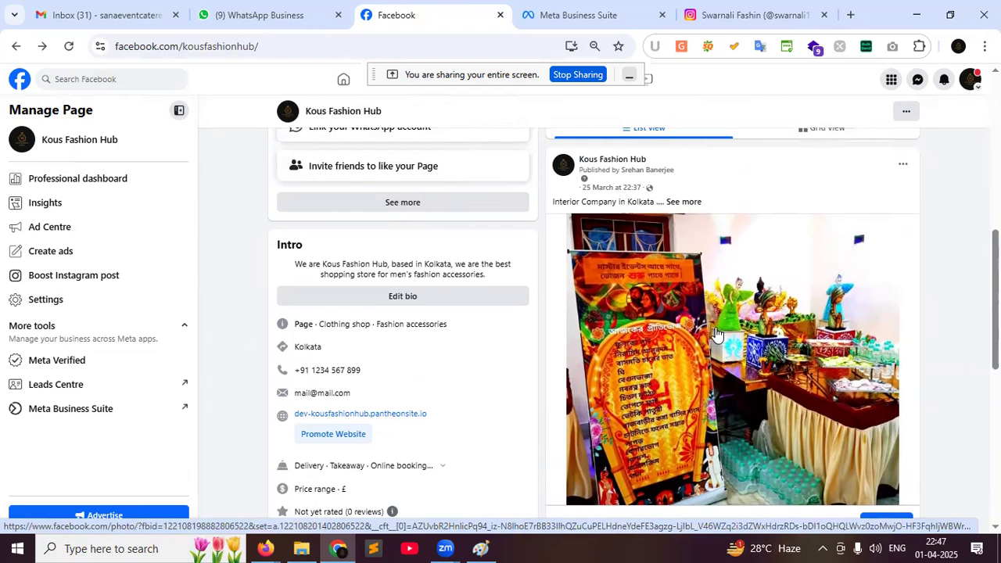
pyautogui.click(680, 202)
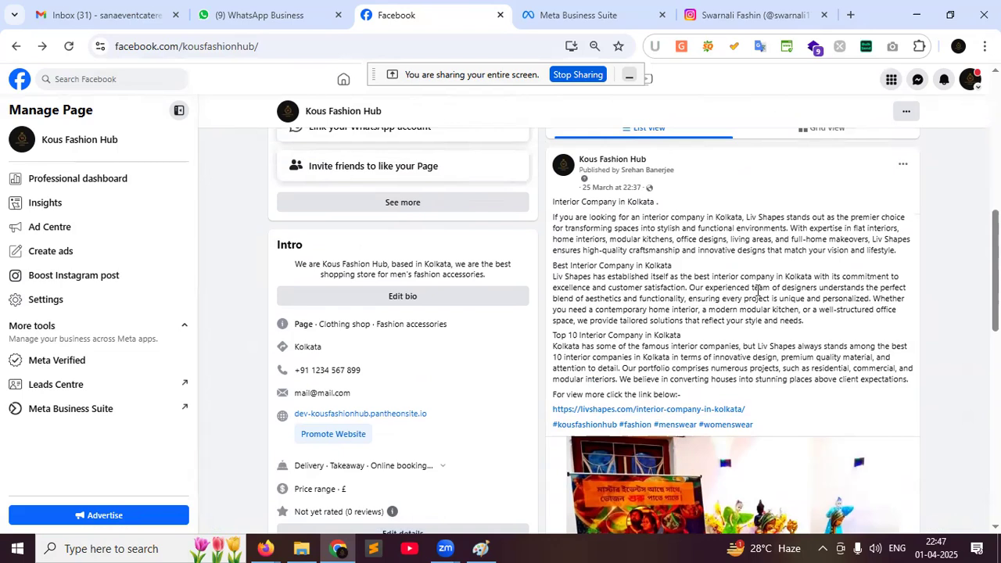
pyautogui.scroll(-3, 739, 421)
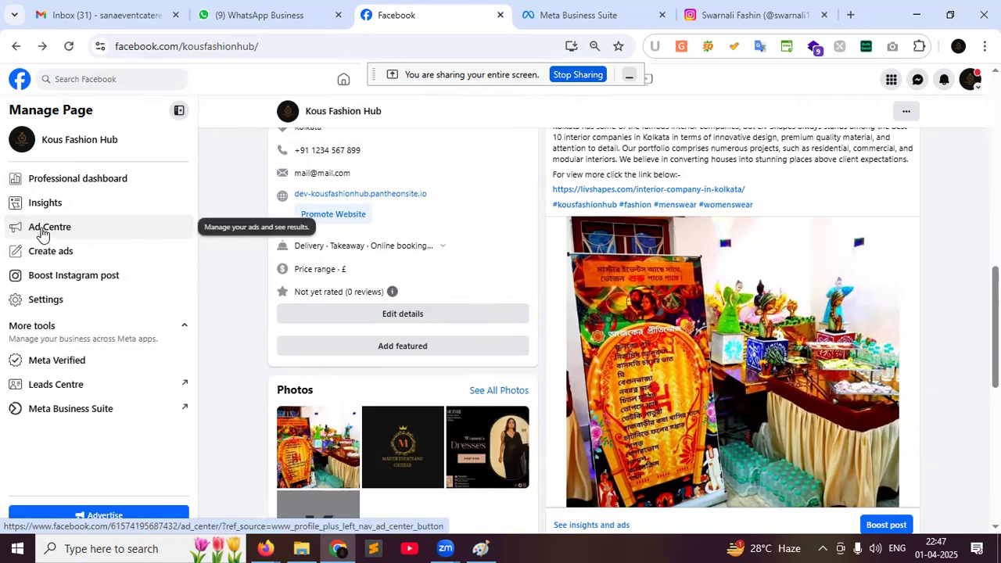
# Open the page's Ad Centre and view the All ads list
pyautogui.click(42, 231)
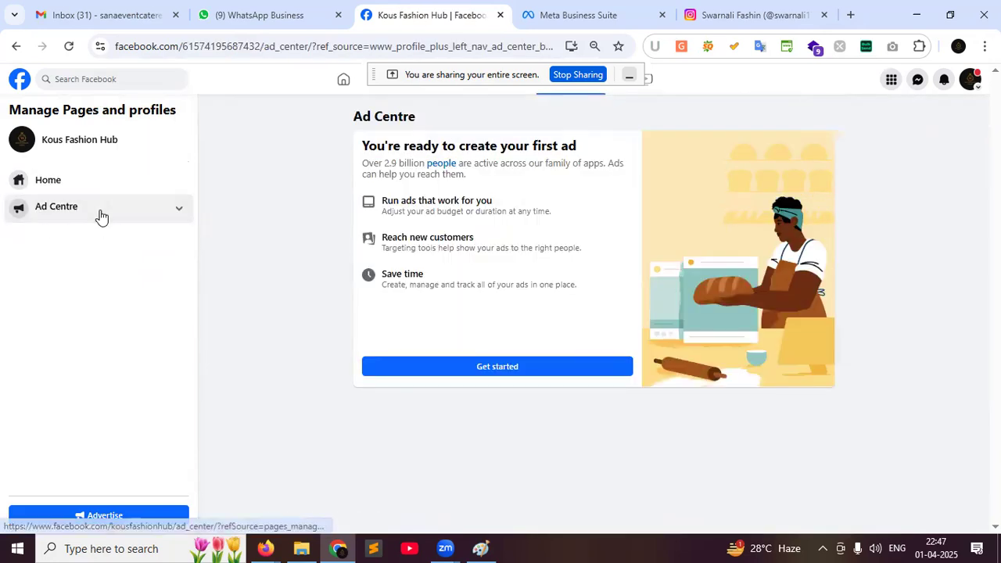
pyautogui.click(100, 212)
pyautogui.click(75, 239)
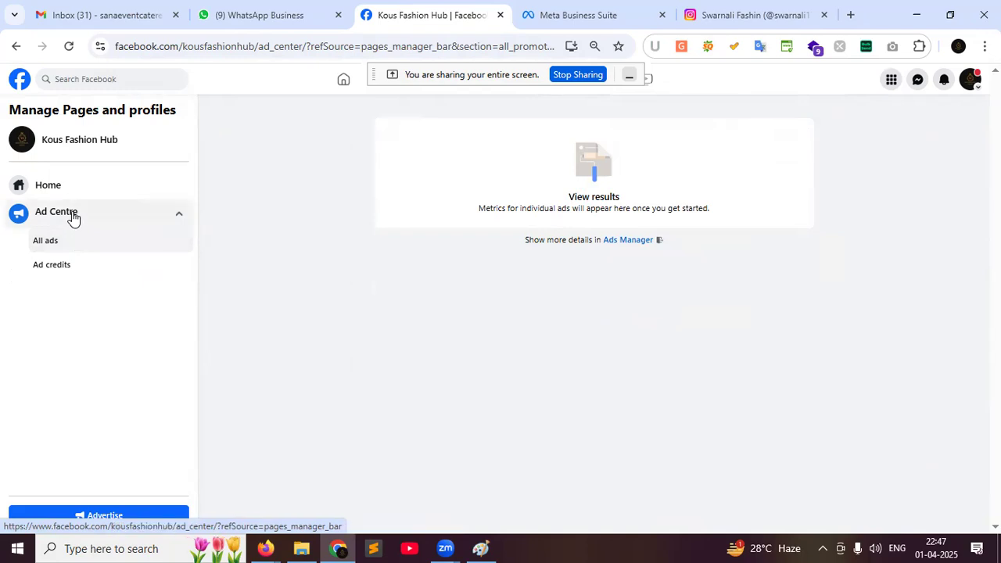
pyautogui.click(15, 47)
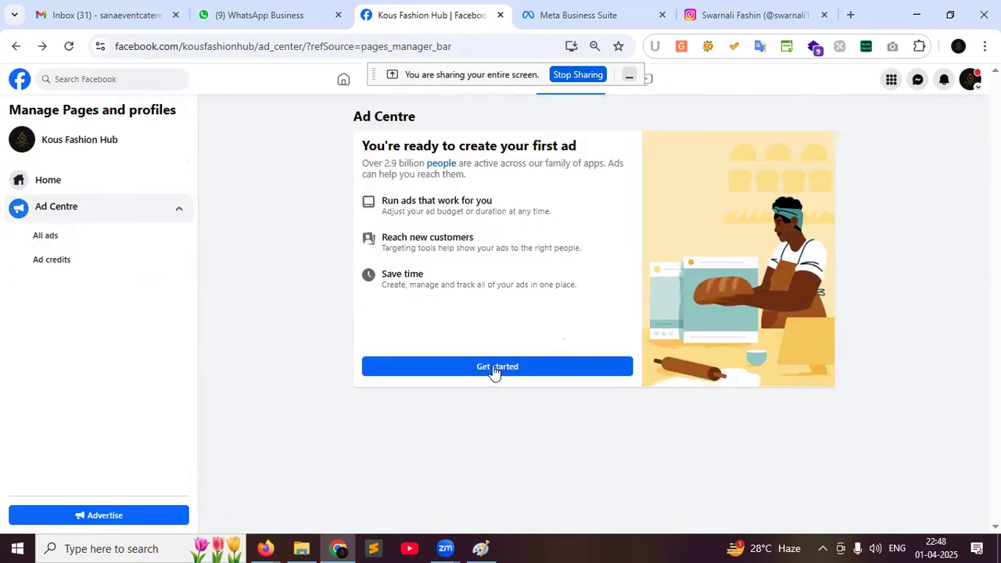
# Get started in Ad Centre, dismiss the welcome message, and create a new ad
pyautogui.click(494, 372)
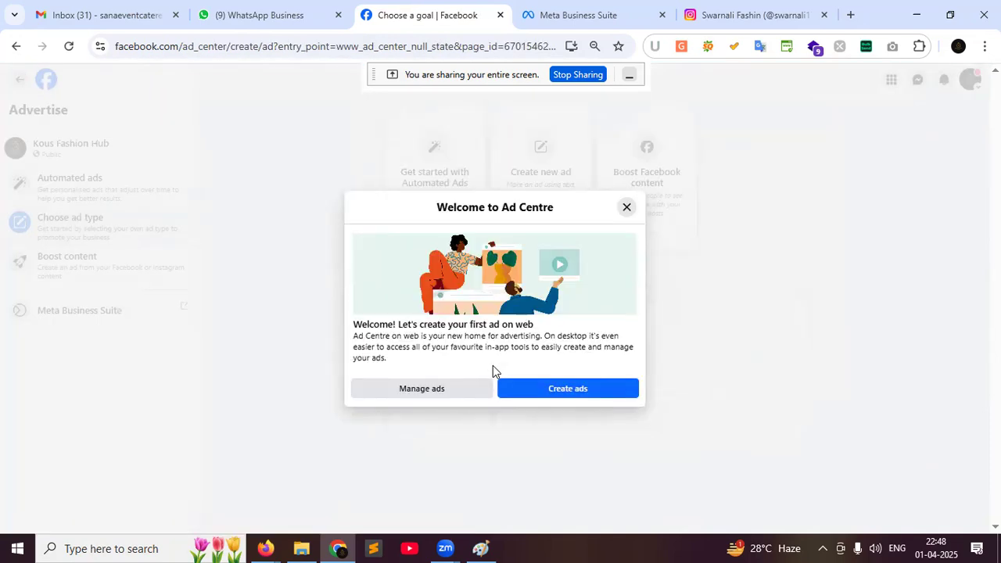
pyautogui.click(626, 208)
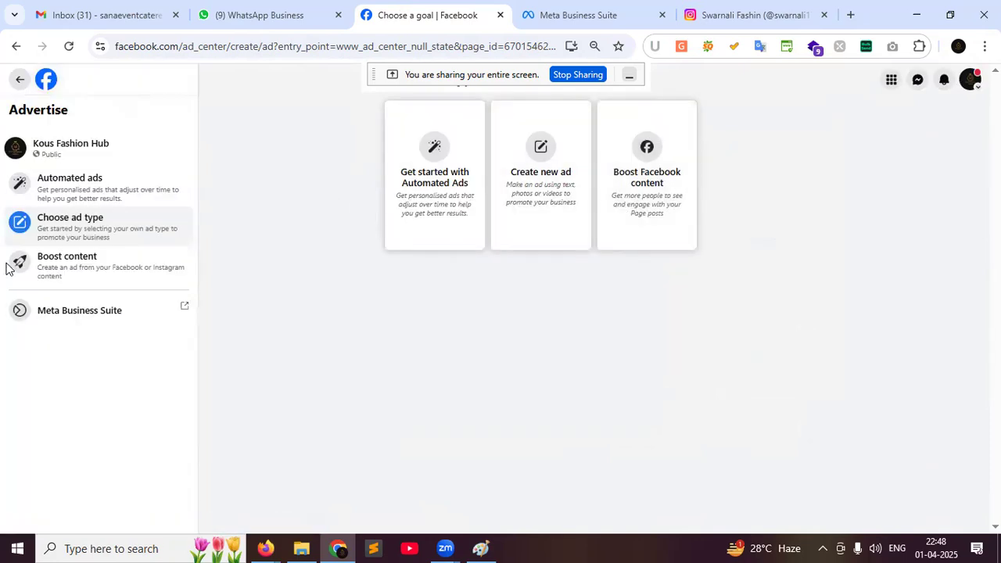
pyautogui.click(541, 188)
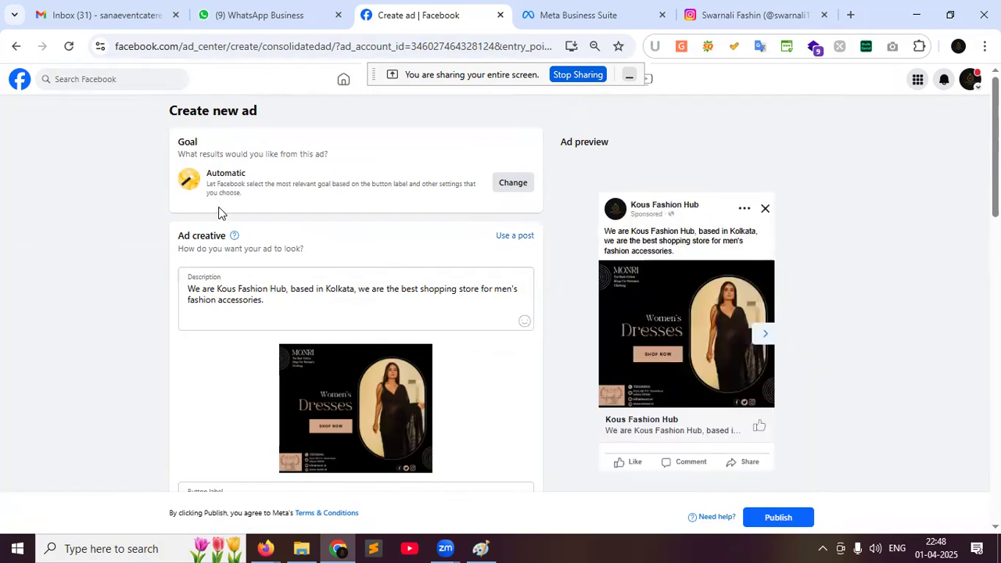
pyautogui.doubleClick(185, 141)
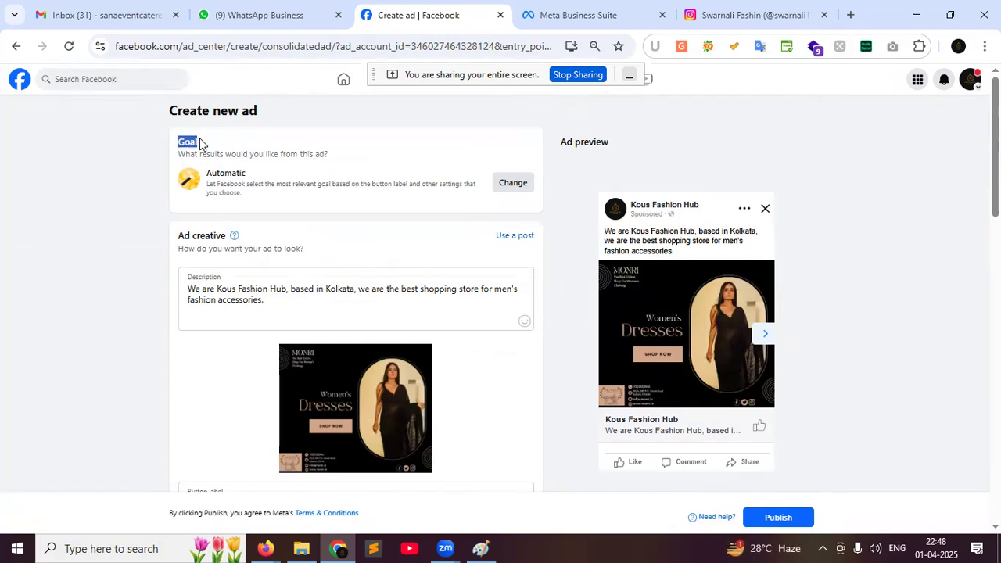
pyautogui.click(205, 144)
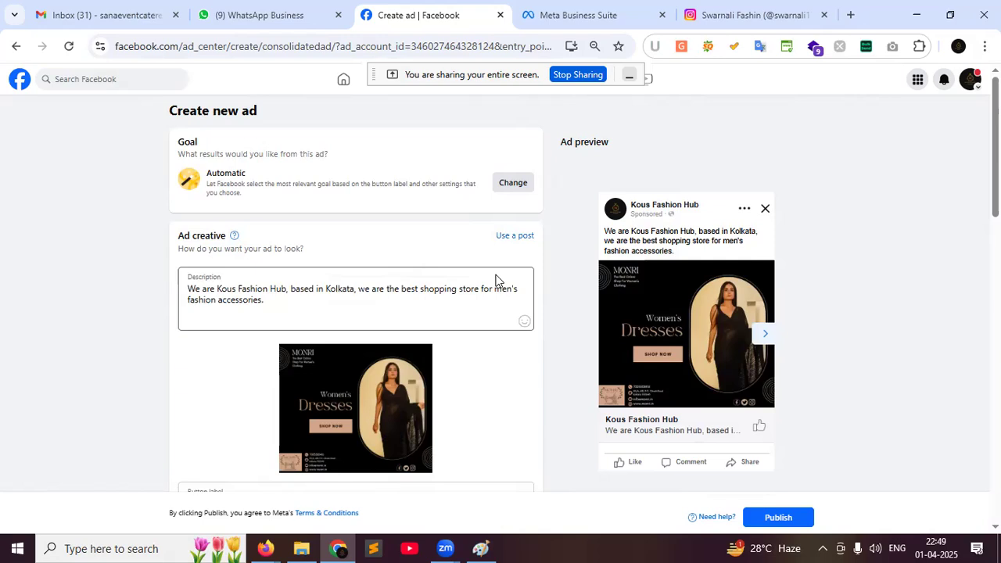
pyautogui.moveTo(201, 148); pyautogui.dragTo(167, 147)
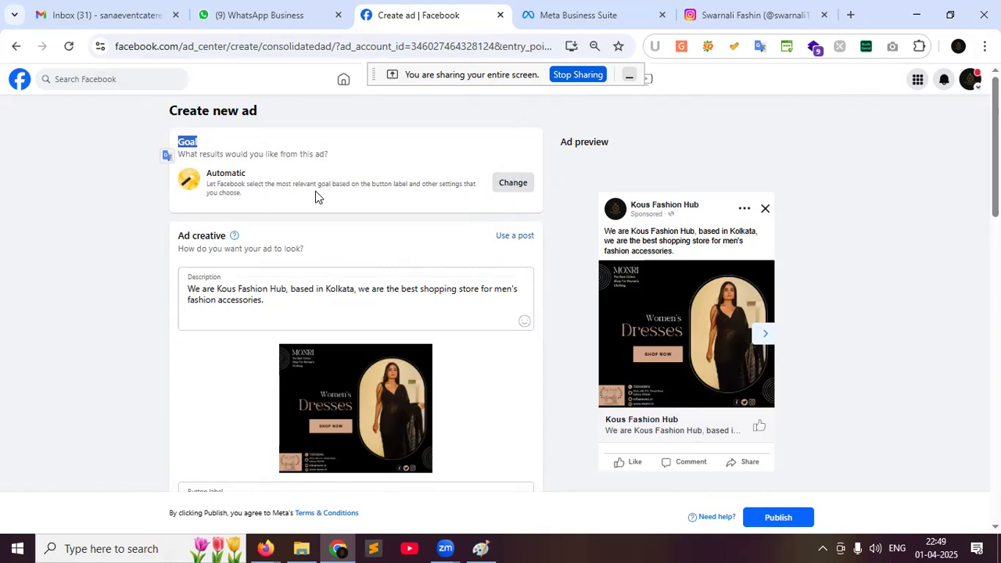
# Try the messages, calls, local, website and visits goals, then pick Grow customer base
pyautogui.click(513, 184)
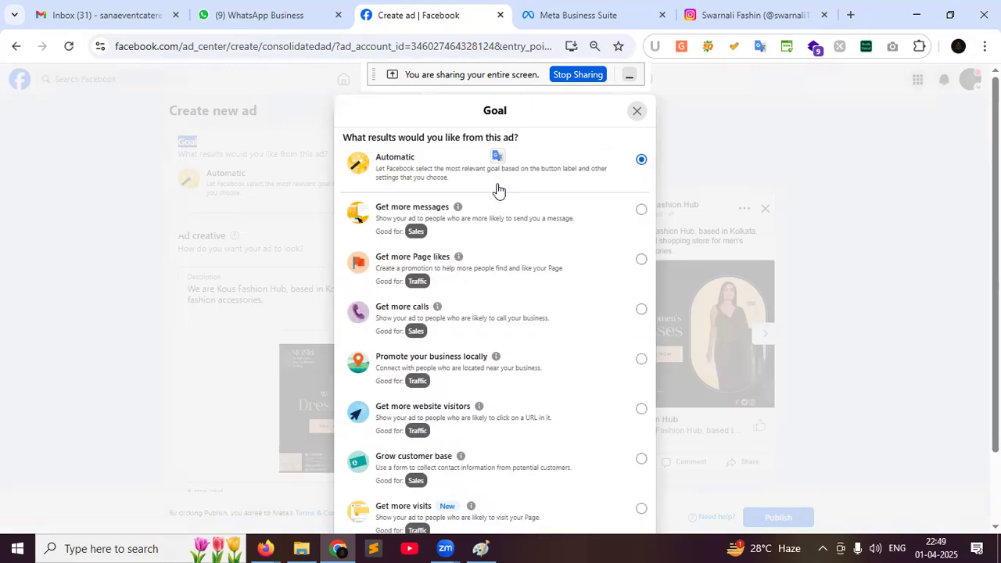
pyautogui.moveTo(508, 223)
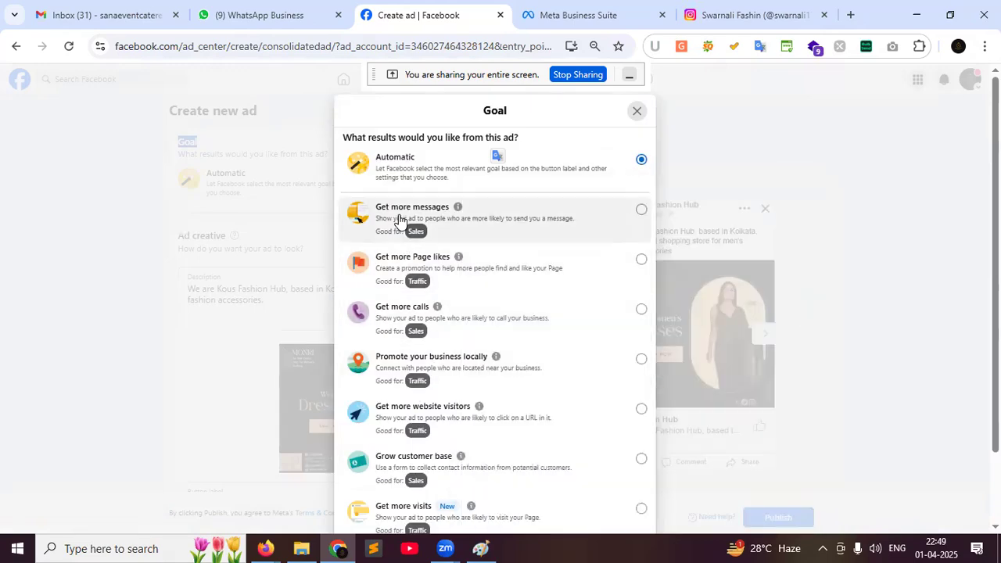
pyautogui.click(640, 212)
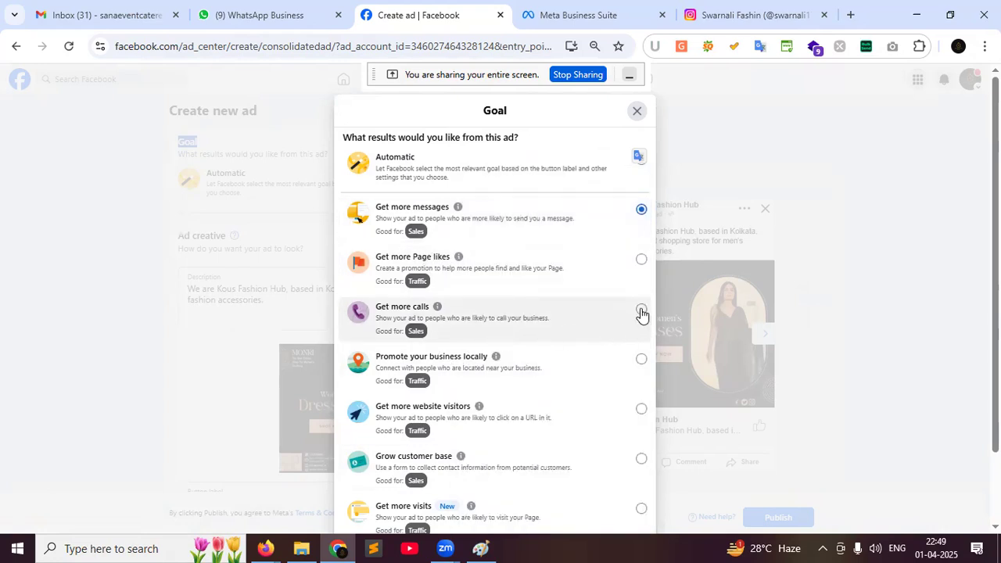
pyautogui.click(641, 311)
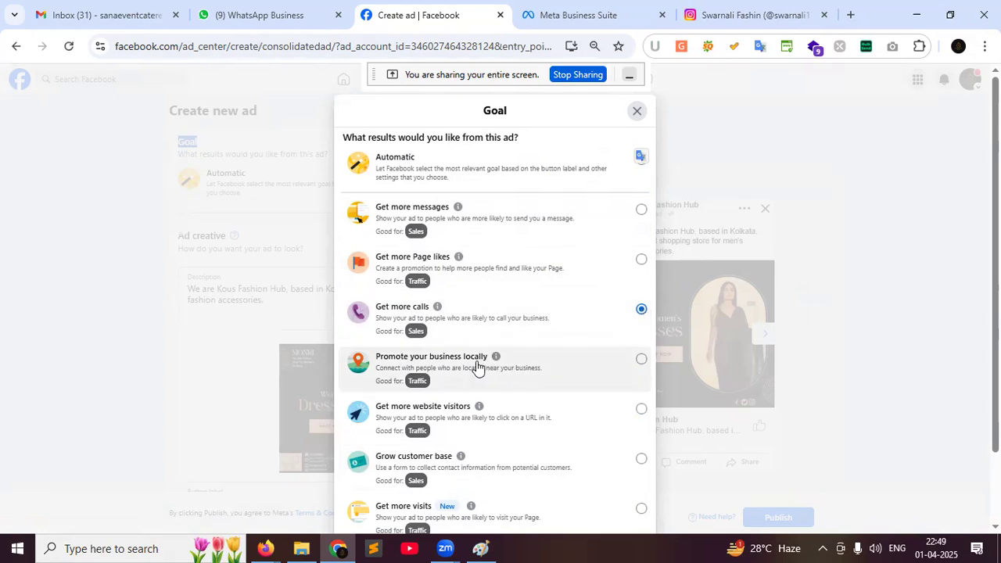
pyautogui.click(640, 361)
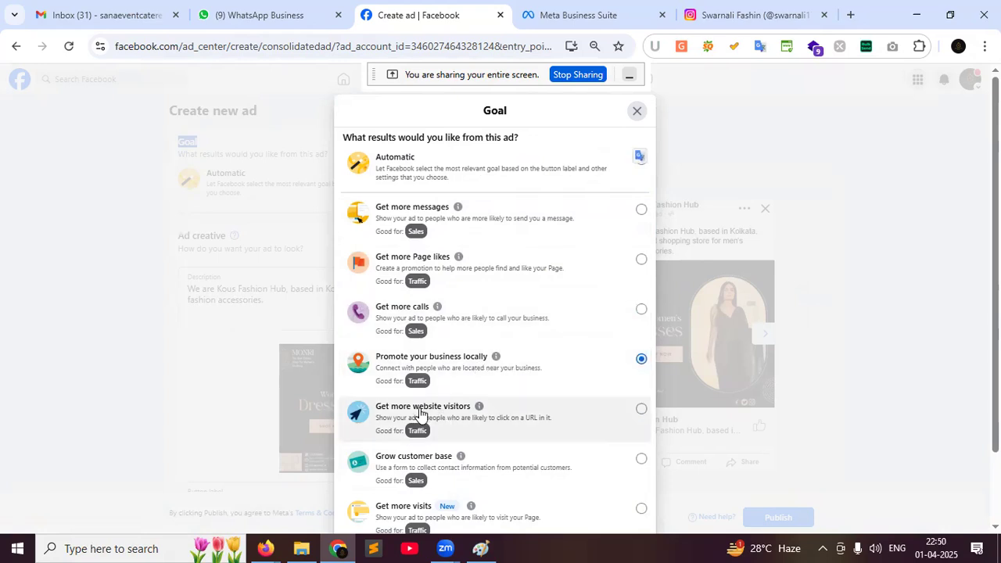
pyautogui.click(641, 410)
pyautogui.scroll(-1, 512, 406)
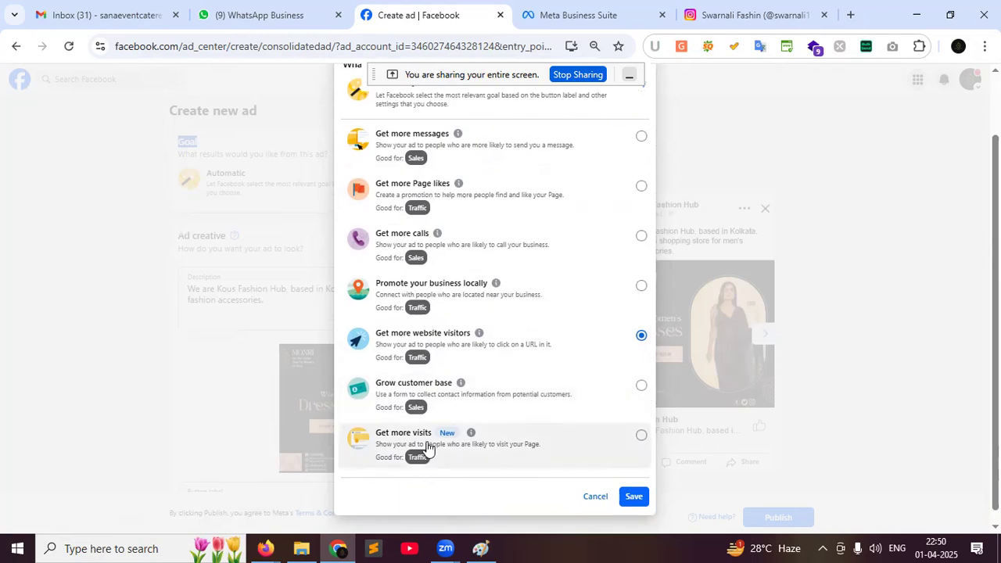
pyautogui.click(640, 436)
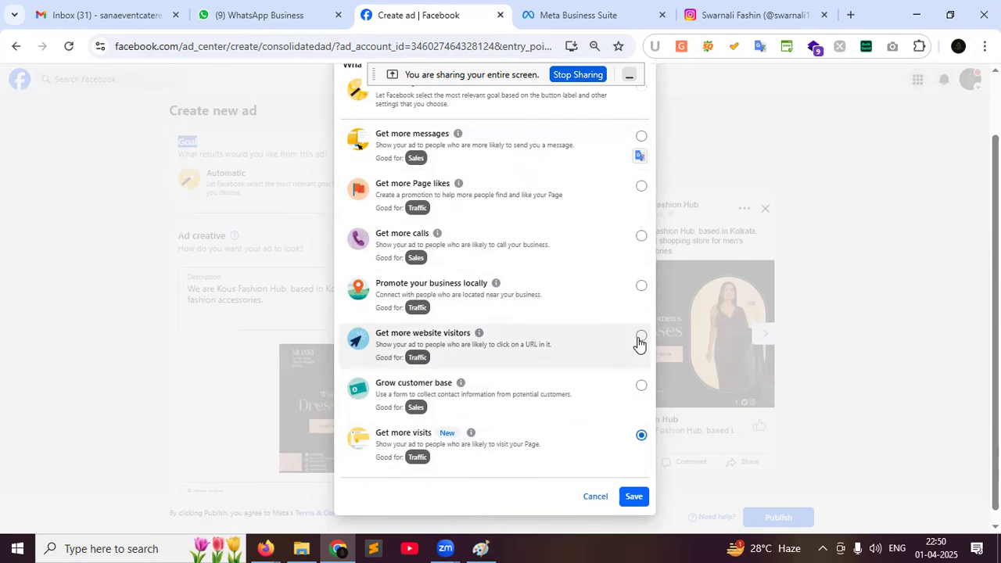
pyautogui.click(641, 386)
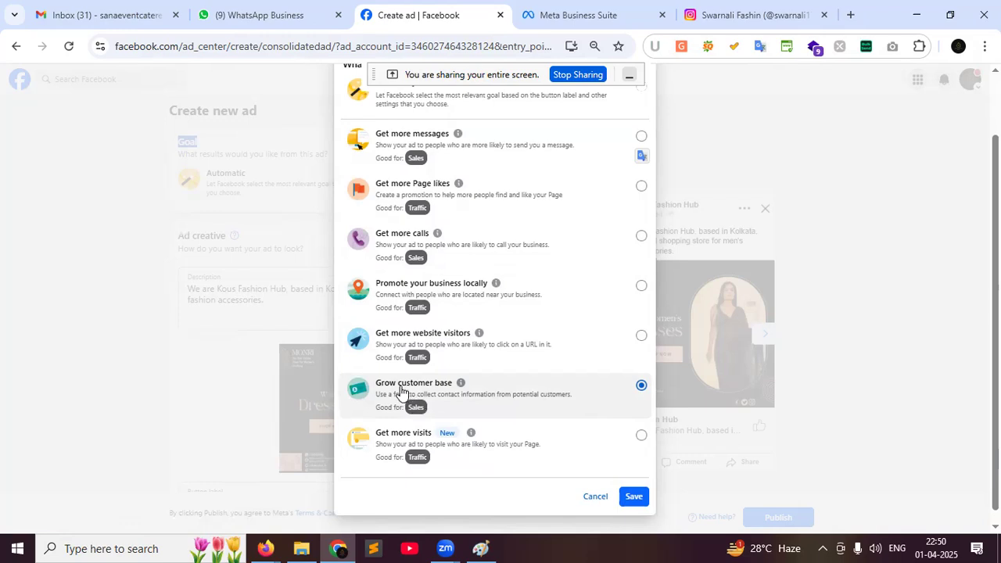
# Confirm Grow customer base as the goal and look at the button label options
pyautogui.click(635, 497)
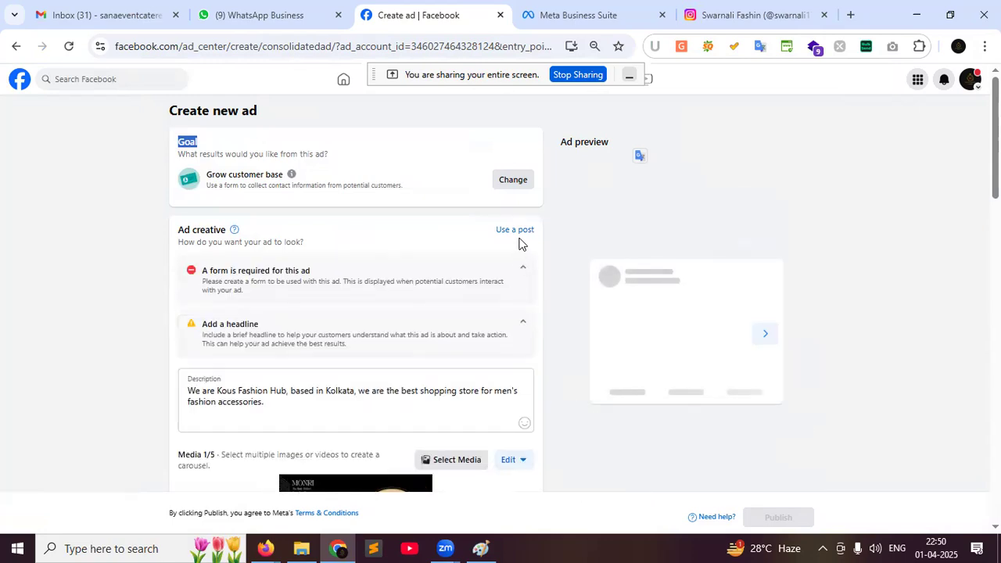
pyautogui.scroll(-2, 513, 323)
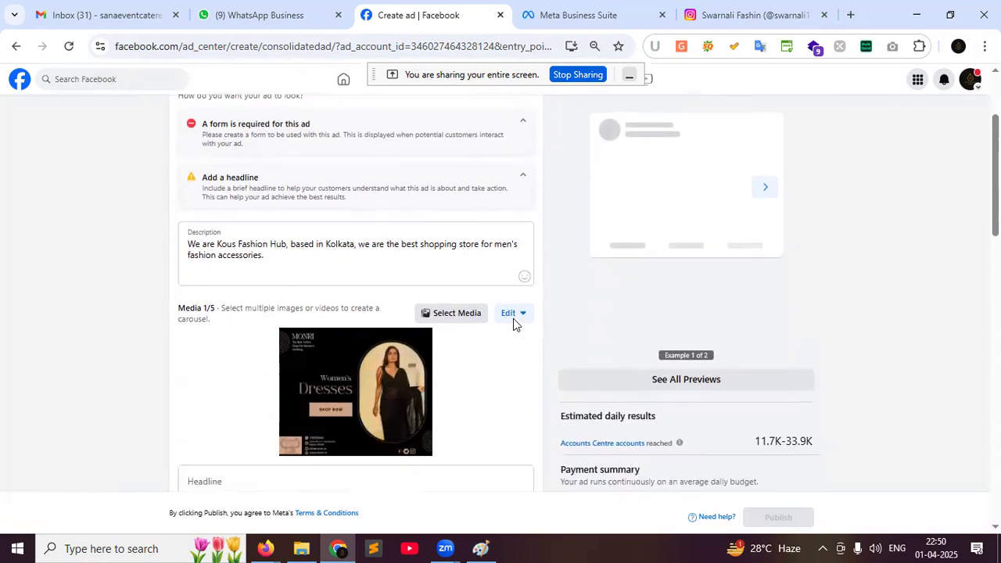
pyautogui.scroll(-3, 353, 297)
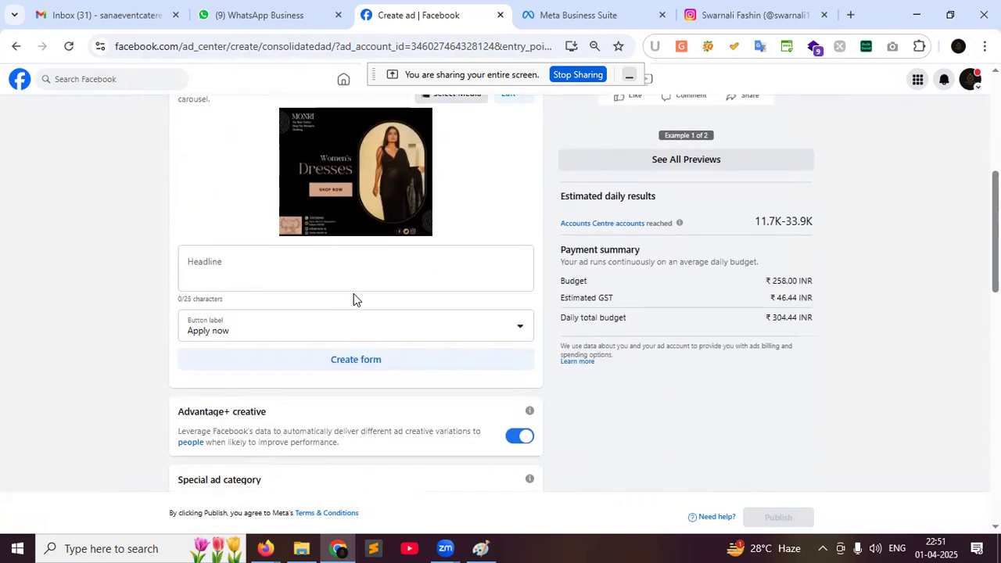
pyautogui.click(337, 338)
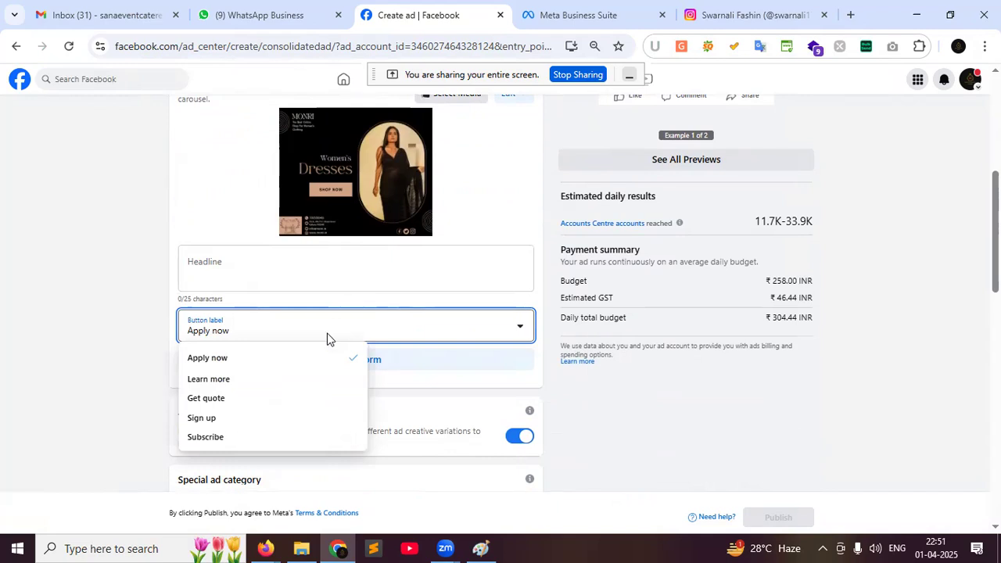
# Change the ad goal to Get more website visitors and save it
pyautogui.scroll(4, 329, 338)
pyautogui.scroll(1, 481, 150)
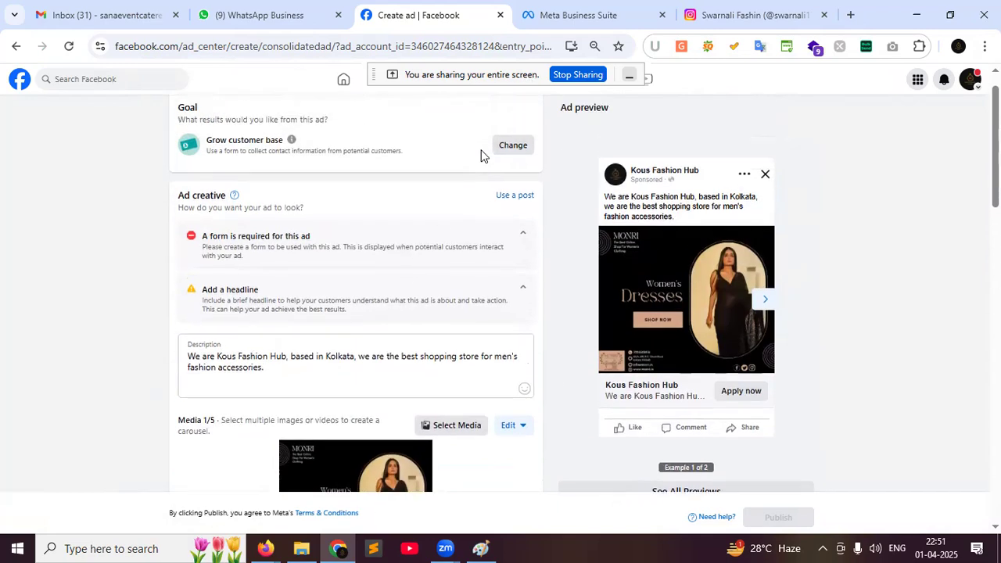
pyautogui.scroll(1, 481, 155)
pyautogui.click(501, 186)
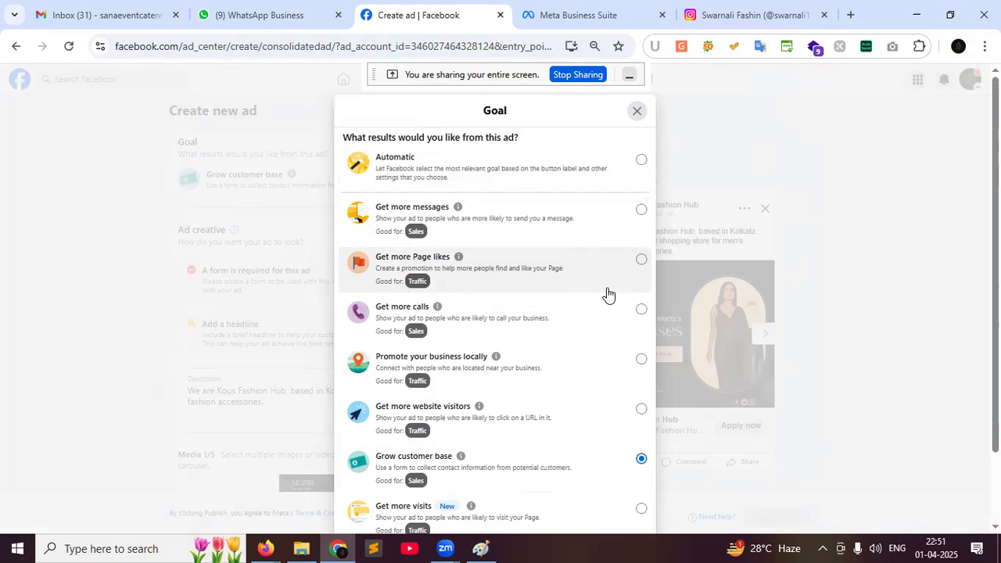
pyautogui.scroll(-1, 597, 382)
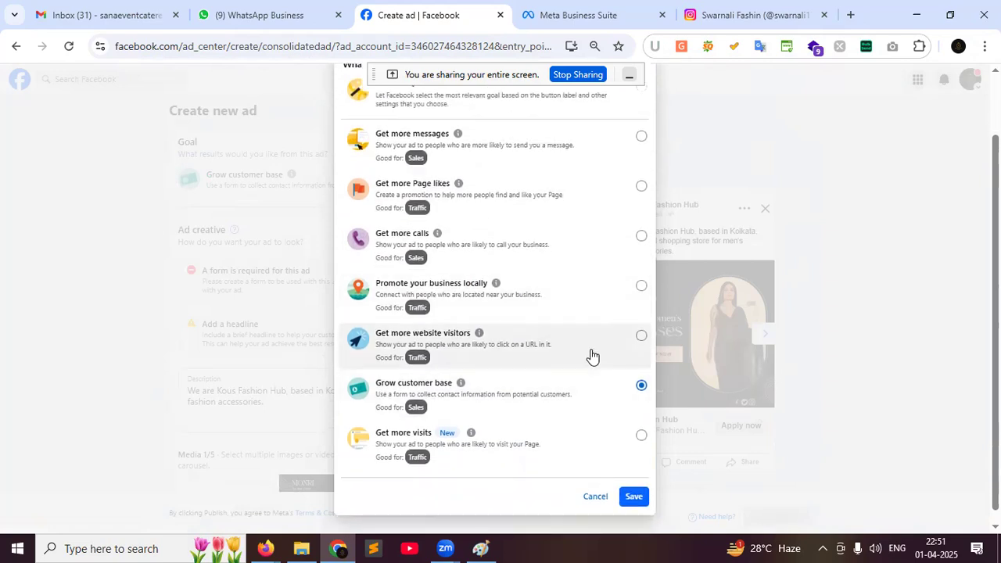
pyautogui.click(590, 353)
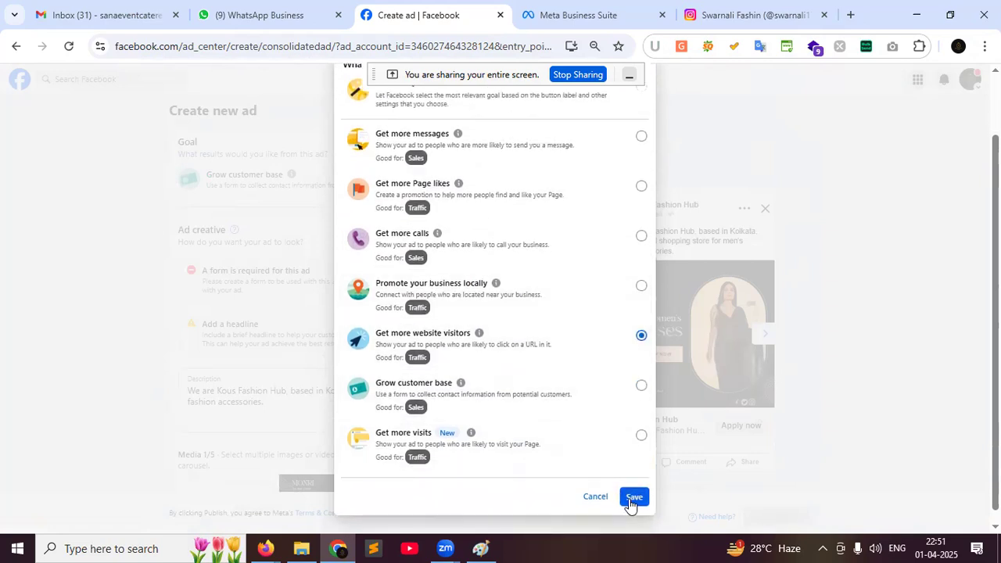
pyautogui.click(633, 497)
# Review the button label choices, keeping Apply now
pyautogui.scroll(-5, 313, 326)
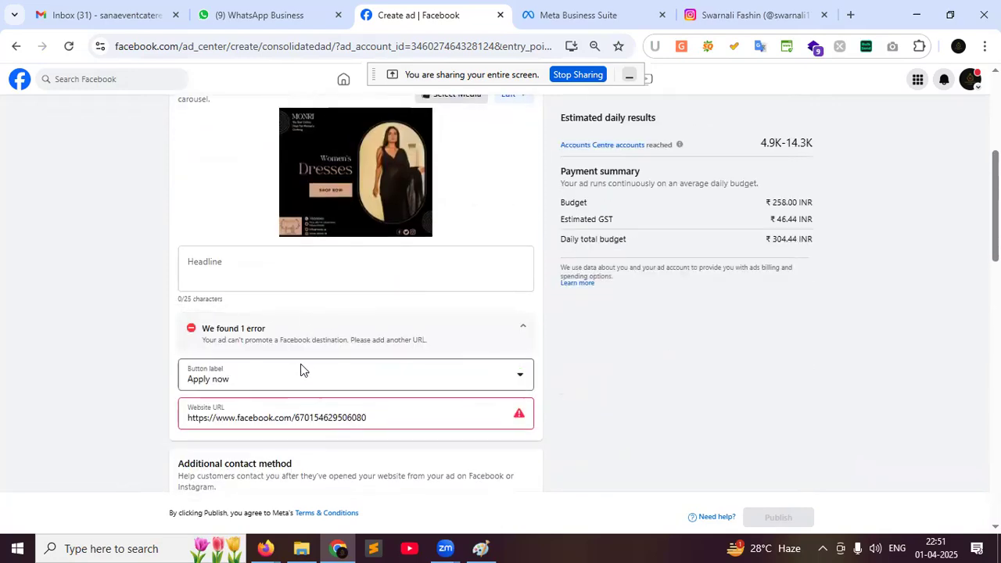
pyautogui.click(300, 374)
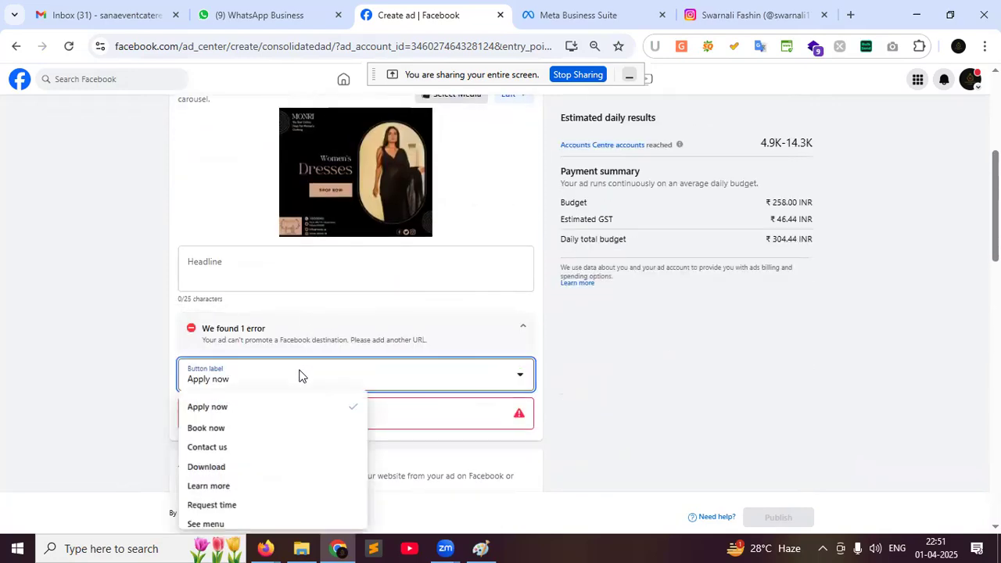
pyautogui.scroll(-3, 280, 430)
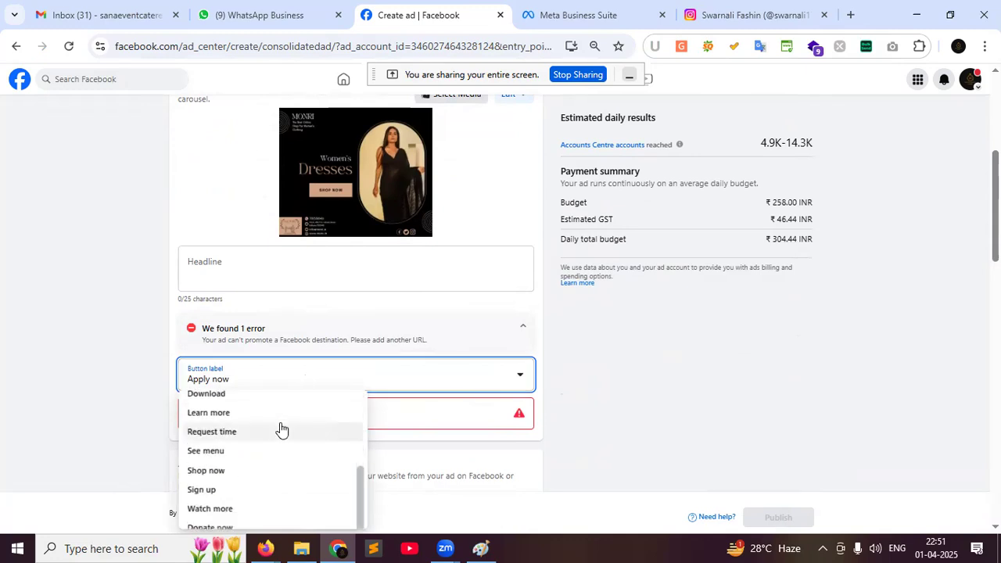
pyautogui.click(612, 383)
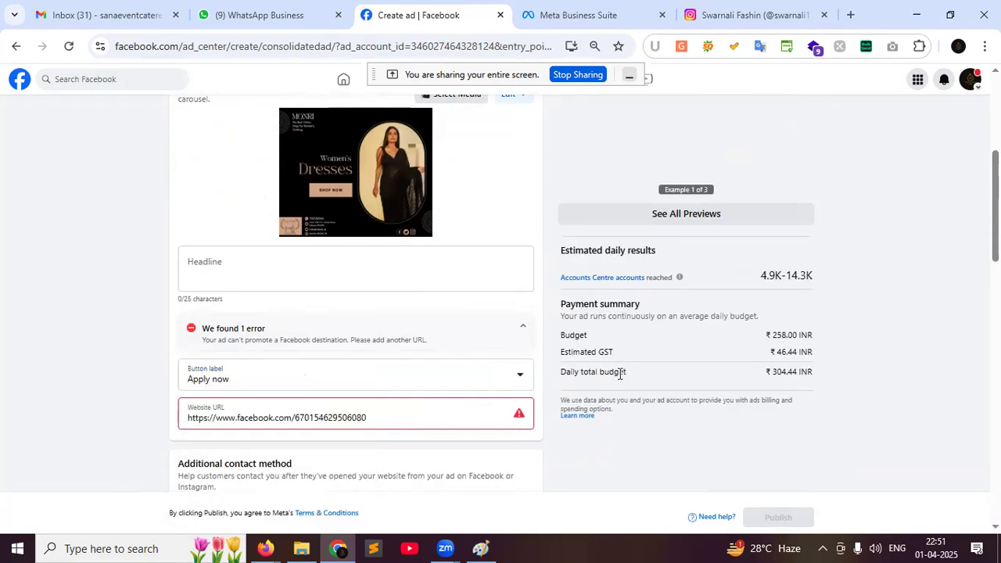
# Recheck the goal list and confirm Get more website visitors
pyautogui.scroll(2, 597, 353)
pyautogui.scroll(-2, 597, 353)
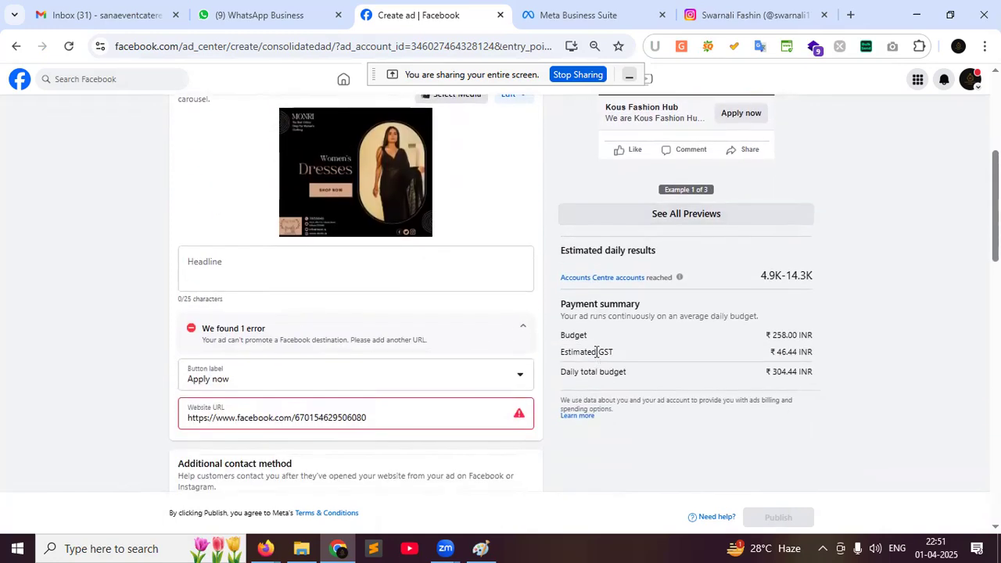
pyautogui.scroll(5, 596, 352)
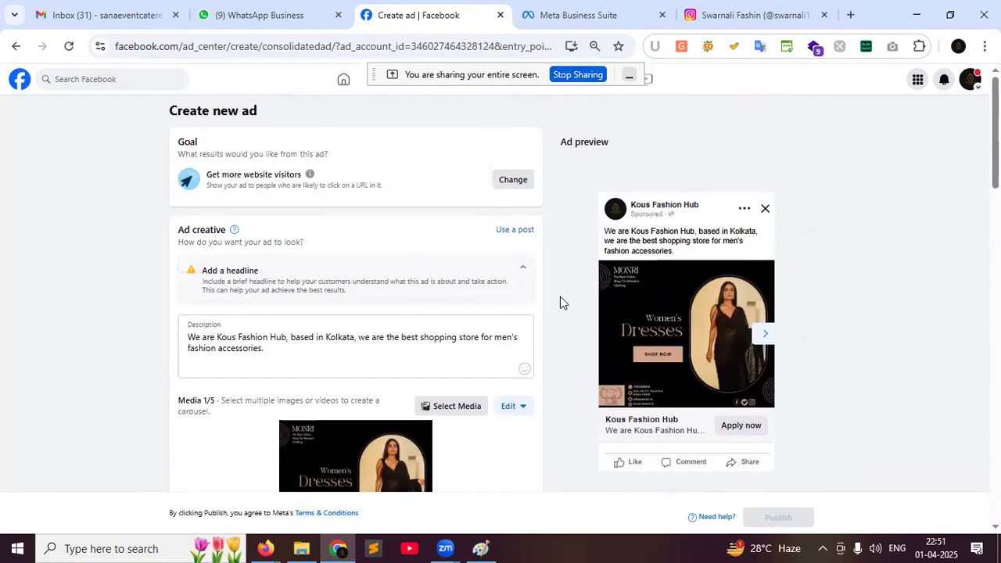
pyautogui.click(505, 185)
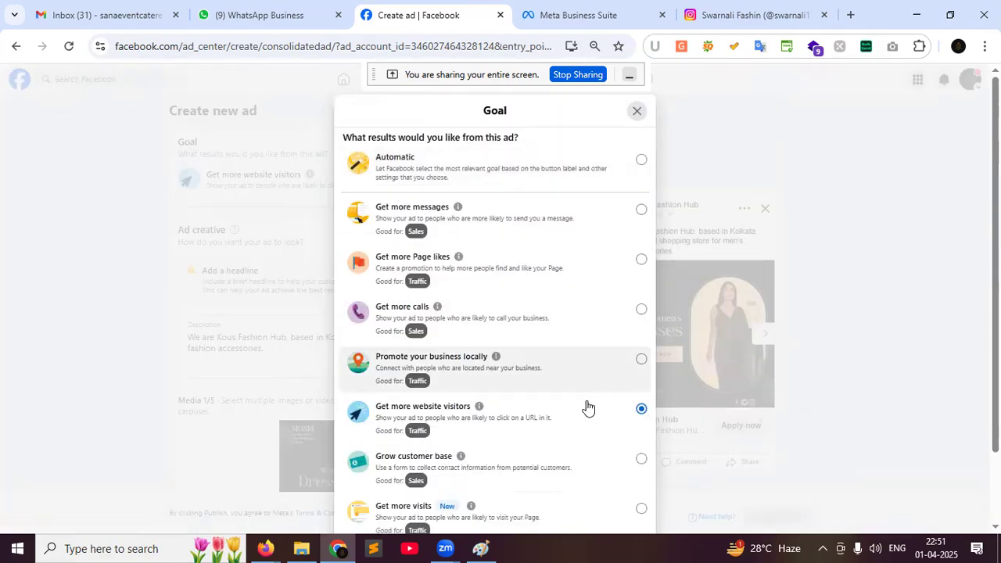
pyautogui.scroll(-1, 581, 393)
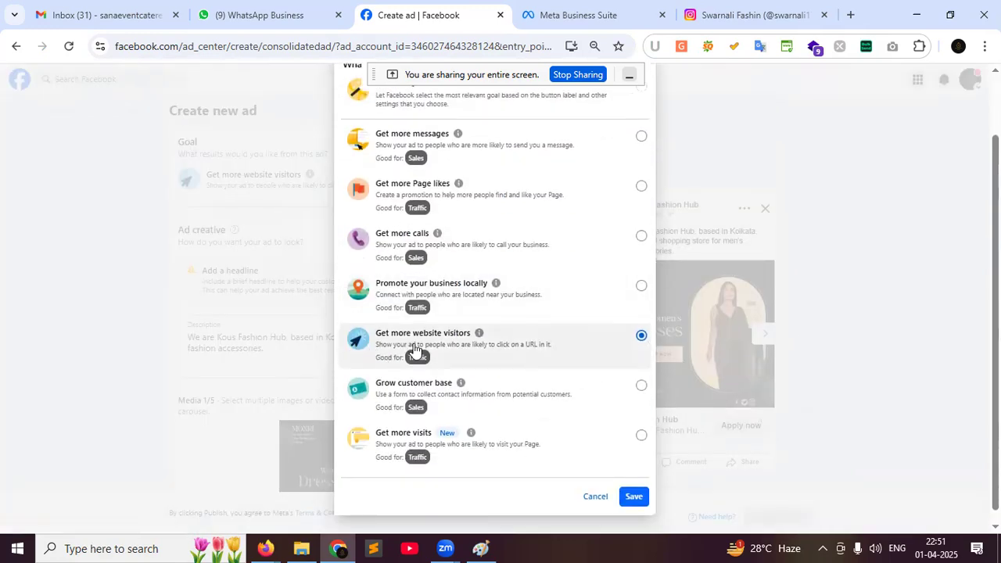
pyautogui.click(636, 498)
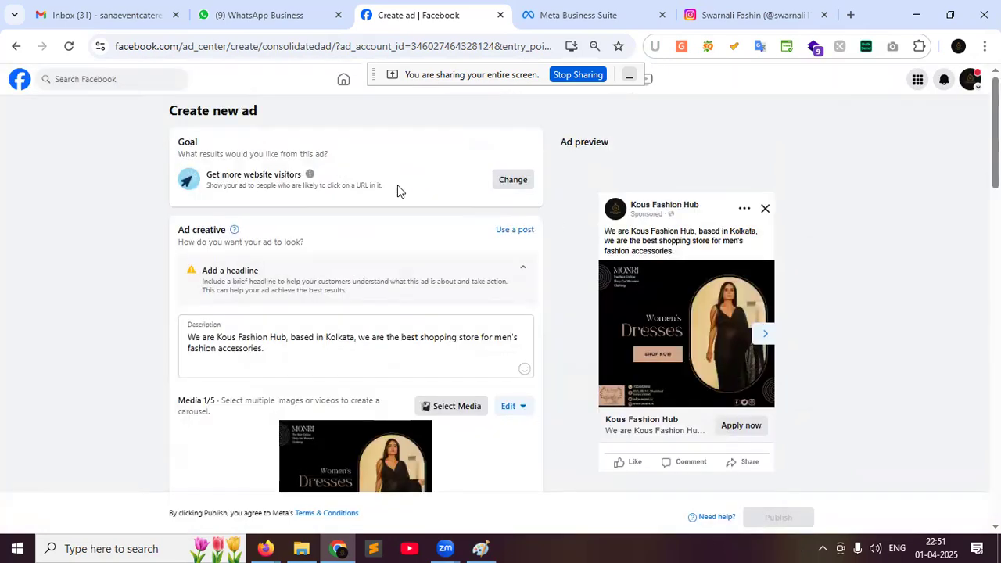
pyautogui.click(271, 349)
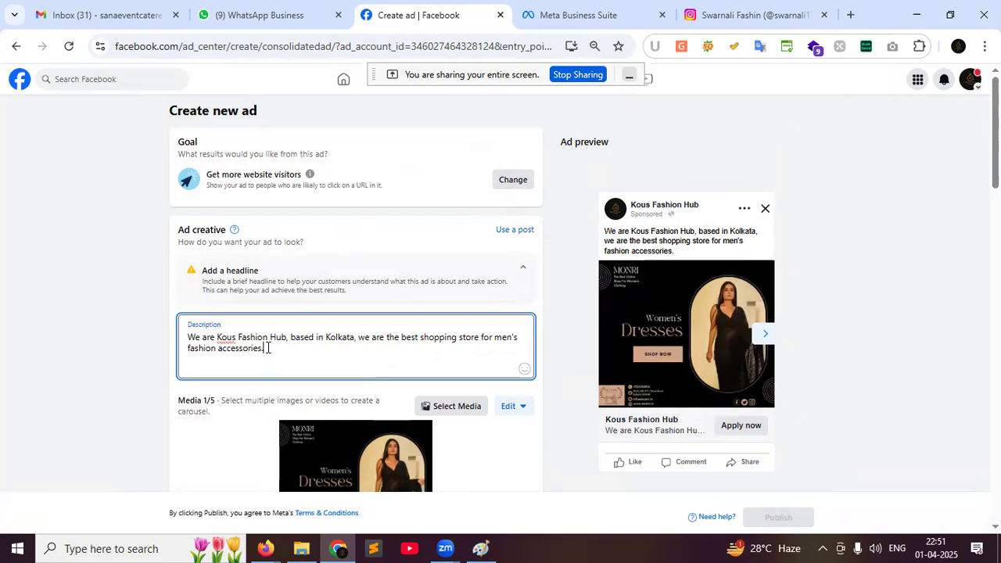
# Rewrite the description as 'Buy women's dress | @ 25% discount in all products | Hurry Up!'
pyautogui.moveTo(266, 348); pyautogui.dragTo(193, 334)
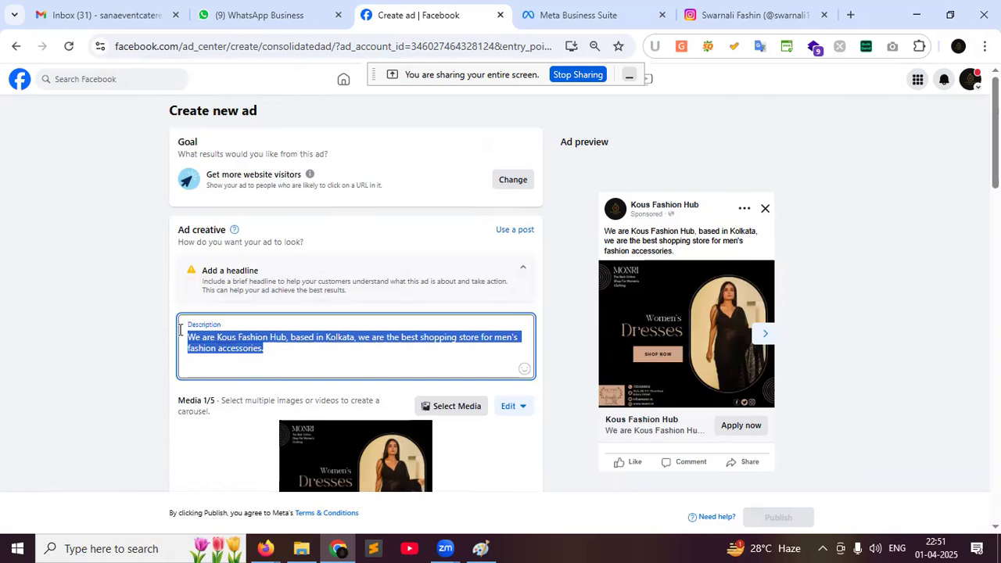
pyautogui.write('B')
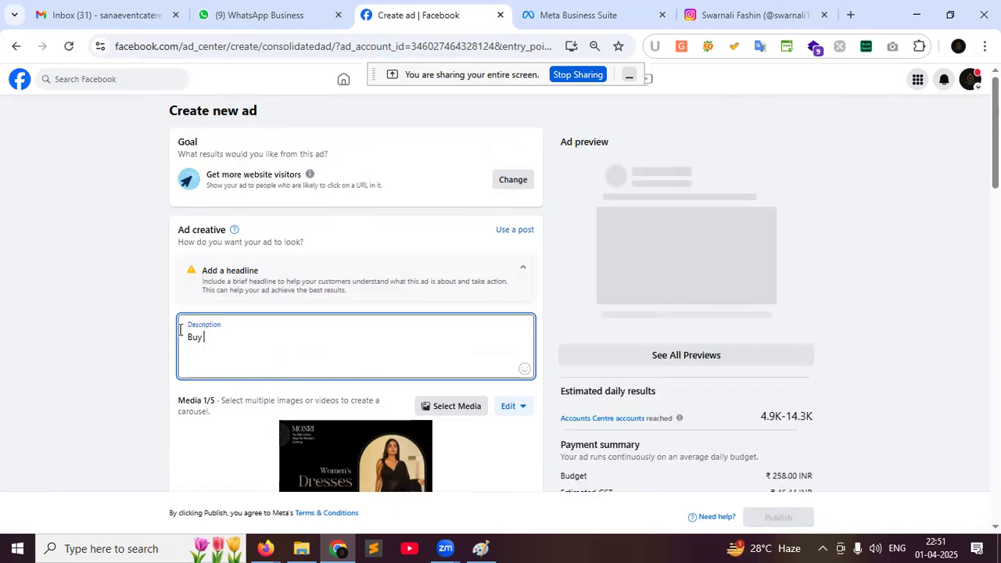
pyautogui.write('uy ladi')
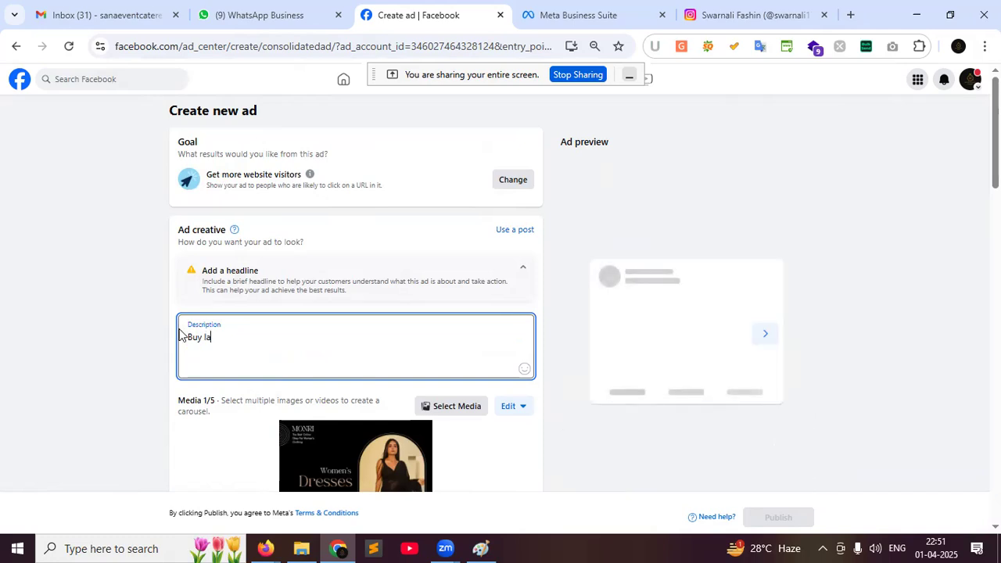
pyautogui.press('BackSpace')
pyautogui.press('BackSpace')
pyautogui.press('BackSpace')
pyautogui.press('BackSpace')
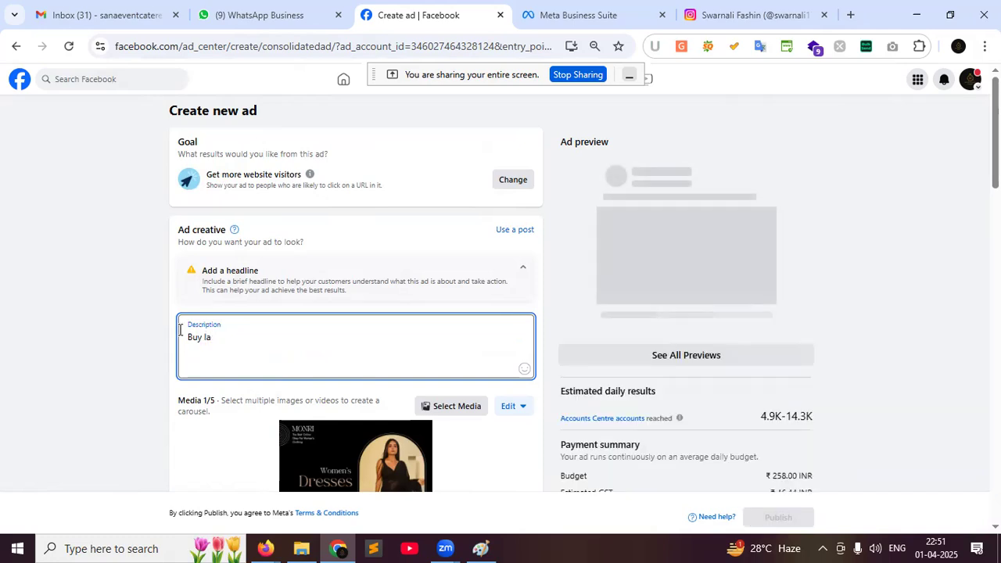
pyautogui.write('wom')
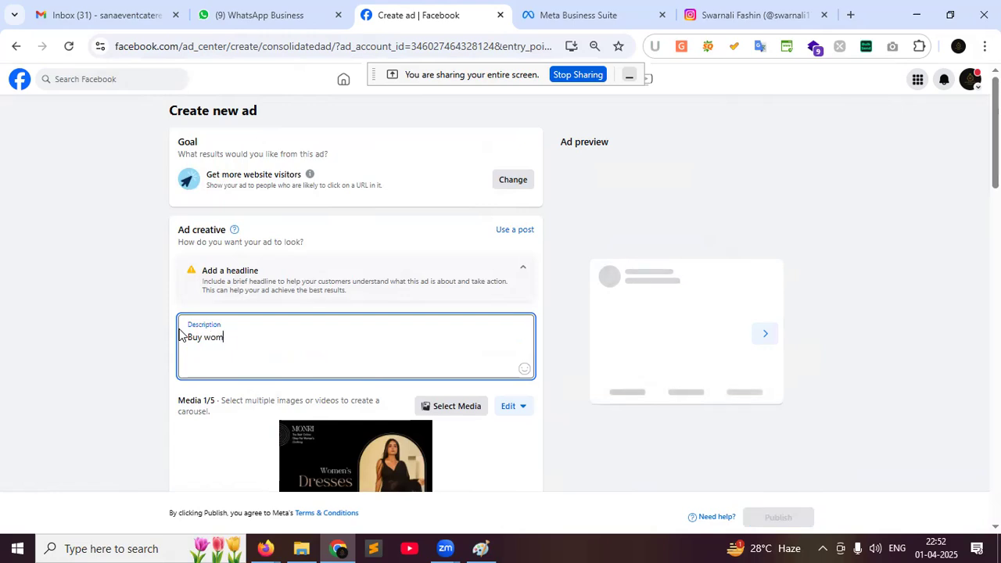
pyautogui.write("en's d")
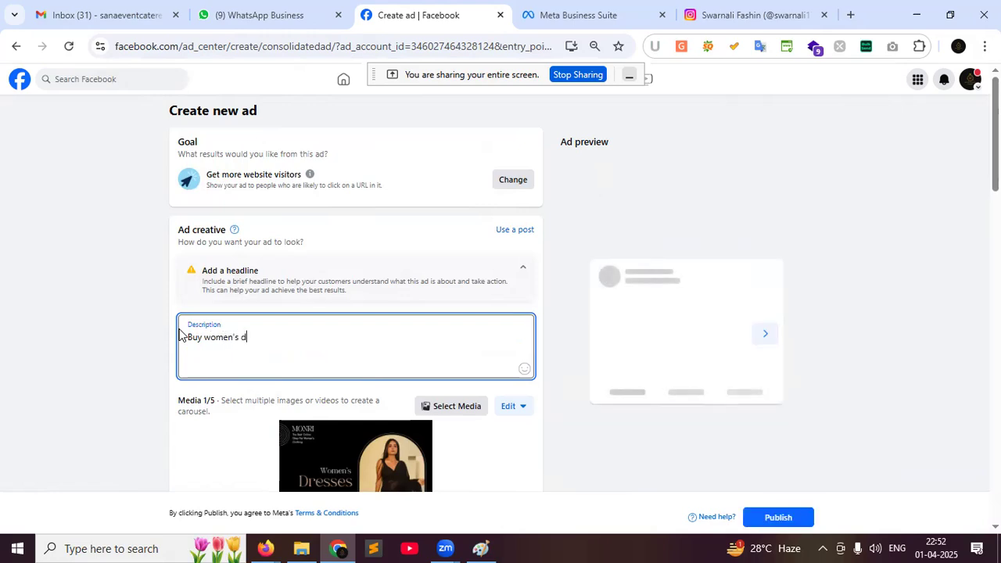
pyautogui.write('ress |')
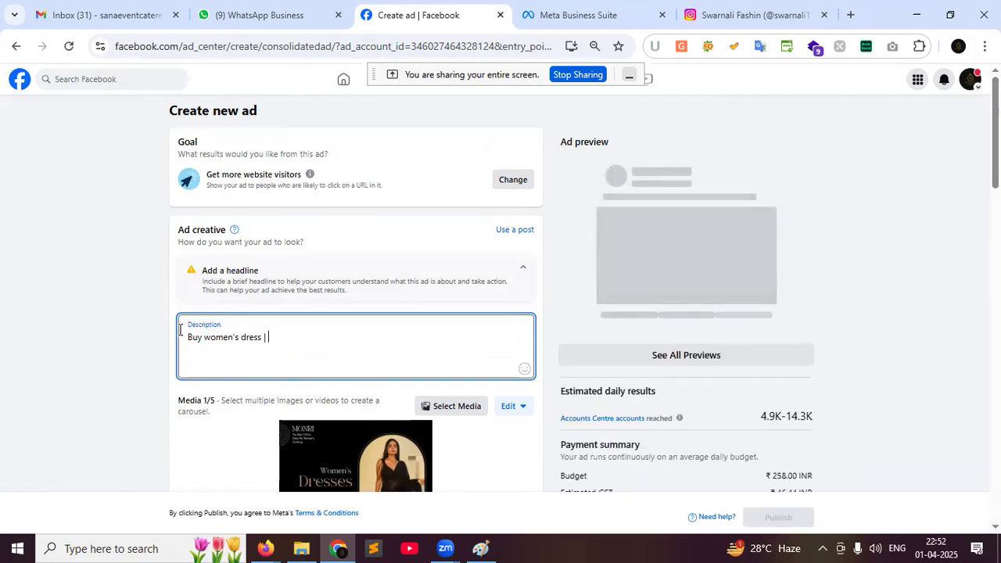
pyautogui.write('@ 25')
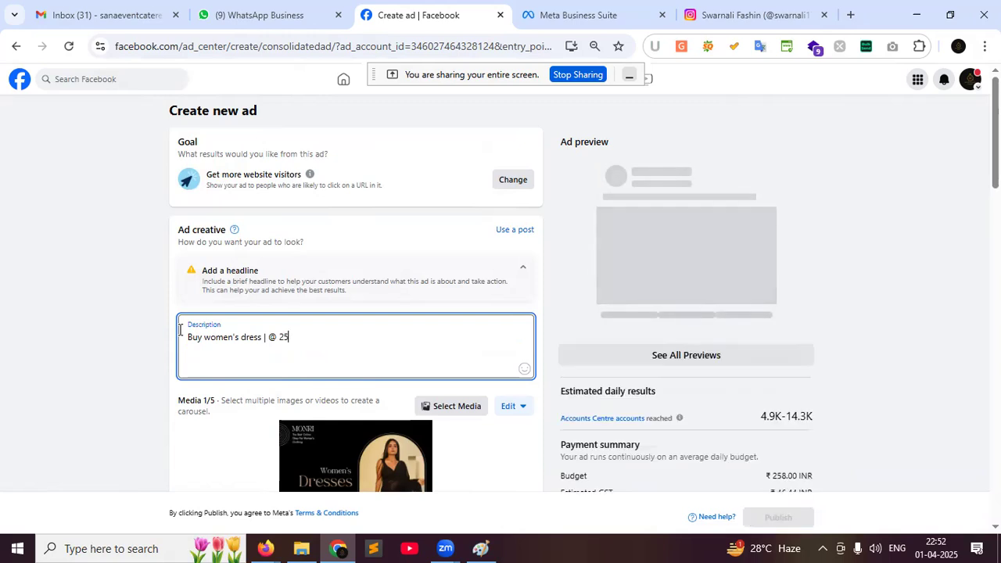
pyautogui.write('% discoun')
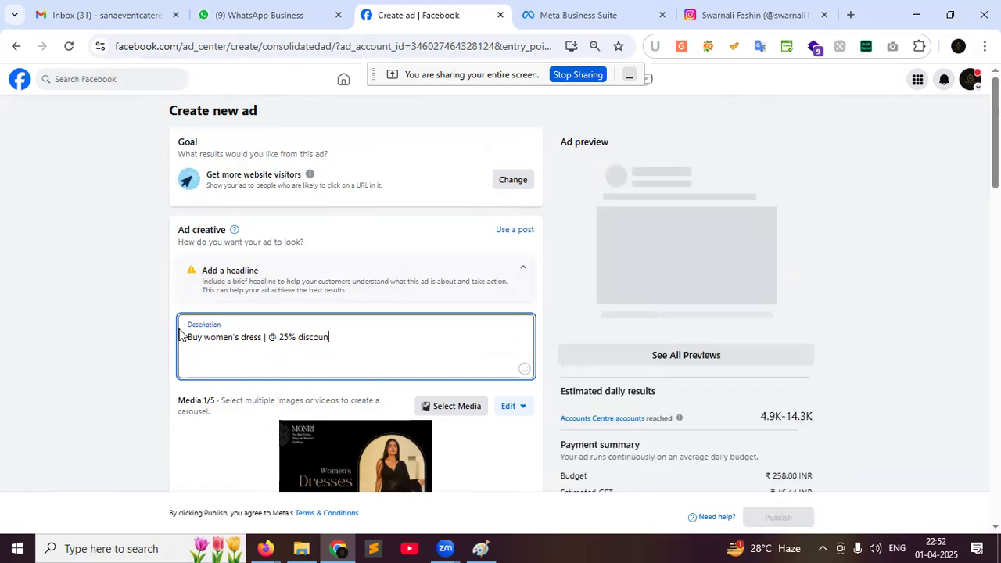
pyautogui.write('t in ')
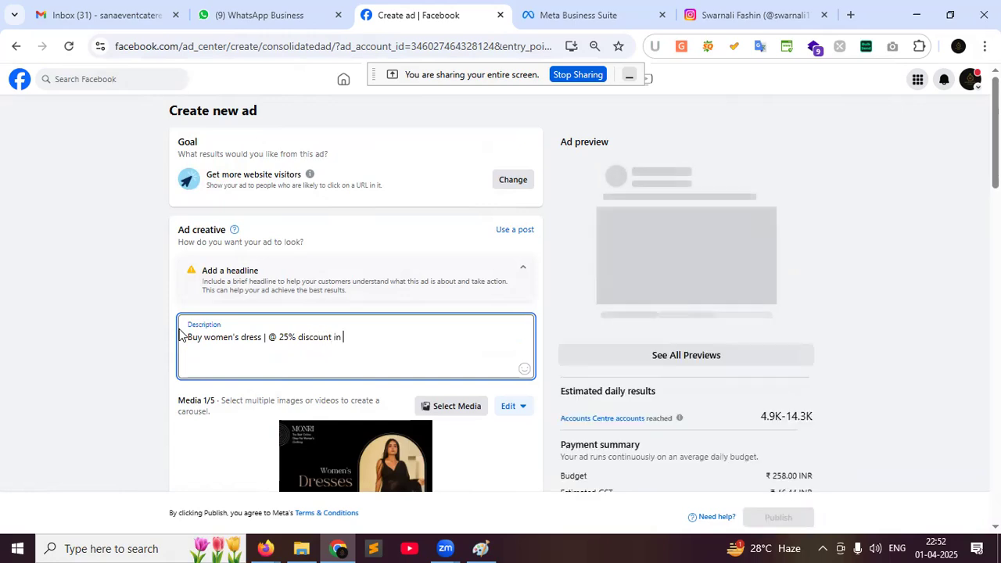
pyautogui.write('all pr')
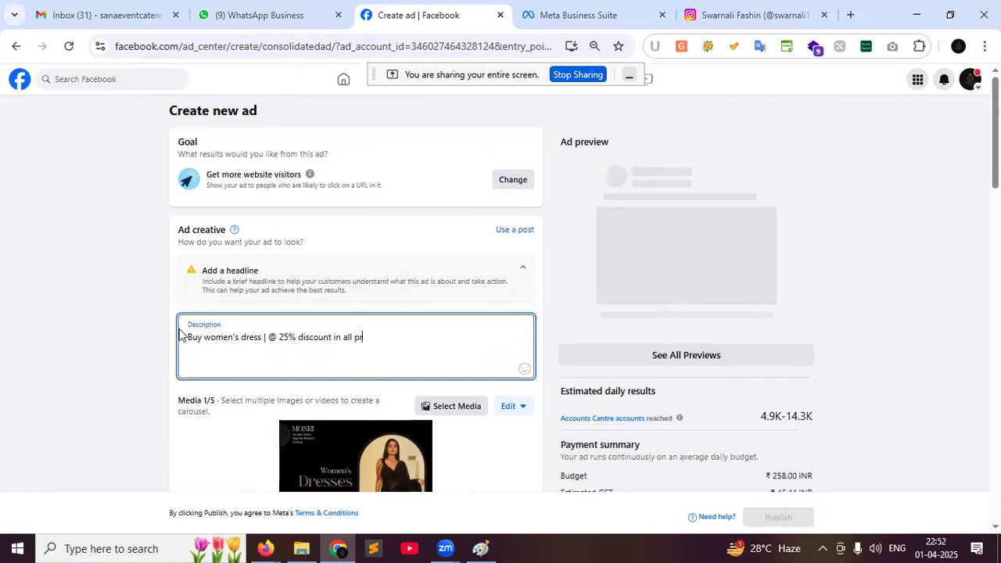
pyautogui.write('oduc')
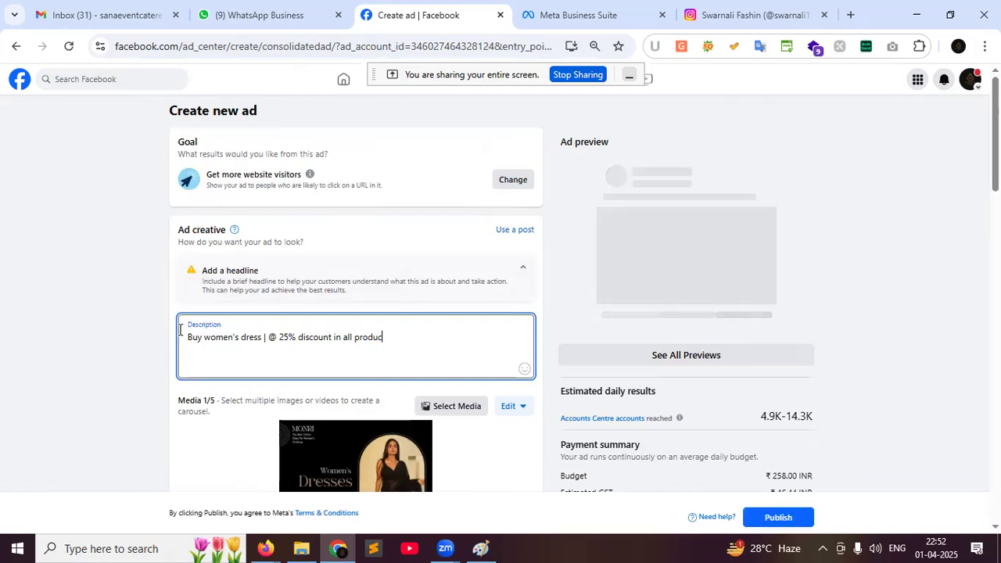
pyautogui.write('ts |')
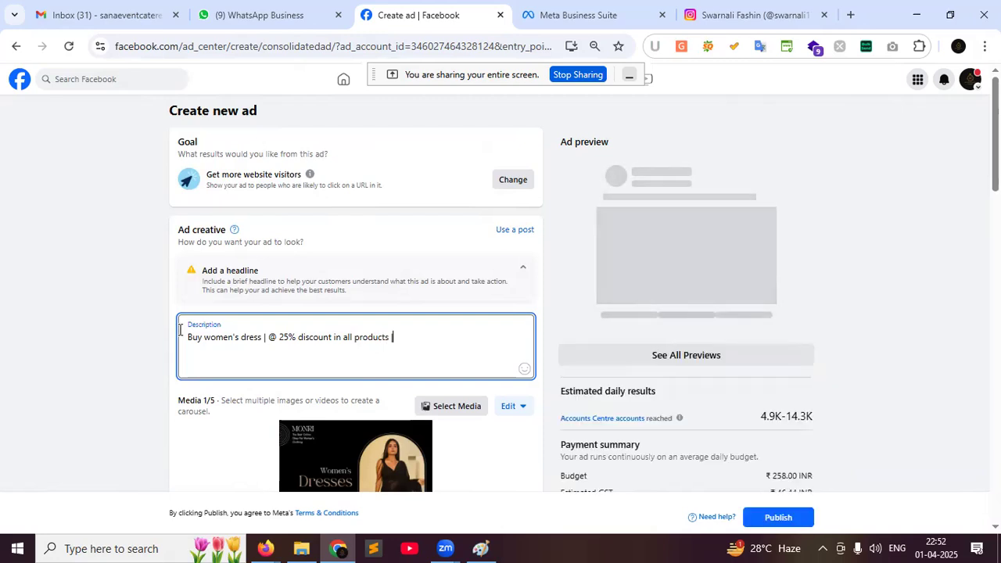
pyautogui.write(' Hu')
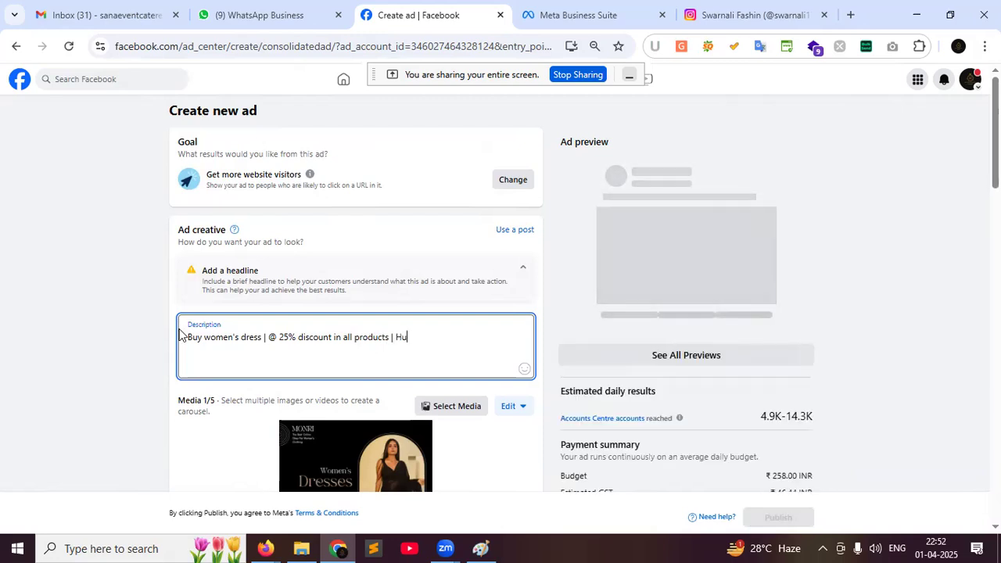
pyautogui.write('rry U!')
pyautogui.press('Left')
pyautogui.write('p')
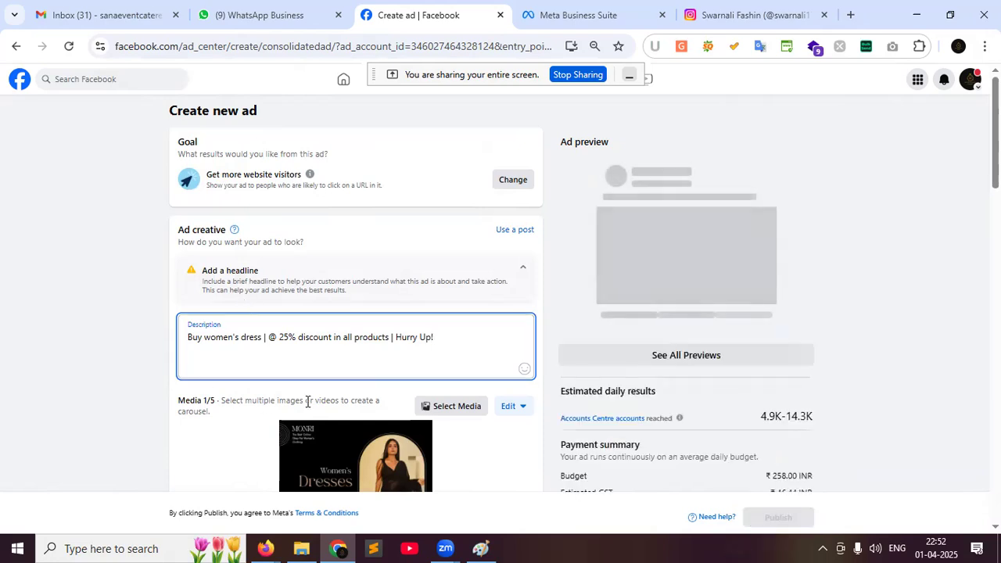
pyautogui.moveTo(442, 339); pyautogui.dragTo(204, 345)
pyautogui.click(428, 341)
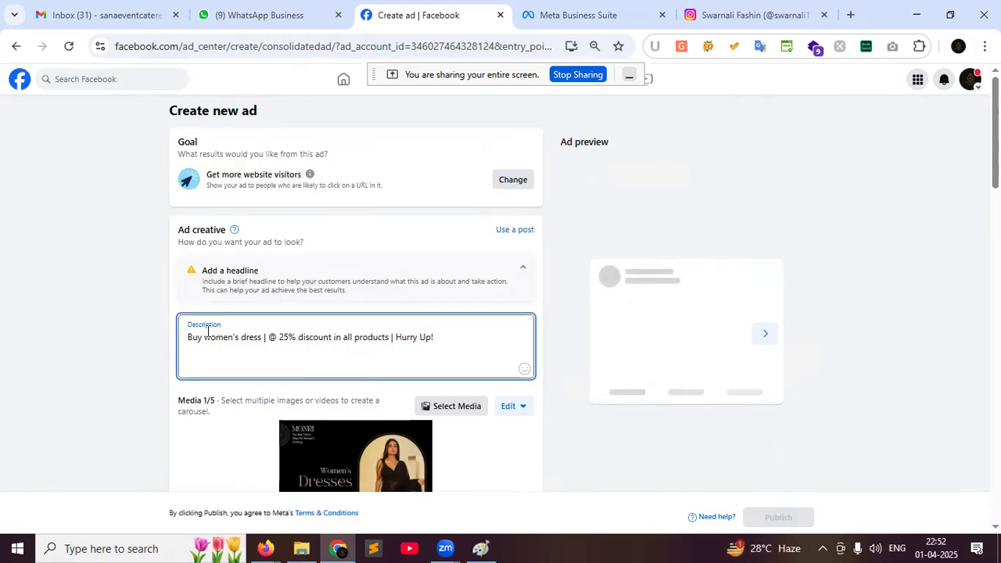
pyautogui.click(439, 338)
# Pick five library images for the ad, leaving out the black dress image
pyautogui.scroll(-1, 439, 340)
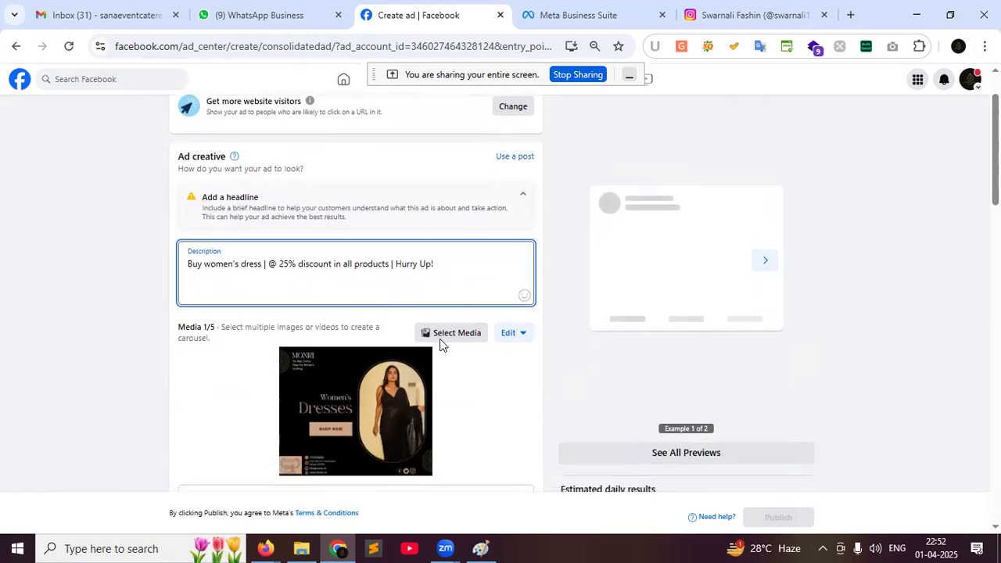
pyautogui.scroll(-1, 334, 384)
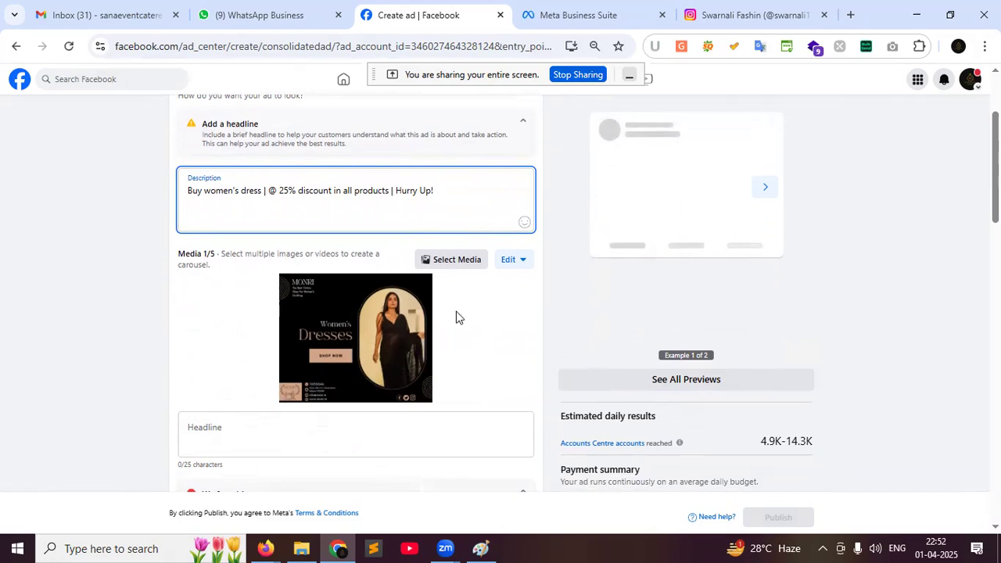
pyautogui.click(449, 266)
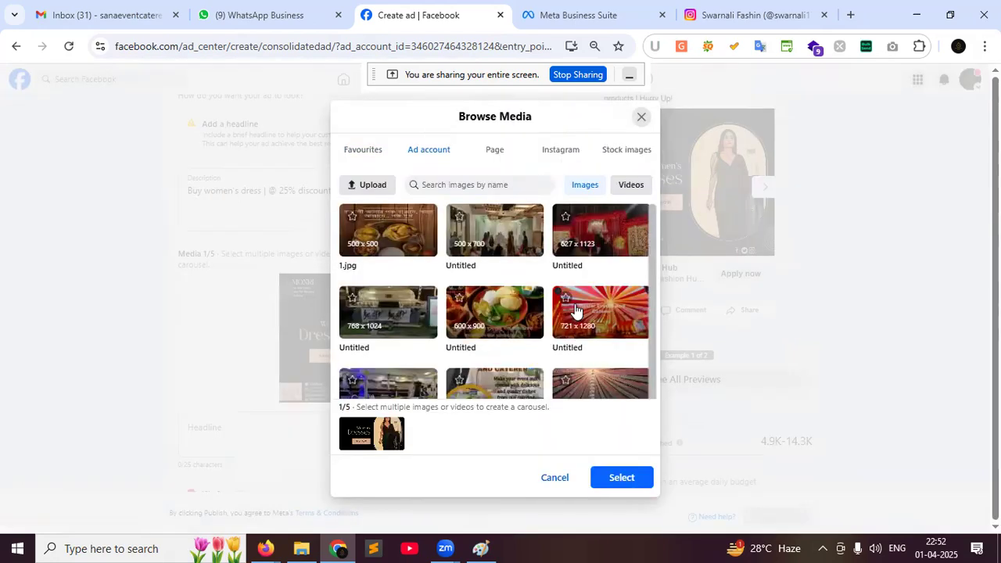
pyautogui.click(576, 311)
pyautogui.click(577, 248)
pyautogui.click(505, 336)
pyautogui.click(421, 383)
pyautogui.click(391, 424)
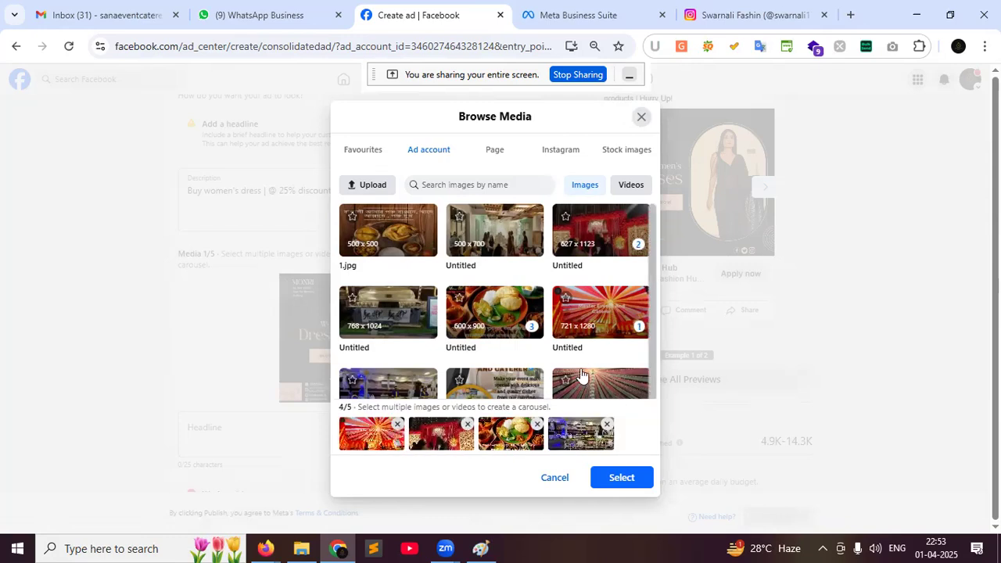
pyautogui.click(591, 386)
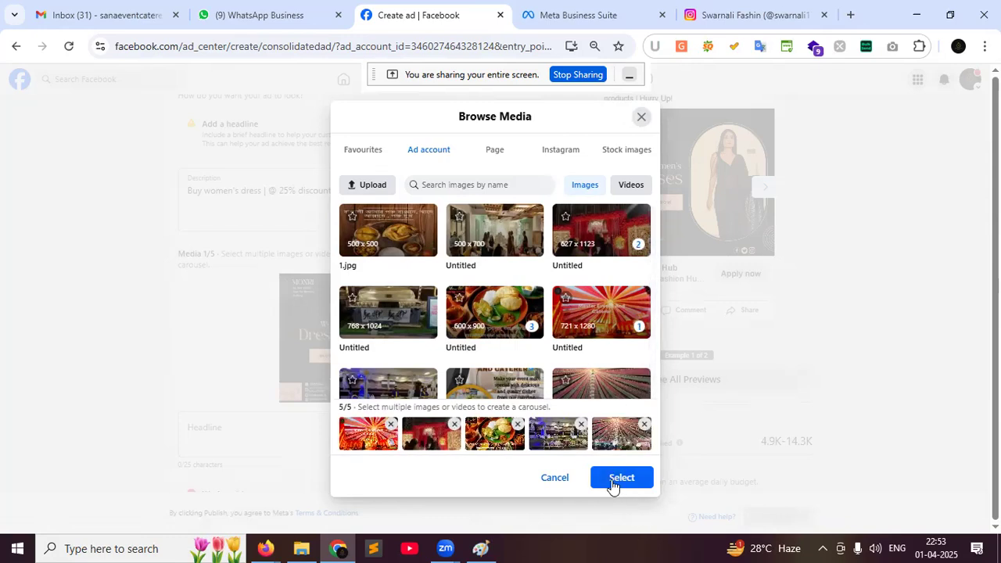
pyautogui.click(620, 479)
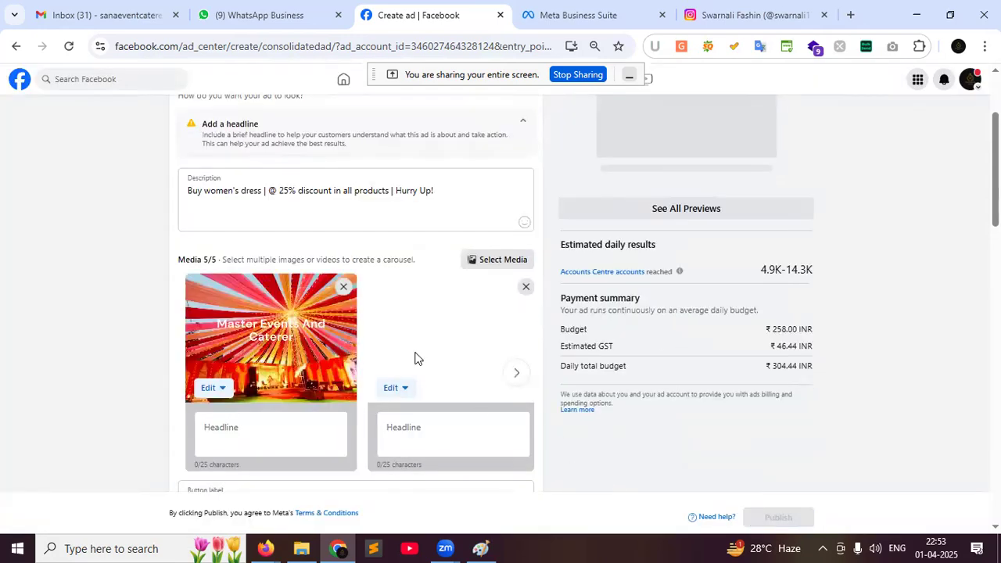
pyautogui.click(220, 430)
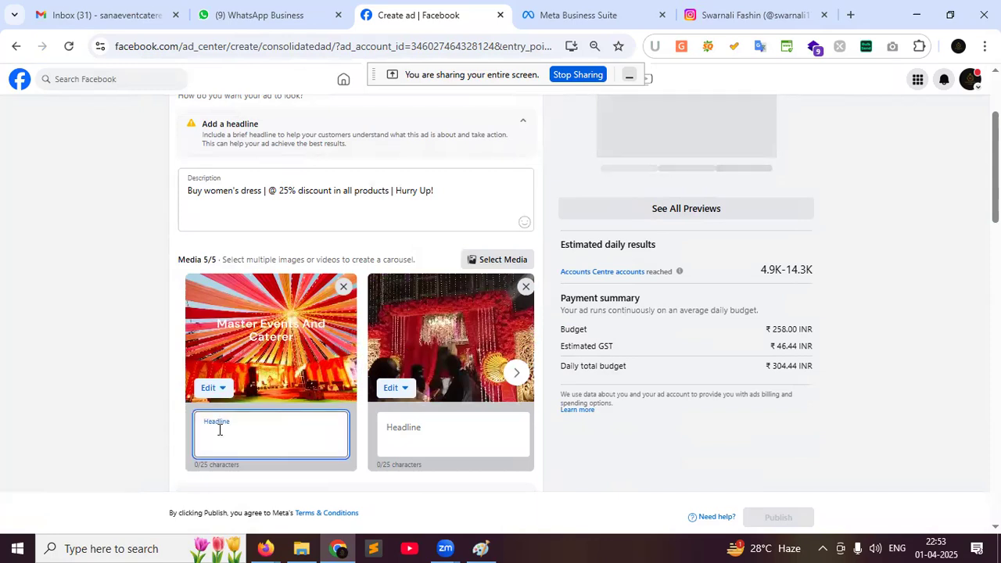
# Give the first two cards the headlines 'Buy ladies jeans' and 'Buy ladies top'
pyautogui.write('Buy')
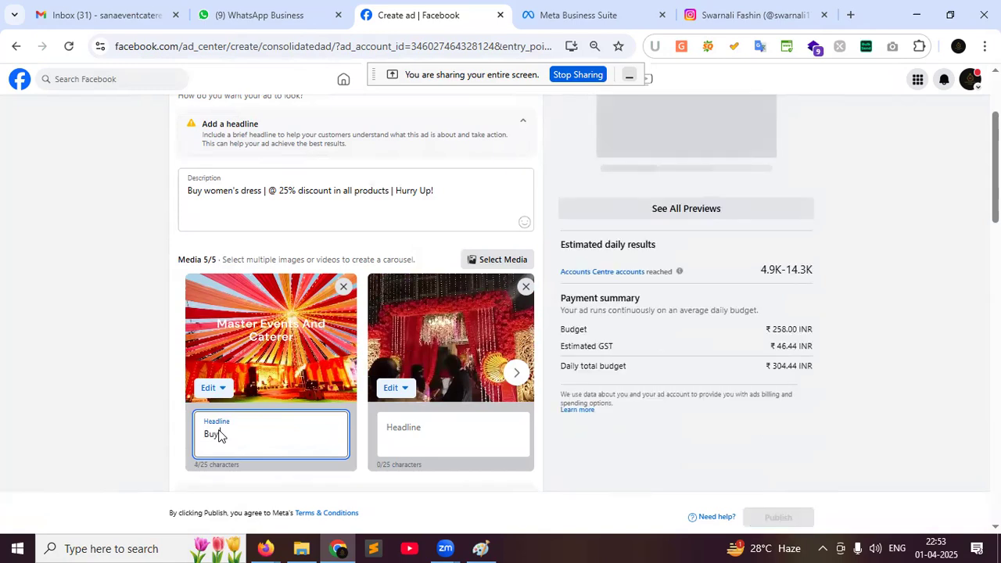
pyautogui.write('Ladies jeans')
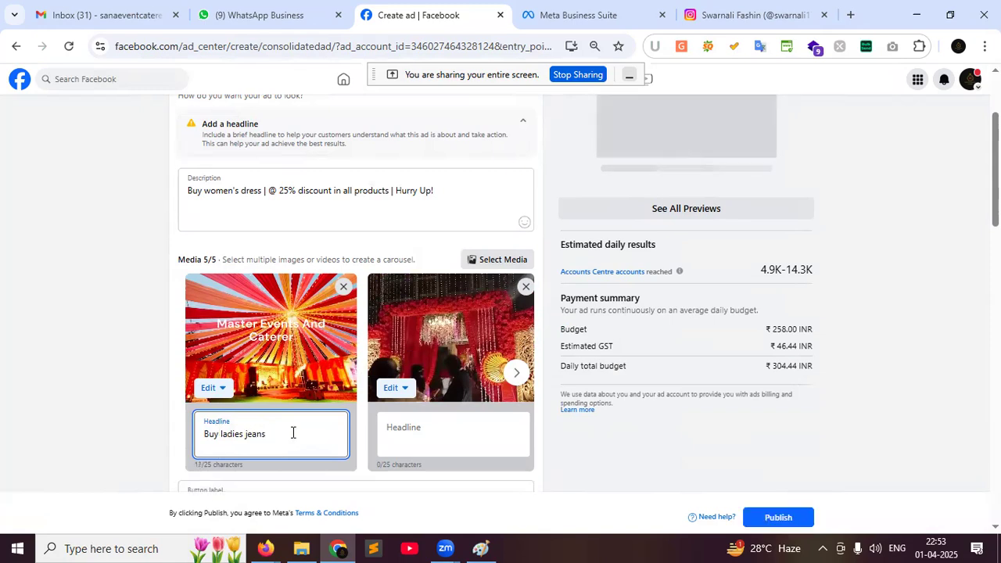
pyautogui.write(' @')
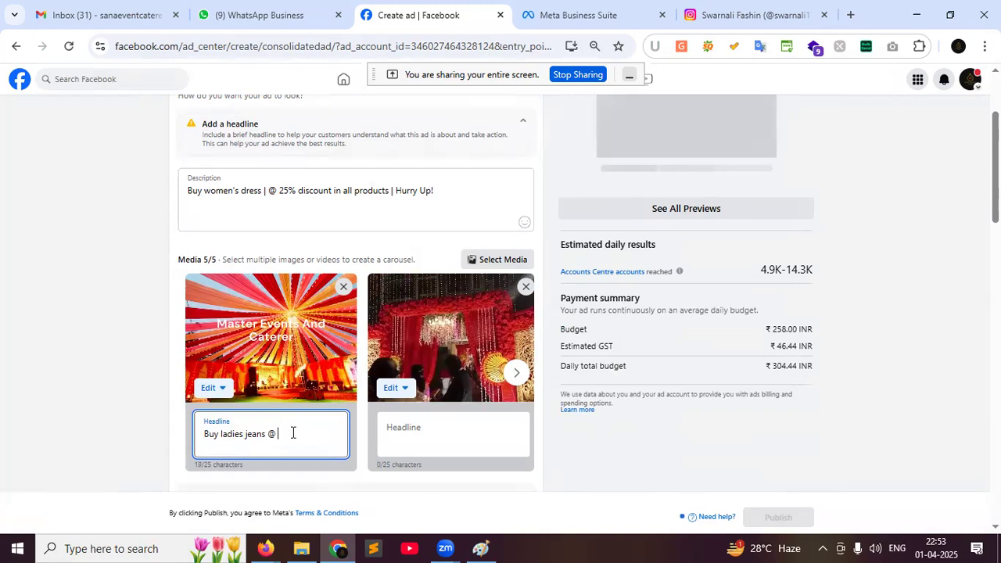
pyautogui.write(' 25')
pyautogui.press('BackSpace')
pyautogui.press('BackSpace')
pyautogui.press('BackSpace')
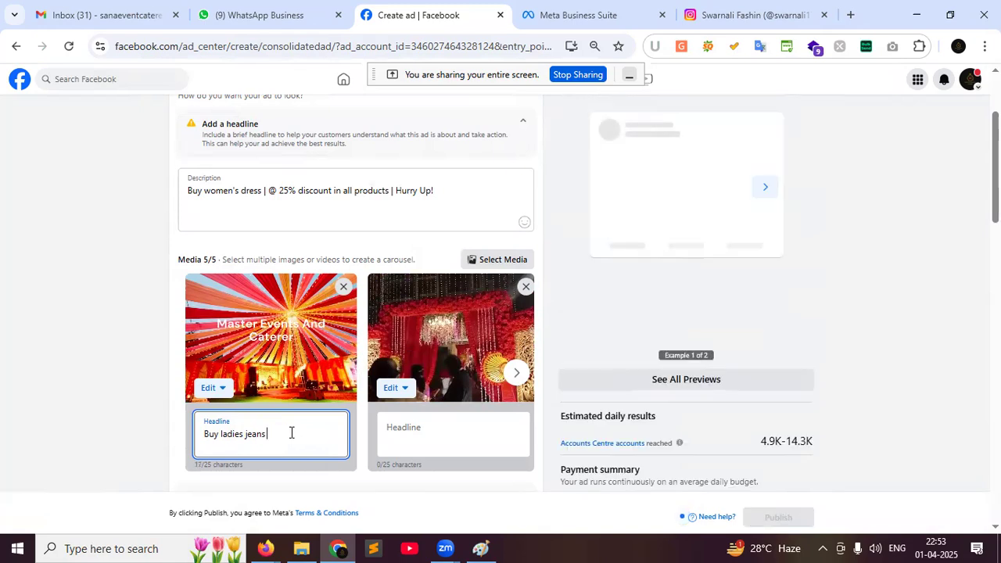
pyautogui.hotkey('ctrl', 'a')
pyautogui.hotkey('ctrl', 'c')
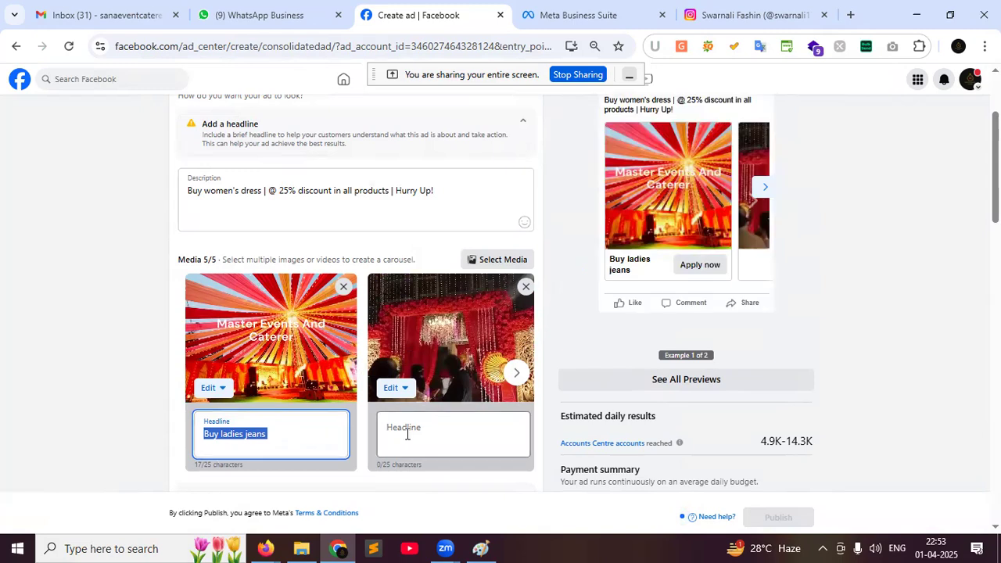
pyautogui.click(410, 435)
pyautogui.hotkey('ctrl', 'v')
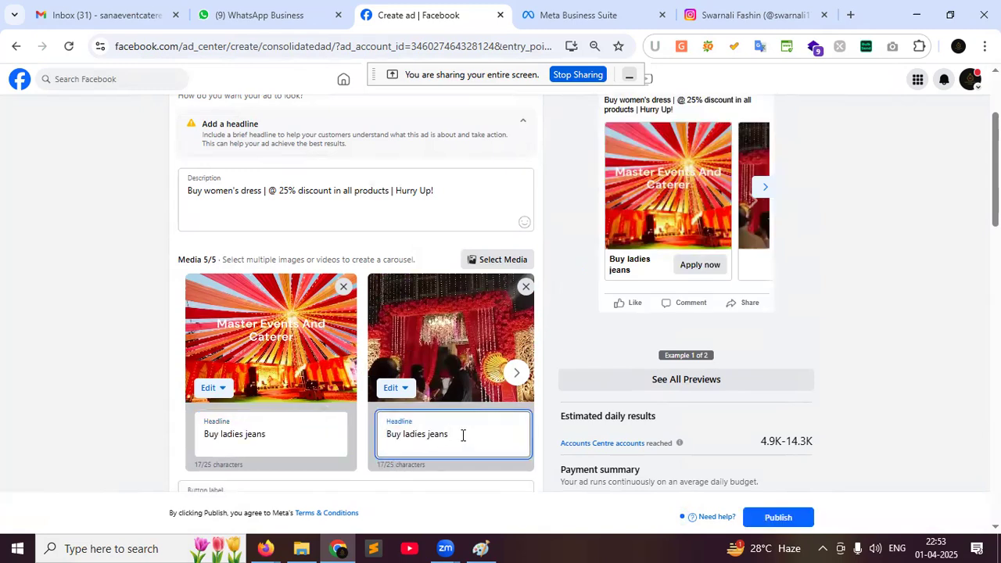
pyautogui.press('BackSpace')
pyautogui.press('BackSpace')
# Title the third carousel card 'Buy ladies saree'
pyautogui.press('BackSpace')
pyautogui.press('BackSpace')
pyautogui.press('BackSpace')
pyautogui.write('top')
pyautogui.click(517, 373)
pyautogui.click(404, 446)
pyautogui.hotkey('ctrl', 'v')
pyautogui.press('BackSpace')
pyautogui.press('BackSpace')
pyautogui.press('BackSpace')
pyautogui.press('BackSpace')
pyautogui.press('BackSpace')
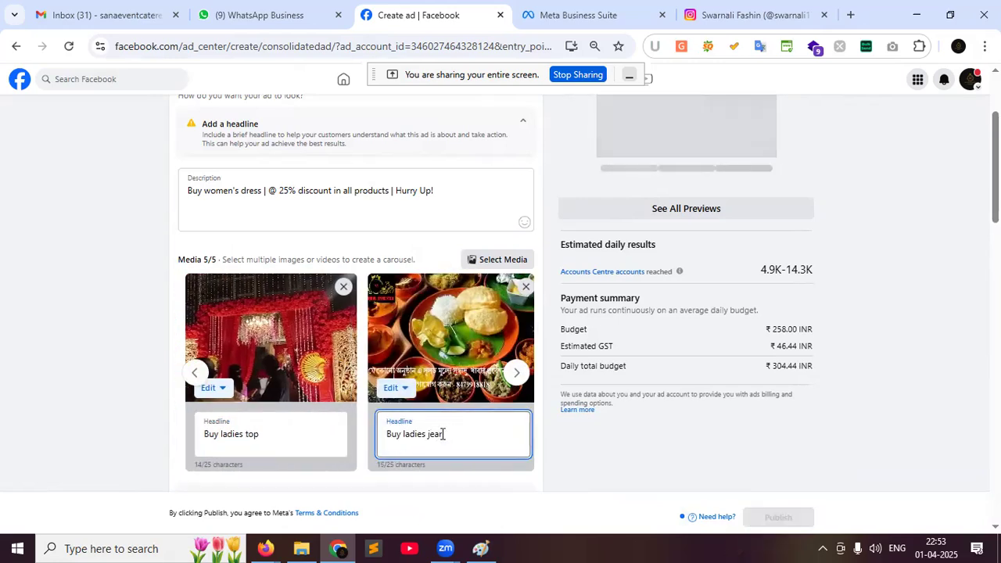
pyautogui.write('saree')
pyautogui.click(194, 372)
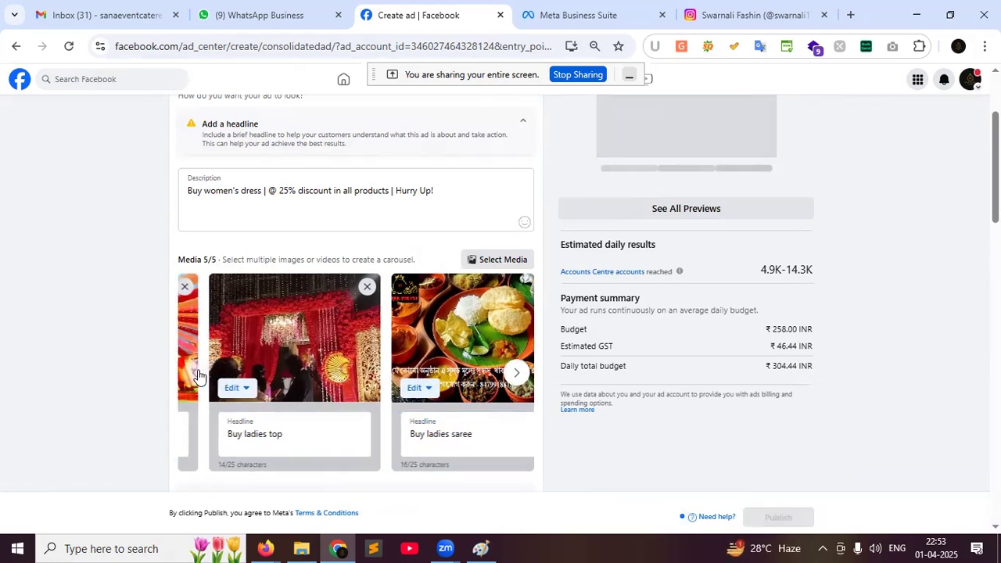
pyautogui.scroll(-3, 311, 371)
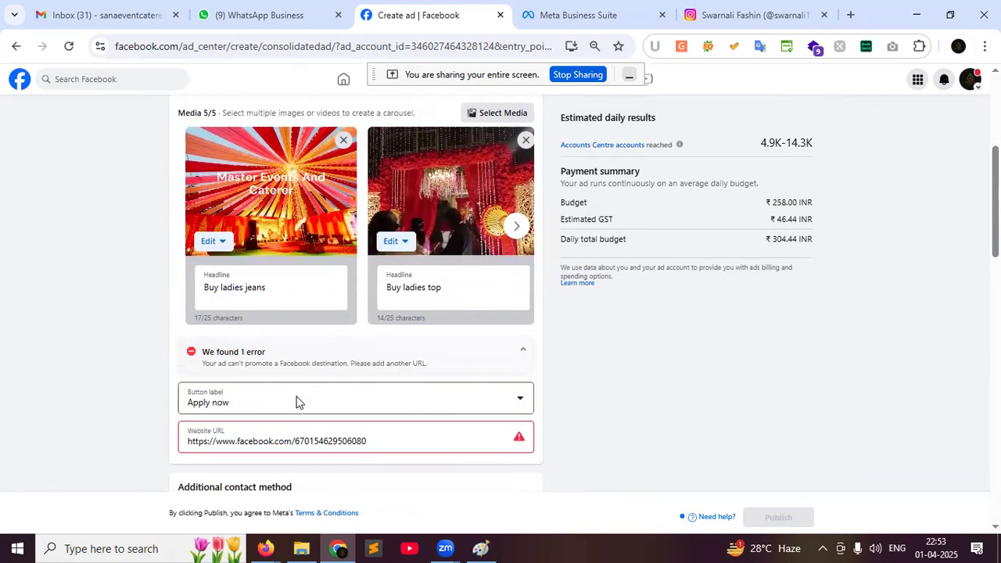
# Set the ad's button label to Shop now
pyautogui.click(297, 402)
pyautogui.scroll(-2, 243, 489)
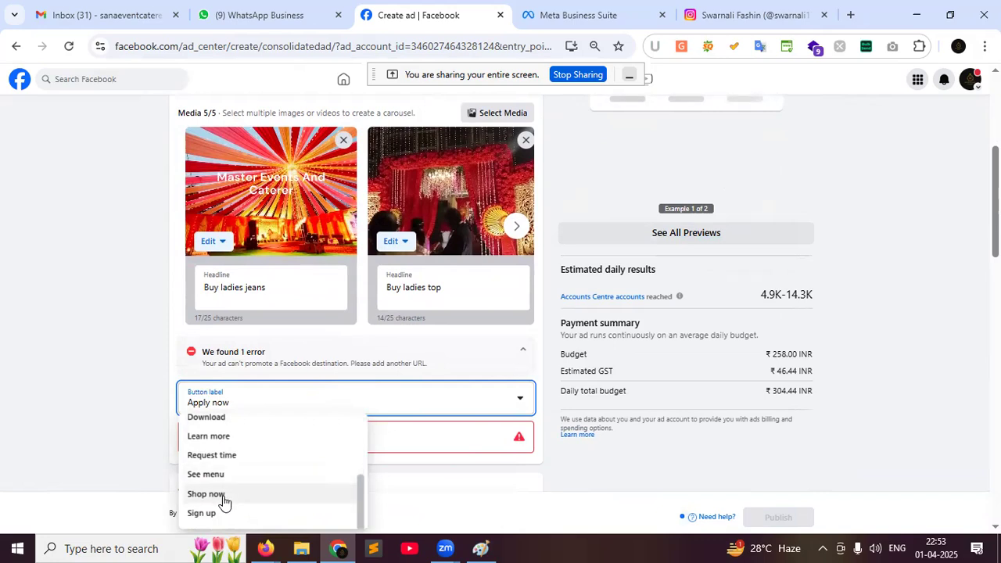
pyautogui.click(205, 494)
pyautogui.scroll(4, 733, 293)
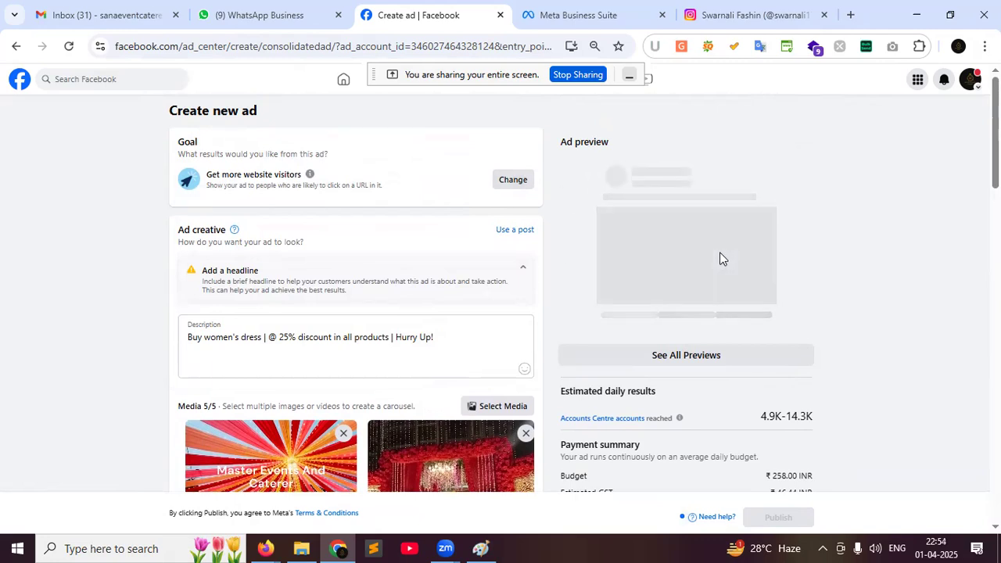
pyautogui.scroll(-1, 719, 258)
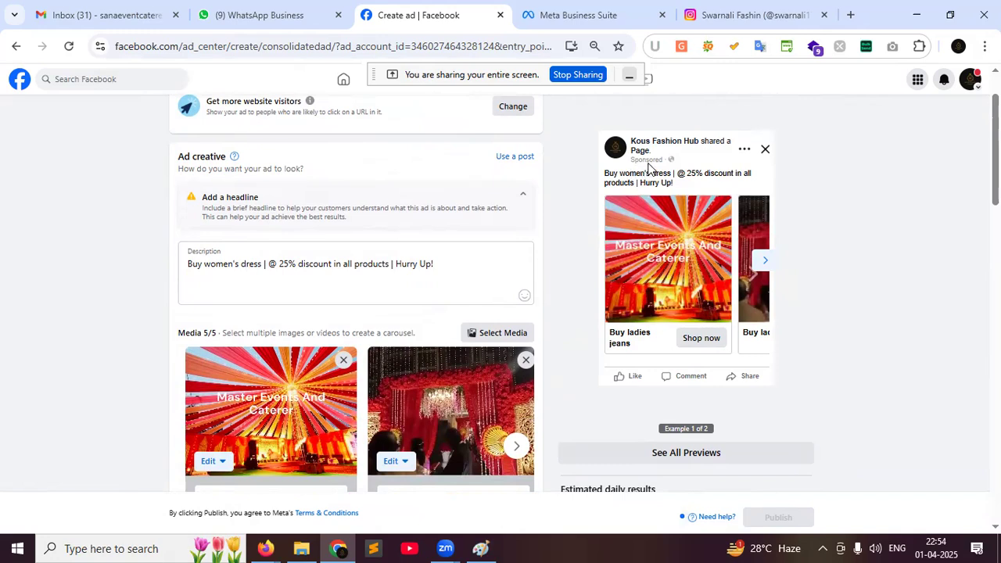
# Zoom in to review the carousel preview cards, then select the website URL
pyautogui.hotkey('ctrl', '+')
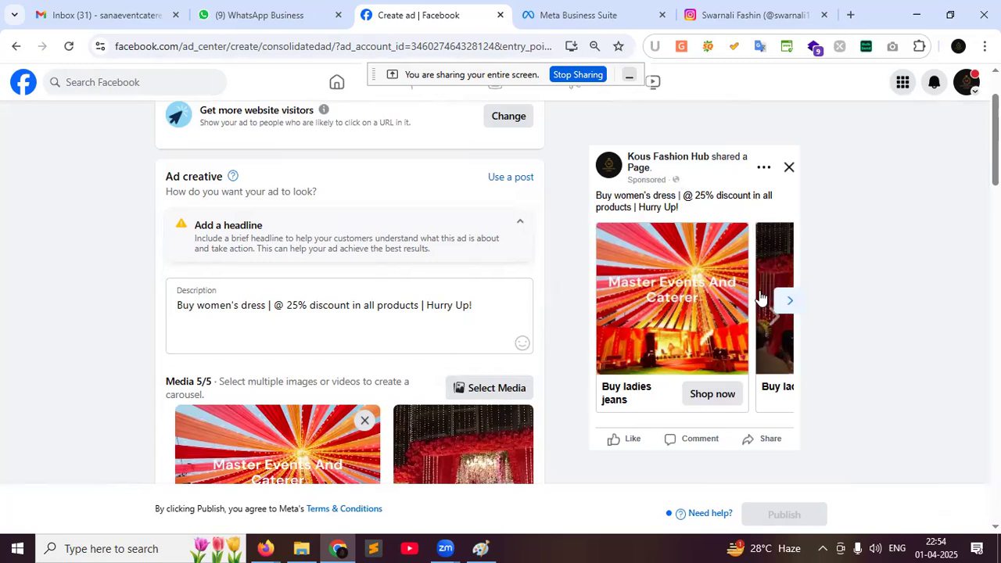
pyautogui.click(785, 301)
pyautogui.click(601, 302)
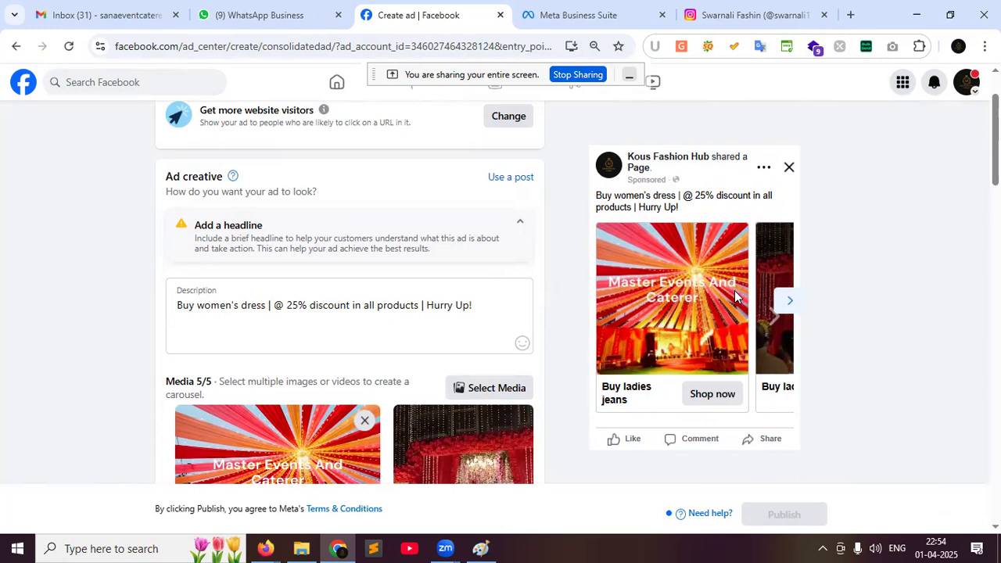
pyautogui.scroll(-3, 802, 275)
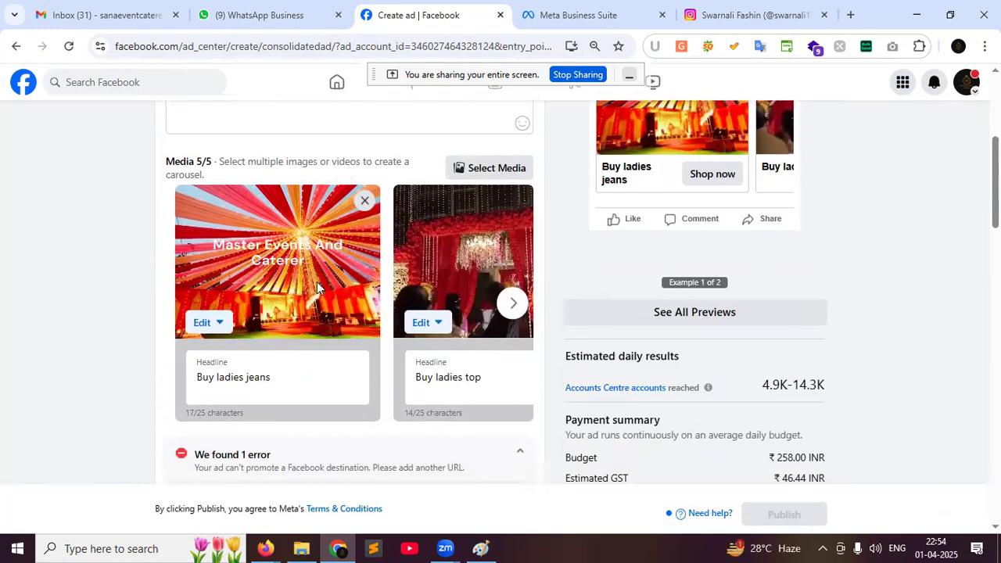
pyautogui.scroll(-3, 399, 367)
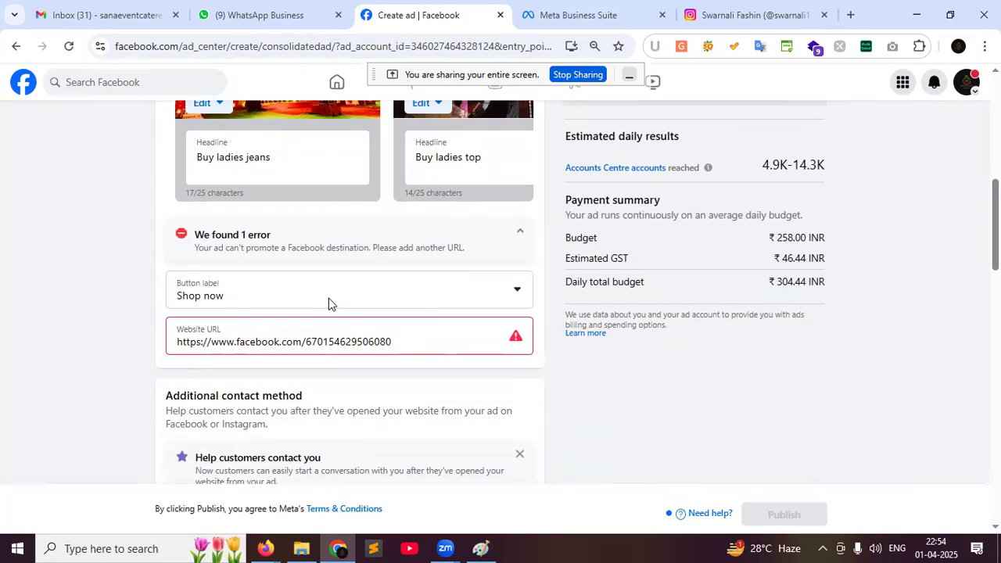
pyautogui.moveTo(414, 341); pyautogui.dragTo(179, 342)
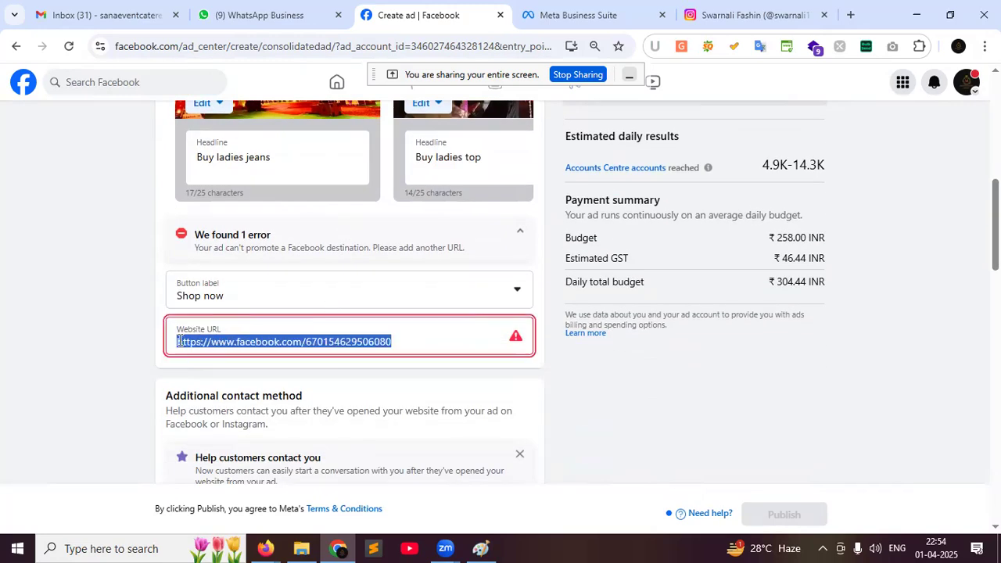
# In Firefox, bring up the dev-kousfashionhub.pantheonsite.io/ address, then go back to Chrome
pyautogui.click(266, 548)
pyautogui.click(196, 492)
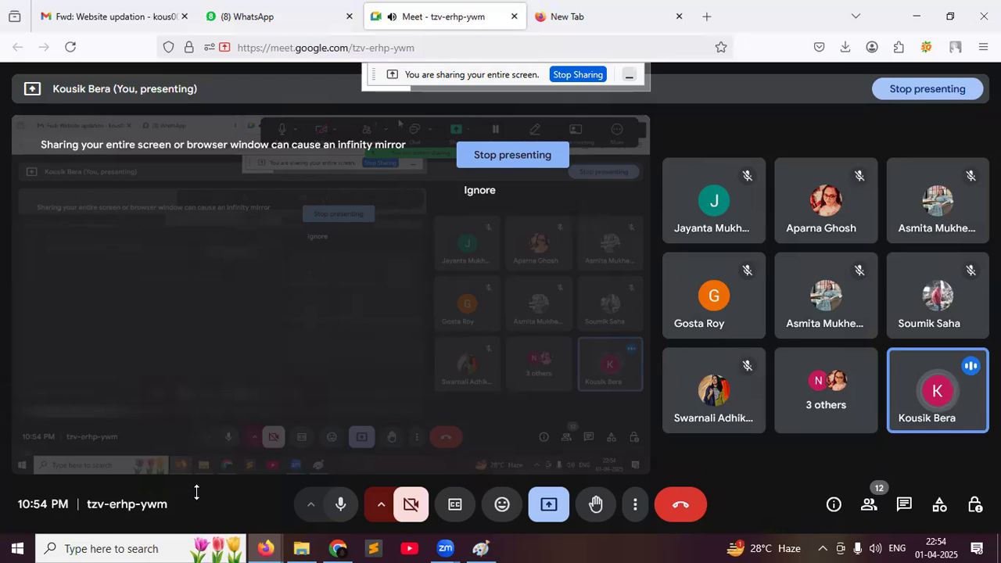
pyautogui.hotkey('ctrl', 'Tab')
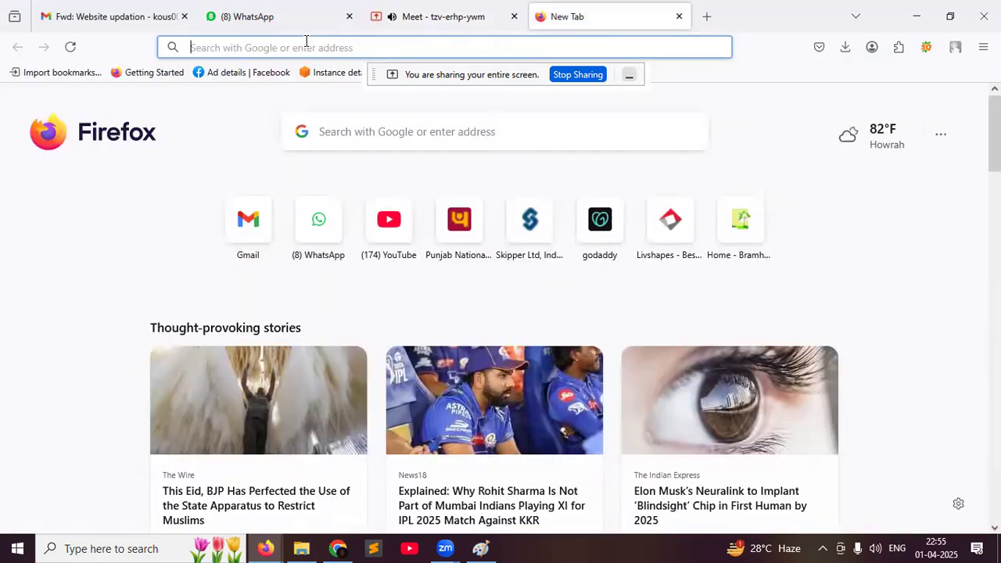
pyautogui.write('ko')
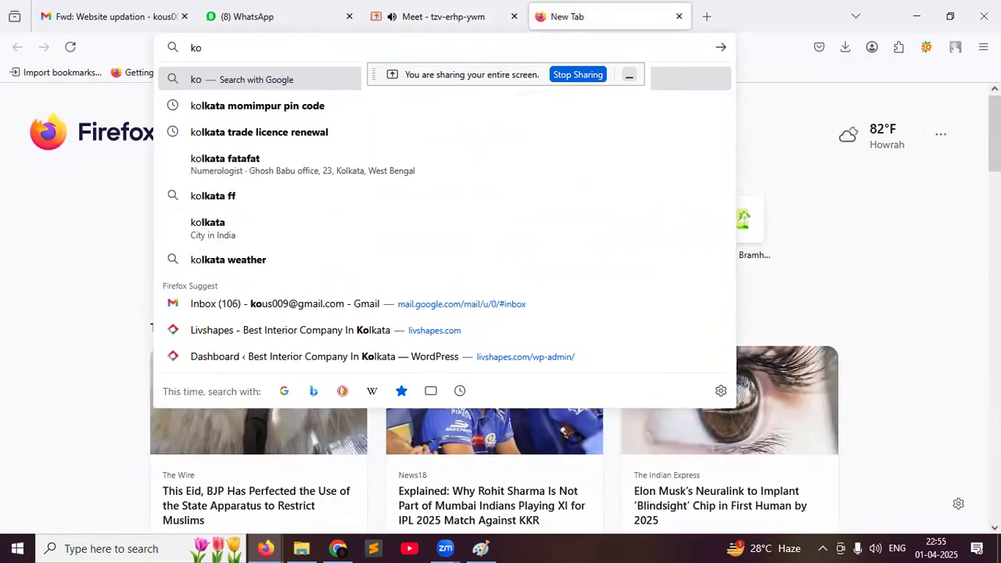
pyautogui.write('0')
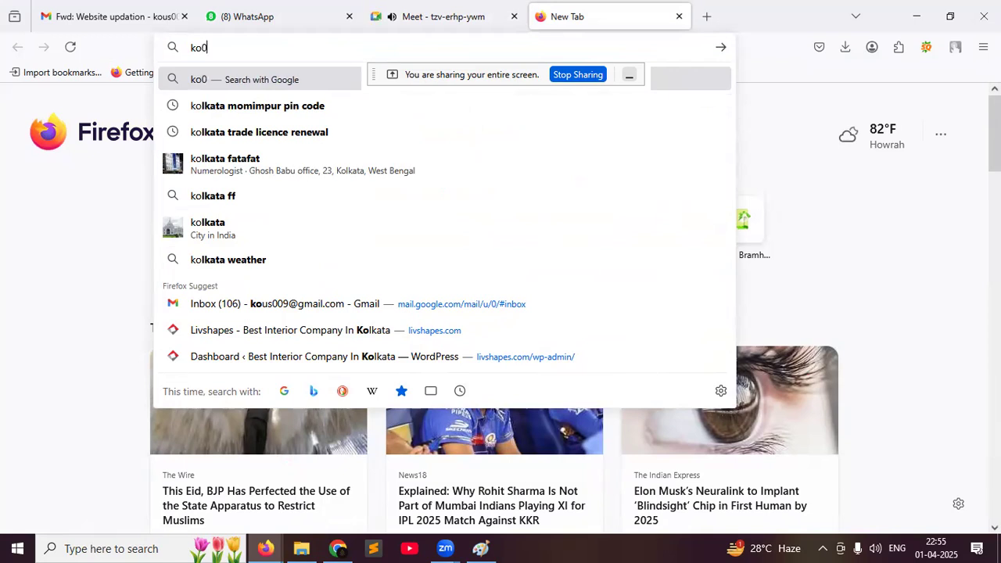
pyautogui.press('BackSpace')
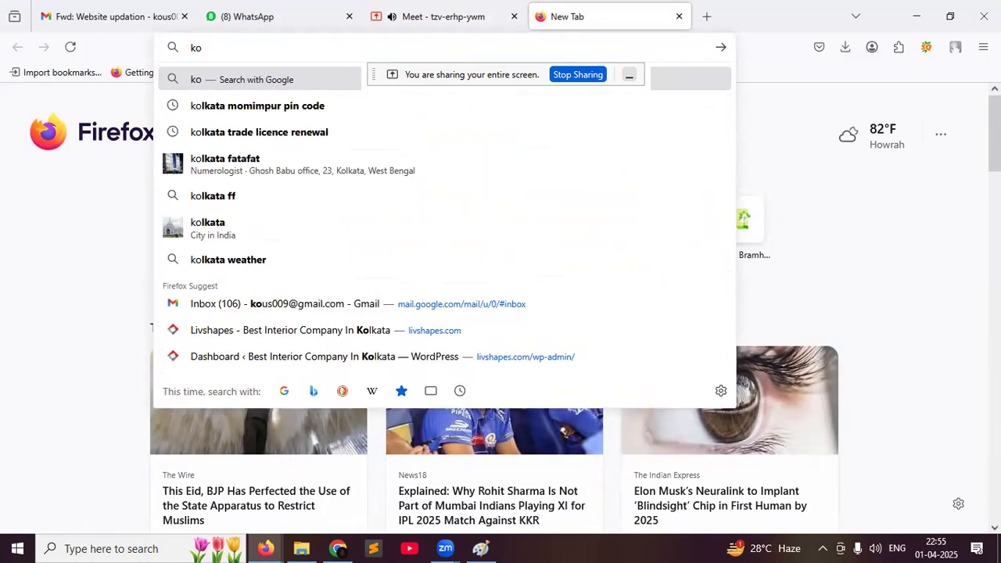
pyautogui.write('uss')
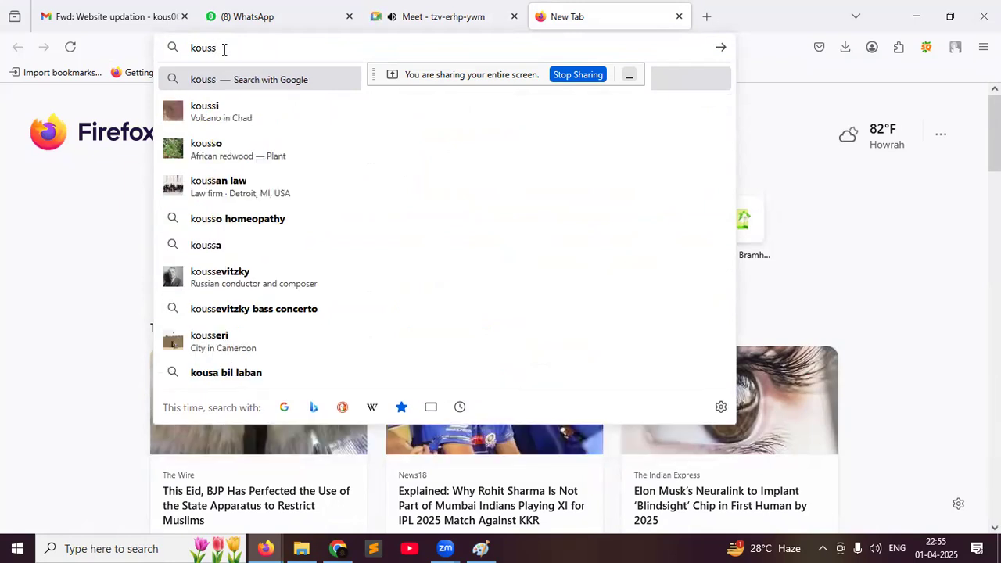
pyautogui.press('BackSpace')
pyautogui.press('BackSpace')
pyautogui.press('BackSpace')
pyautogui.press('BackSpace')
pyautogui.press('BackSpace')
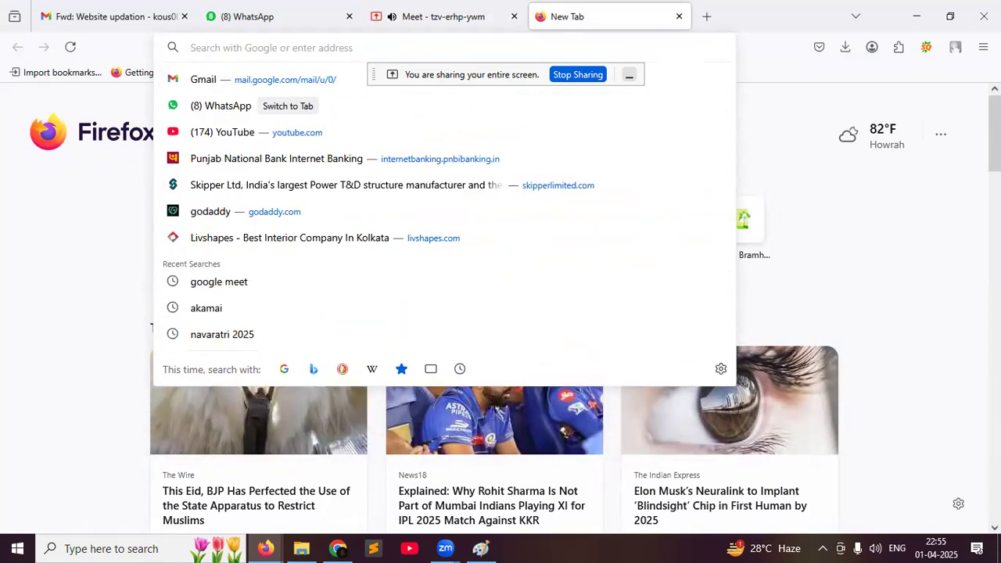
pyautogui.write('dev')
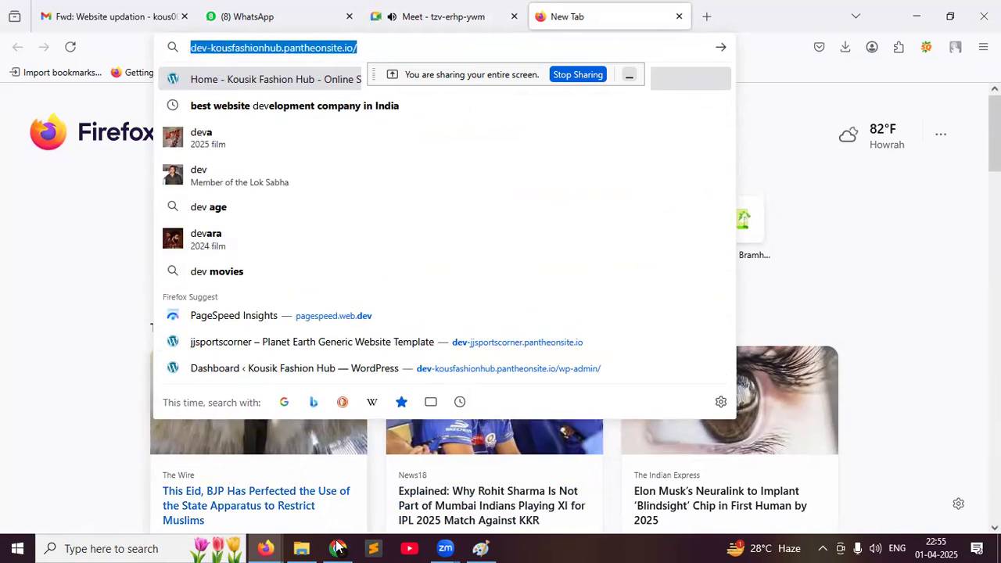
pyautogui.click(328, 545)
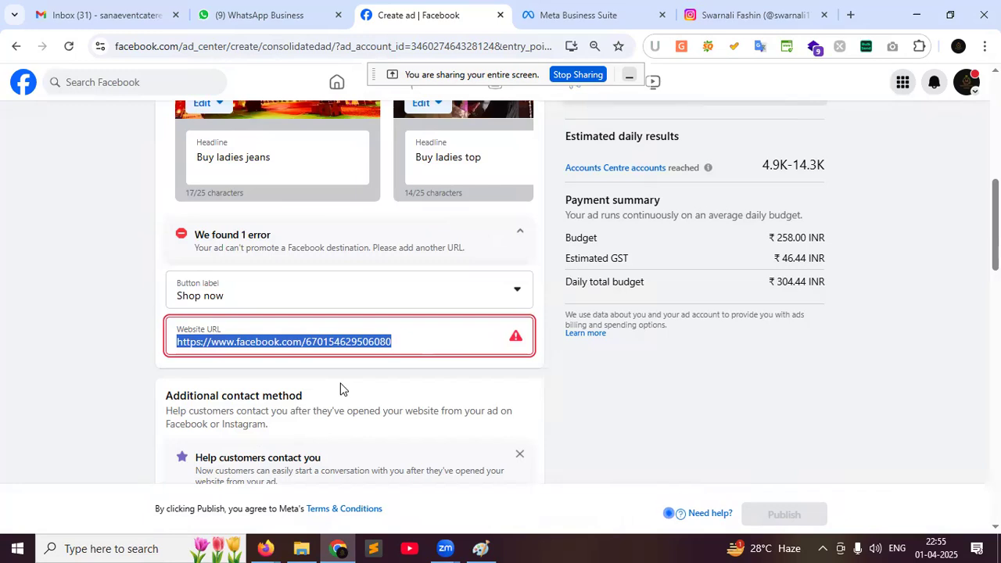
pyautogui.write('https://dev-kousfashionhub.pantheonsite.io/')
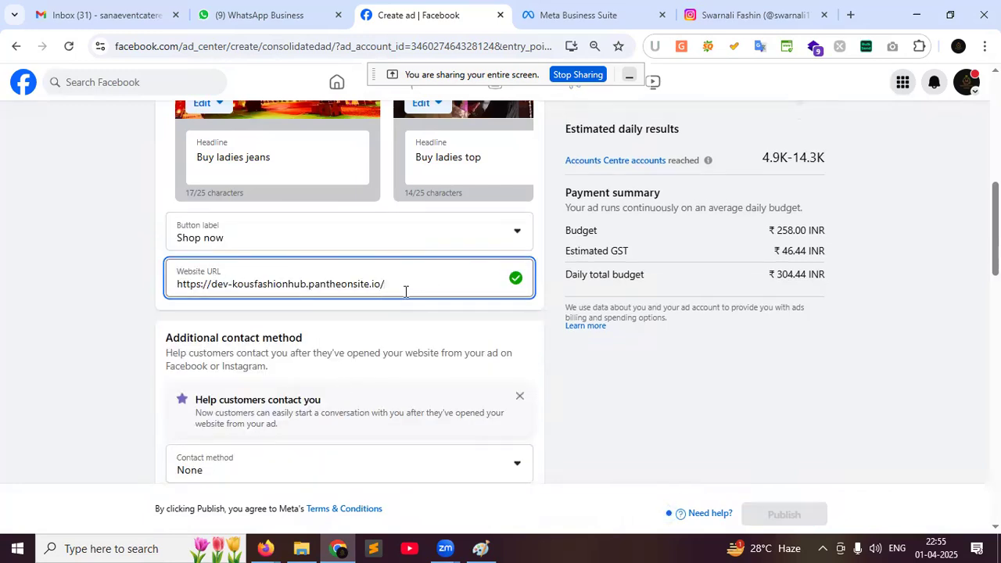
pyautogui.scroll(-1, 407, 294)
pyautogui.scroll(-1, 409, 298)
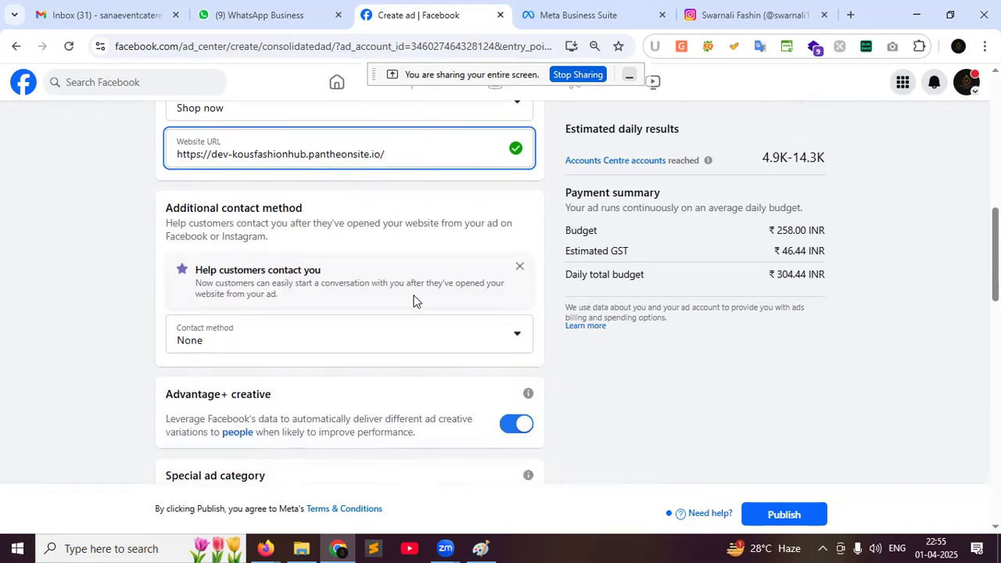
pyautogui.click(516, 321)
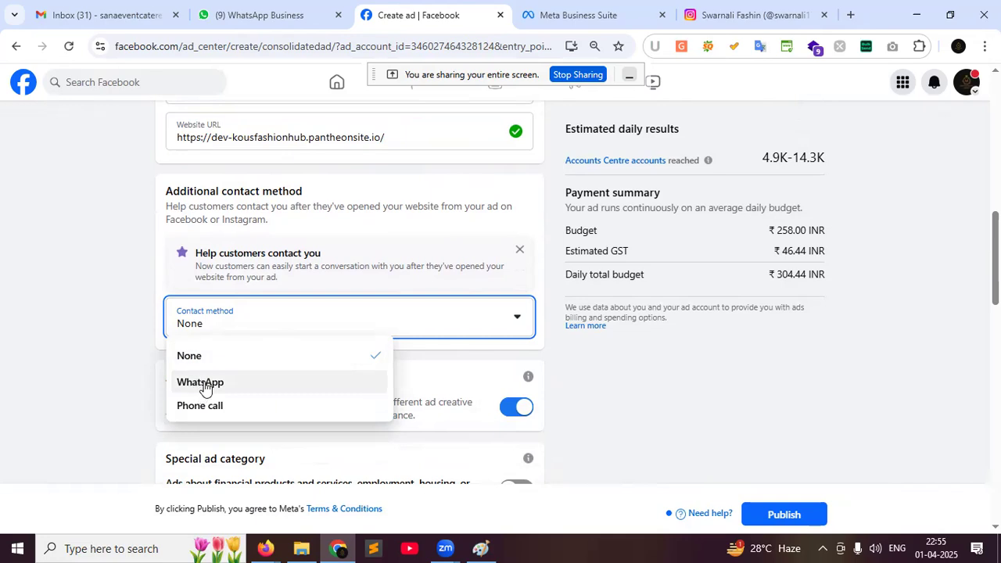
pyautogui.click(659, 389)
pyautogui.scroll(-2, 466, 336)
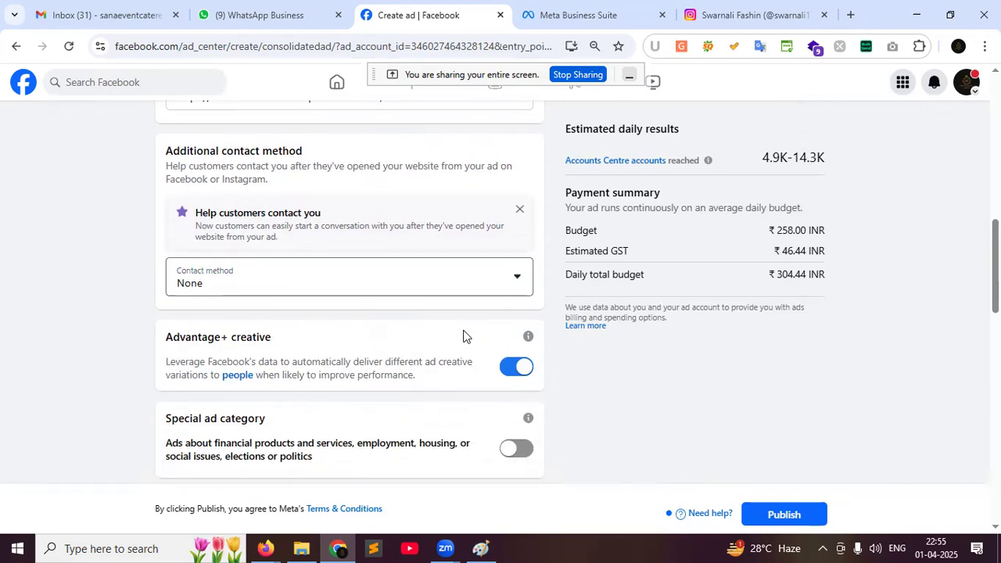
pyautogui.scroll(-2, 465, 336)
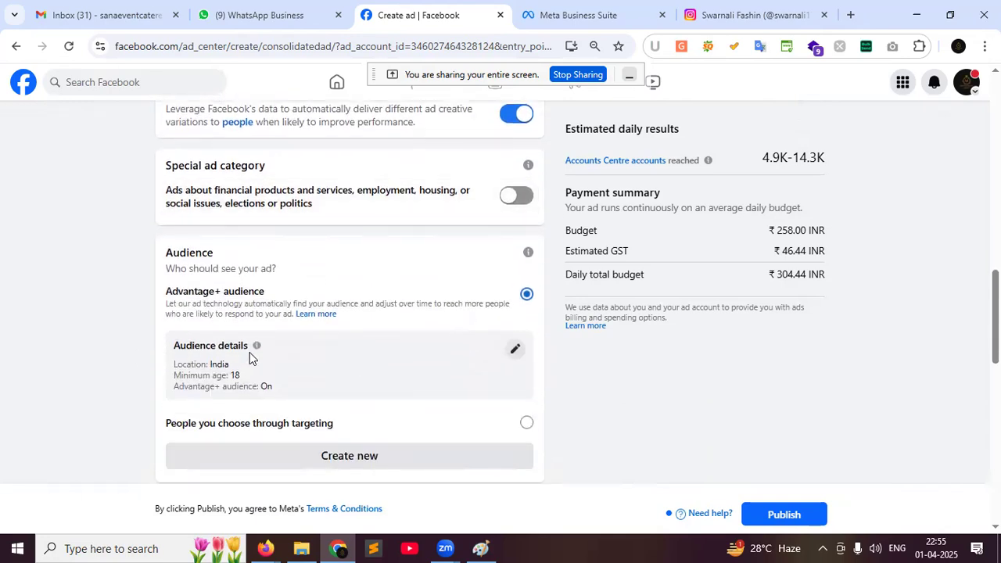
# Open the Edit Advantage+ audience dialog from Audience details
pyautogui.click(515, 348)
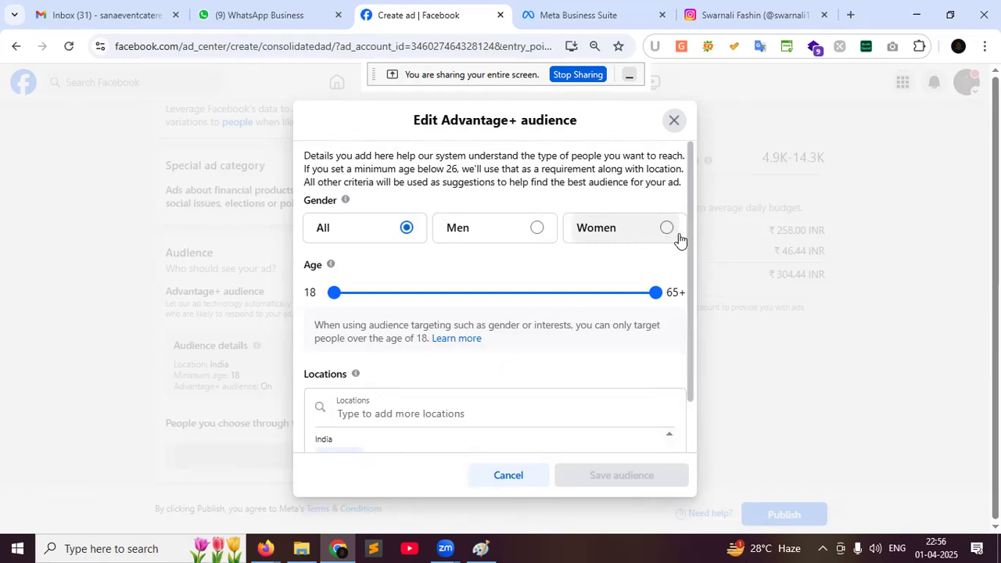
# Limit the audience to women aged 20 to 38
pyautogui.click(668, 233)
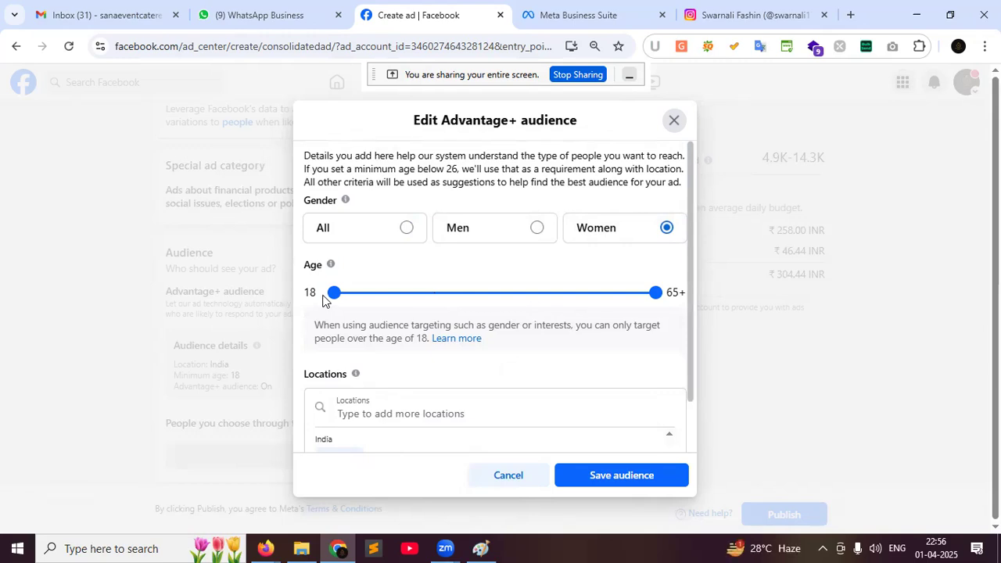
pyautogui.moveTo(335, 294); pyautogui.dragTo(341, 297)
pyautogui.moveTo(654, 304); pyautogui.dragTo(471, 307)
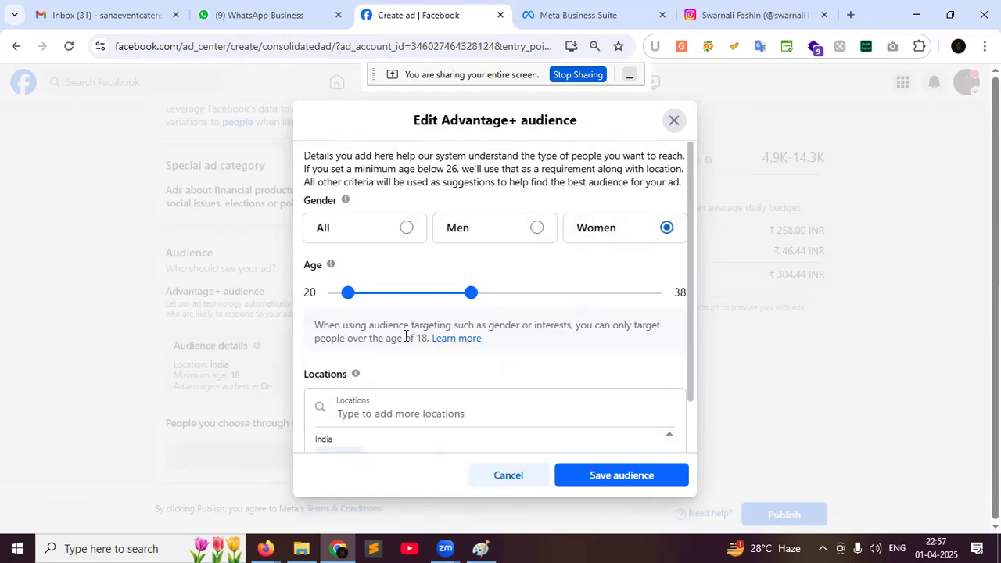
pyautogui.scroll(-1, 405, 336)
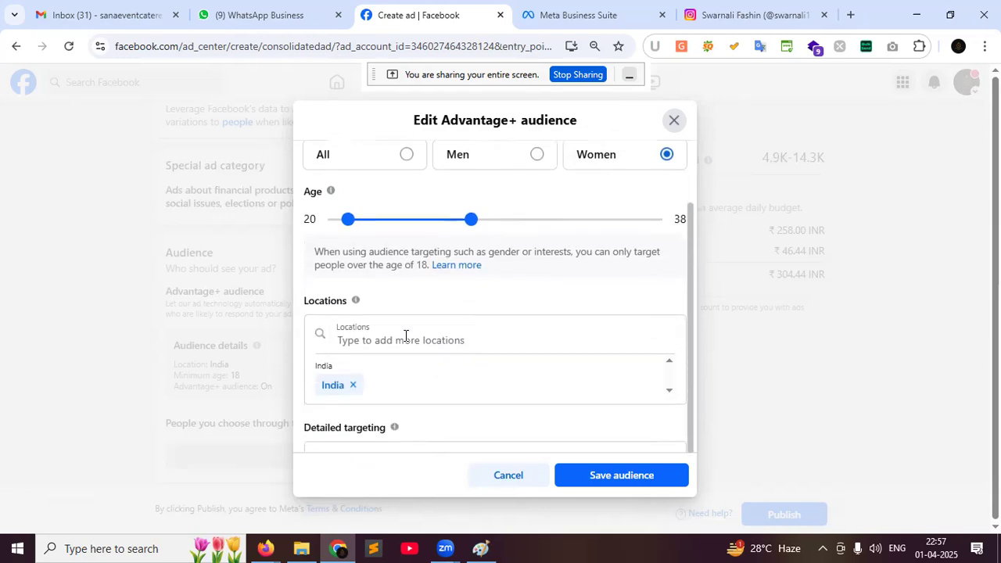
# Replace India with Kolkata, West Bengal, shrinking its radius to 17 km
pyautogui.click(353, 387)
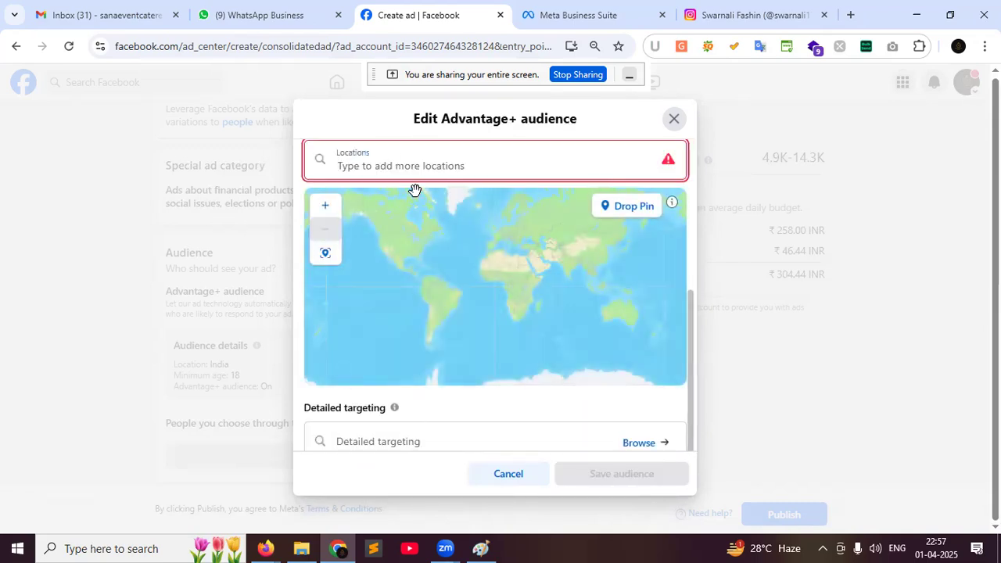
pyautogui.write('kolkata')
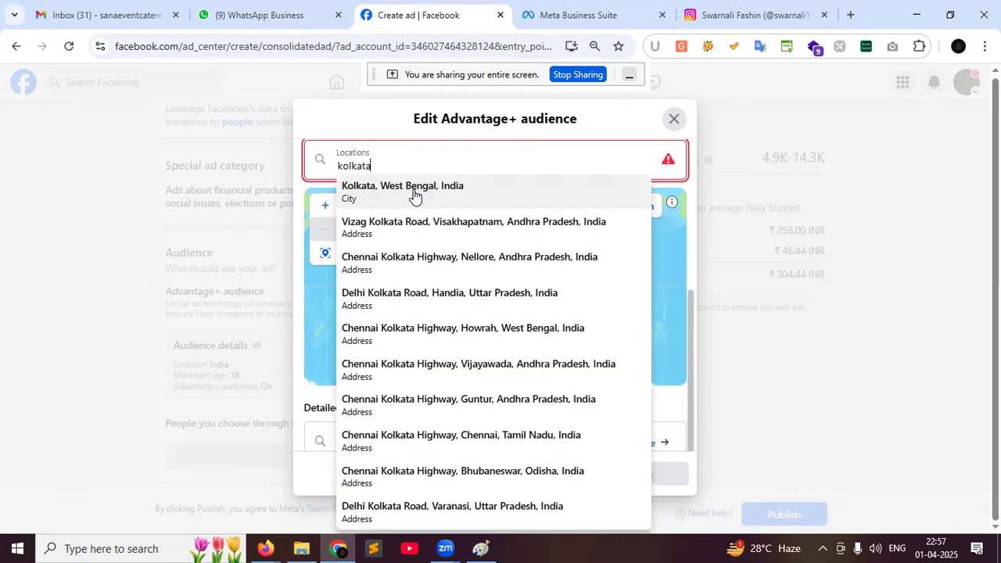
pyautogui.click(412, 194)
pyautogui.scroll(-2, 681, 391)
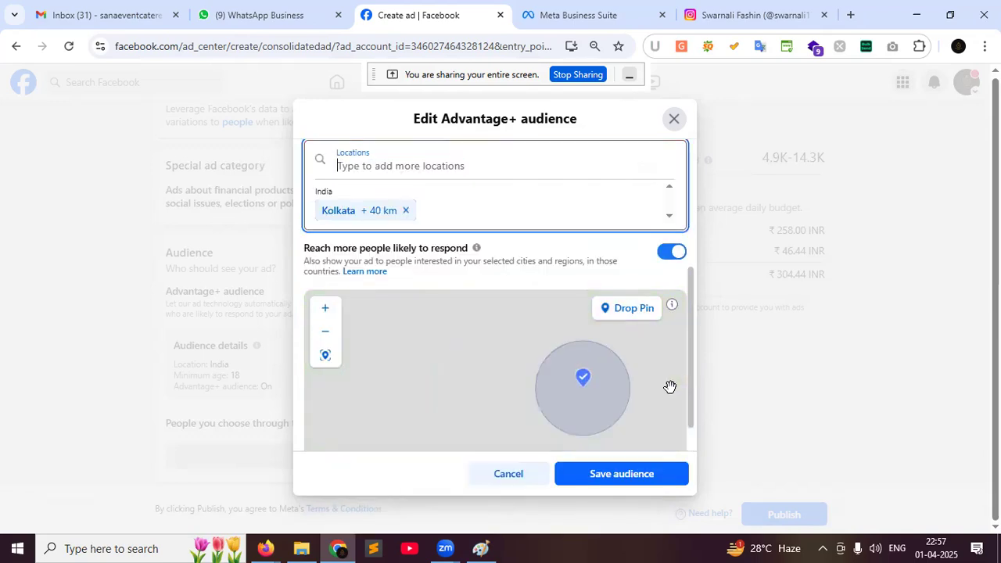
pyautogui.scroll(-1, 686, 405)
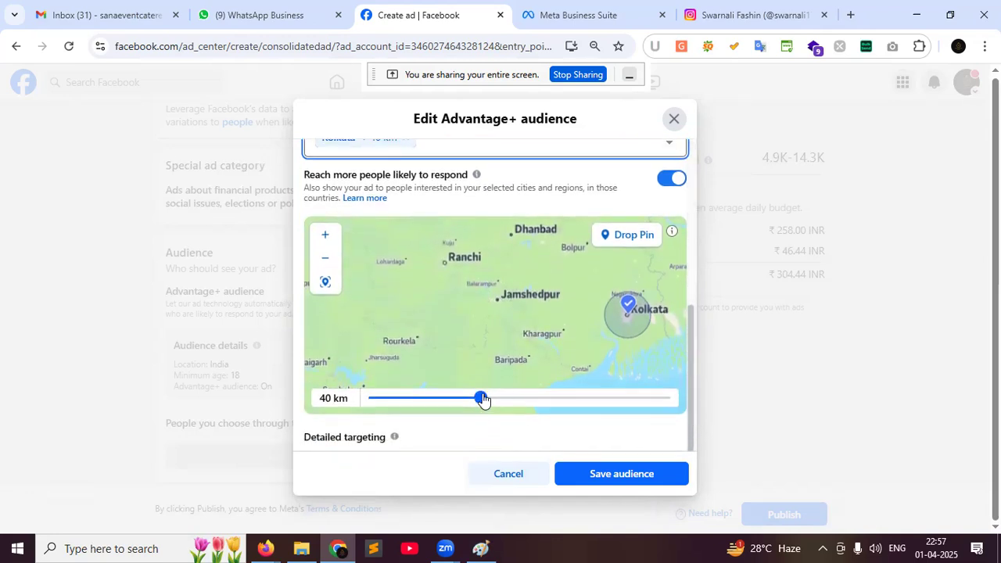
pyautogui.scroll(1, 541, 378)
pyautogui.moveTo(614, 333); pyautogui.dragTo(476, 332)
pyautogui.moveTo(479, 399); pyautogui.dragTo(369, 400)
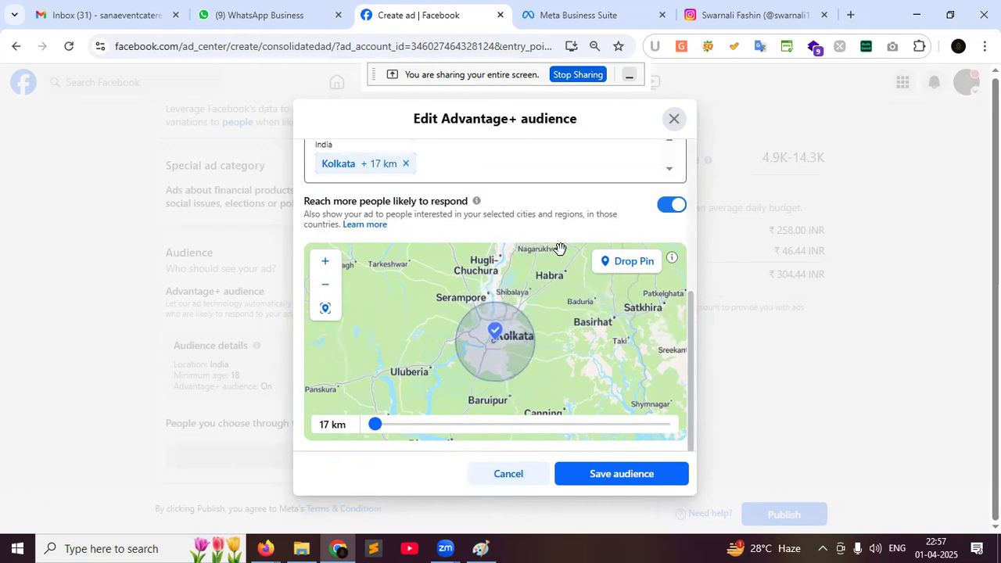
pyautogui.scroll(2, 692, 323)
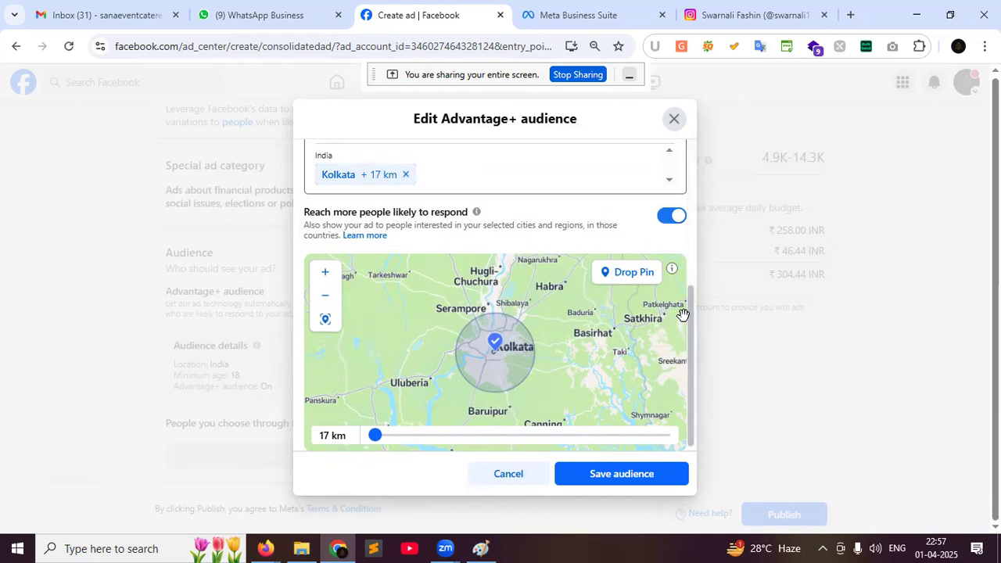
# Add Hugli, West Bengal with a 17 km radius, framing both city circles on the map
pyautogui.click(426, 207)
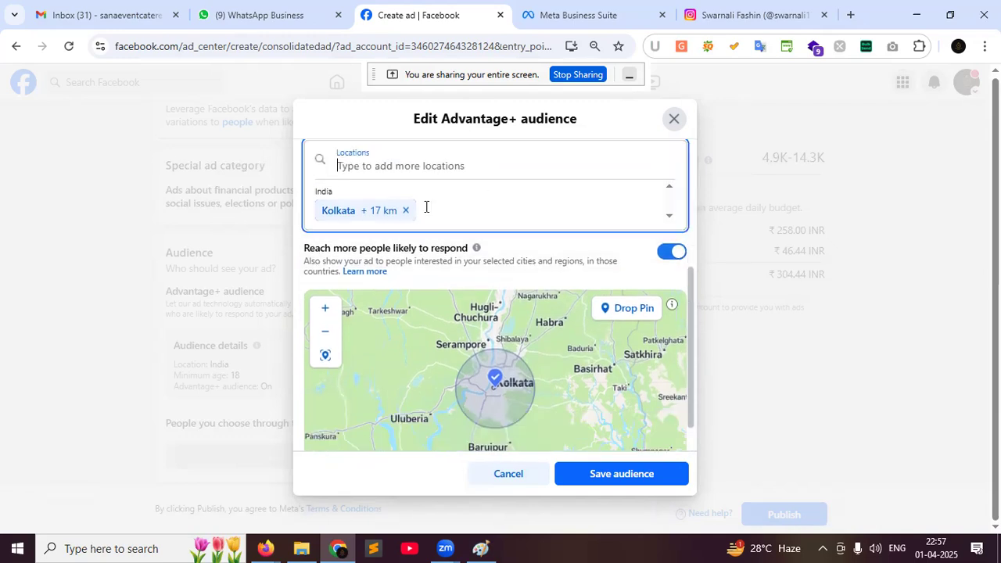
pyautogui.write('hugli')
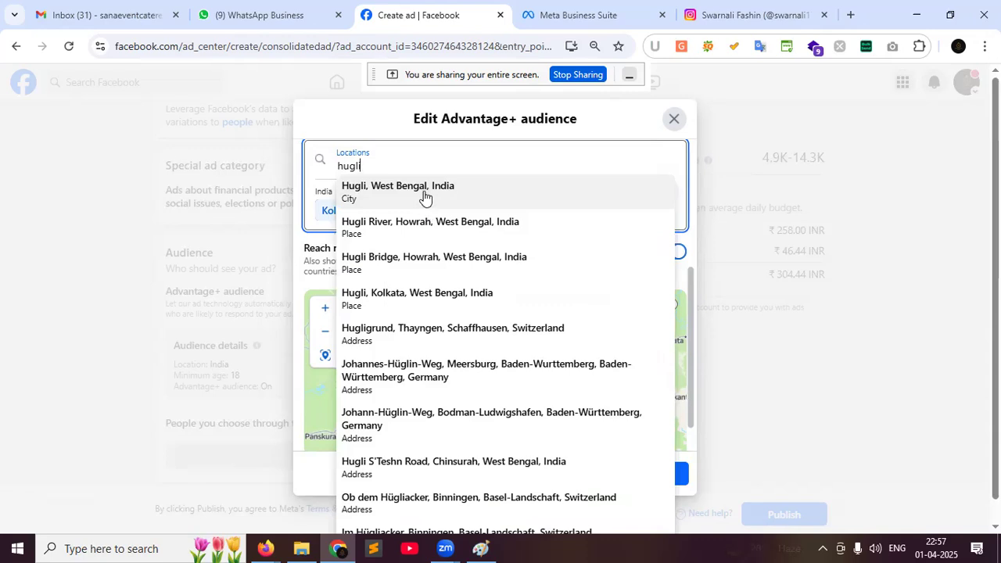
pyautogui.click(423, 196)
pyautogui.moveTo(478, 431); pyautogui.dragTo(371, 436)
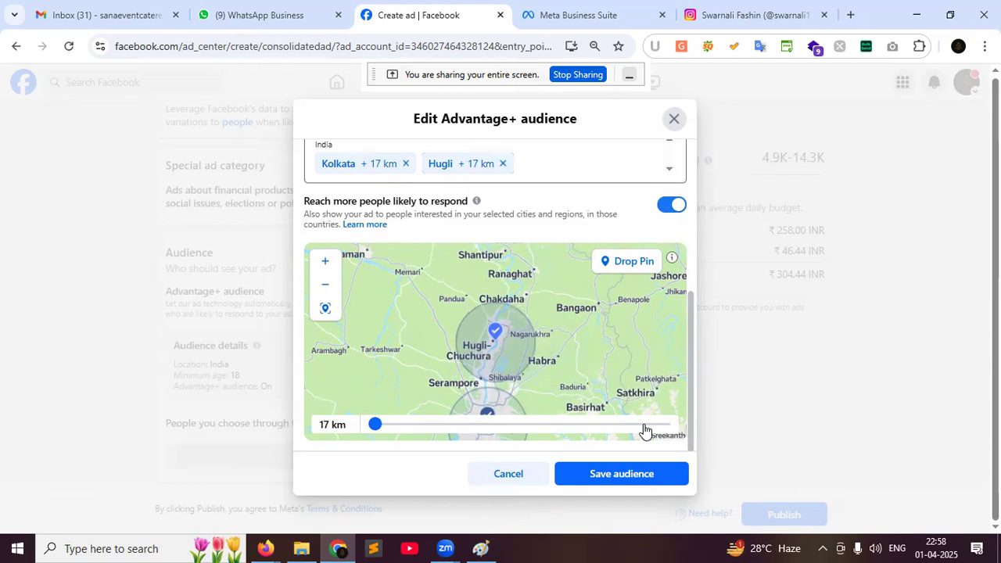
pyautogui.scroll(-2, 686, 300)
pyautogui.scroll(2, 687, 301)
pyautogui.scroll(-1, 620, 327)
pyautogui.scroll(2, 566, 393)
pyautogui.moveTo(584, 394); pyautogui.dragTo(395, 328)
pyautogui.scroll(1, 541, 337)
pyautogui.moveTo(631, 292); pyautogui.dragTo(489, 388)
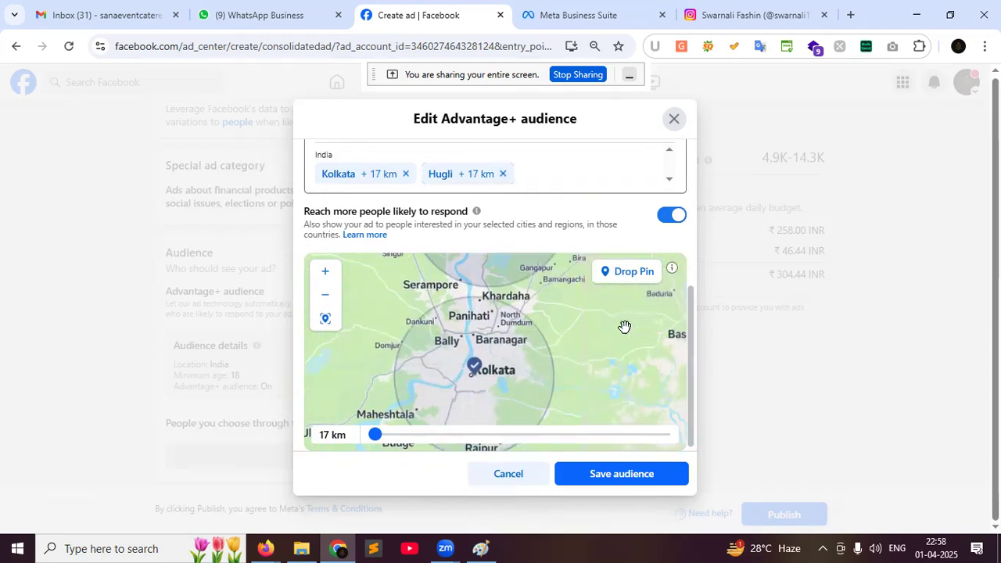
pyautogui.scroll(-1, 625, 327)
pyautogui.moveTo(489, 335); pyautogui.dragTo(409, 363)
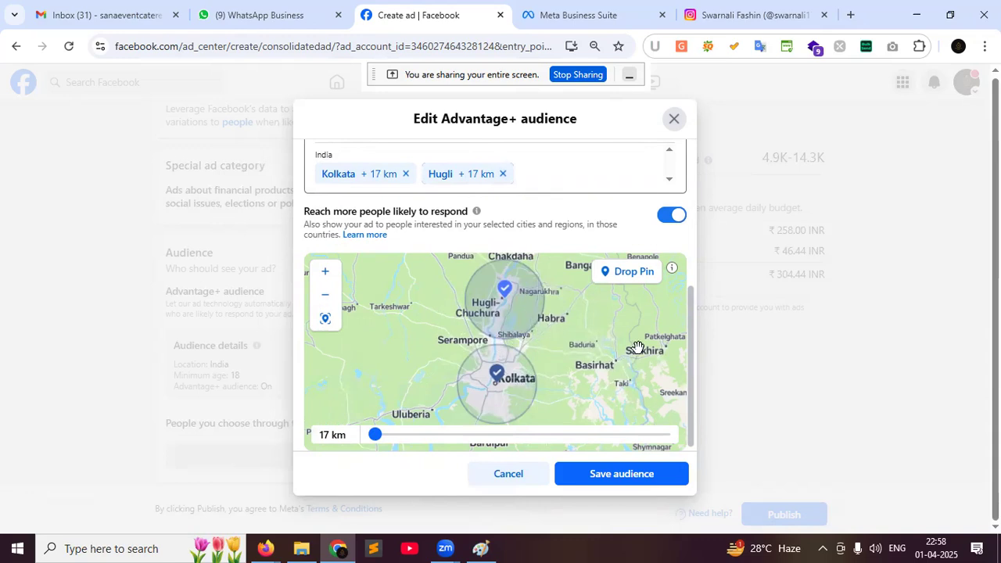
pyautogui.moveTo(689, 347); pyautogui.dragTo(692, 226)
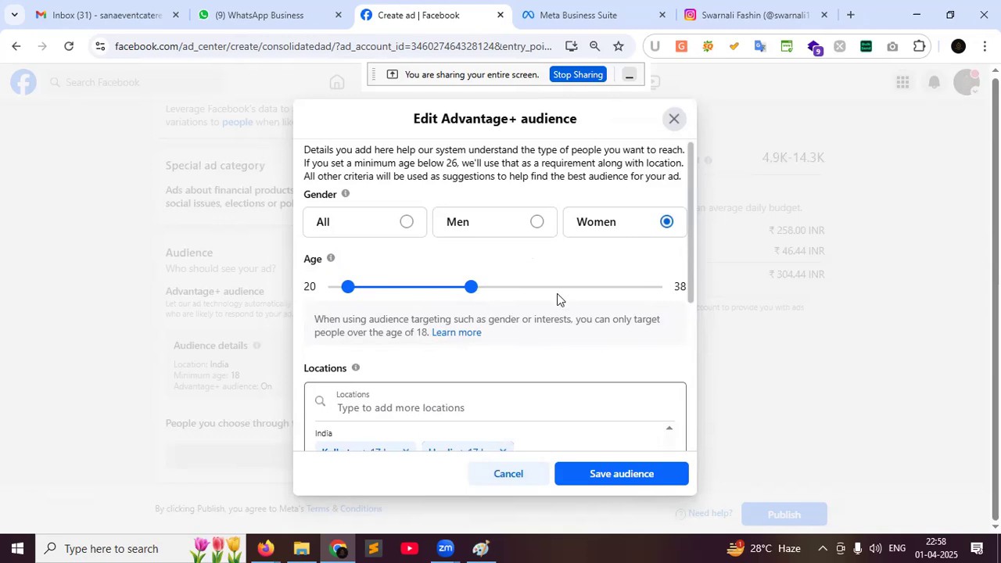
# Save the audience targeting Kolkata and Hugli
pyautogui.scroll(-1, 557, 293)
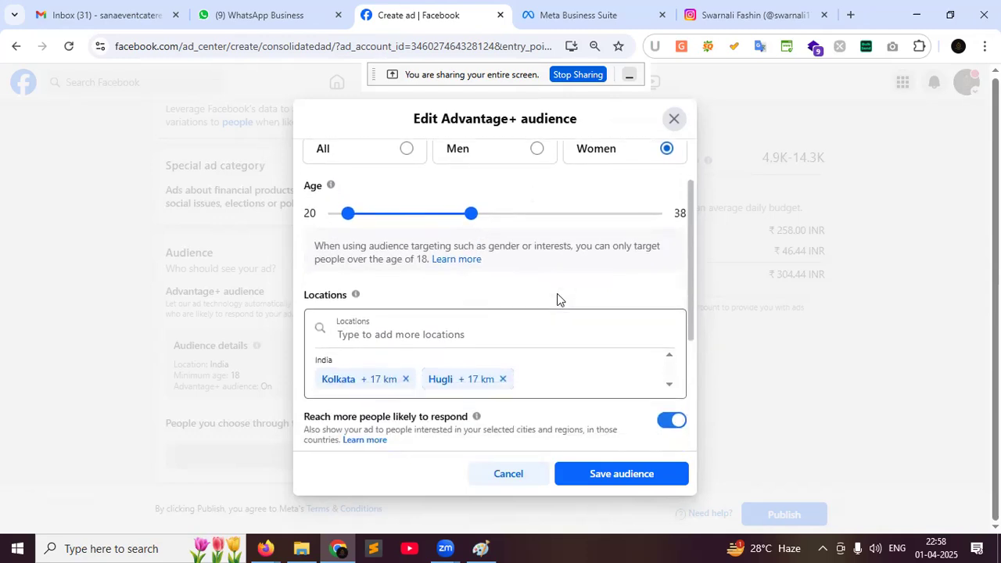
pyautogui.scroll(-2, 557, 300)
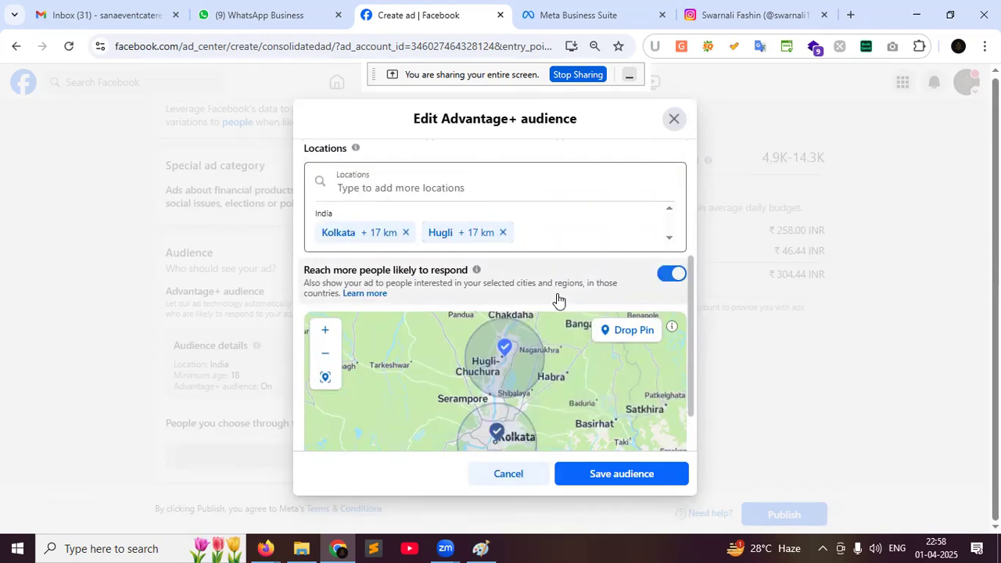
pyautogui.scroll(-1, 691, 292)
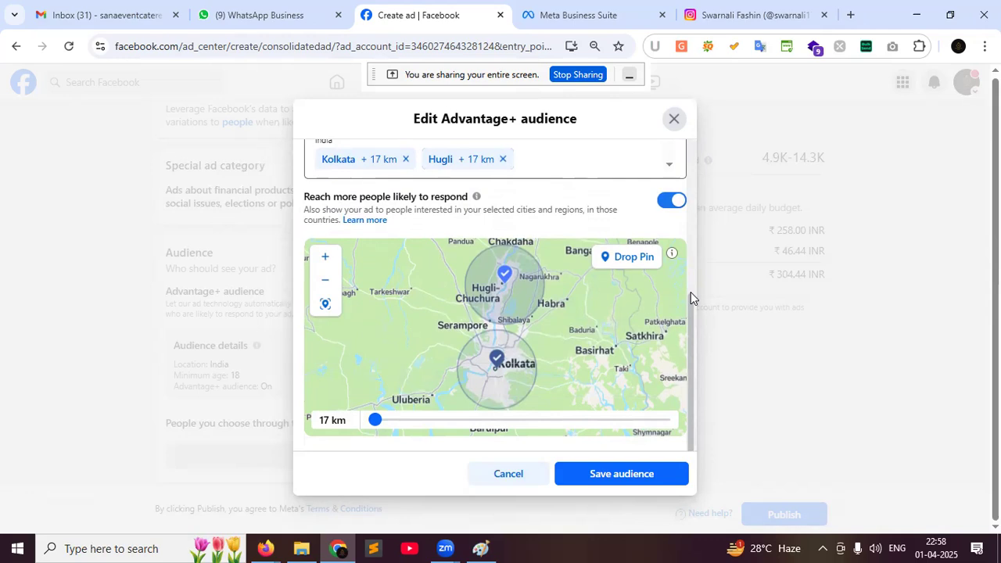
pyautogui.scroll(-1, 690, 293)
pyautogui.click(611, 474)
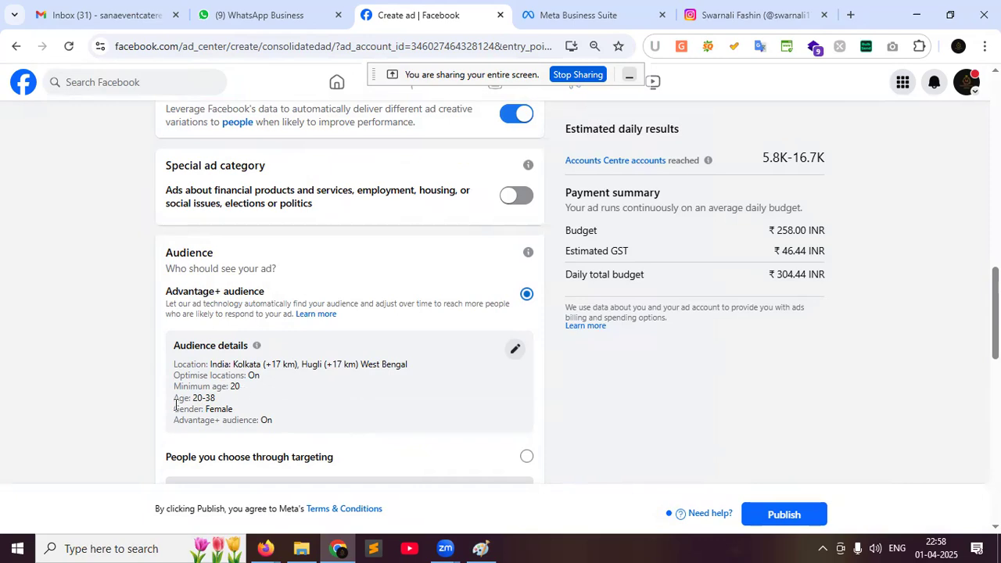
pyautogui.moveTo(195, 398); pyautogui.dragTo(234, 409)
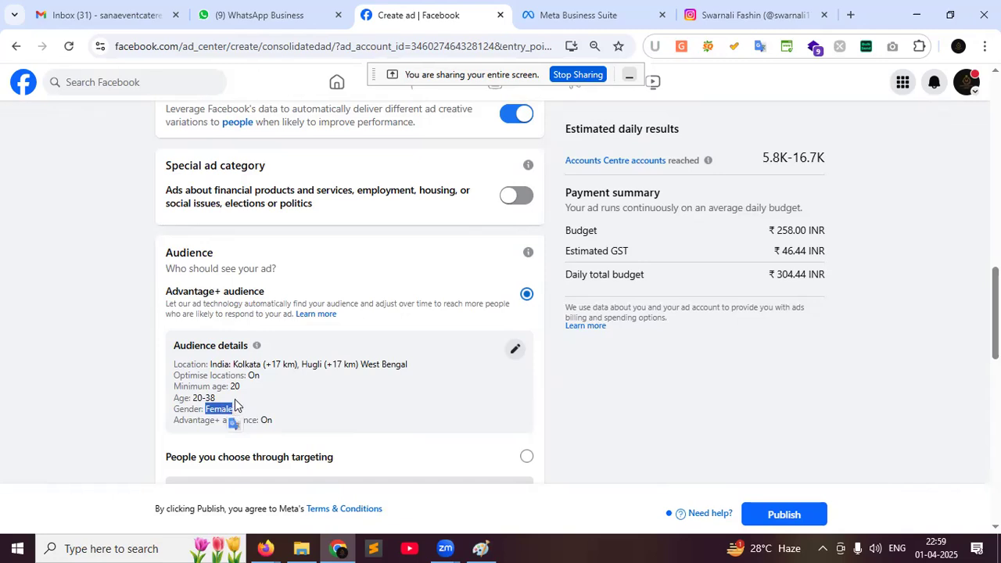
pyautogui.scroll(-3, 234, 405)
pyautogui.scroll(4, 393, 300)
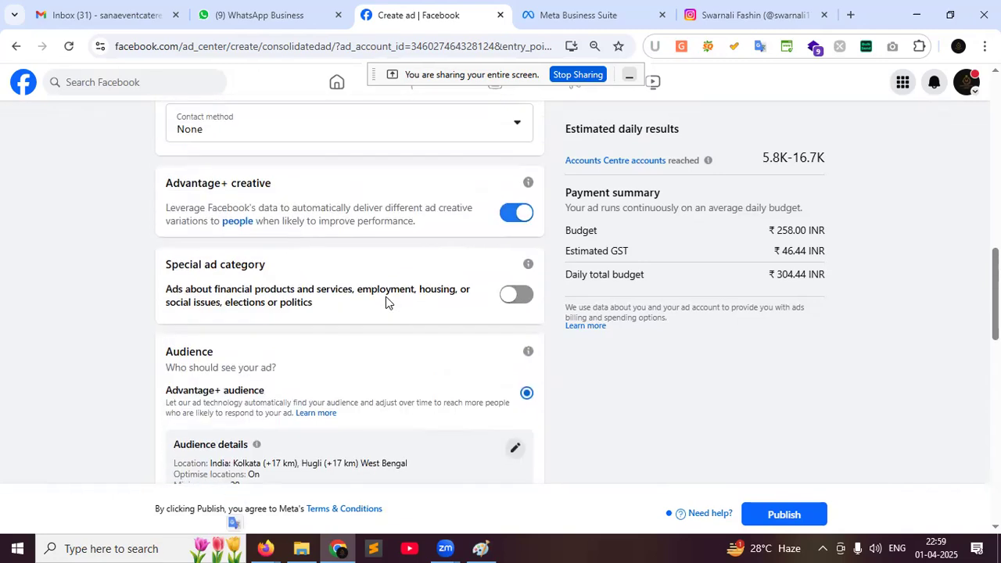
pyautogui.scroll(7, 386, 301)
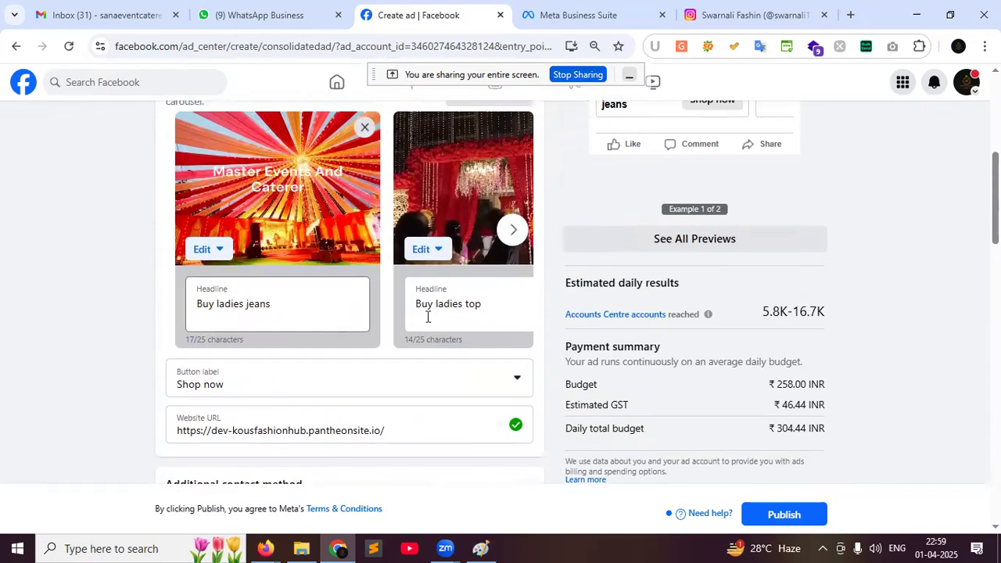
pyautogui.scroll(4, 427, 316)
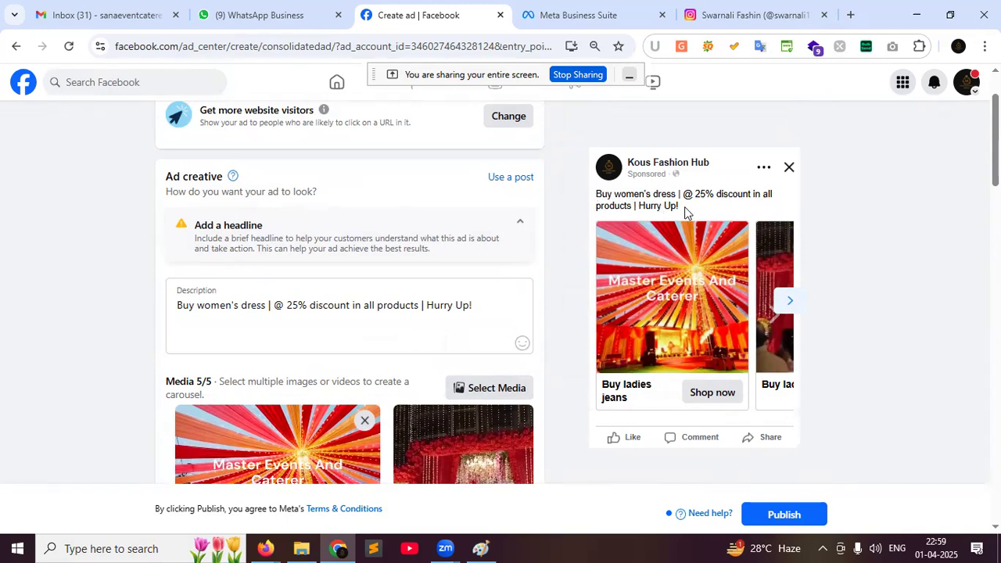
pyautogui.click(789, 303)
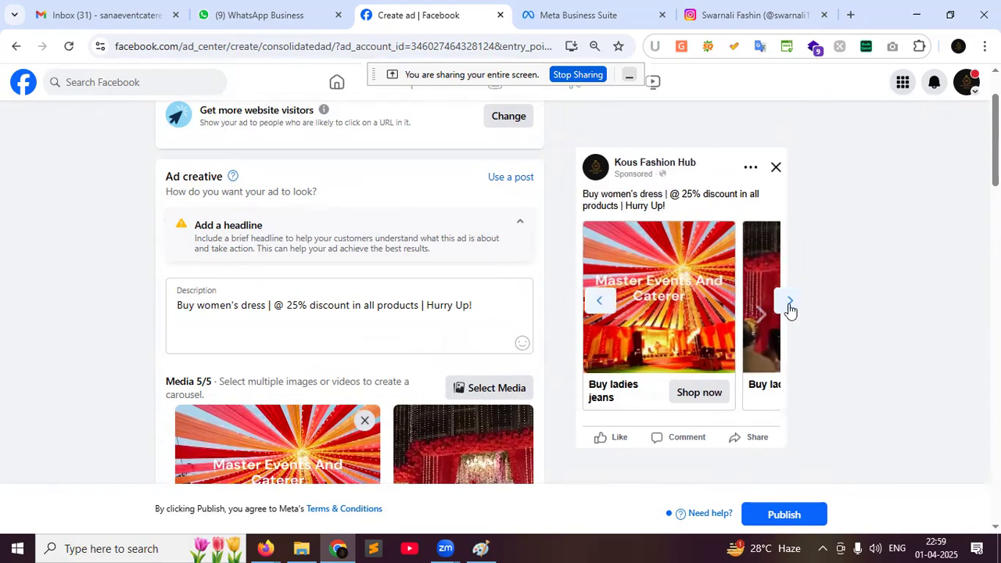
pyautogui.click(789, 304)
pyautogui.click(601, 302)
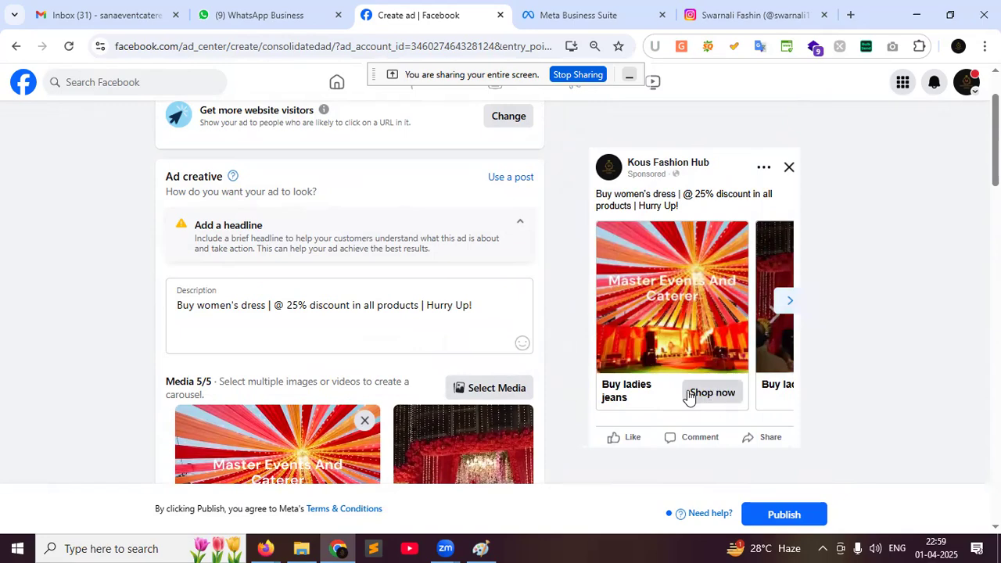
pyautogui.scroll(-6, 344, 360)
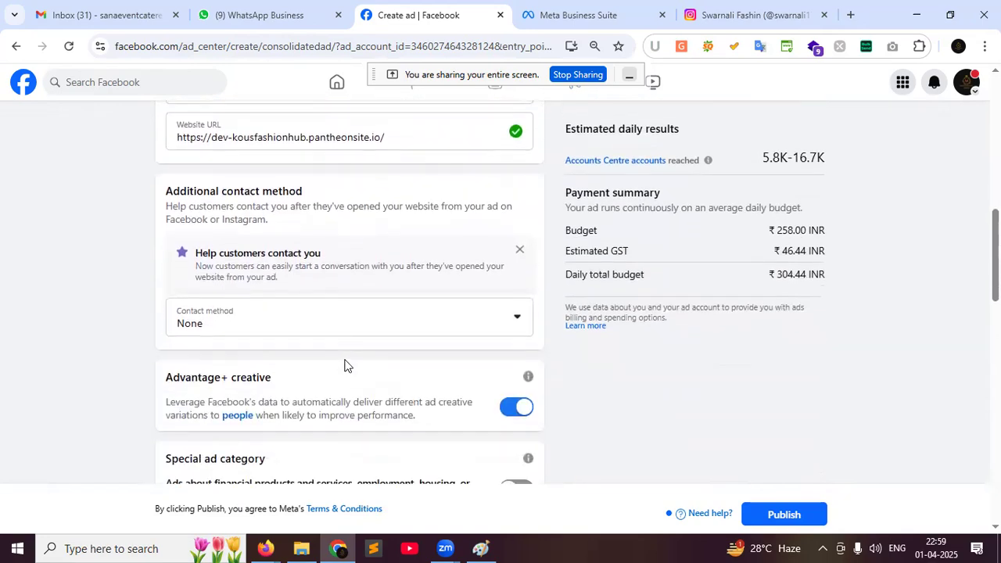
pyautogui.scroll(-7, 347, 365)
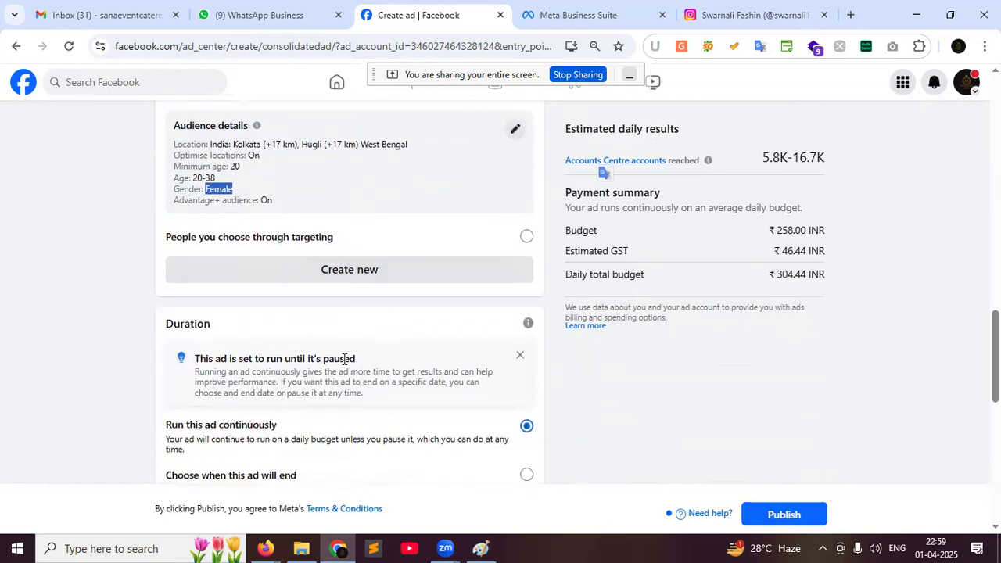
pyautogui.scroll(-4, 344, 360)
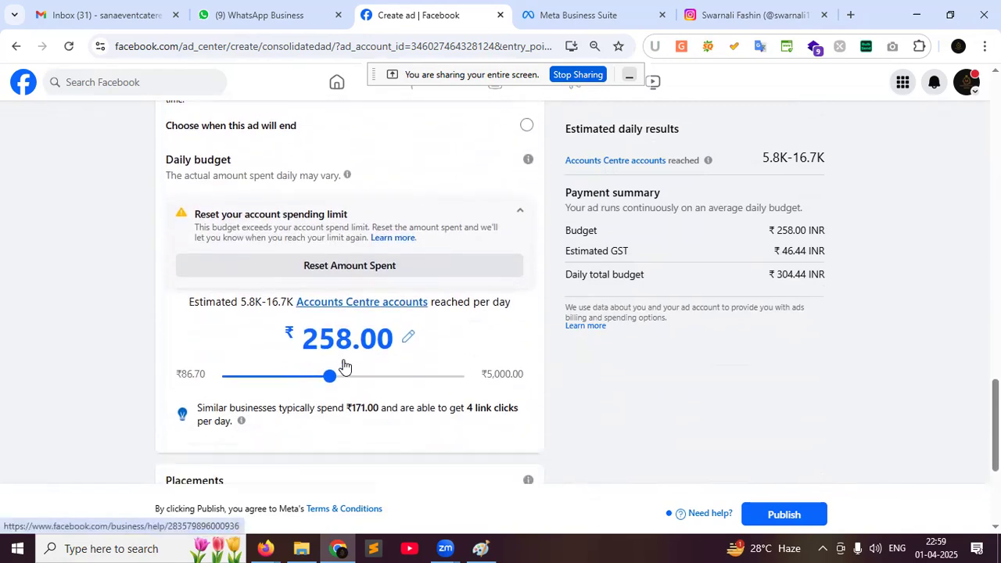
pyautogui.scroll(-3, 344, 366)
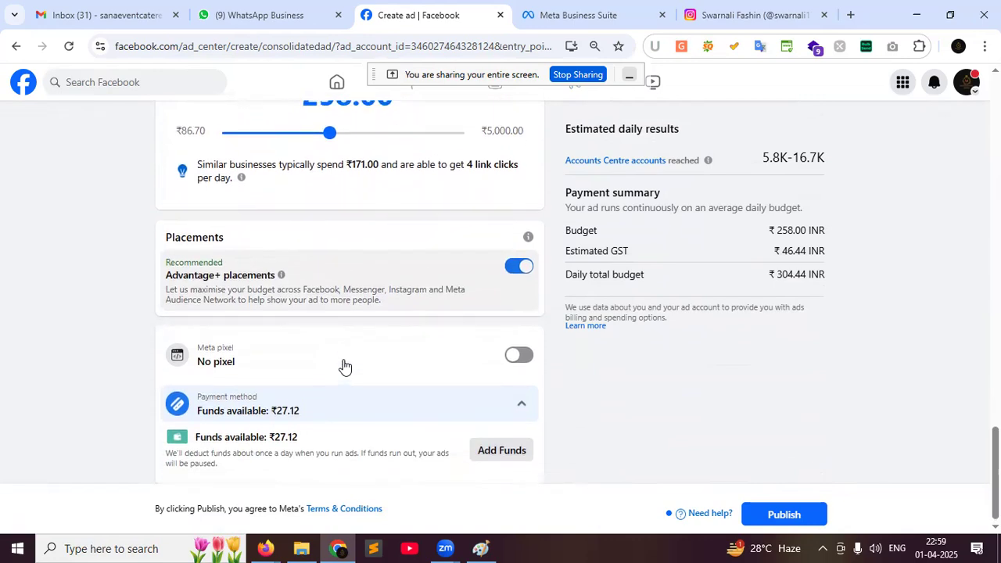
pyautogui.scroll(5, 344, 366)
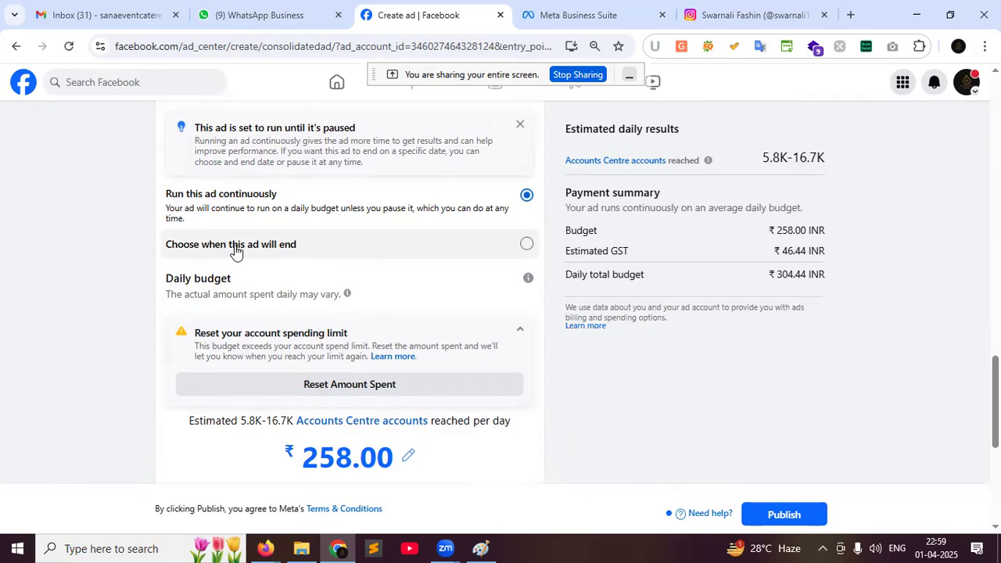
# Change the ad duration from 7 to 5 days, ending 6 Apr 2025, totalling ₹1,522.20
pyautogui.click(528, 245)
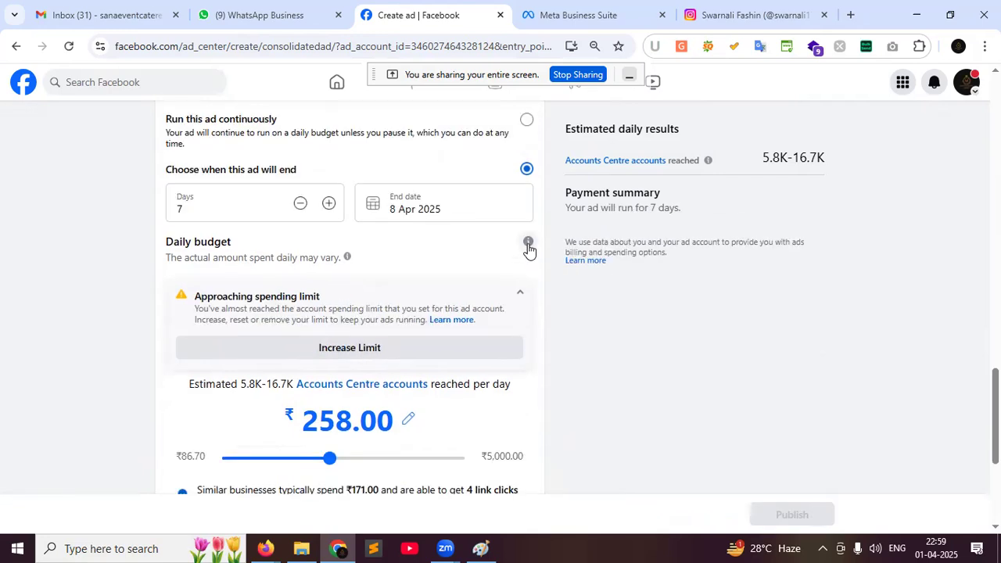
pyautogui.scroll(1, 214, 221)
pyautogui.click(195, 286)
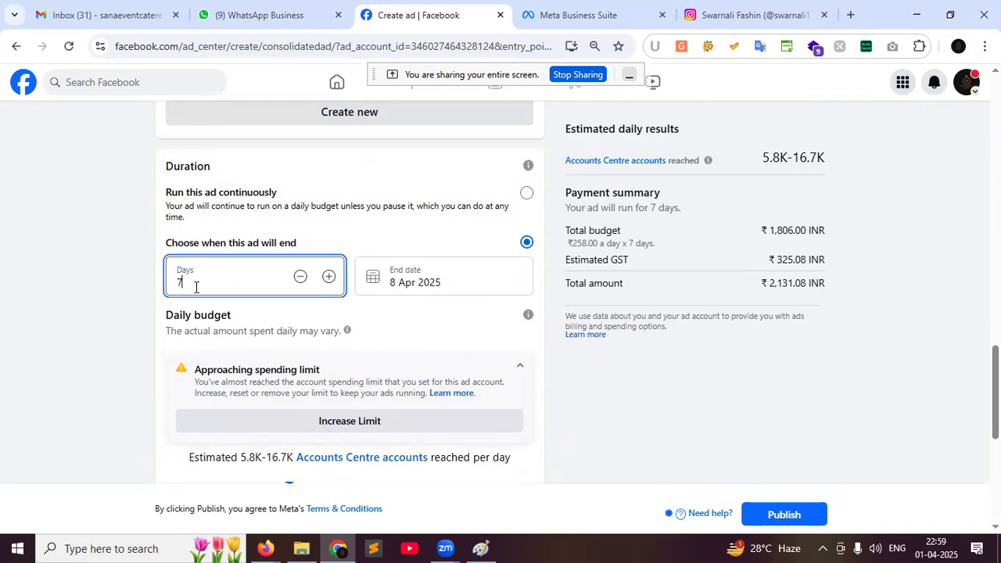
pyautogui.press('BackSpace')
pyautogui.write('5')
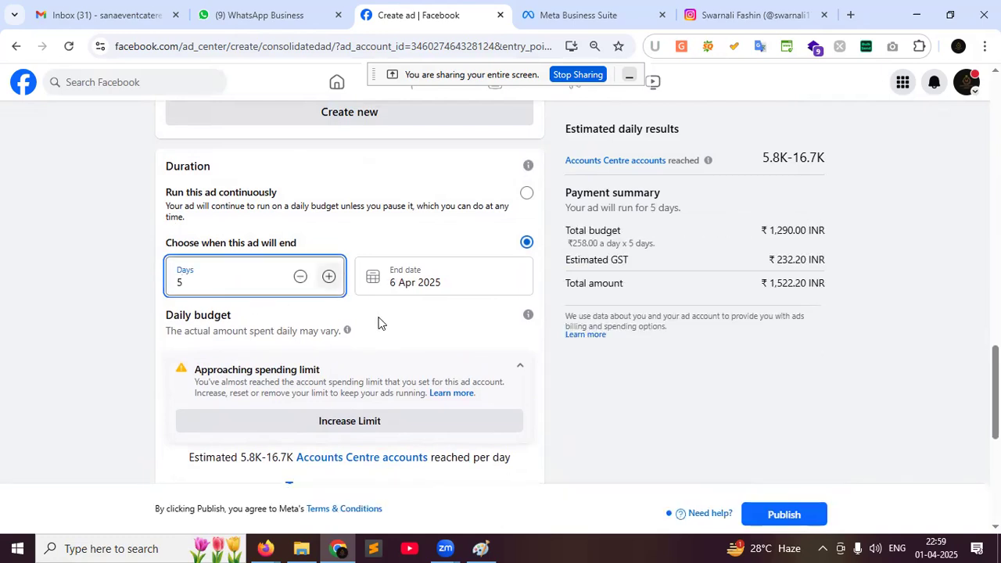
pyautogui.click(571, 383)
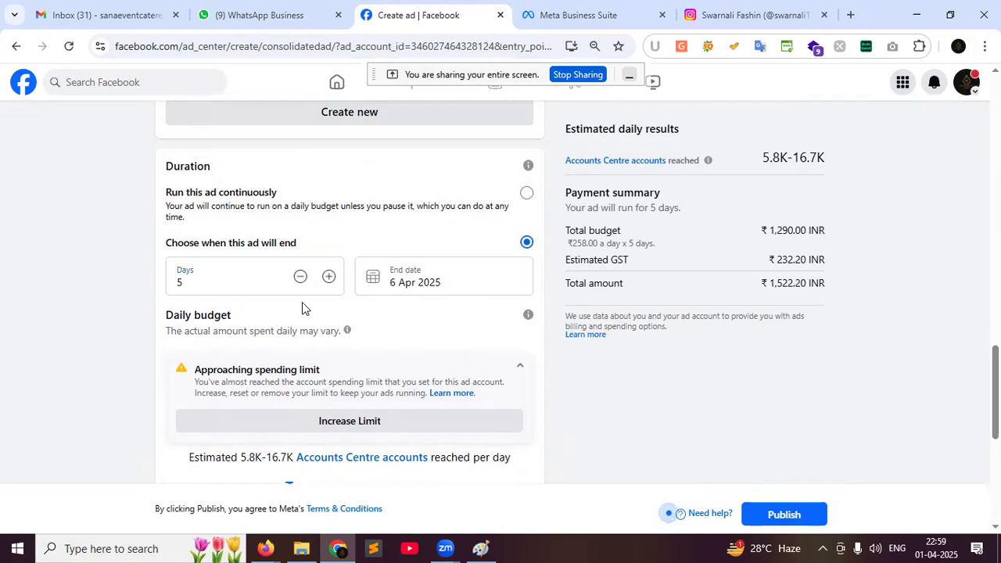
pyautogui.scroll(-1, 303, 308)
pyautogui.scroll(-1, 303, 308)
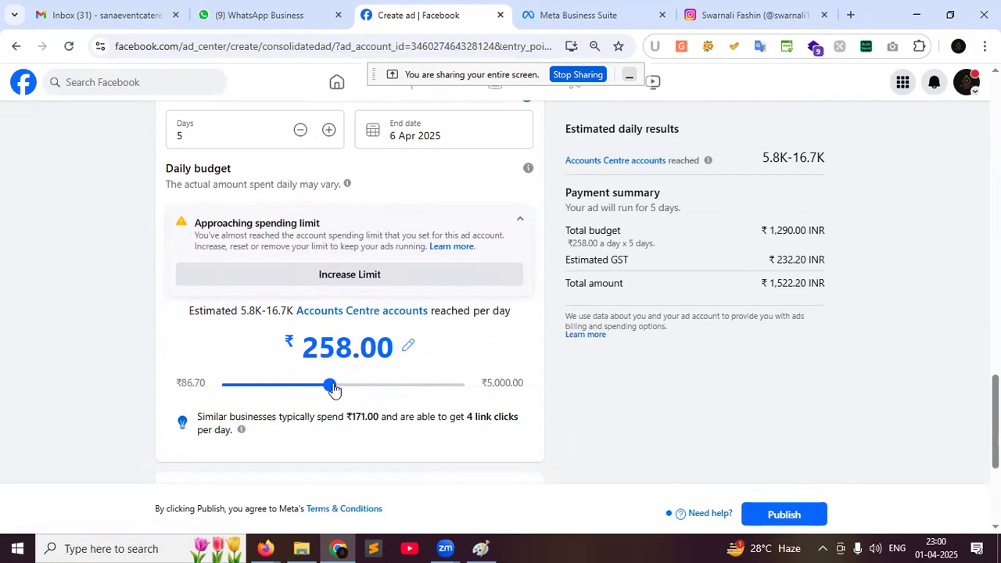
# Change the ad's daily budget to ₹500.00
pyautogui.click(320, 344)
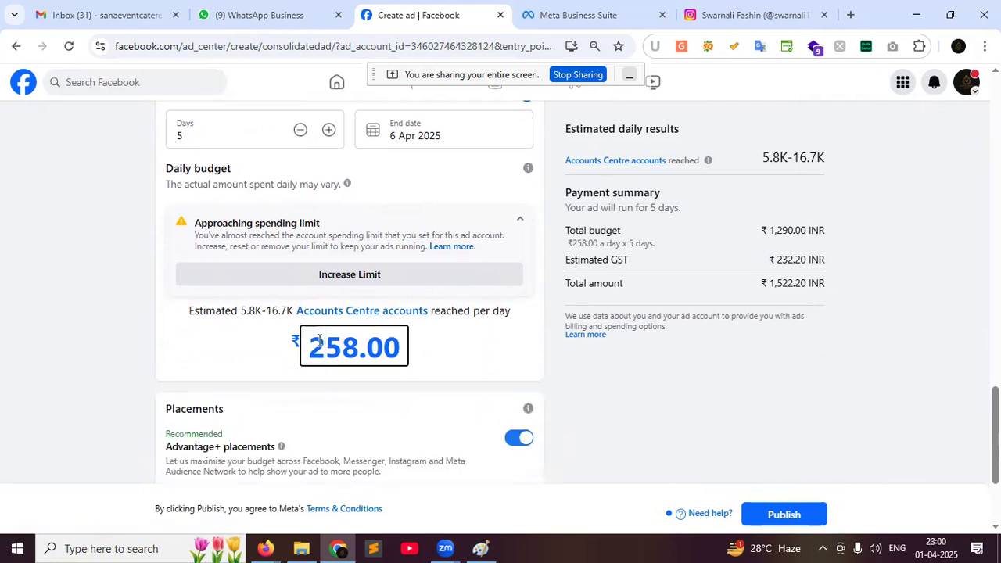
pyautogui.click(501, 348)
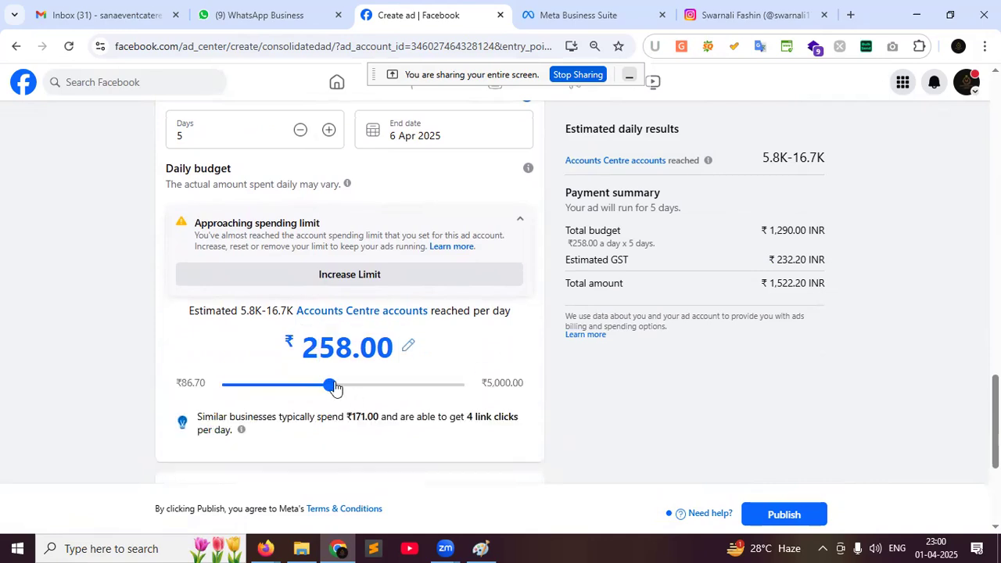
pyautogui.click(317, 351)
pyautogui.press('BackSpace')
pyautogui.write('5')
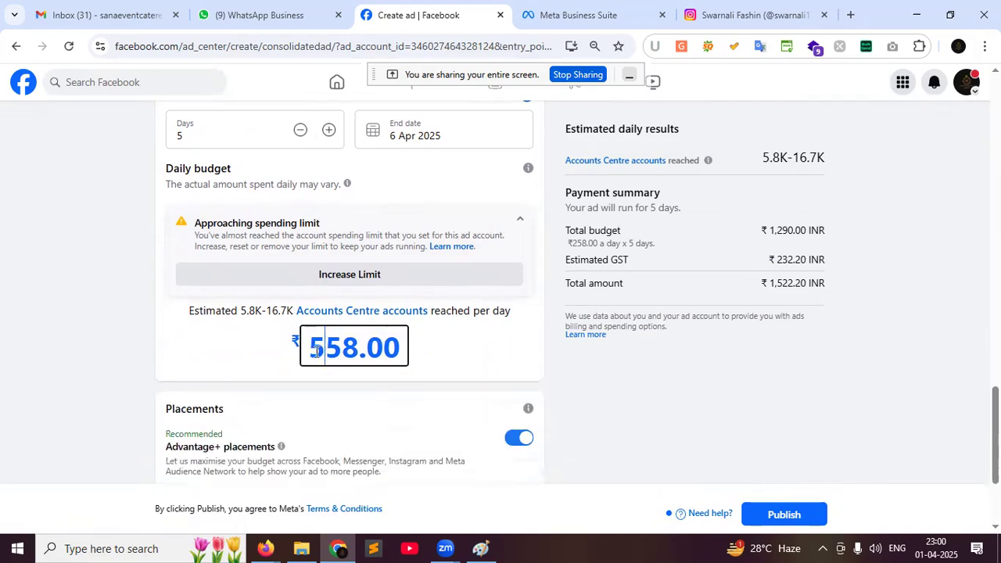
pyautogui.press('Delete')
pyautogui.press('Delete')
pyautogui.write('00')
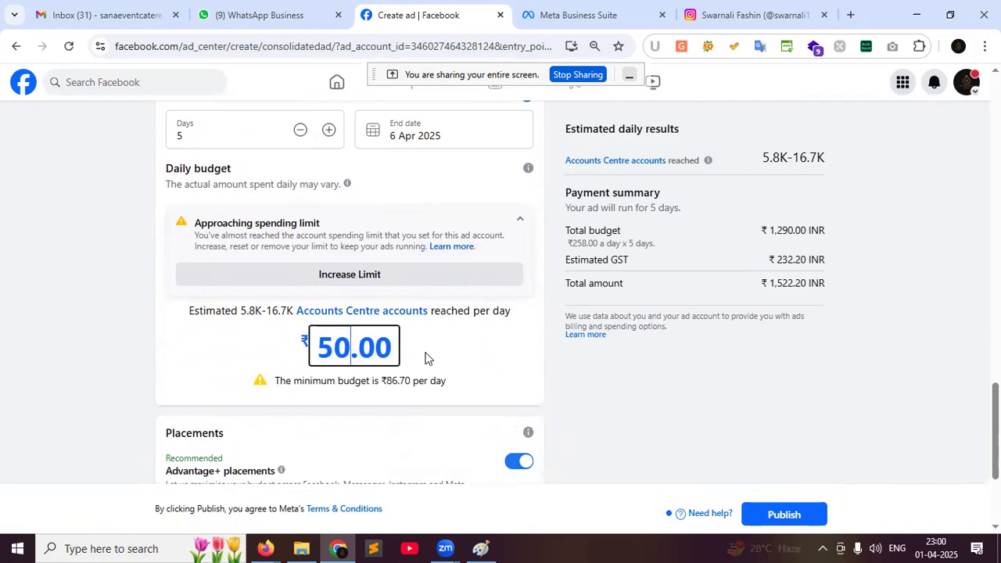
pyautogui.click(440, 355)
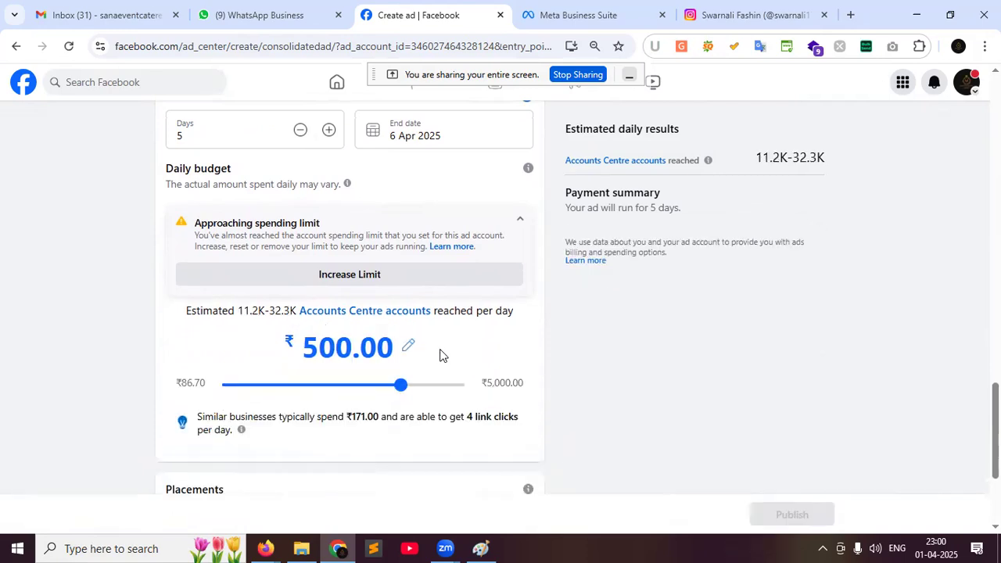
# Try daily budgets of ₹100.00 and then ₹1,000.00
pyautogui.click(327, 351)
pyautogui.press('BackSpace')
pyautogui.write('1')
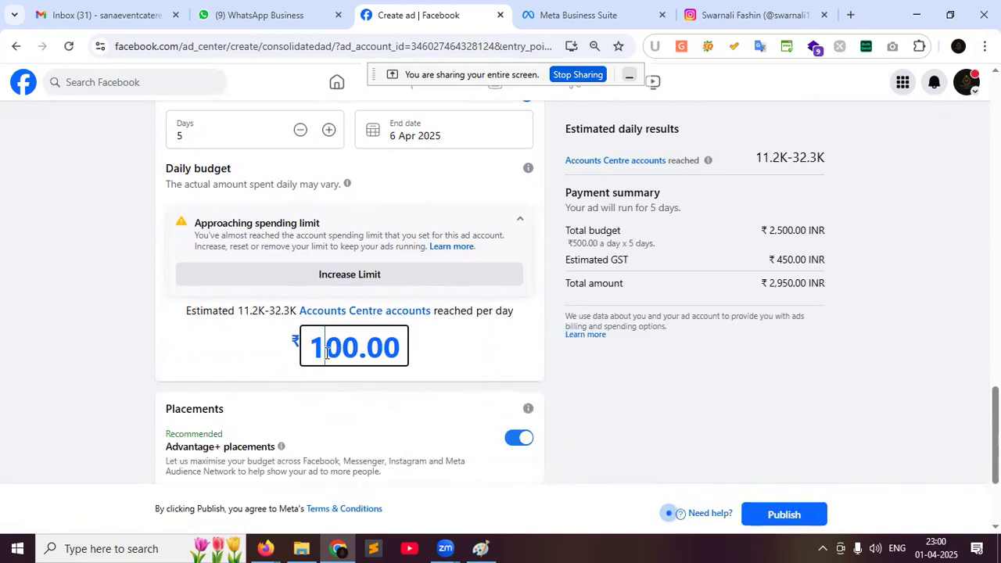
pyautogui.click(442, 339)
pyautogui.click(320, 352)
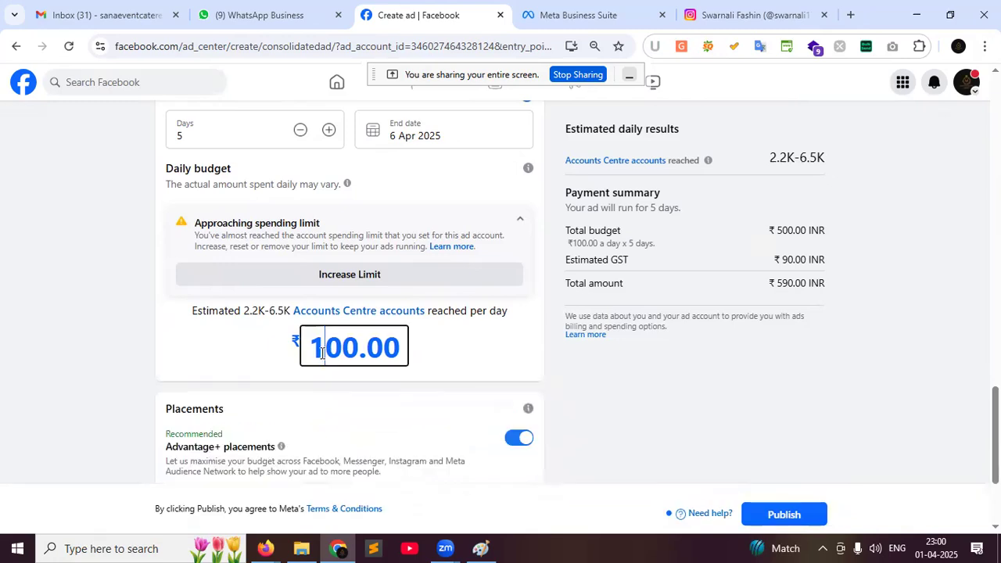
pyautogui.write('0')
pyautogui.click(472, 348)
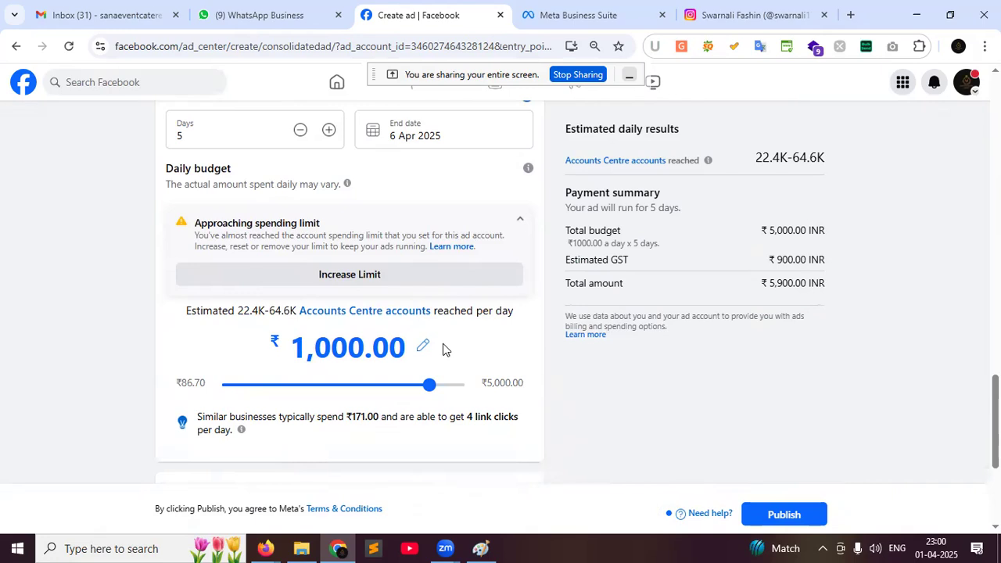
# Check the 22.4K-64.6K reach estimate and raise the daily budget to ₹3,000.00
pyautogui.moveTo(751, 156); pyautogui.dragTo(827, 160)
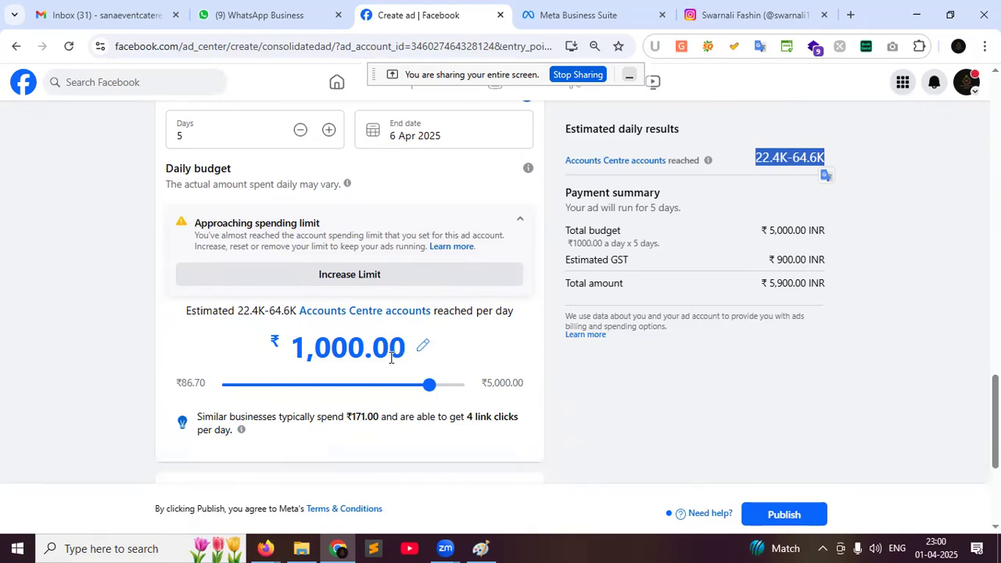
pyautogui.click(306, 352)
pyautogui.press('BackSpace')
pyautogui.write('3')
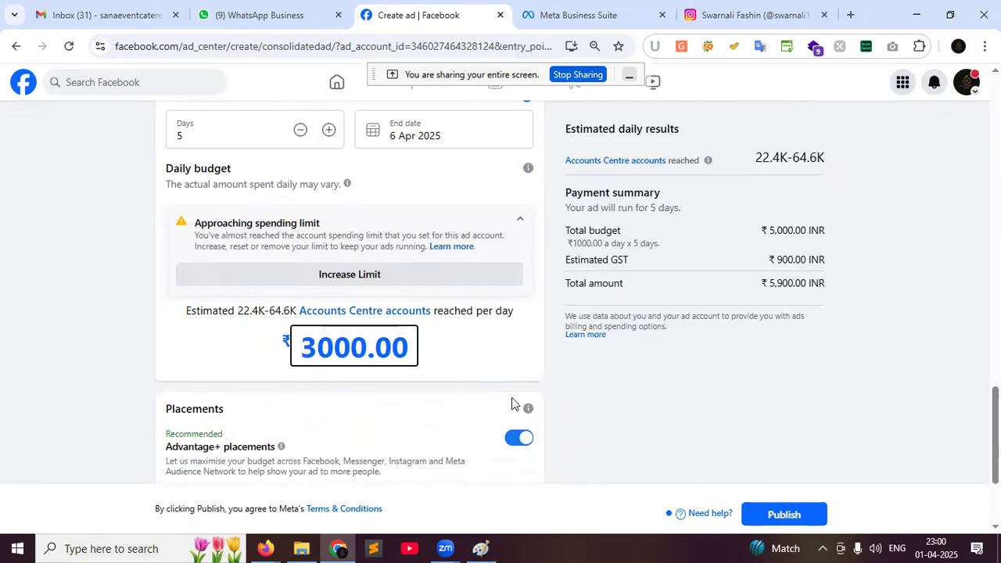
pyautogui.click(574, 364)
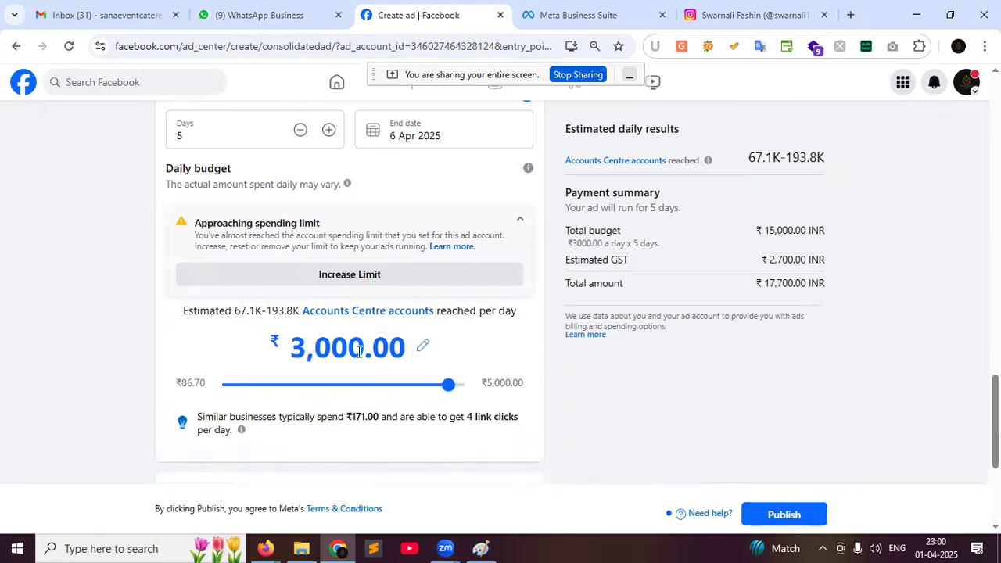
# Settle on a ₹300.00 daily budget, checking the ₹1,500.00 total and ₹1,770.00 amount
pyautogui.click(393, 359)
pyautogui.press('BackSpace')
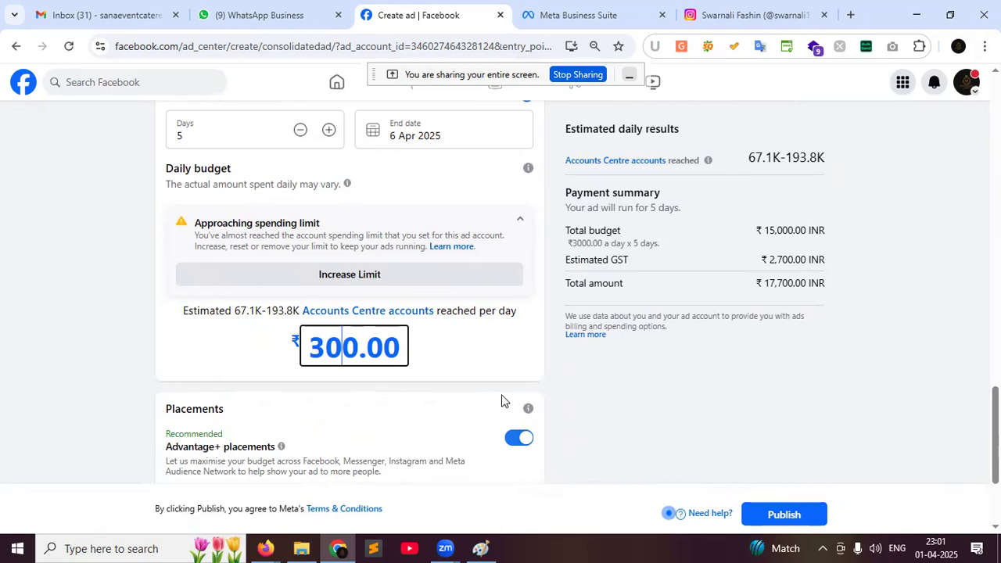
pyautogui.click(574, 389)
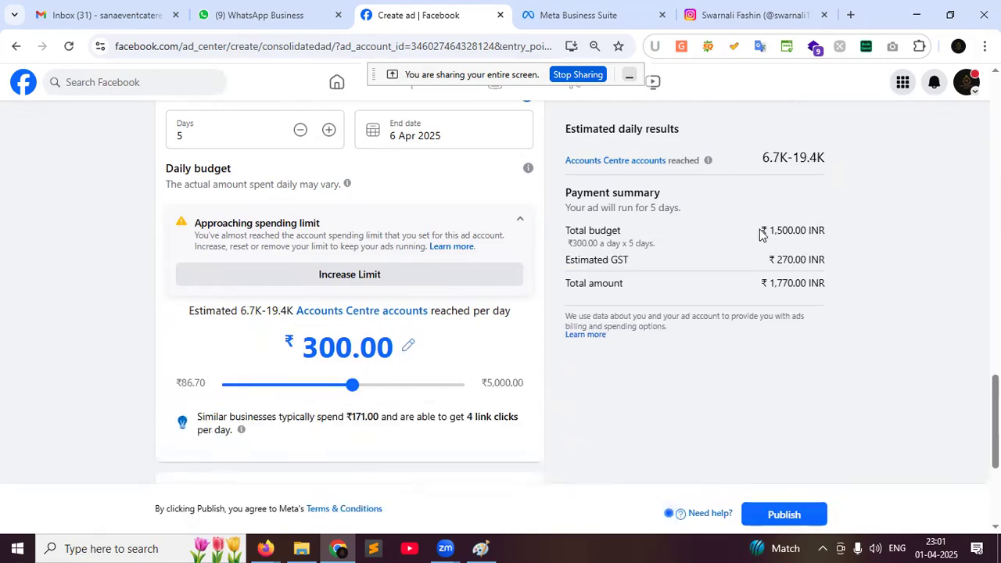
pyautogui.moveTo(760, 230); pyautogui.dragTo(831, 238)
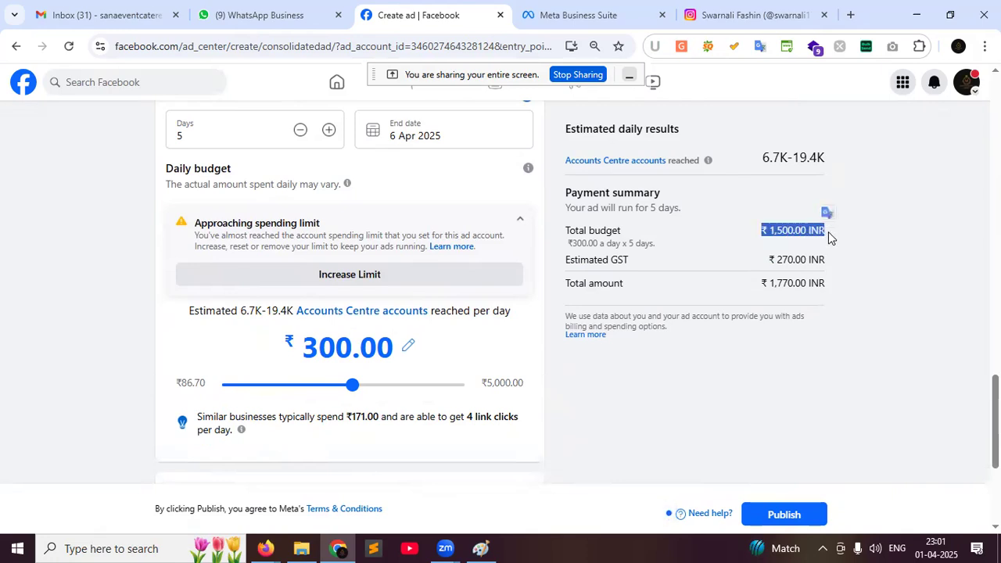
pyautogui.moveTo(760, 283); pyautogui.dragTo(838, 286)
pyautogui.click(838, 282)
pyautogui.scroll(1, 837, 278)
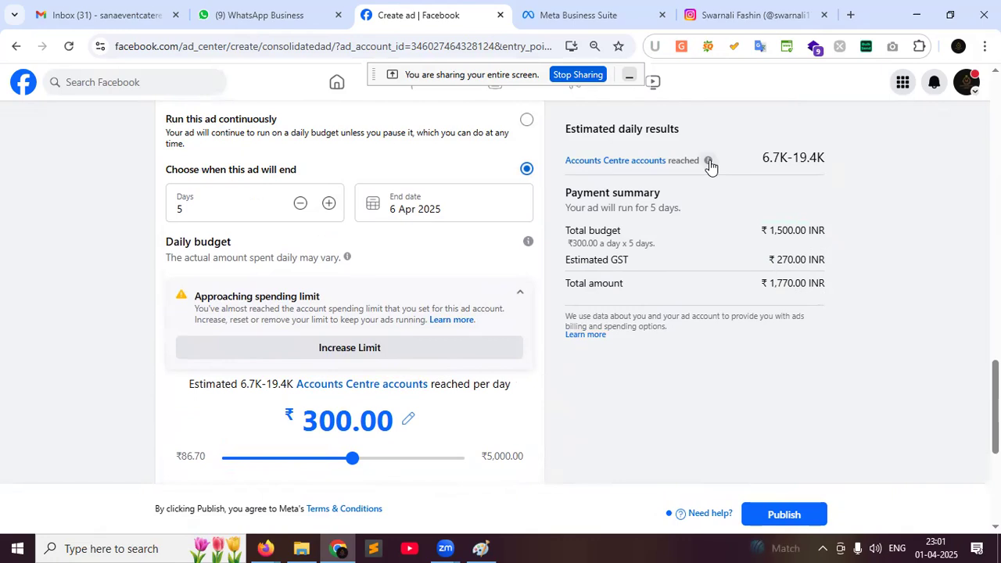
pyautogui.moveTo(708, 163)
pyautogui.moveTo(760, 158); pyautogui.dragTo(832, 162)
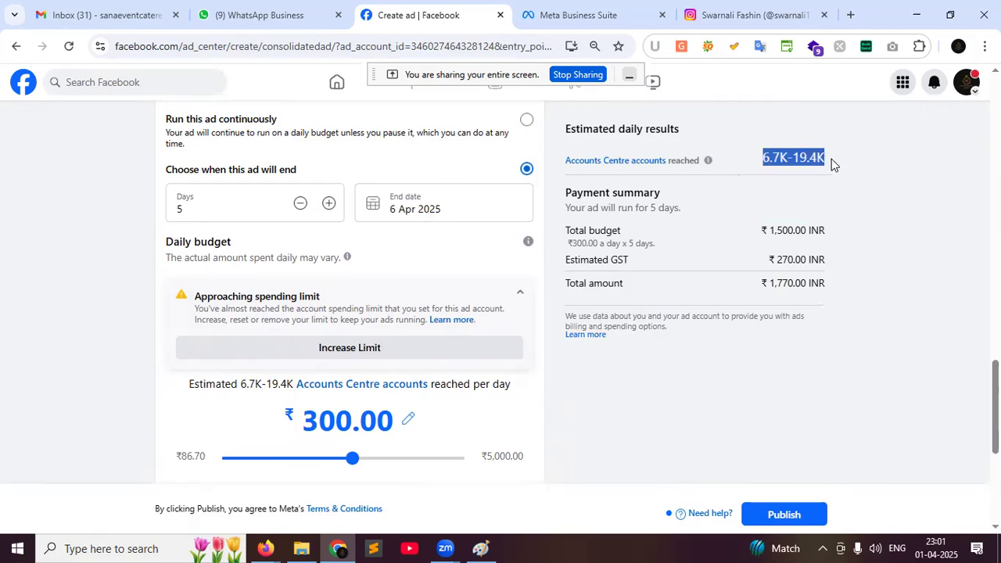
pyautogui.click(769, 159)
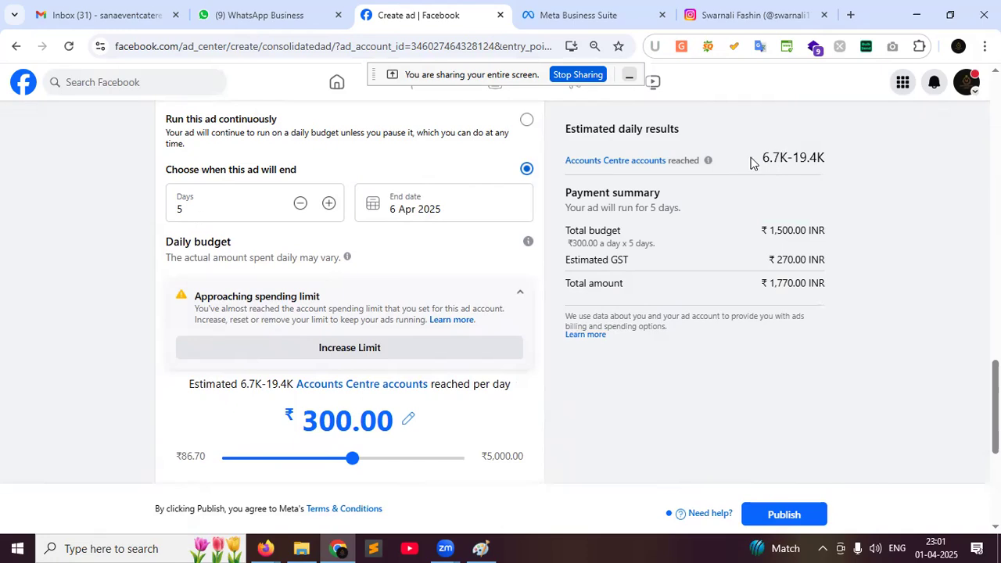
pyautogui.moveTo(753, 162); pyautogui.dragTo(785, 153)
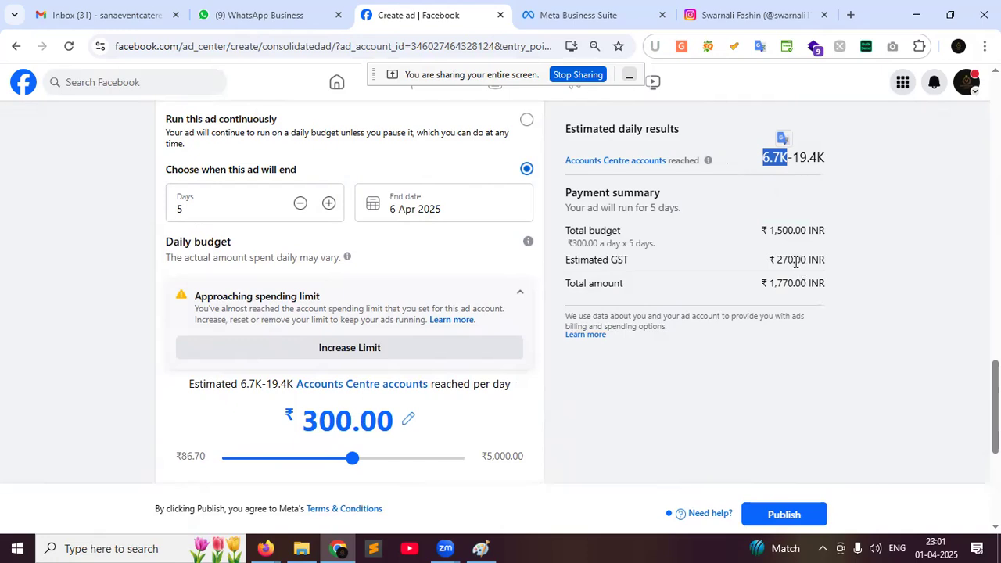
pyautogui.scroll(5, 391, 368)
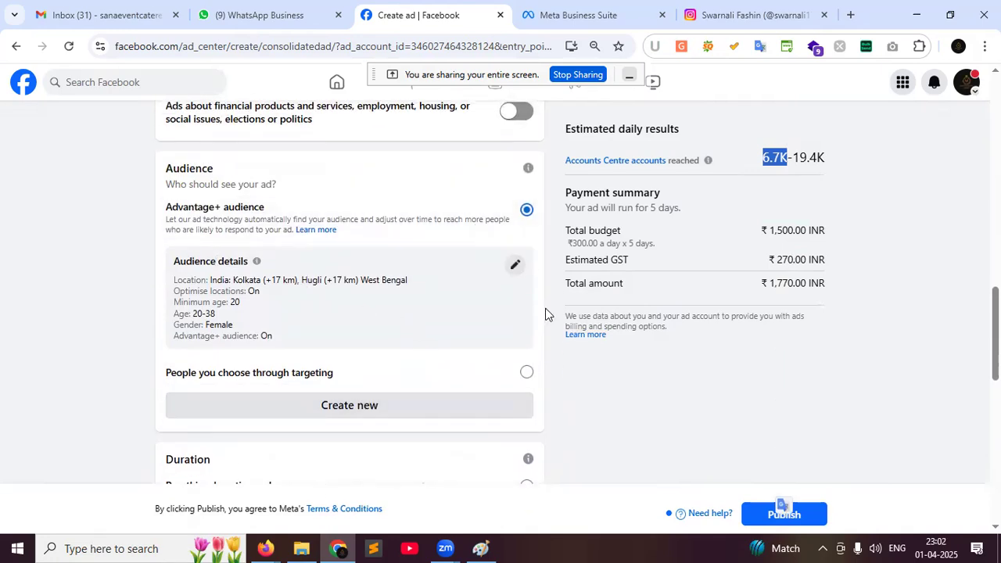
pyautogui.scroll(-4, 690, 362)
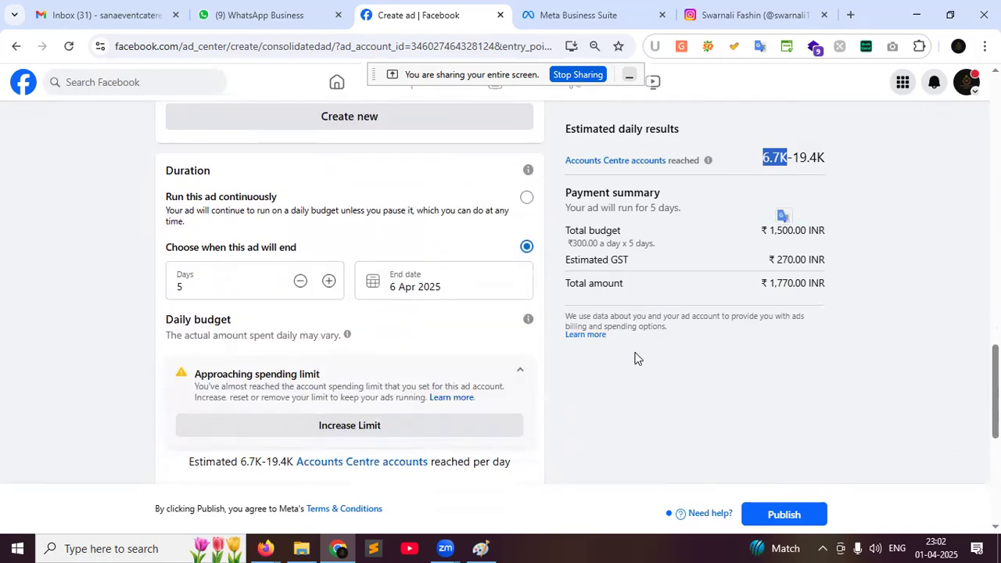
pyautogui.scroll(-1, 359, 328)
pyautogui.scroll(-1, 359, 329)
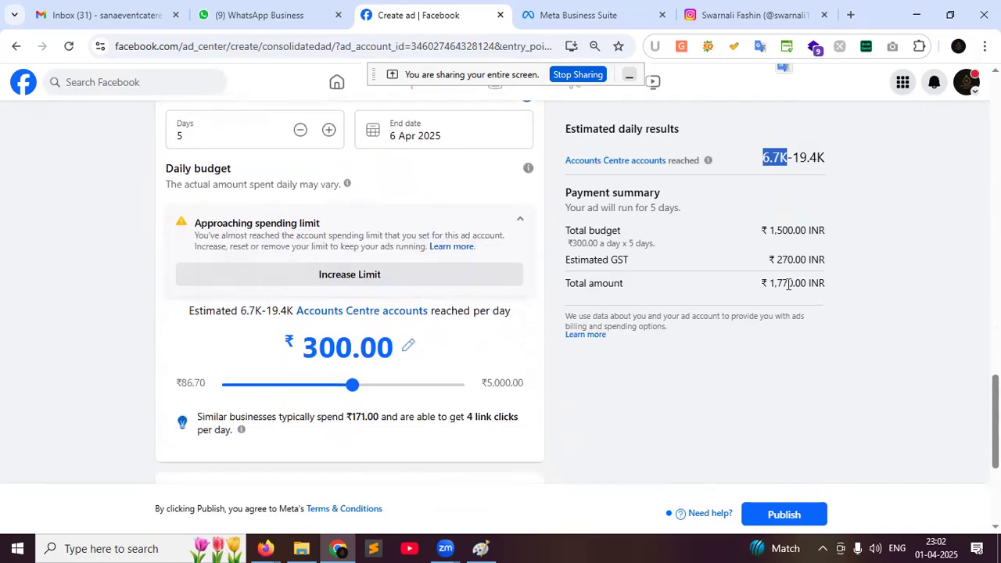
pyautogui.moveTo(768, 283); pyautogui.dragTo(818, 283)
pyautogui.scroll(-2, 804, 286)
pyautogui.scroll(-2, 520, 351)
pyautogui.click(501, 448)
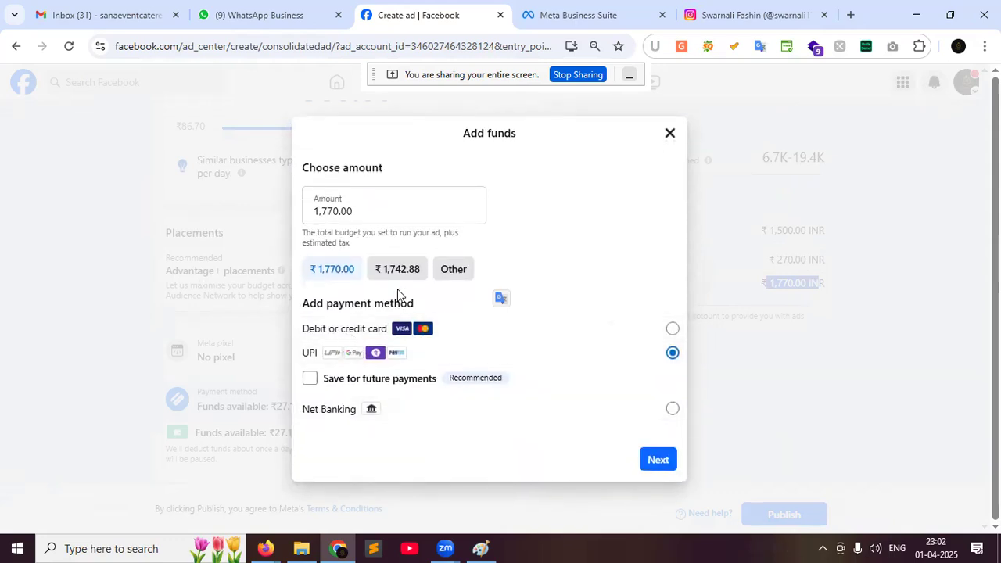
pyautogui.click(691, 156)
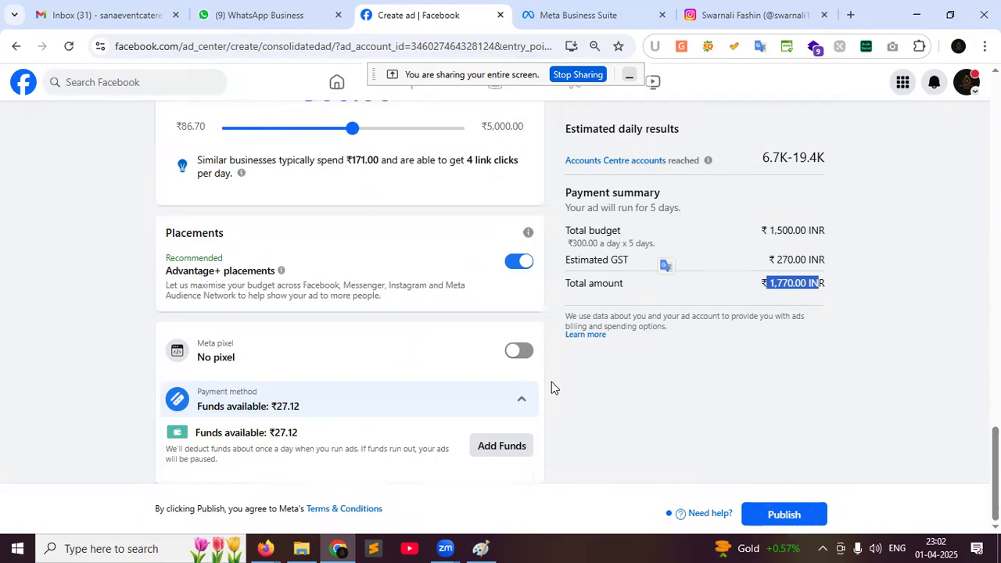
# Scroll through the ad draft to review its goal, carousel images and budget
pyautogui.scroll(6, 669, 392)
pyautogui.scroll(10, 641, 393)
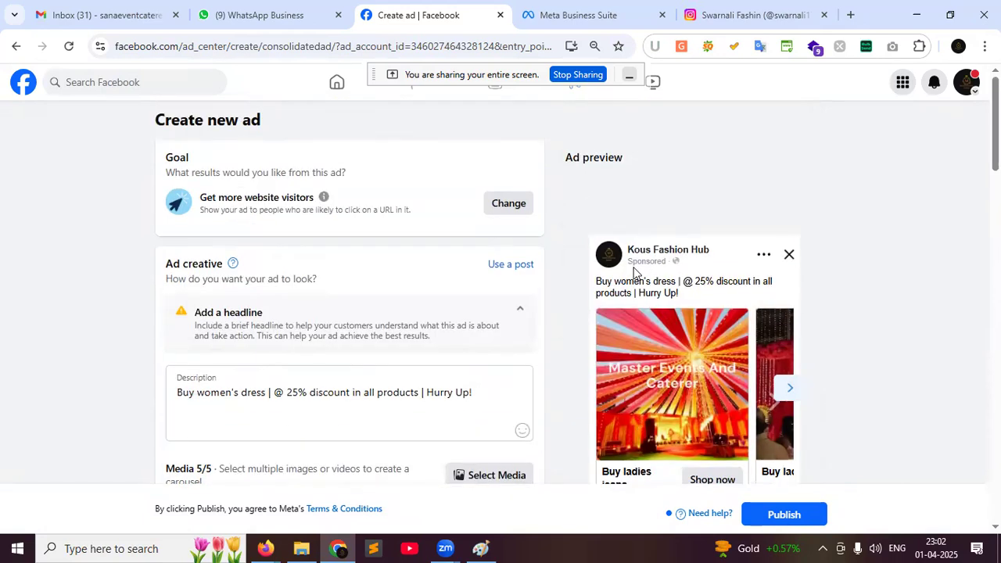
pyautogui.scroll(-3, 401, 435)
pyautogui.scroll(-3, 400, 438)
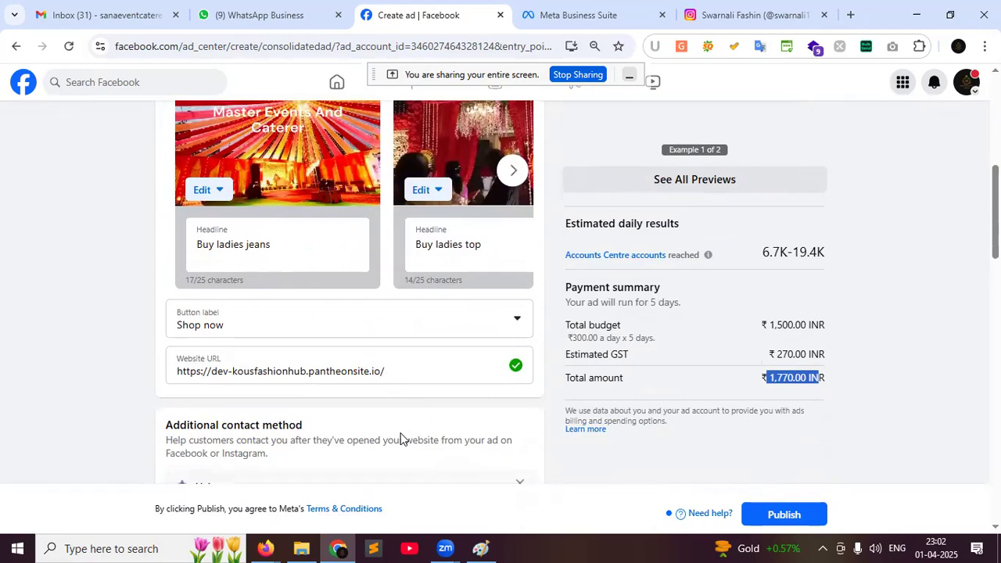
pyautogui.scroll(-3, 400, 437)
pyautogui.scroll(-3, 313, 391)
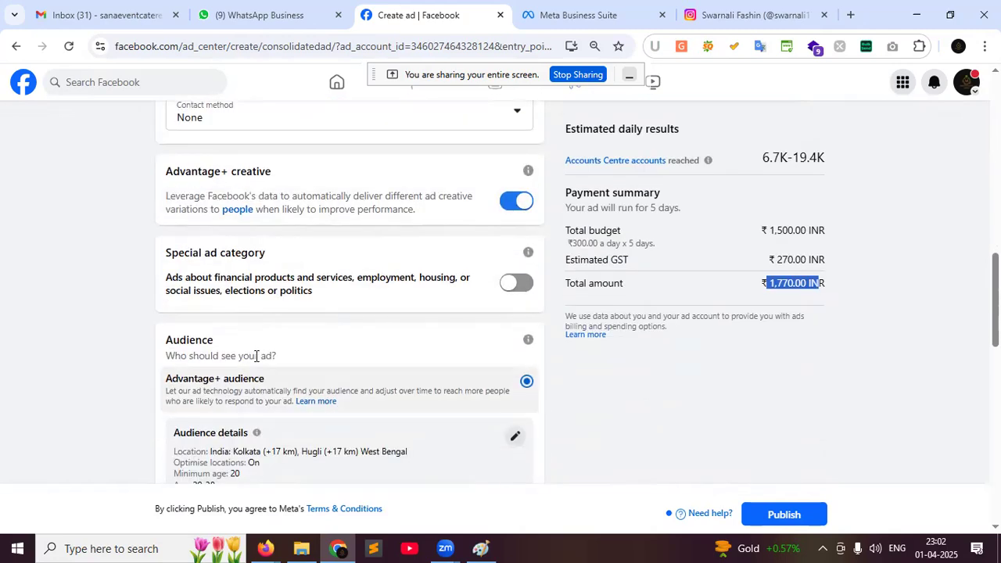
pyautogui.scroll(-1, 253, 426)
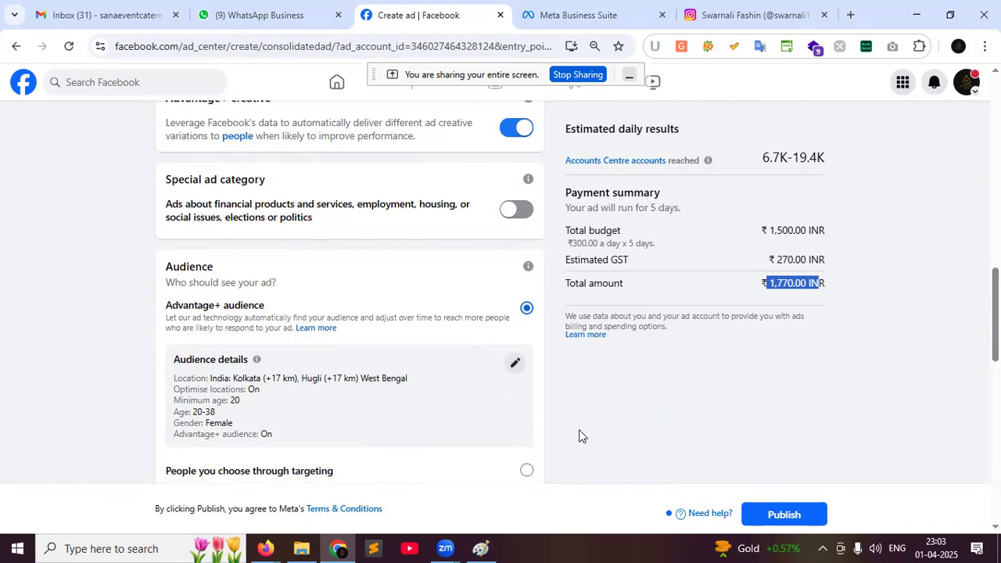
pyautogui.scroll(15, 579, 436)
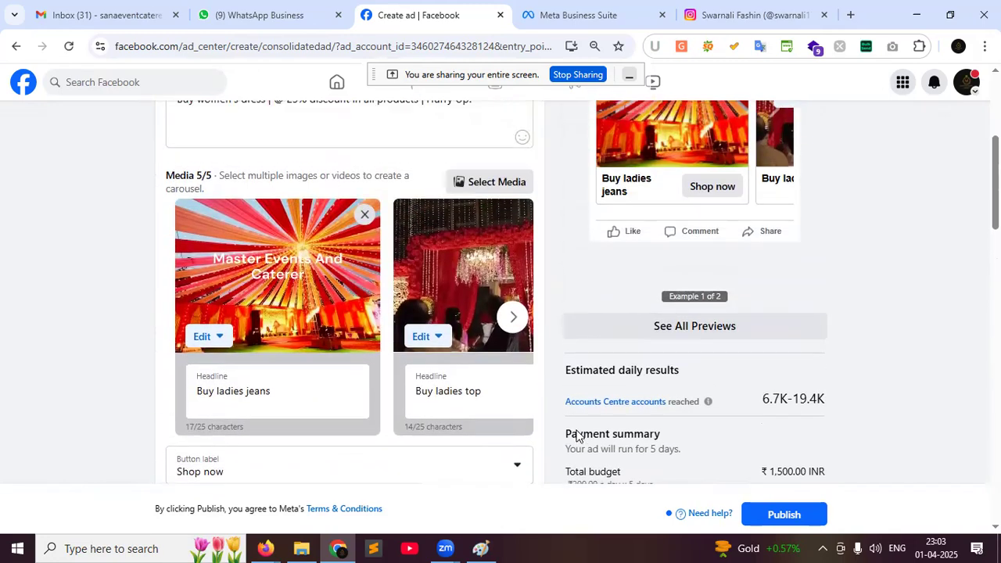
pyautogui.scroll(1, 575, 435)
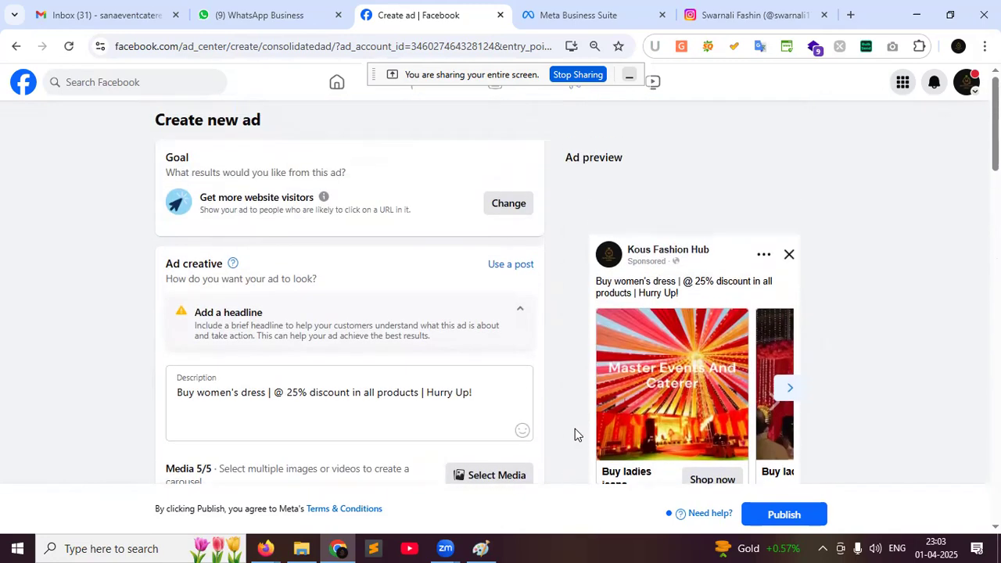
pyautogui.scroll(-8, 485, 409)
pyautogui.scroll(-10, 496, 371)
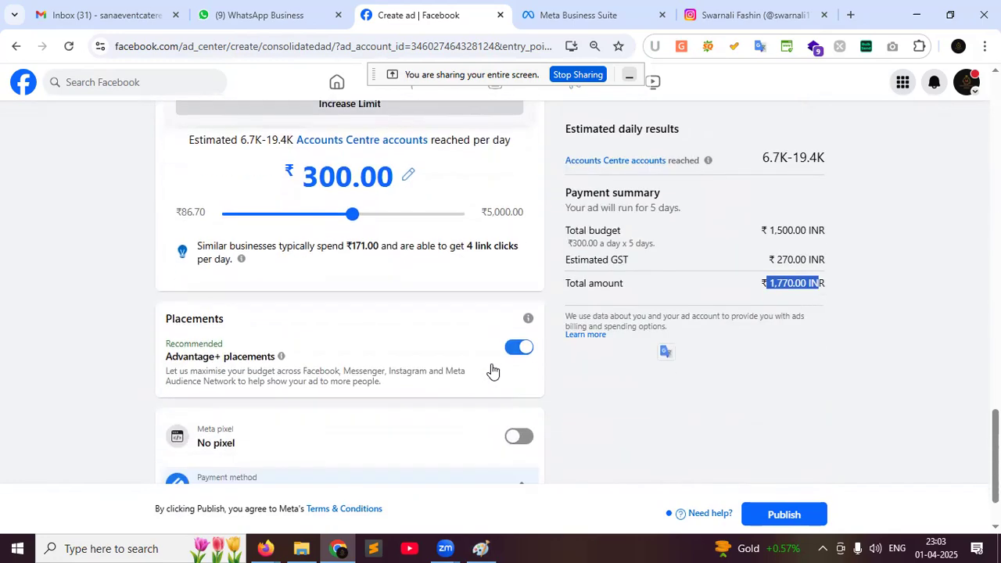
pyautogui.scroll(-1, 491, 371)
pyautogui.scroll(10, 492, 371)
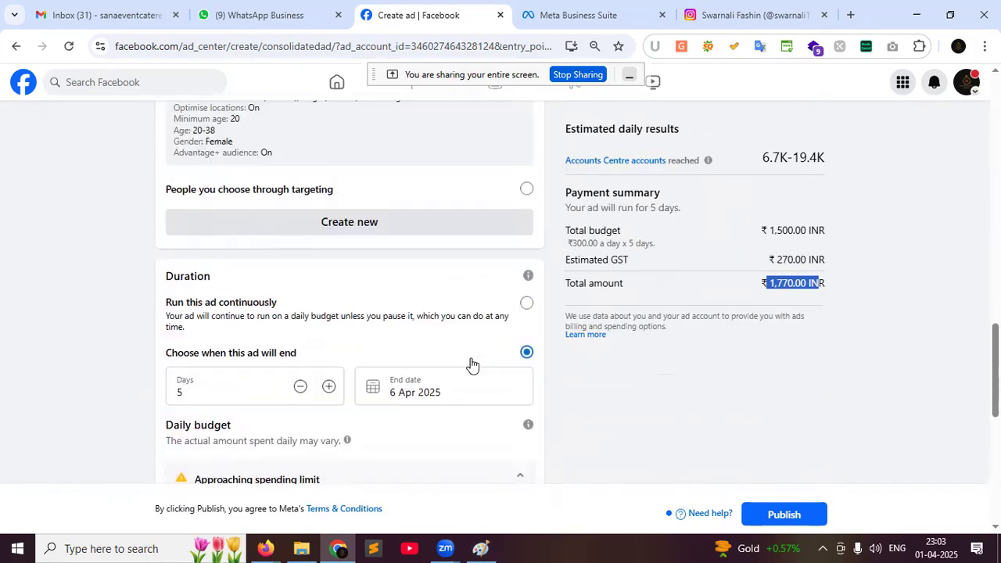
pyautogui.scroll(5, 471, 366)
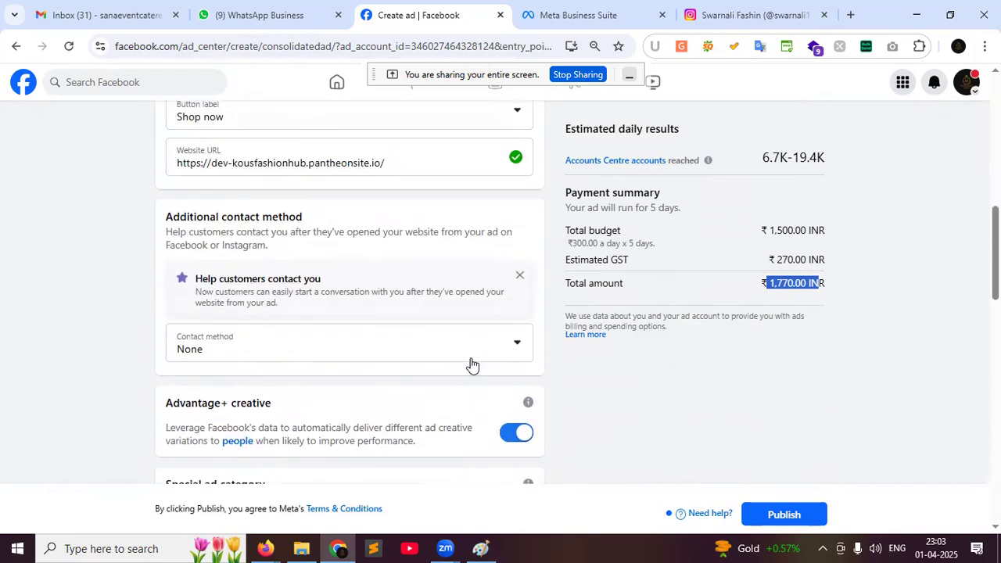
pyautogui.scroll(5, 471, 364)
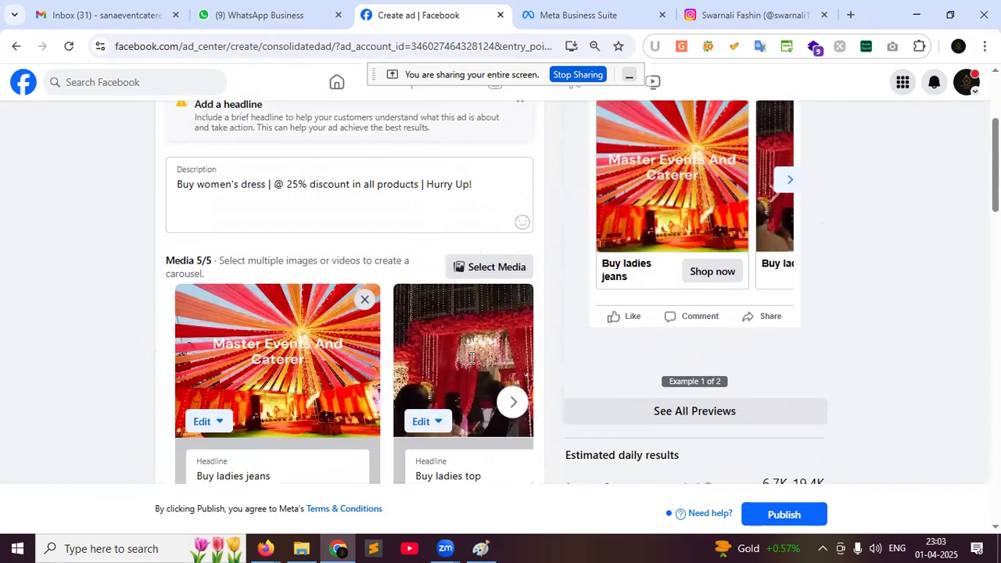
pyautogui.scroll(1, 471, 363)
pyautogui.scroll(-2, 471, 363)
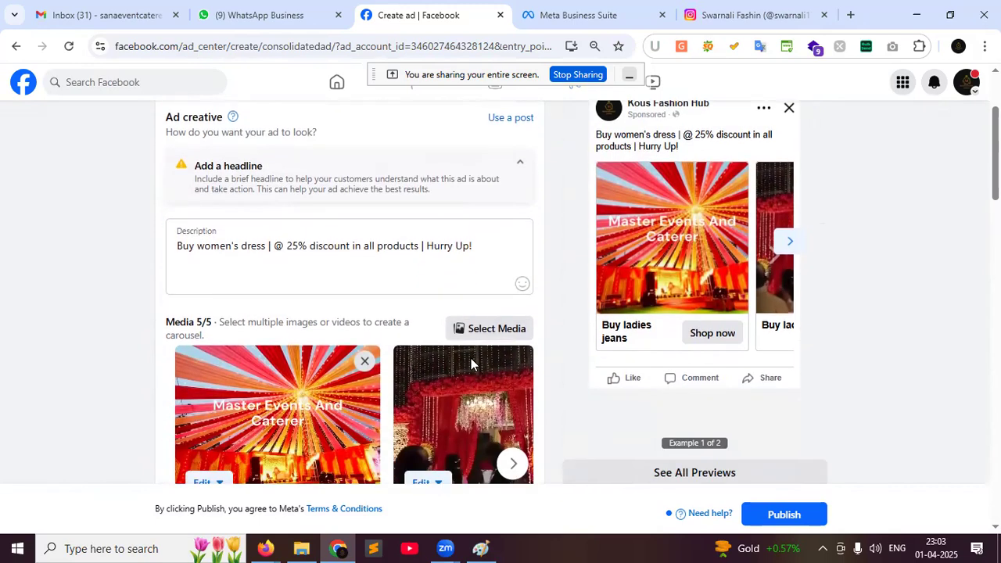
# Compare the ad draft against the Instagram profile and Meta Business Suite posts
pyautogui.click(749, 9)
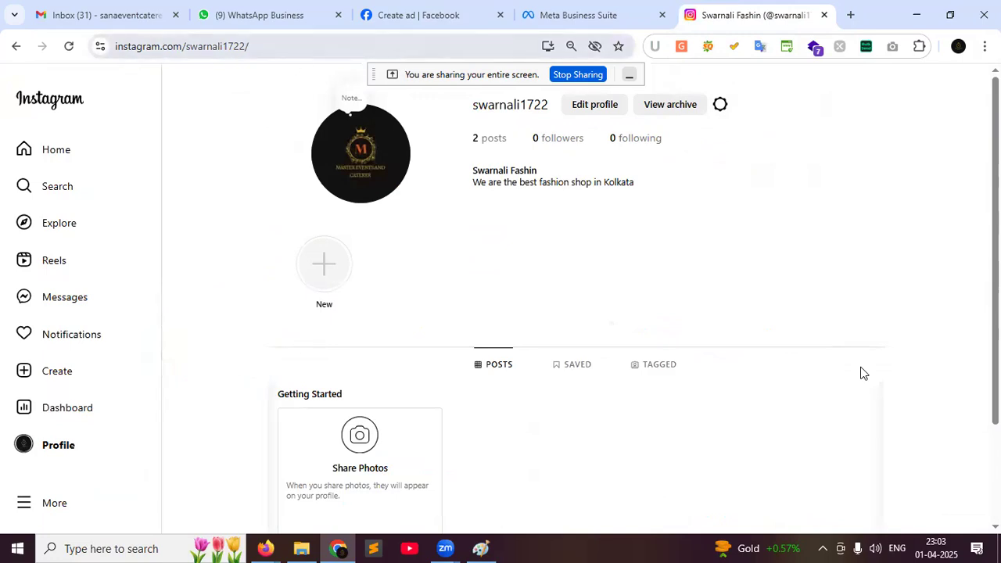
pyautogui.click(370, 7)
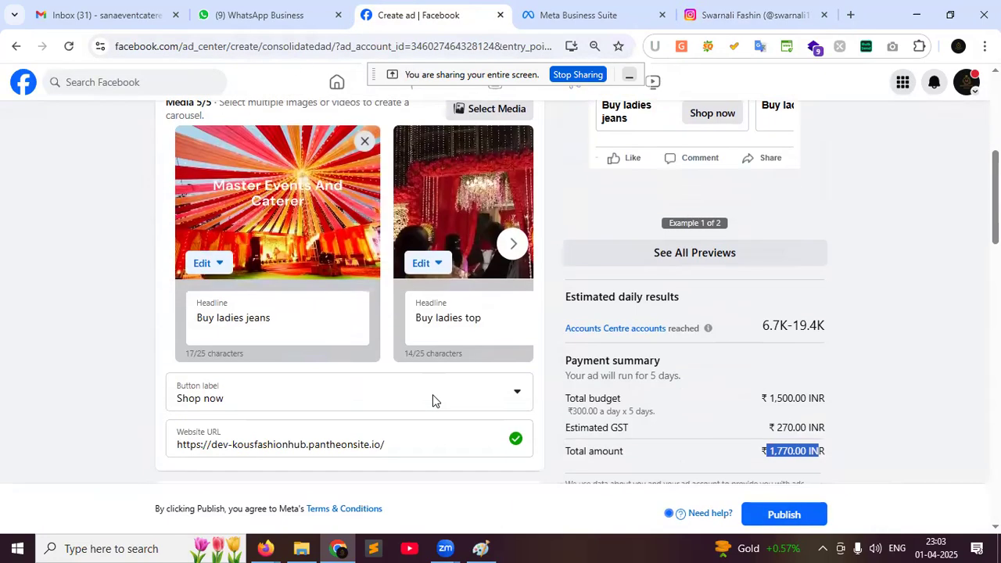
pyautogui.scroll(-3, 433, 403)
pyautogui.scroll(-2, 433, 409)
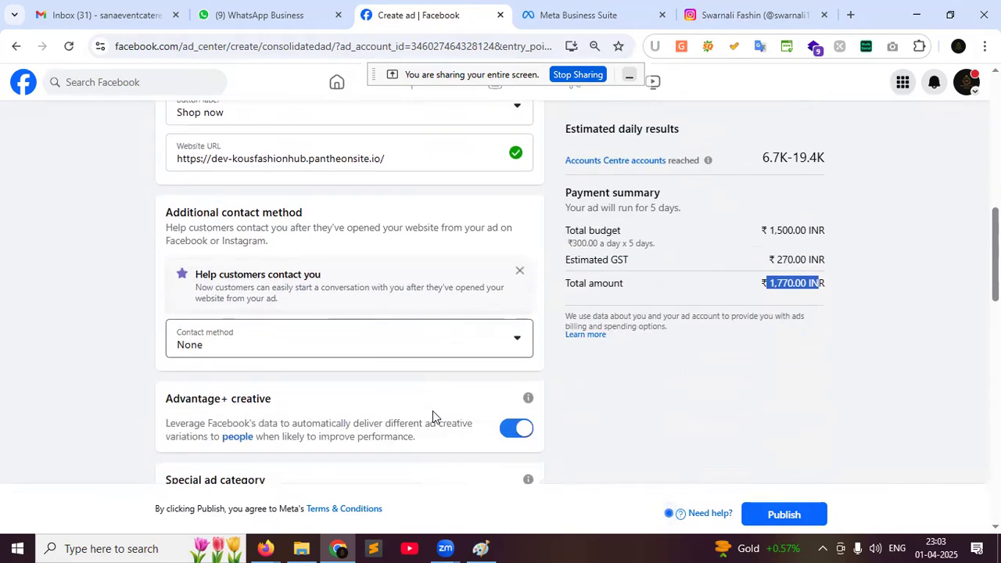
pyautogui.scroll(-3, 492, 433)
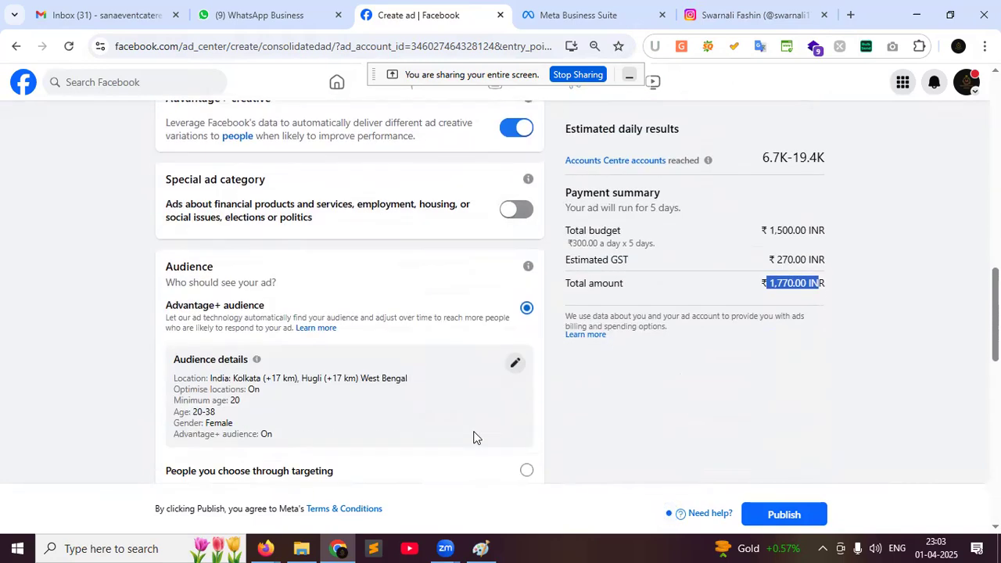
pyautogui.scroll(-3, 473, 437)
pyautogui.scroll(-3, 473, 437)
pyautogui.scroll(-2, 471, 437)
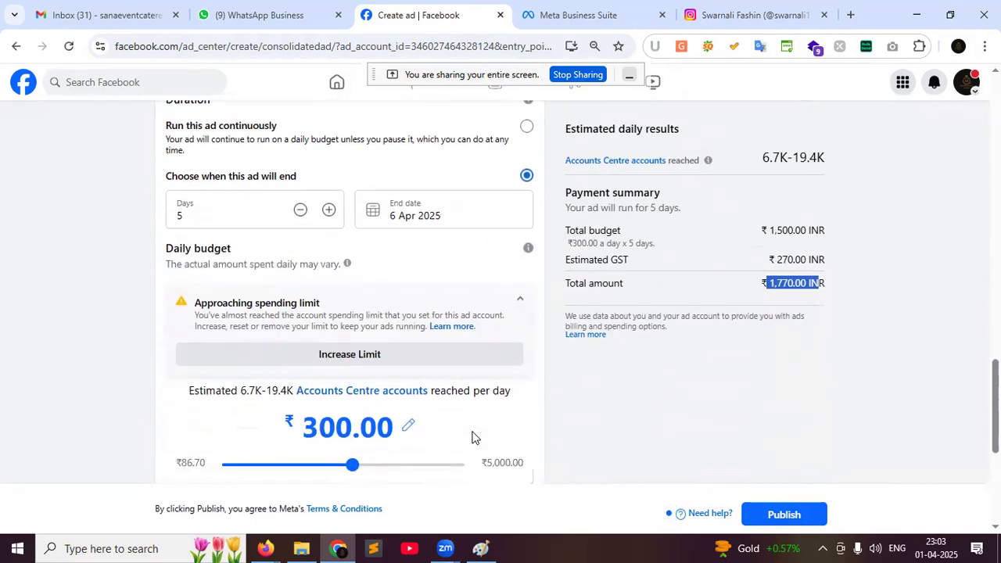
pyautogui.scroll(-3, 472, 437)
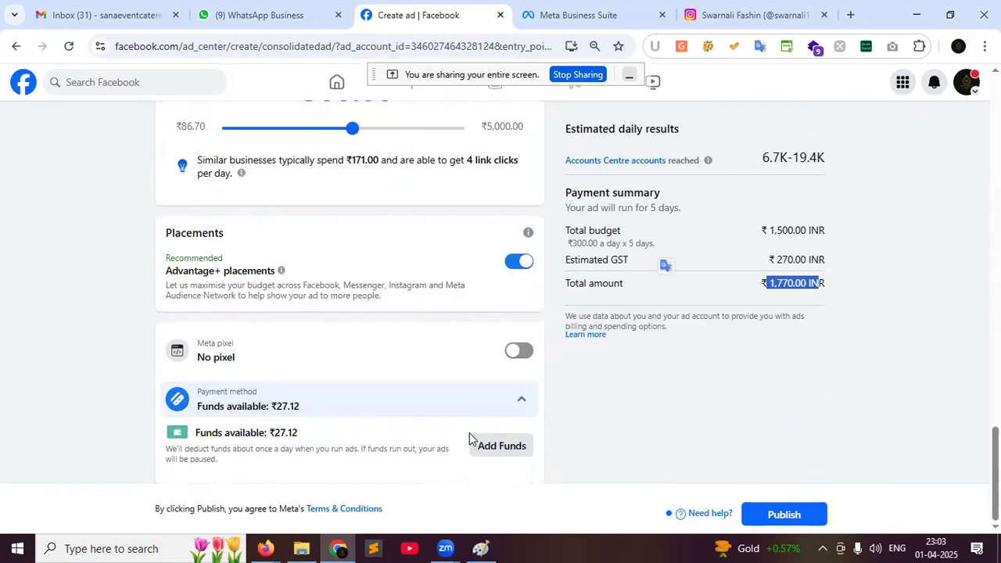
pyautogui.click(736, 7)
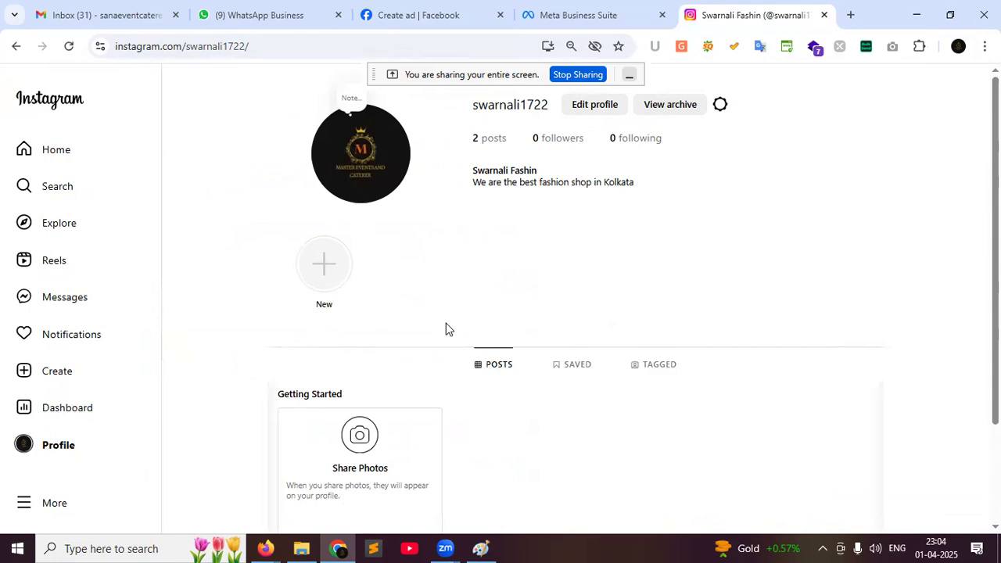
pyautogui.click(531, 13)
pyautogui.click(391, 6)
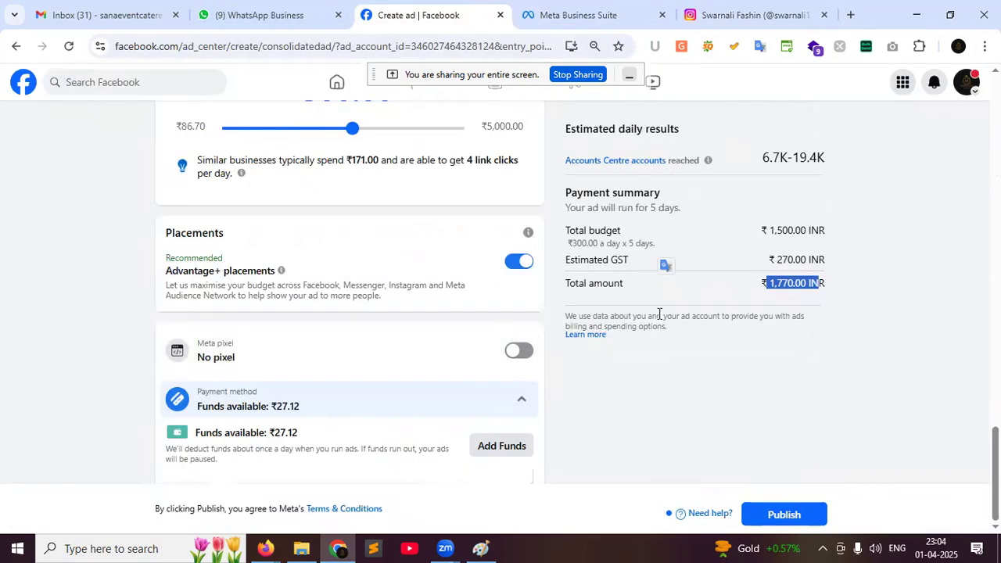
pyautogui.click(737, 17)
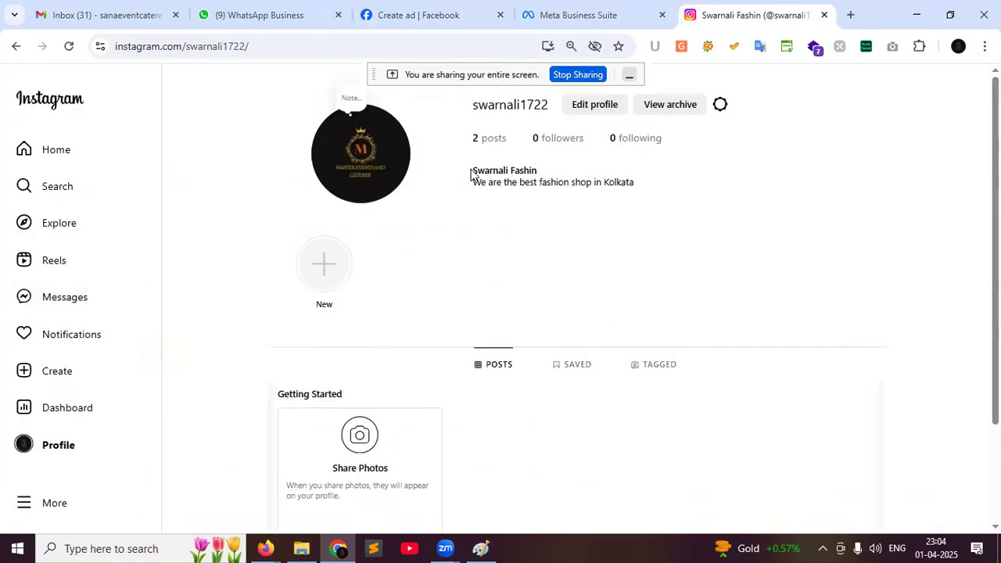
pyautogui.click(464, 7)
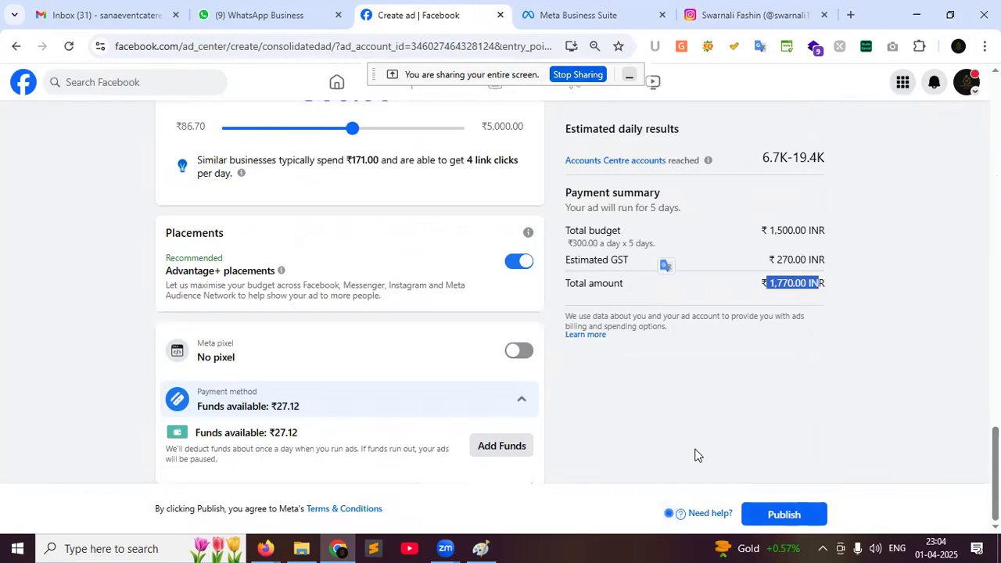
# Bring up the context menu of the 'Create ad | Facebook' browser tab
pyautogui.scroll(15, 454, 367)
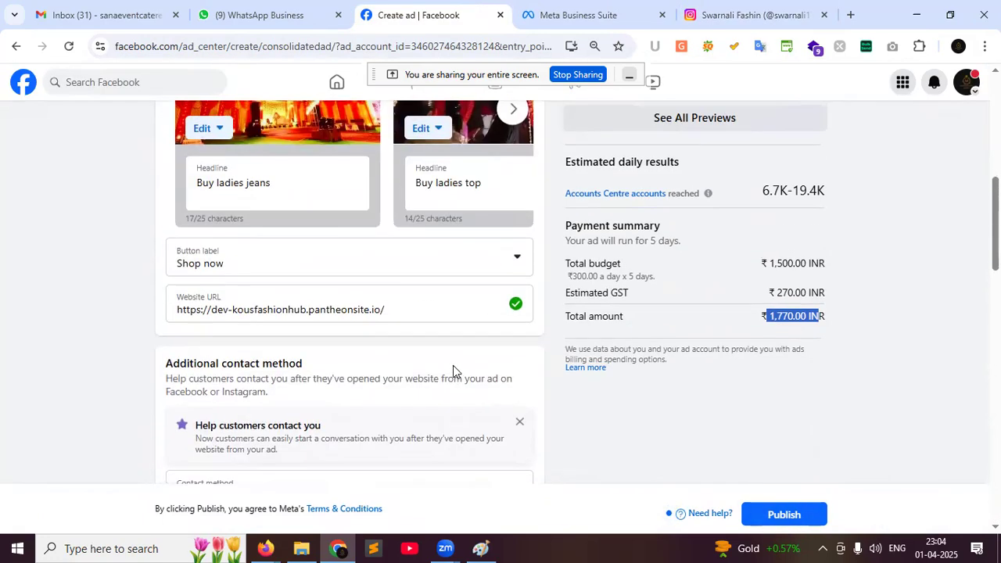
pyautogui.scroll(5, 452, 365)
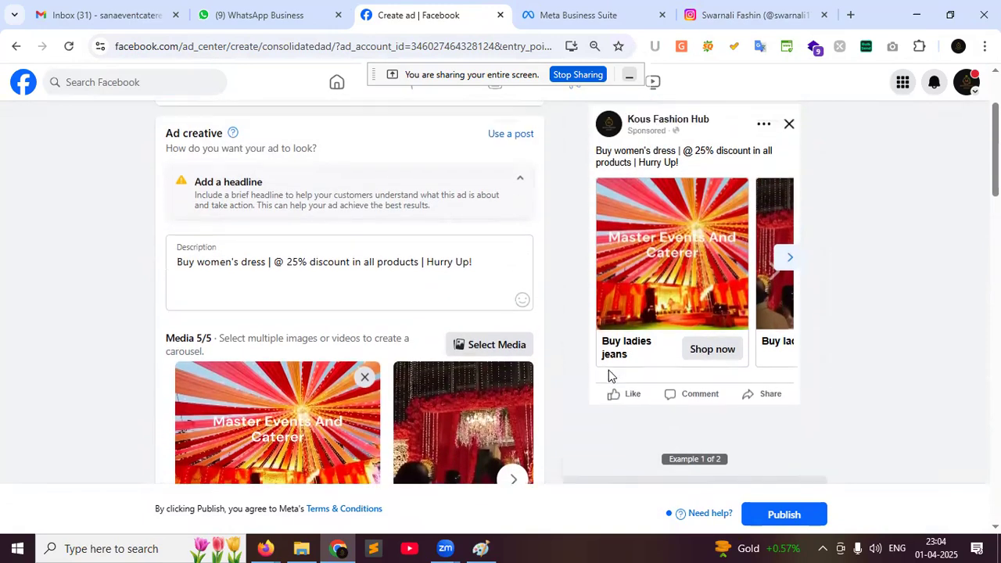
pyautogui.scroll(2, 610, 375)
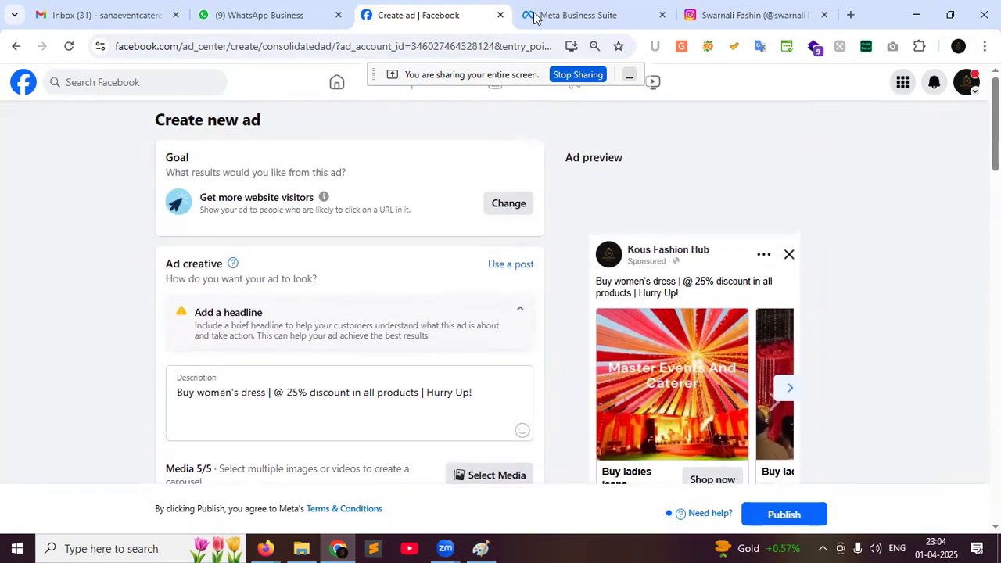
pyautogui.rightClick(440, 23)
# Duplicate the ad tab and leave the unsaved ad form for the home feed
pyautogui.click(494, 151)
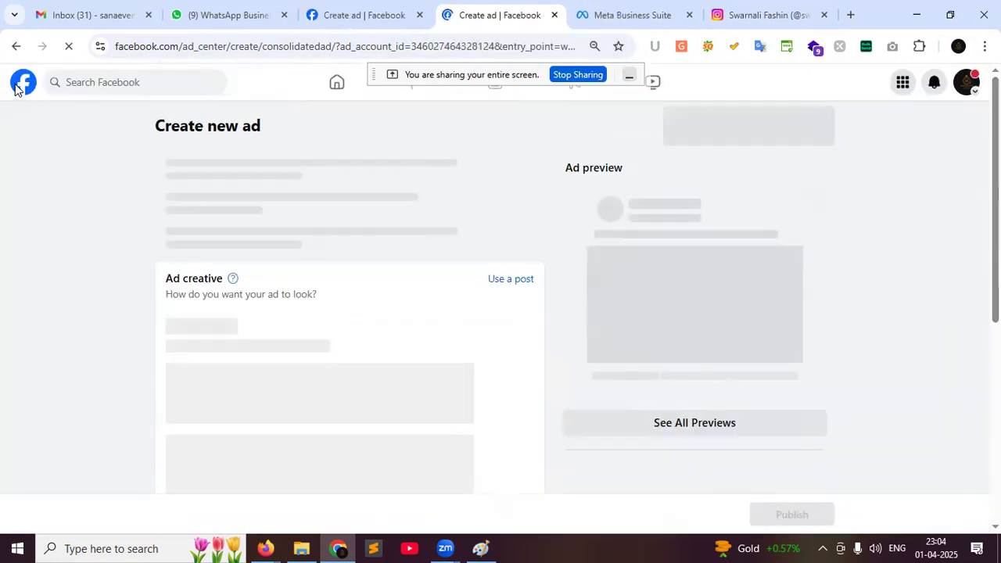
pyautogui.click(22, 85)
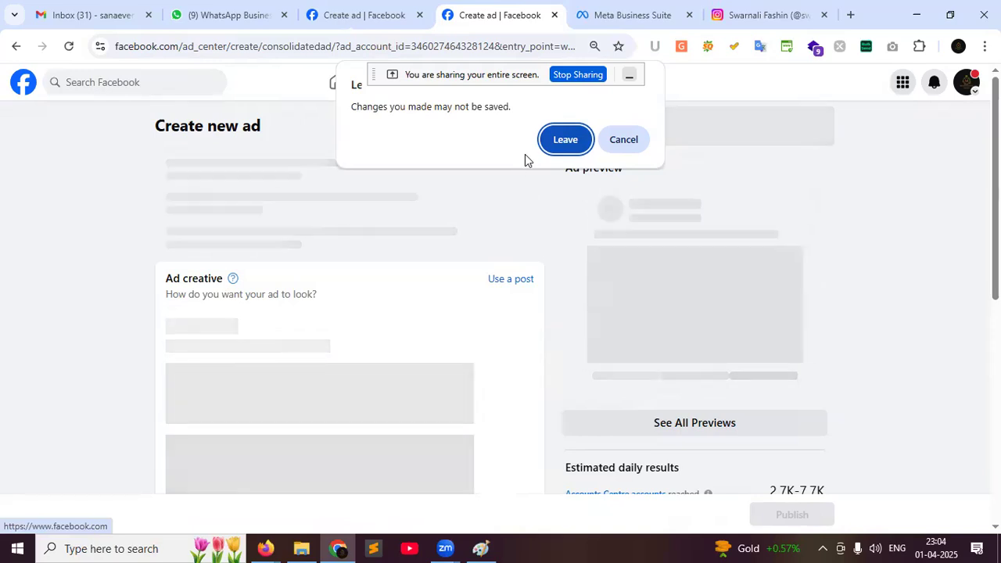
pyautogui.press('Return')
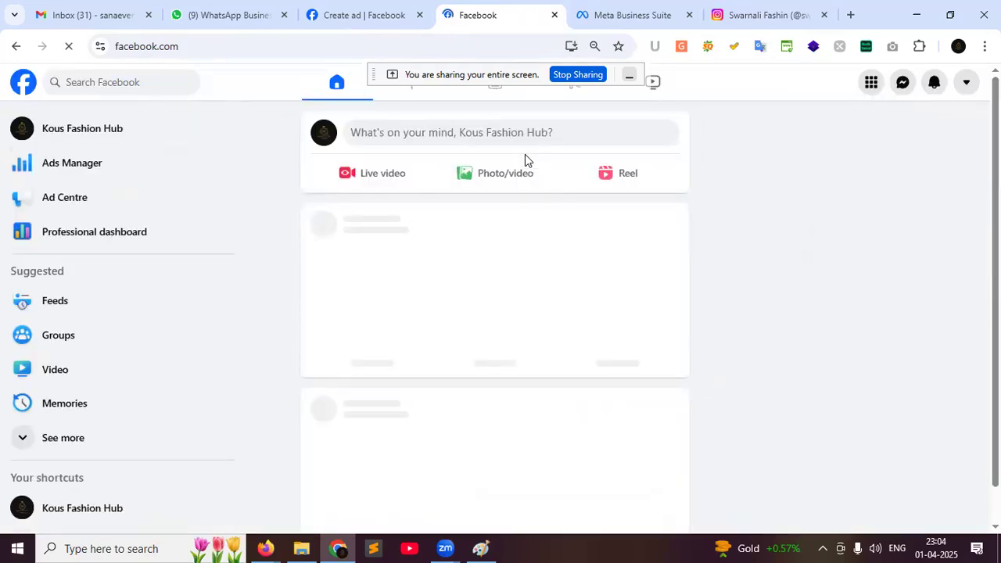
# Switch from Kous Fashion Hub to the Master Events And Caterer page and open its professional dashboard
pyautogui.click(972, 93)
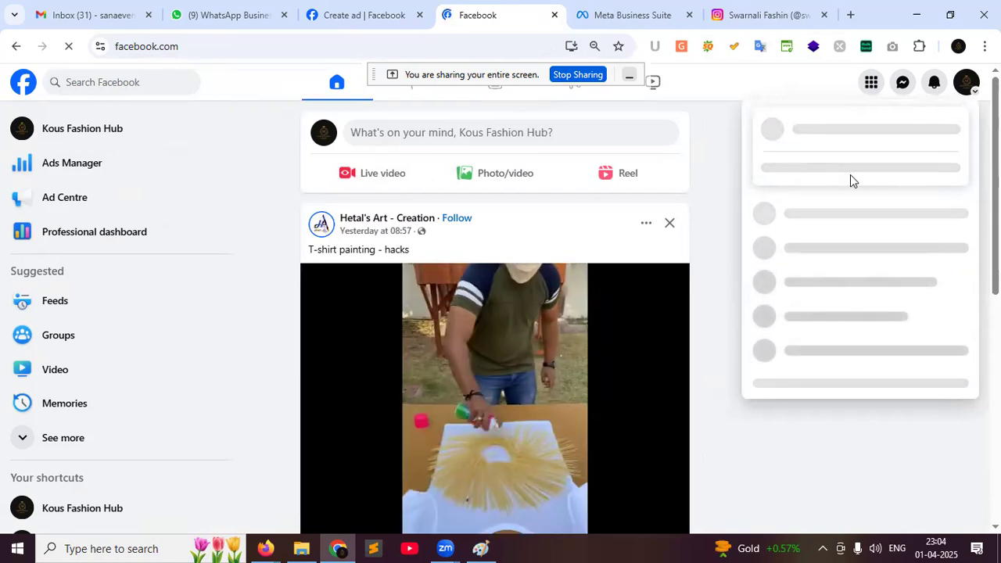
pyautogui.click(834, 131)
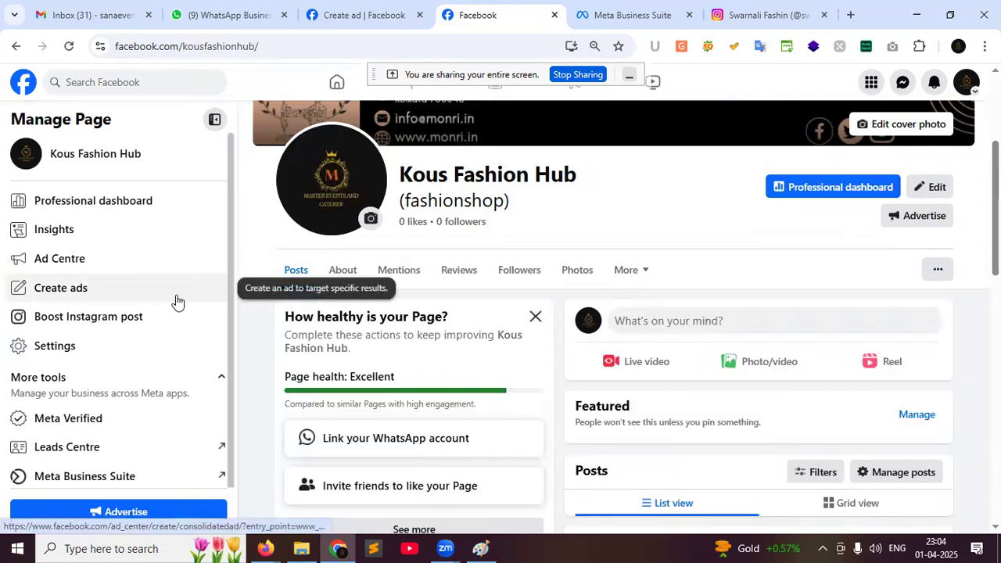
pyautogui.click(967, 84)
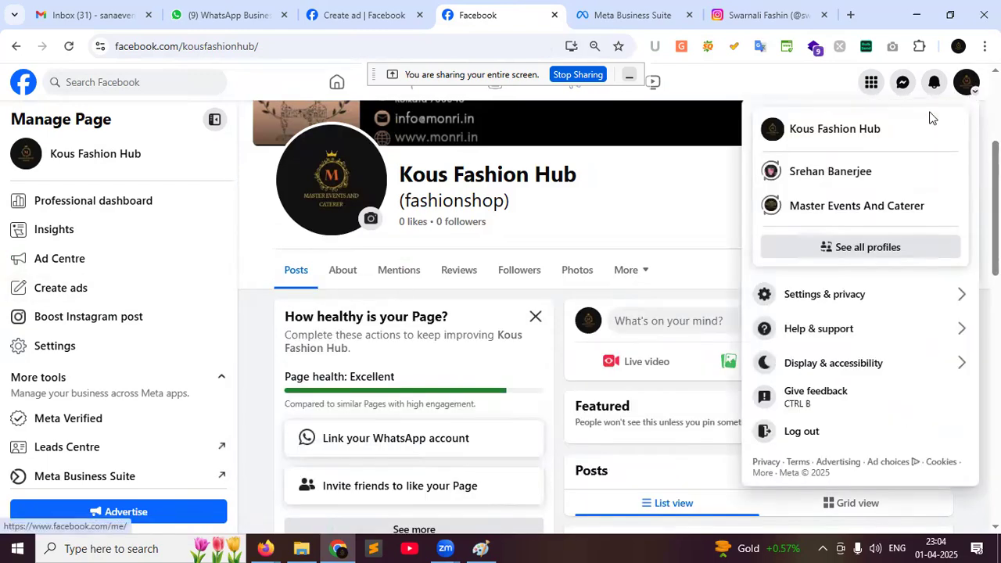
pyautogui.click(817, 208)
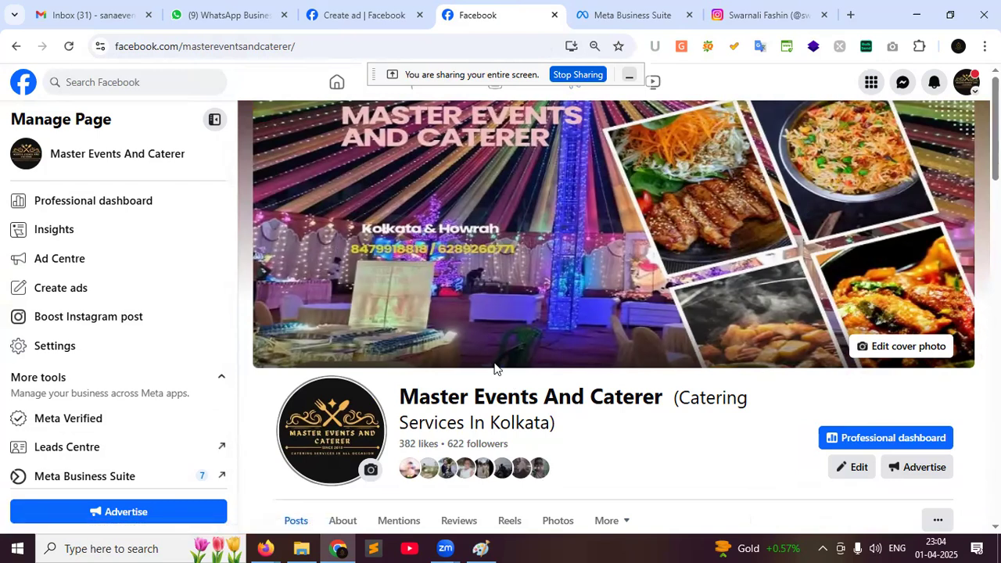
pyautogui.click(119, 205)
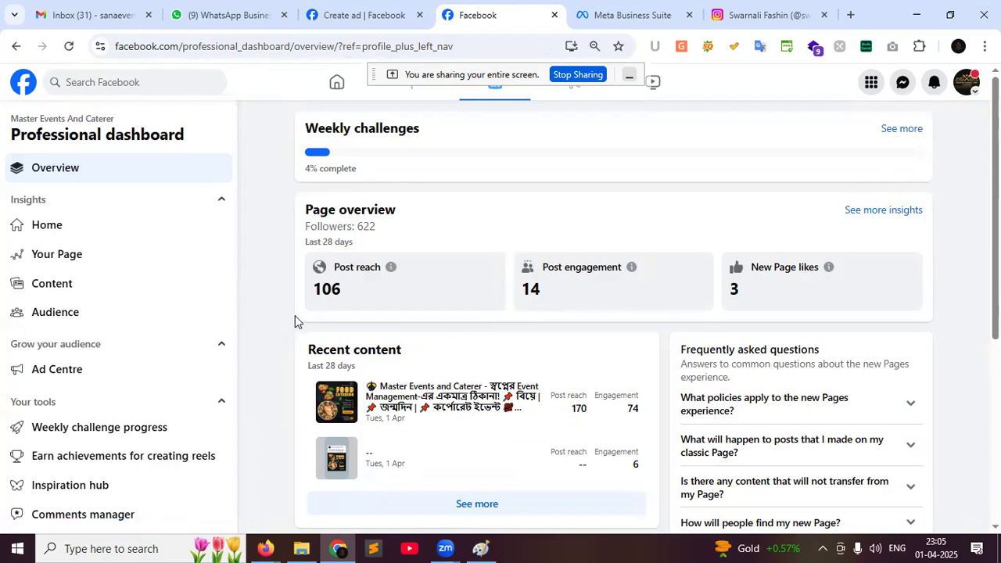
# Note the Last 28 days 106 post reach, then open the full Recent content list
pyautogui.moveTo(360, 244); pyautogui.dragTo(304, 245)
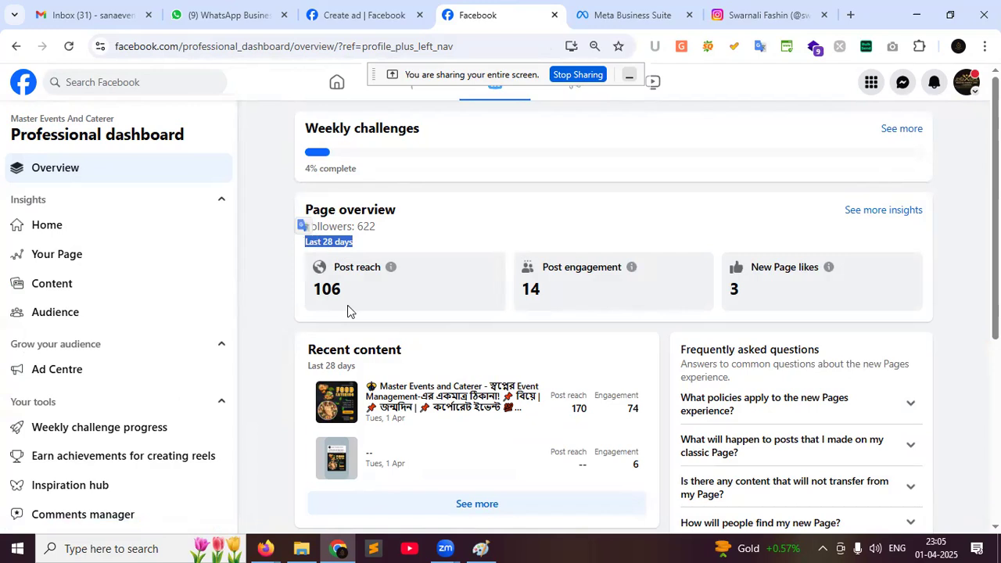
pyautogui.moveTo(344, 291); pyautogui.dragTo(317, 288)
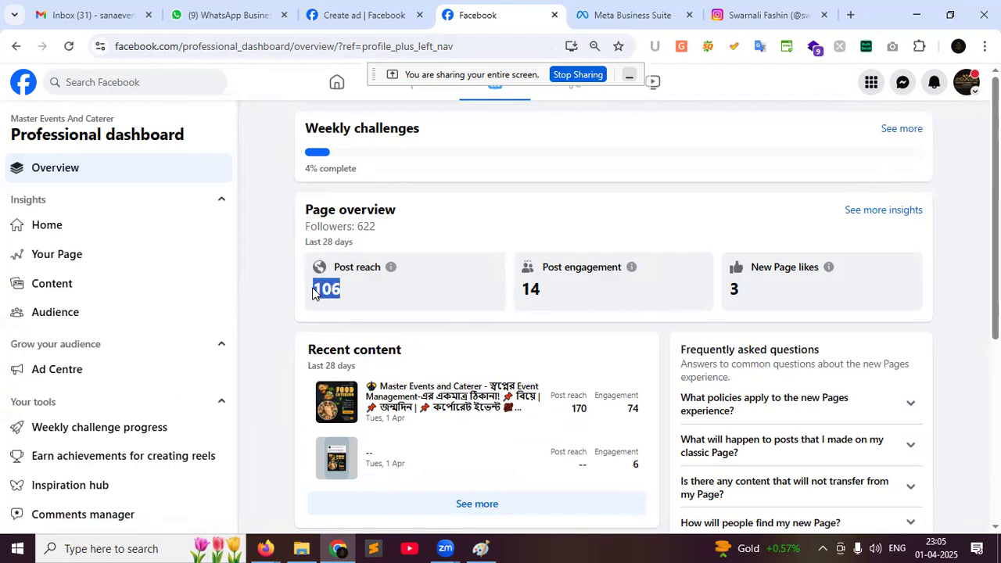
pyautogui.click(342, 295)
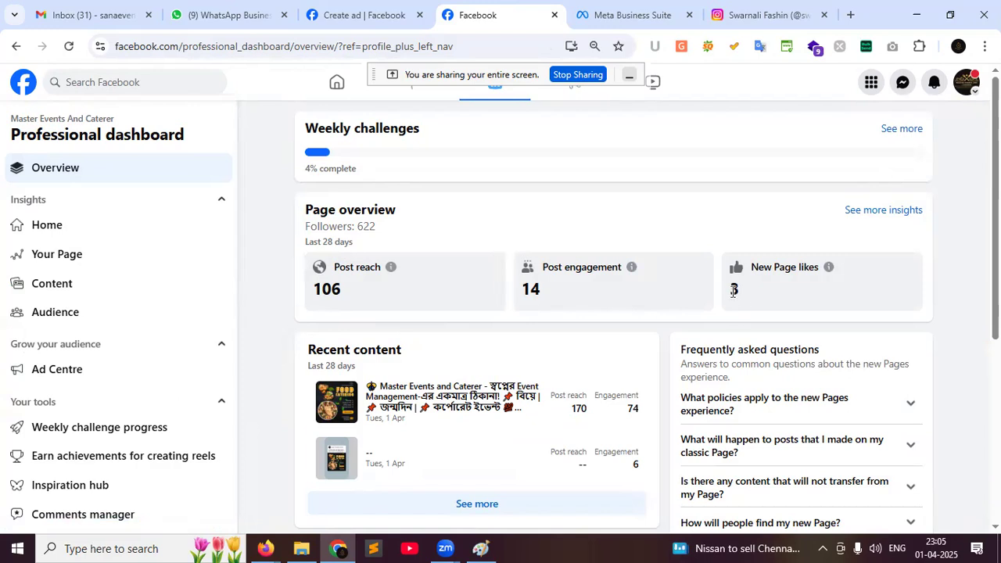
pyautogui.scroll(-1, 700, 286)
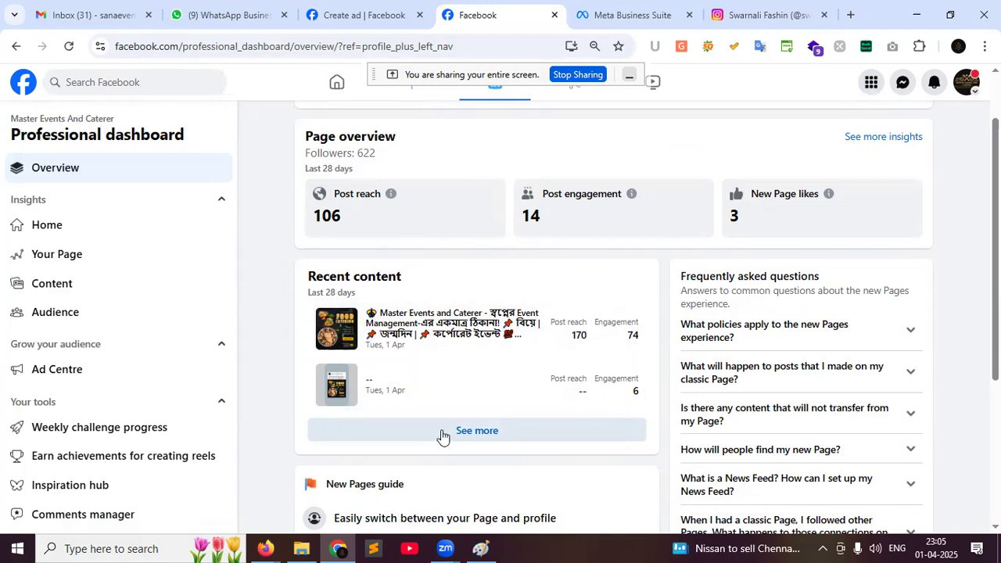
pyautogui.click(467, 439)
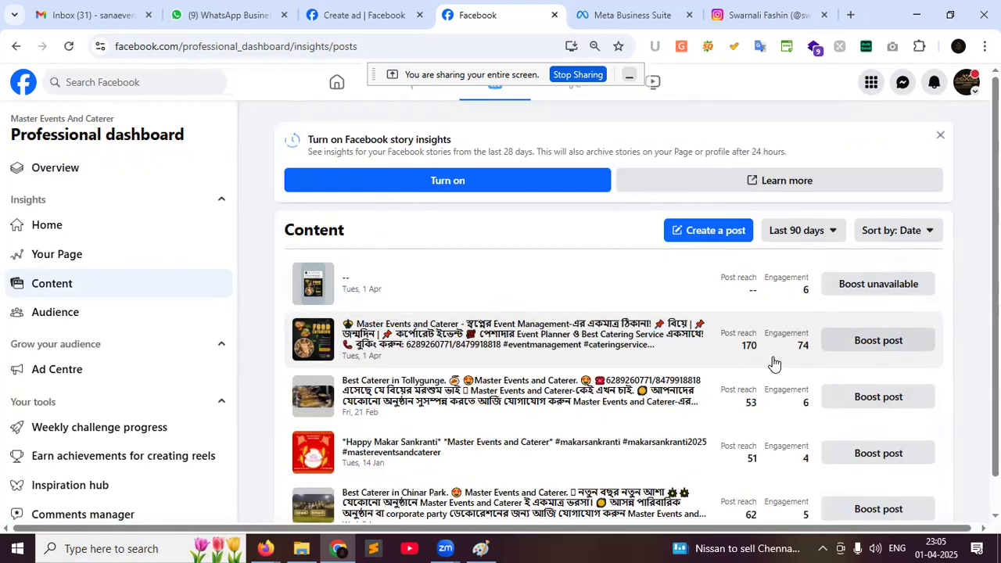
# Go back twice from the content list to the Master Events And Caterer page and open Insights
pyautogui.scroll(-1, 771, 360)
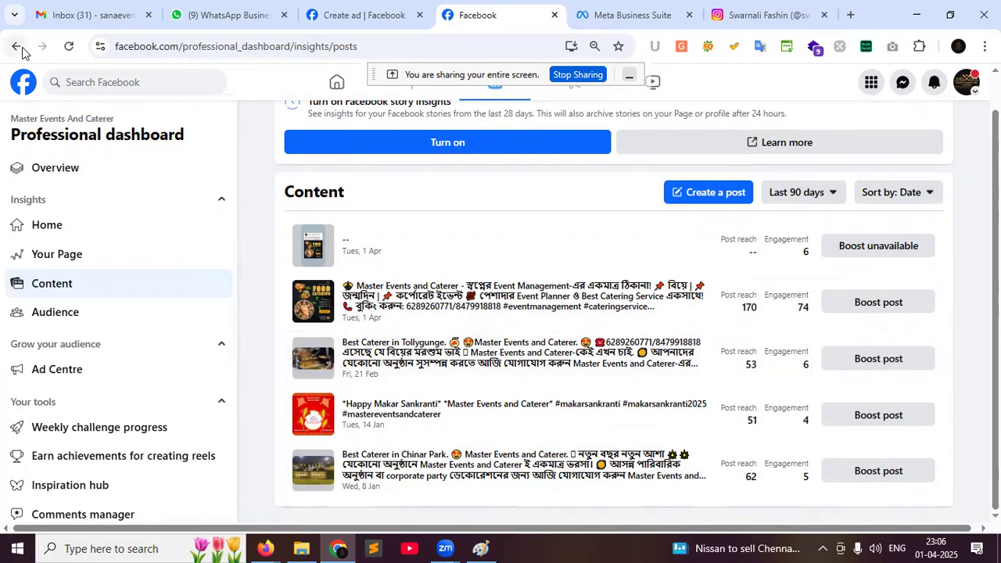
pyautogui.scroll(1, 461, 358)
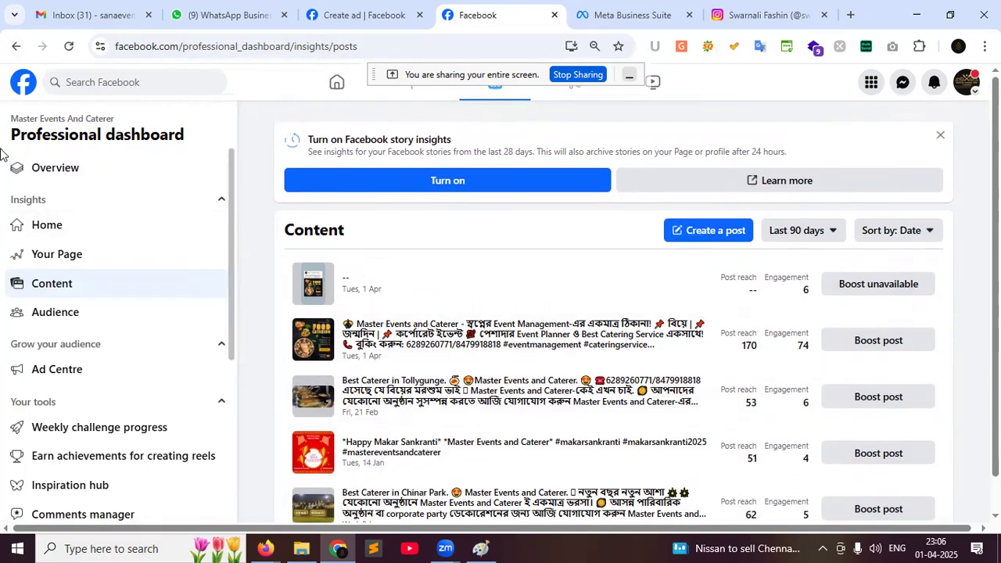
pyautogui.click(16, 46)
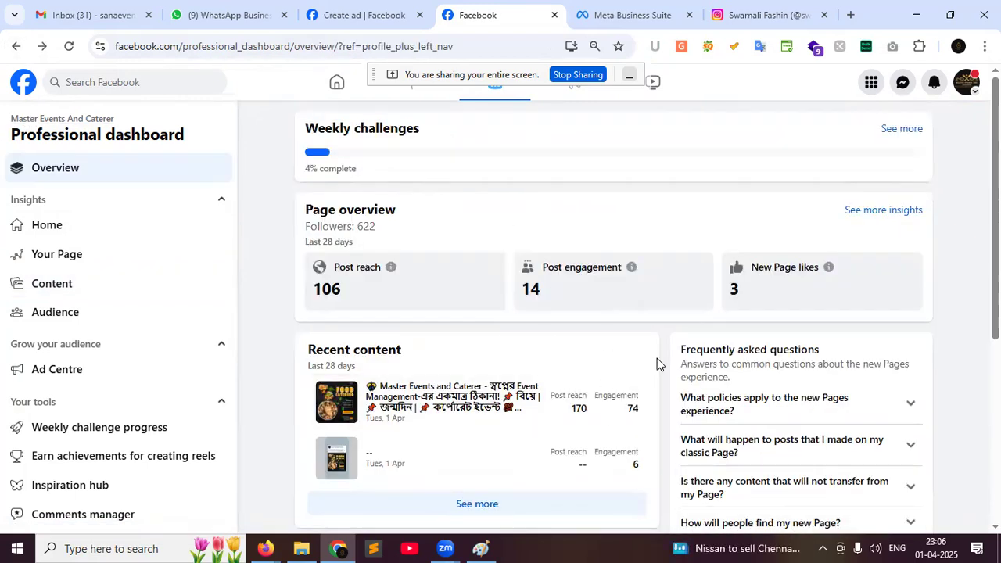
pyautogui.click(16, 46)
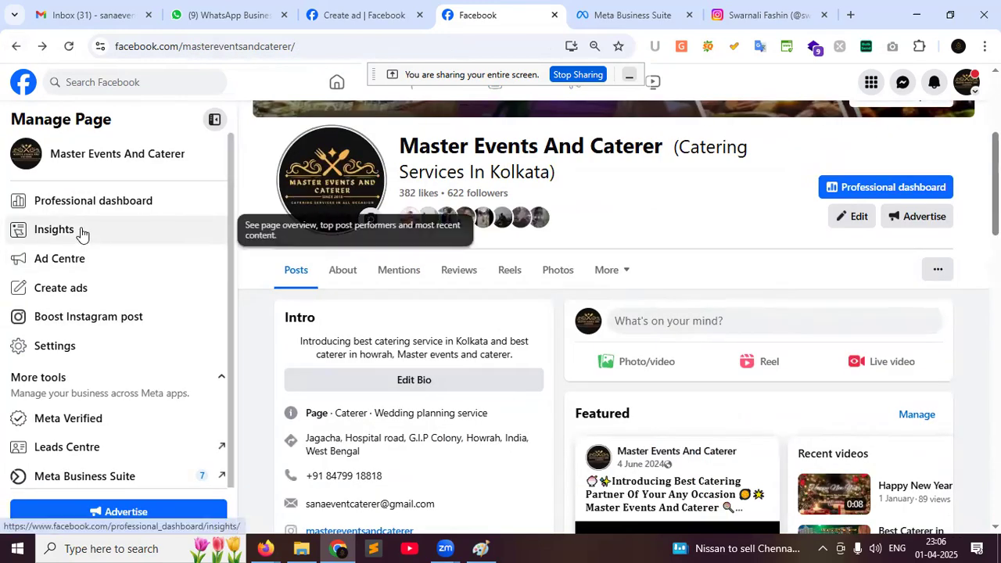
pyautogui.click(55, 229)
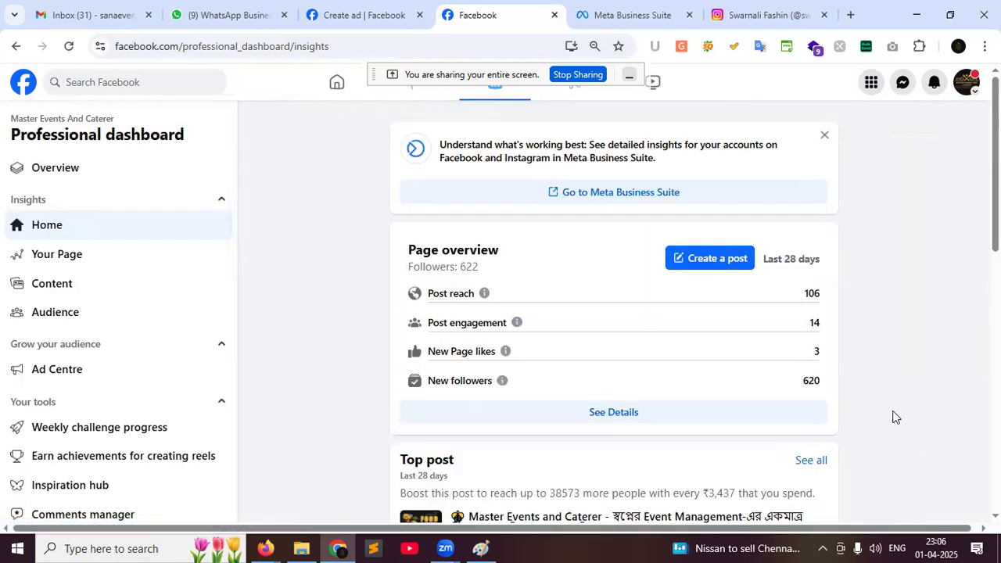
# Scroll through Page overview details for discovery and interactions, then open Content insights
pyautogui.click(602, 417)
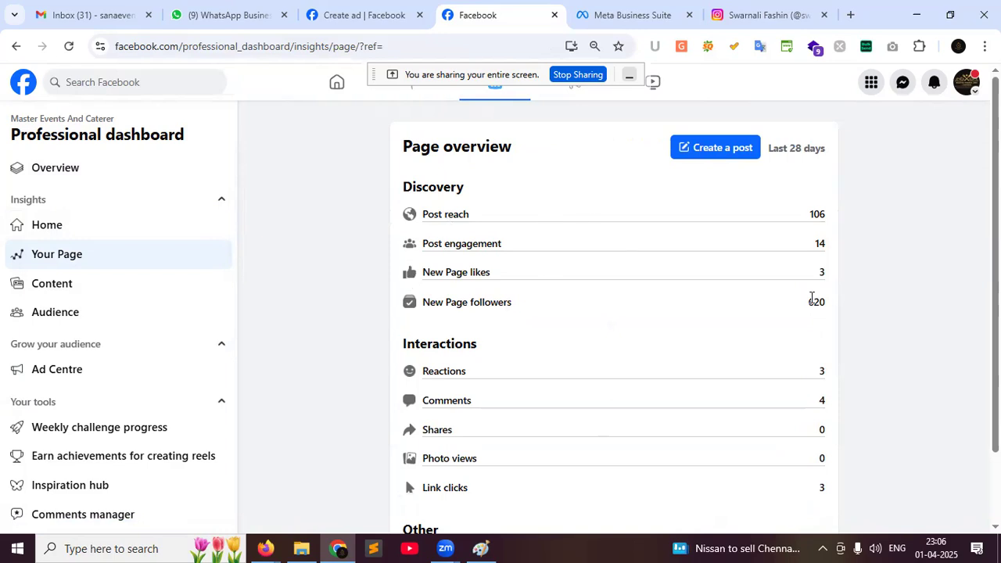
pyautogui.scroll(-1, 816, 268)
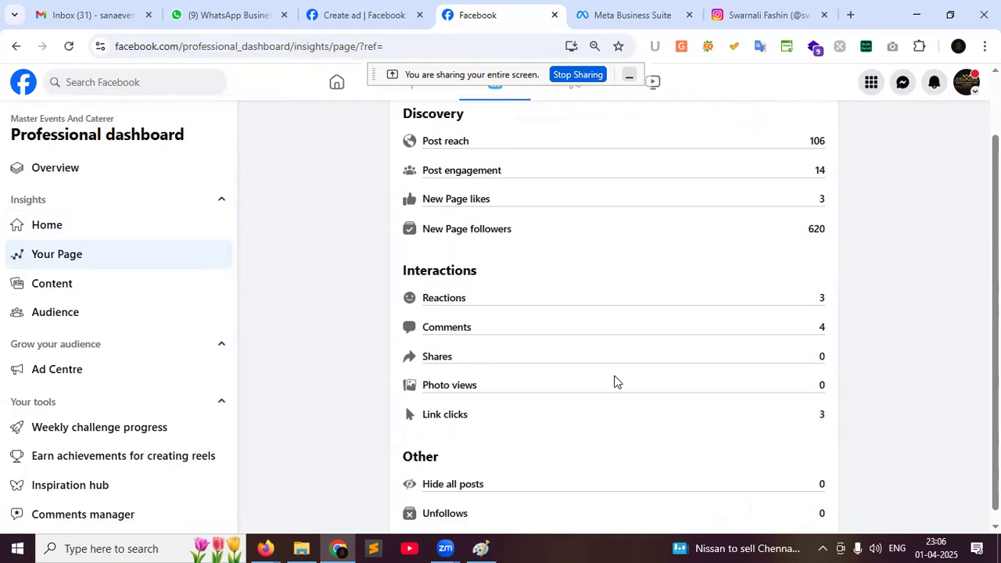
pyautogui.scroll(-1, 613, 382)
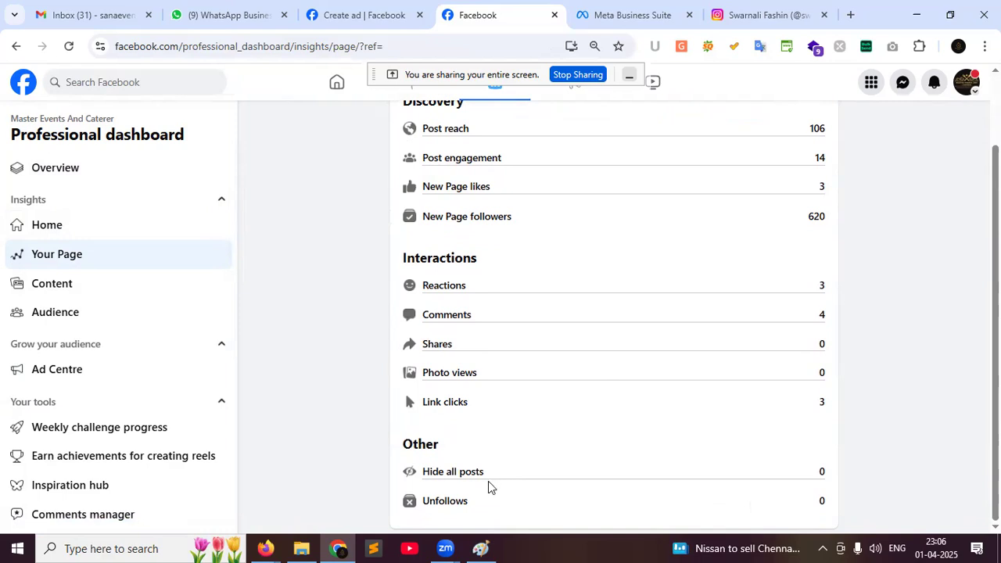
pyautogui.scroll(1, 652, 351)
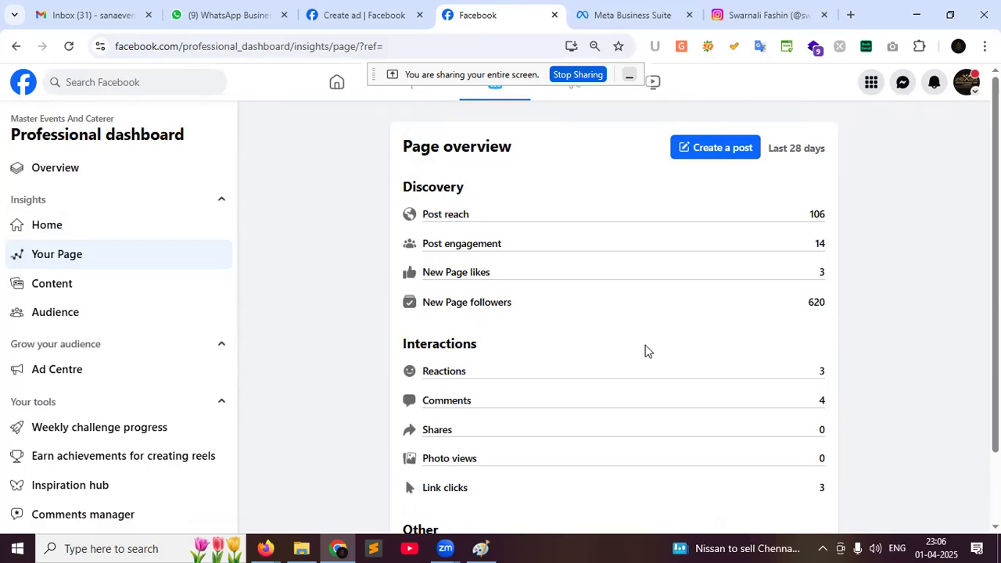
pyautogui.click(83, 292)
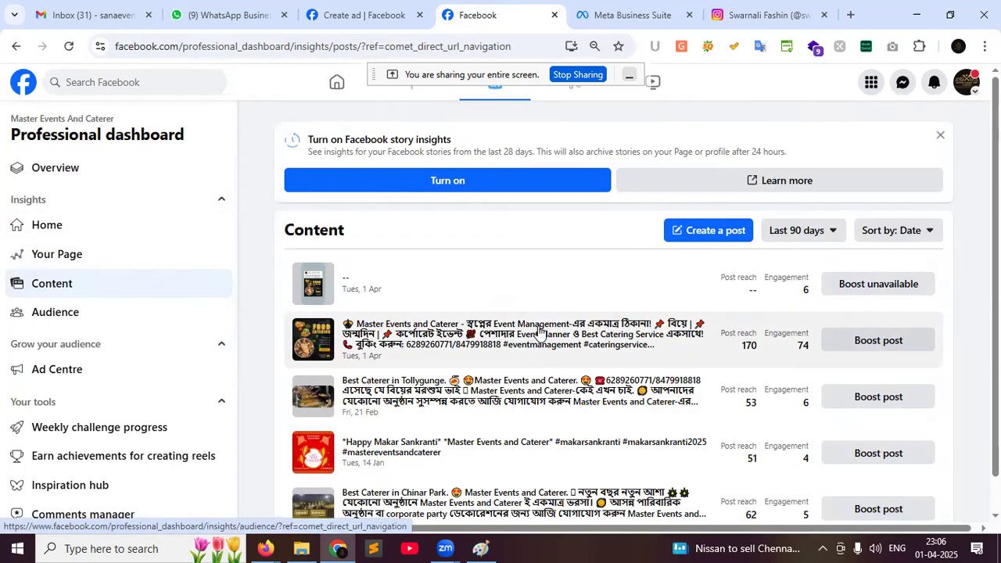
# Check the Audience gender legend and Kolkata location row, then go to the Ad Centre
pyautogui.scroll(-1, 532, 335)
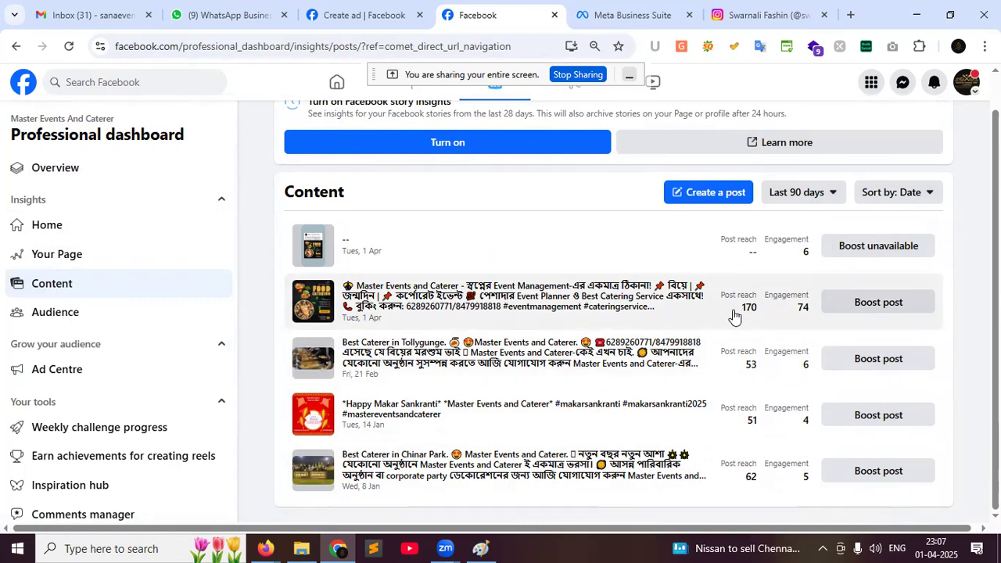
pyautogui.click(61, 324)
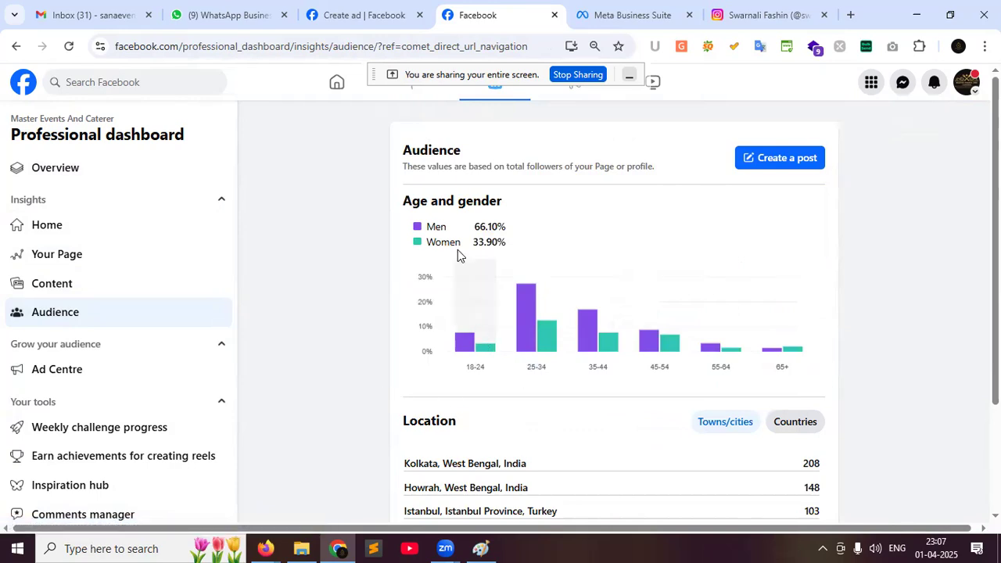
pyautogui.moveTo(426, 226); pyautogui.dragTo(451, 232)
pyautogui.scroll(-1, 550, 332)
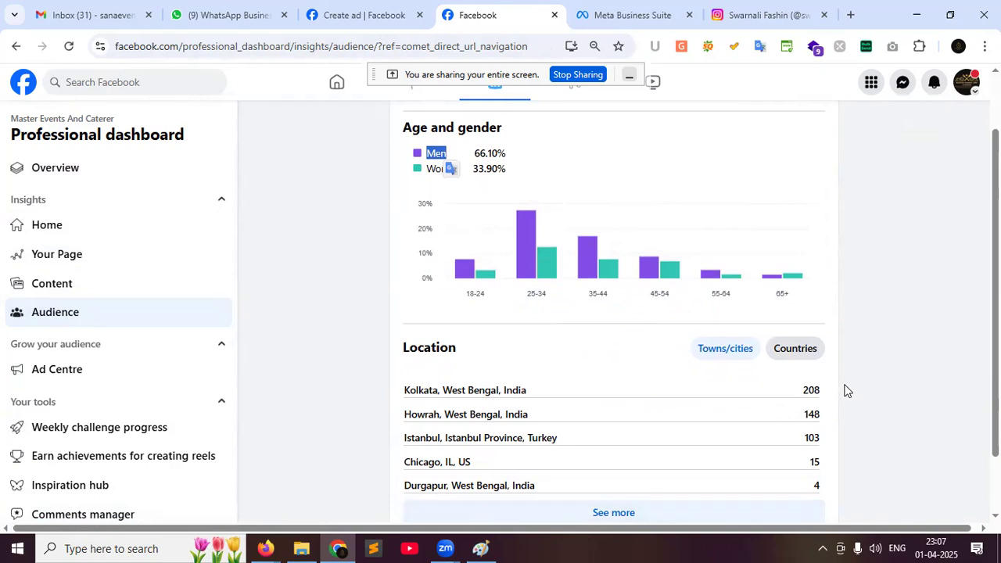
pyautogui.moveTo(396, 391); pyautogui.dragTo(561, 378)
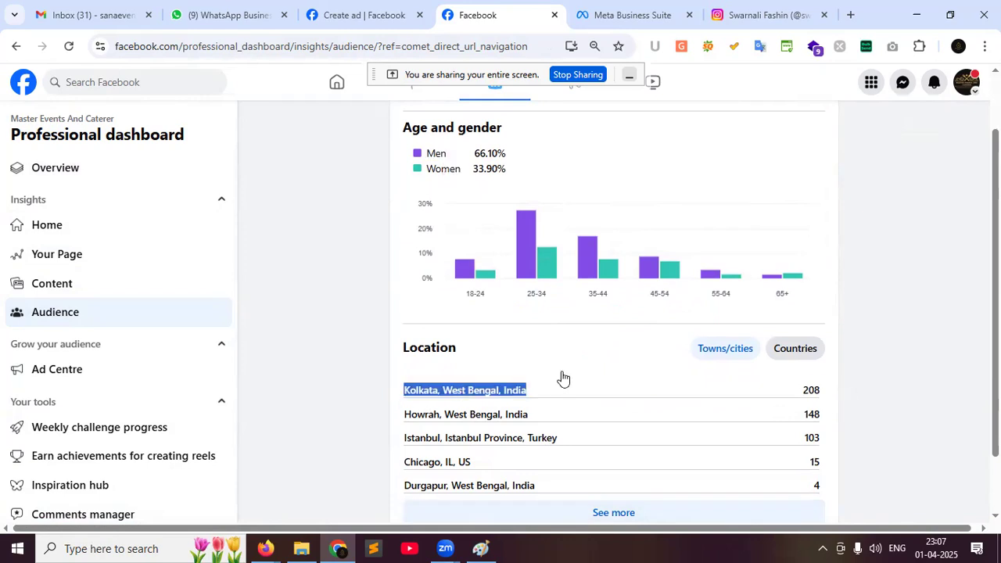
pyautogui.scroll(-1, 822, 384)
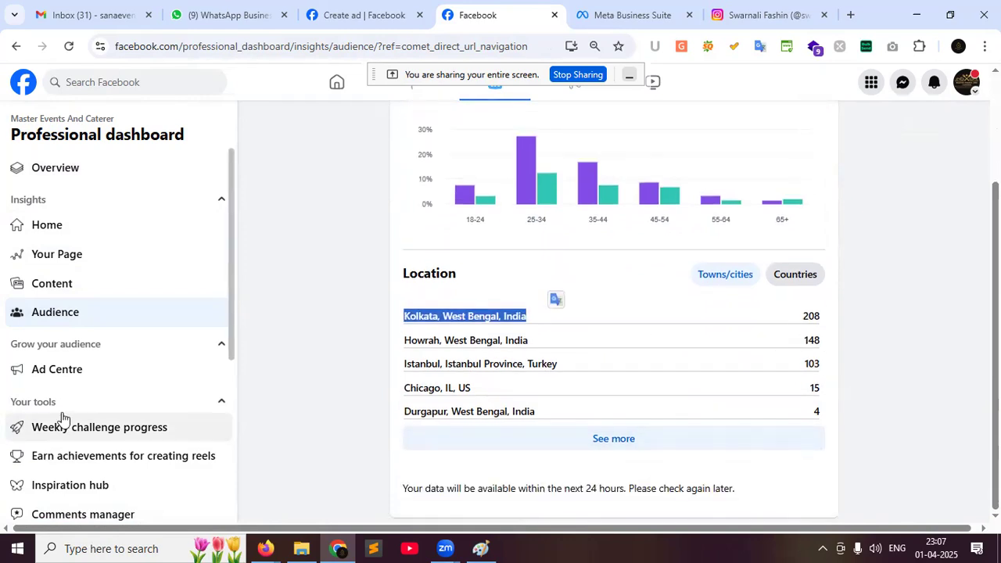
pyautogui.click(78, 378)
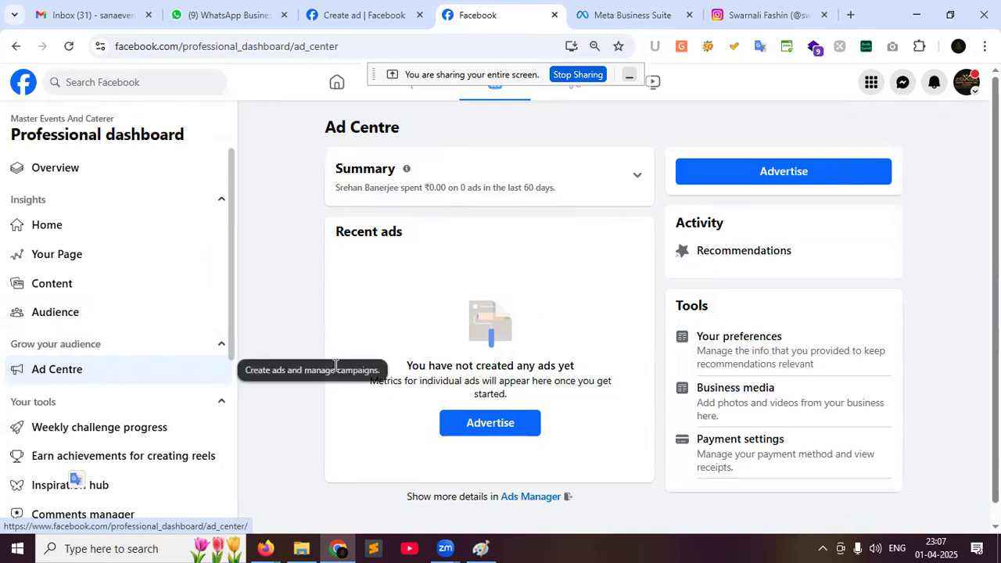
# Open the weekly challenge progress and read its description
pyautogui.scroll(-1, 210, 330)
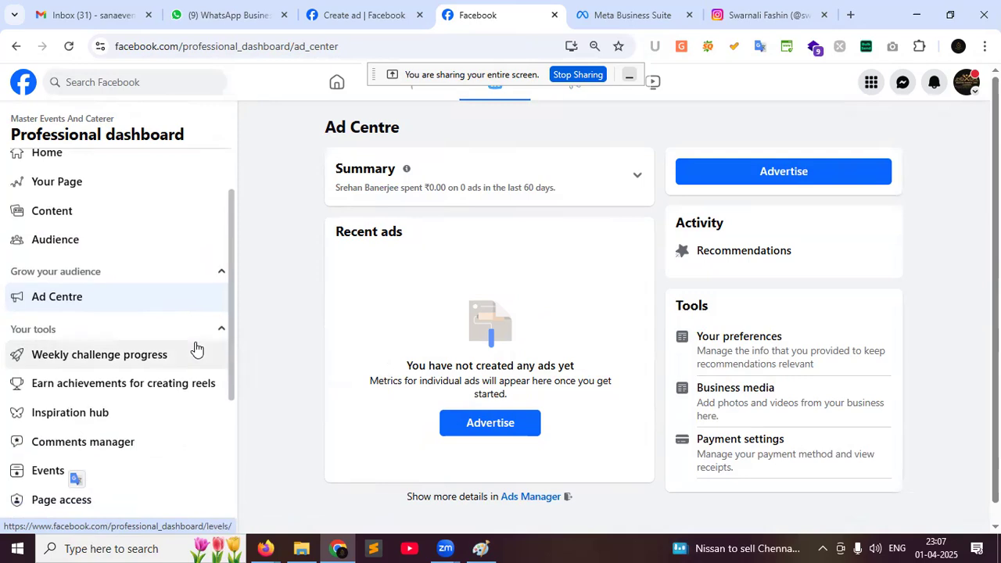
pyautogui.click(107, 356)
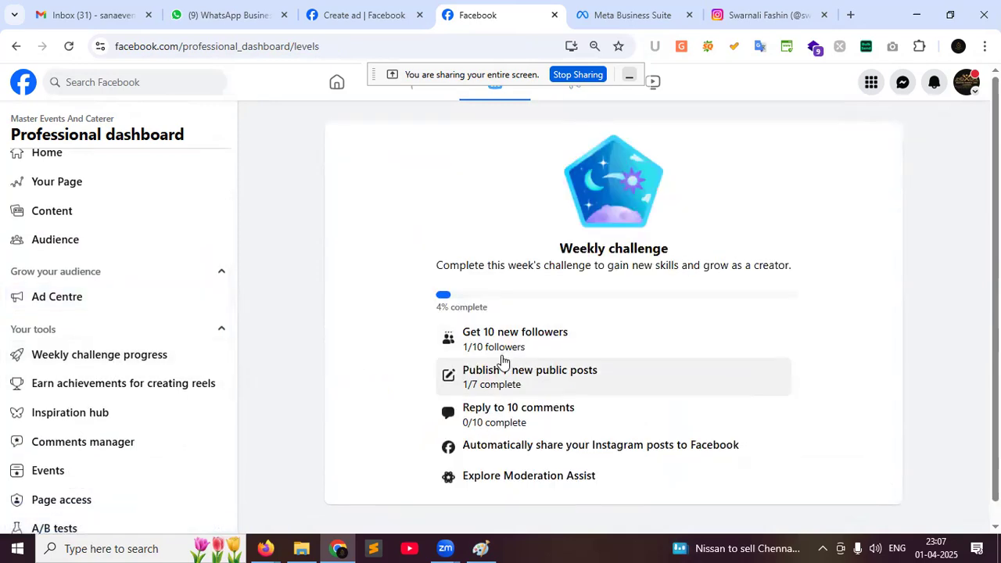
pyautogui.moveTo(435, 265); pyautogui.dragTo(762, 274)
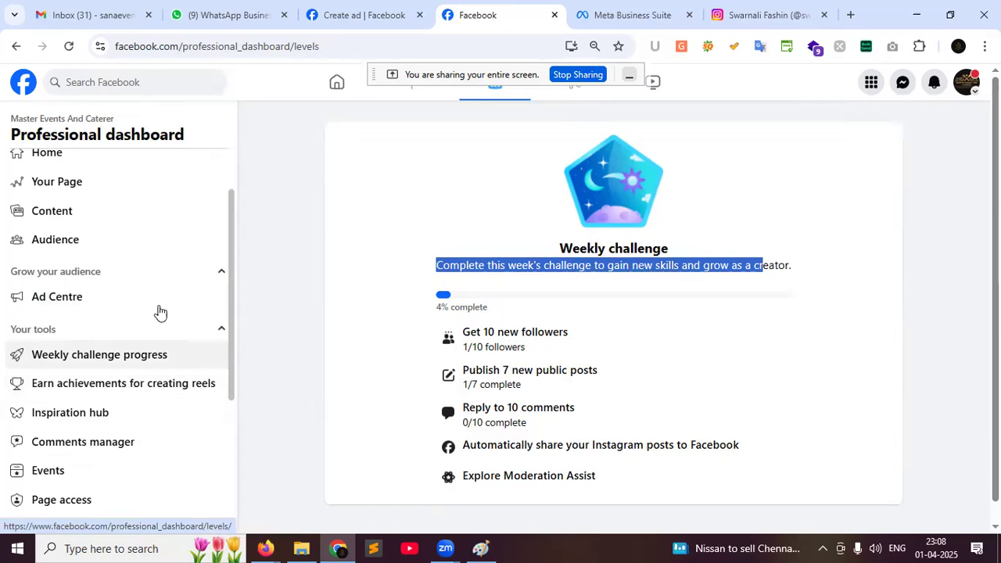
# View the reels achievements: 32 reels posted, 152 views and the 1K-views badge
pyautogui.scroll(-1, 160, 311)
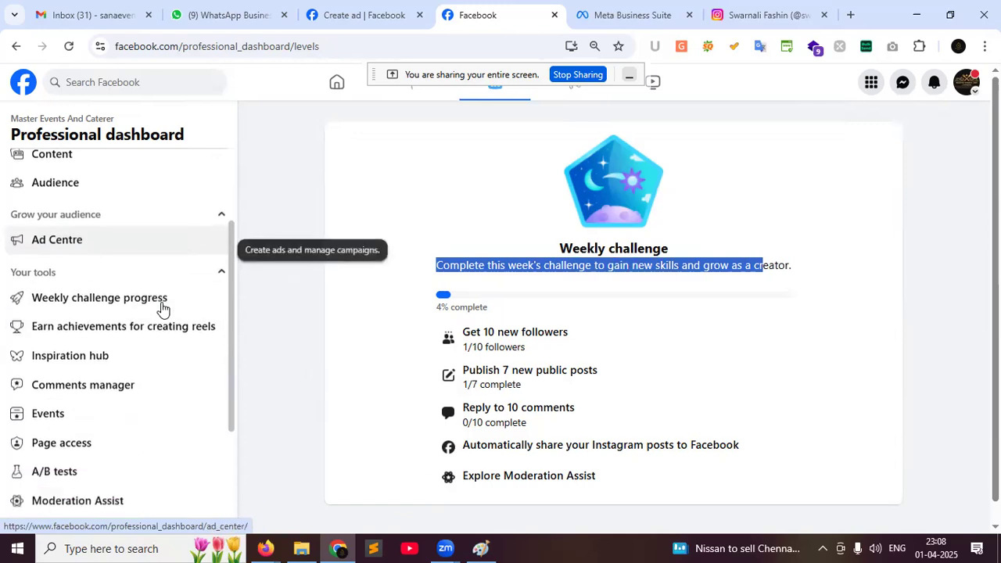
pyautogui.click(97, 319)
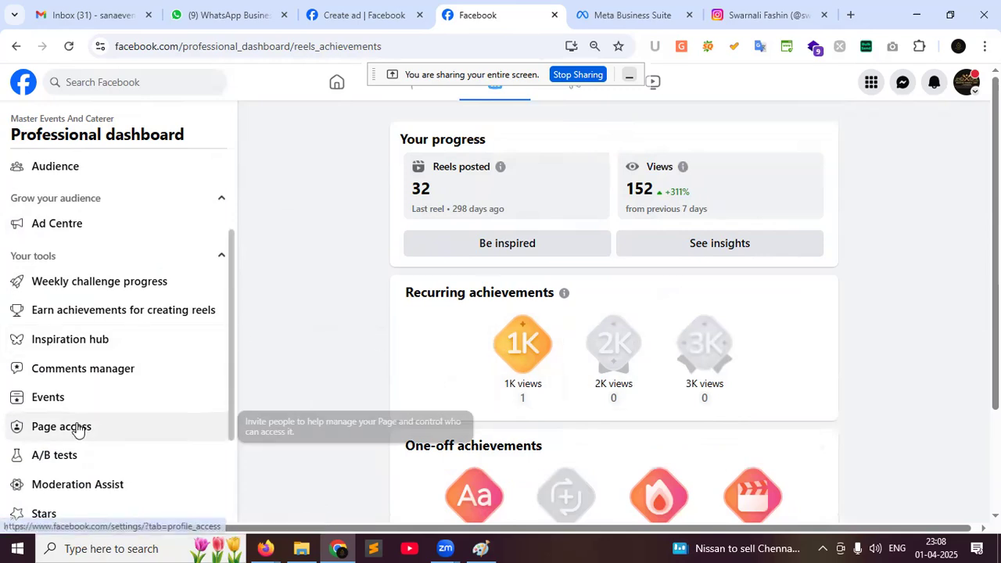
pyautogui.scroll(-1, 76, 383)
# Review the page access settings and who can see the page's reels
pyautogui.click(89, 354)
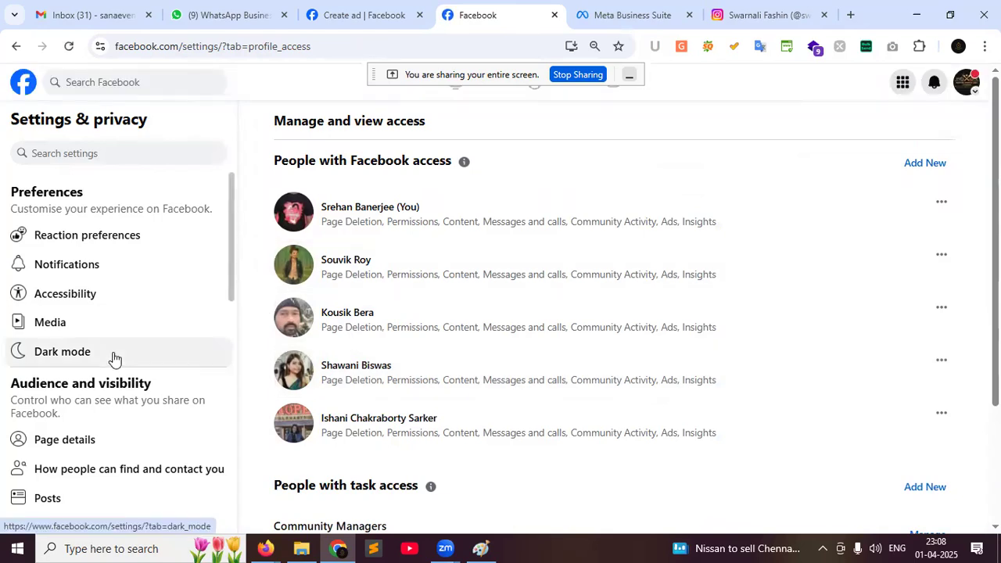
pyautogui.scroll(-3, 114, 358)
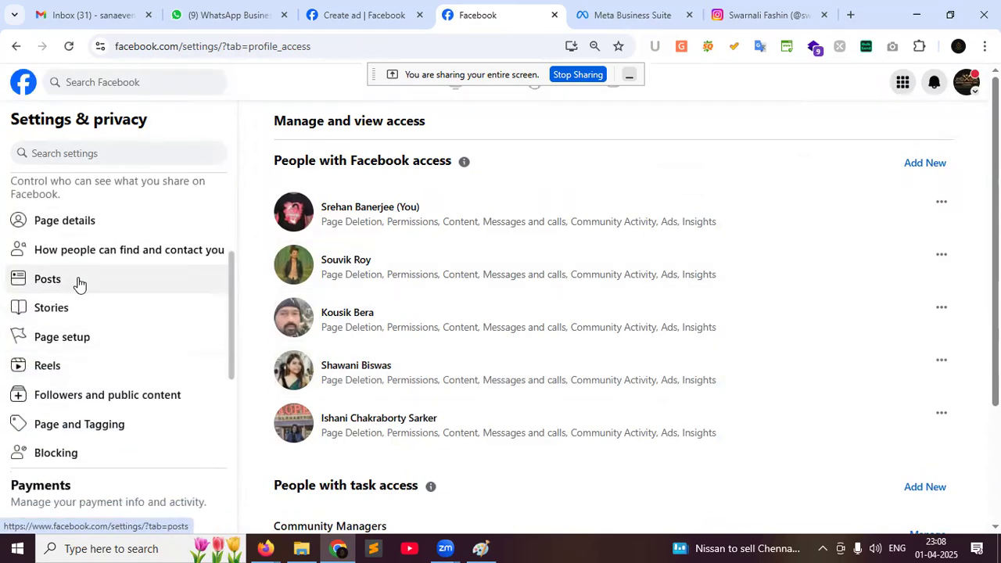
pyautogui.click(104, 369)
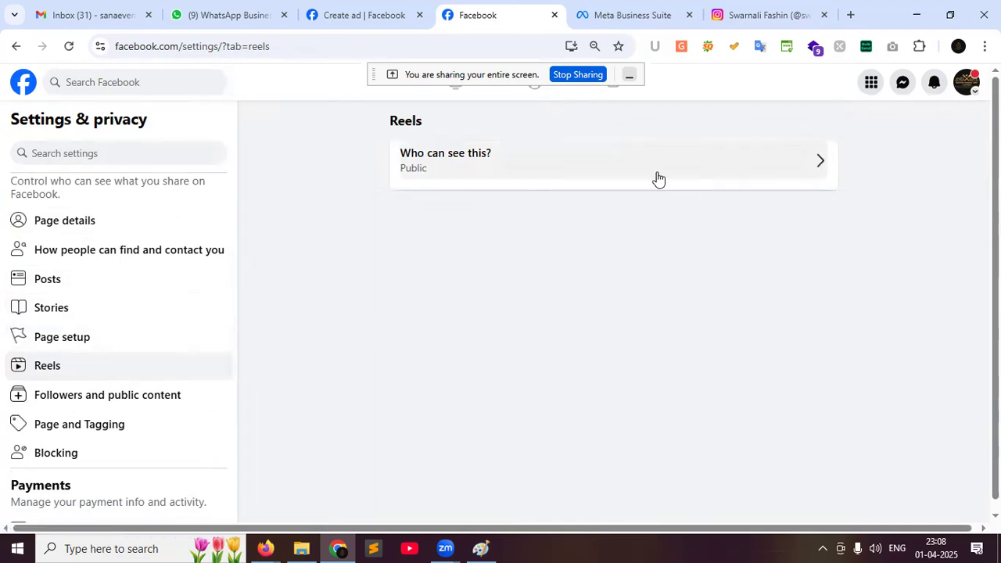
pyautogui.scroll(-2, 158, 418)
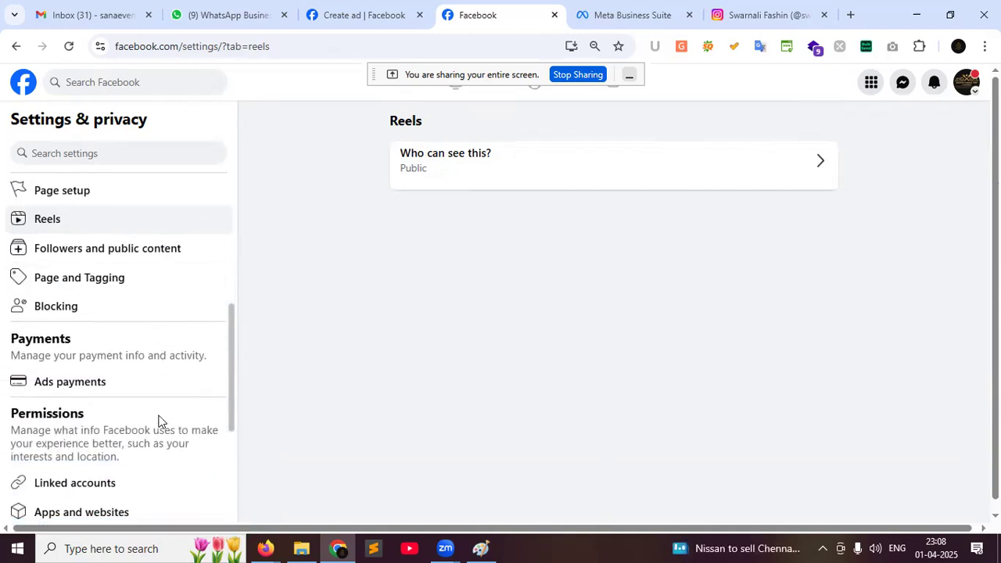
pyautogui.scroll(-2, 158, 420)
# Inspect the connected Instagram account, then return to the Linked accounts list
pyautogui.click(90, 344)
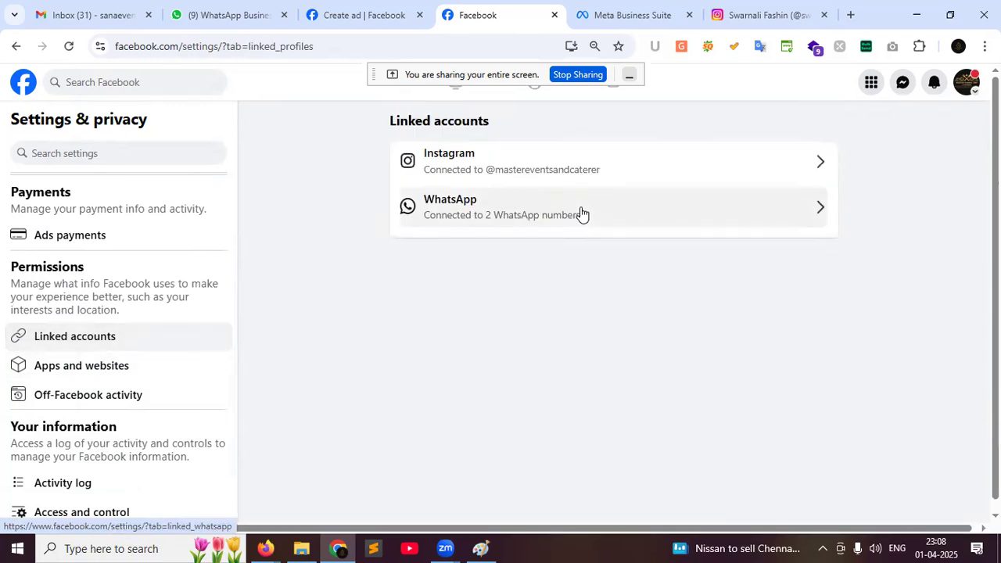
pyautogui.click(644, 169)
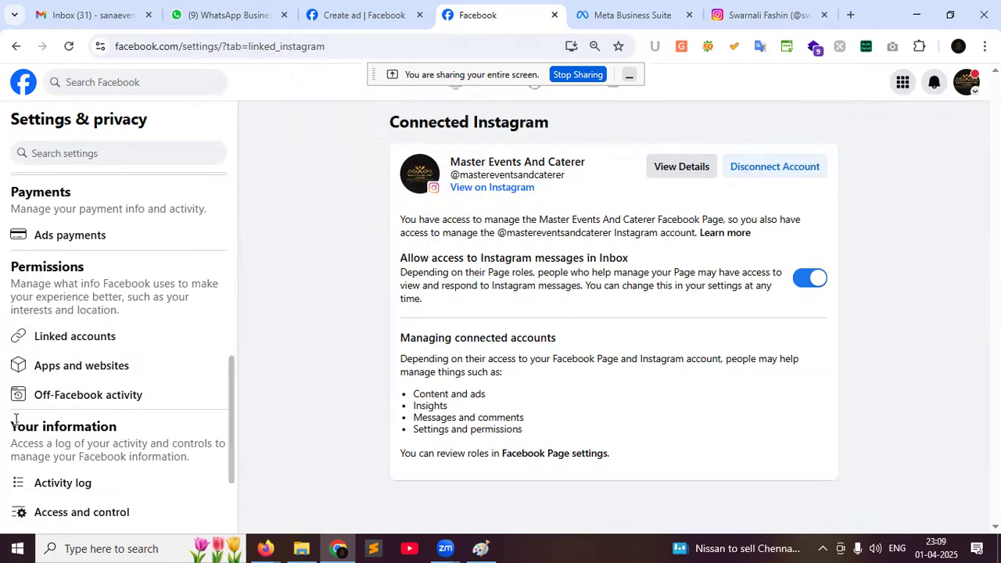
pyautogui.scroll(-3, 203, 440)
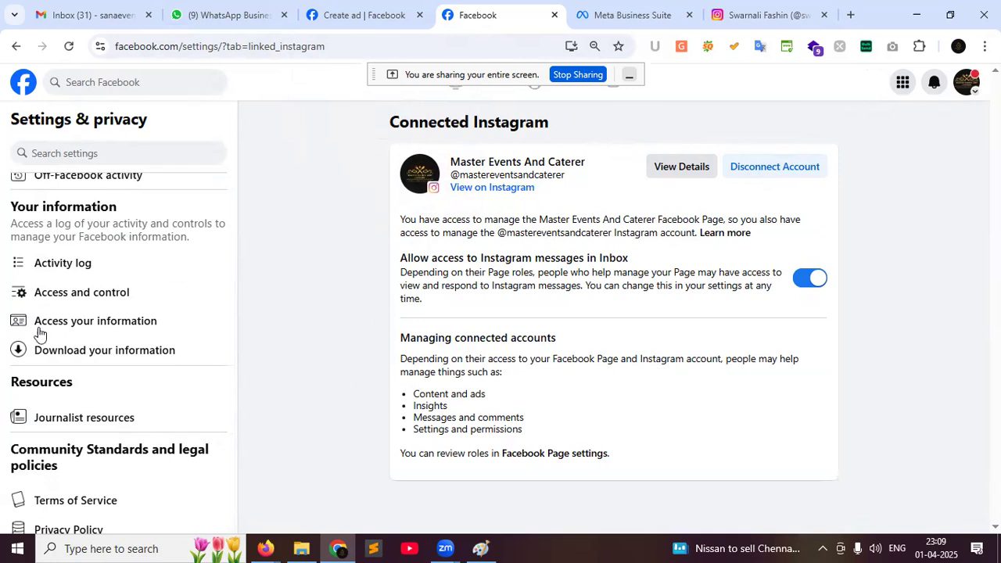
pyautogui.scroll(10, 39, 333)
pyautogui.click(14, 47)
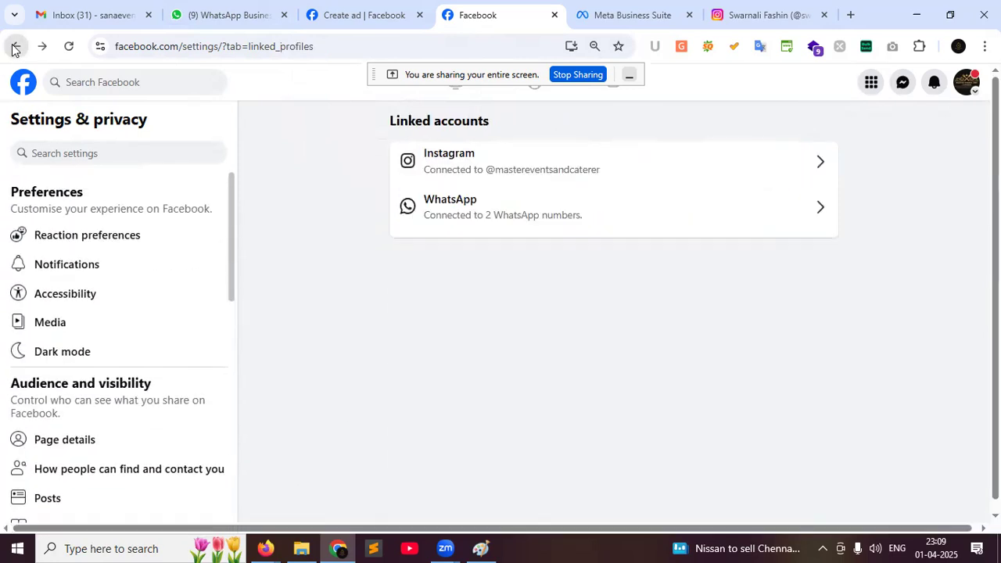
# Step back through the settings, Ad Centre and insights pages to the Master Events And Caterer page
pyautogui.click(13, 48)
pyautogui.click(14, 48)
pyautogui.click(14, 47)
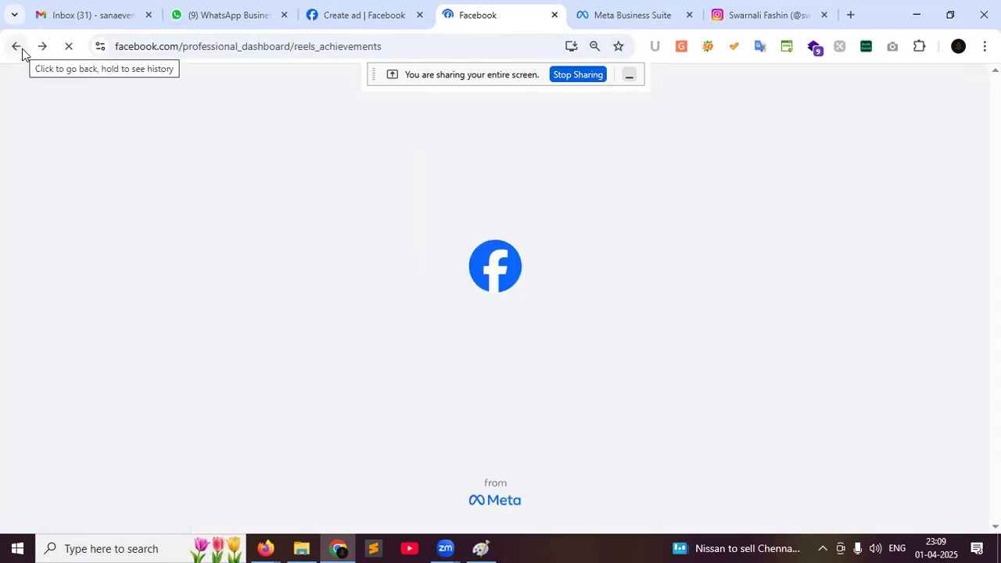
pyautogui.click(21, 48)
pyautogui.click(20, 50)
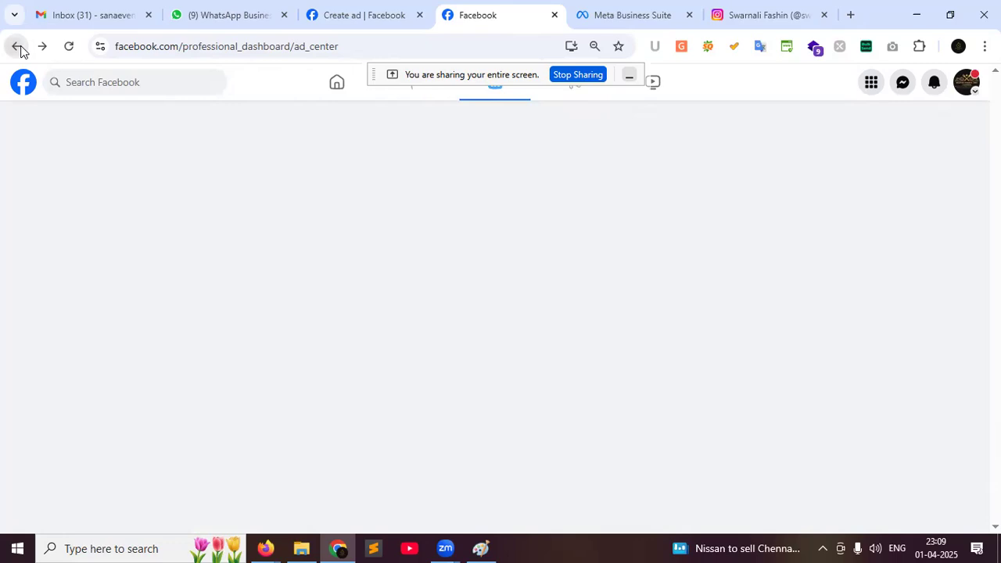
pyautogui.click(17, 48)
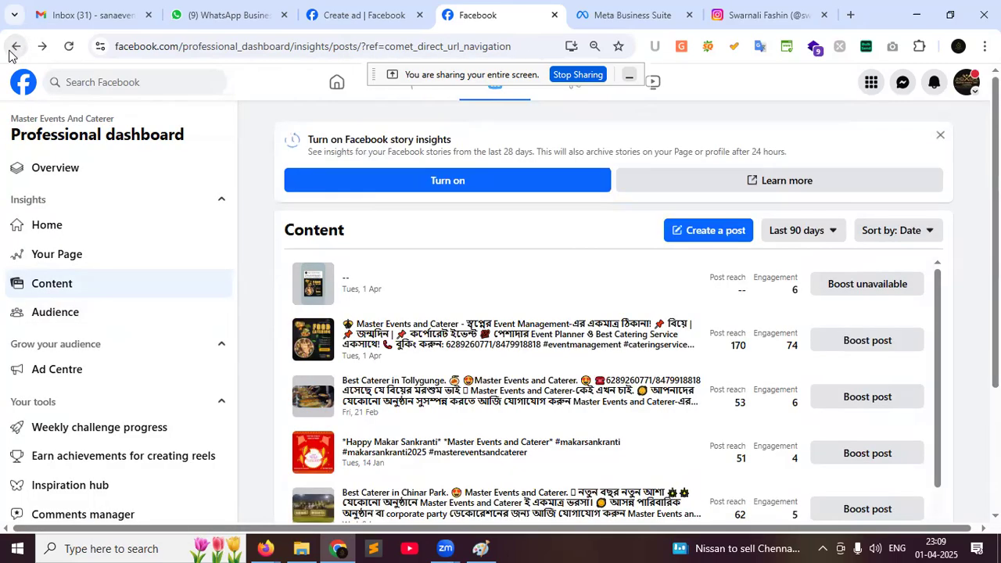
pyautogui.click(10, 51)
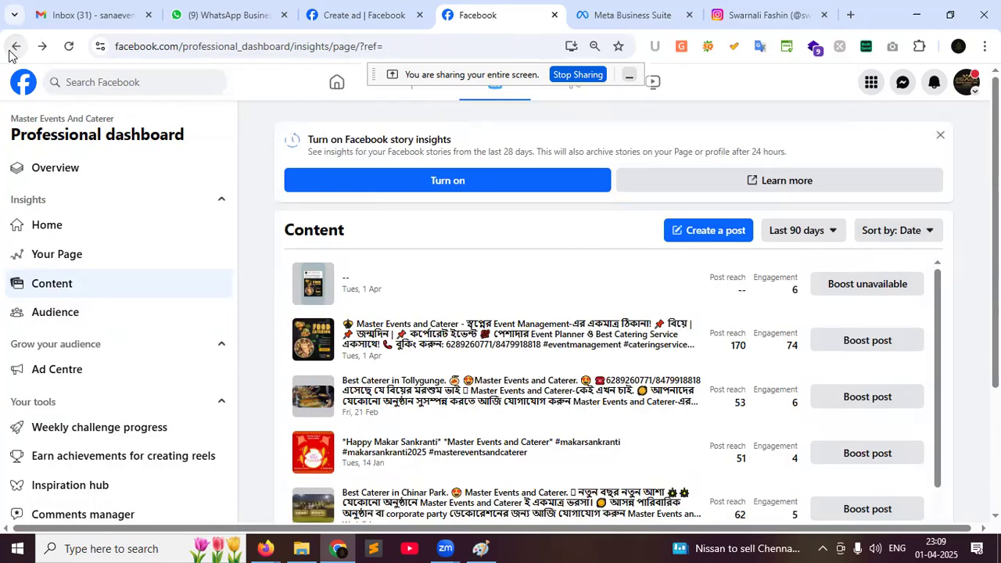
pyautogui.click(12, 48)
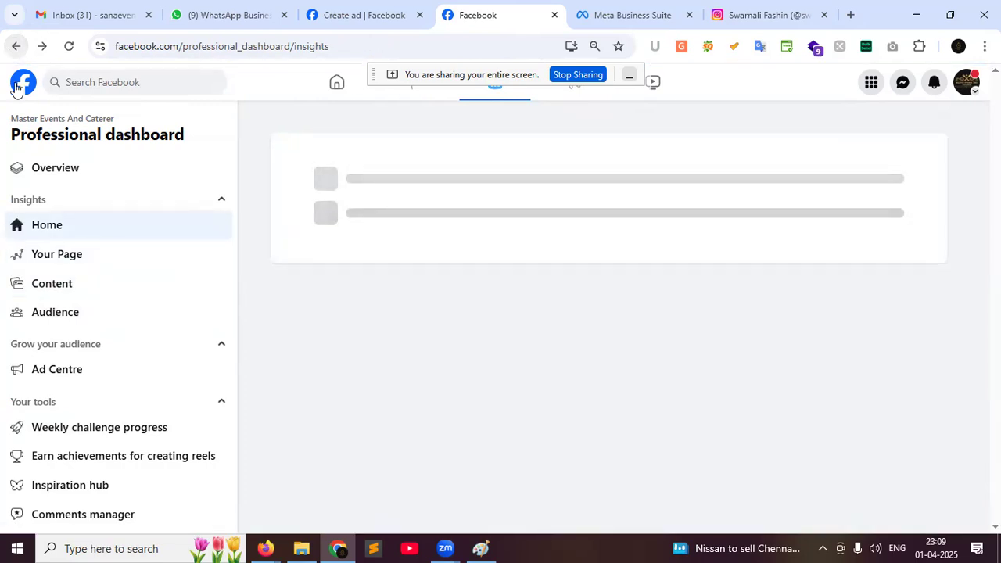
pyautogui.click(16, 47)
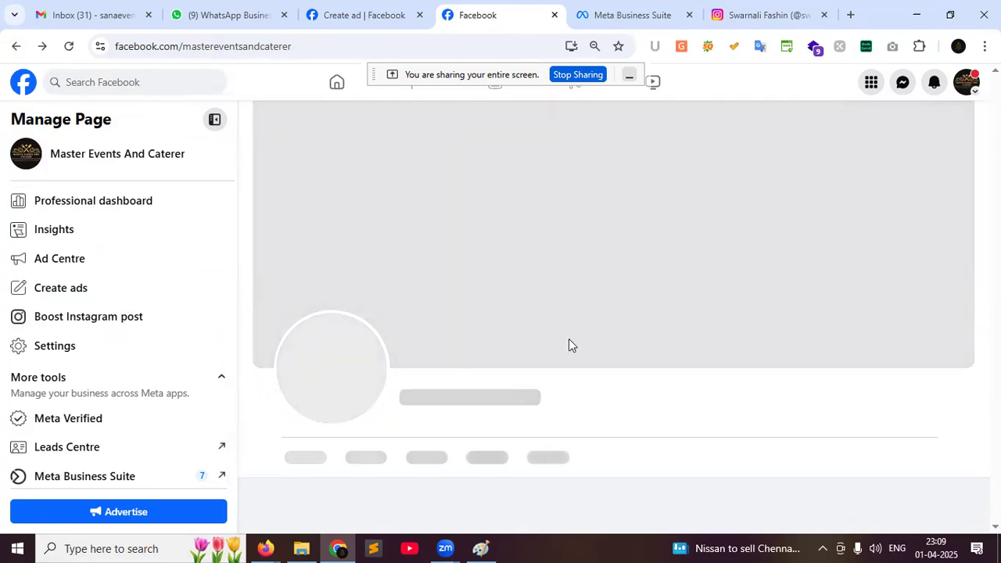
# Scroll down the page to its latest food catering post
pyautogui.scroll(-3, 760, 402)
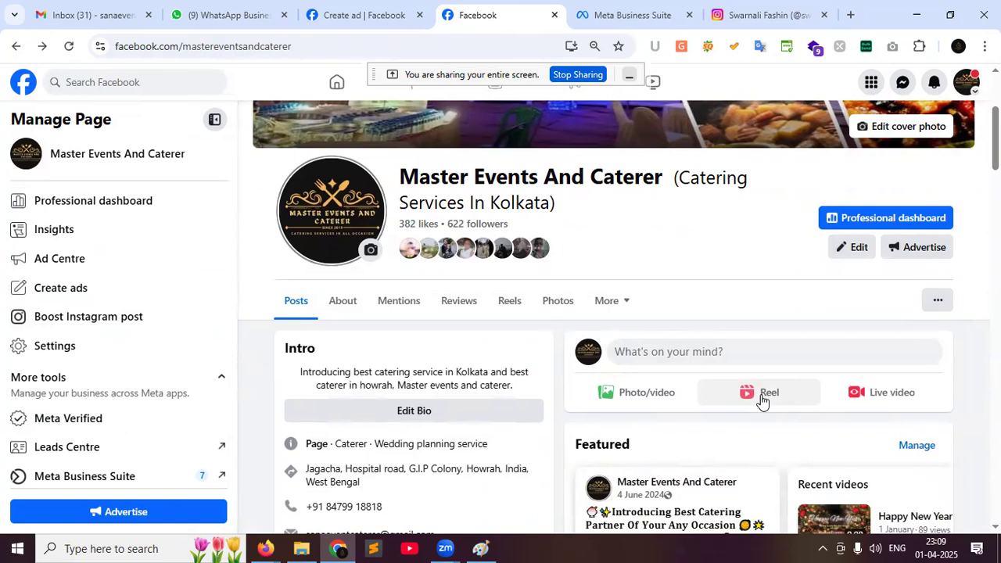
pyautogui.scroll(-7, 923, 411)
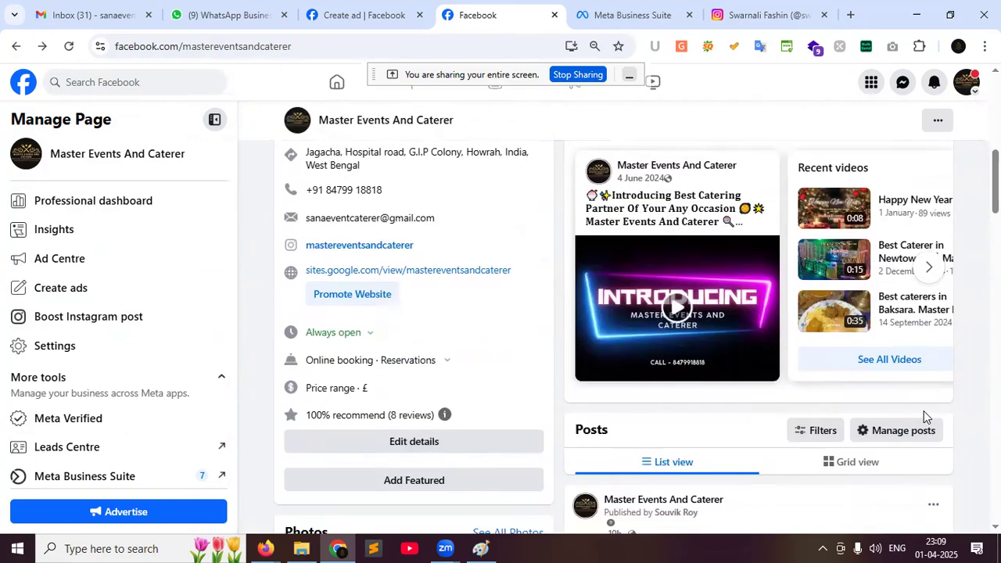
pyautogui.scroll(-3, 925, 422)
pyautogui.scroll(-2, 928, 430)
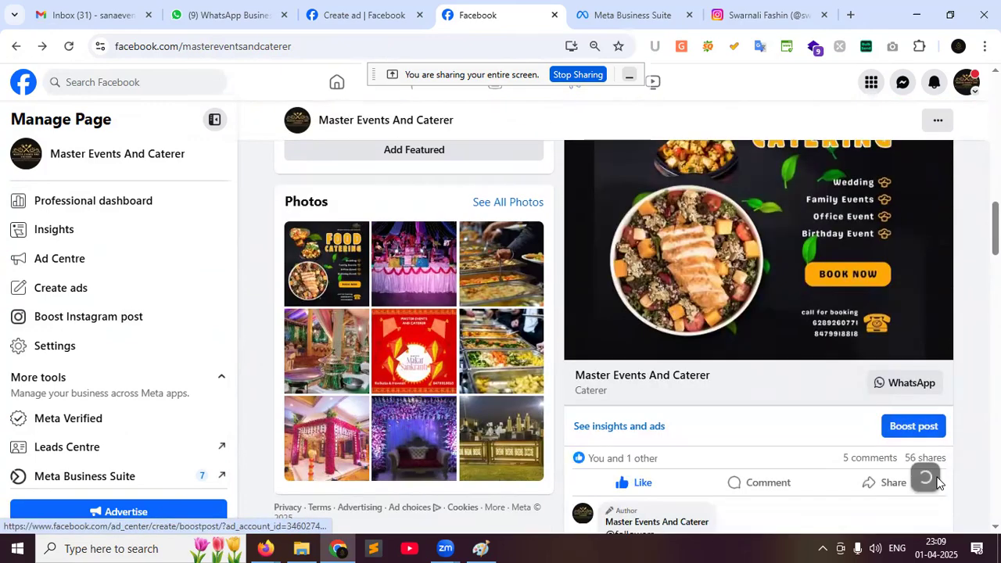
pyautogui.click(886, 485)
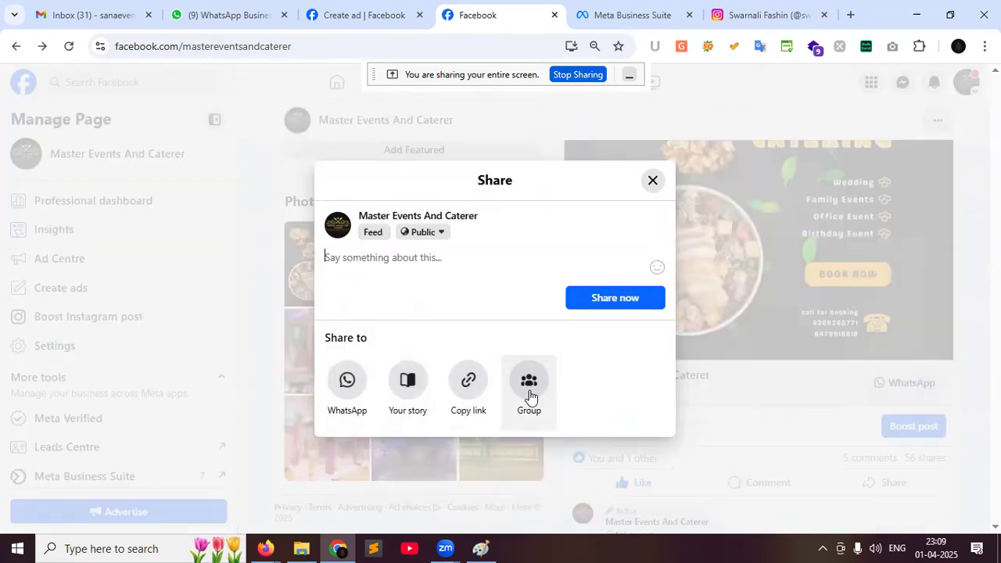
pyautogui.click(529, 387)
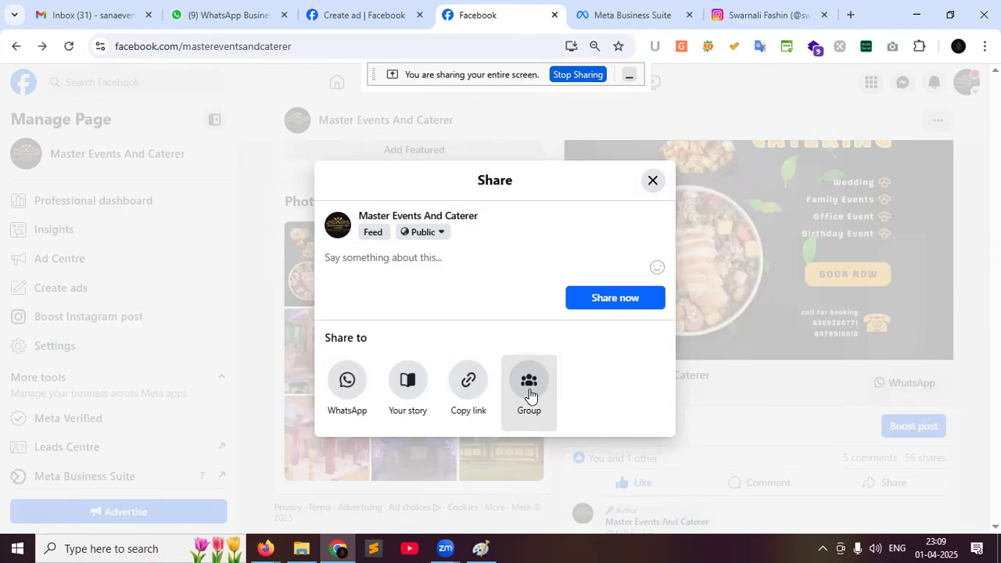
pyautogui.scroll(-5, 446, 332)
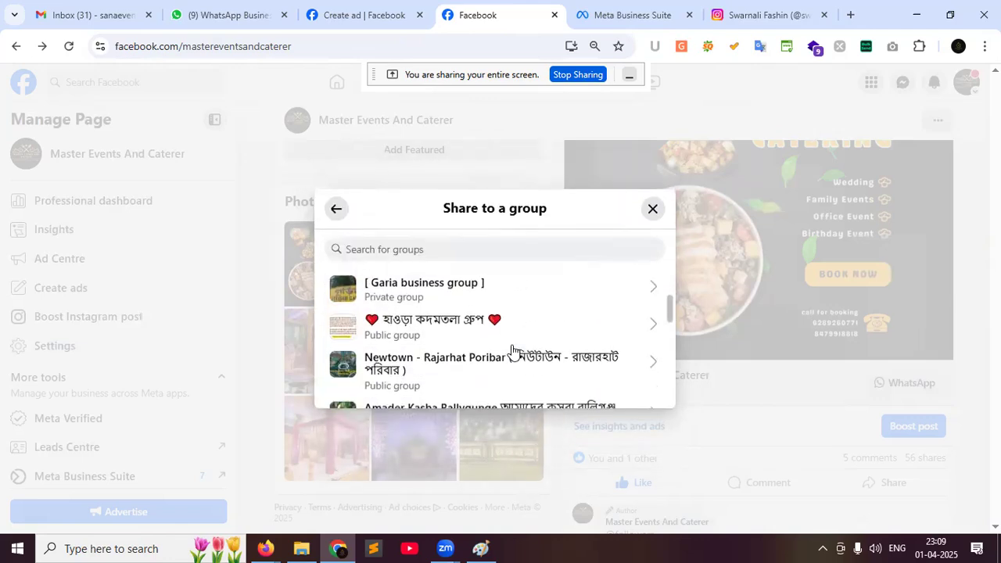
pyautogui.click(653, 211)
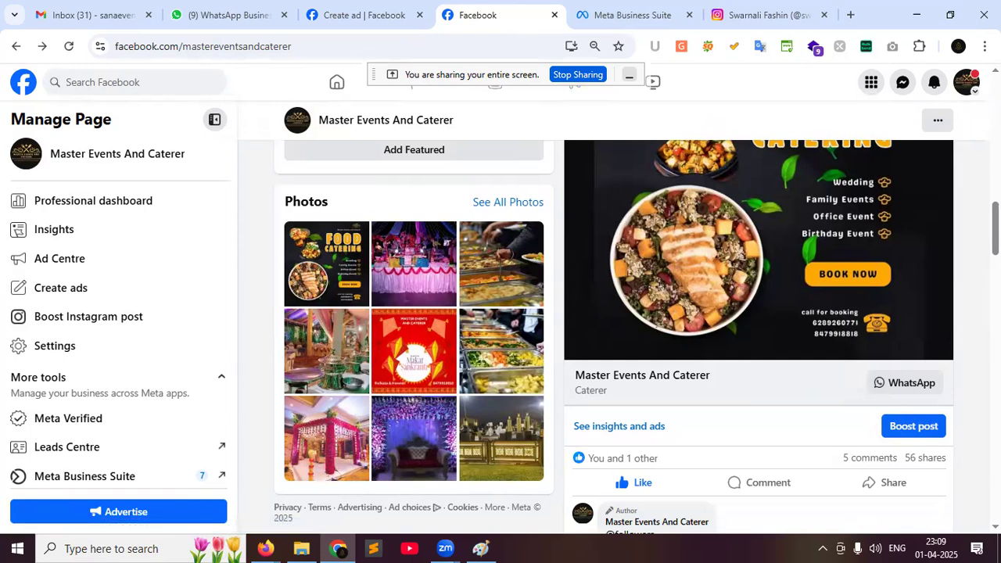
pyautogui.click(635, 430)
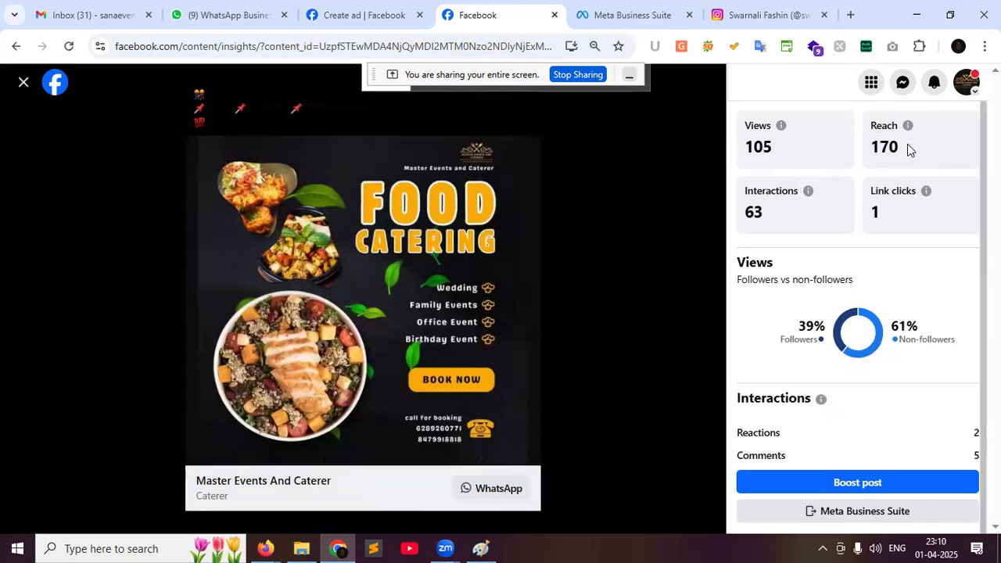
pyautogui.click(23, 85)
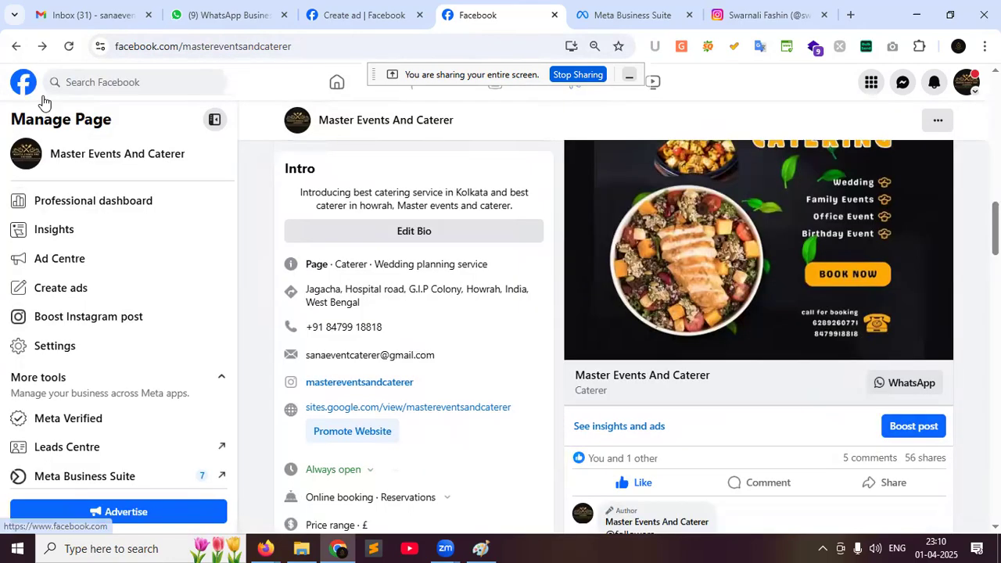
pyautogui.scroll(-3, 782, 257)
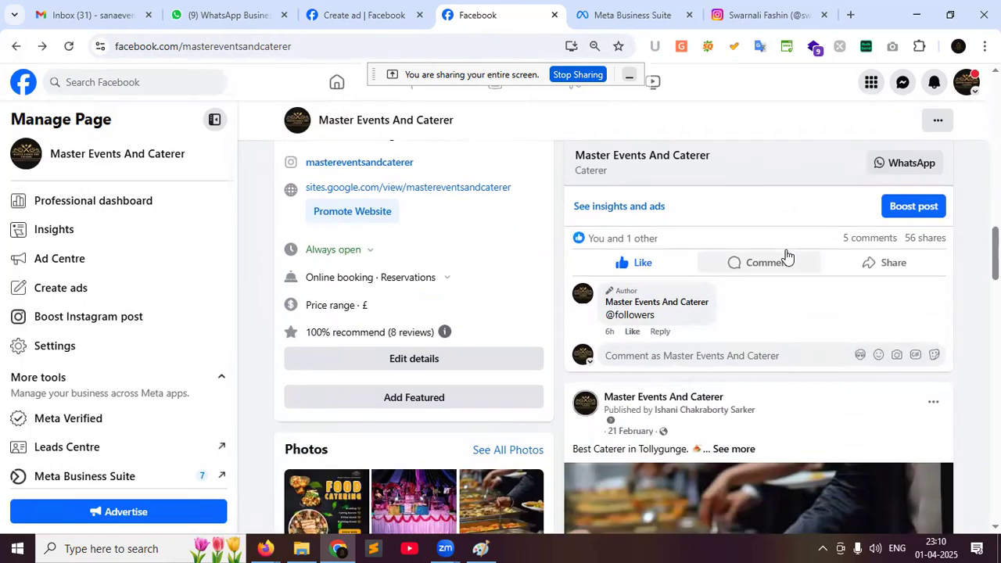
pyautogui.scroll(2, 785, 257)
pyautogui.scroll(1, 785, 257)
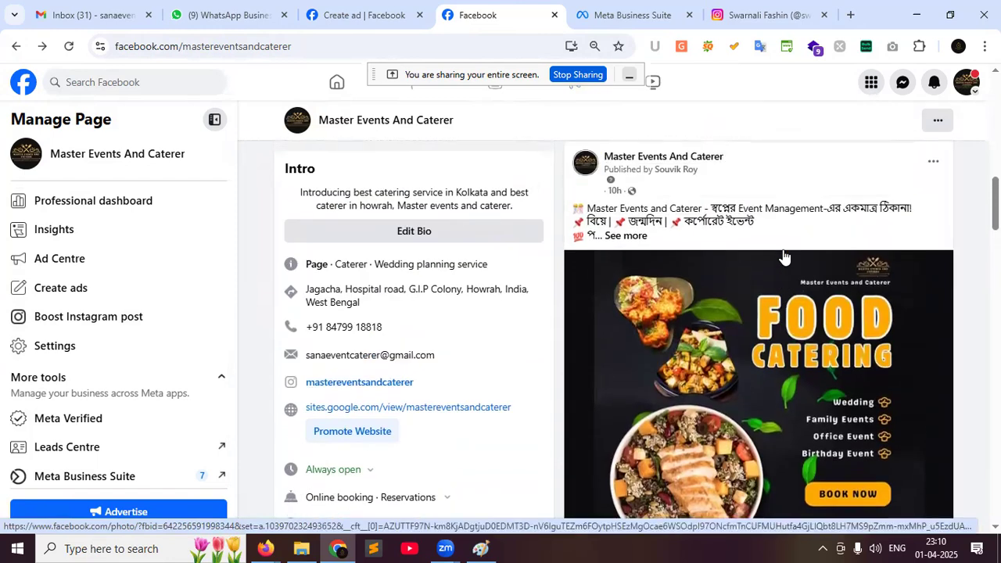
pyautogui.scroll(3, 768, 250)
pyautogui.scroll(6, 704, 227)
pyautogui.click(652, 365)
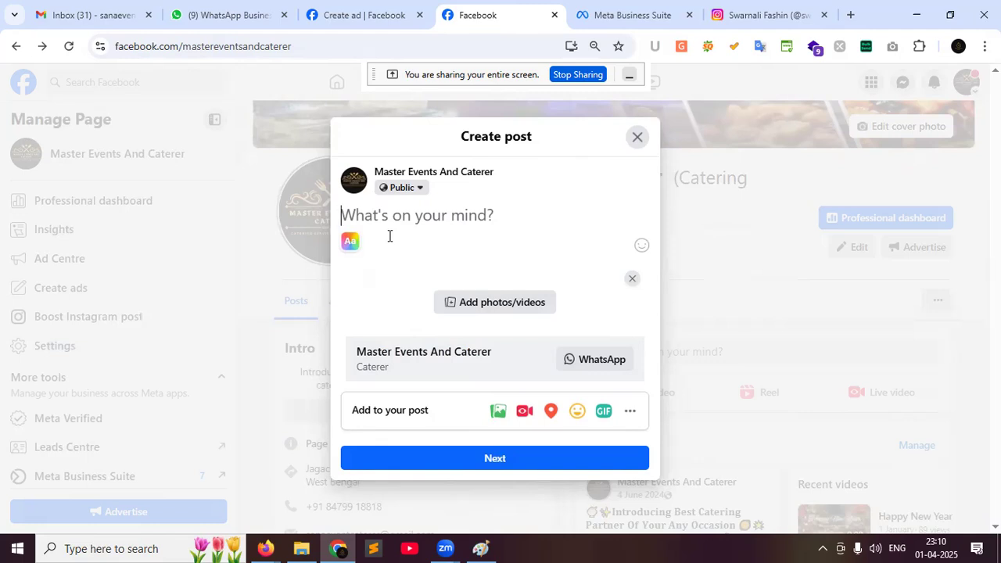
# Write 'Keyword base caption' and 'related hastags (10)' as the first two lines, fixing the 'releted' typo
pyautogui.write('Key')
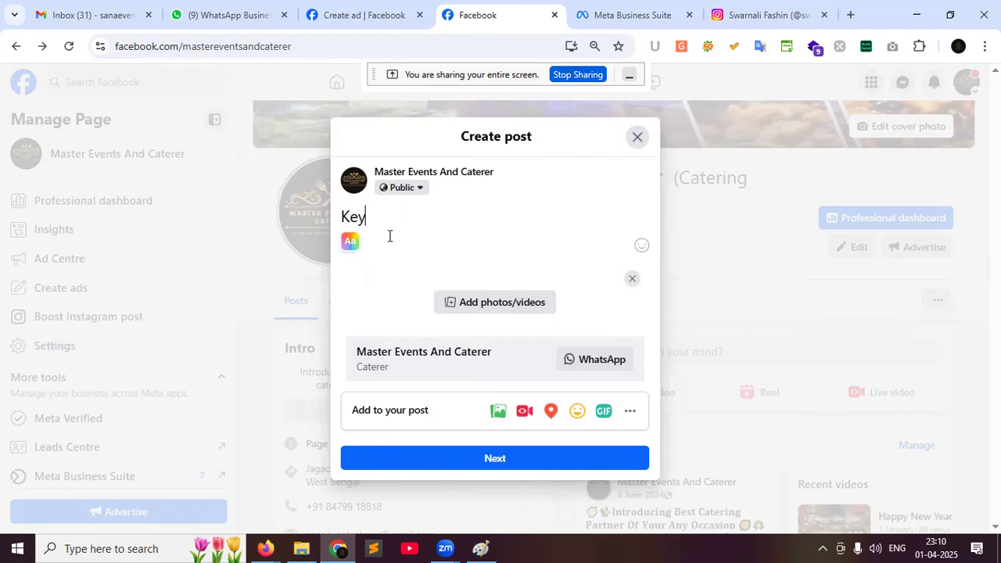
pyautogui.write('word base caption')
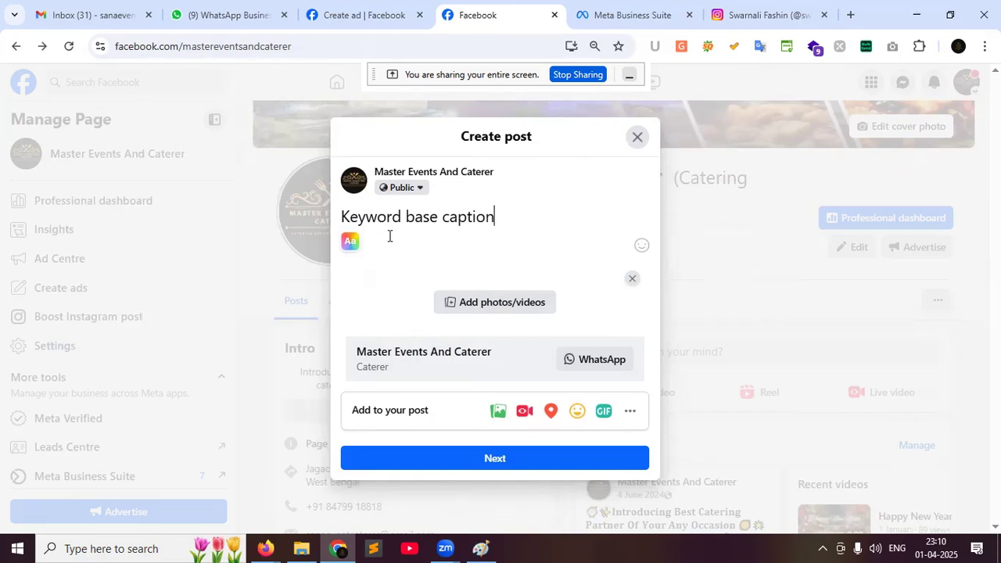
pyautogui.press('Return')
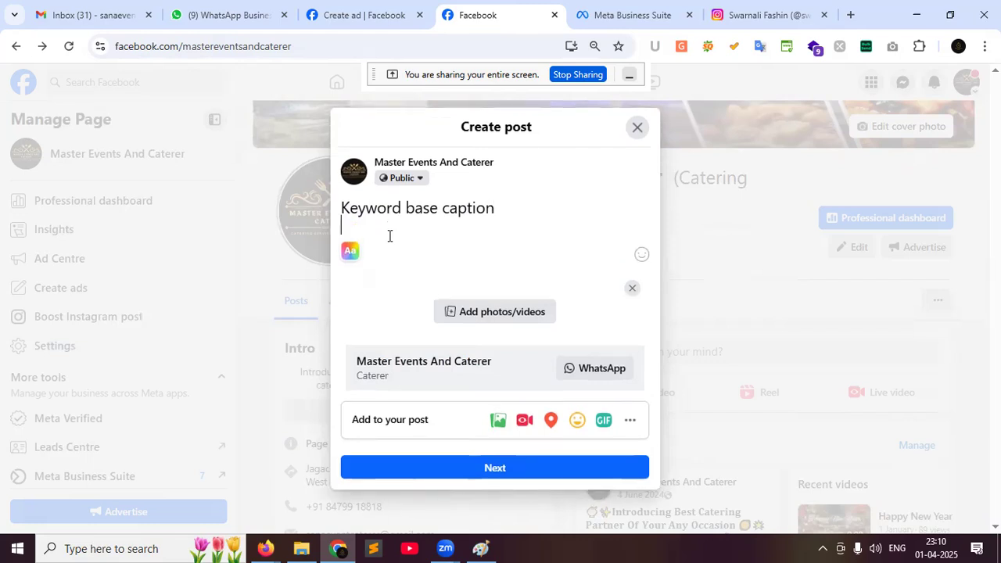
pyautogui.write('releted.')
pyautogui.press('BackSpace')
pyautogui.rightClick(359, 237)
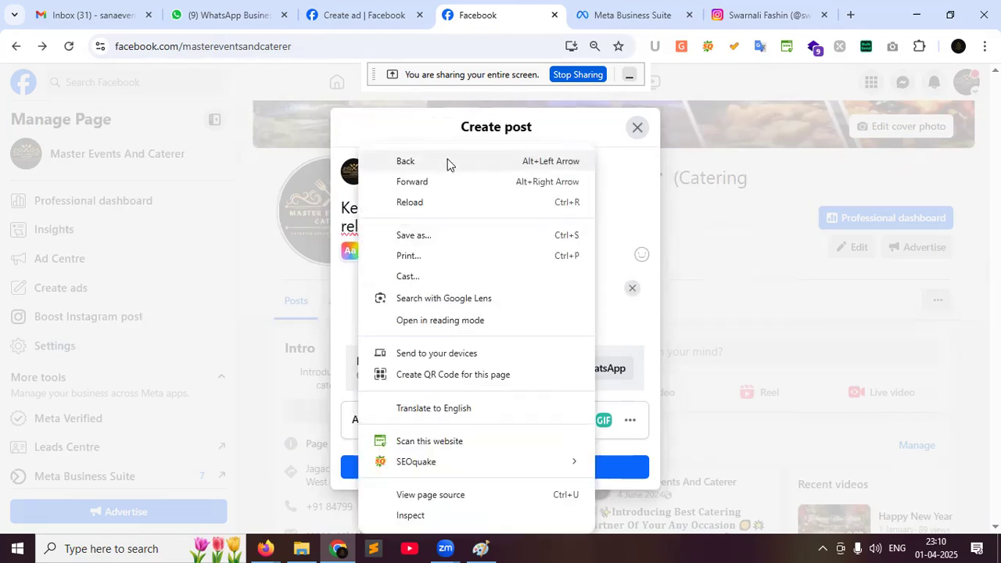
pyautogui.click(352, 206)
pyautogui.press('BackSpace')
pyautogui.write('a')
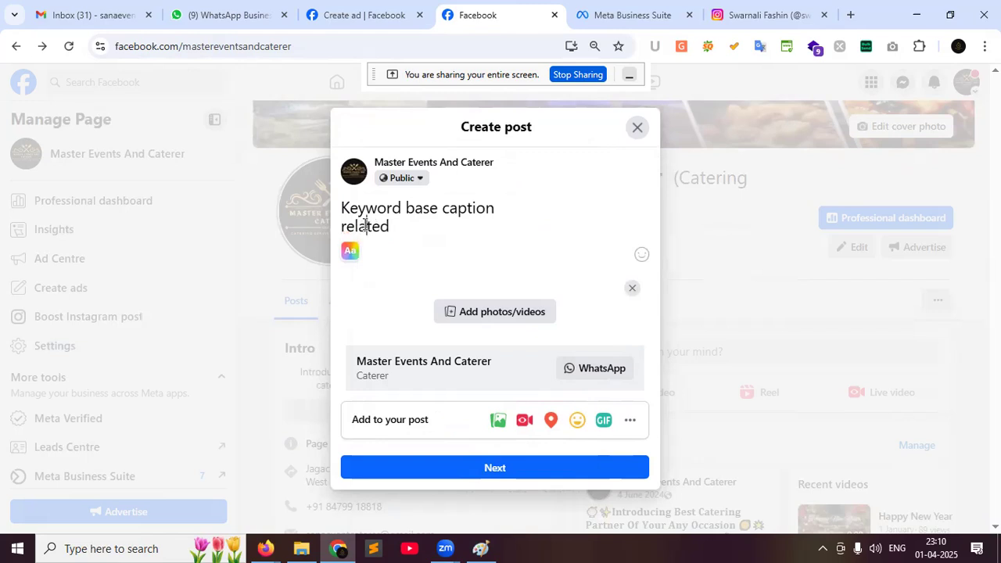
pyautogui.click(413, 225)
pyautogui.write('hastags (10')
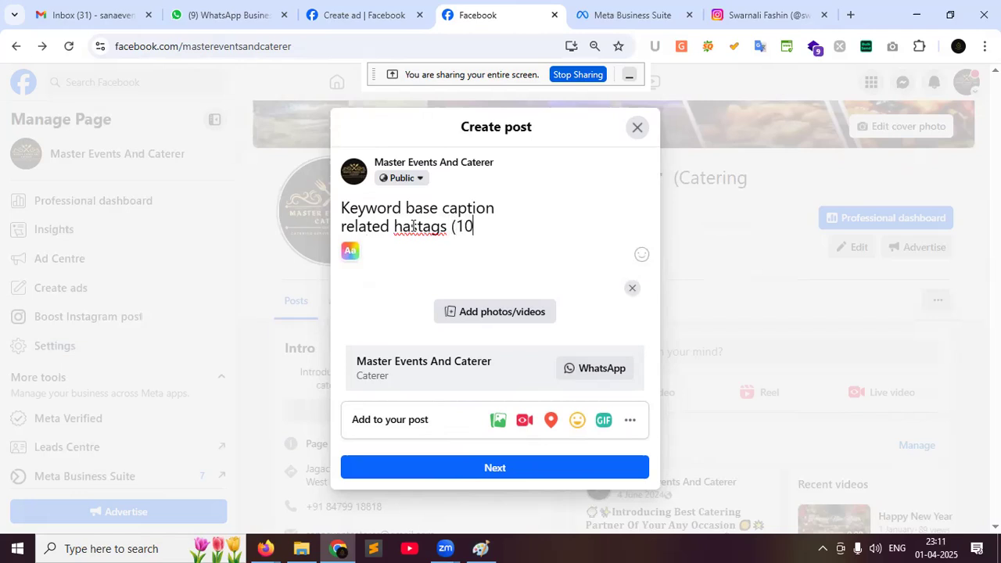
pyautogui.write(')')
# Add lines 'action goal', 'image alt tag', 'share' and 'story line', then select all the post text
pyautogui.press('Return')
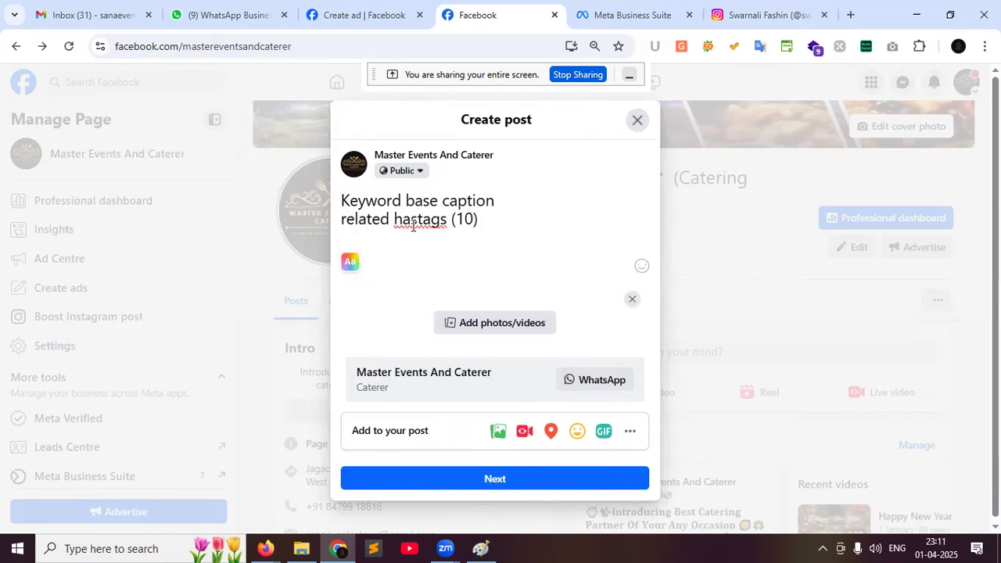
pyautogui.write('action goal')
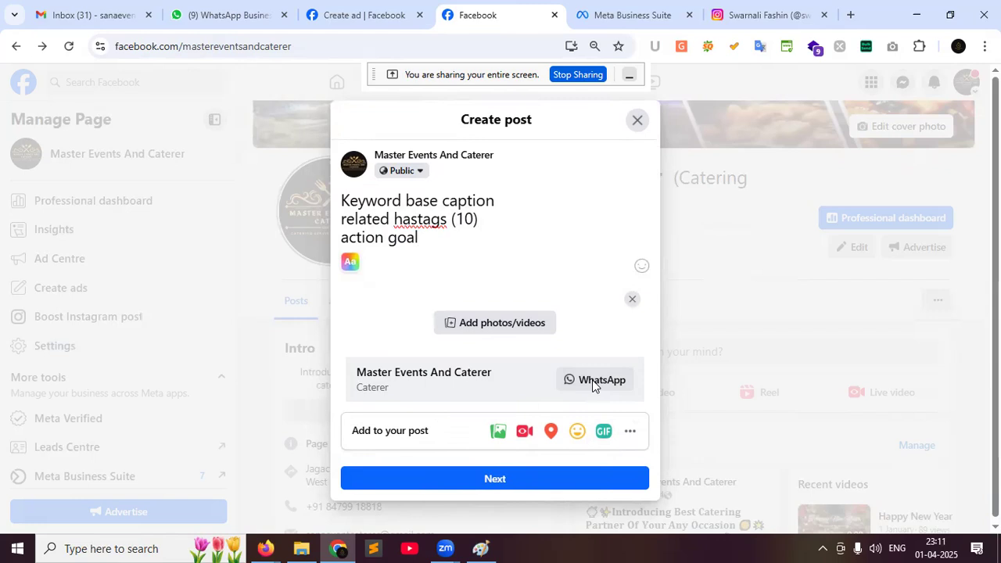
pyautogui.press('Return')
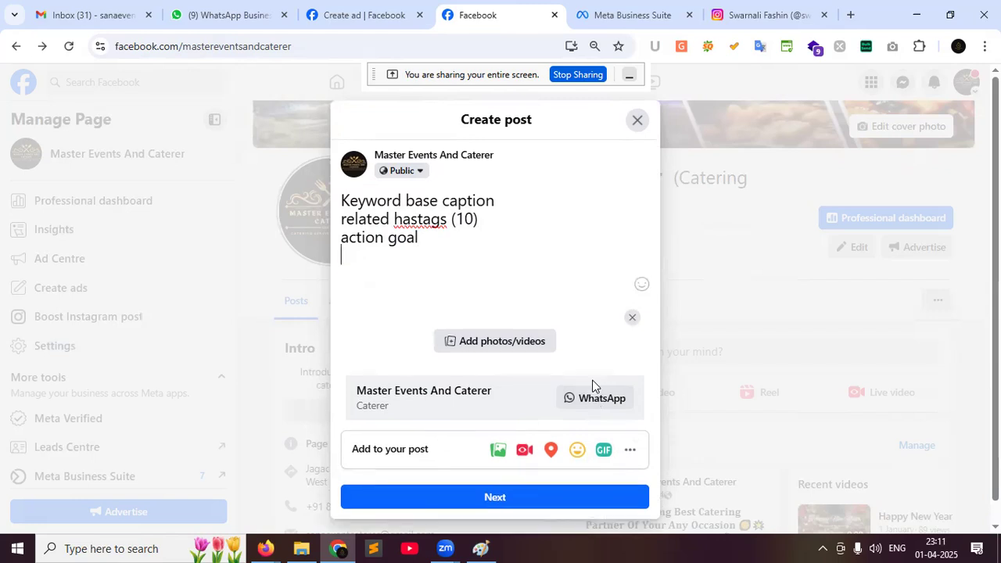
pyautogui.write('image alt tag')
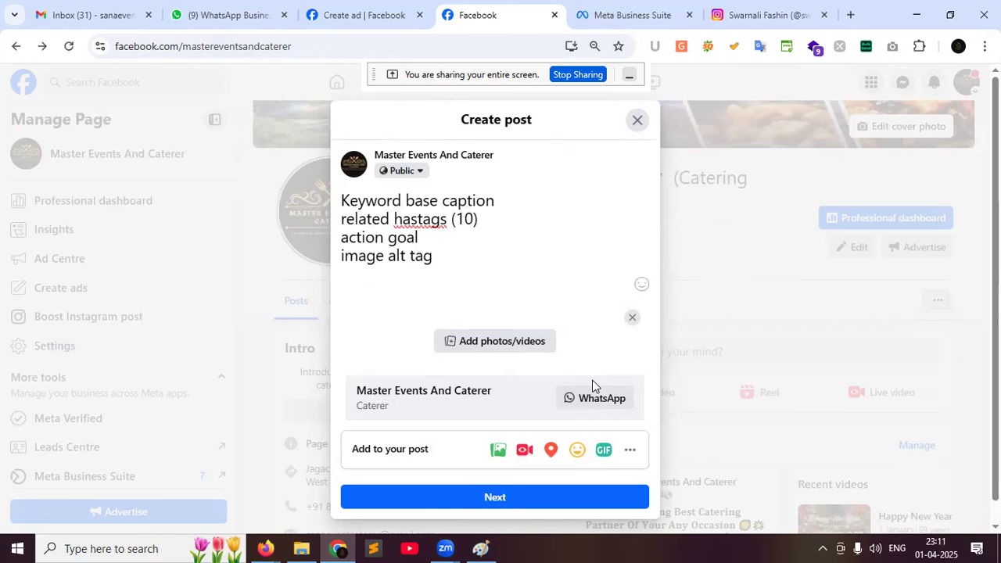
pyautogui.press('Return')
pyautogui.write('share')
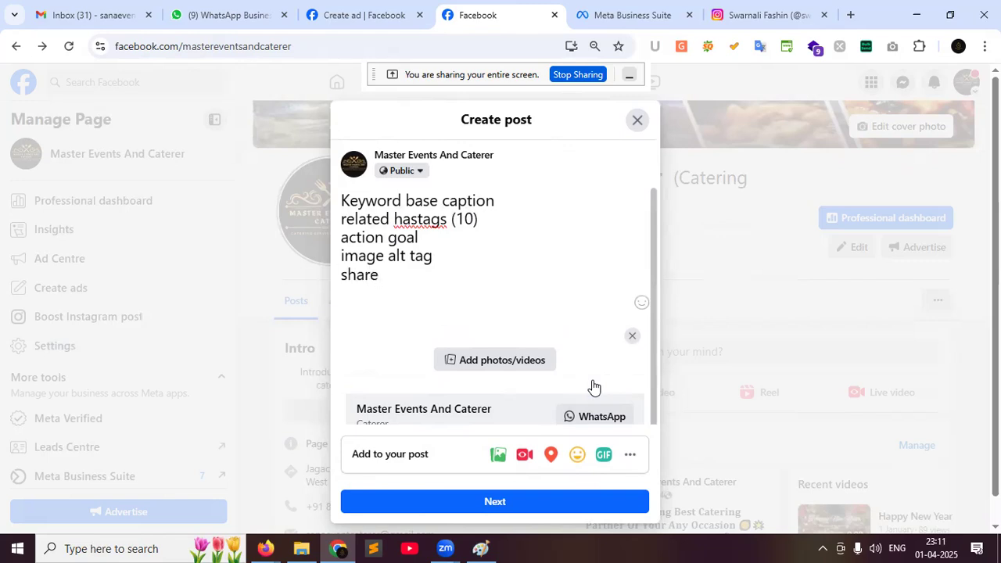
pyautogui.press('Return')
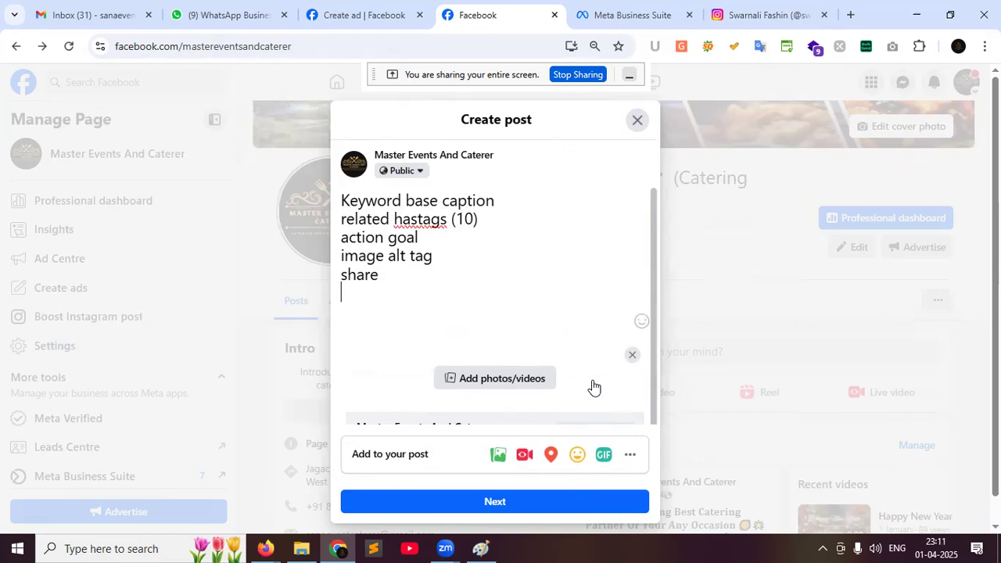
pyautogui.write('story line')
pyautogui.moveTo(406, 295); pyautogui.dragTo(341, 199)
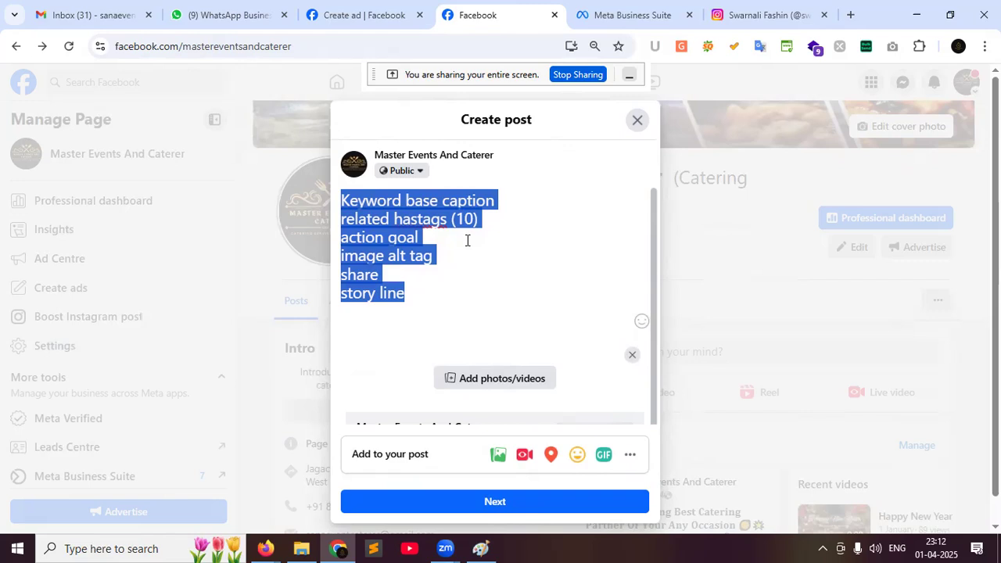
# Close the Create post dialog, keeping the six-line checklist as an unpublished draft
pyautogui.click(678, 154)
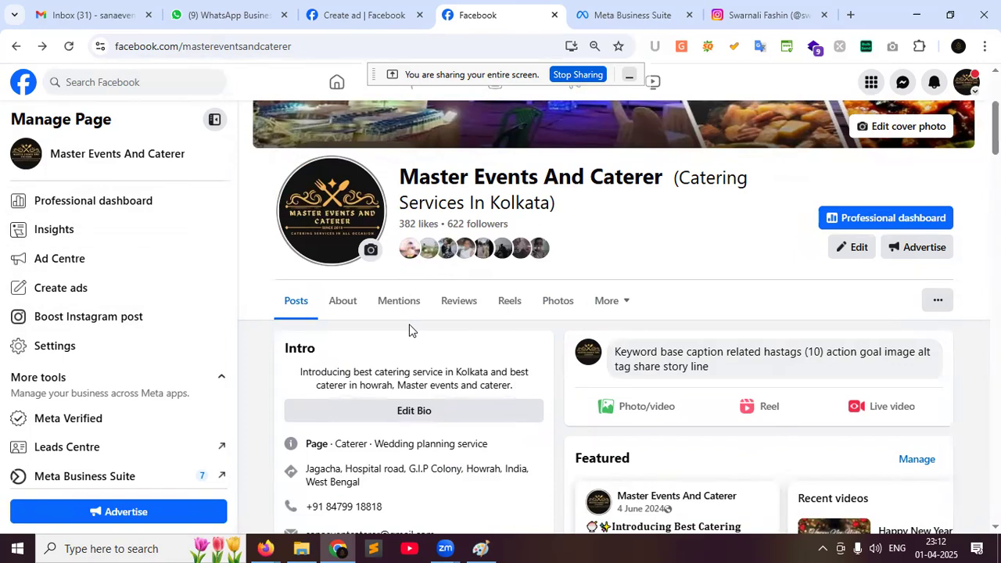
pyautogui.scroll(-2, 408, 330)
pyautogui.scroll(1, 360, 266)
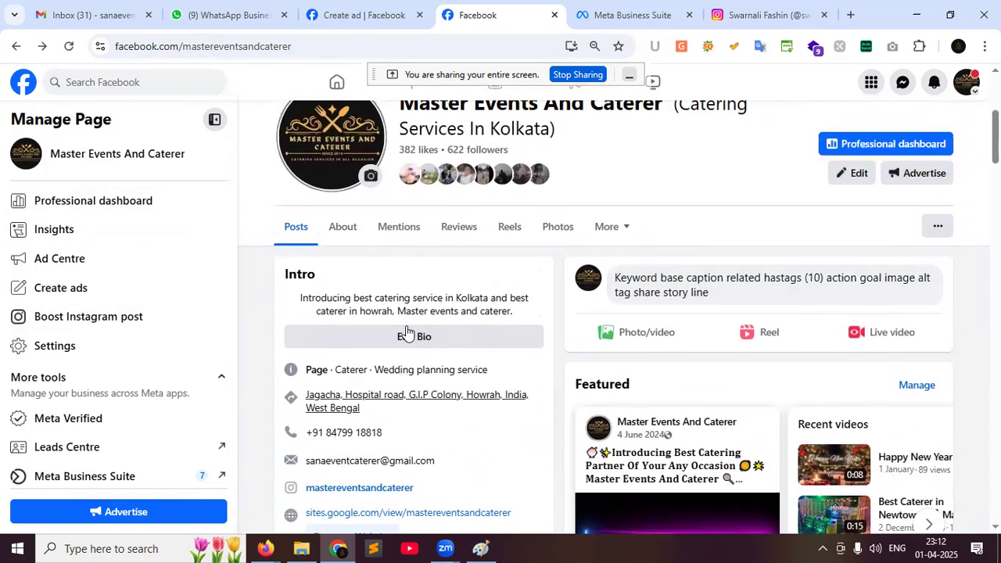
# Go to the About section, discarding the draft post, and review Contact and basic info
pyautogui.click(342, 234)
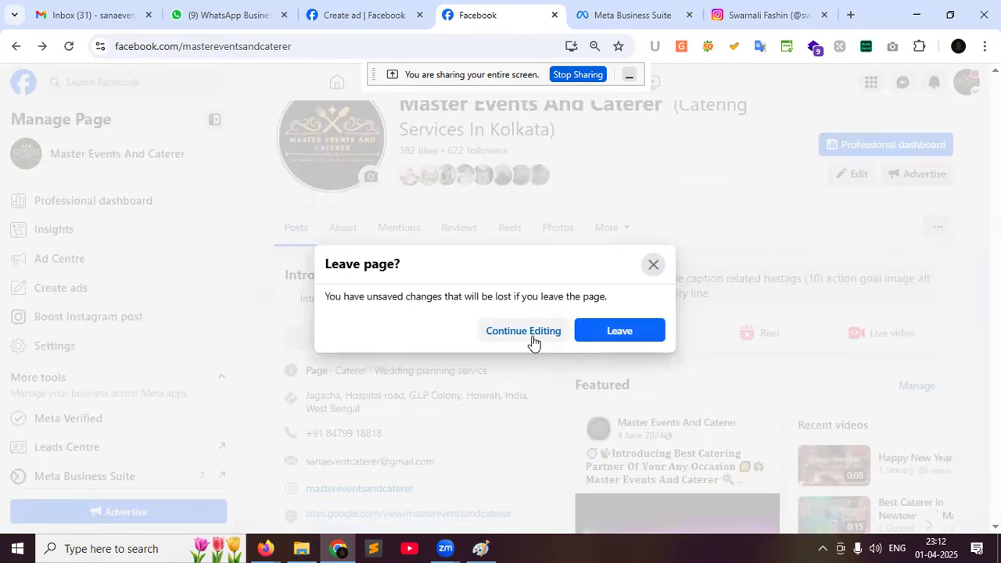
pyautogui.click(618, 331)
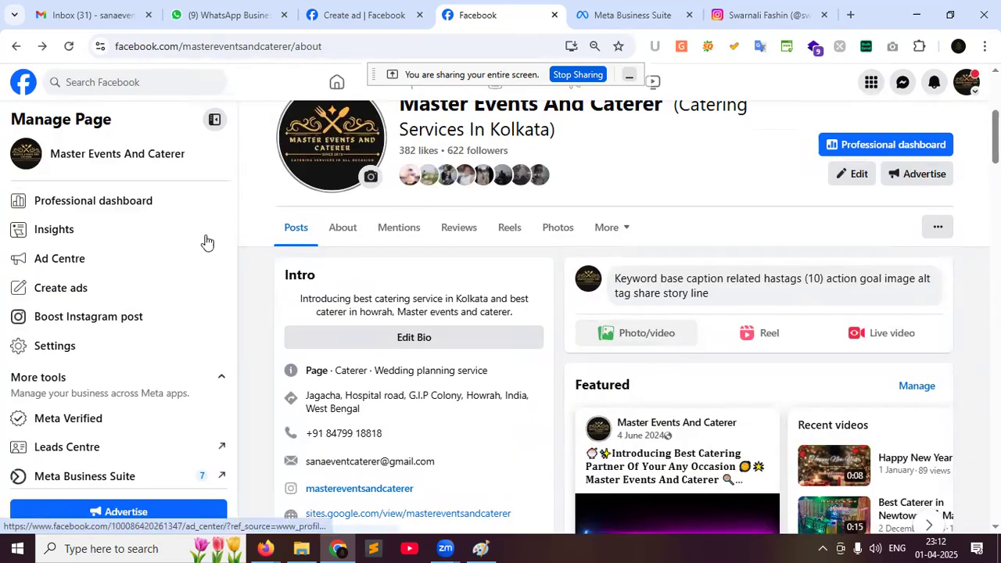
pyautogui.scroll(-1, 538, 400)
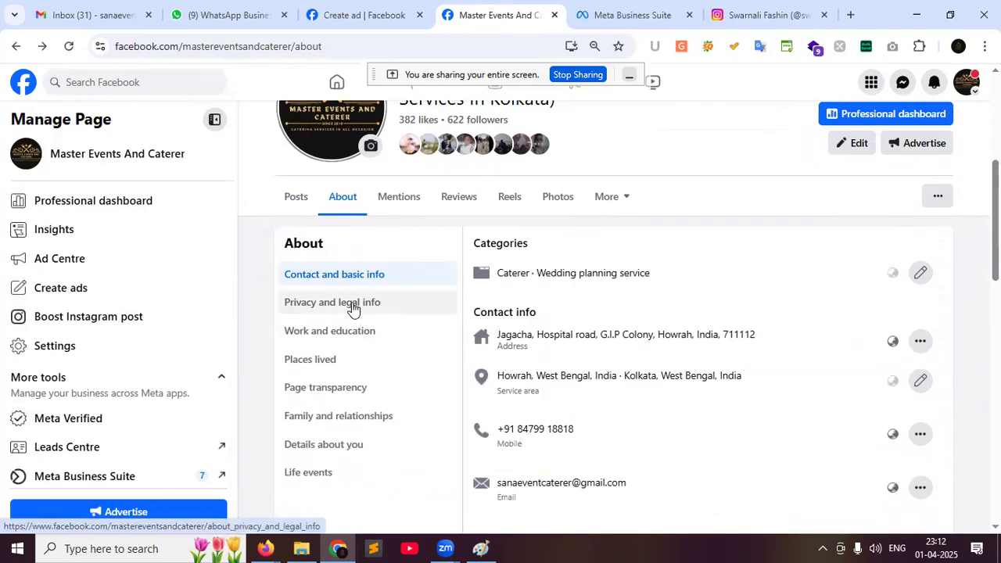
pyautogui.scroll(-3, 560, 367)
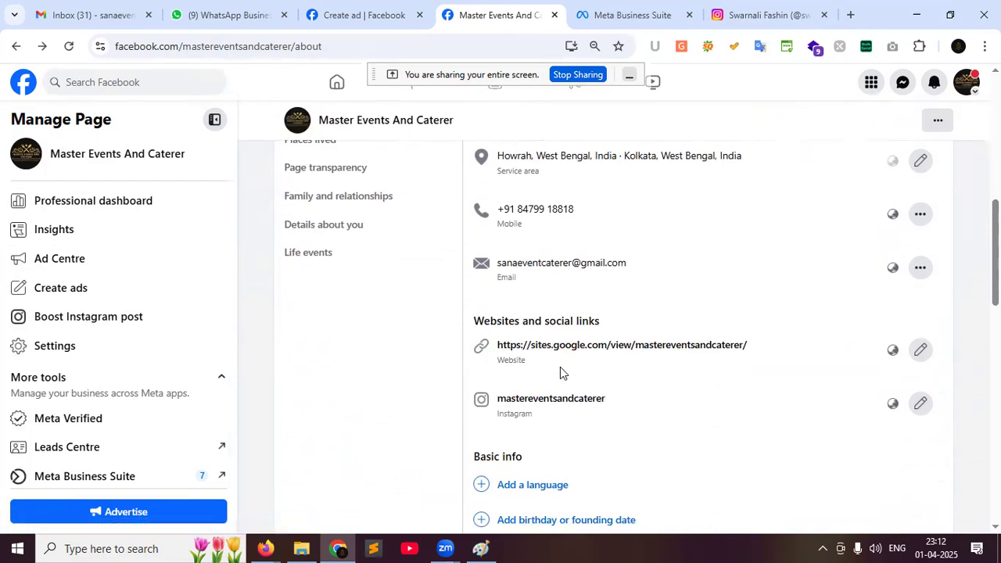
pyautogui.scroll(-2, 560, 366)
pyautogui.scroll(3, 560, 367)
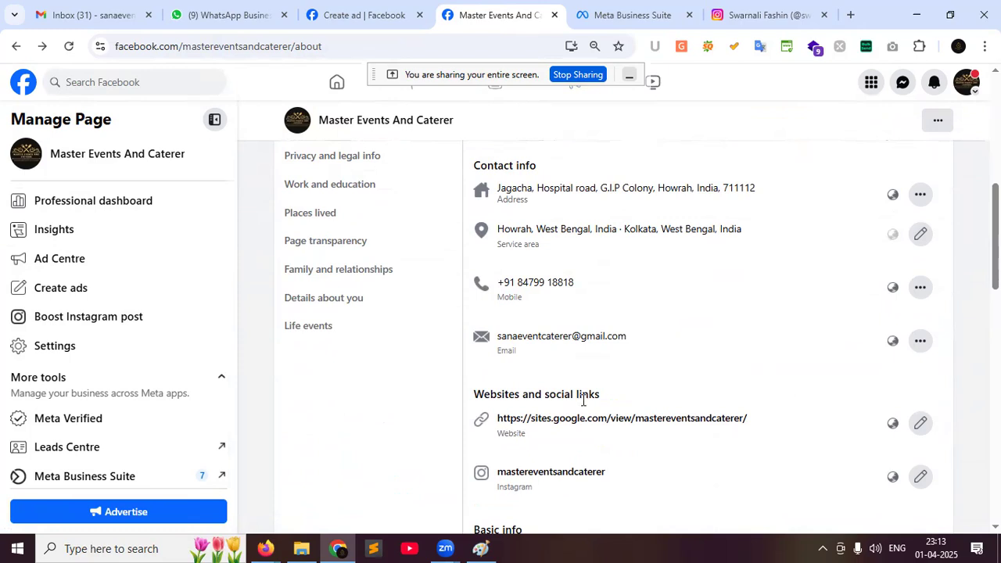
pyautogui.scroll(2, 582, 401)
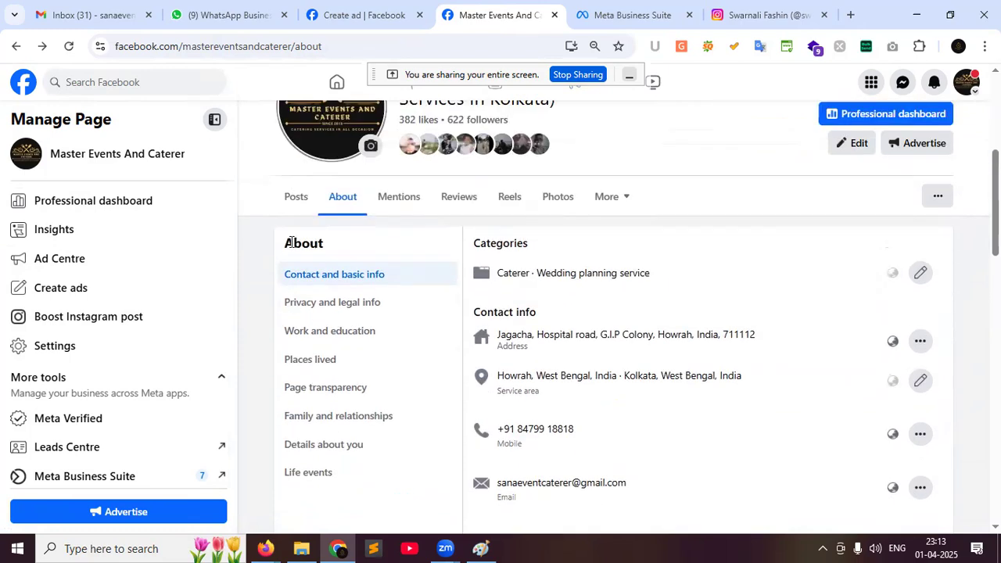
pyautogui.click(295, 200)
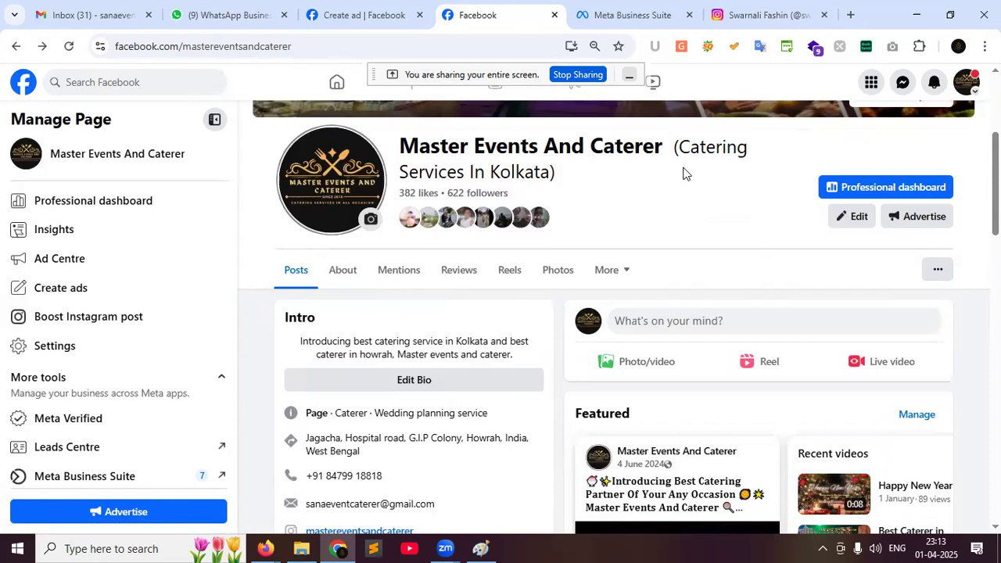
# Scroll down to the featured 'Introducing' catering video and the Posts list
pyautogui.scroll(-1, 597, 405)
pyautogui.scroll(-3, 595, 403)
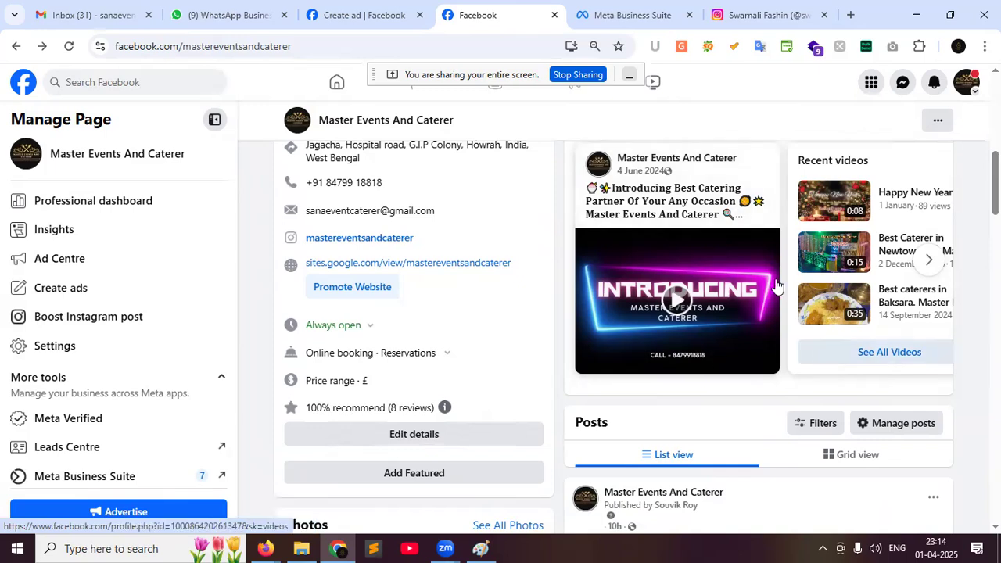
# Scroll the page timeline from the December 2024 posts down to the late-May 2024 catering reels
pyautogui.scroll(-4, 757, 300)
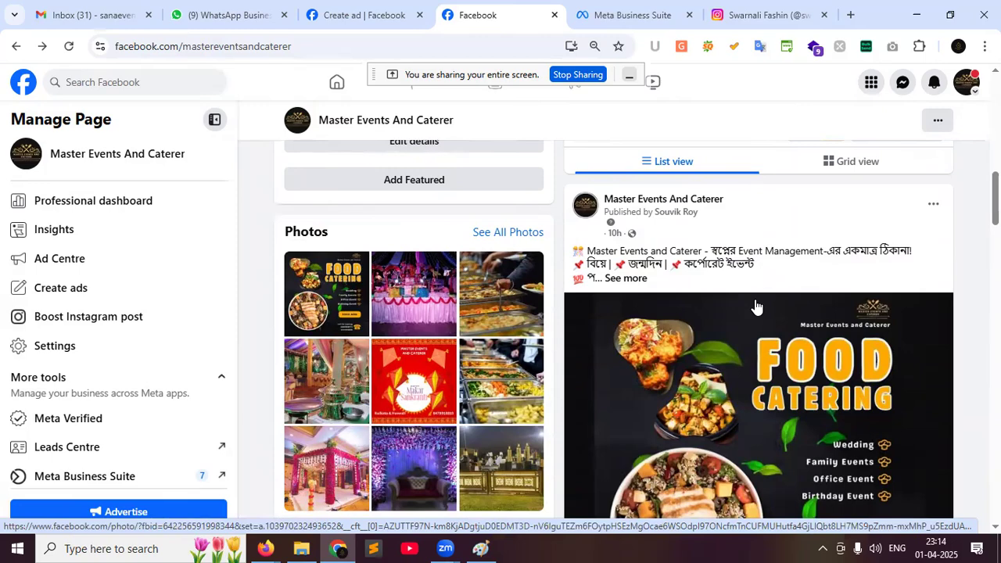
pyautogui.scroll(-15, 756, 306)
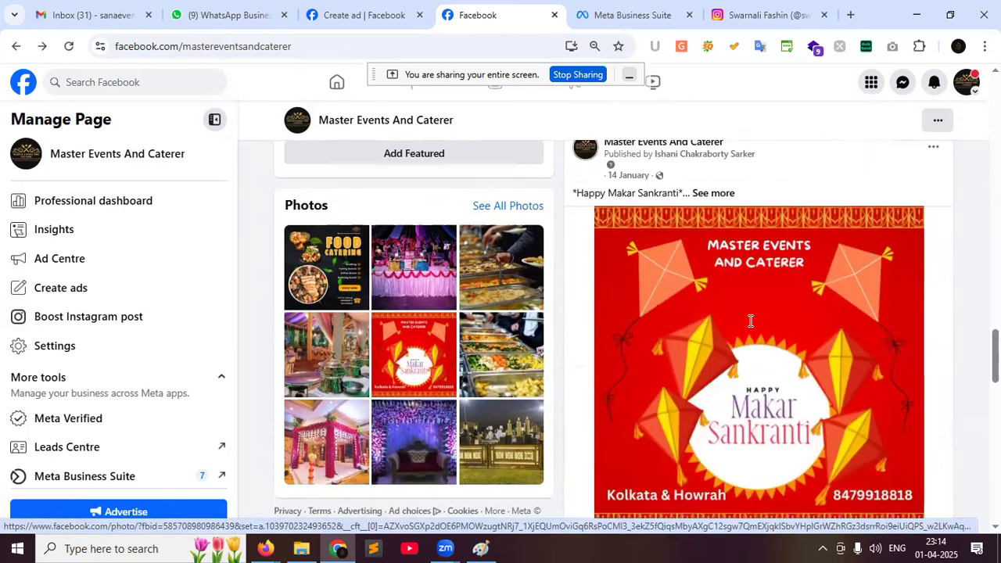
pyautogui.scroll(6, 716, 321)
pyautogui.scroll(-3, 782, 376)
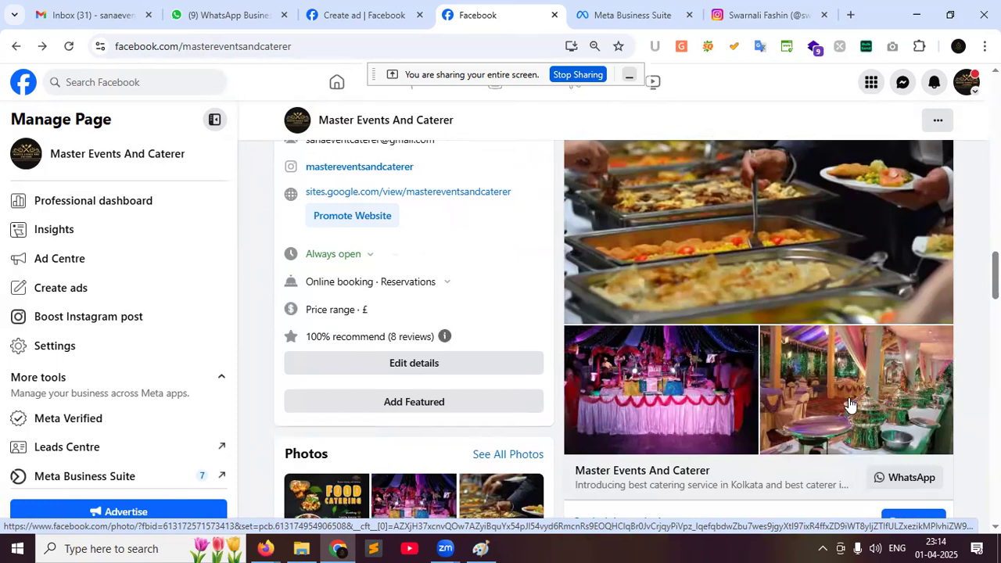
pyautogui.scroll(3, 849, 403)
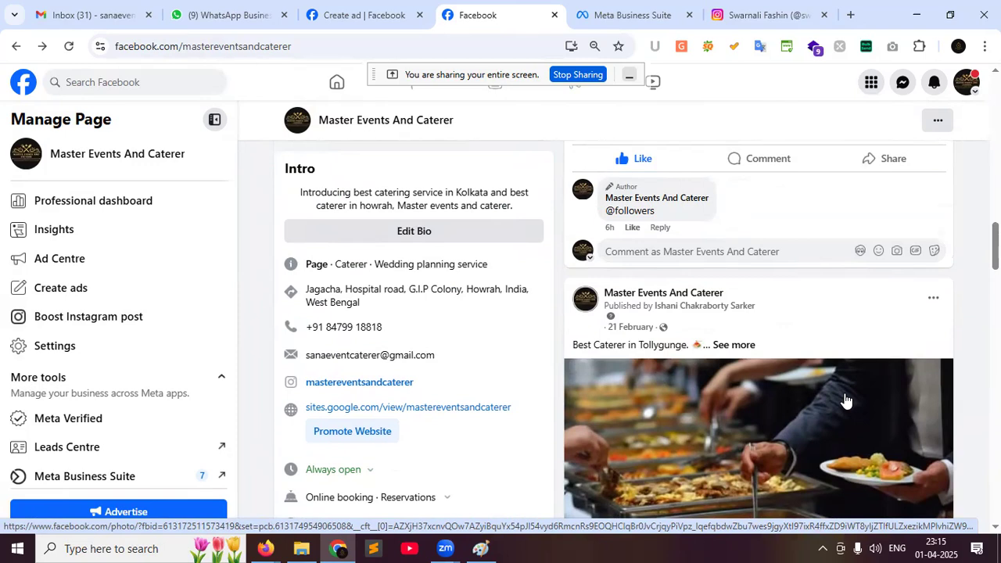
pyautogui.scroll(5, 845, 401)
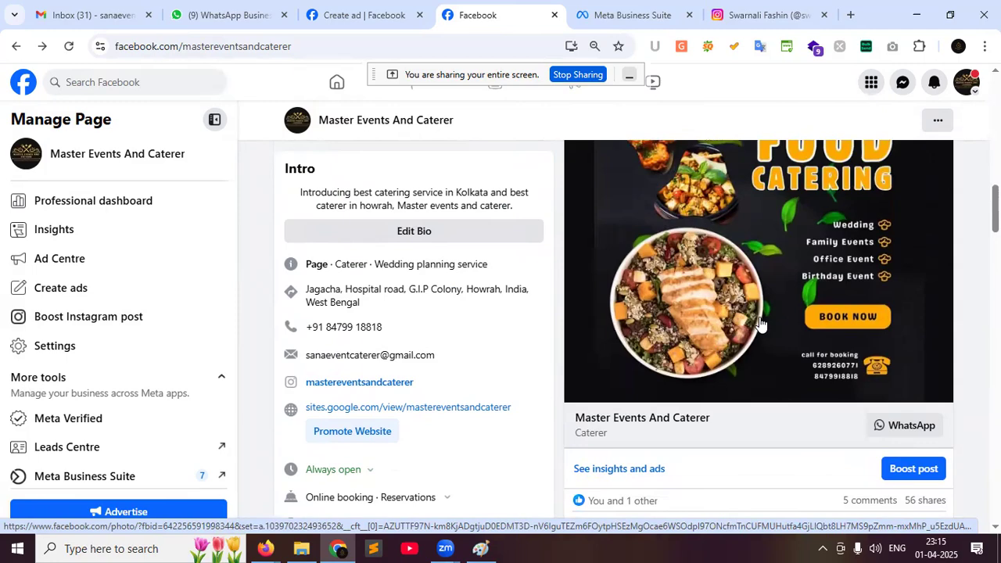
pyautogui.scroll(-10, 760, 323)
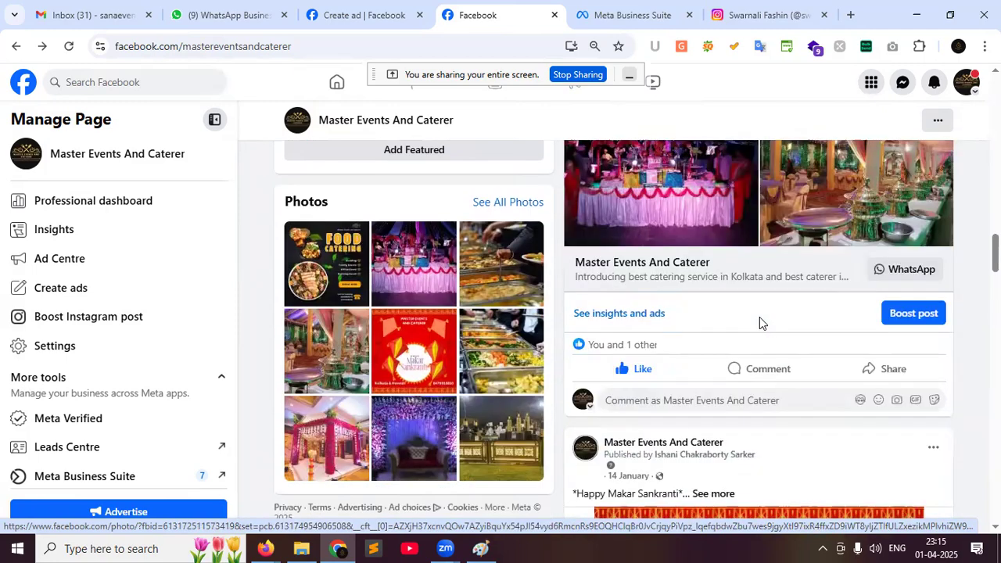
pyautogui.scroll(-5, 761, 324)
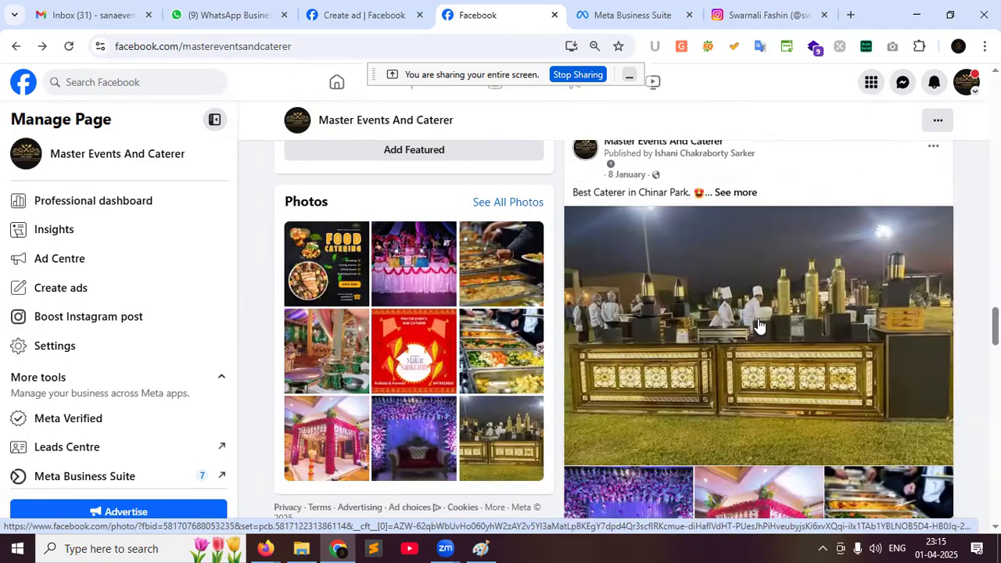
pyautogui.scroll(-3, 759, 324)
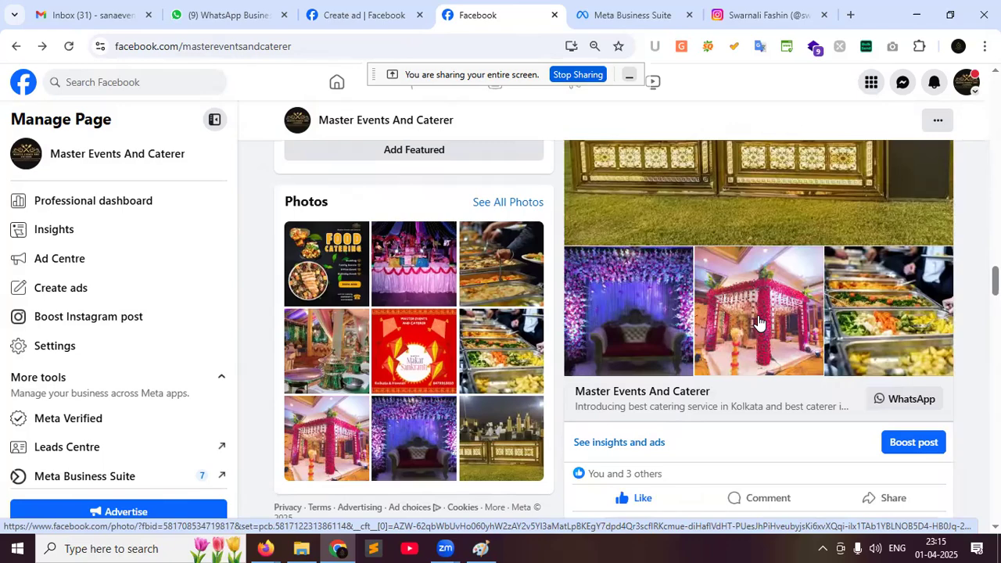
pyautogui.scroll(-10, 758, 322)
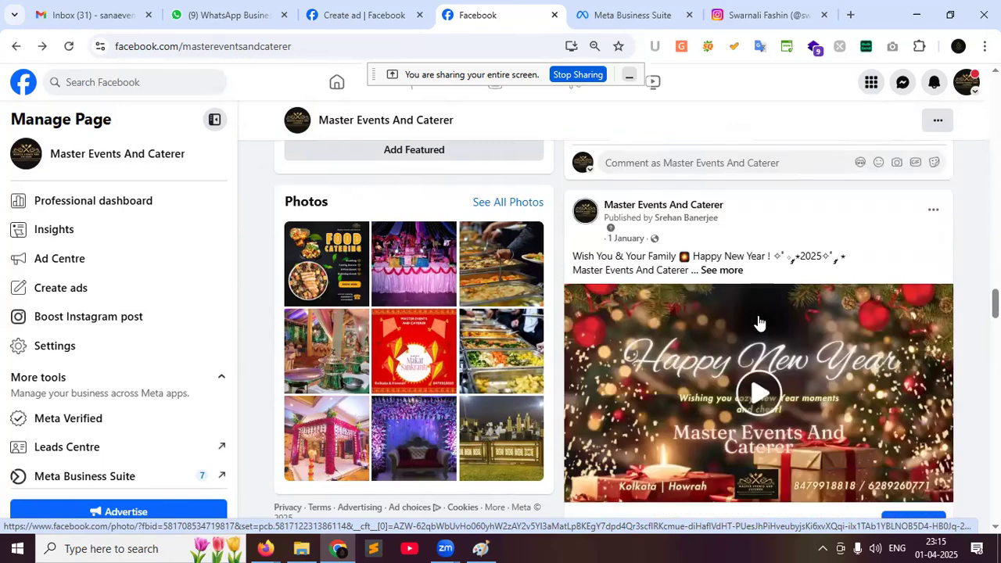
pyautogui.scroll(-10, 757, 322)
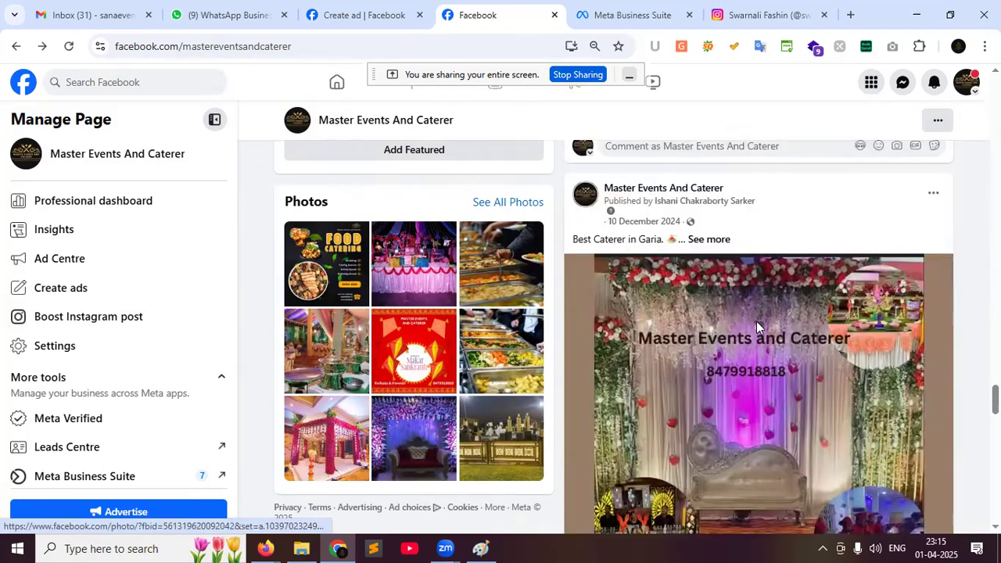
pyautogui.scroll(3, 757, 327)
pyautogui.scroll(-10, 759, 344)
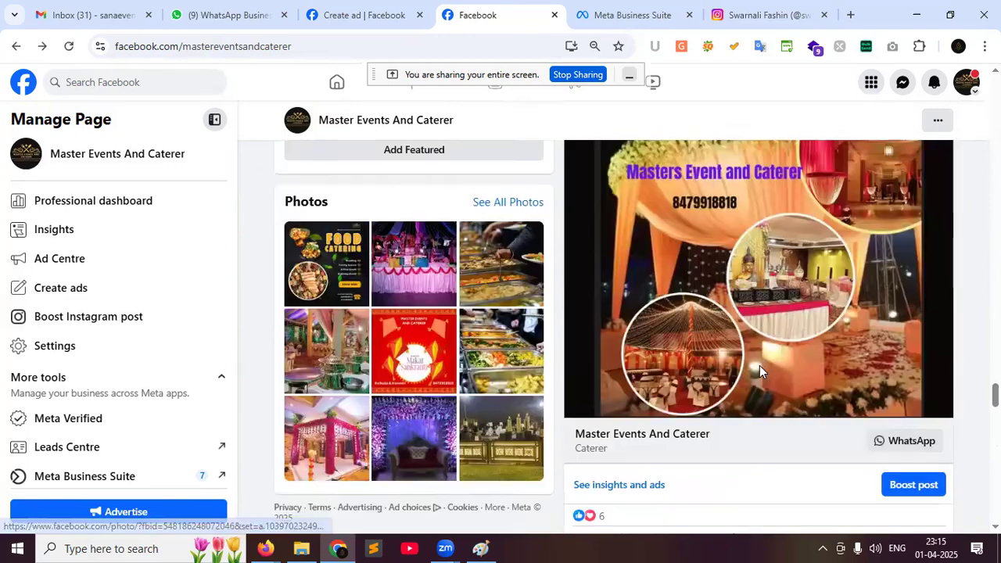
pyautogui.scroll(-15, 759, 375)
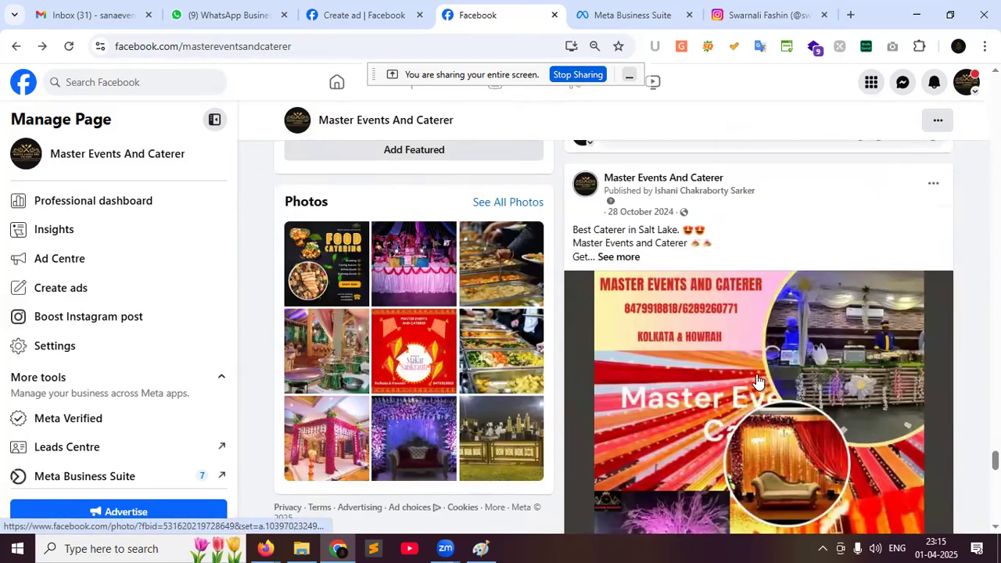
pyautogui.scroll(-15, 756, 376)
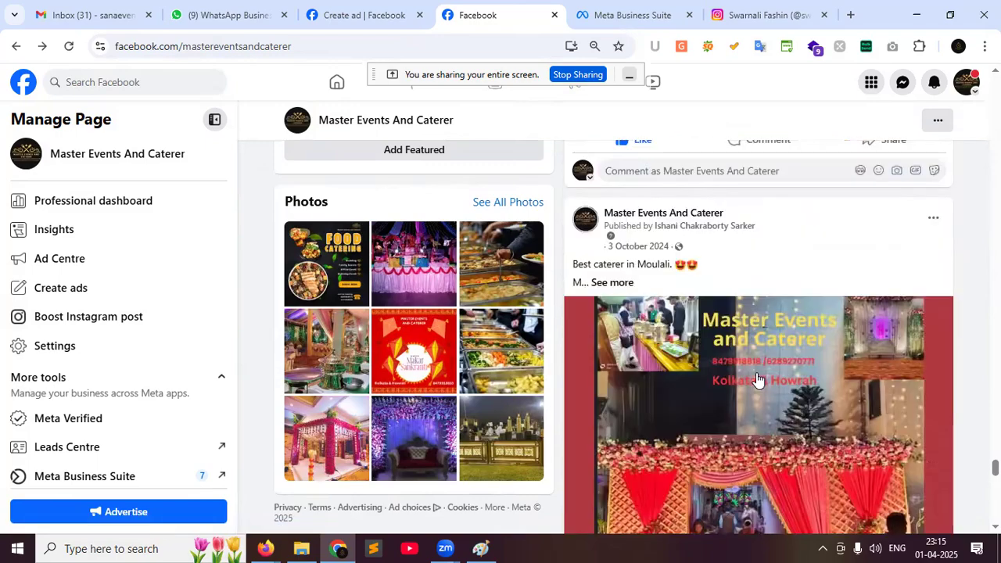
pyautogui.scroll(-15, 756, 378)
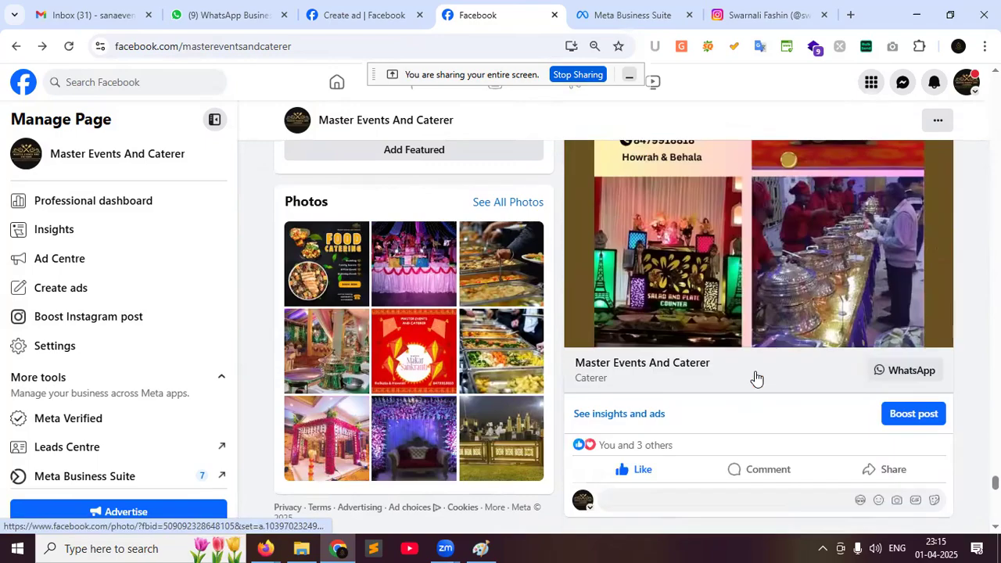
pyautogui.scroll(-15, 749, 382)
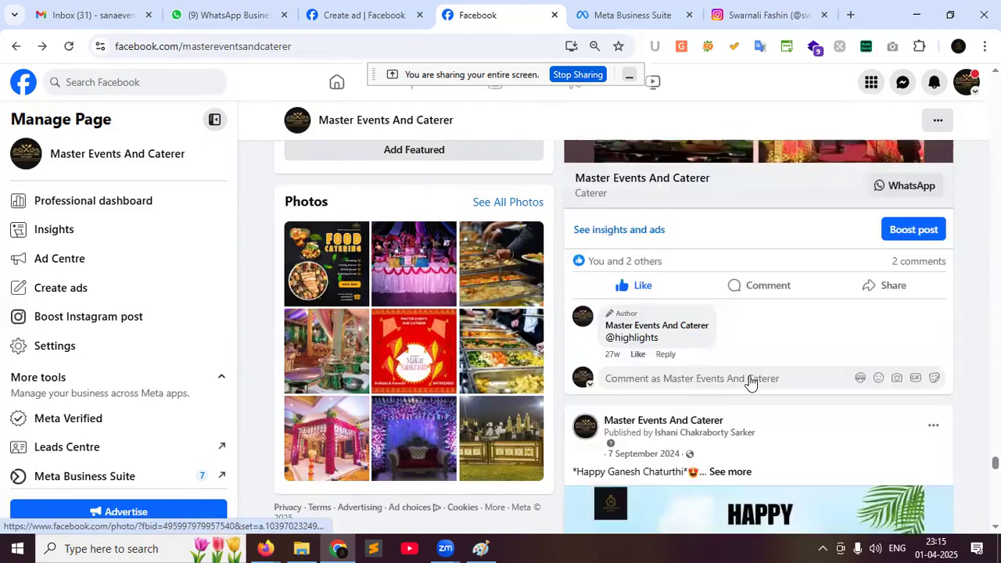
pyautogui.scroll(-15, 754, 375)
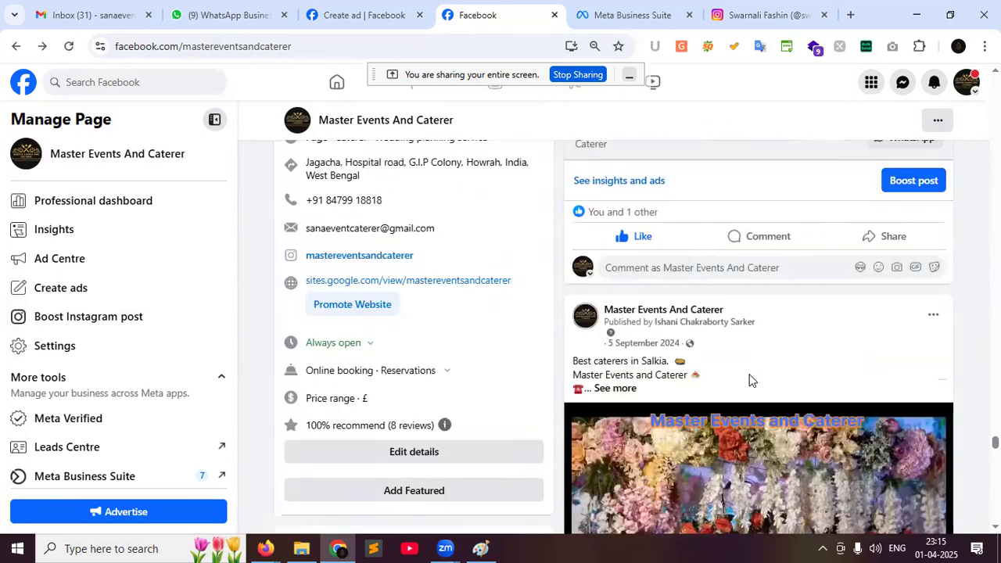
pyautogui.scroll(-15, 759, 374)
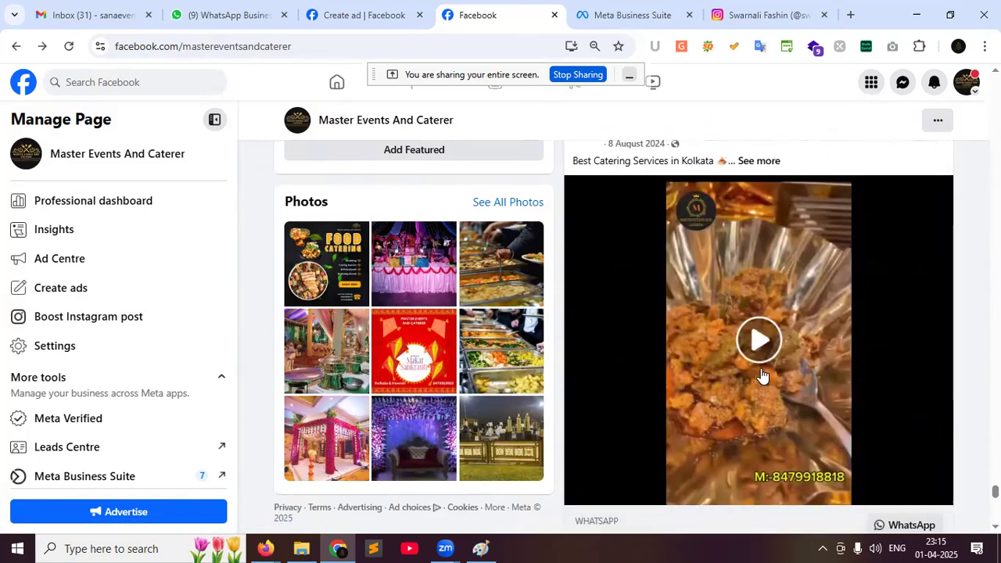
pyautogui.scroll(-6, 763, 377)
pyautogui.scroll(-15, 761, 375)
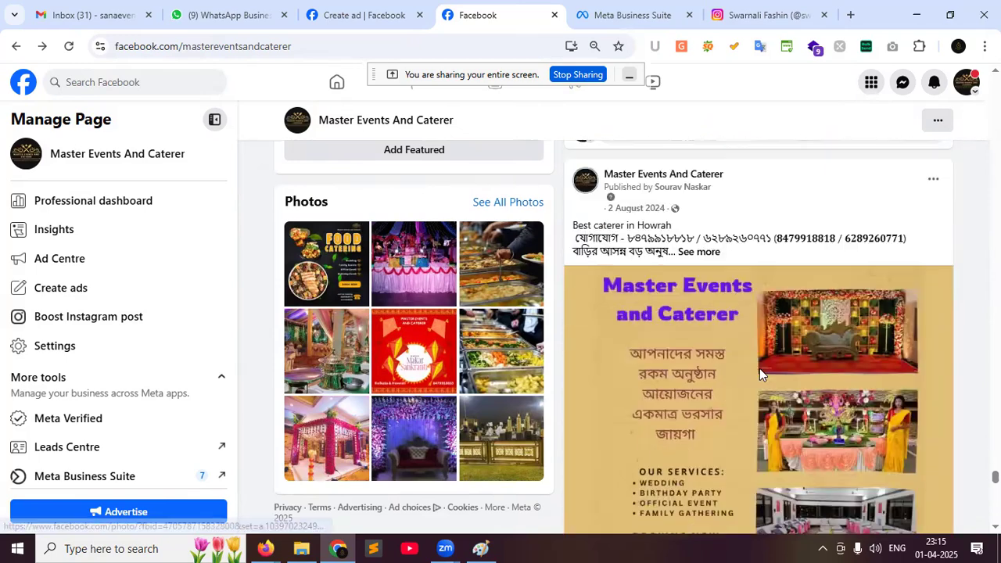
pyautogui.scroll(-8, 761, 376)
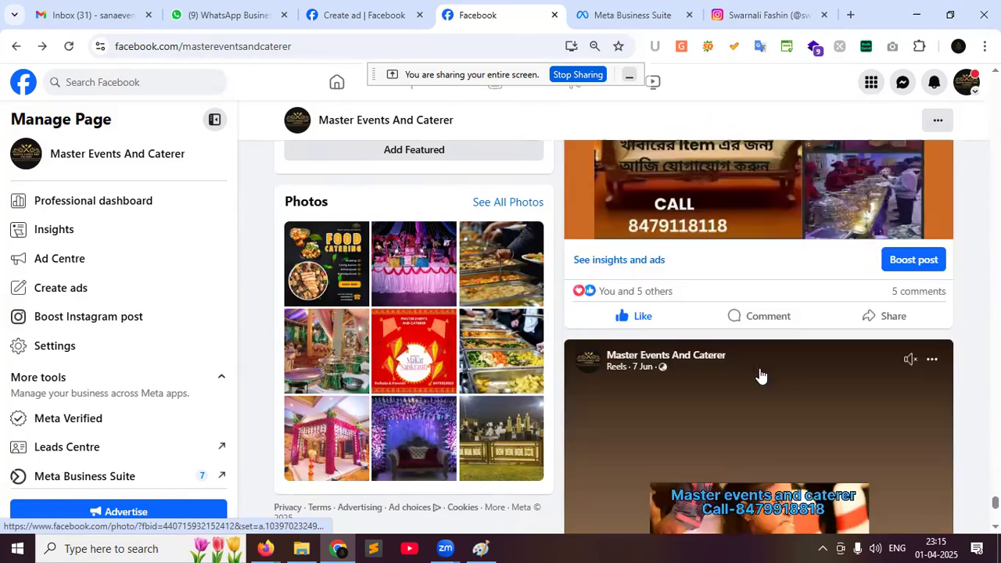
pyautogui.scroll(4, 759, 366)
pyautogui.scroll(-15, 759, 373)
pyautogui.scroll(-7, 761, 374)
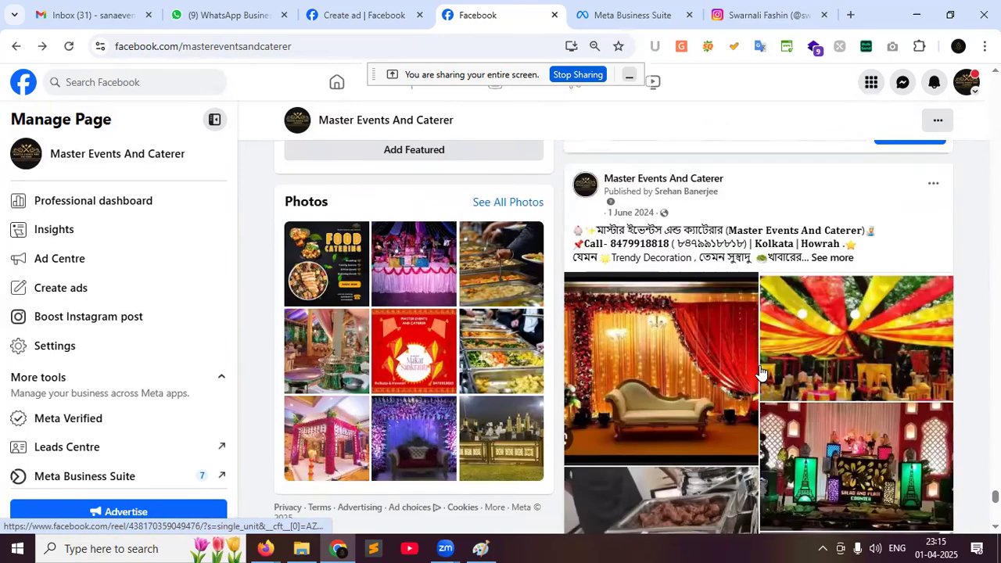
pyautogui.scroll(9, 759, 367)
pyautogui.scroll(-5, 759, 362)
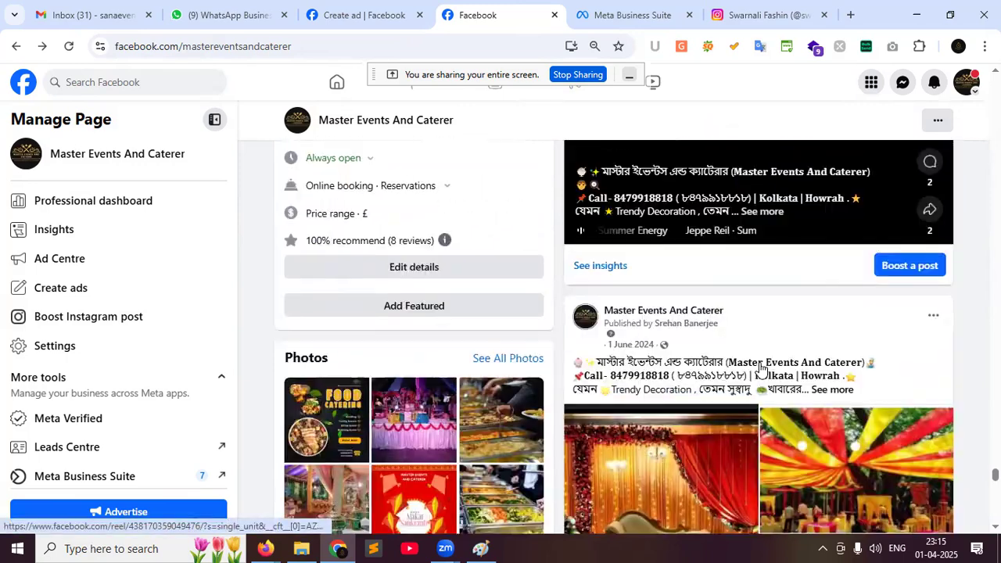
pyautogui.scroll(4, 752, 366)
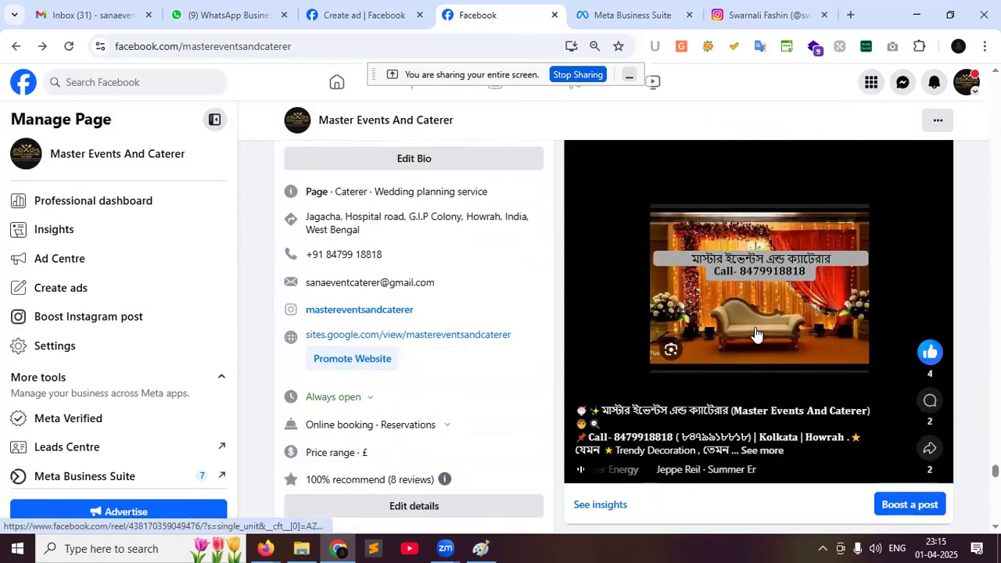
pyautogui.scroll(-5, 755, 335)
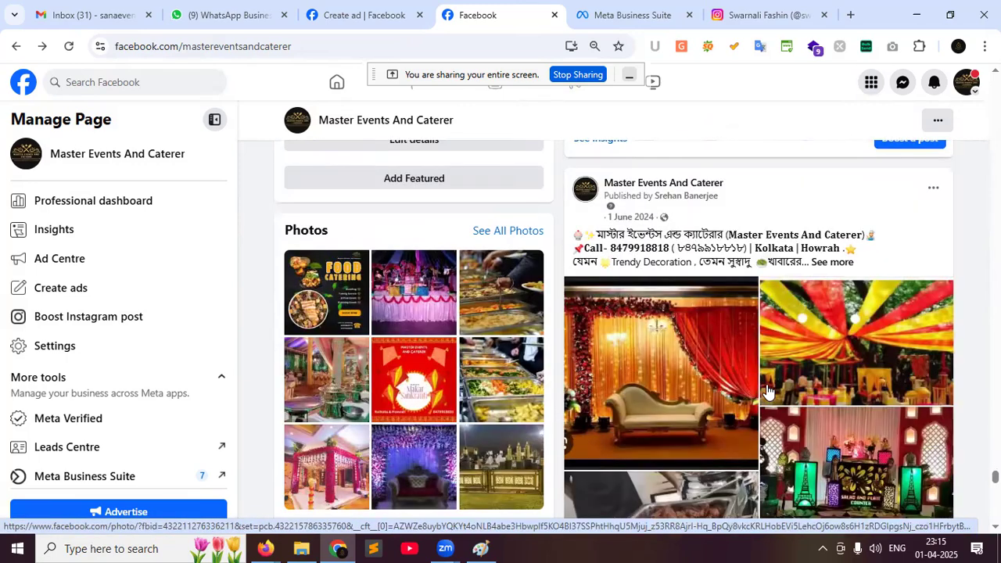
pyautogui.scroll(3, 758, 239)
pyautogui.scroll(-3, 762, 236)
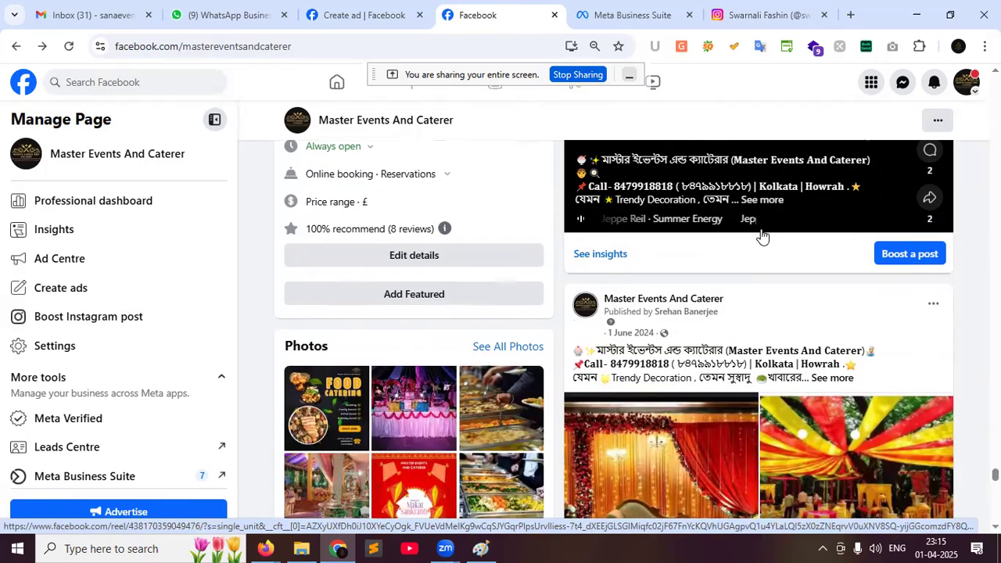
pyautogui.scroll(-10, 763, 237)
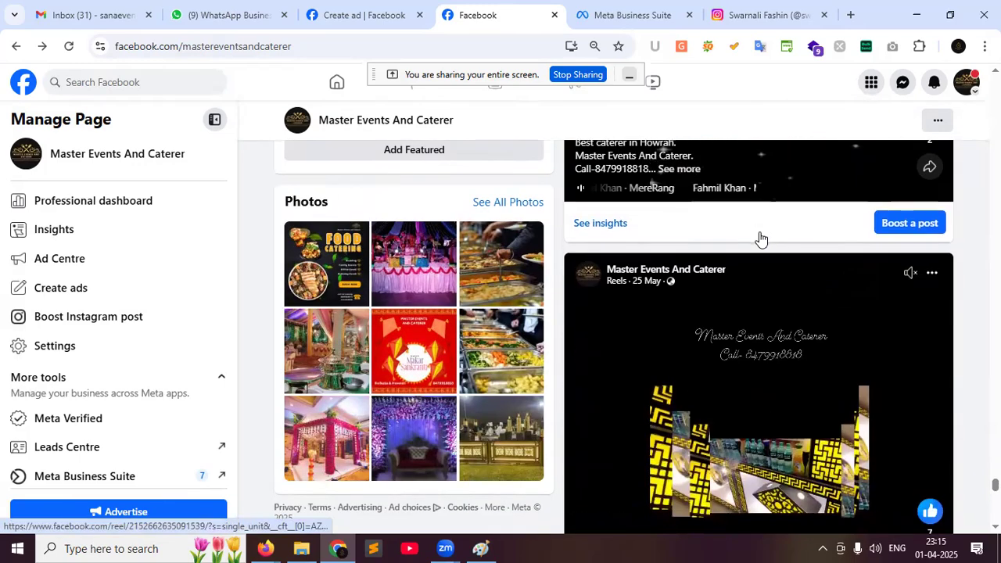
pyautogui.scroll(-3, 758, 240)
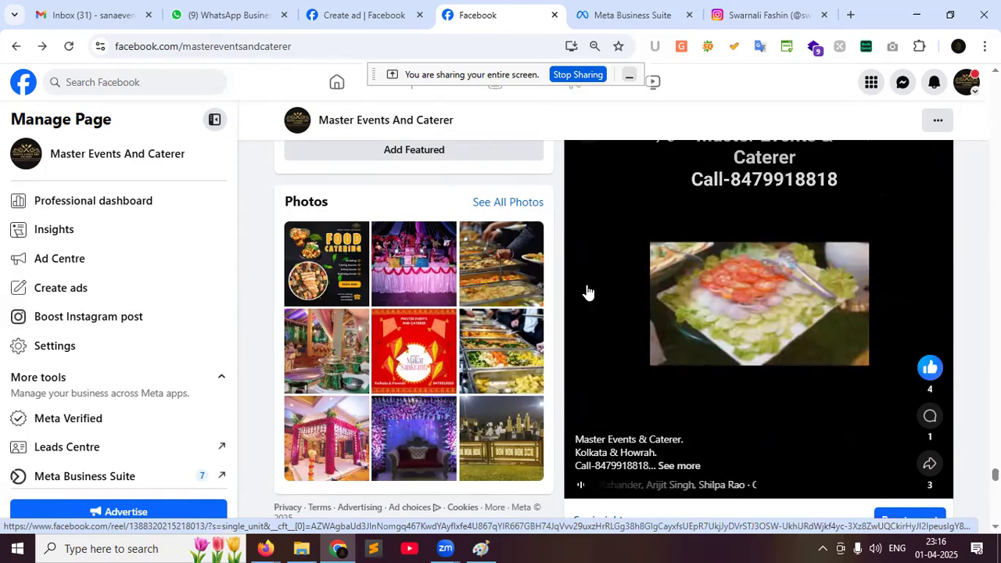
# Scroll past the May reels to the 10 May 2024 'Best caterer in Kolkata' post
pyautogui.scroll(-1, 929, 352)
pyautogui.scroll(-10, 929, 351)
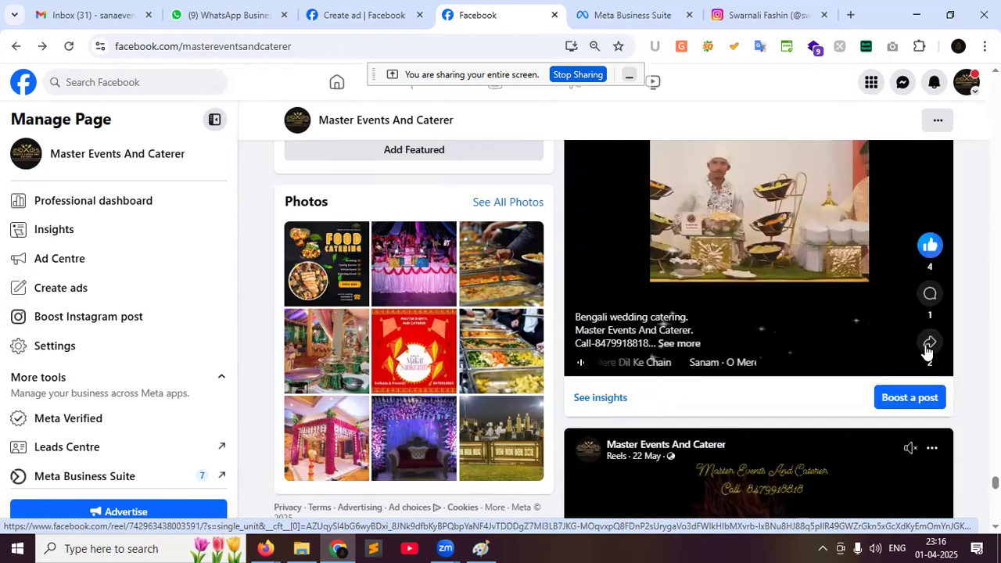
pyautogui.scroll(-1, 758, 313)
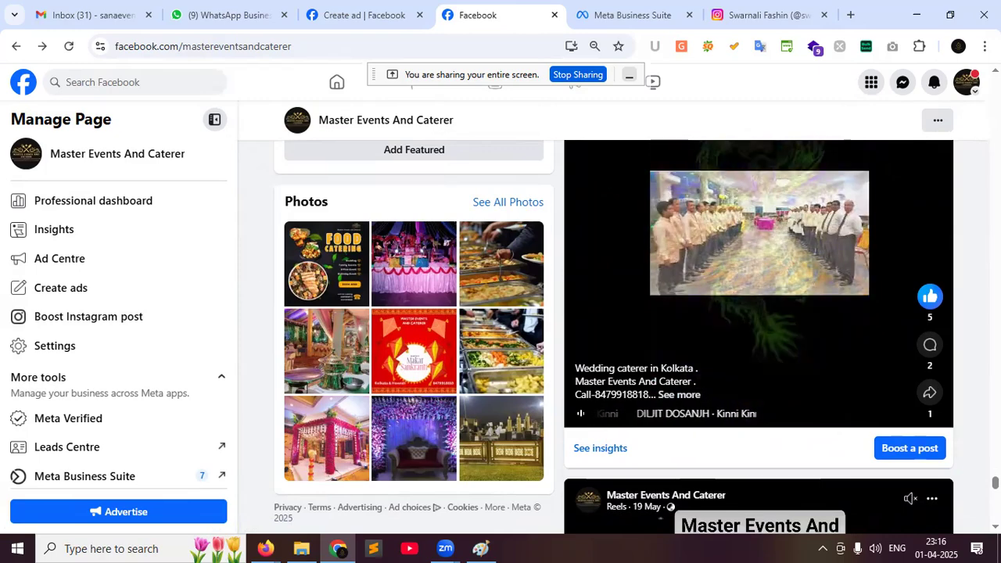
pyautogui.scroll(2, 951, 327)
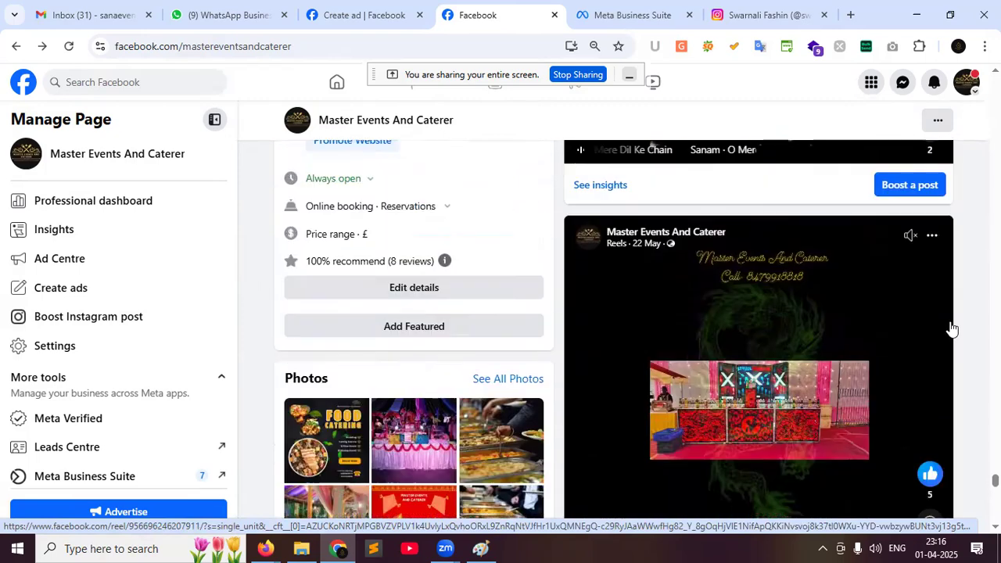
pyautogui.scroll(-2, 950, 327)
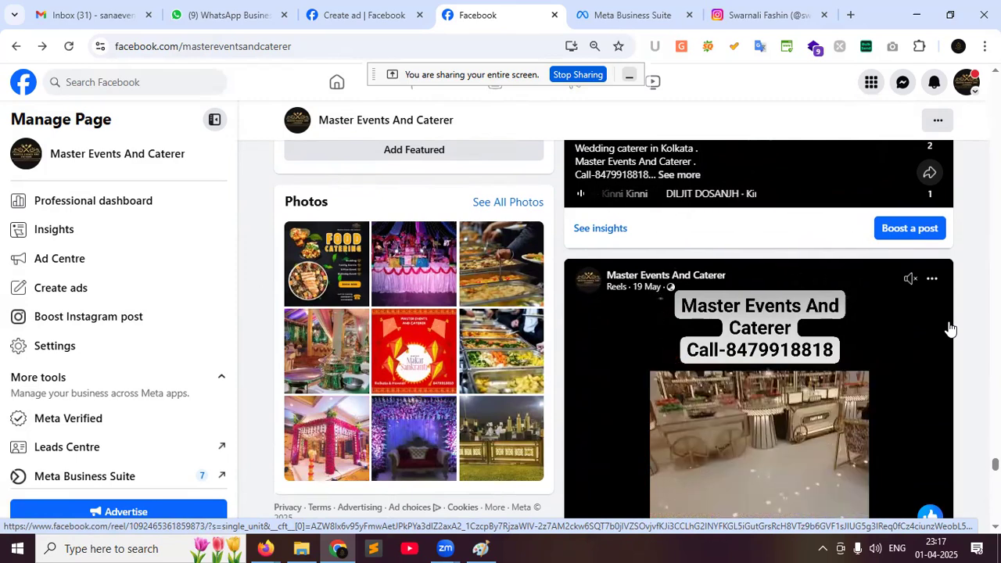
pyautogui.scroll(-6, 931, 340)
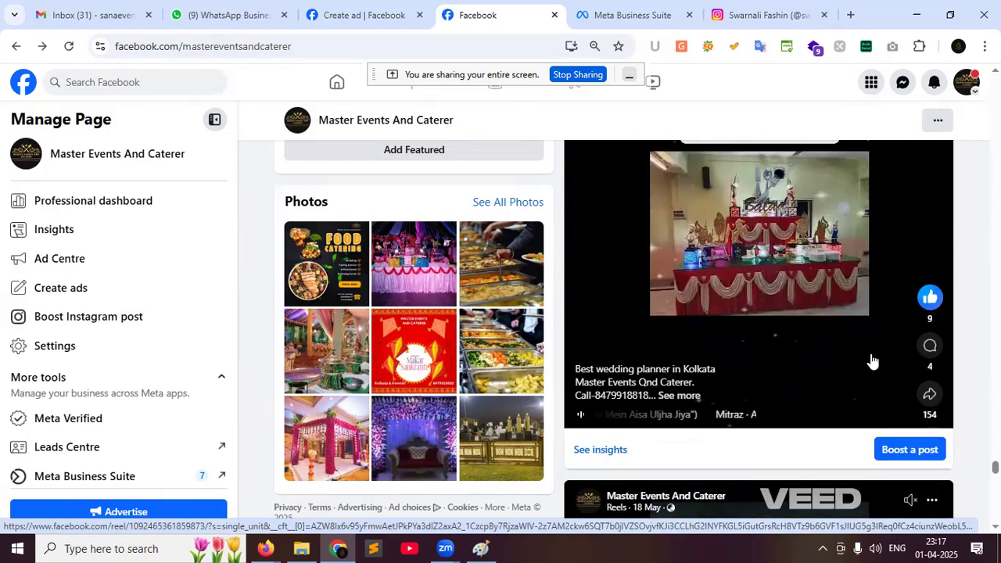
pyautogui.scroll(-7, 873, 360)
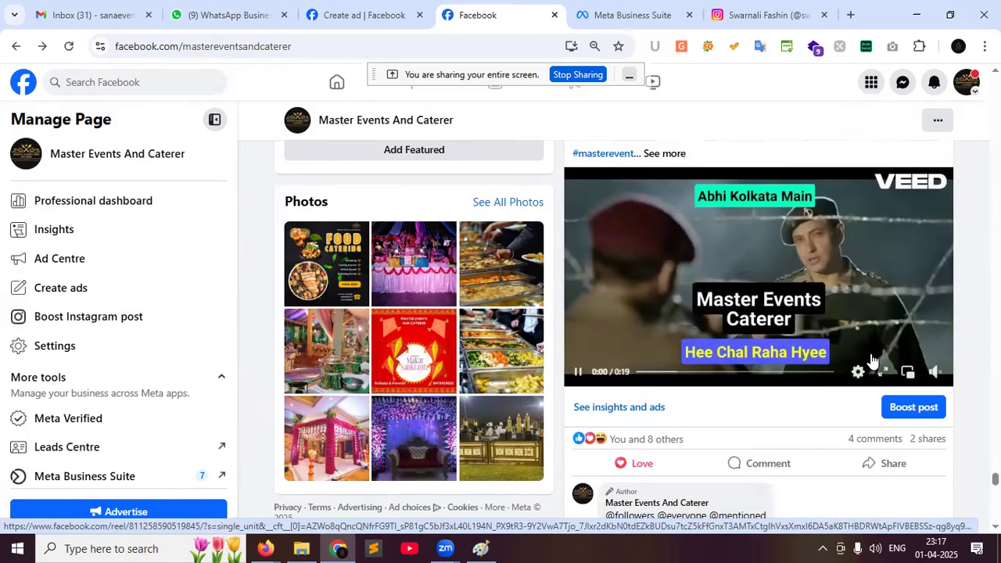
pyautogui.scroll(-9, 872, 361)
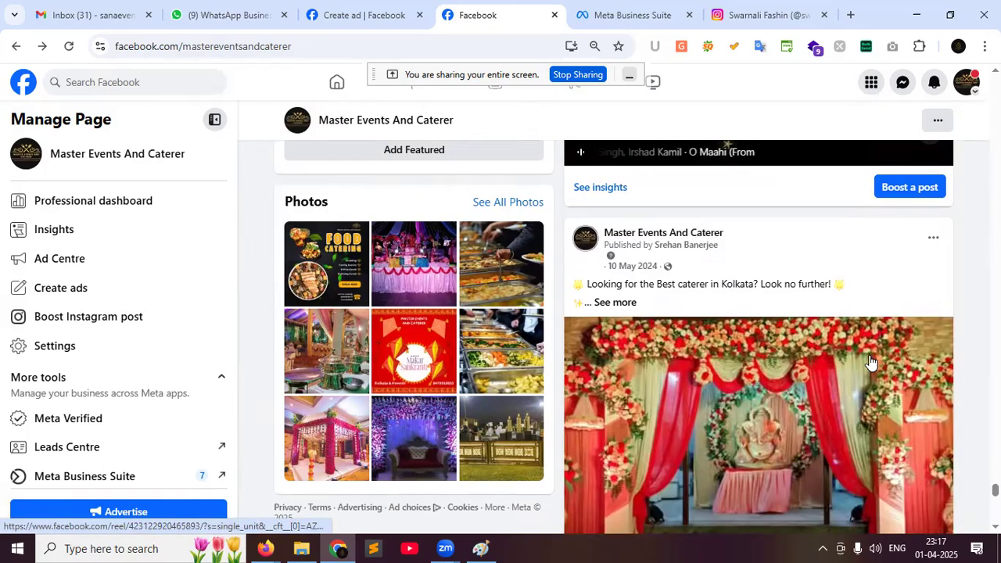
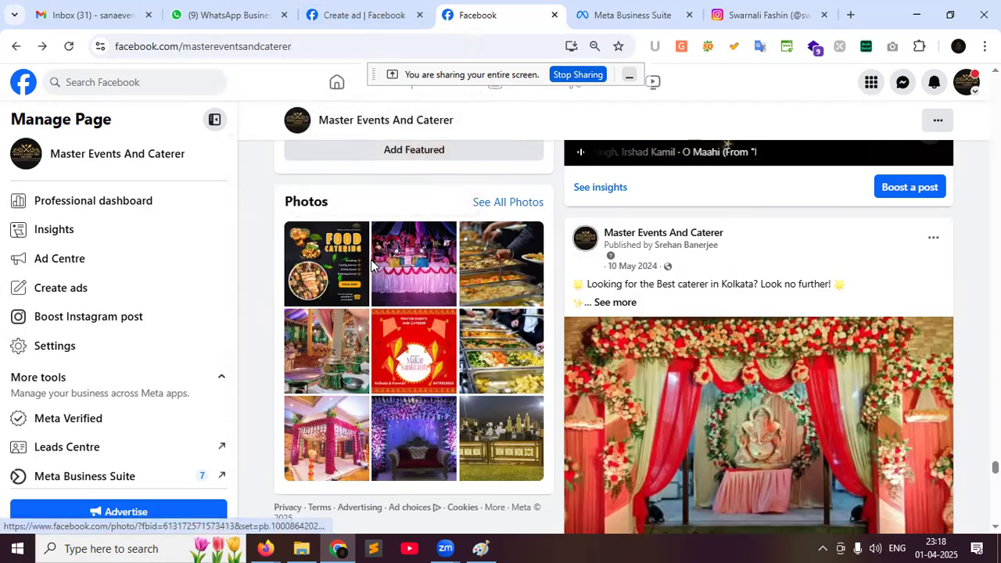
# Switch from Facebook to the Firefox window that holds the Google Meet call
pyautogui.click(257, 546)
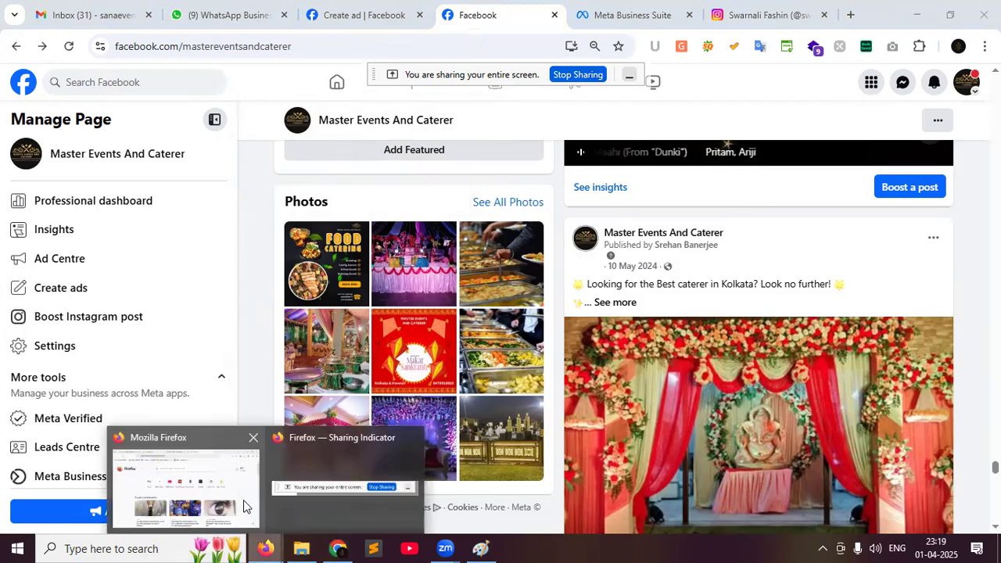
pyautogui.click(243, 500)
pyautogui.click(281, 9)
# Check the Meet tab's screen-sharing view, then go back to the caterer's Facebook page in Chrome
pyautogui.click(425, 16)
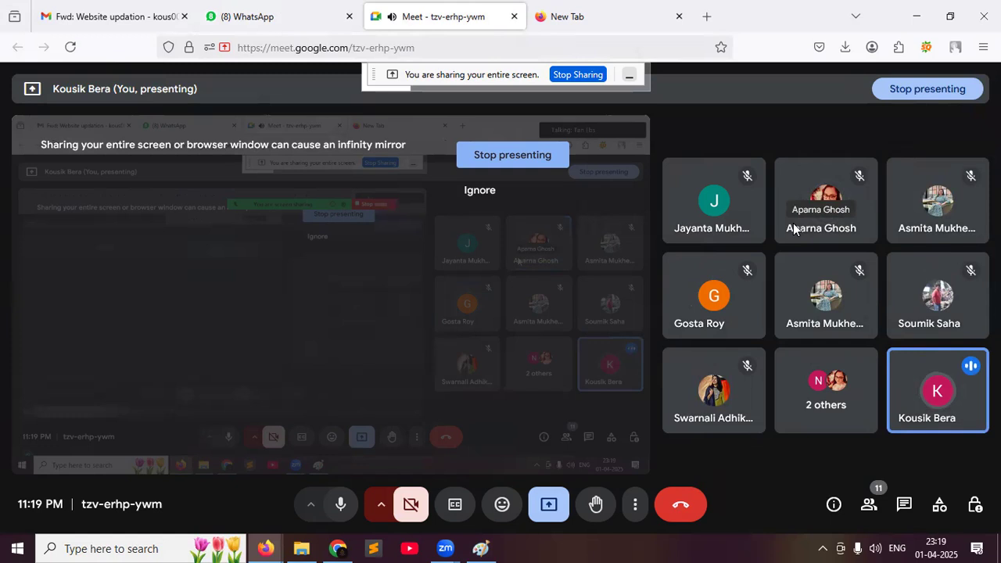
pyautogui.click(337, 548)
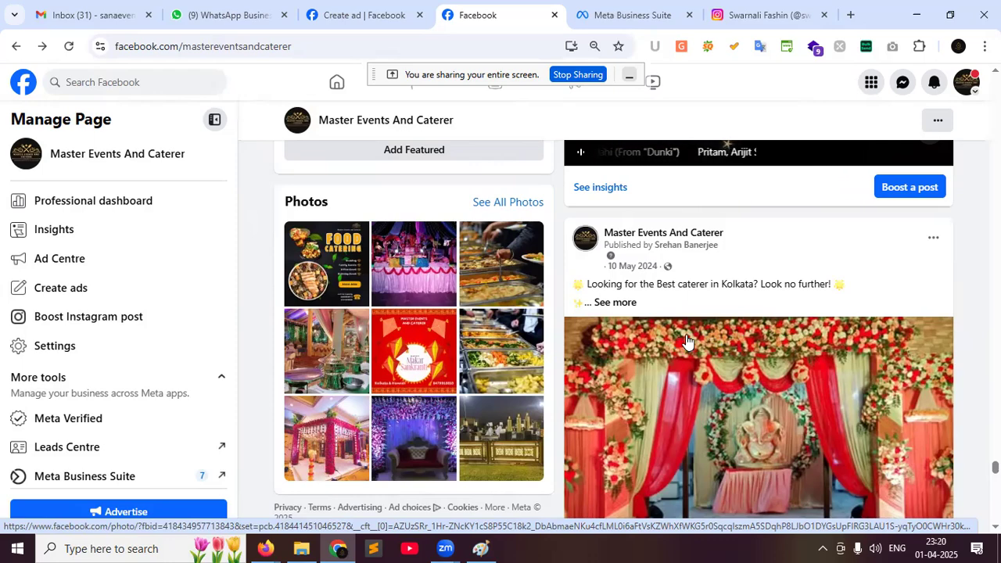
# Scroll up the caterer page toward its phone, e-mail, website and opening-hours details
pyautogui.scroll(4, 692, 340)
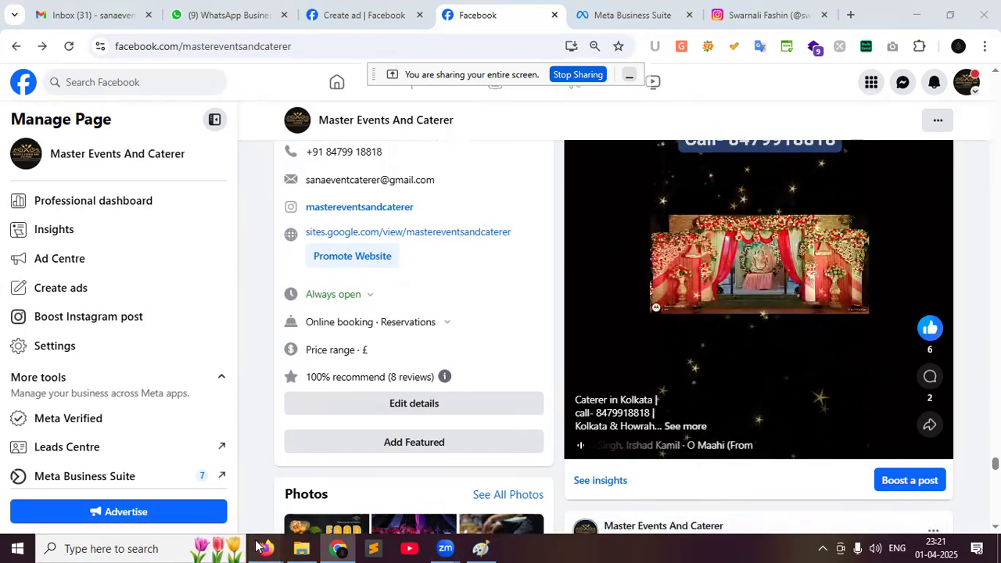
# Bring the Google Meet window forward and scroll through the People panel's participant list
pyautogui.click(188, 488)
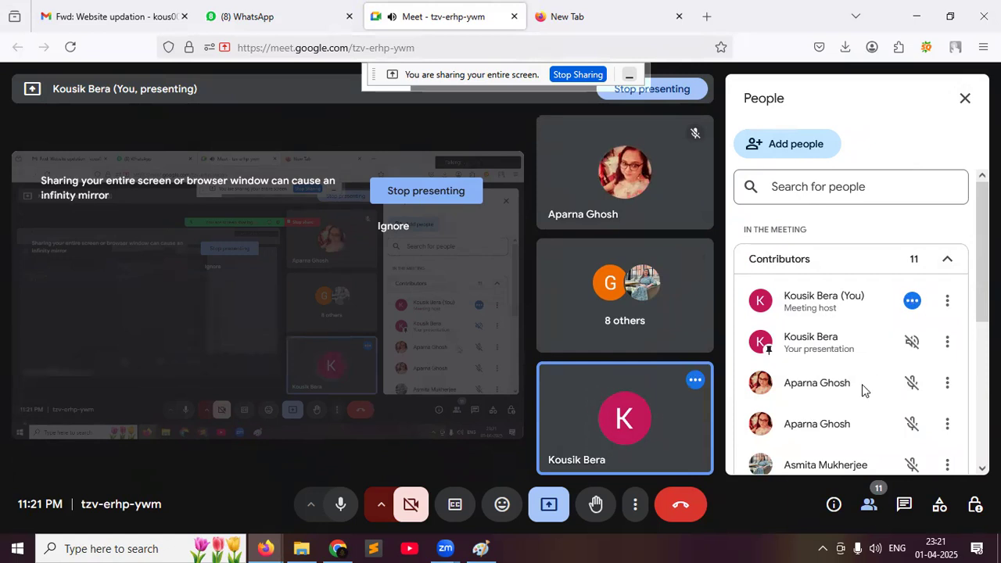
pyautogui.scroll(-3, 862, 387)
pyautogui.scroll(-1, 862, 384)
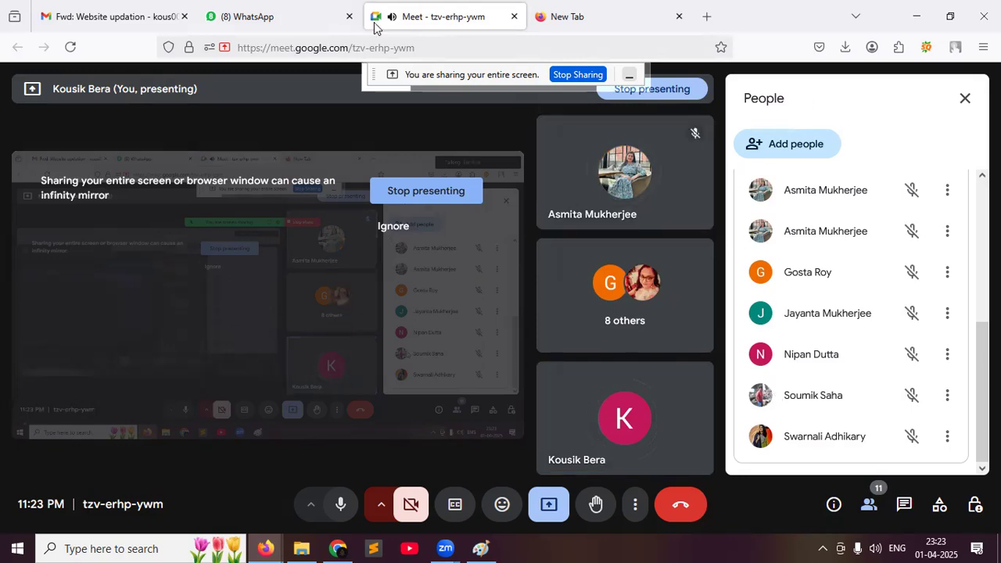
# Close the empty New Tab in Firefox and return to the caterer's Facebook page
pyautogui.click(557, 9)
pyautogui.click(678, 16)
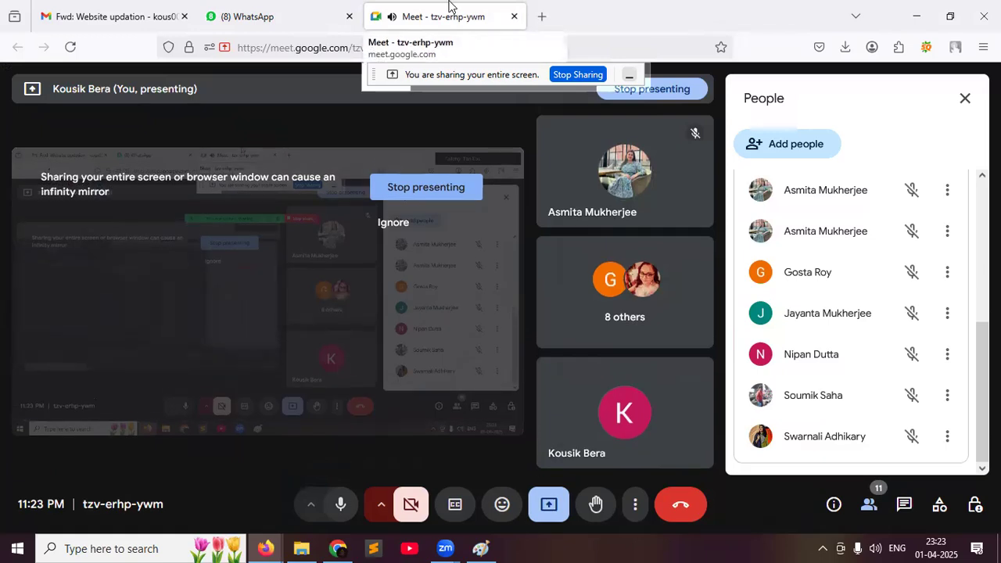
pyautogui.click(337, 547)
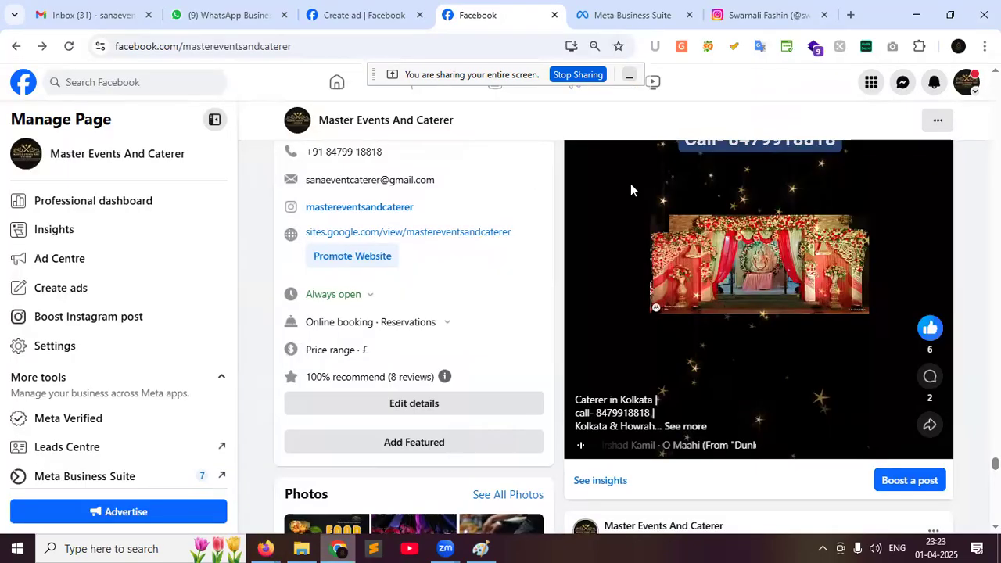
# Scroll up the Master Events And Caterer page to its Intro bio and address
pyautogui.scroll(5, 631, 190)
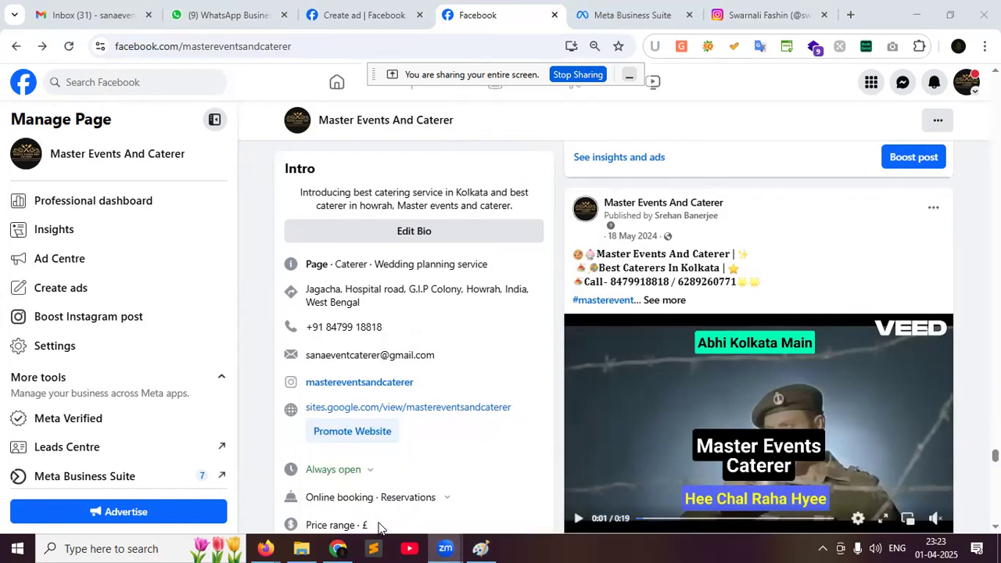
pyautogui.moveTo(476, 531)
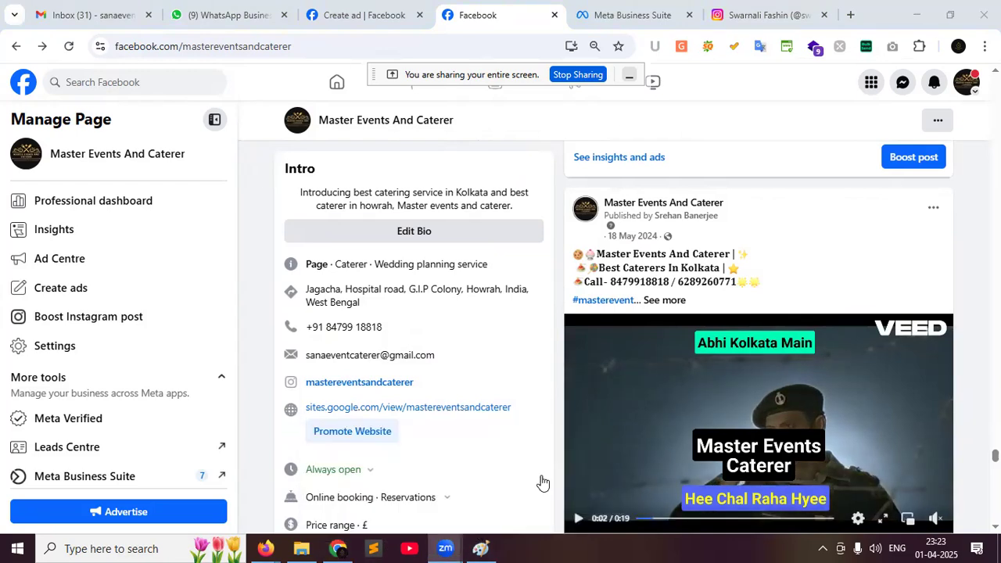